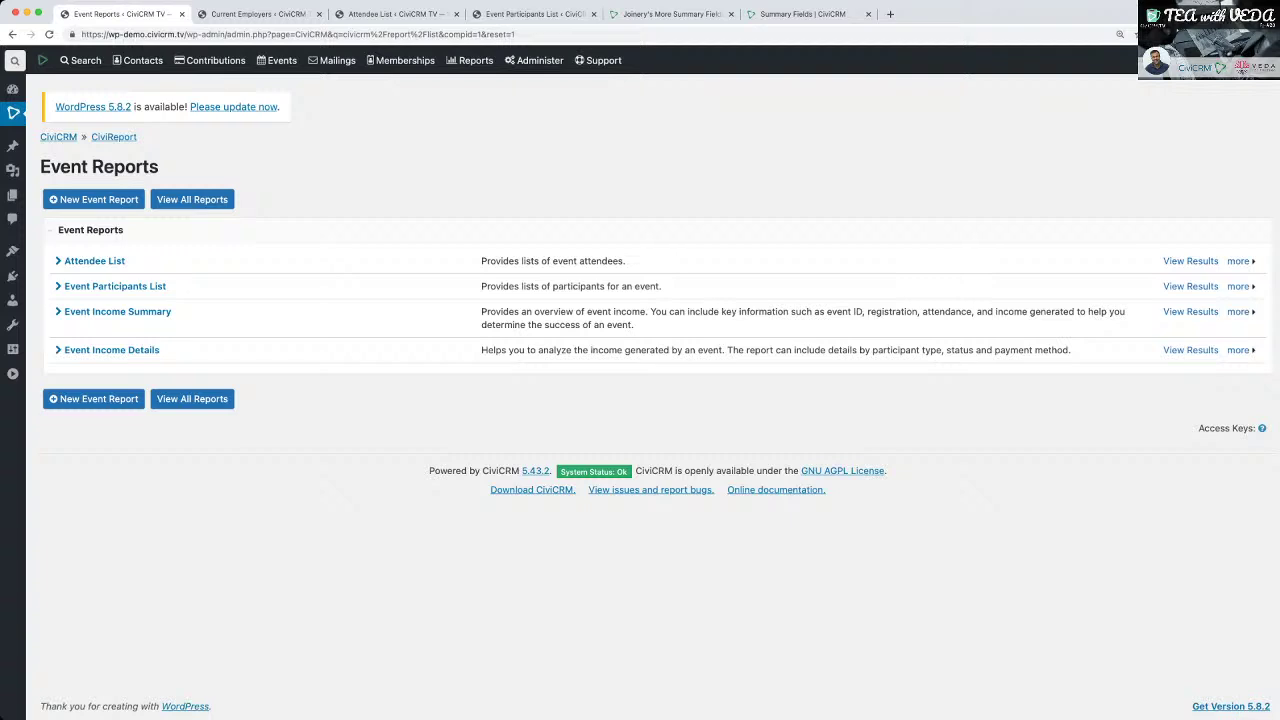
Open the list of all reports and look through the contact, contribution, member, event, pledge and mail categories.
mouse_move(472, 60)
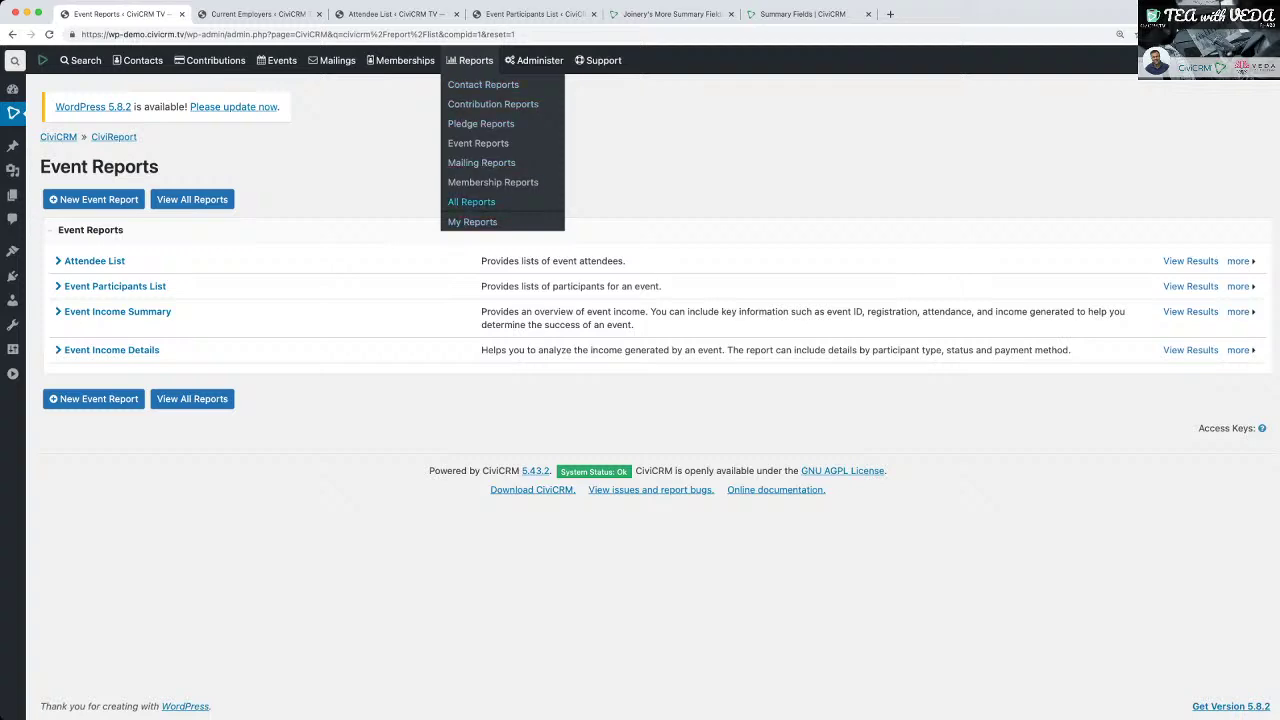
left_click(471, 202)
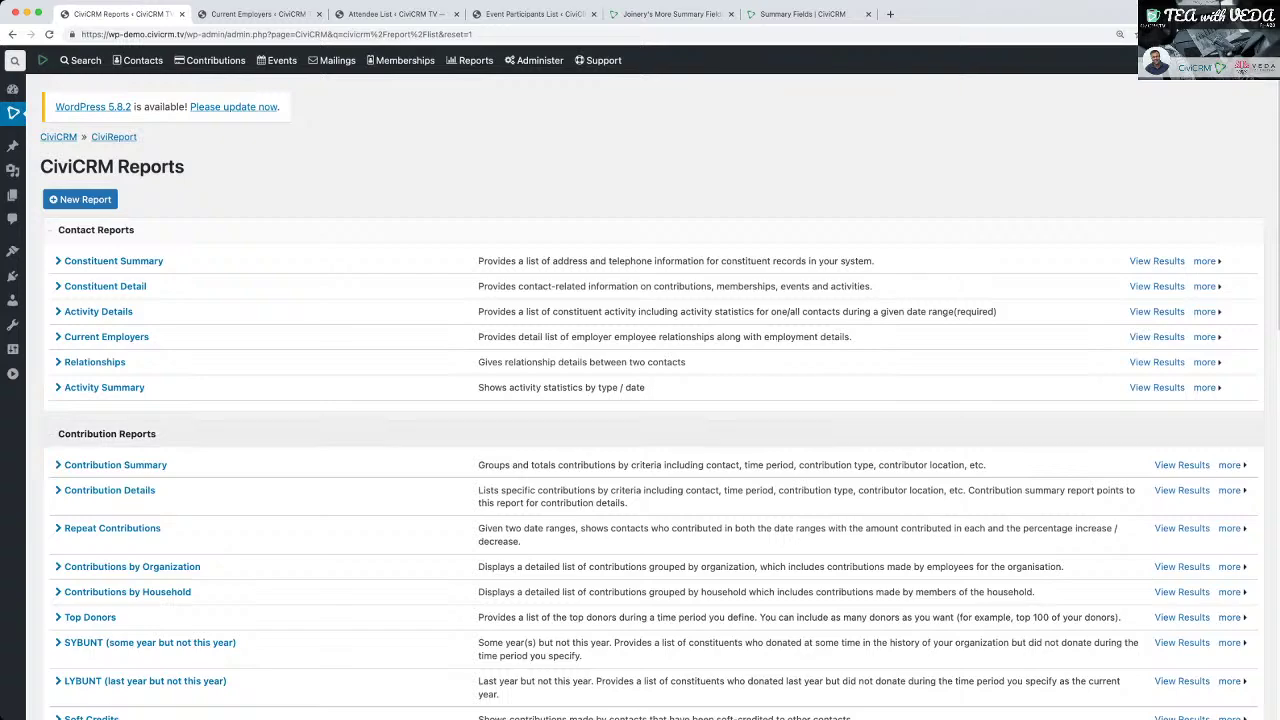
scroll(652, 400, "down", 2)
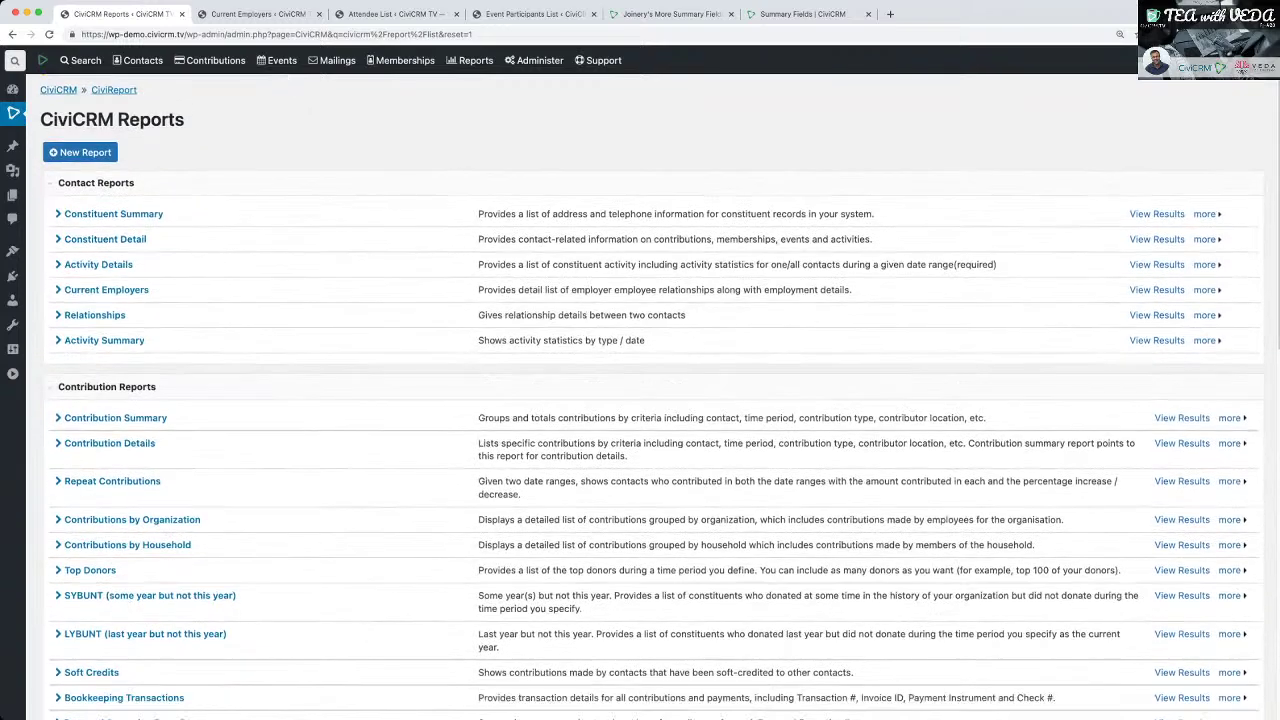
scroll(652, 400, "down", 4)
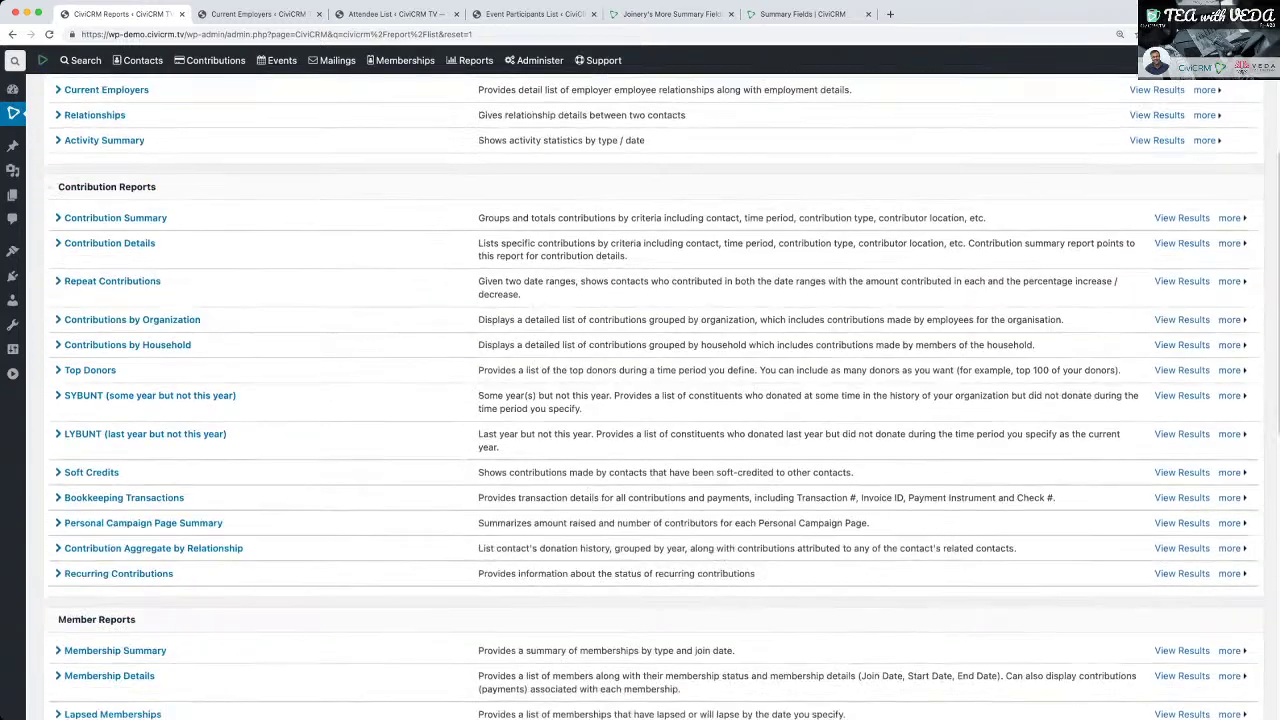
scroll(652, 400, "down", 7)
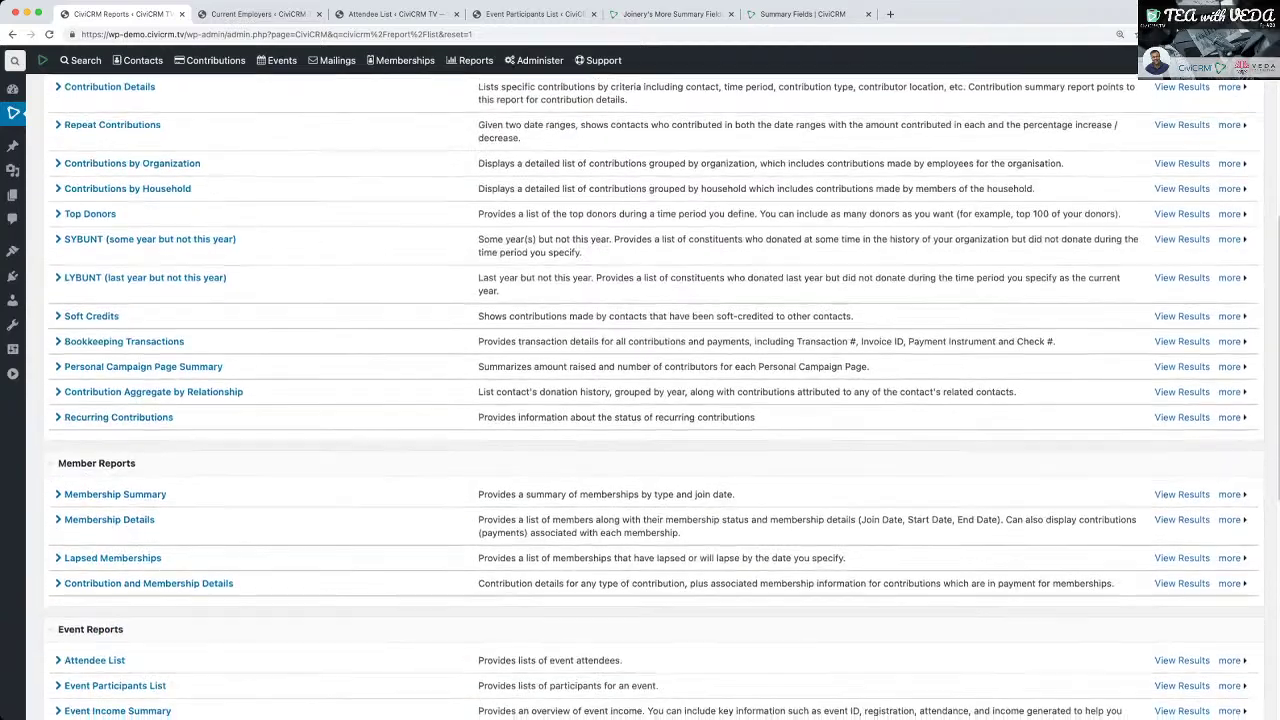
scroll(652, 400, "down", 10)
scroll(652, 400, "up", 20)
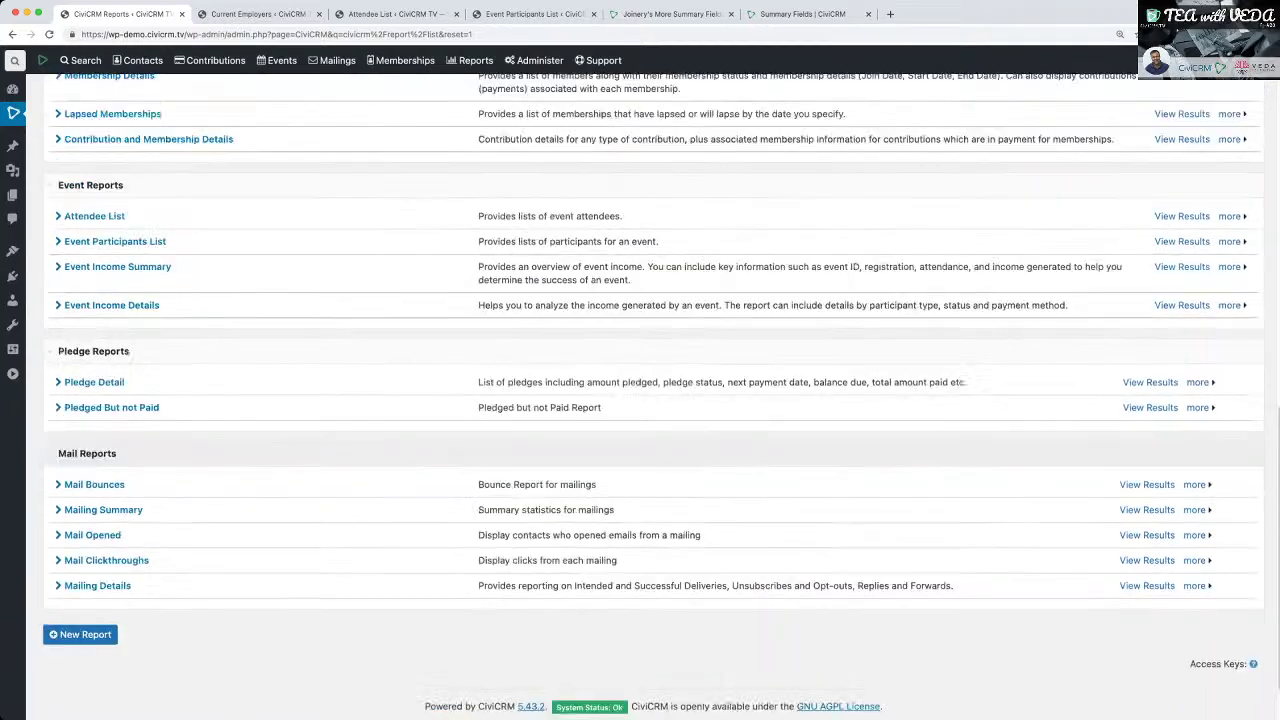
scroll(652, 400, "up", 1)
Start a new report and examine the available contact, contribution, member, event, pledge and mail report templates.
left_click(80, 199)
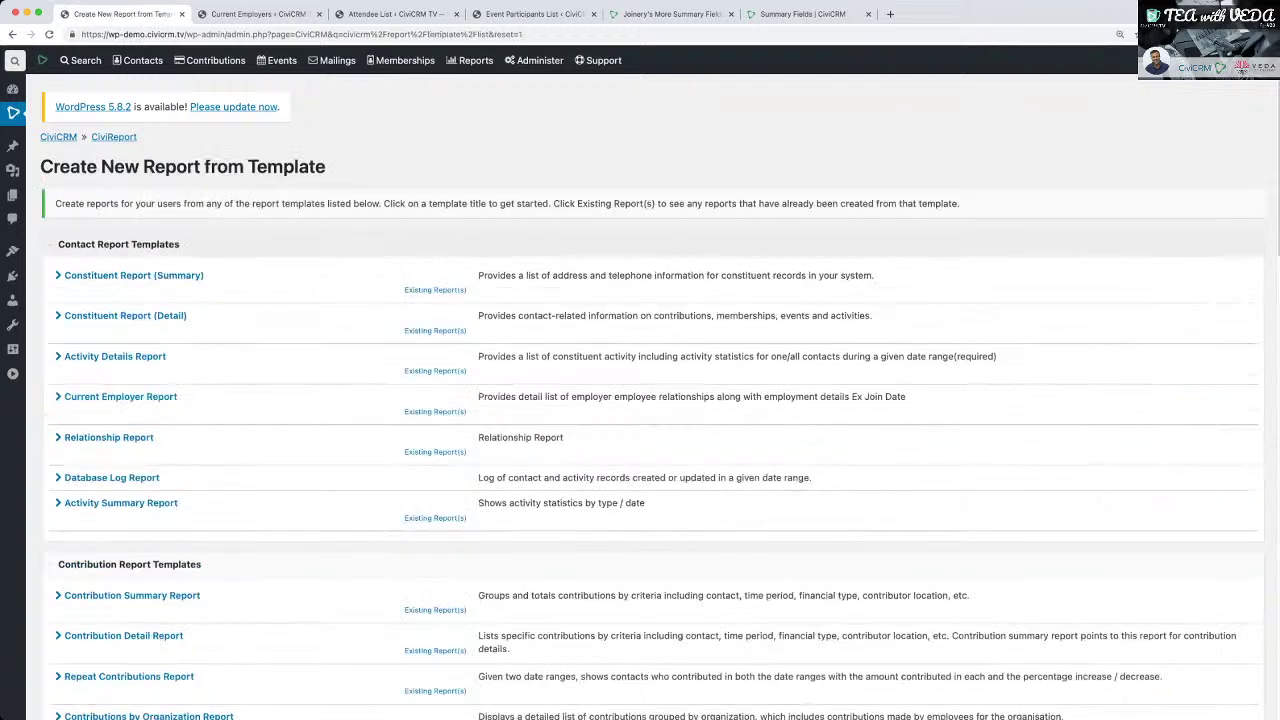
scroll(652, 400, "down", 5)
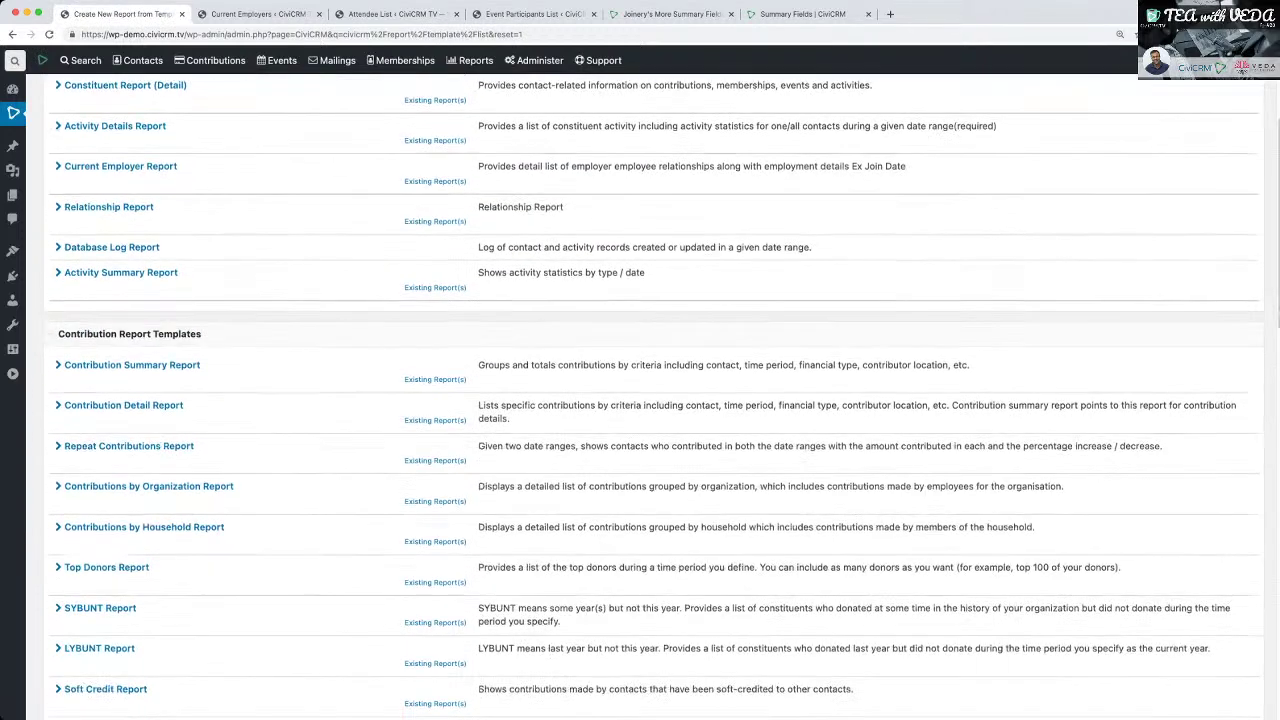
scroll(652, 400, "down", 4)
scroll(652, 400, "up", 8)
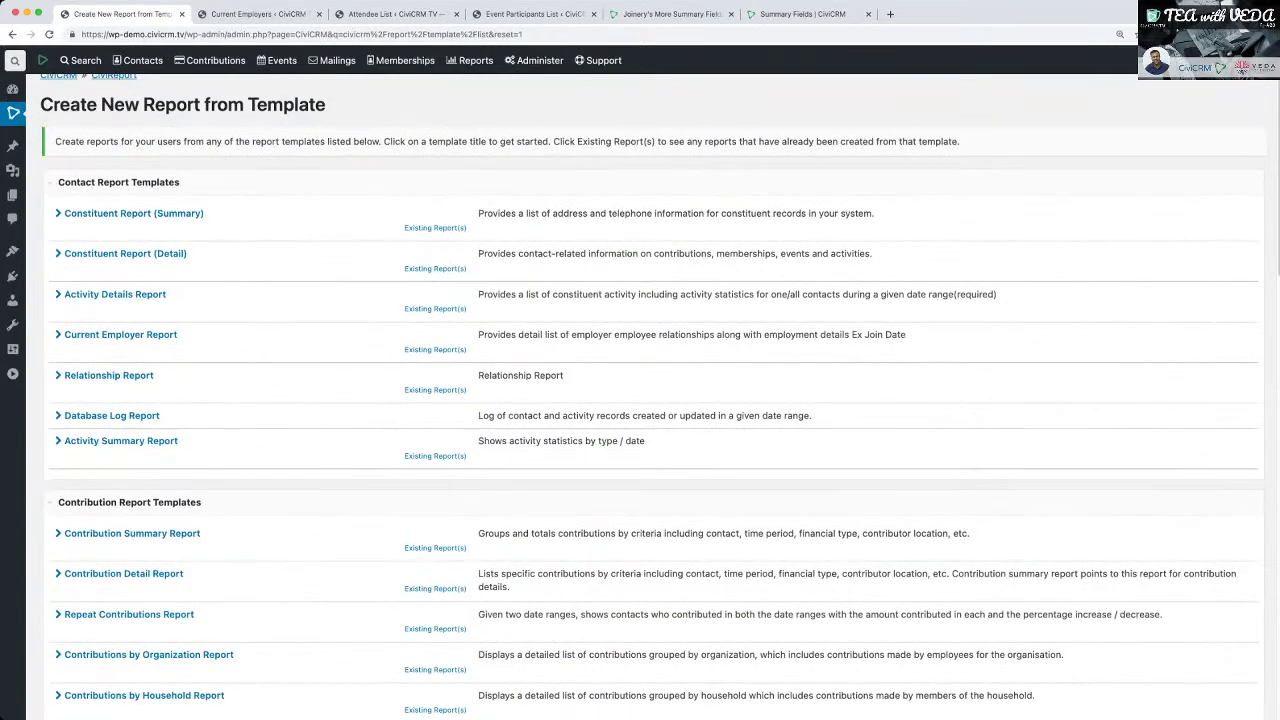
scroll(652, 400, "down", 10)
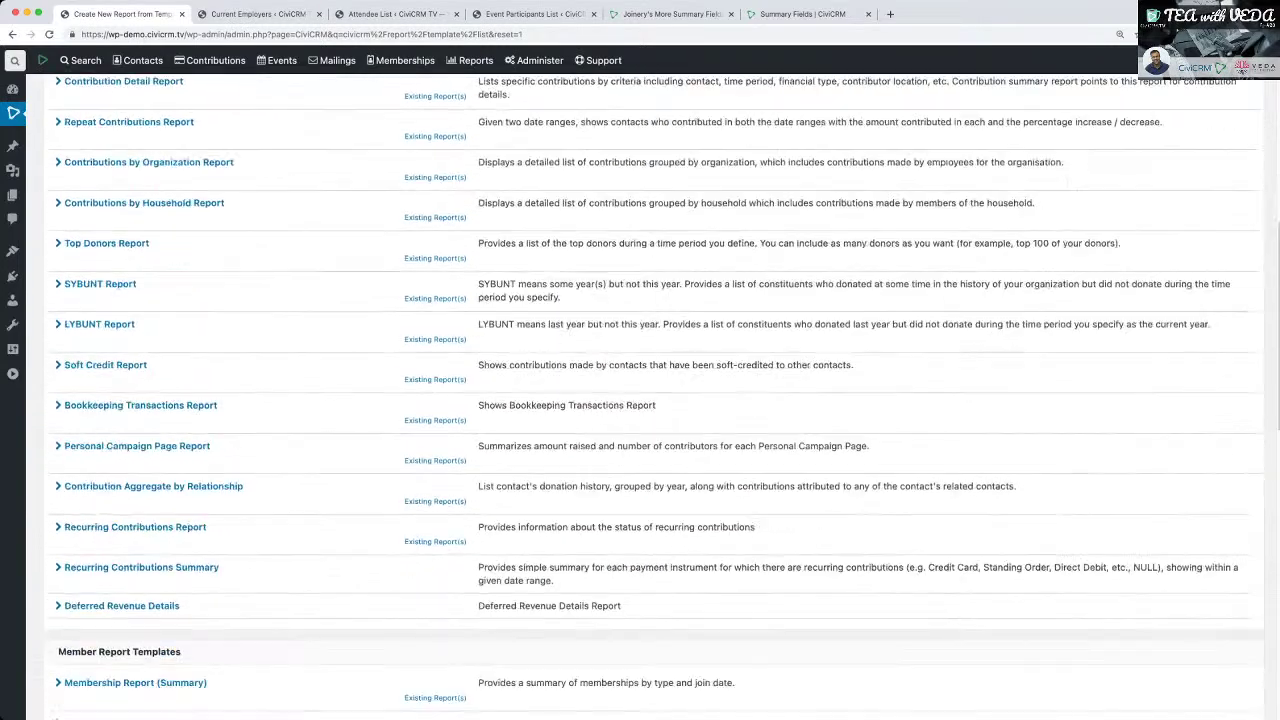
scroll(652, 400, "down", 15)
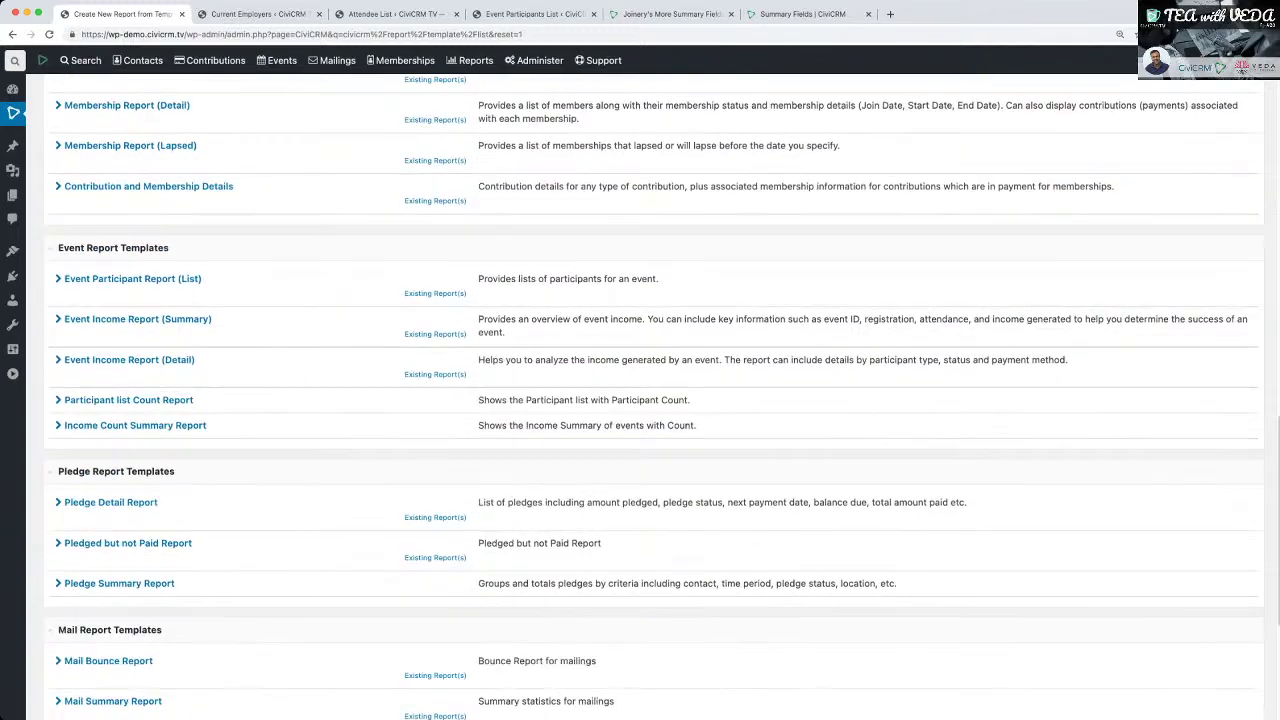
scroll(652, 400, "down", 3)
scroll(652, 400, "up", 18)
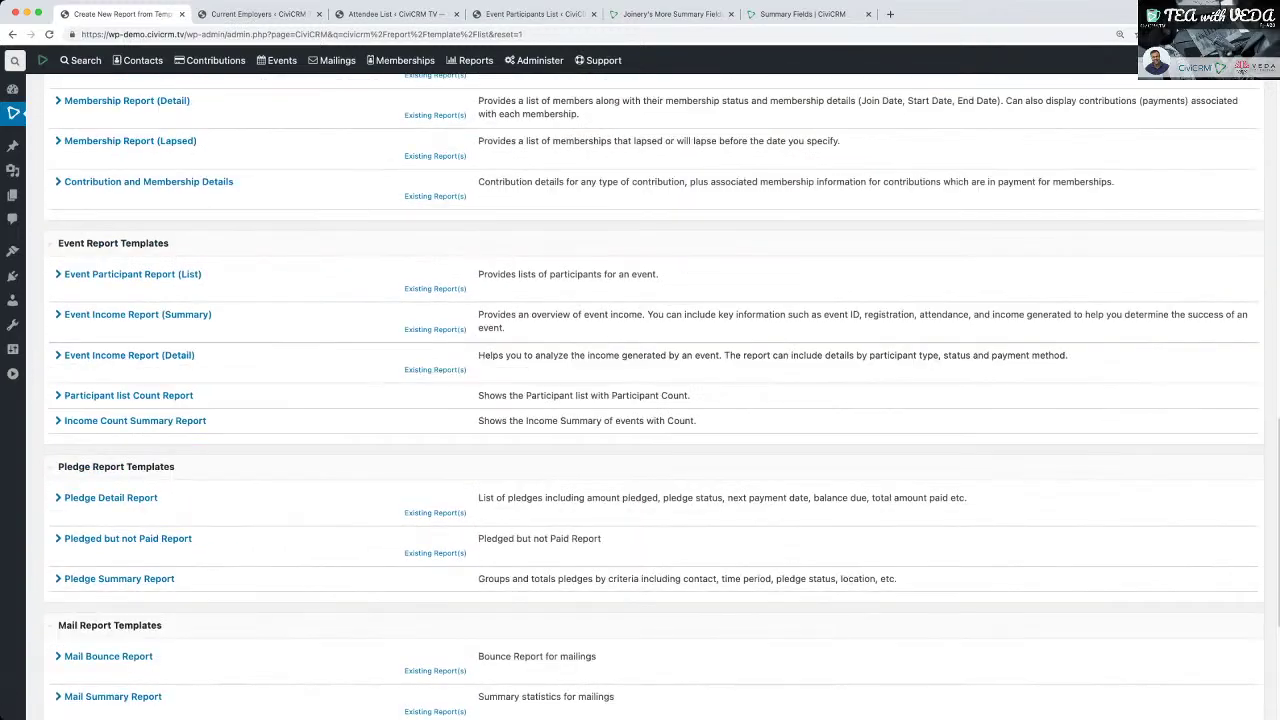
scroll(652, 400, "down", 8)
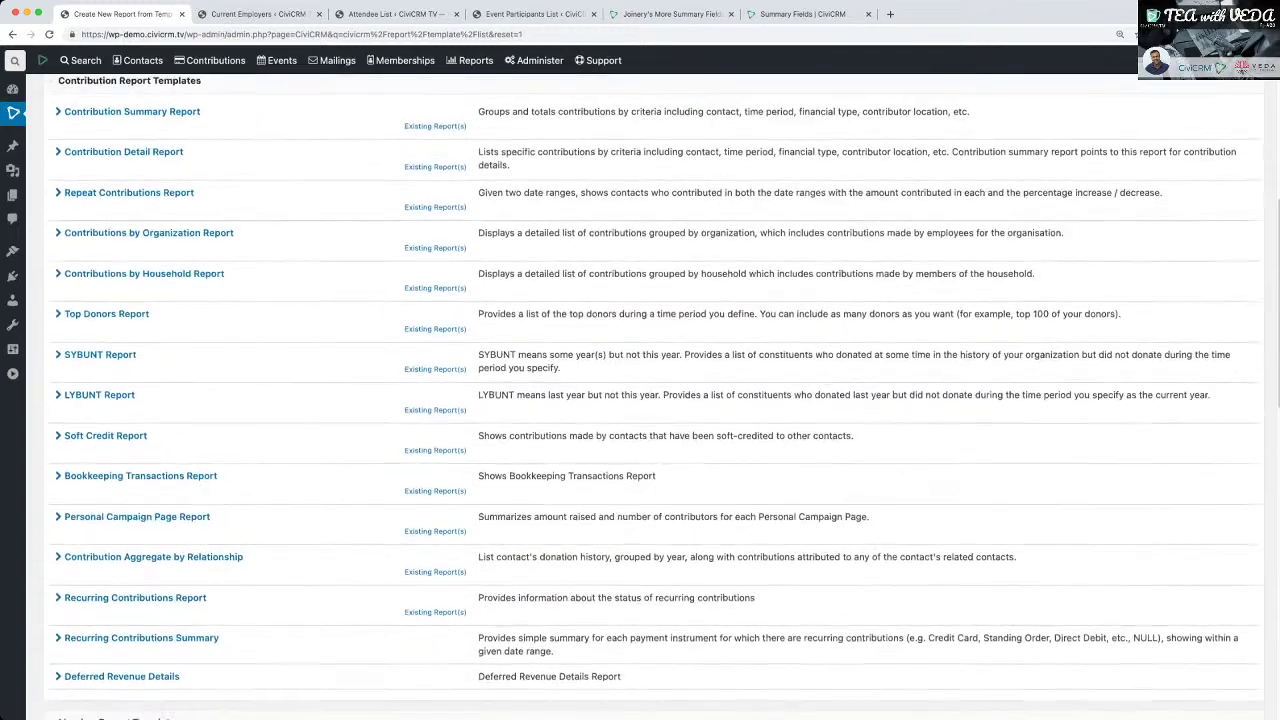
scroll(652, 400, "down", 1)
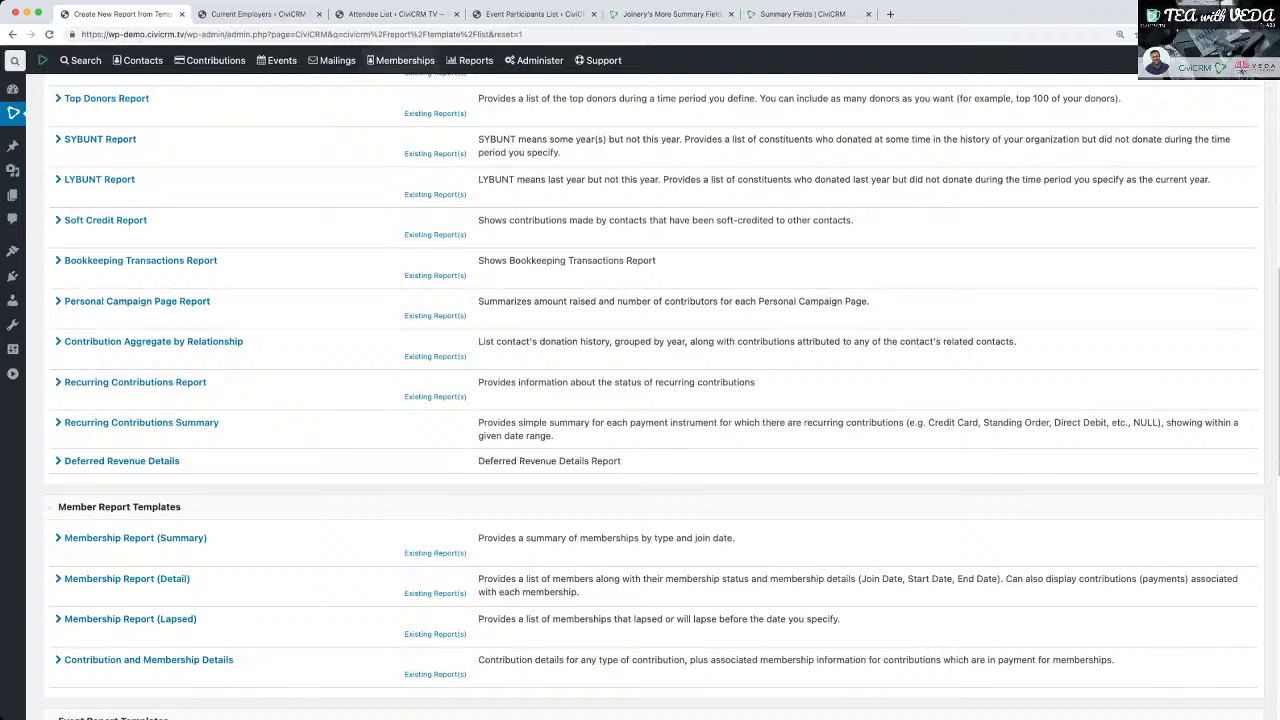
scroll(652, 400, "down", 1)
scroll(652, 400, "down", 2)
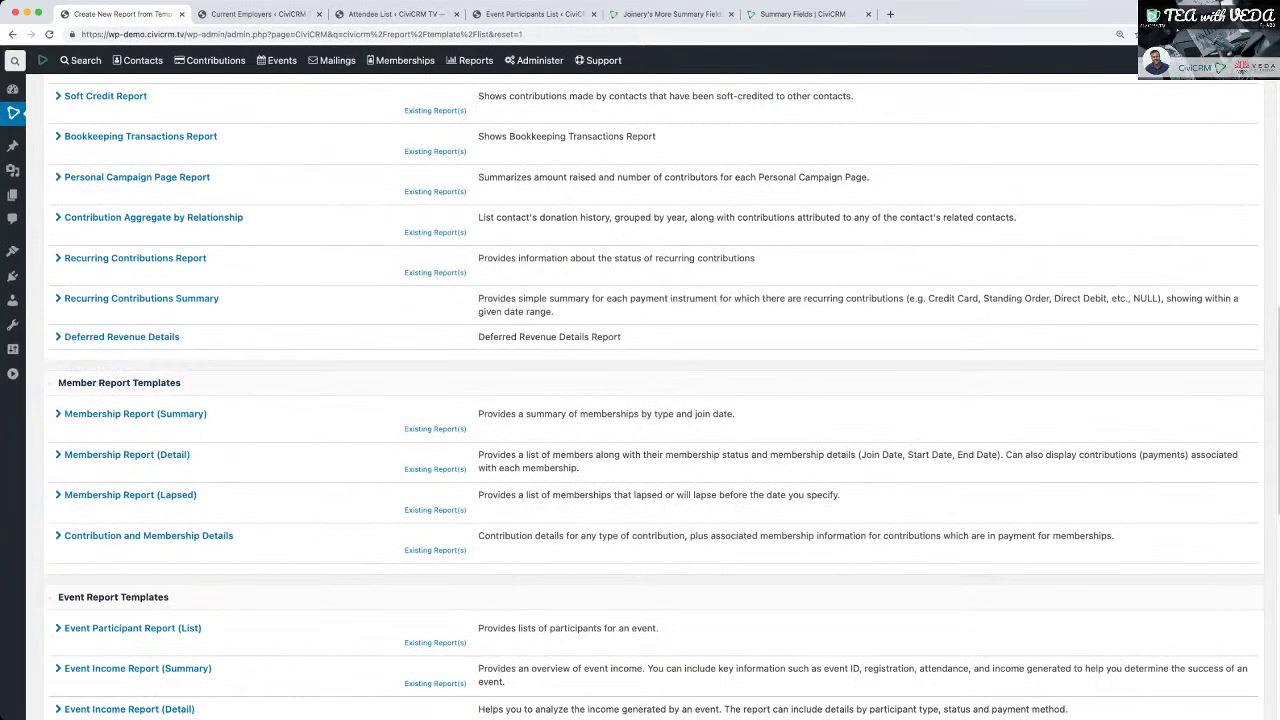
Open the Event Participant Report (List) template and generate its results with the default columns.
scroll(652, 400, "down", 3)
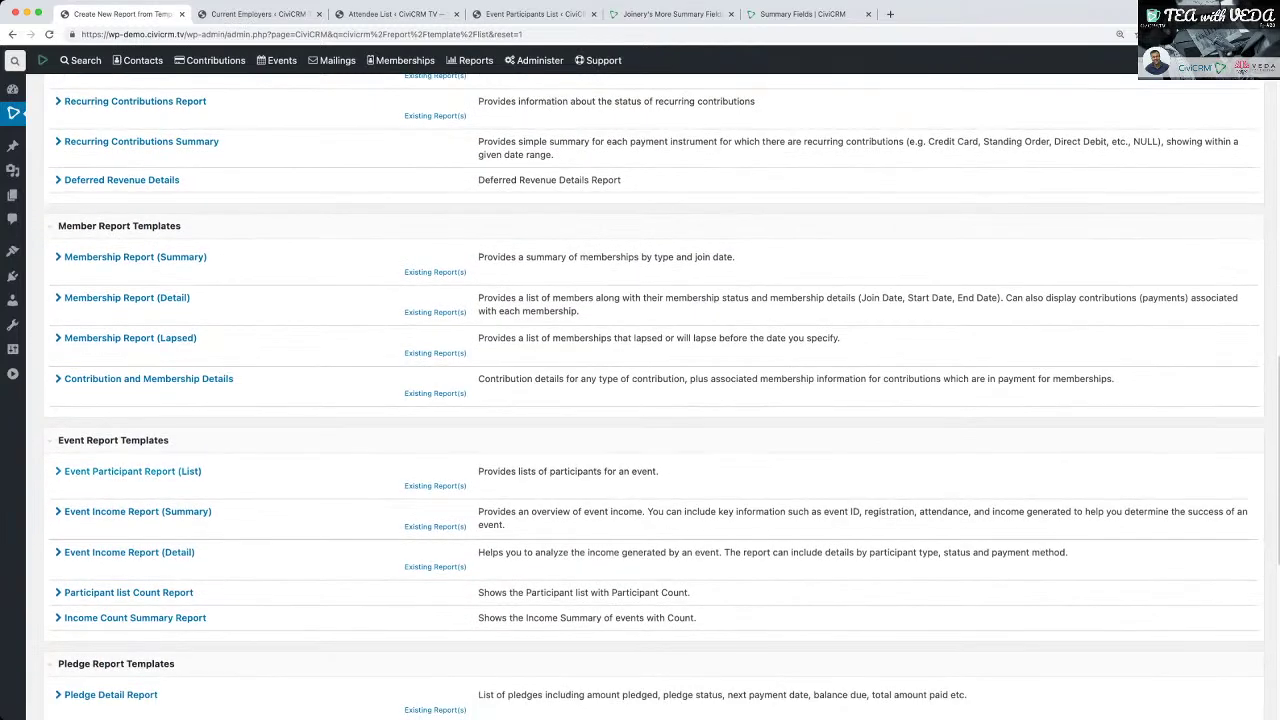
left_click(132, 471)
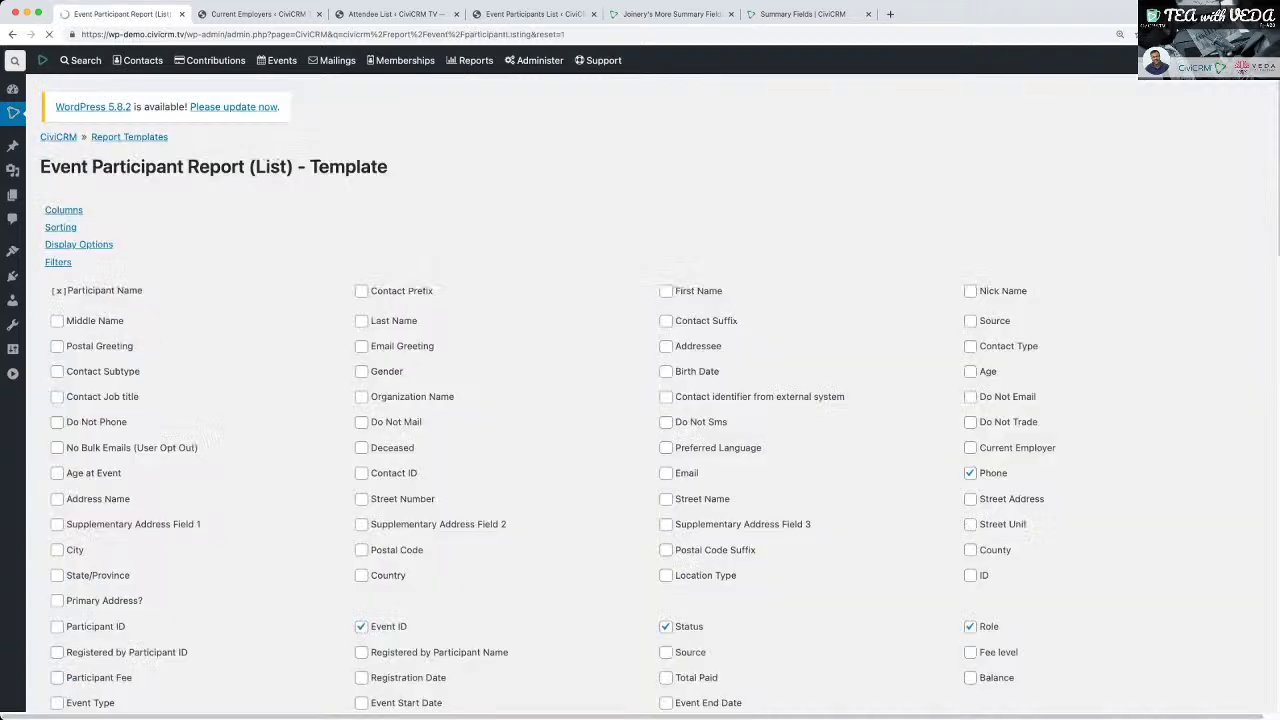
scroll(652, 400, "down", 6)
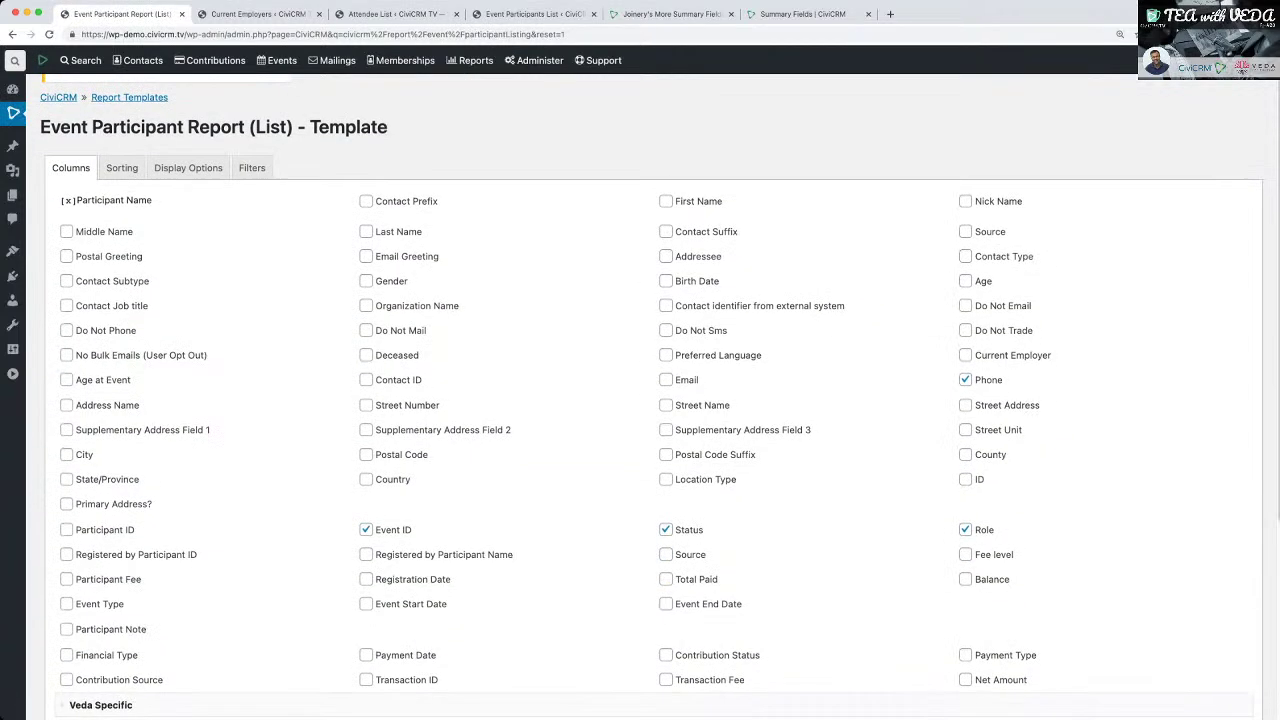
left_click(86, 454)
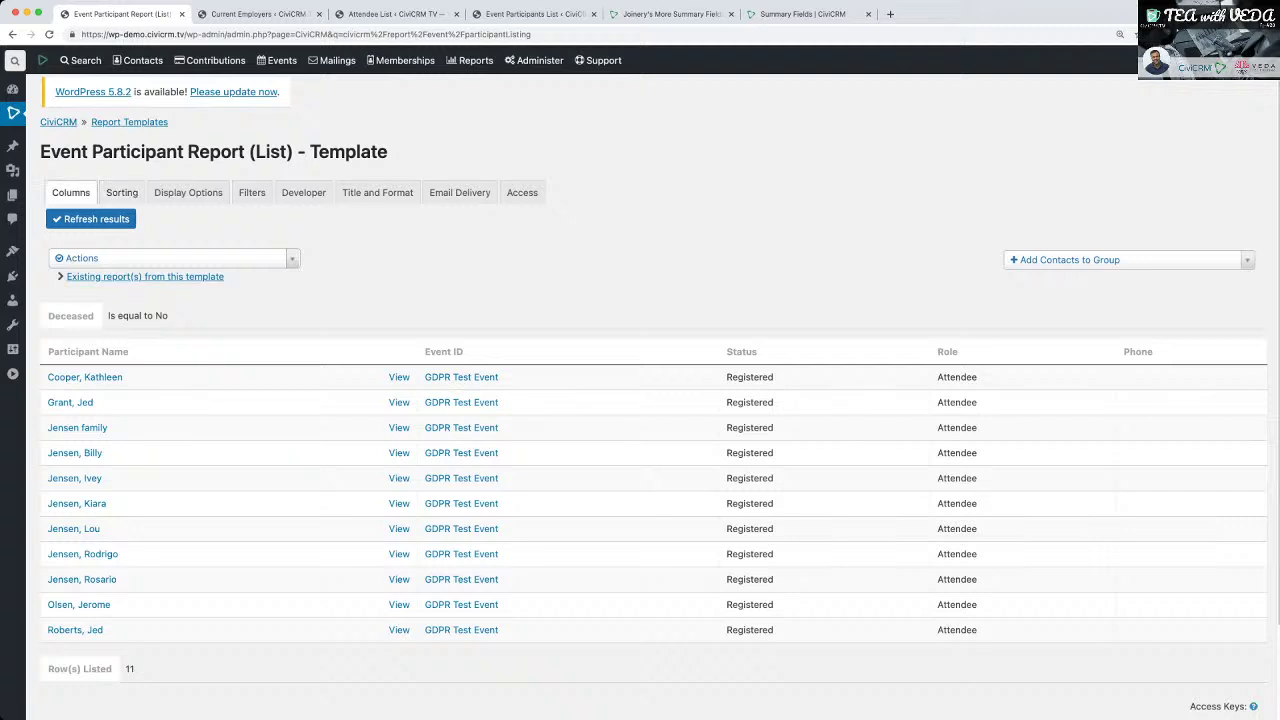
Add the Age at Event and Email columns to the participant report and refresh the results.
left_click(71, 192)
scroll(650, 400, "down", 1)
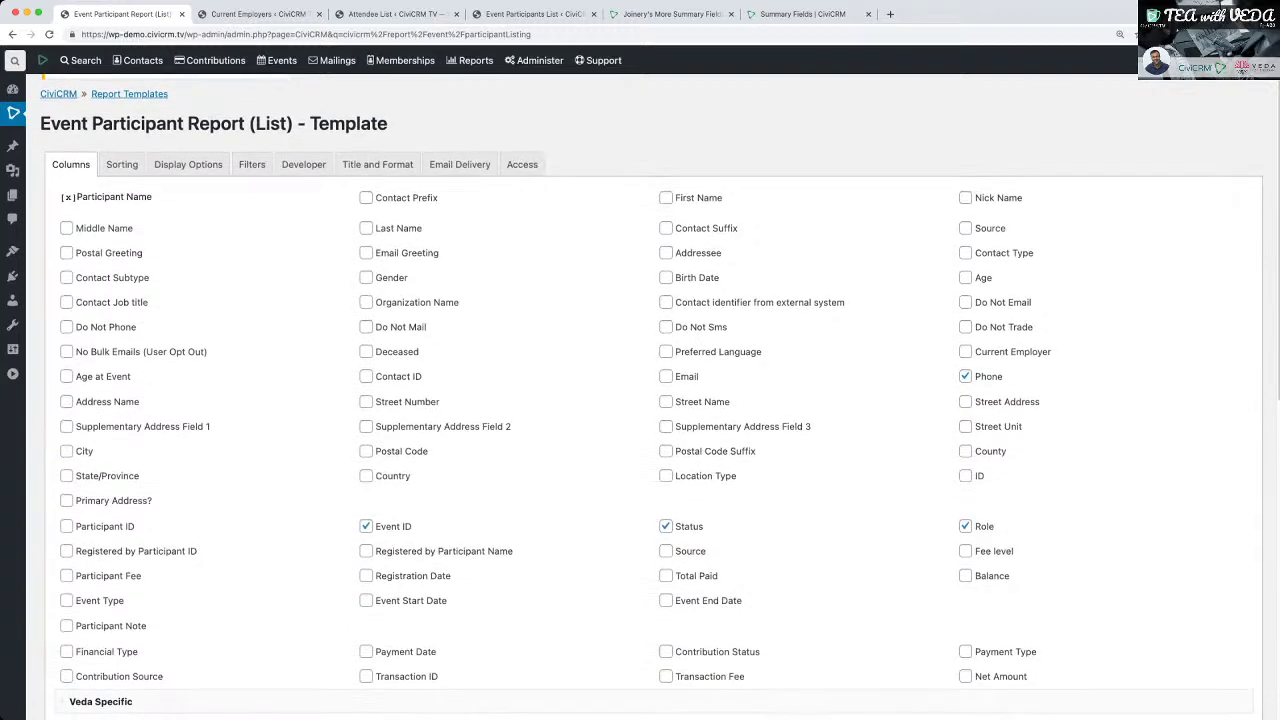
scroll(650, 400, "down", 1)
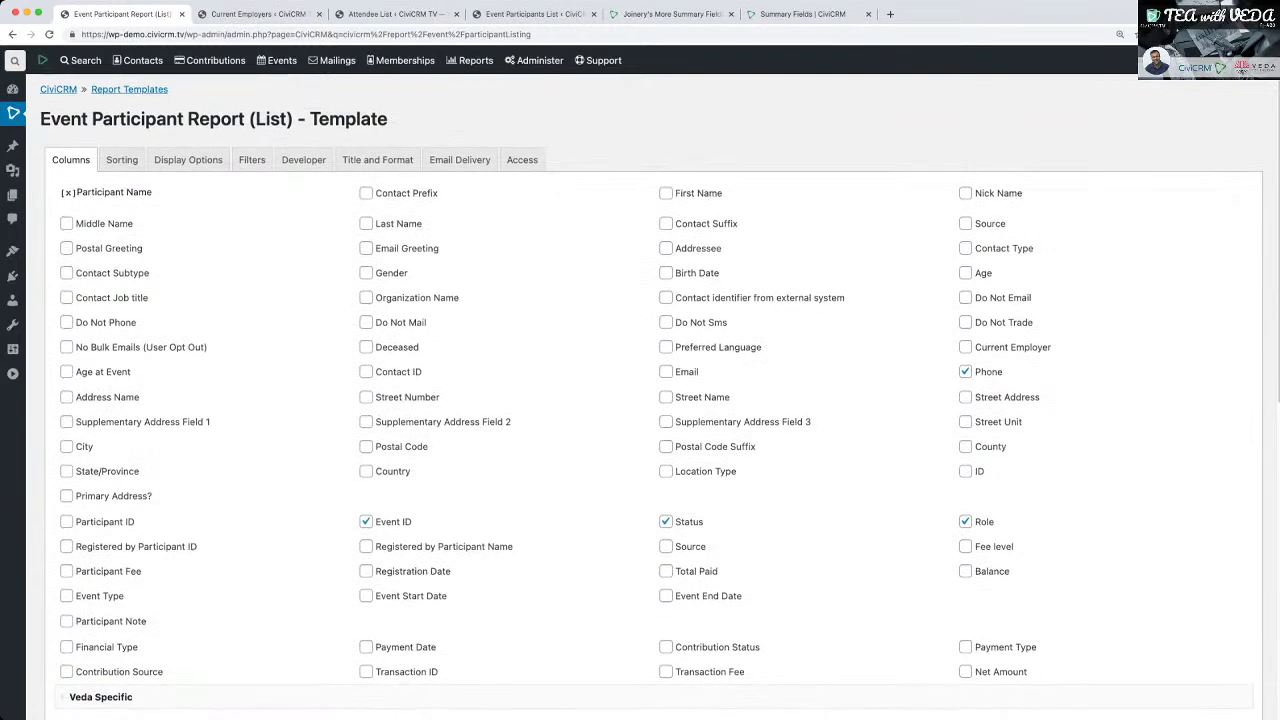
left_click(66, 369)
scroll(66, 369, "down", 1)
left_click(66, 360)
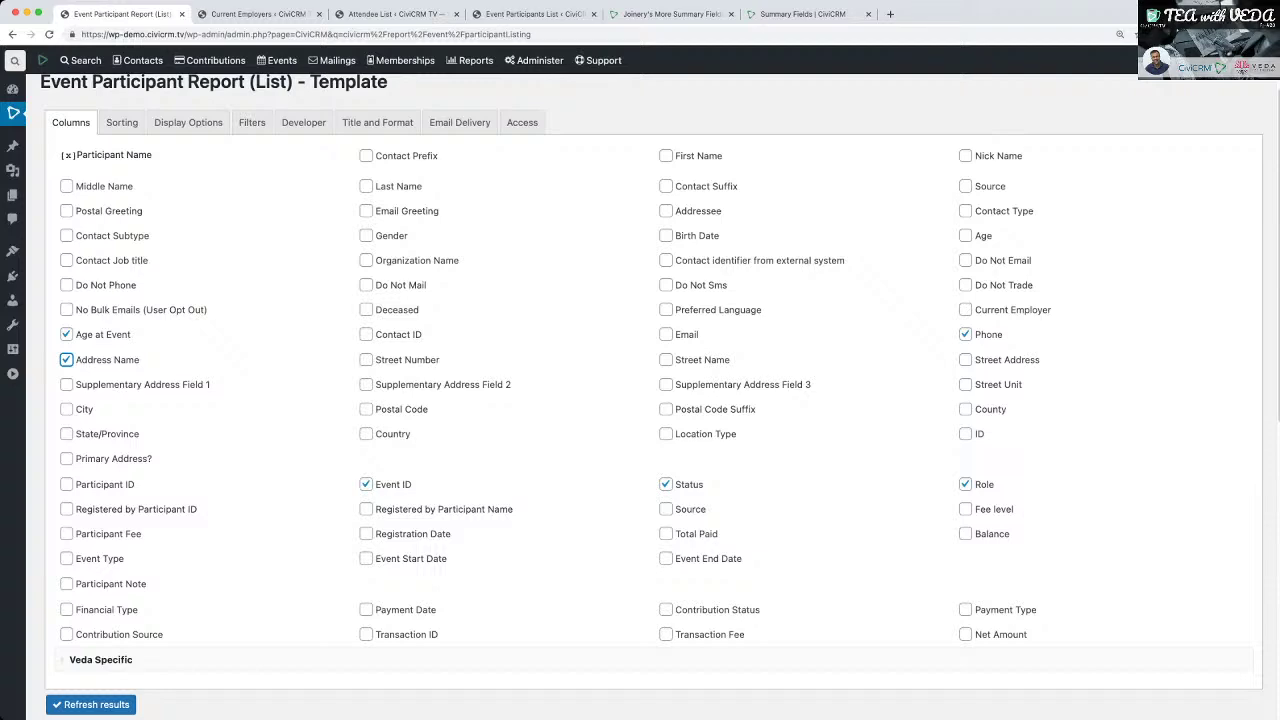
left_click(666, 335)
scroll(666, 335, "down", 2)
scroll(650, 400, "down", 1)
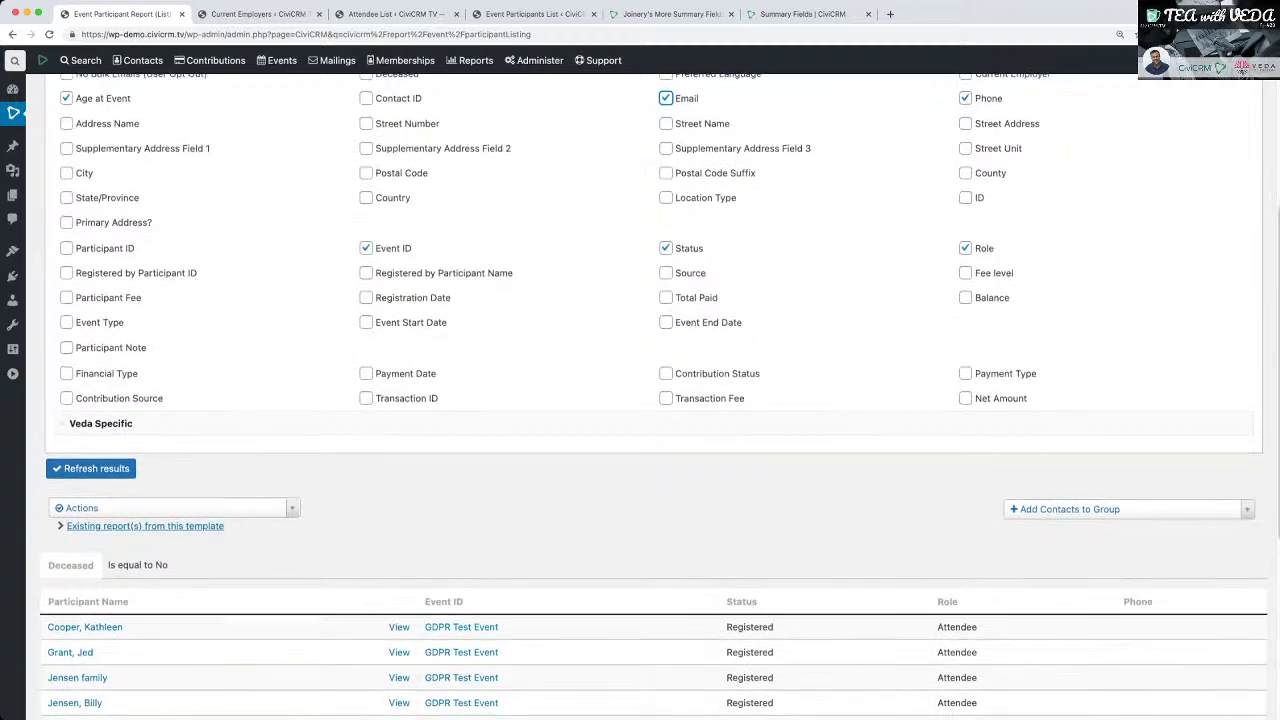
left_click(91, 468)
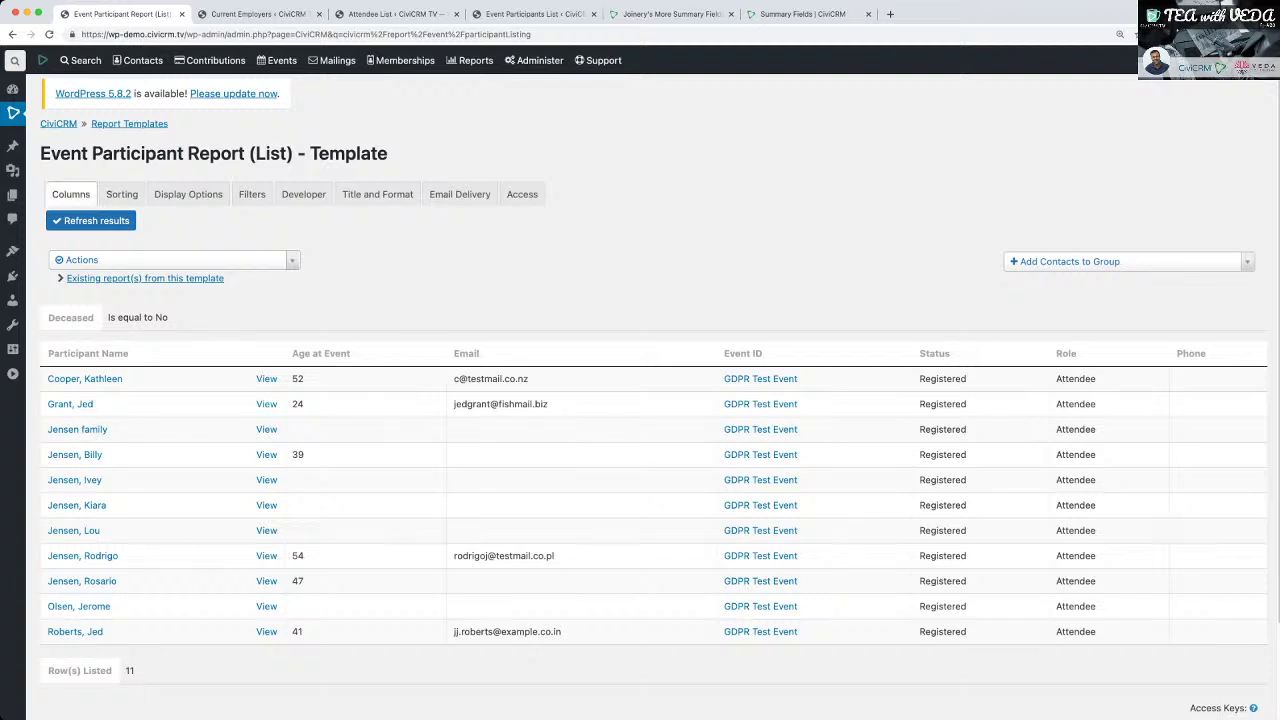
Find the fee fields, add the Participant Fee column to the report and refresh the results.
left_click(71, 194)
scroll(640, 420, "down", 1)
scroll(640, 400, "down", 1)
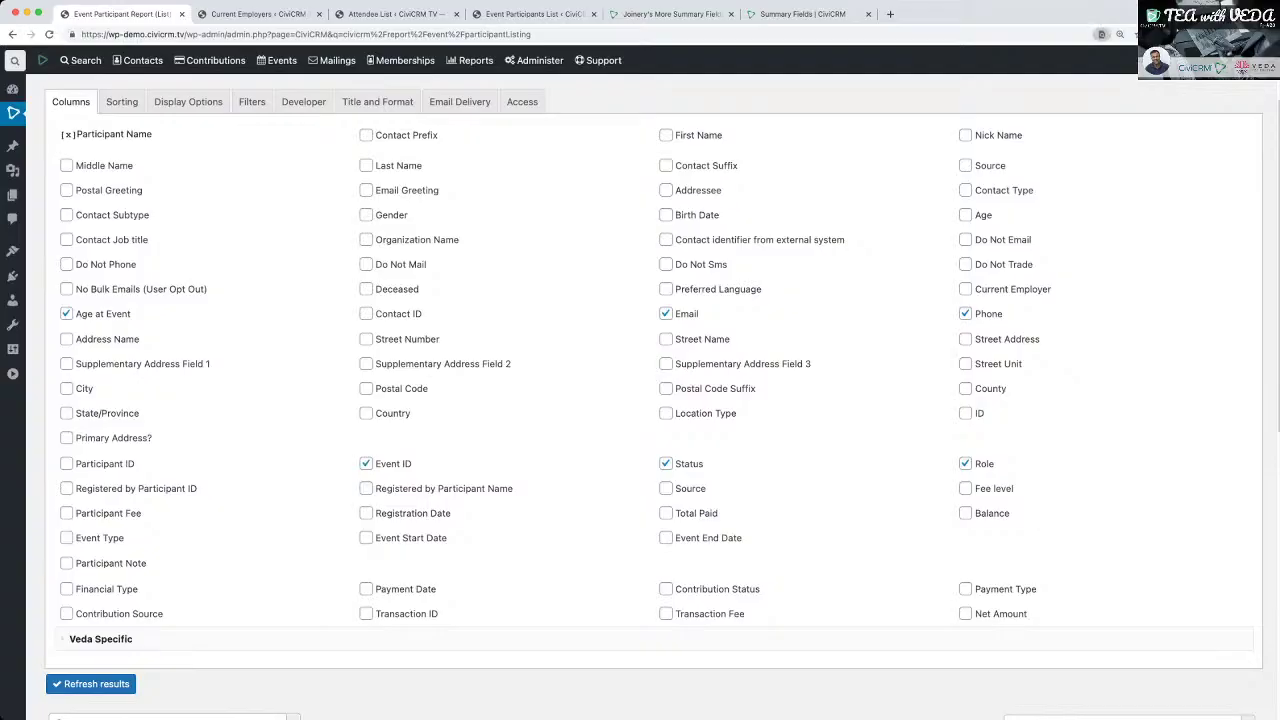
type("fee")
left_click(67, 513)
left_click(91, 684)
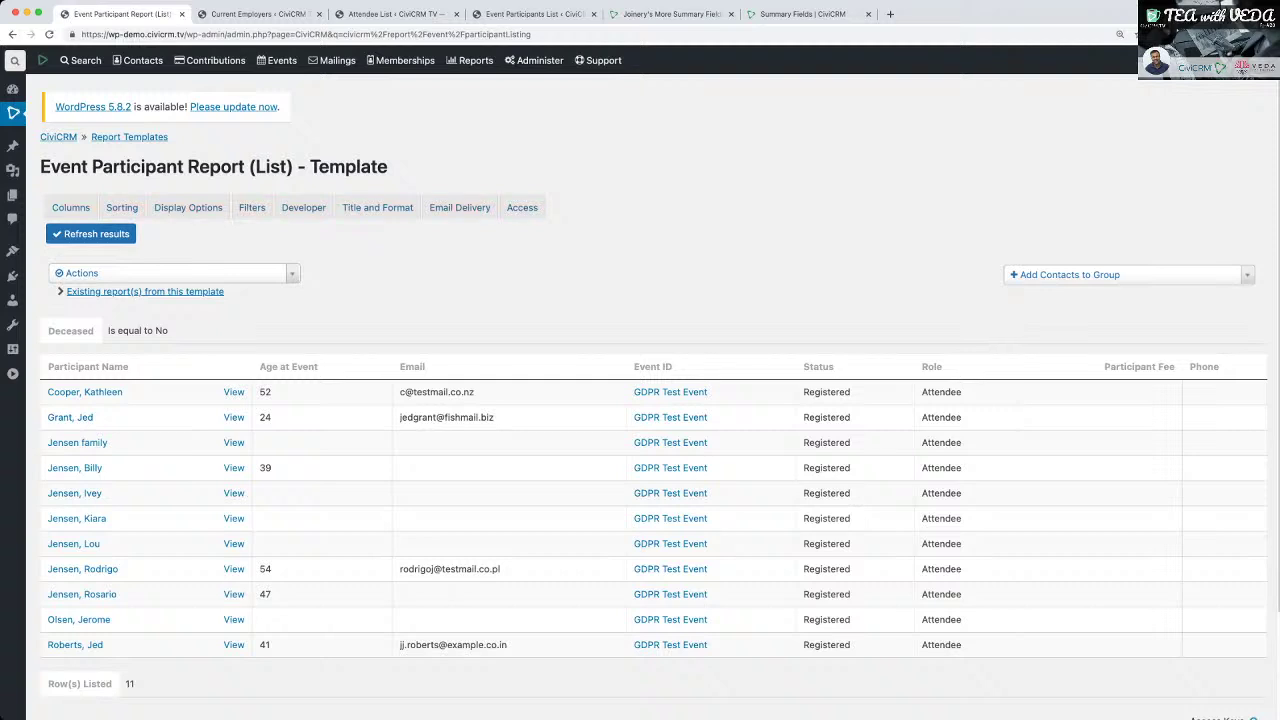
Try to sort the participant report by Age at Event in descending order and refresh the results.
left_click(70, 207)
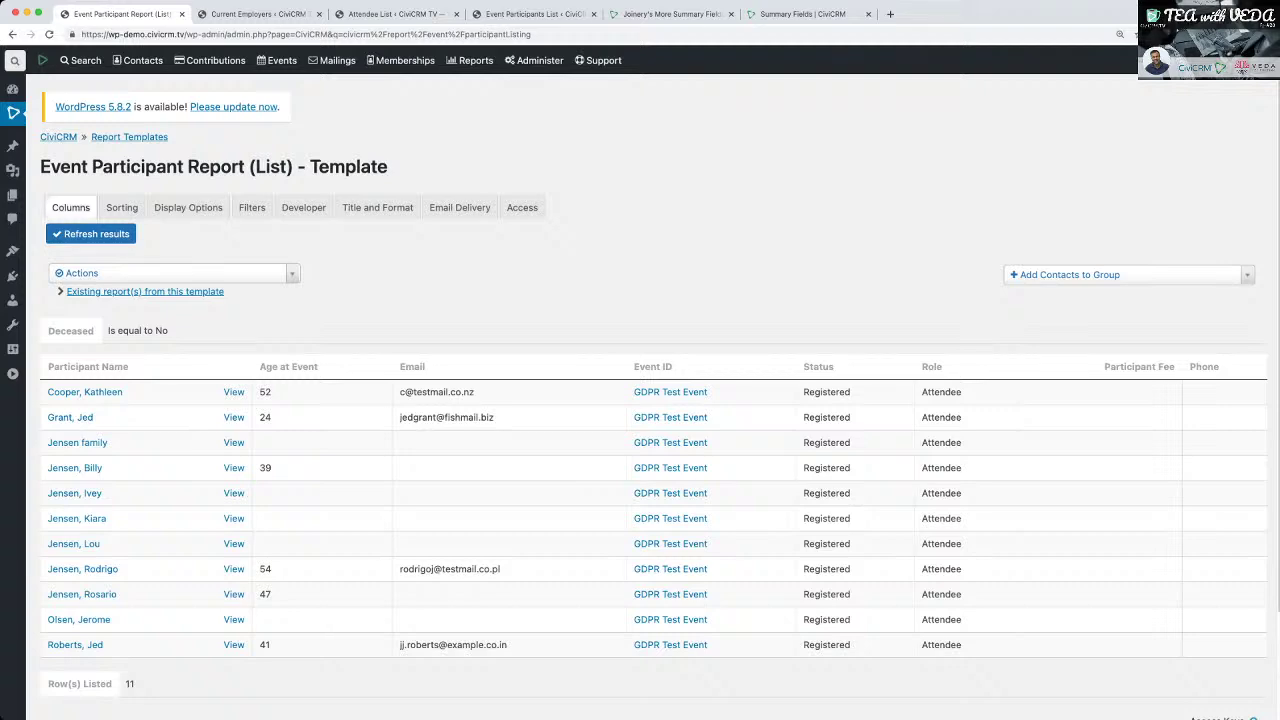
left_click(122, 207)
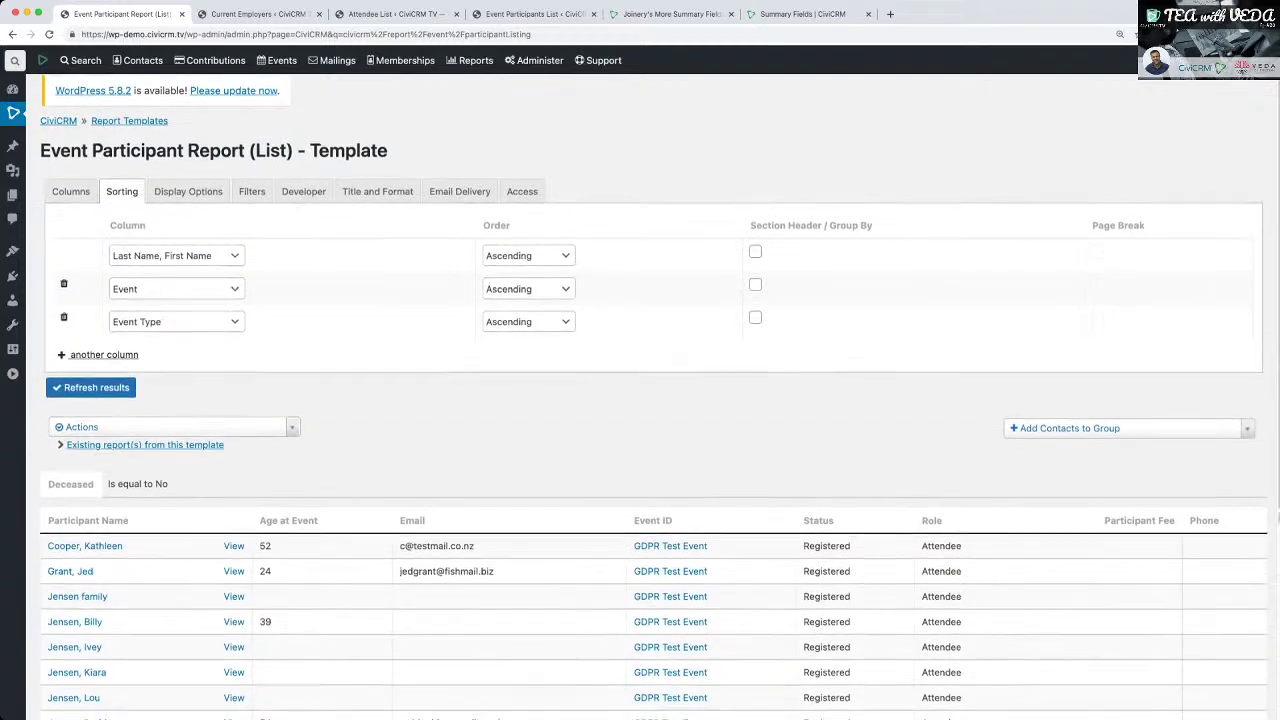
scroll(640, 400, "down", 2)
left_click(176, 193)
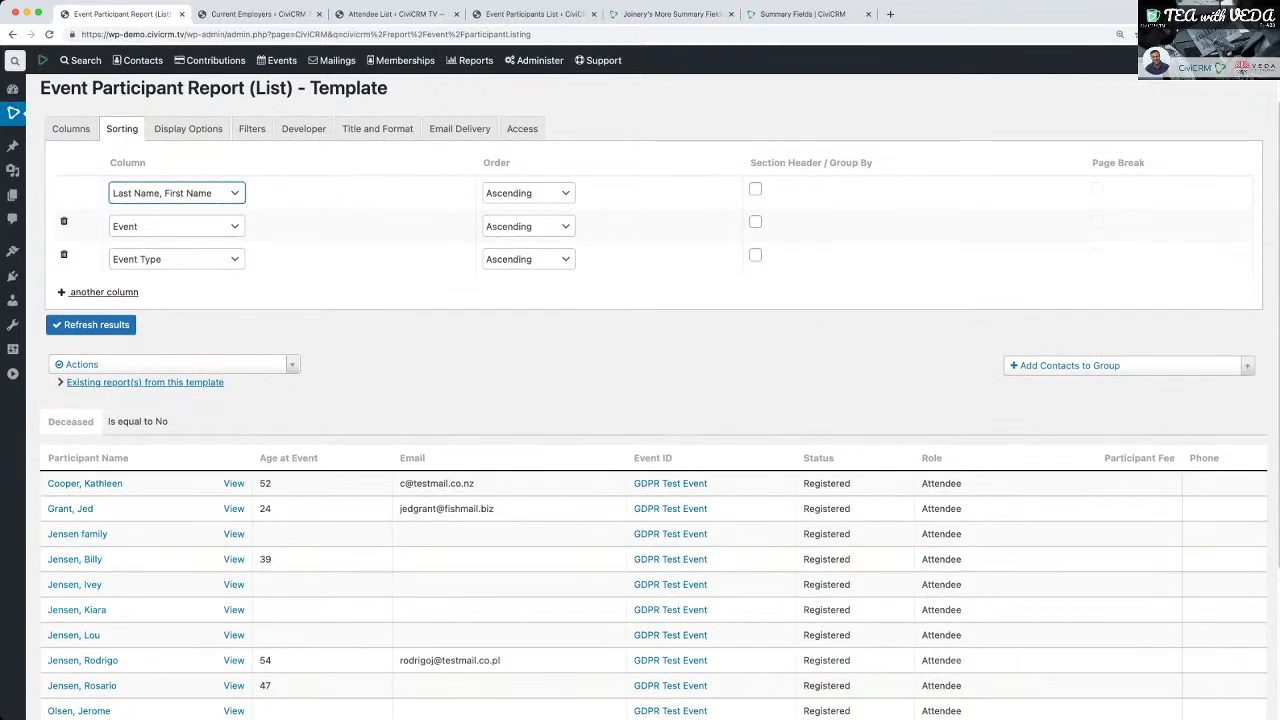
left_click(150, 260)
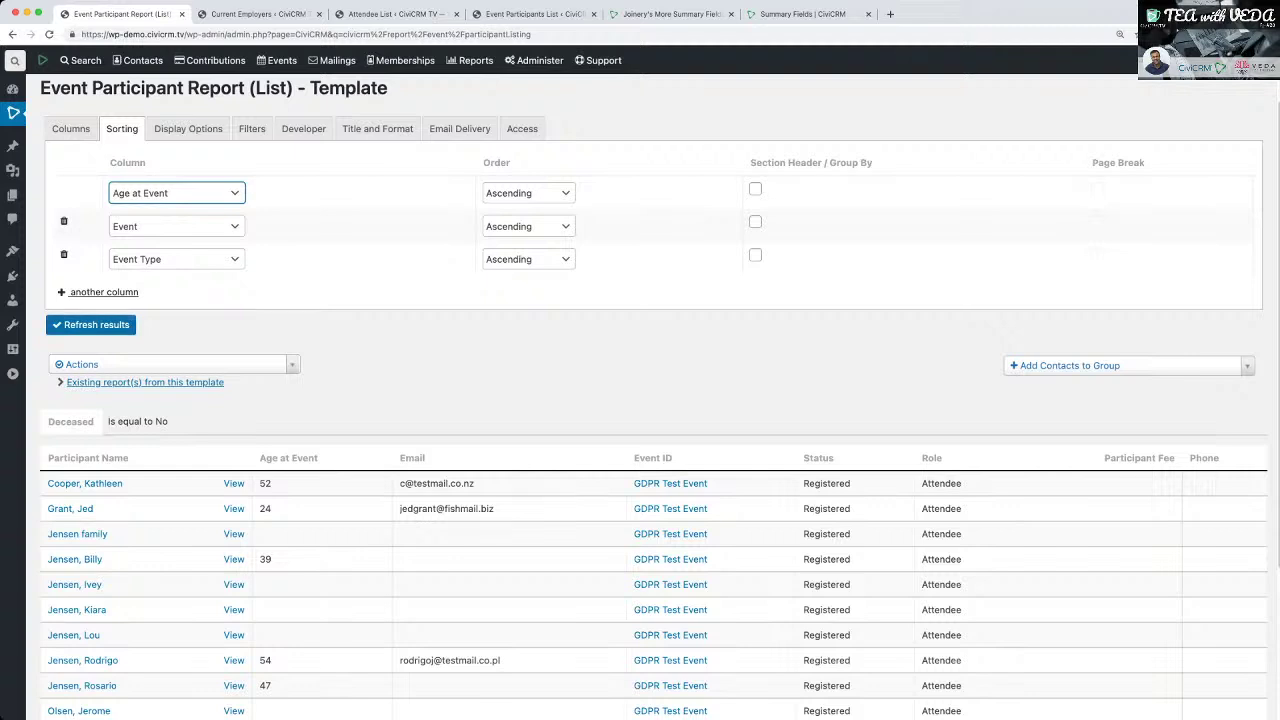
key("Tab")
key("d")
key("Tab")
key("Return")
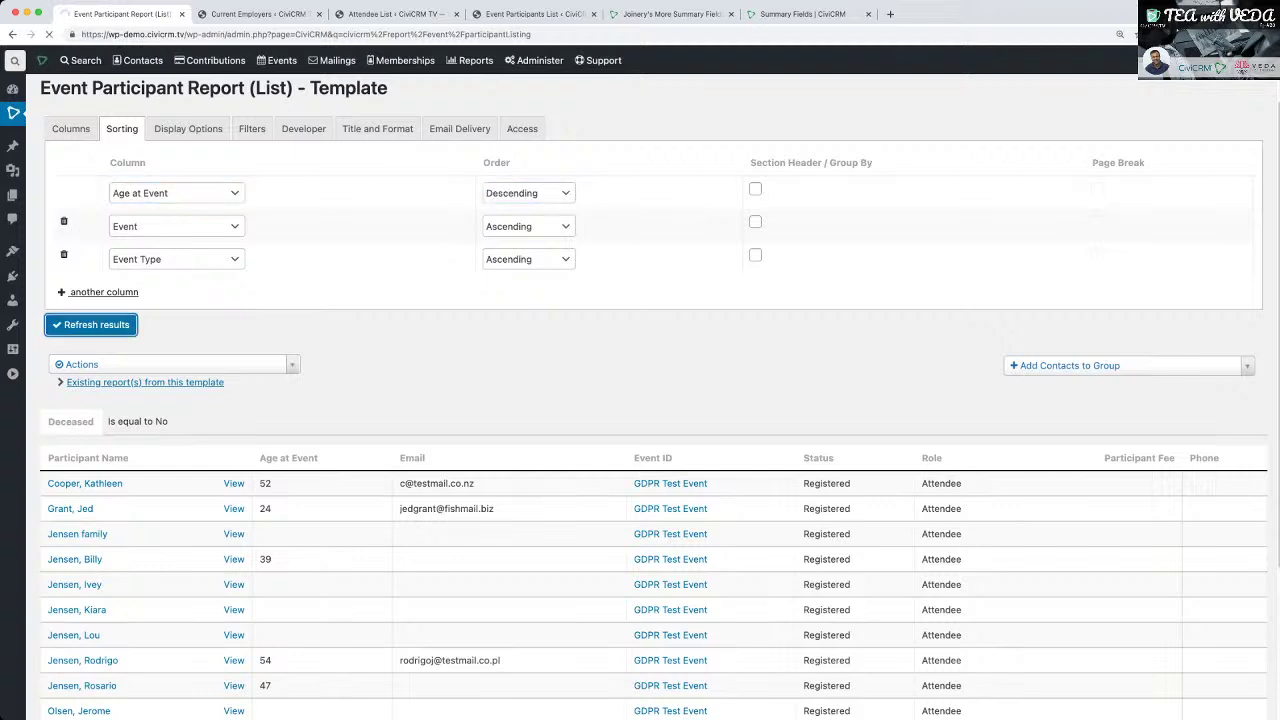
Return to the Event Participant Report (List) template with the chosen columns and generate its results again.
left_click(92, 180)
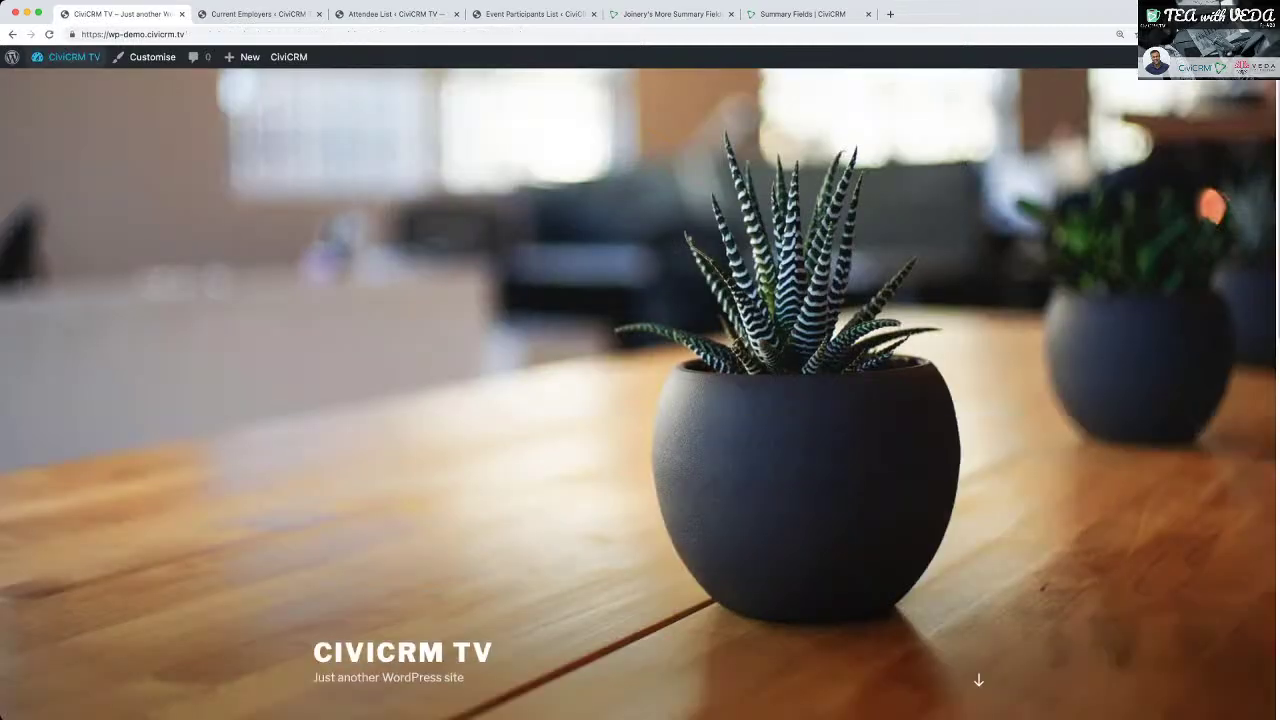
left_click(12, 34)
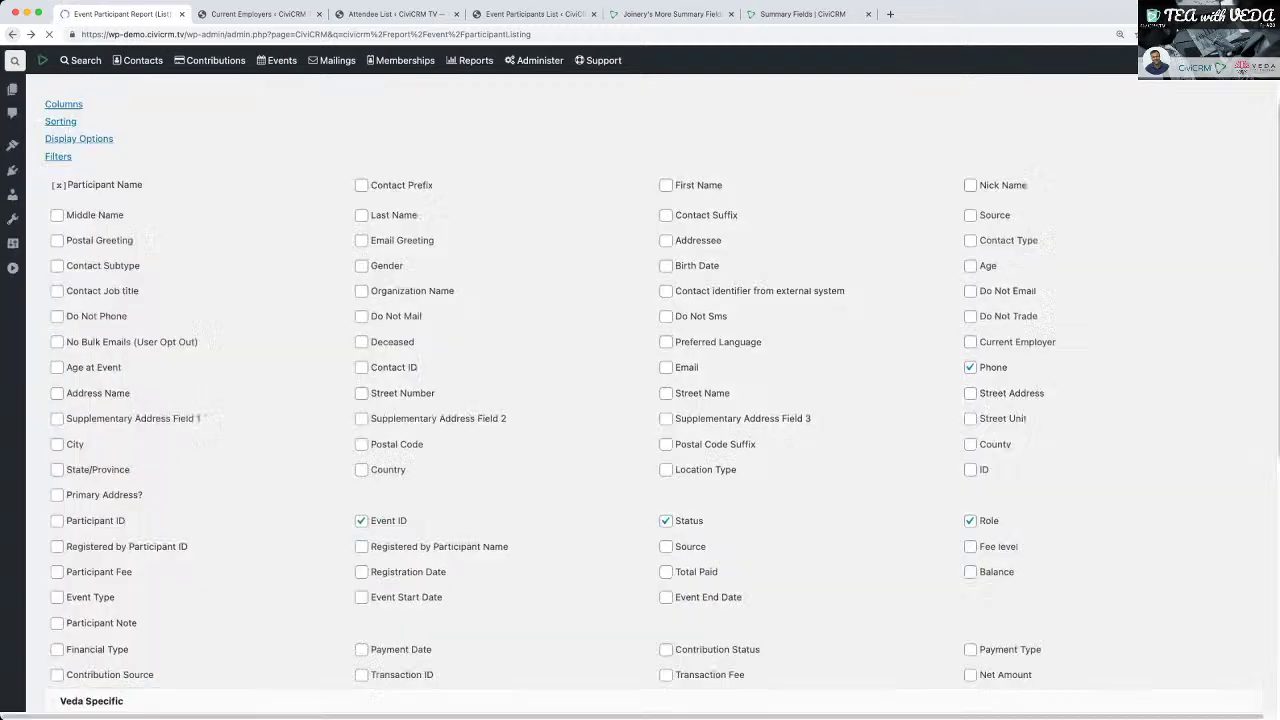
scroll(652, 396, "up", 3)
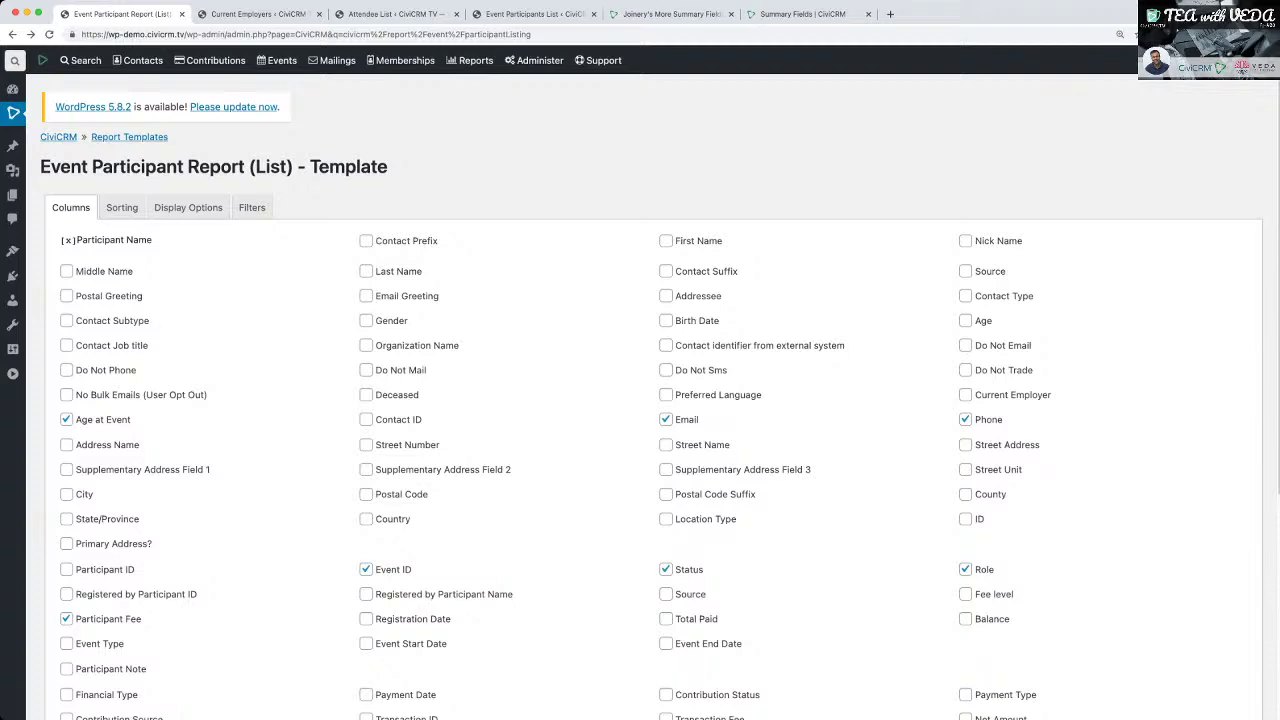
scroll(652, 400, "down", 2)
left_click(85, 676)
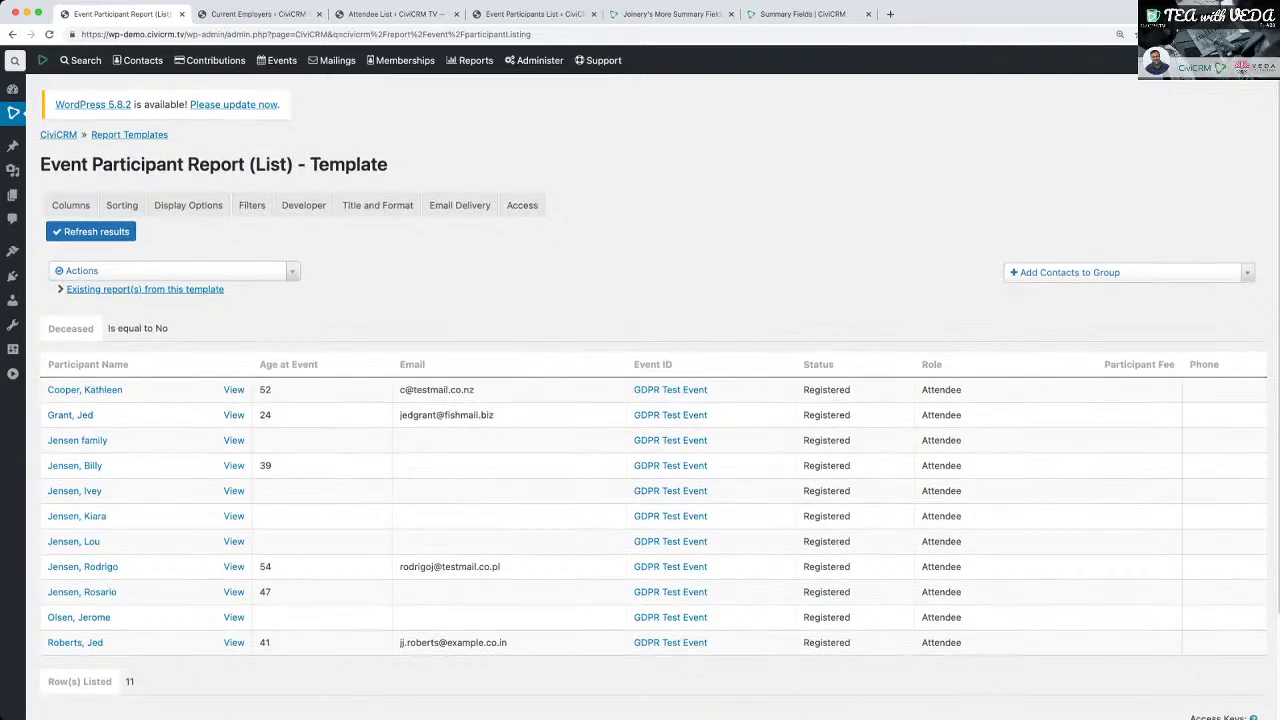
Sort the participant report by Birth Date in descending order and refresh the results.
left_click(122, 205)
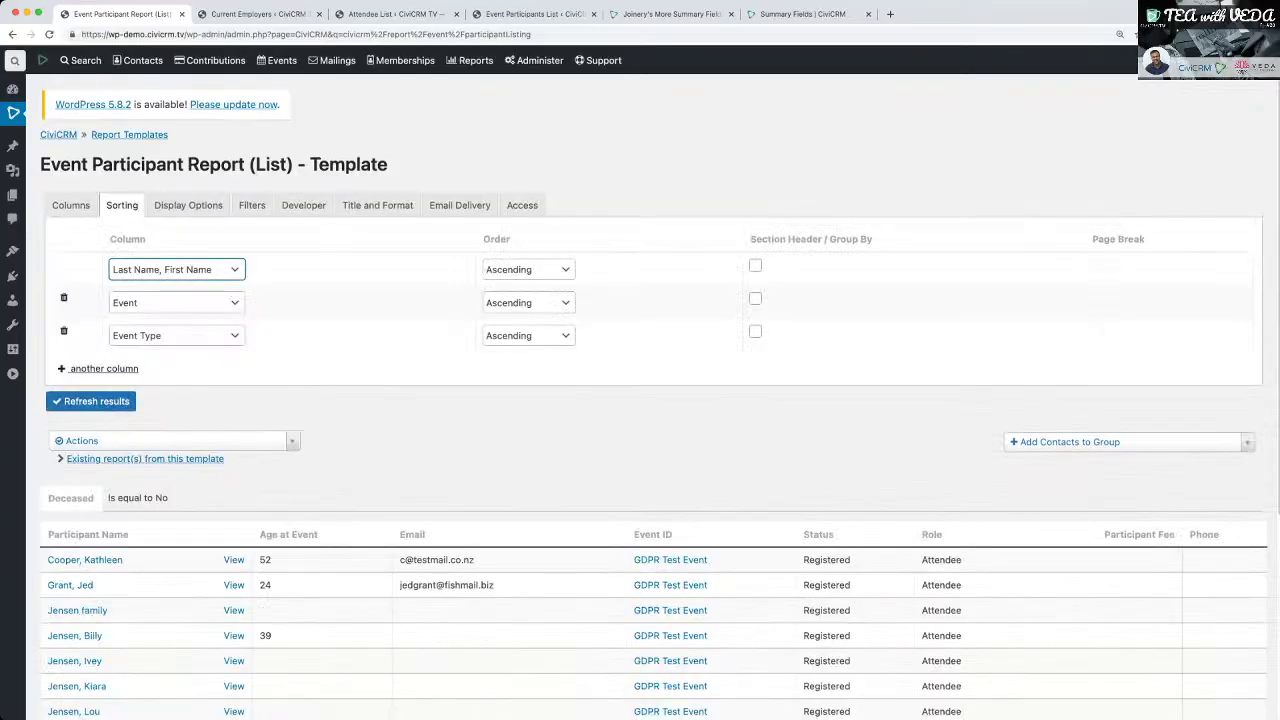
key("b")
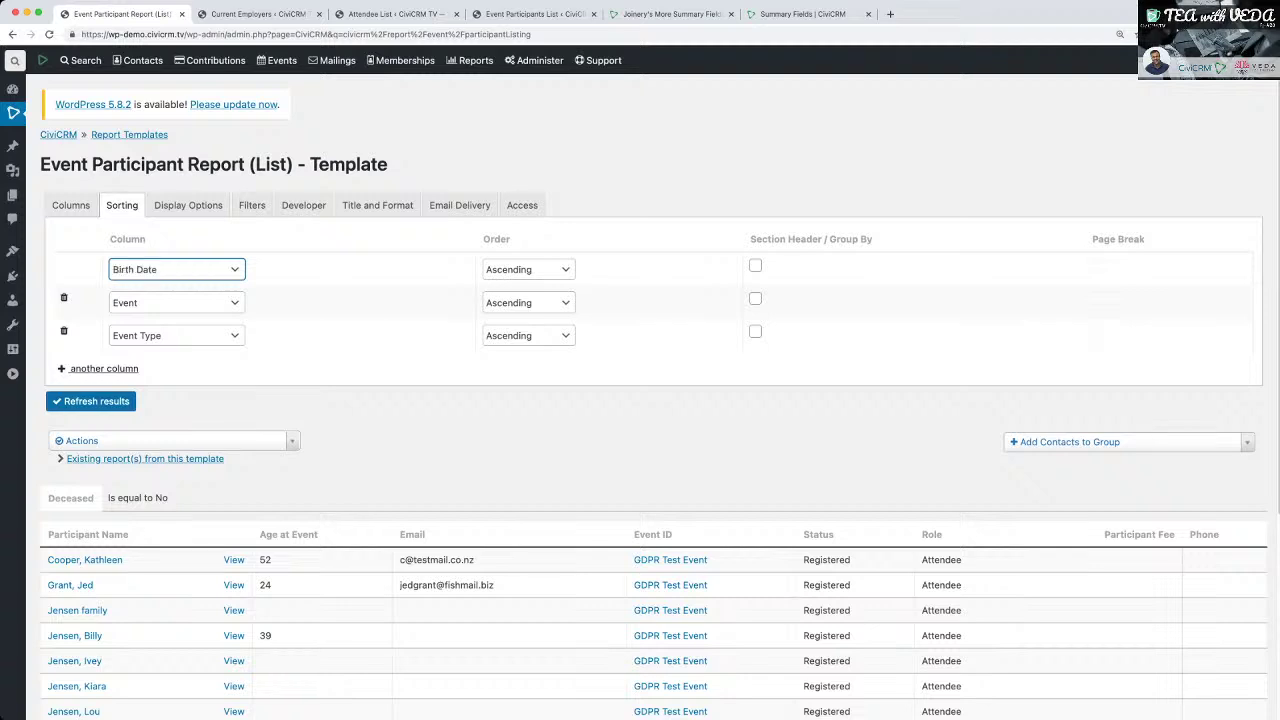
key("Tab")
key("d")
key("Return")
scroll(640, 450, "down", 1)
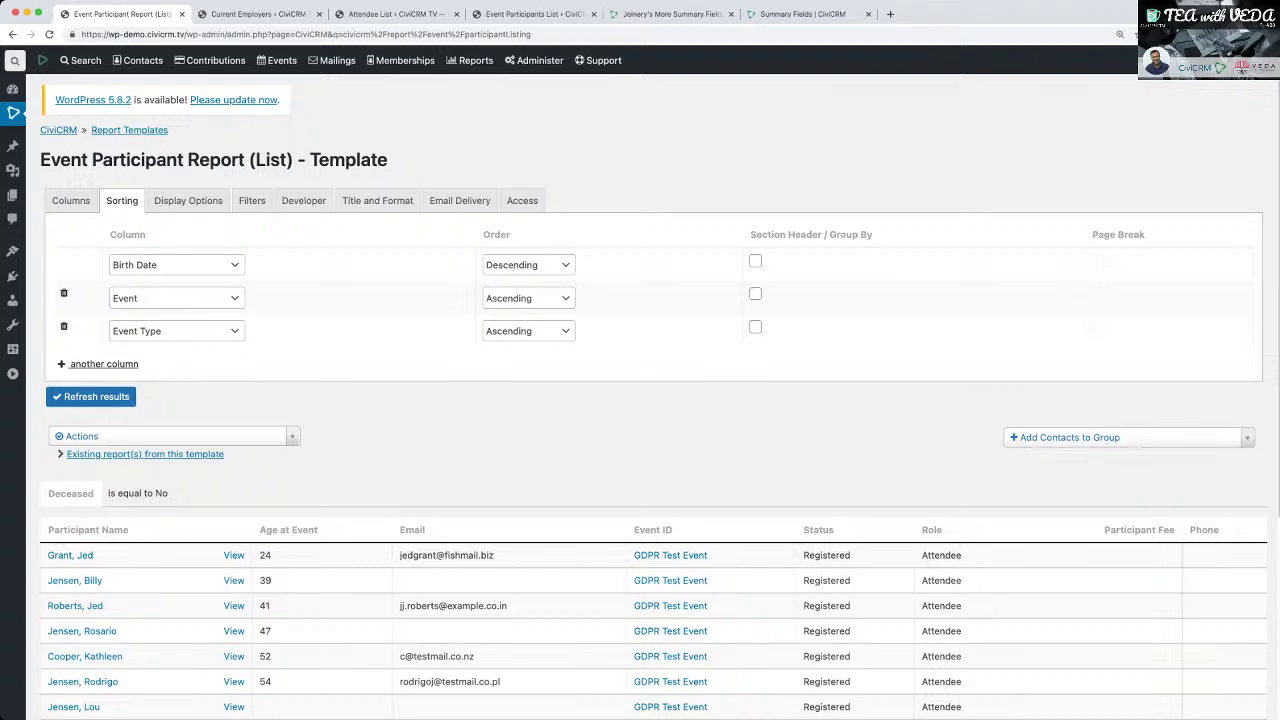
Change the Birth Date sort order to ascending and refresh the results.
left_click(528, 264)
key("Up")
left_click(90, 396)
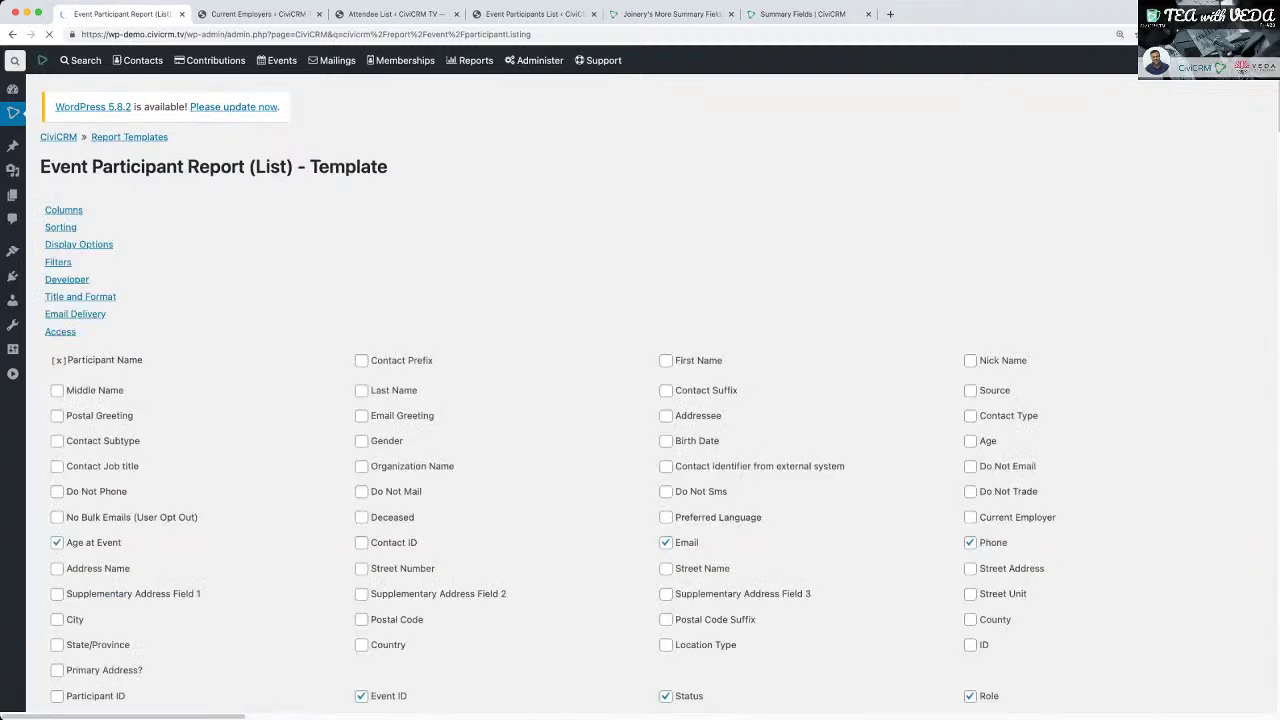
scroll(640, 400, "down", 1)
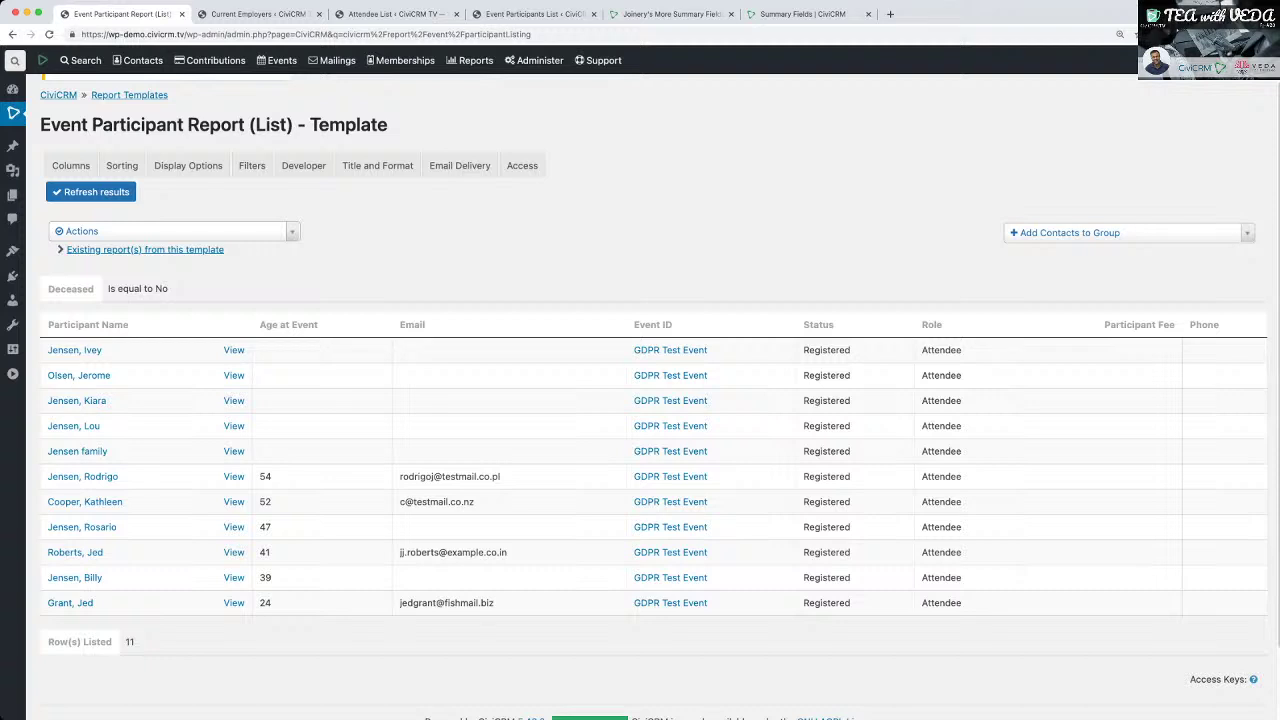
scroll(640, 400, "down", 1)
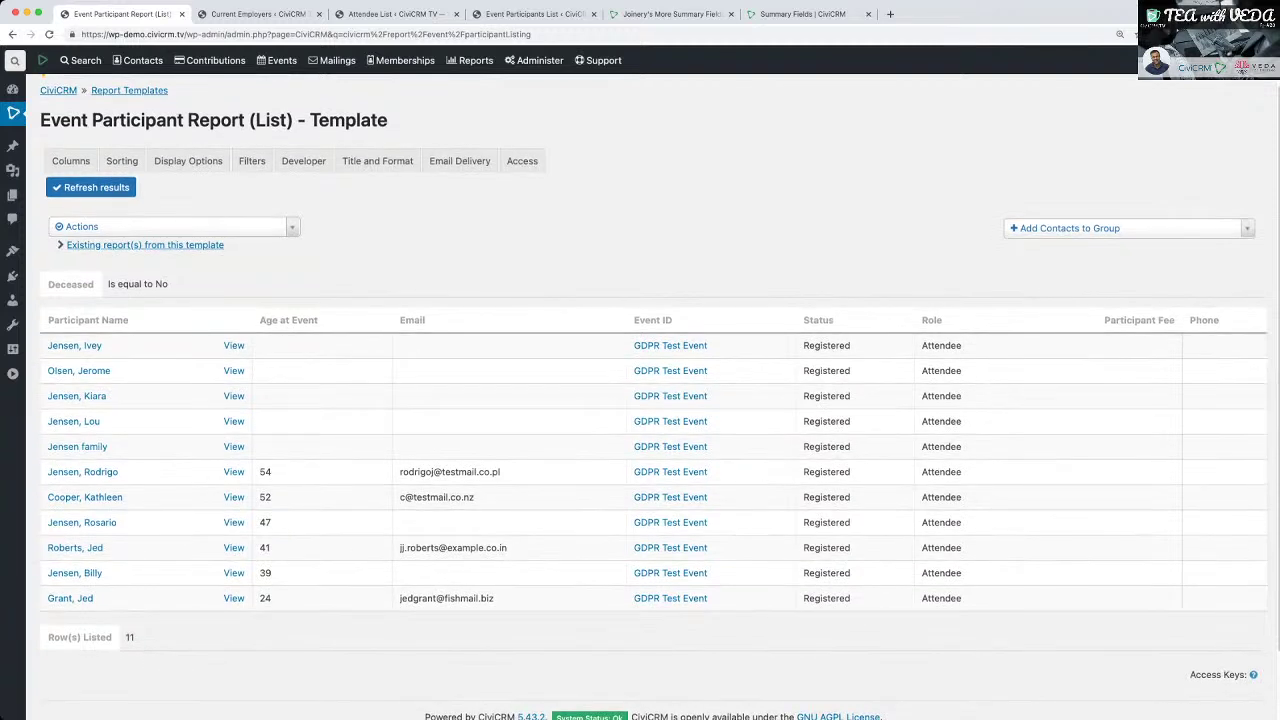
Review the blank-column display options and look through the filters available for the participant report.
left_click(188, 160)
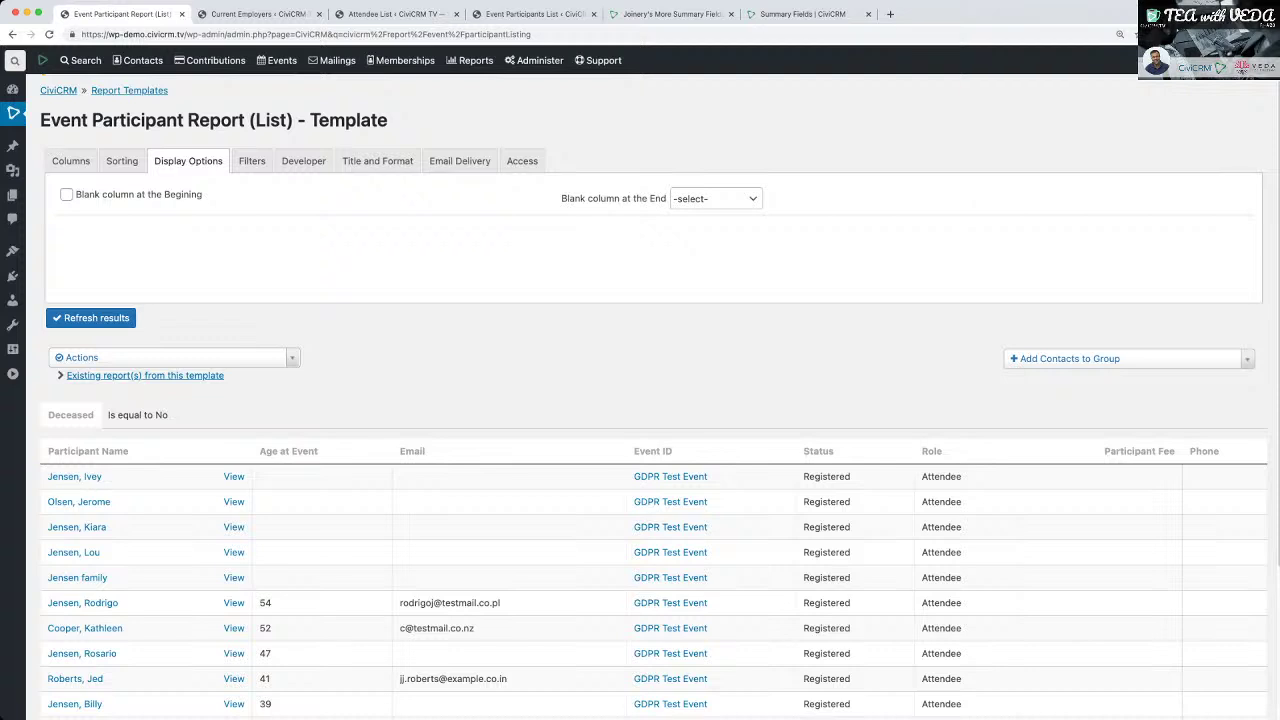
left_click(715, 198)
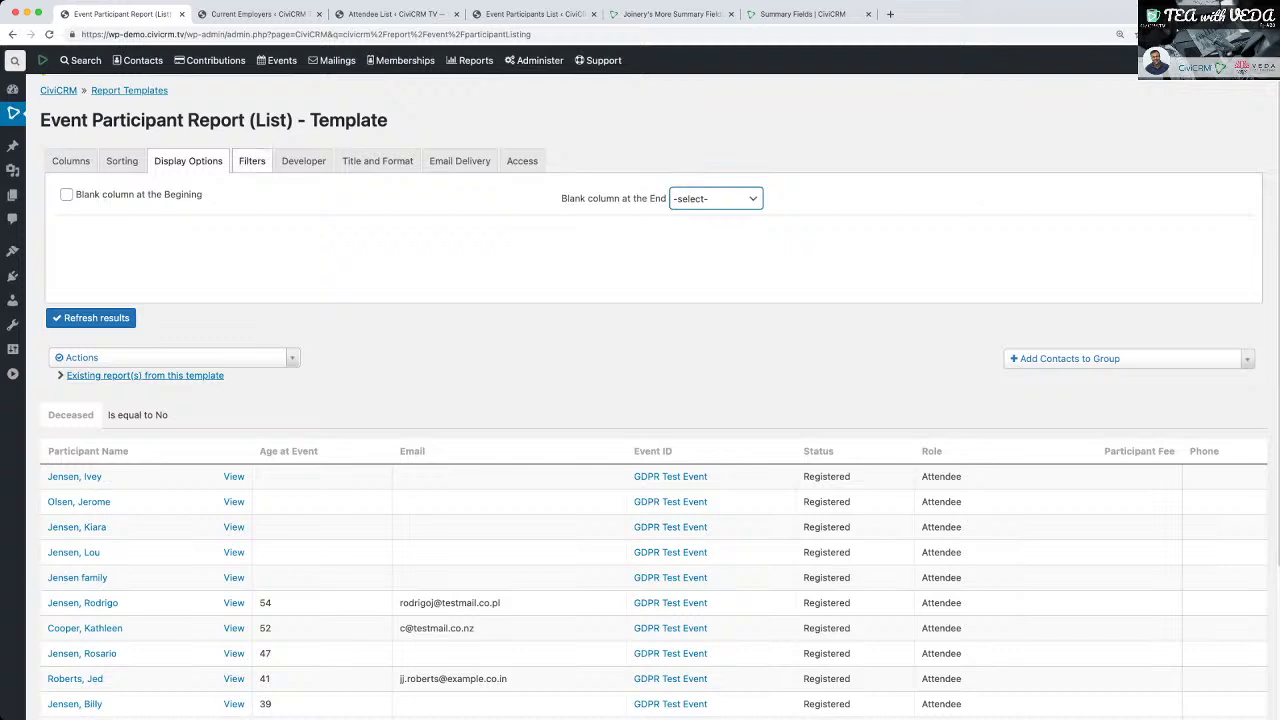
left_click(251, 161)
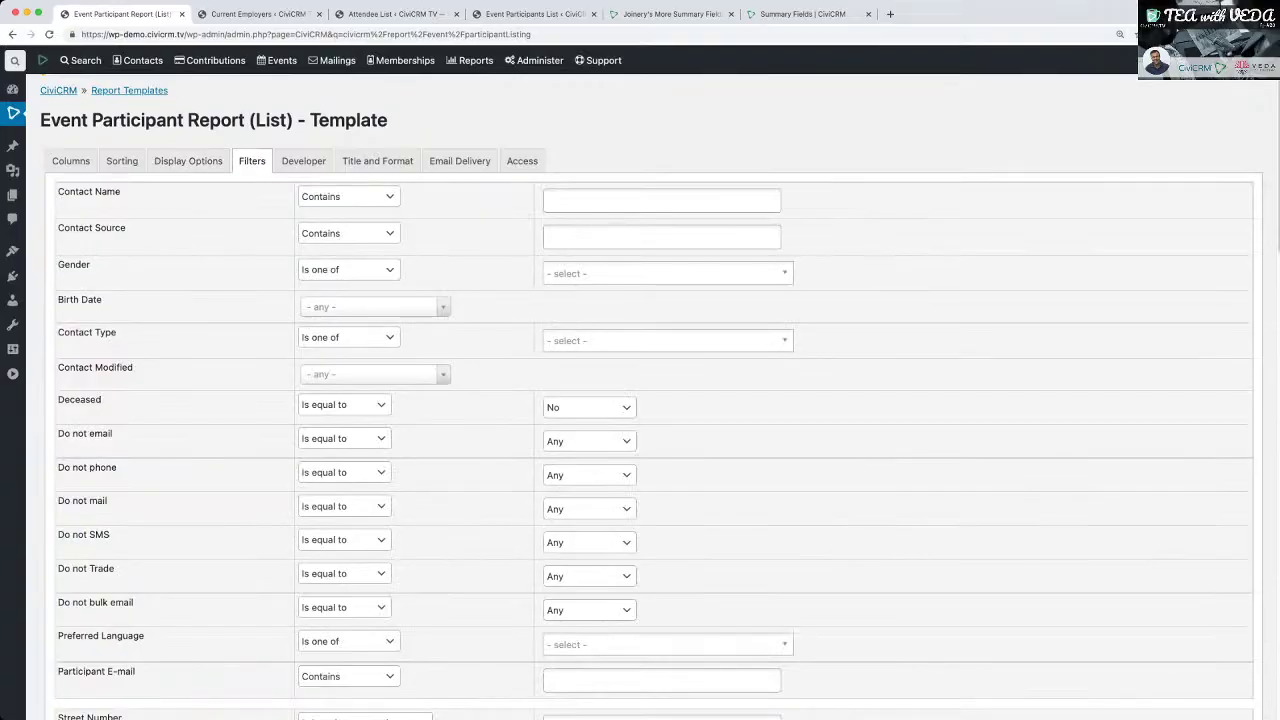
scroll(652, 400, "down", 1)
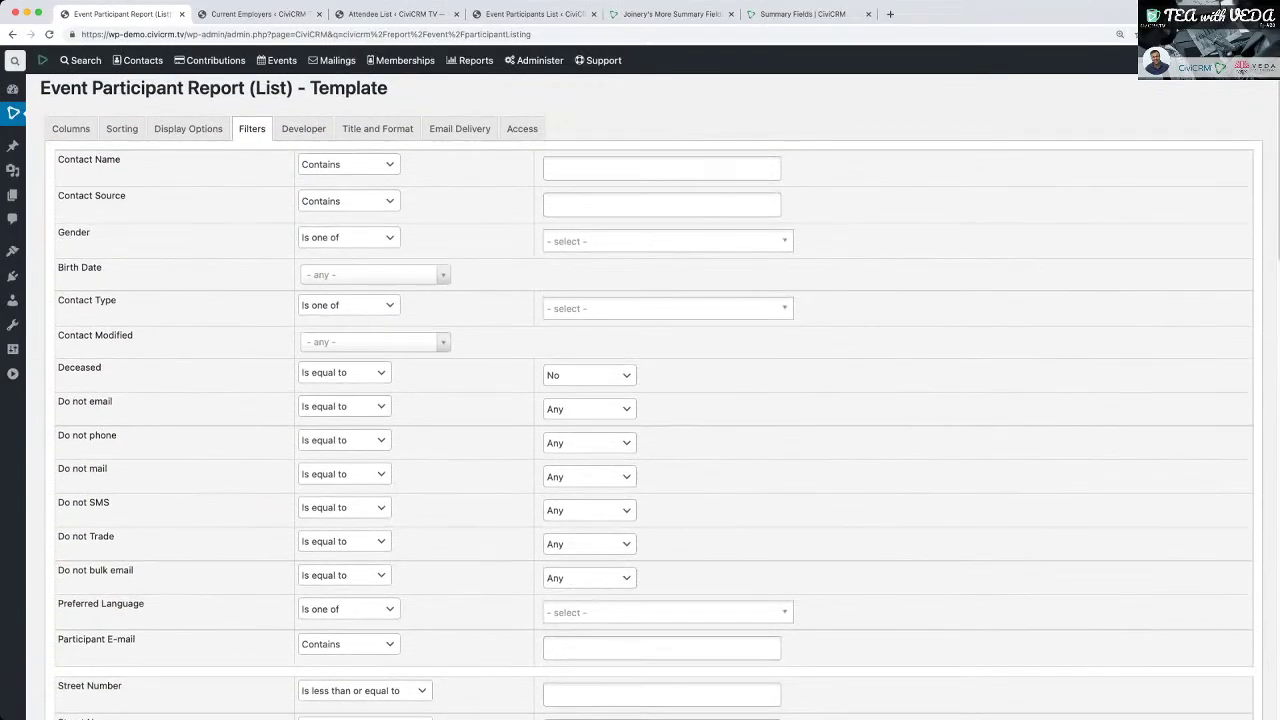
scroll(652, 400, "down", 5)
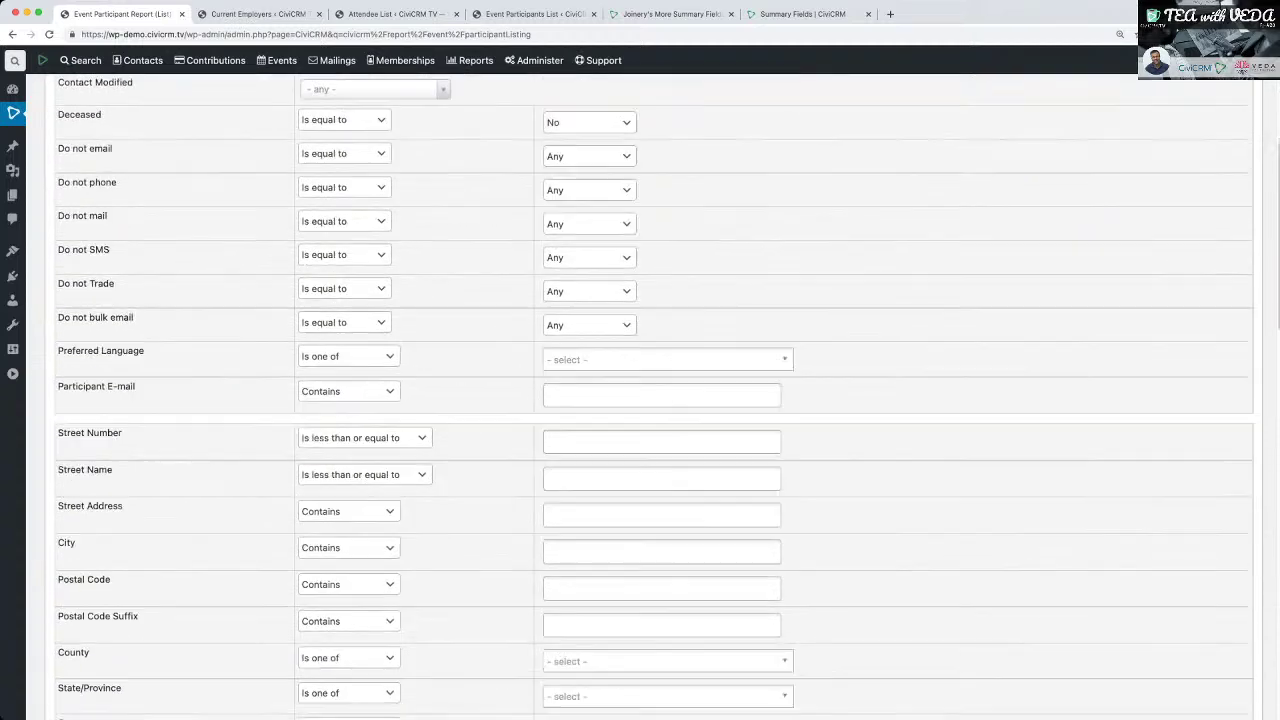
scroll(652, 400, "down", 9)
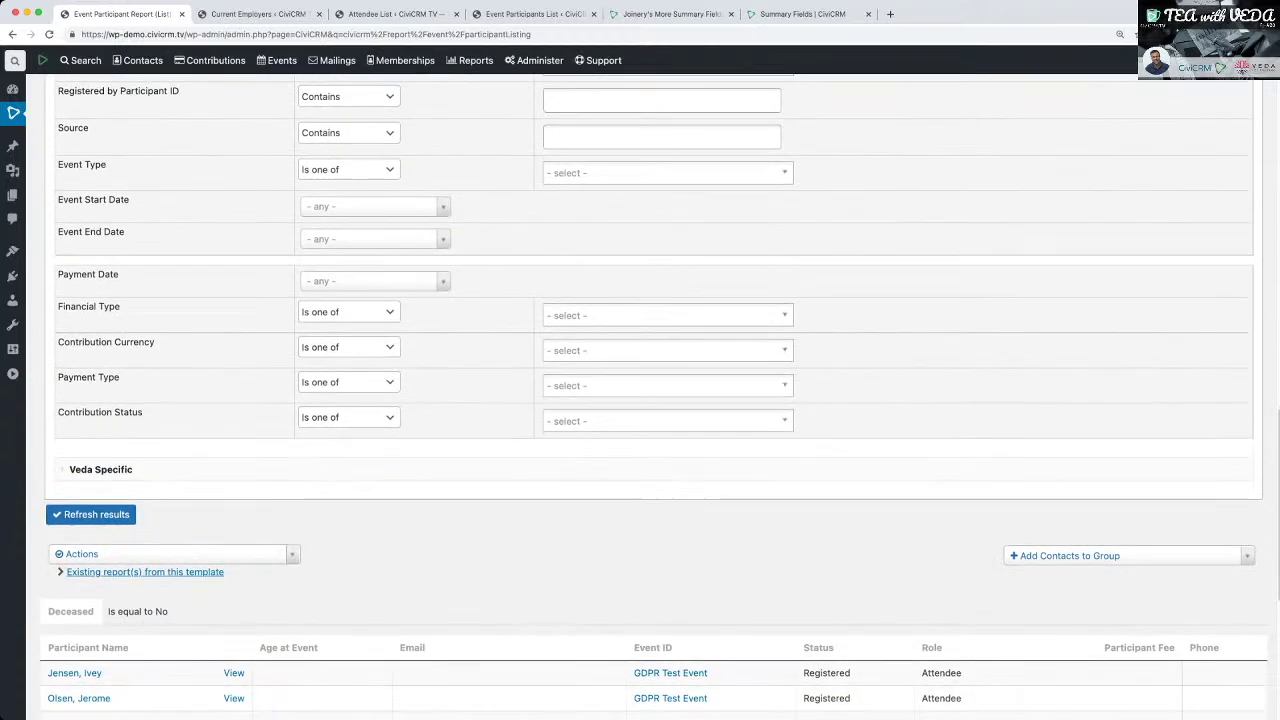
scroll(654, 397, "up", 1)
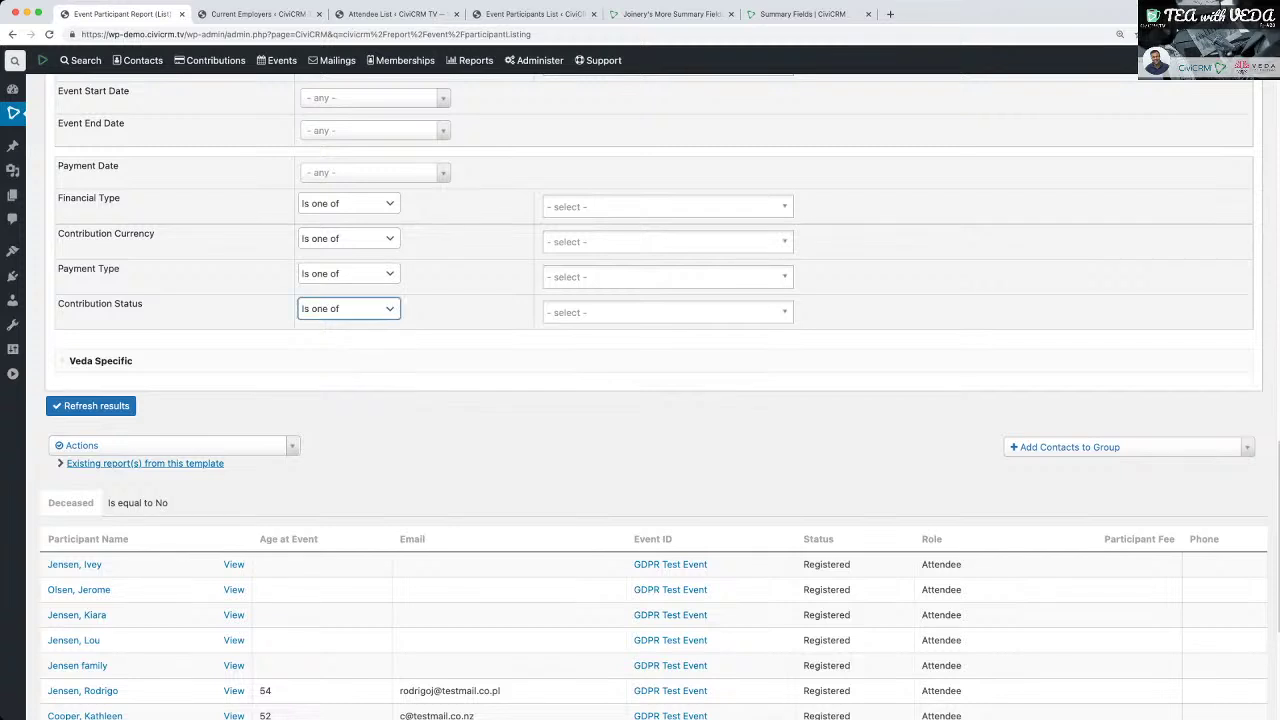
Filter the report to participants whose Participant Status is Registered and refresh the results.
scroll(654, 397, "up", 7)
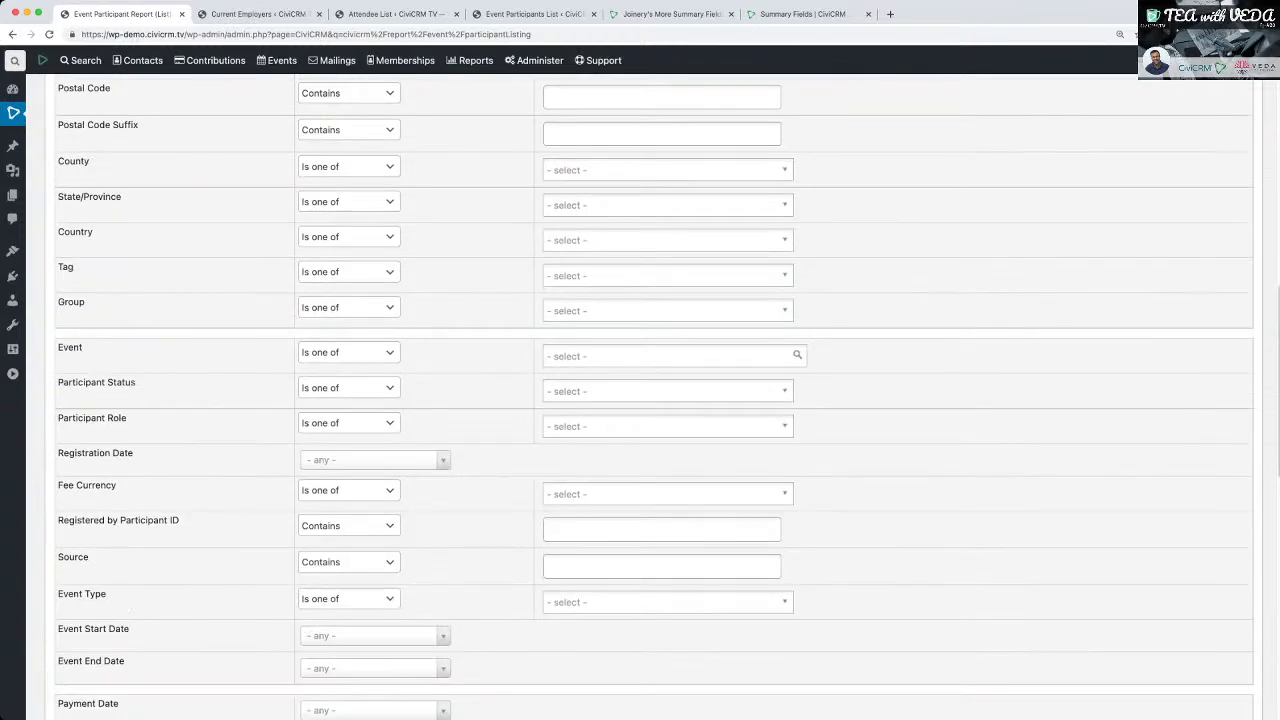
left_click(662, 391)
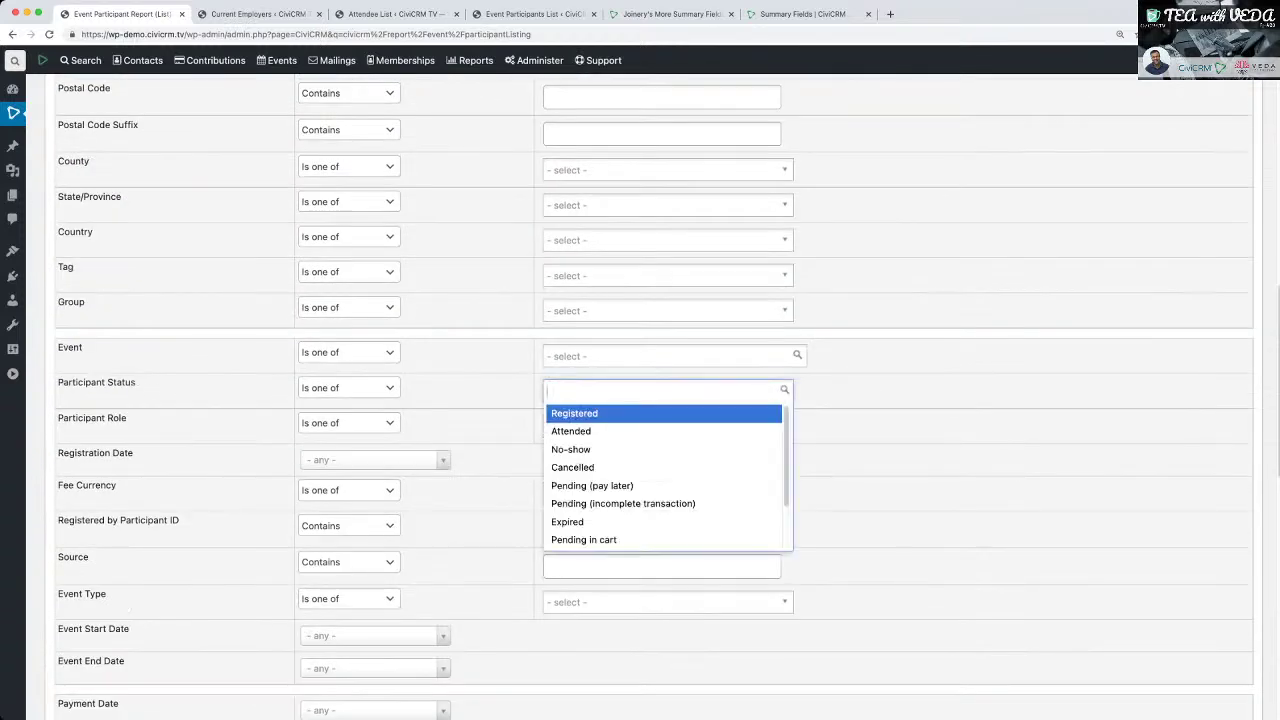
left_click(575, 413)
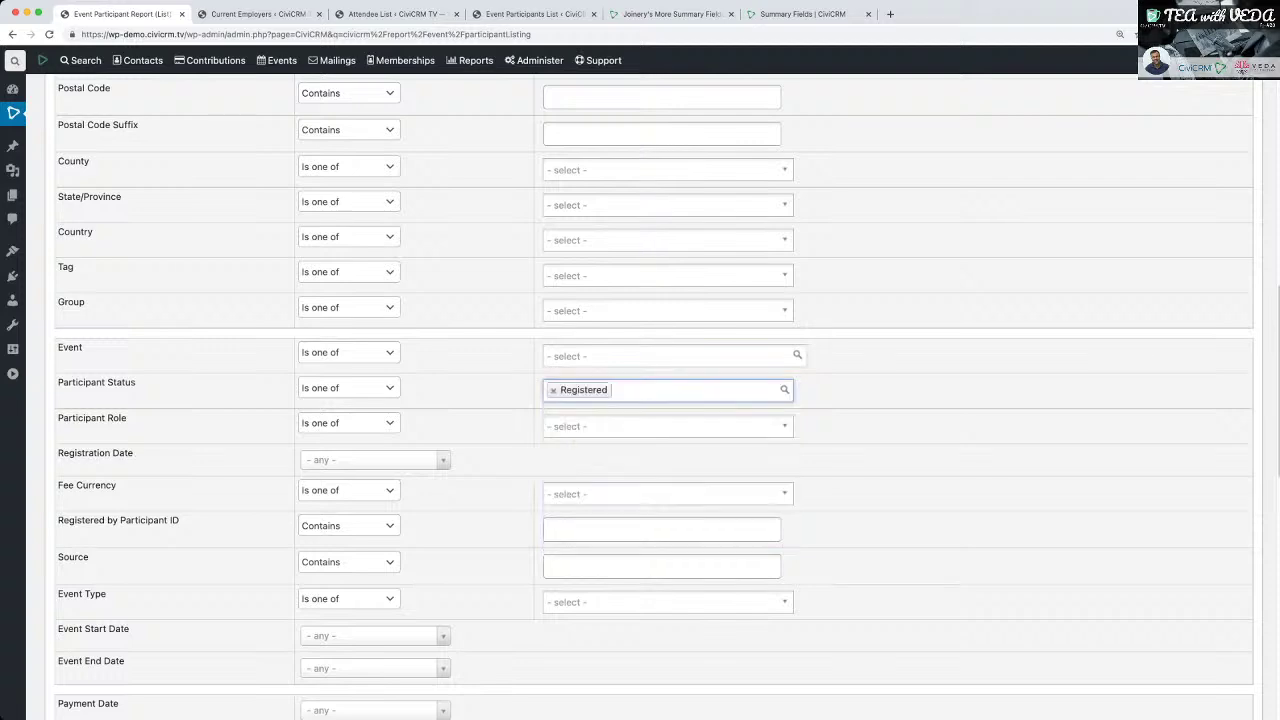
scroll(654, 397, "down", 10)
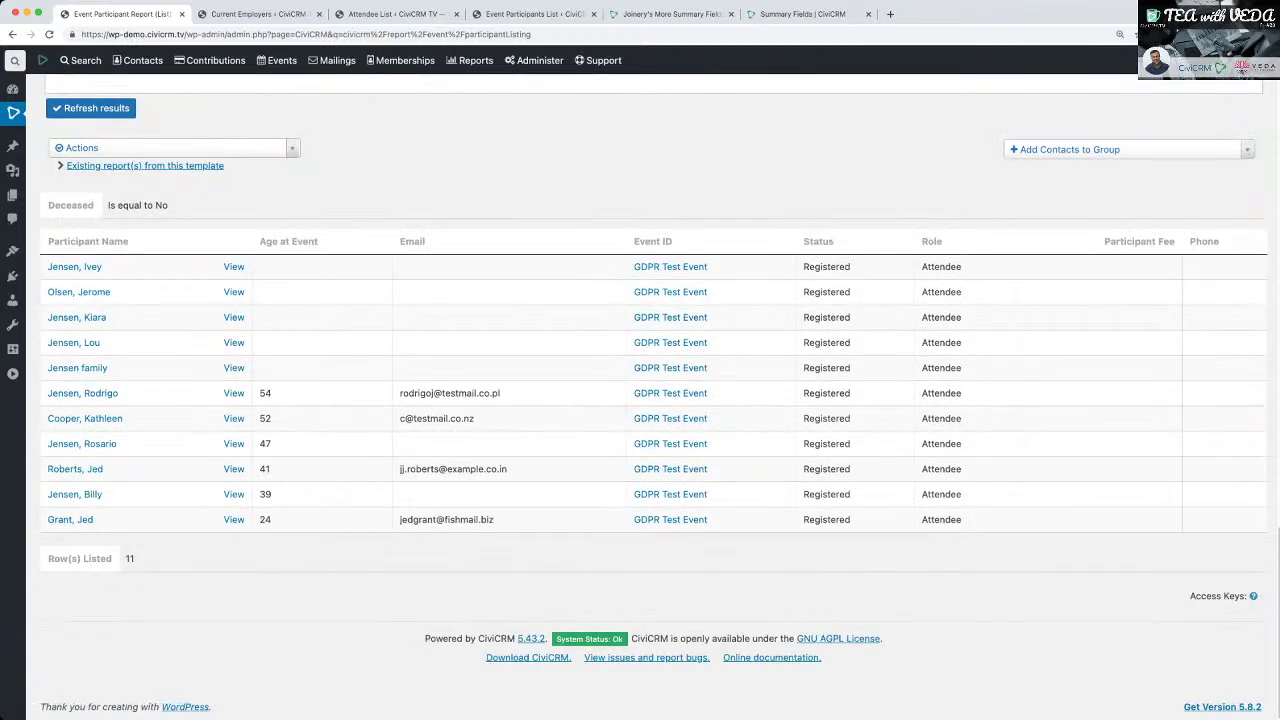
left_click(90, 108)
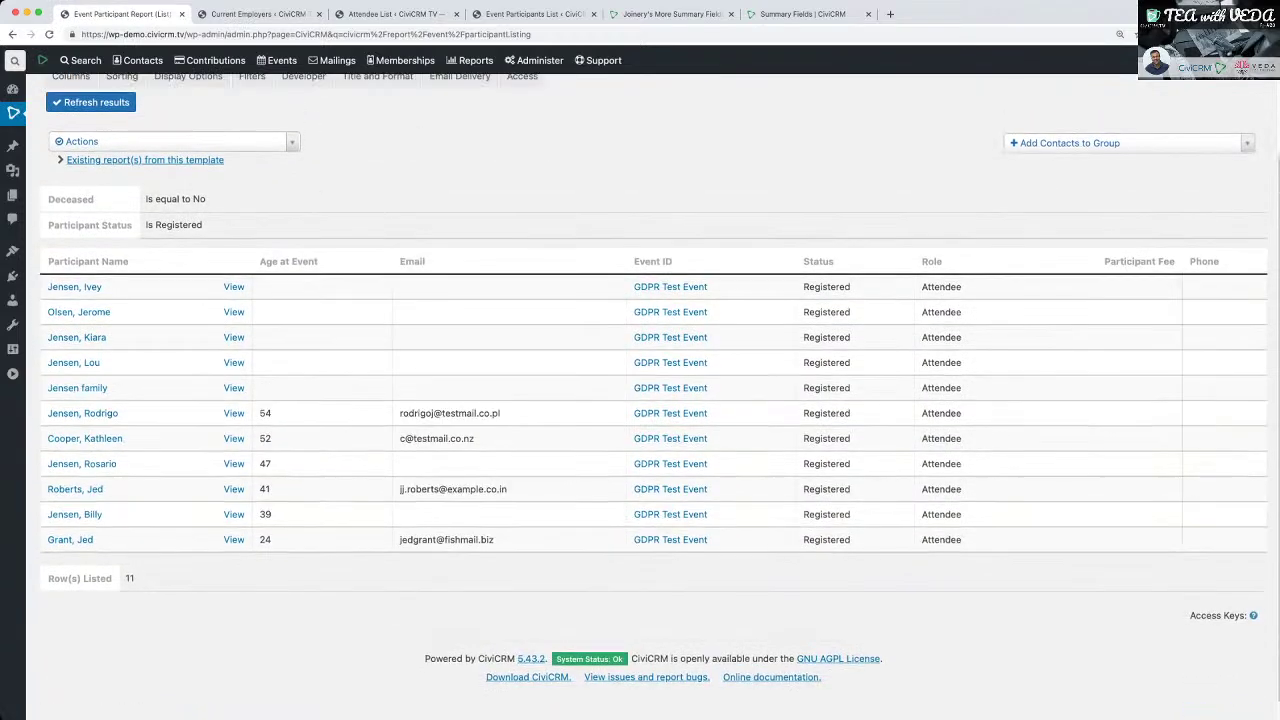
Add an Event filter for GDPR Test Event to the participant report and refresh the results.
scroll(654, 397, "up", 1)
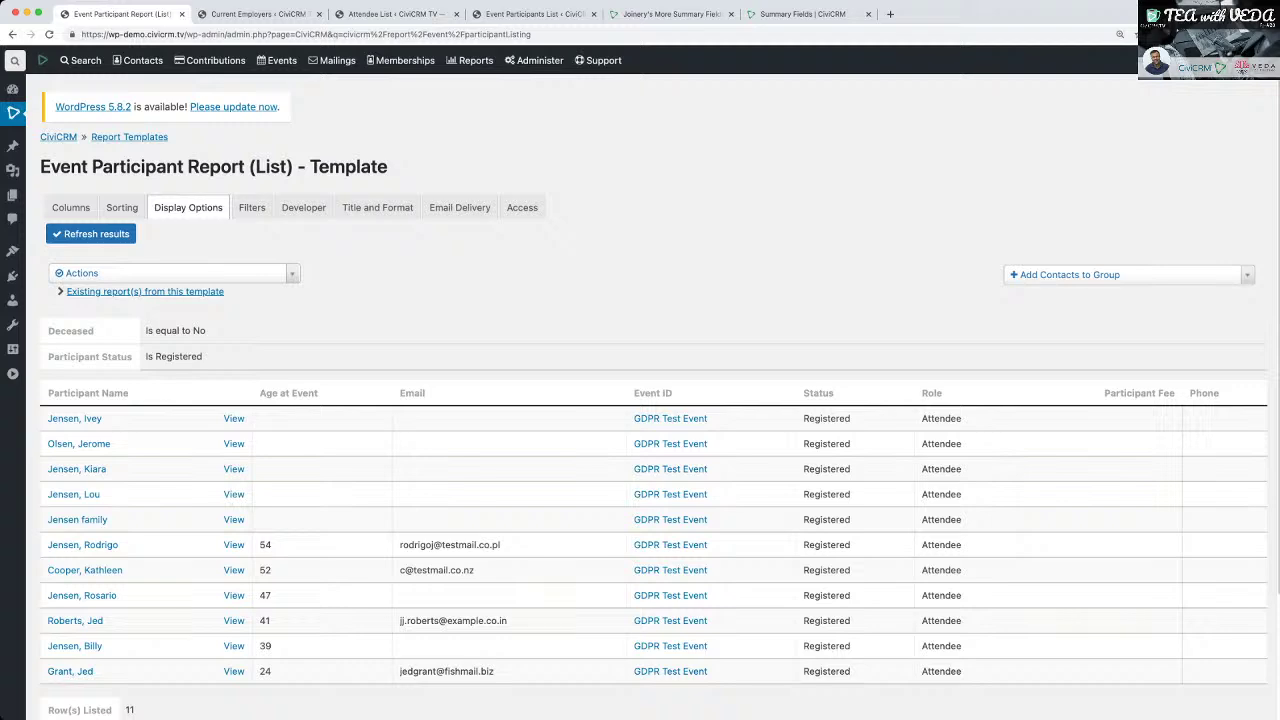
left_click(188, 207)
left_click(252, 207)
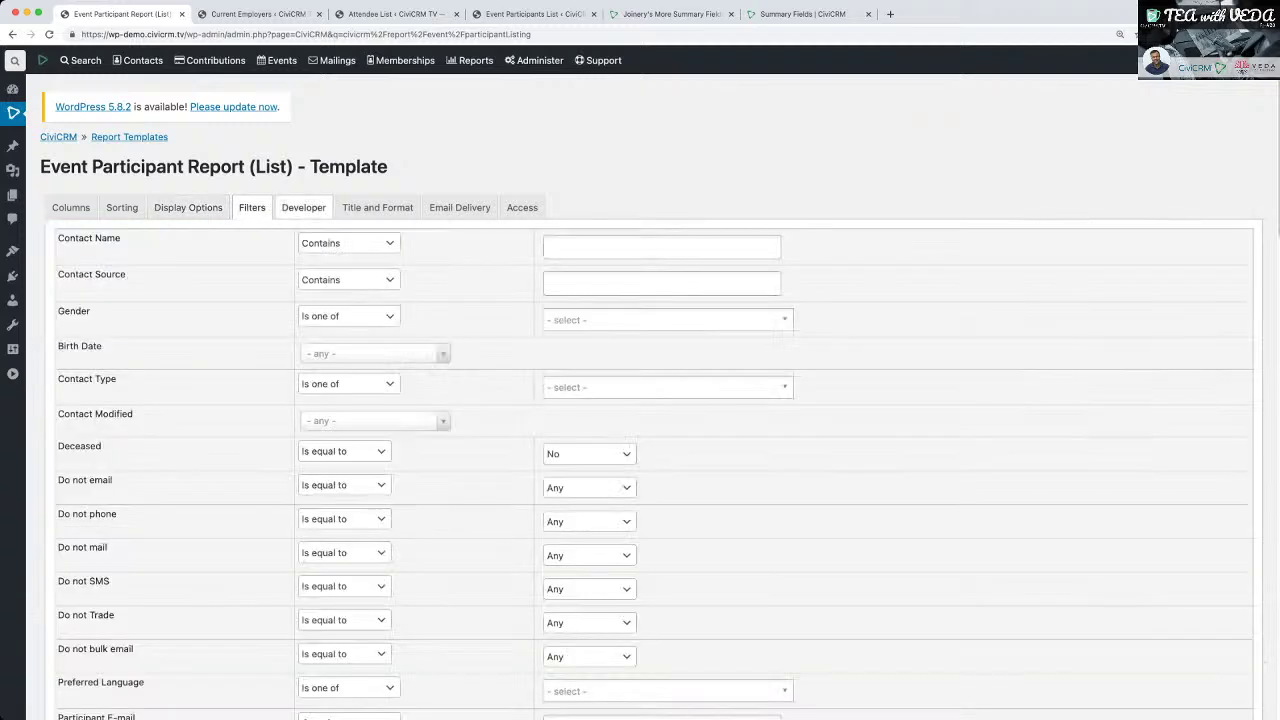
scroll(654, 400, "down", 5)
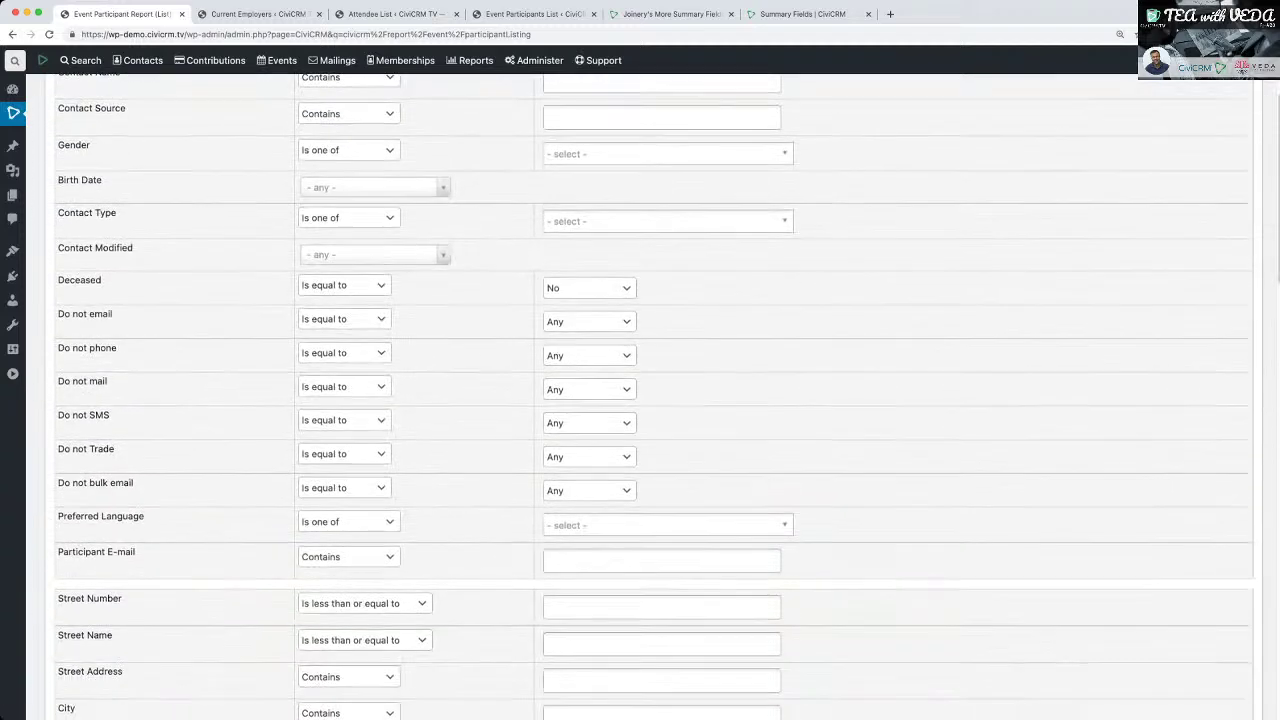
scroll(654, 400, "down", 6)
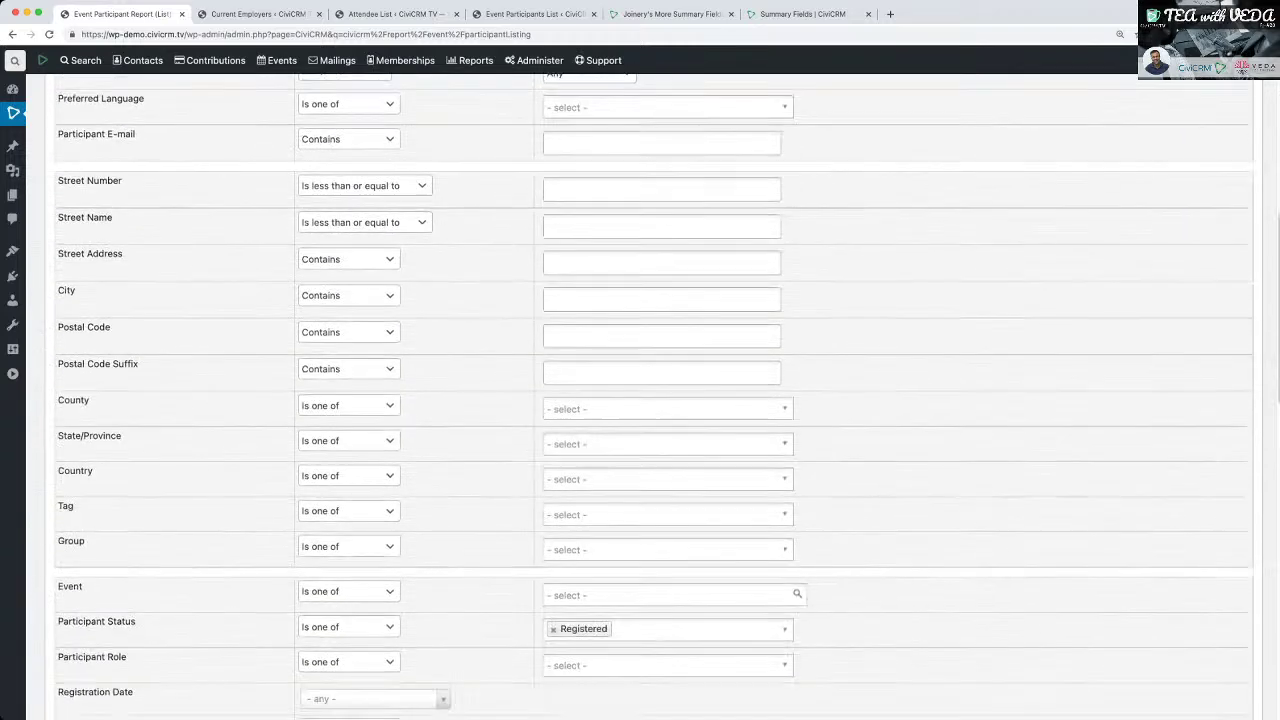
scroll(654, 400, "down", 3)
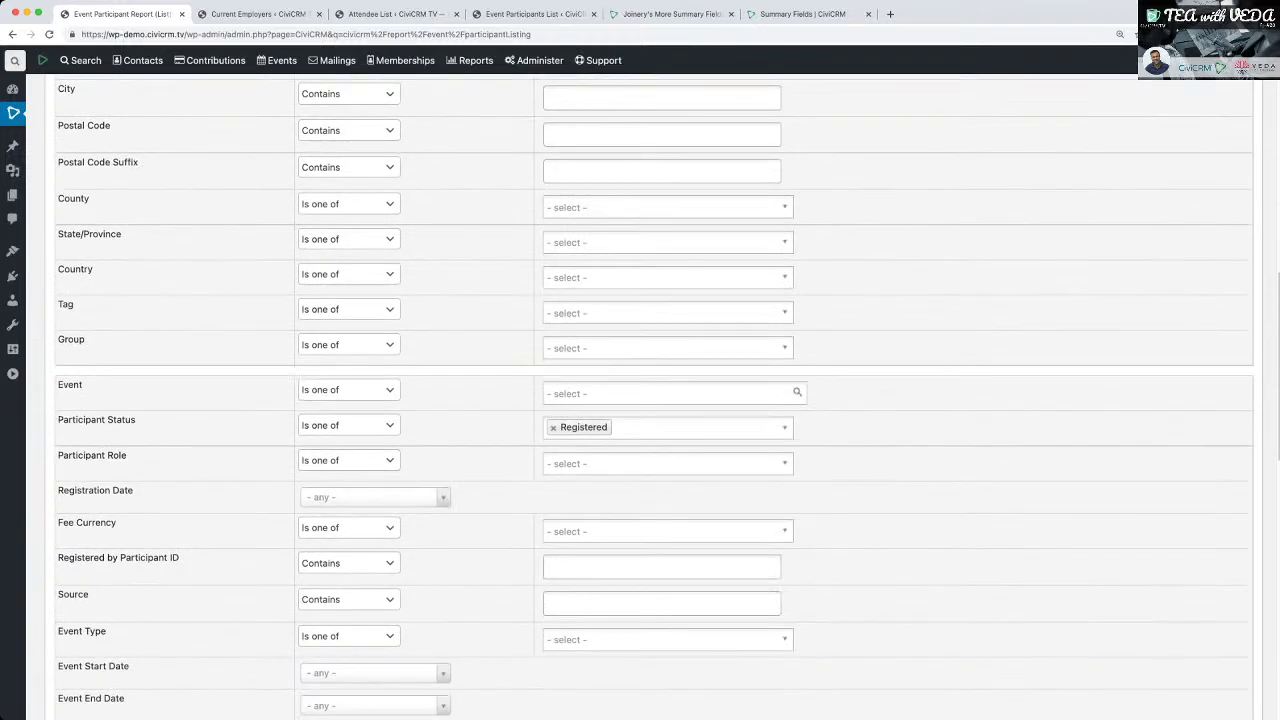
left_click(664, 393)
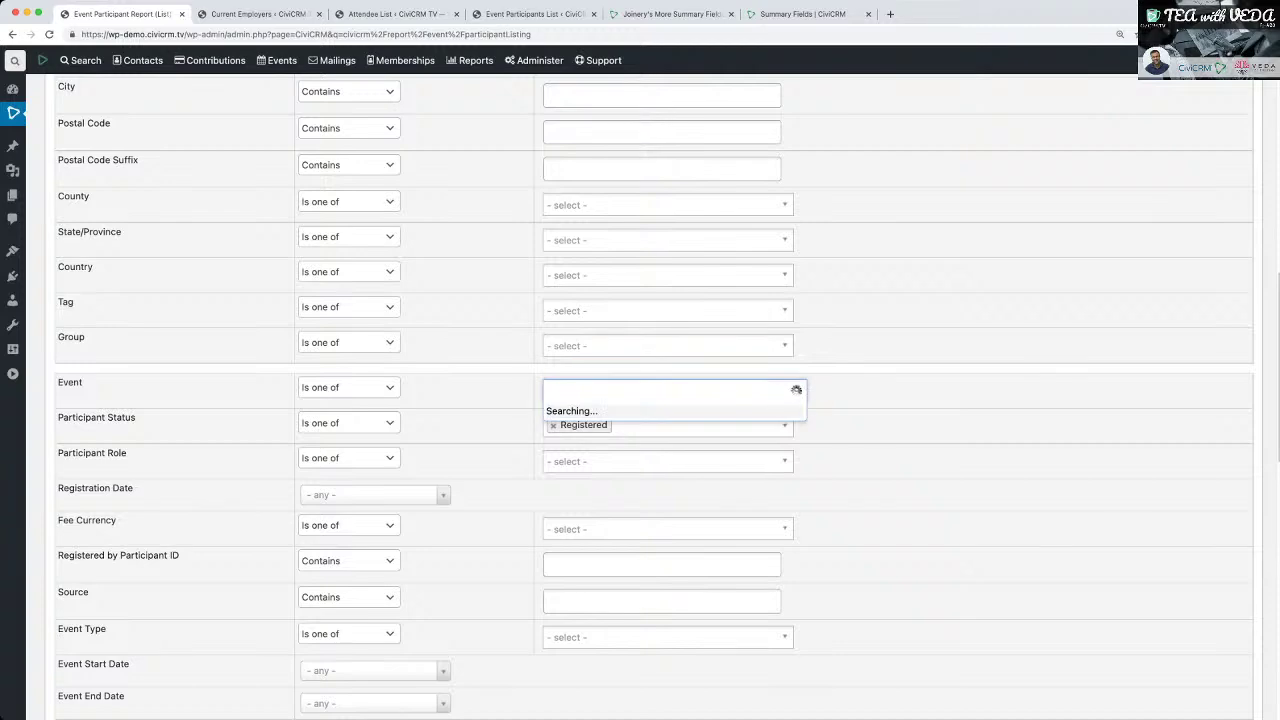
left_click(640, 420)
scroll(654, 400, "down", 10)
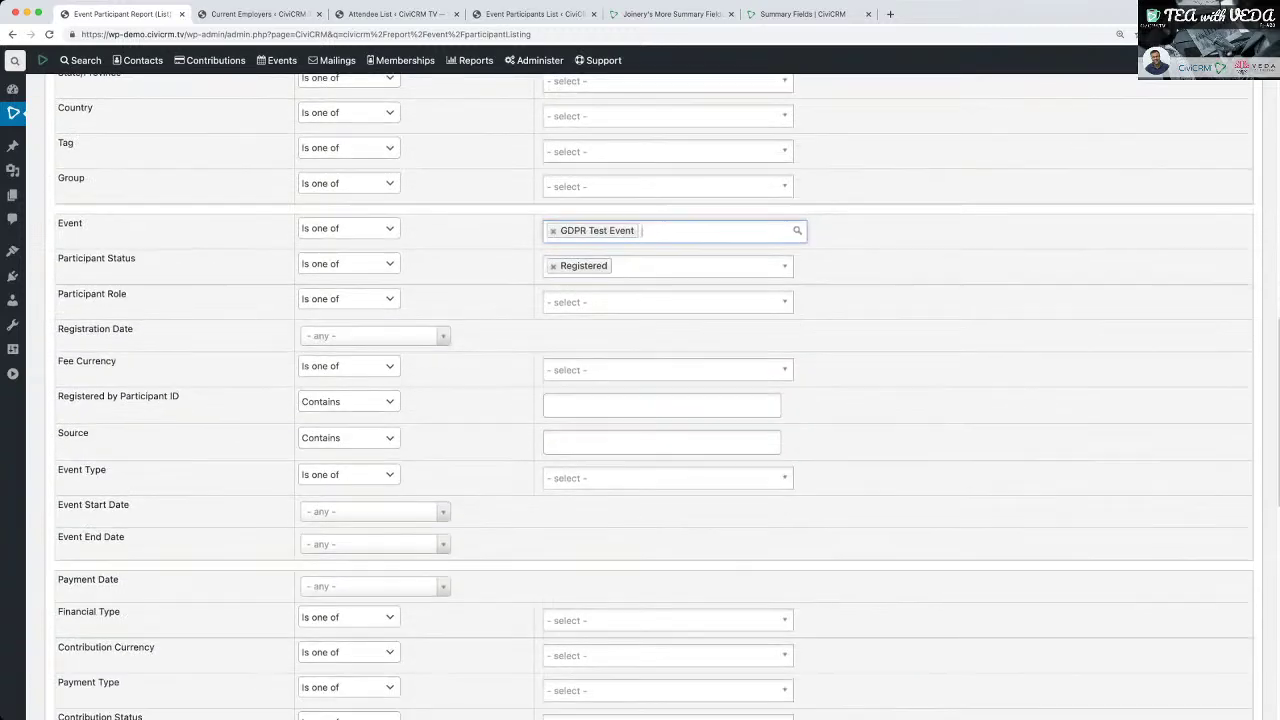
left_click(90, 447)
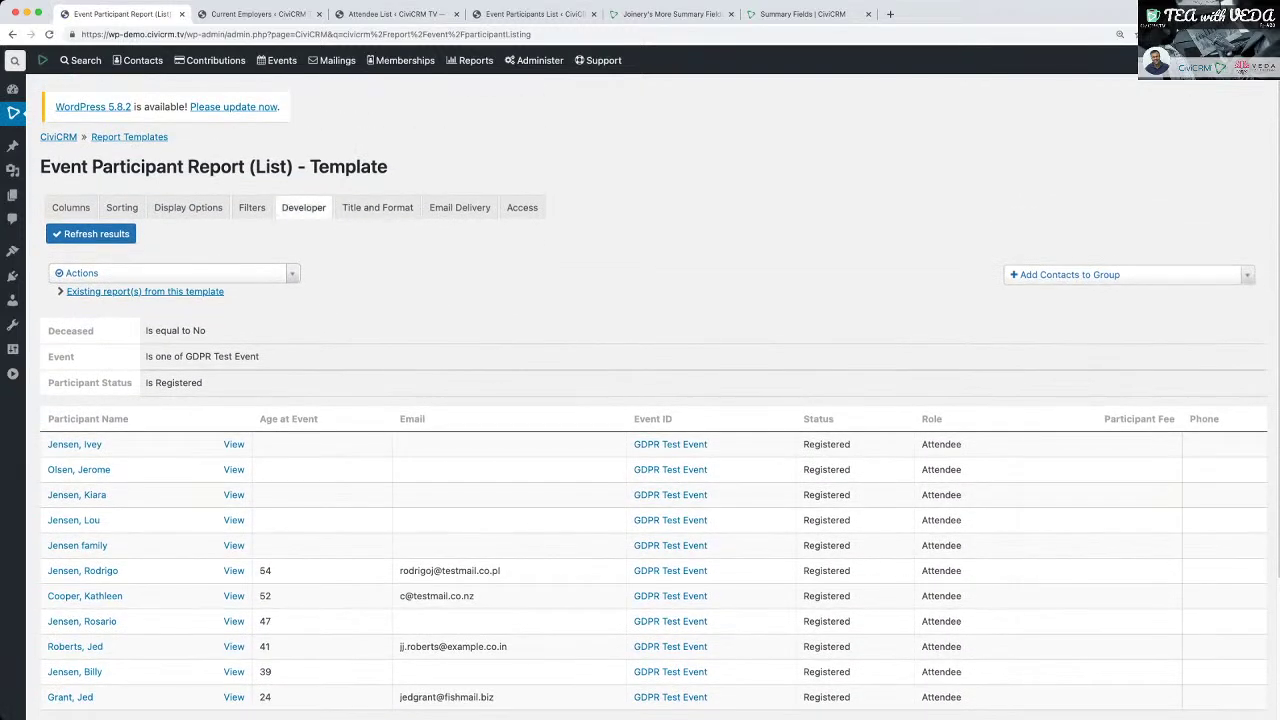
Examine the developer information for the report, including its class and the SQL query behind the results.
left_click(303, 208)
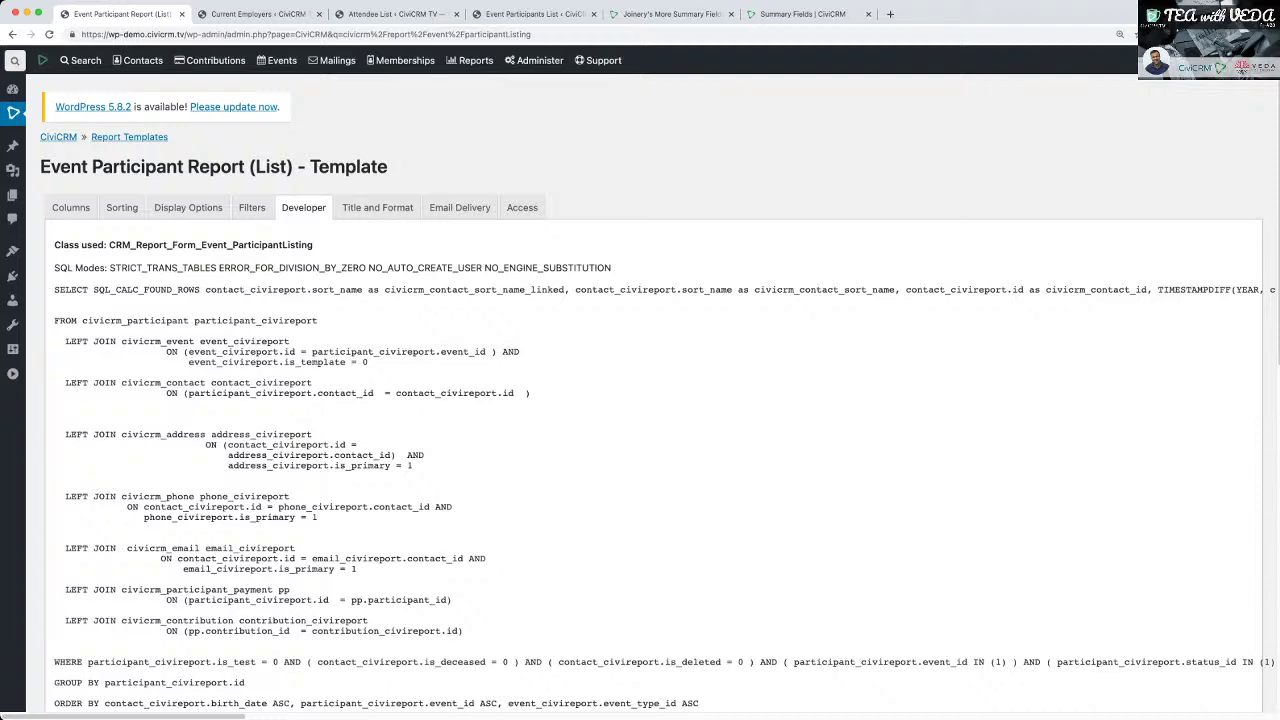
scroll(640, 400, "down", 6)
scroll(640, 400, "up", 3)
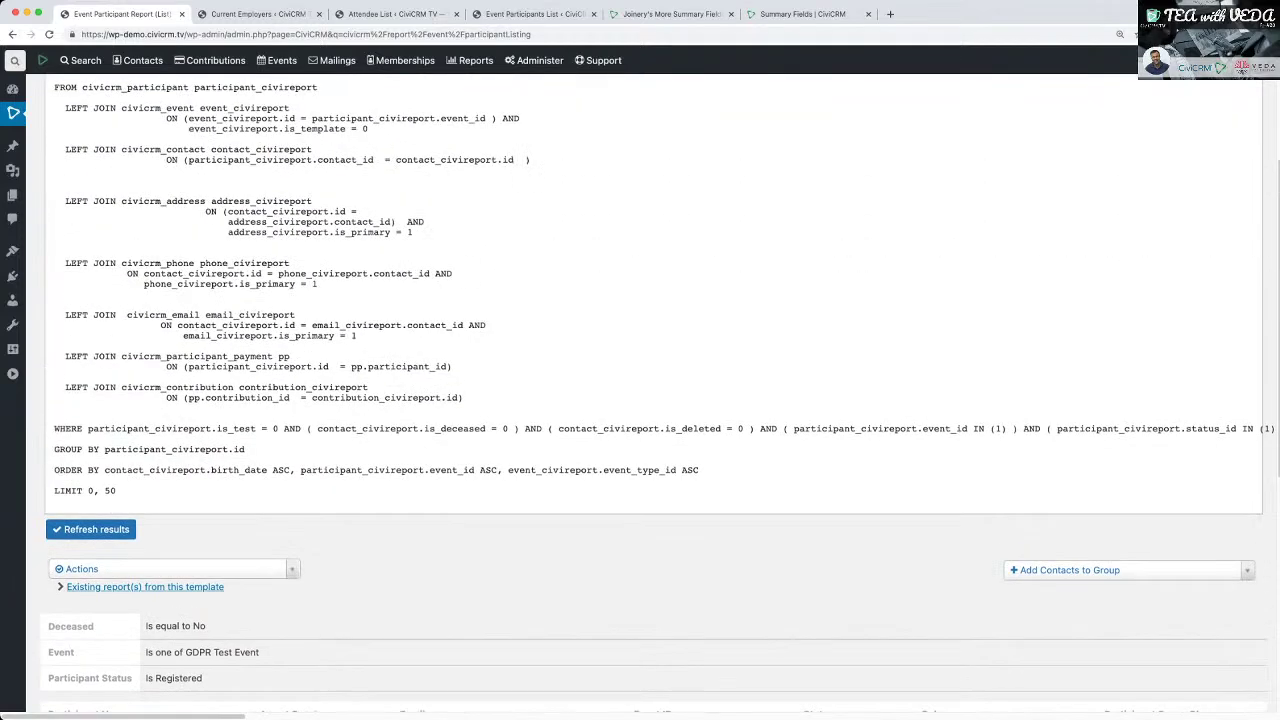
scroll(640, 400, "up", 2)
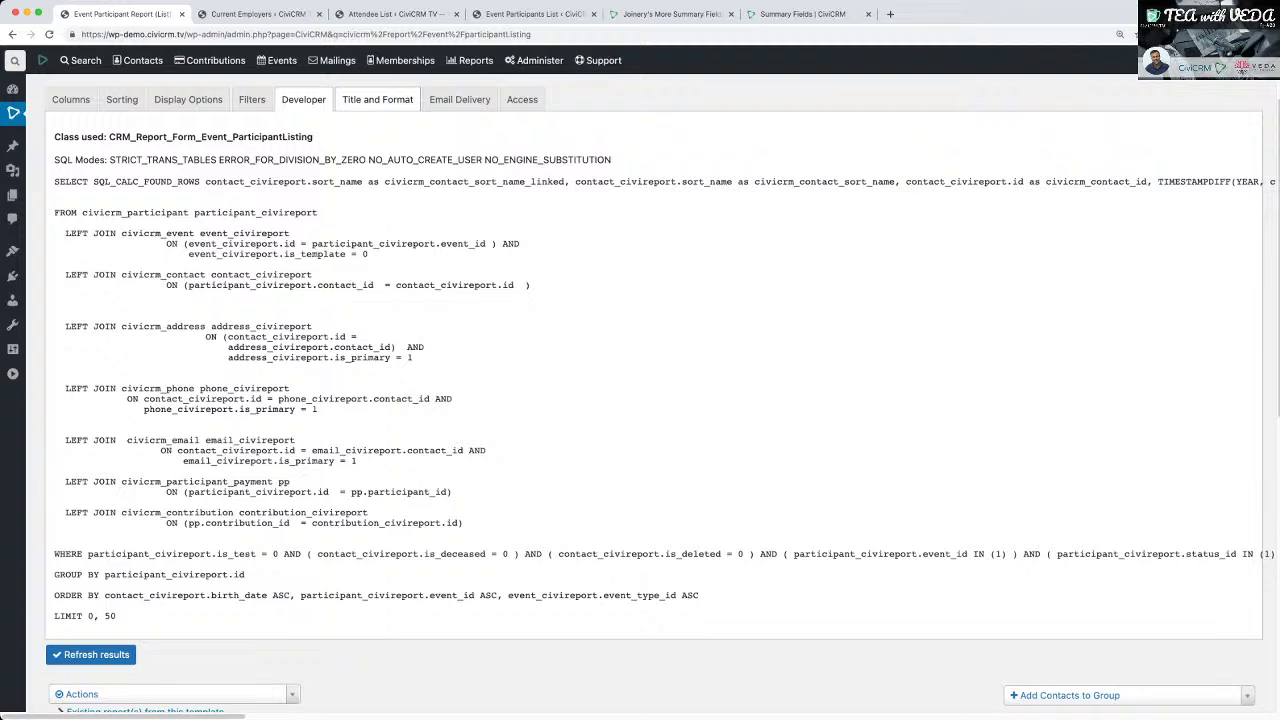
Set the report title to "Veda Participant List - GDPR".
left_click(377, 99)
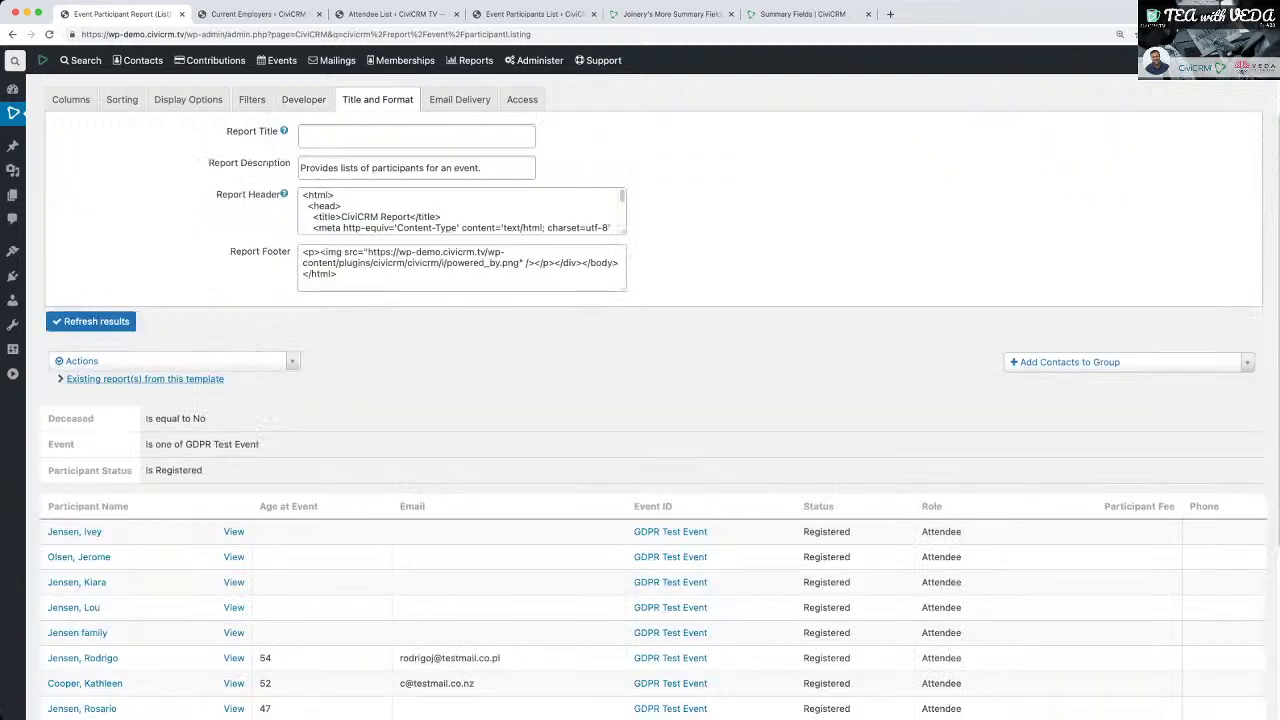
left_click(416, 136)
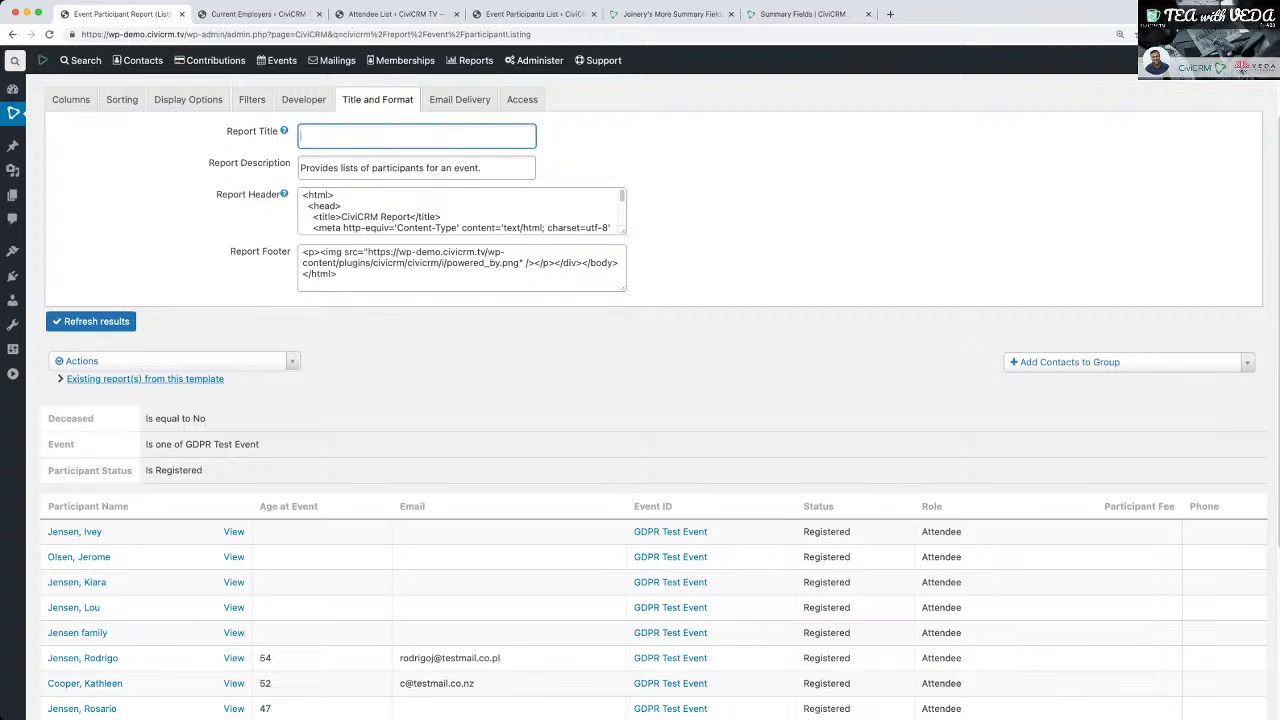
type("Veda Participant List - GDPR")
left_click(170, 361)
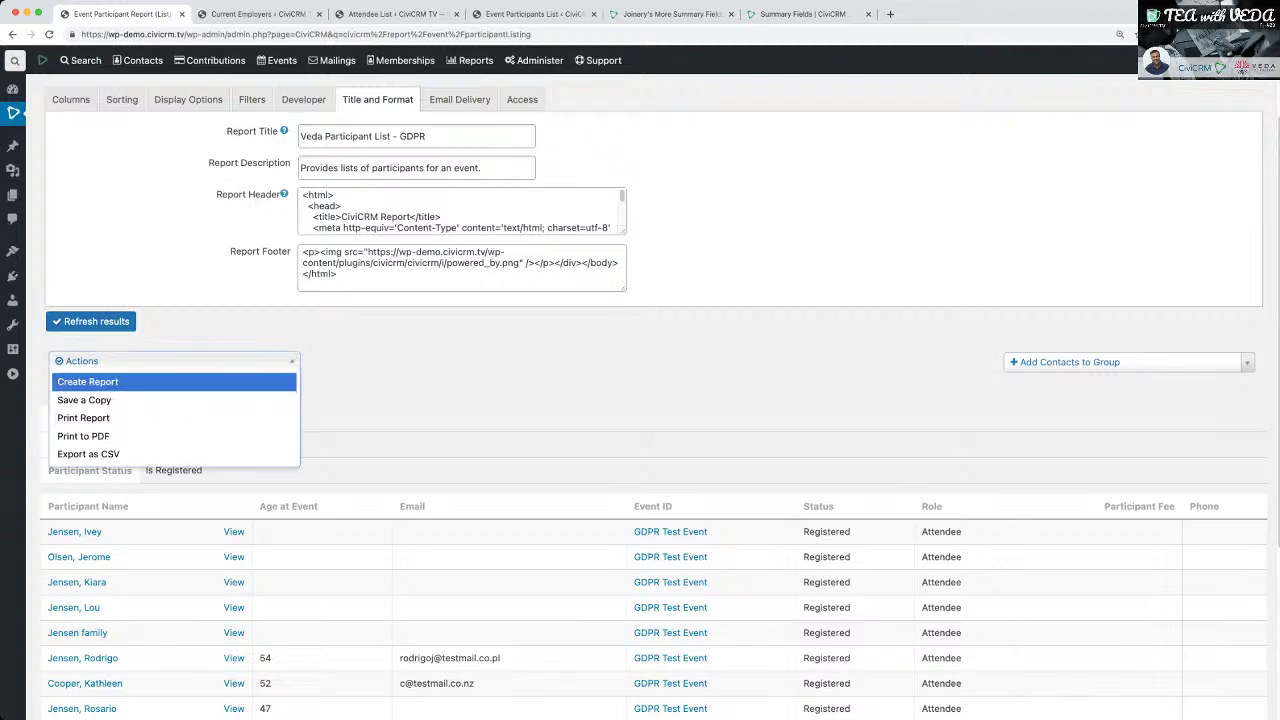
key("Return")
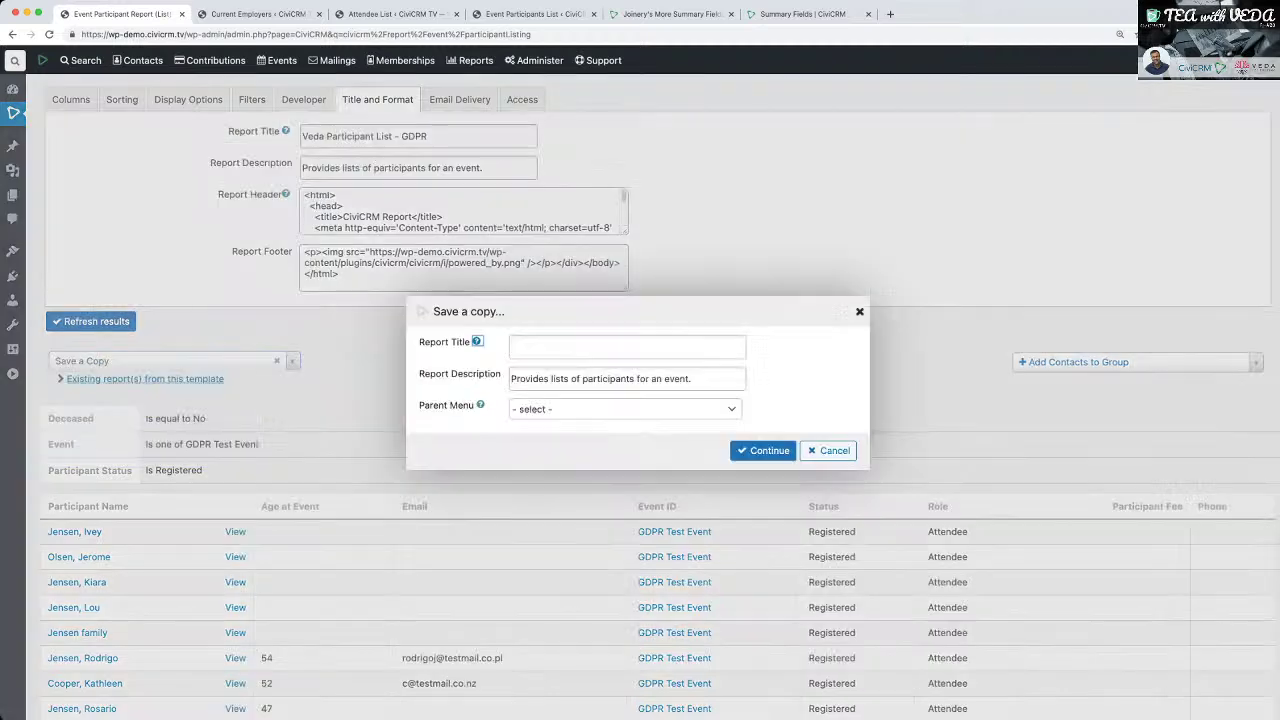
left_click(627, 347)
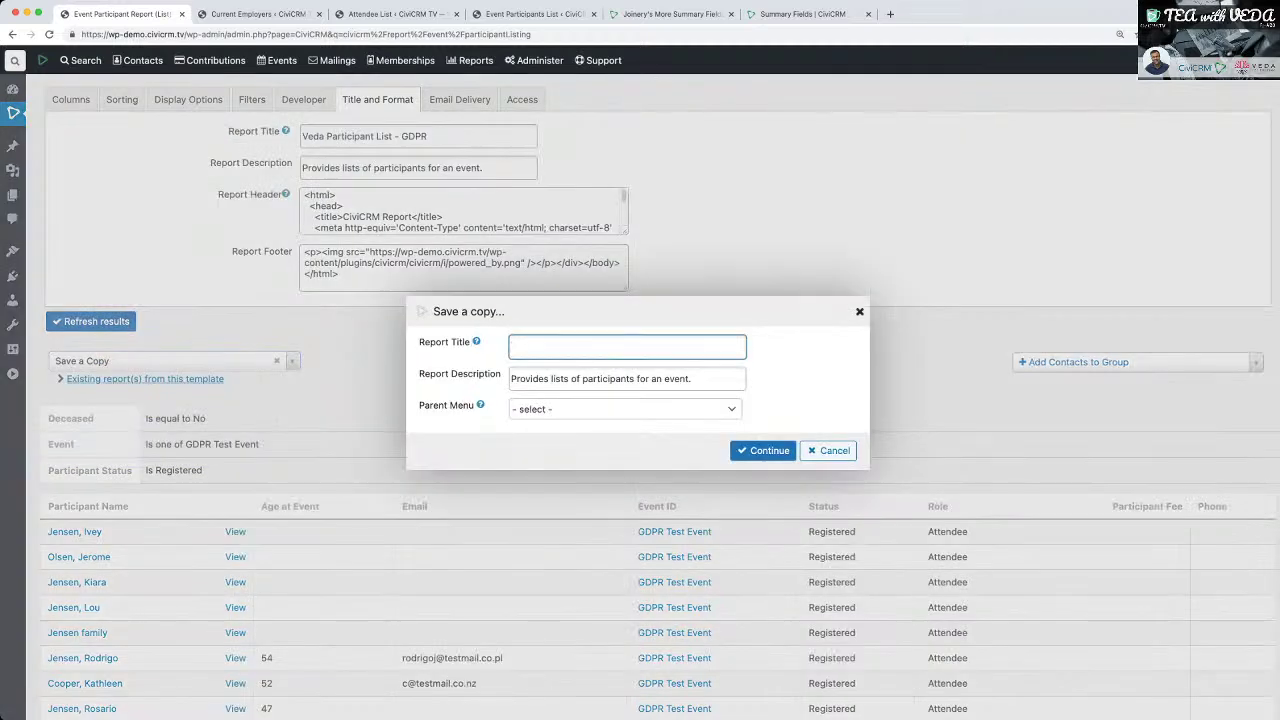
type("Veda Participant")
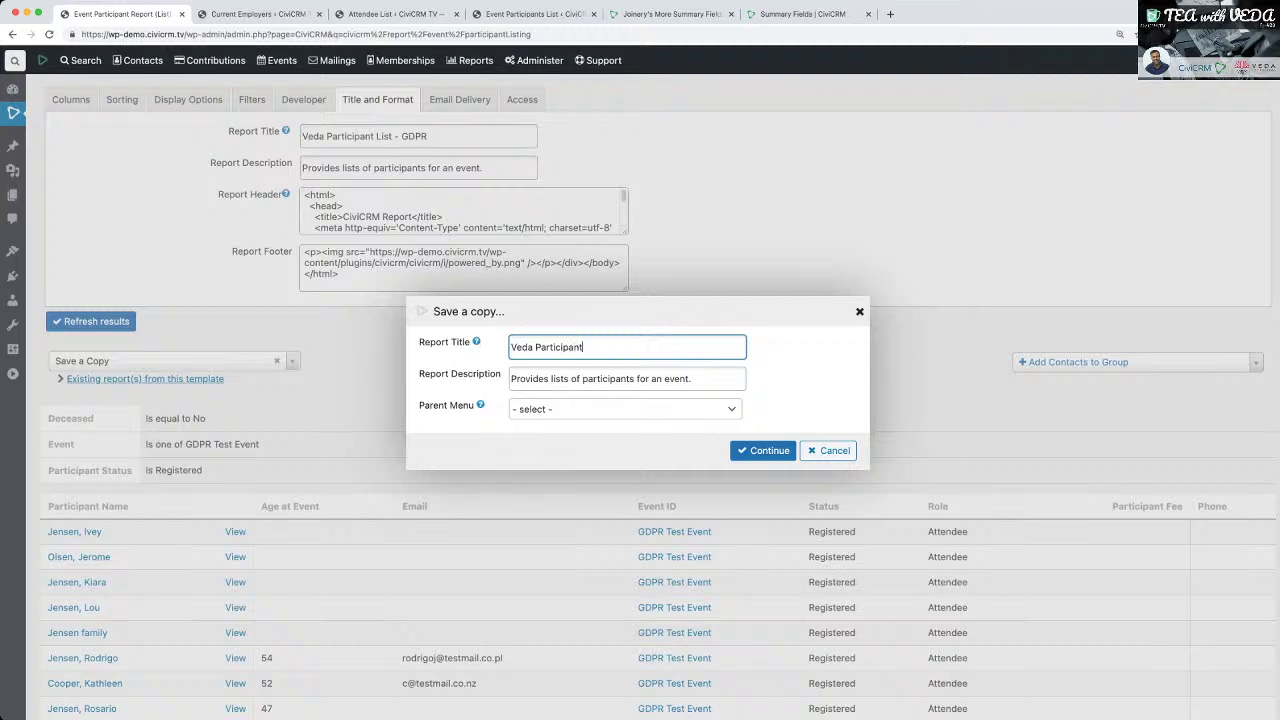
type(" List GDPR")
left_click(763, 450)
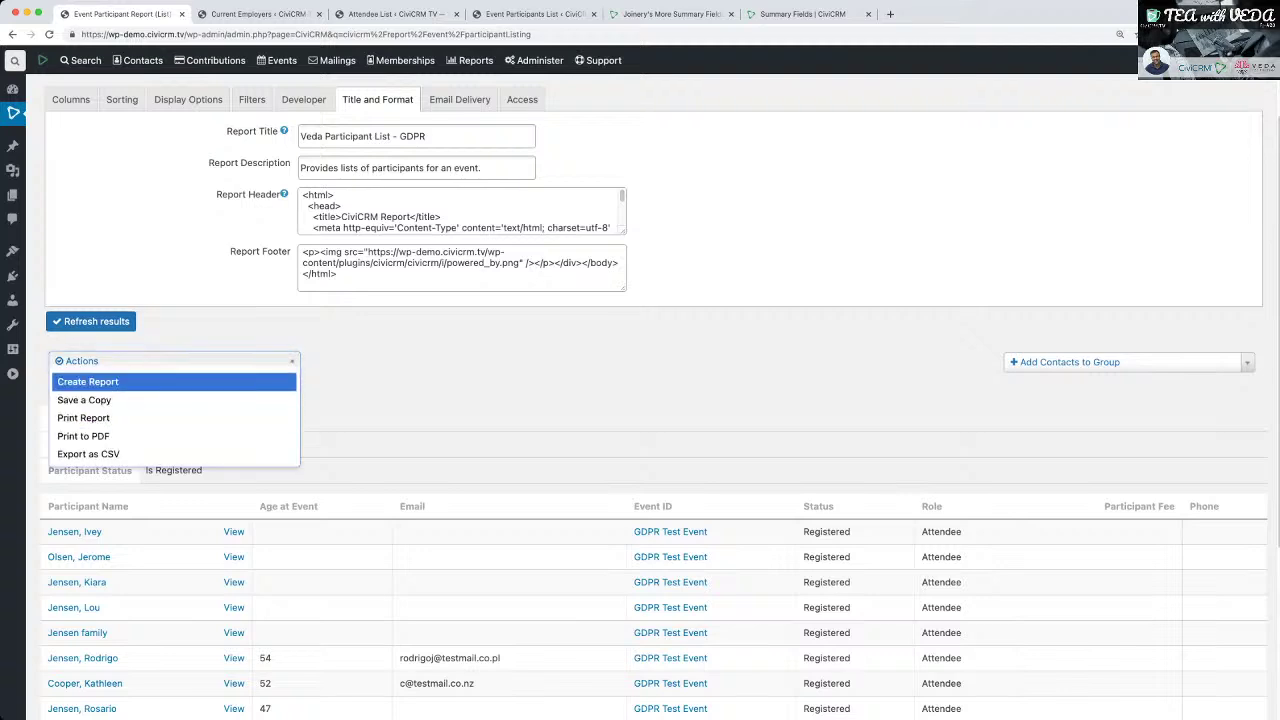
key("Escape")
key("Down")
key("Return")
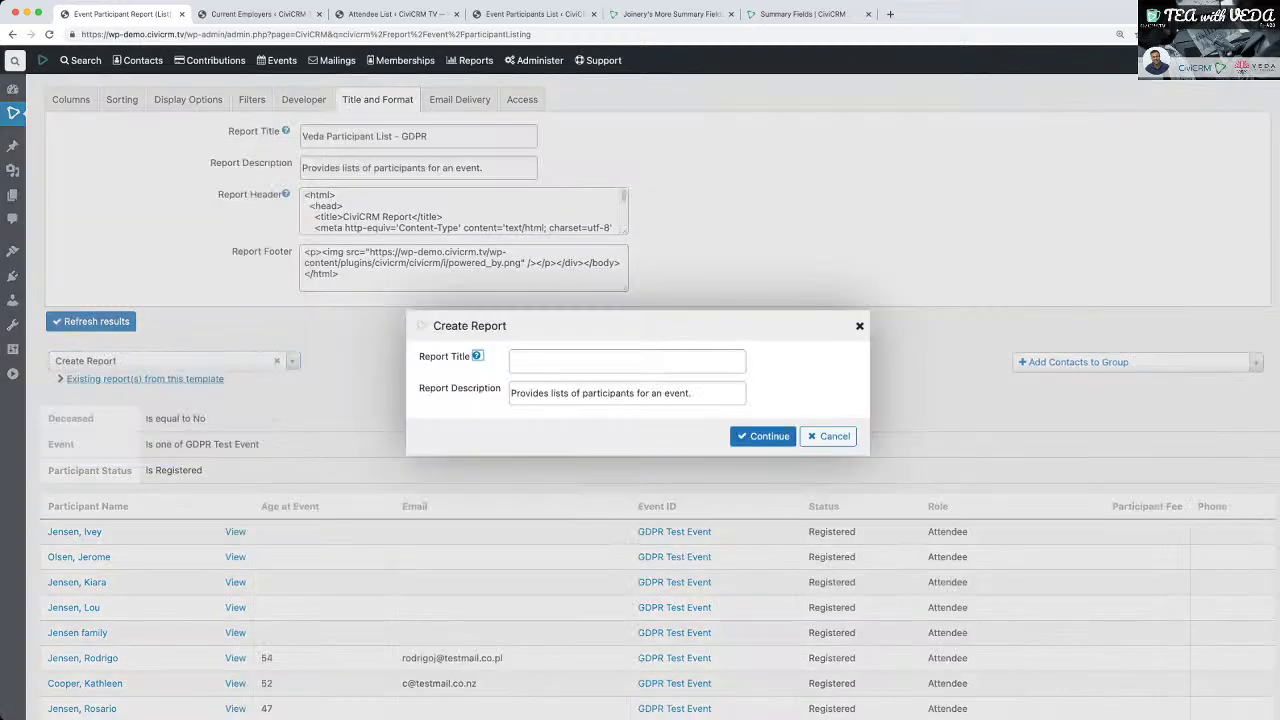
key("Escape")
Include the report in the navigation menu under Events, and enable Add to My Reports, Reserved Report and Available for Dashboard.
left_click(522, 99)
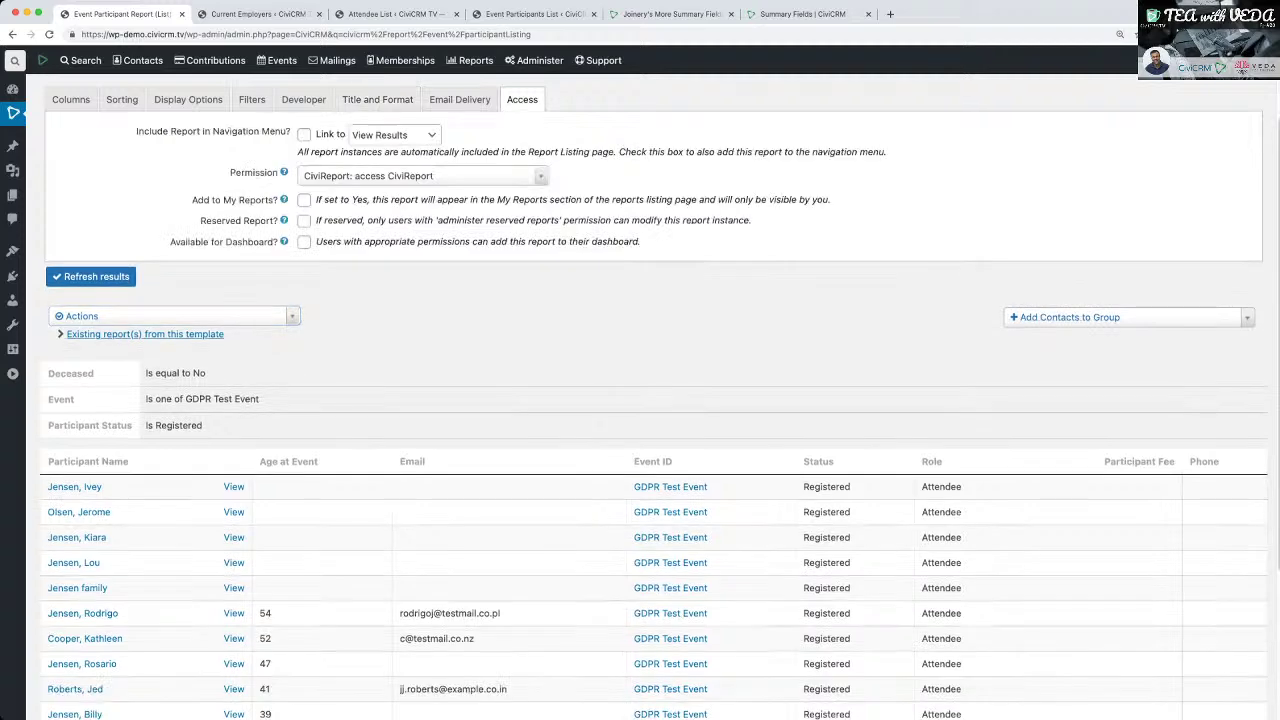
left_click(304, 135)
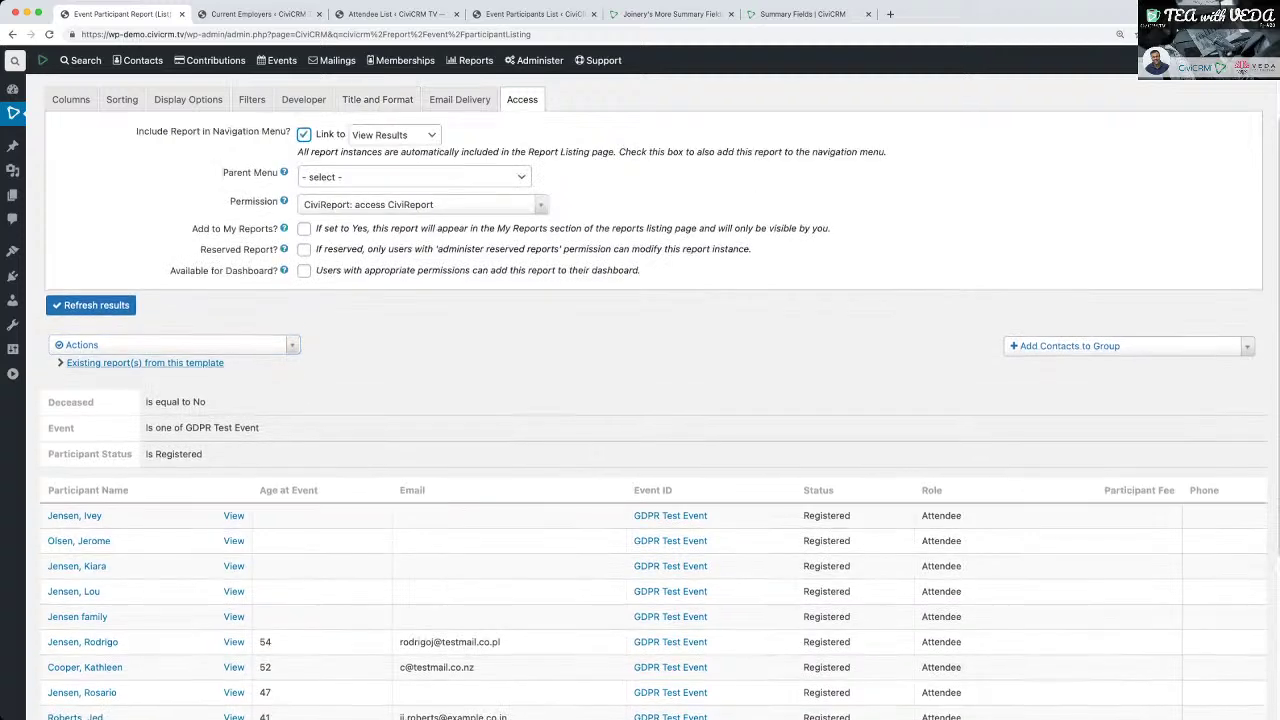
key("Tab")
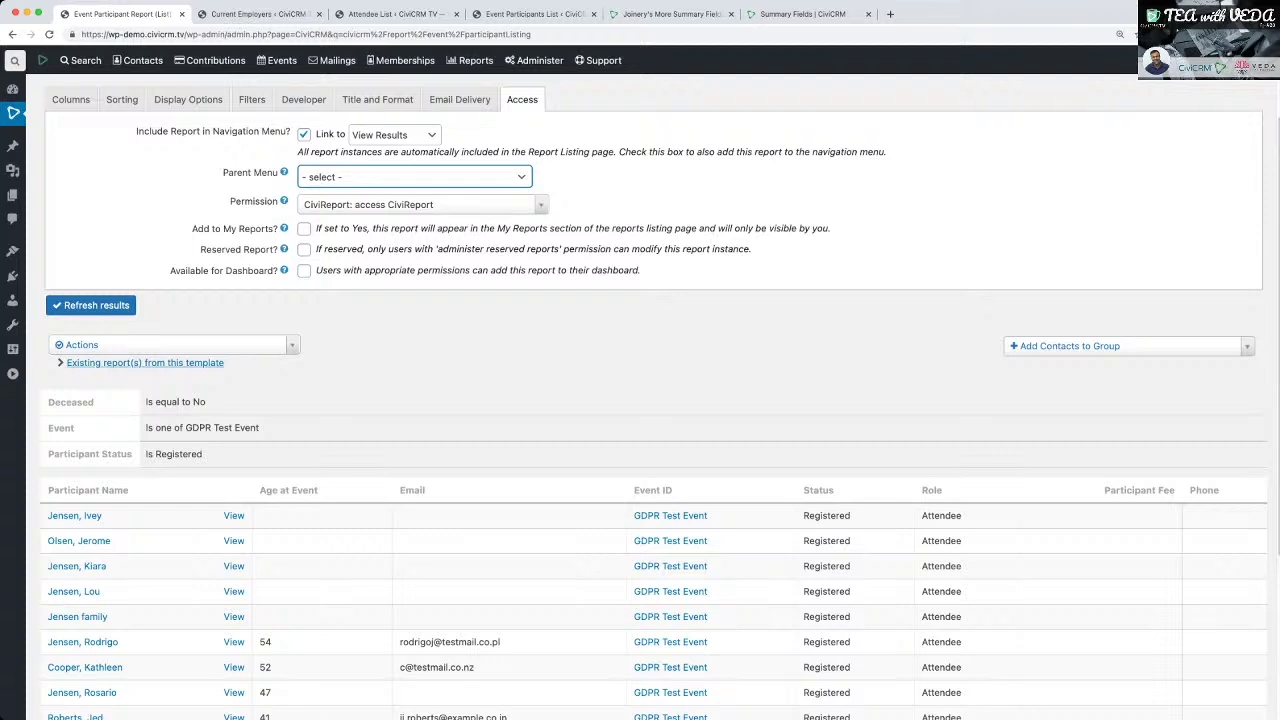
key("e")
key("Tab")
key("Tab")
key("space")
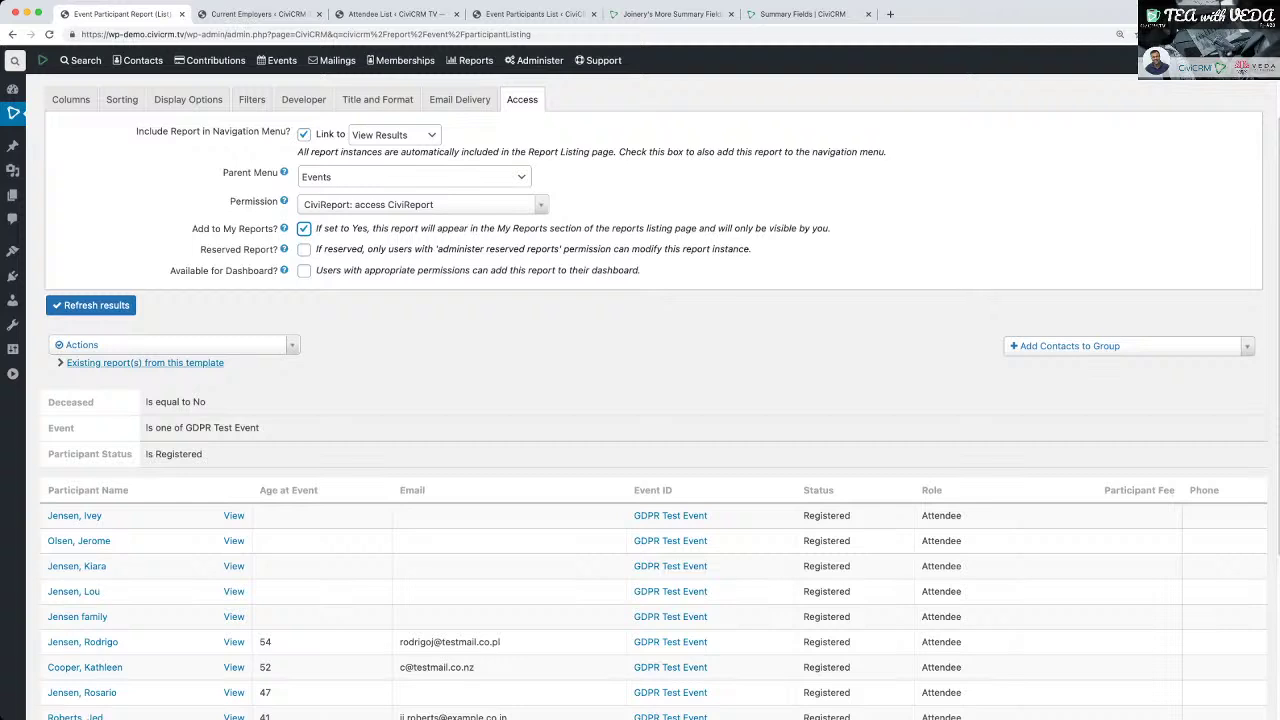
key("Tab")
left_click(304, 270)
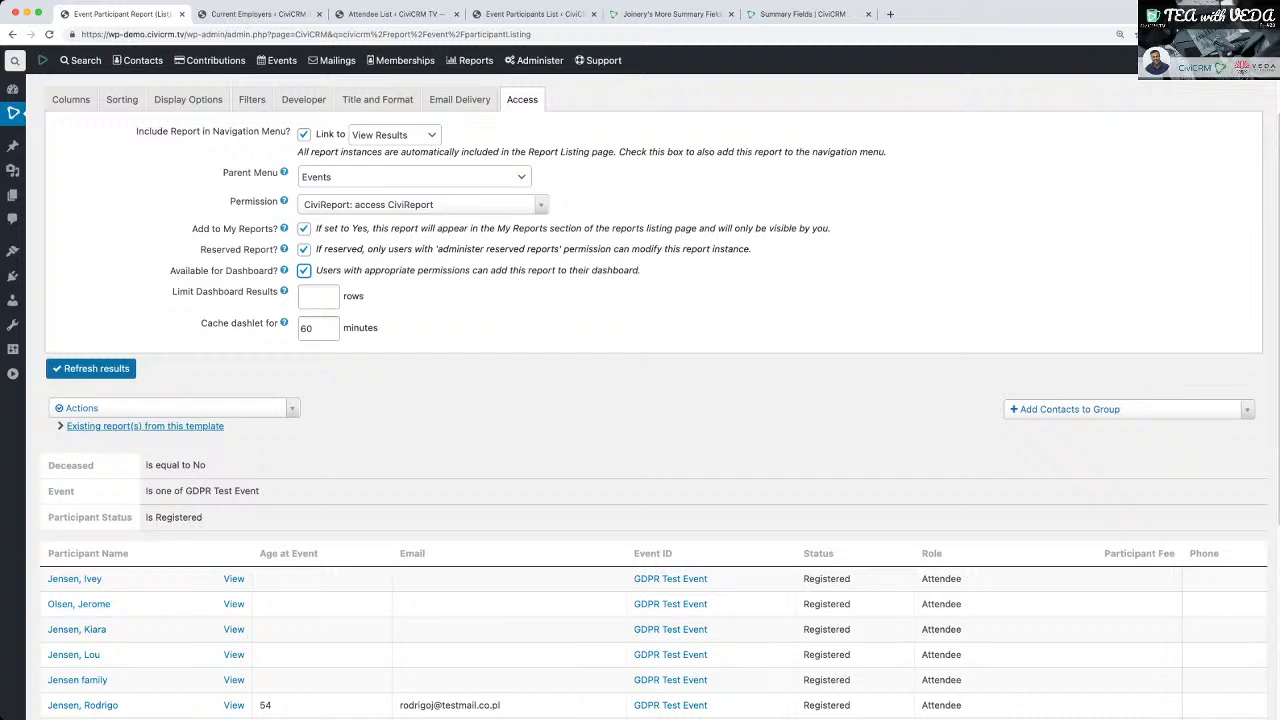
Create the report from the template, reusing the title "Veda Participant List - GDPR".
left_click(168, 408)
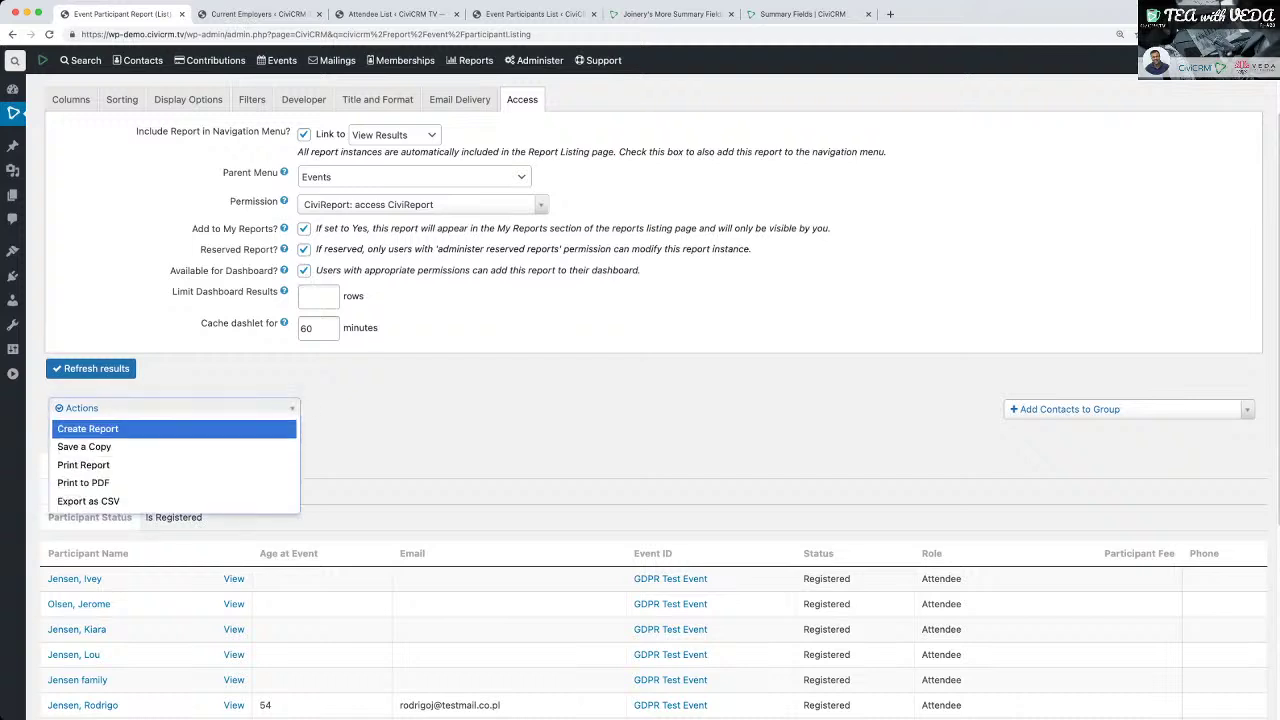
left_click(100, 429)
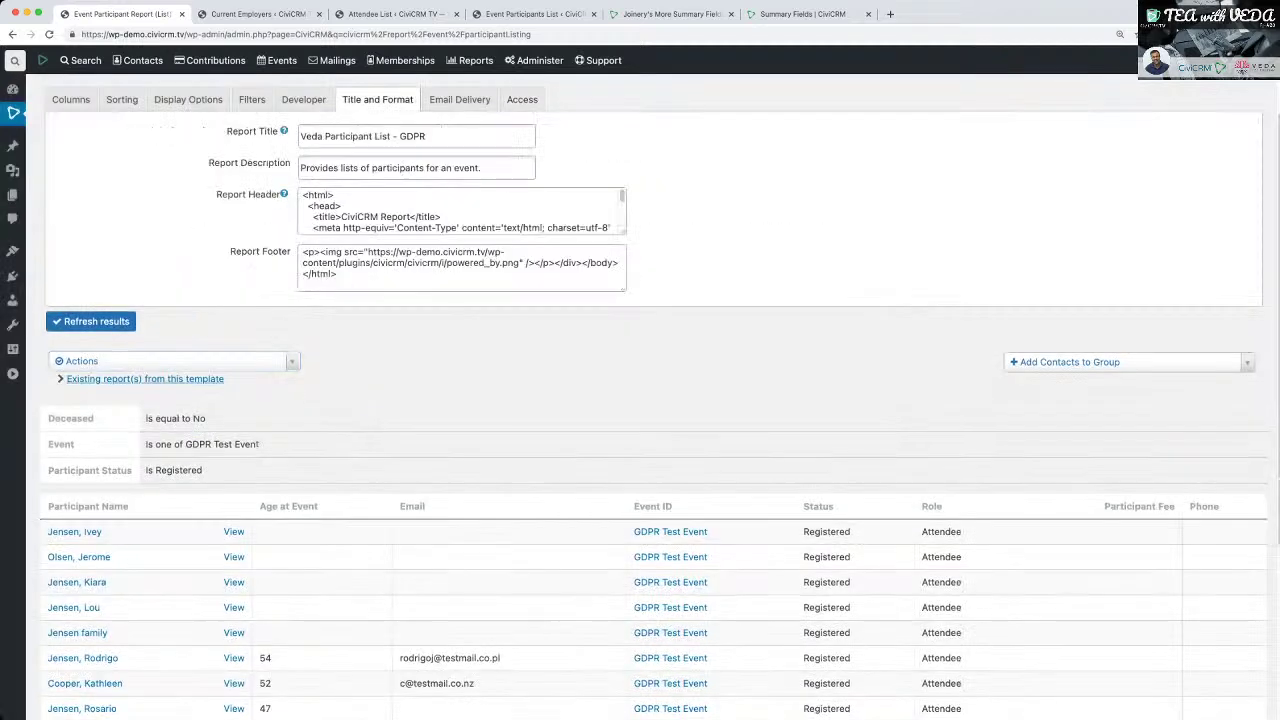
left_click_drag(300, 136, 428, 136)
key("super+c")
left_click(175, 361)
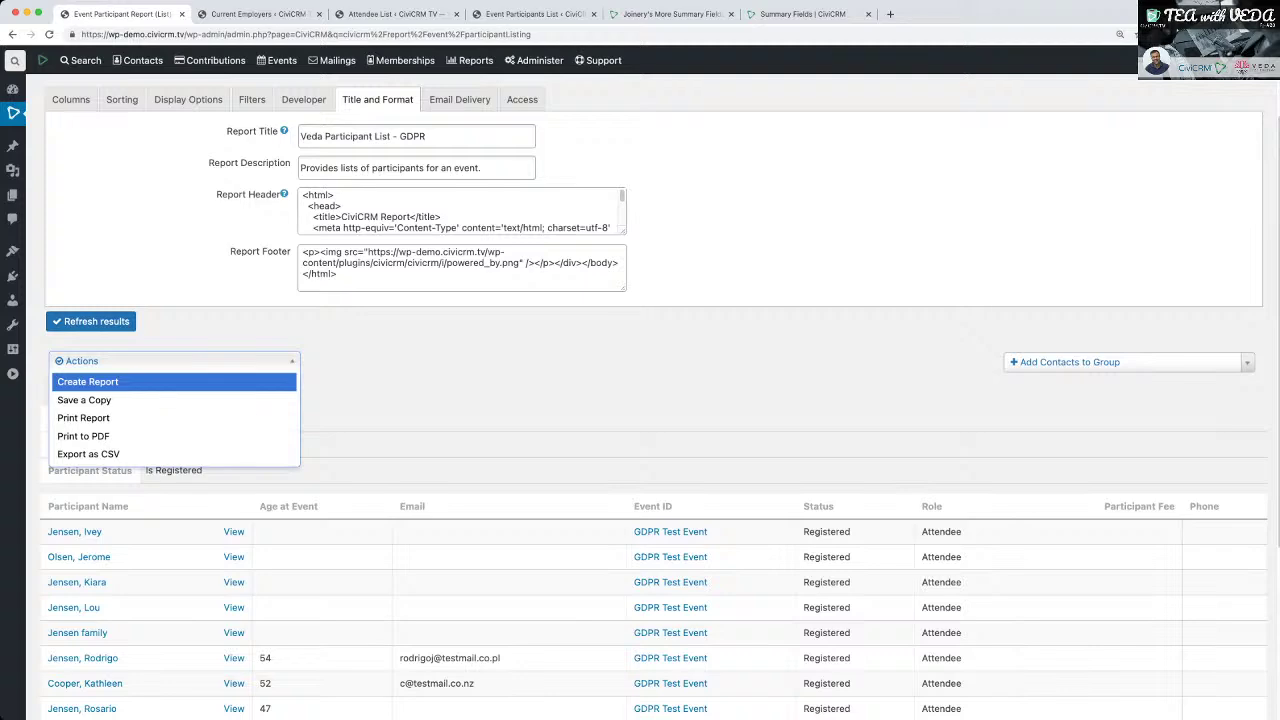
left_click(100, 380)
left_click(627, 361)
key("super+v")
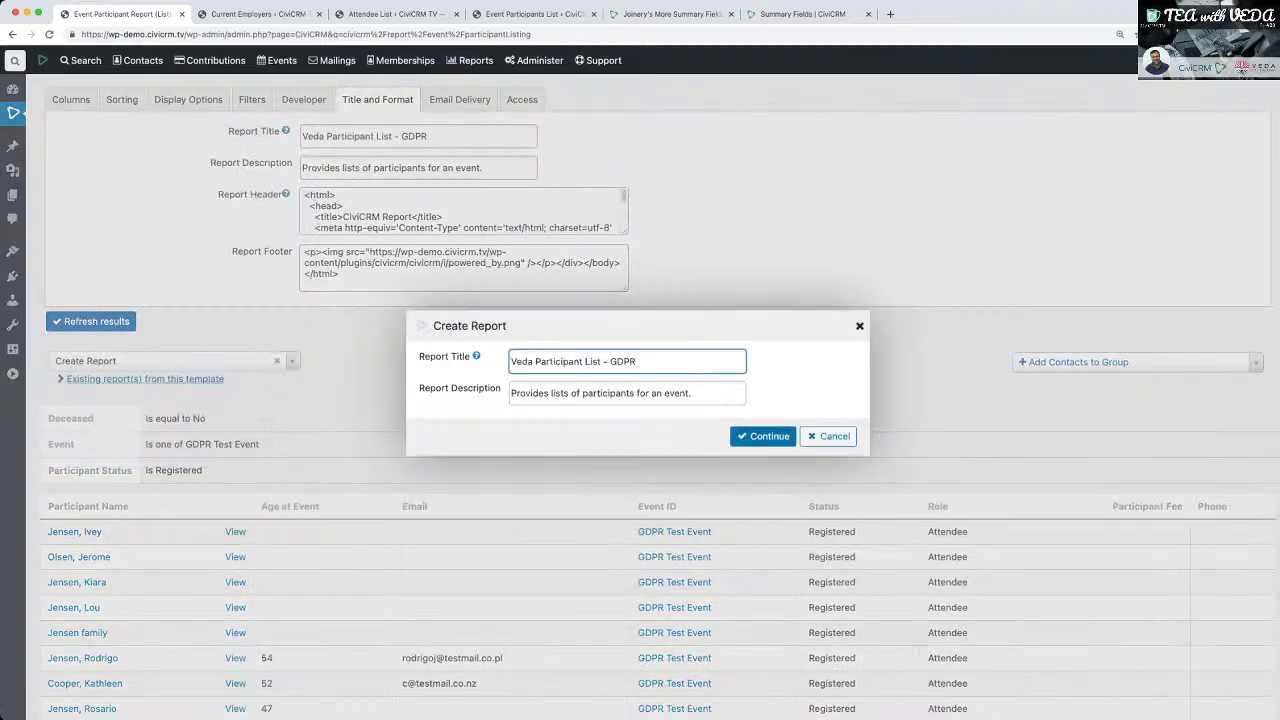
left_click(765, 436)
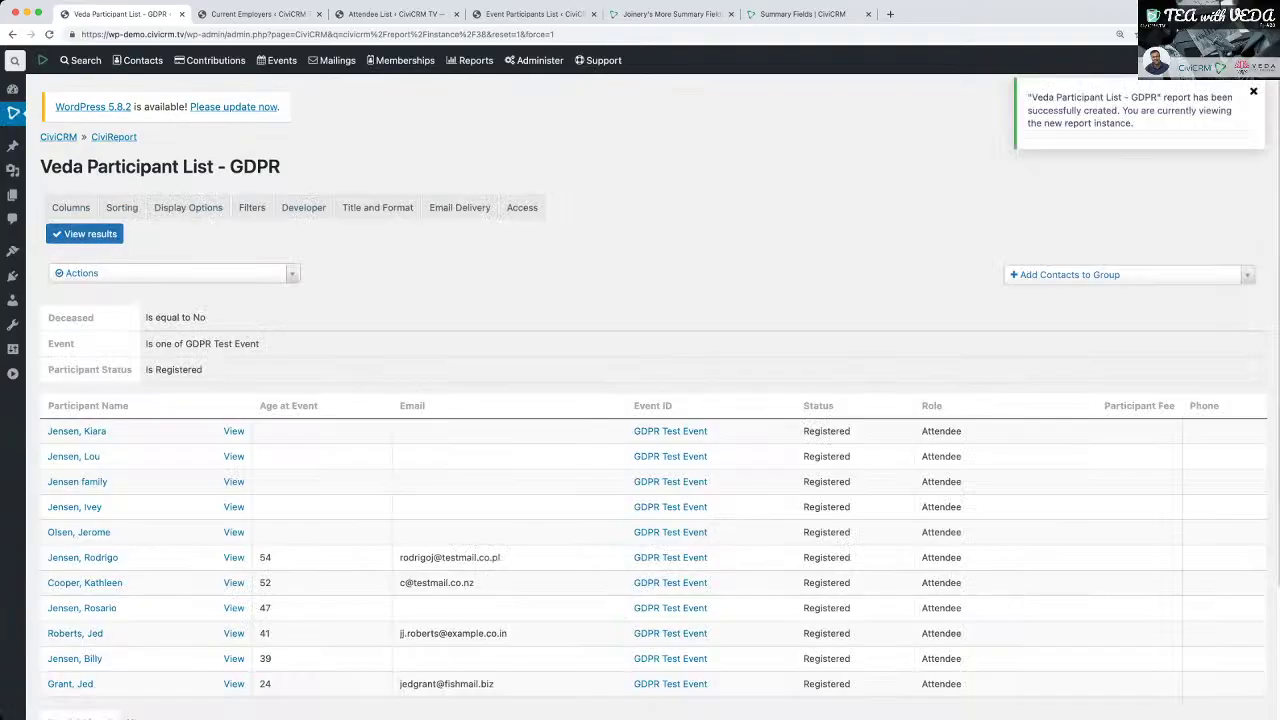
Open the Veda Participant List - GDPR report through its Events navigation entry and review the listed participants.
mouse_move(280, 60)
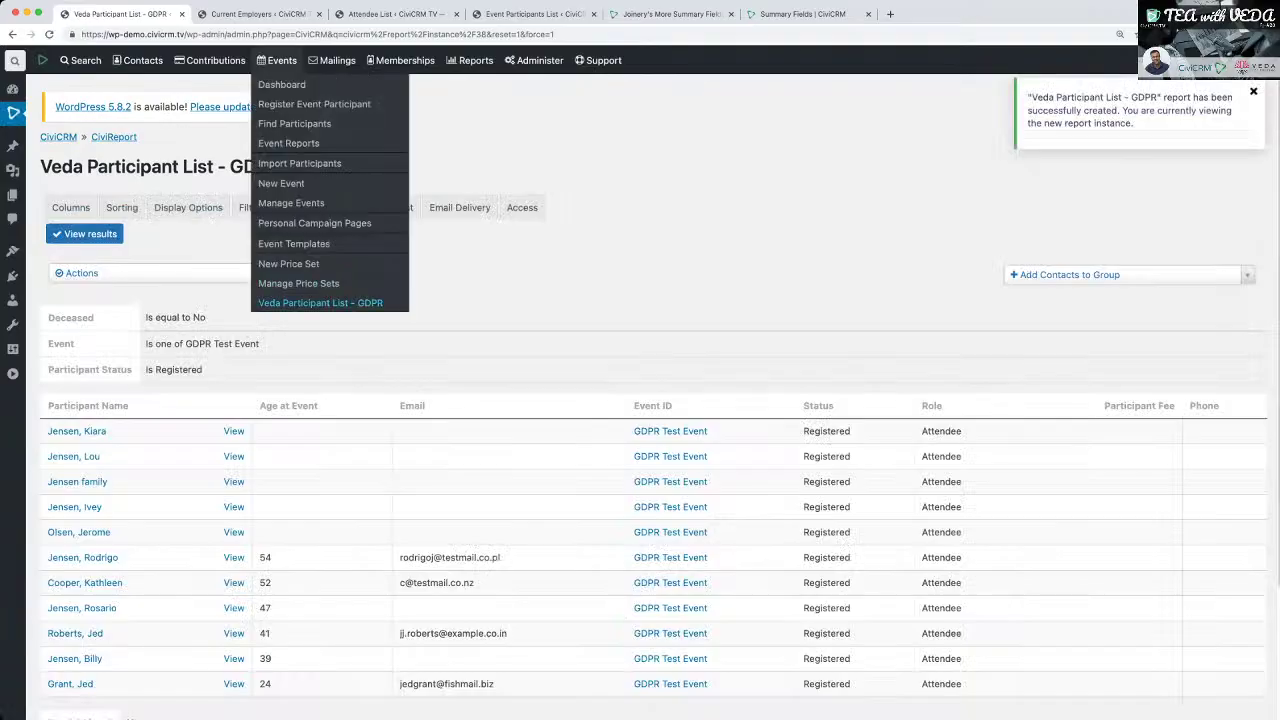
left_click(320, 302)
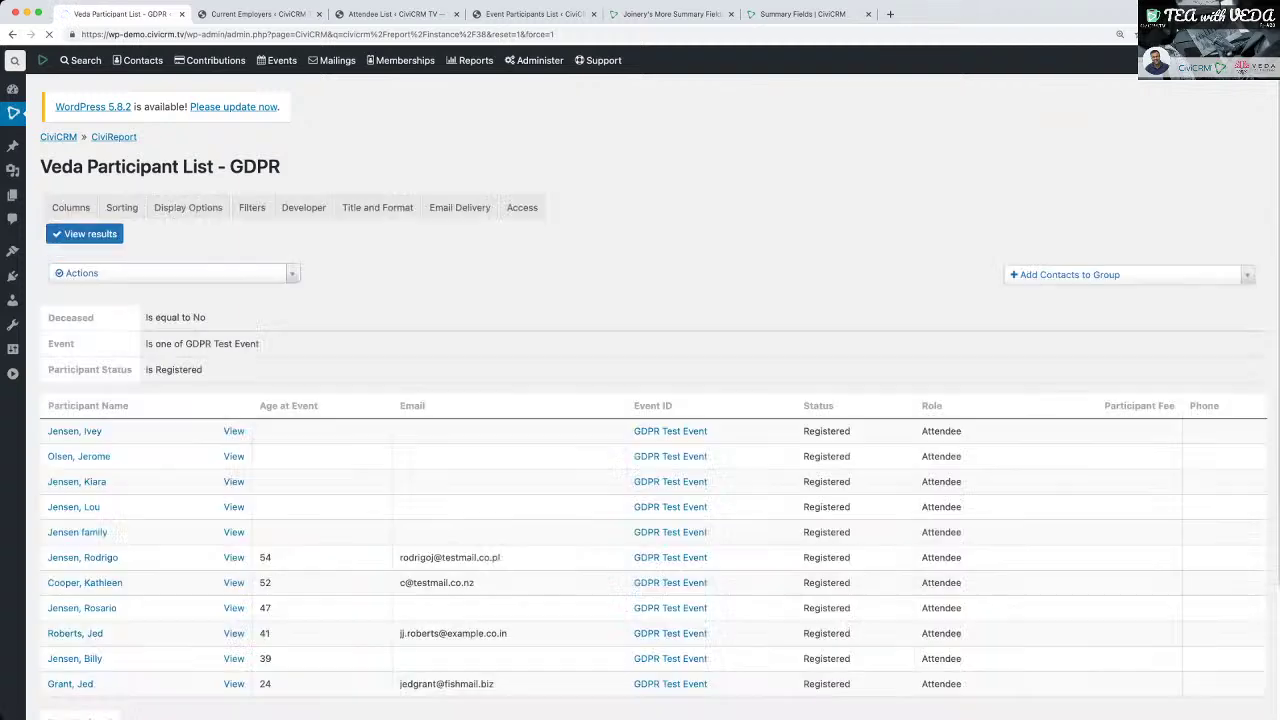
scroll(640, 400, "down", 2)
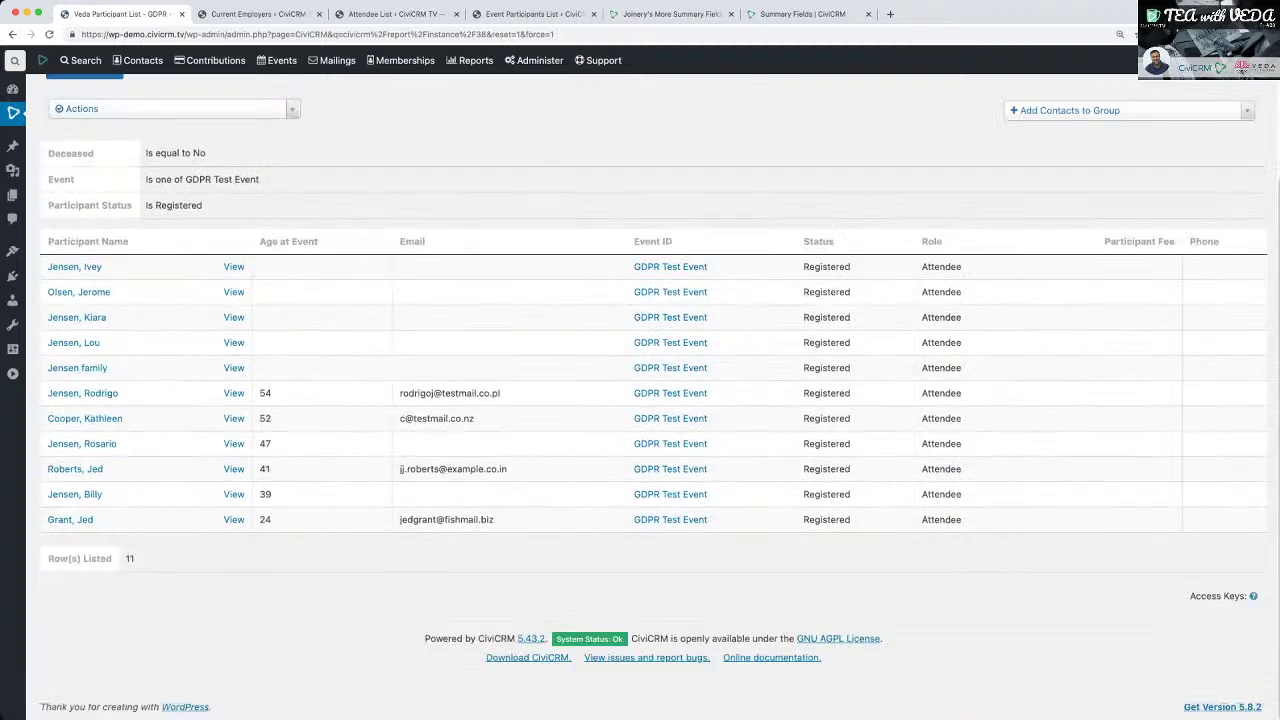
scroll(640, 400, "up", 2)
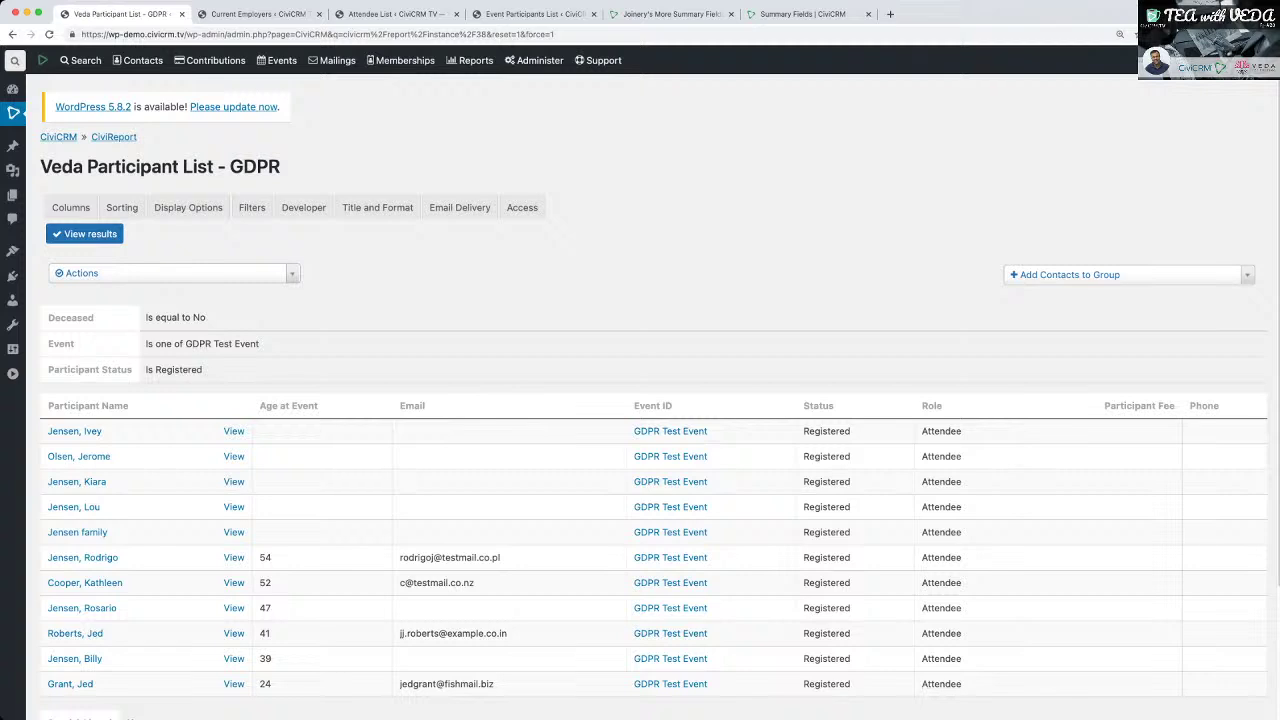
Display the report's available columns and search the page for "mem".
mouse_move(470, 60)
left_click(70, 207)
scroll(640, 400, "down", 3)
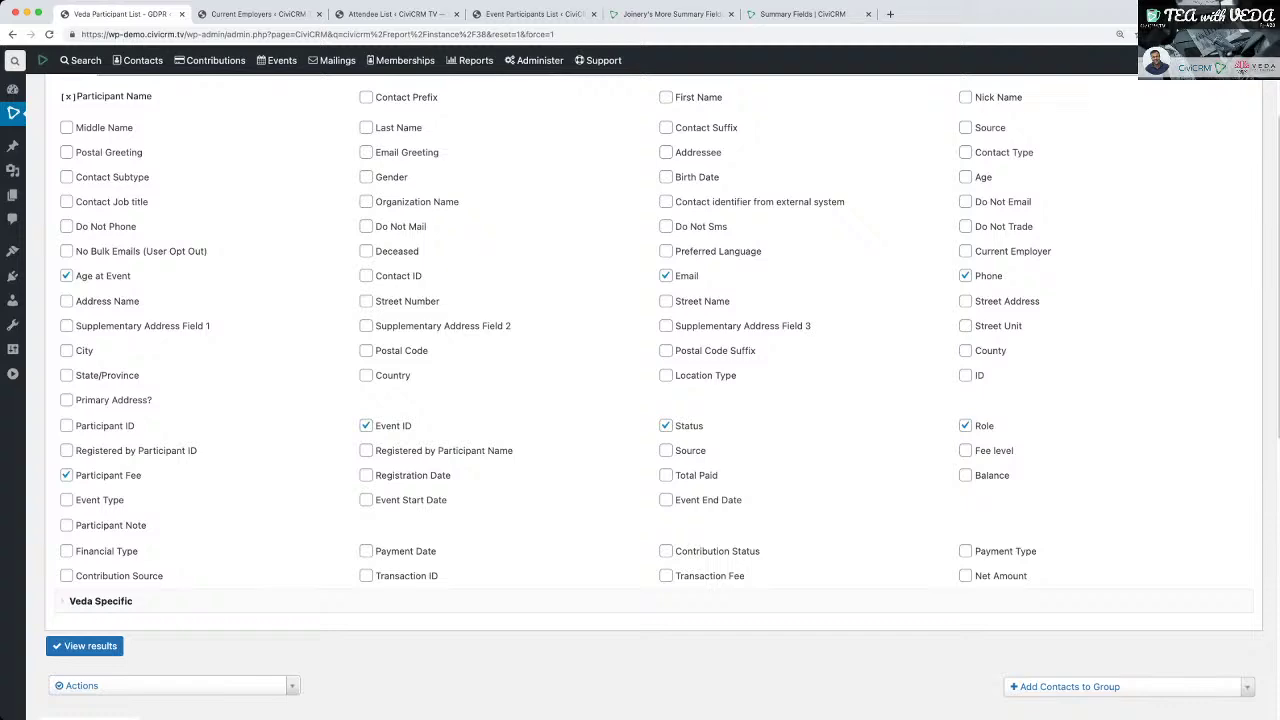
scroll(640, 400, "up", 2)
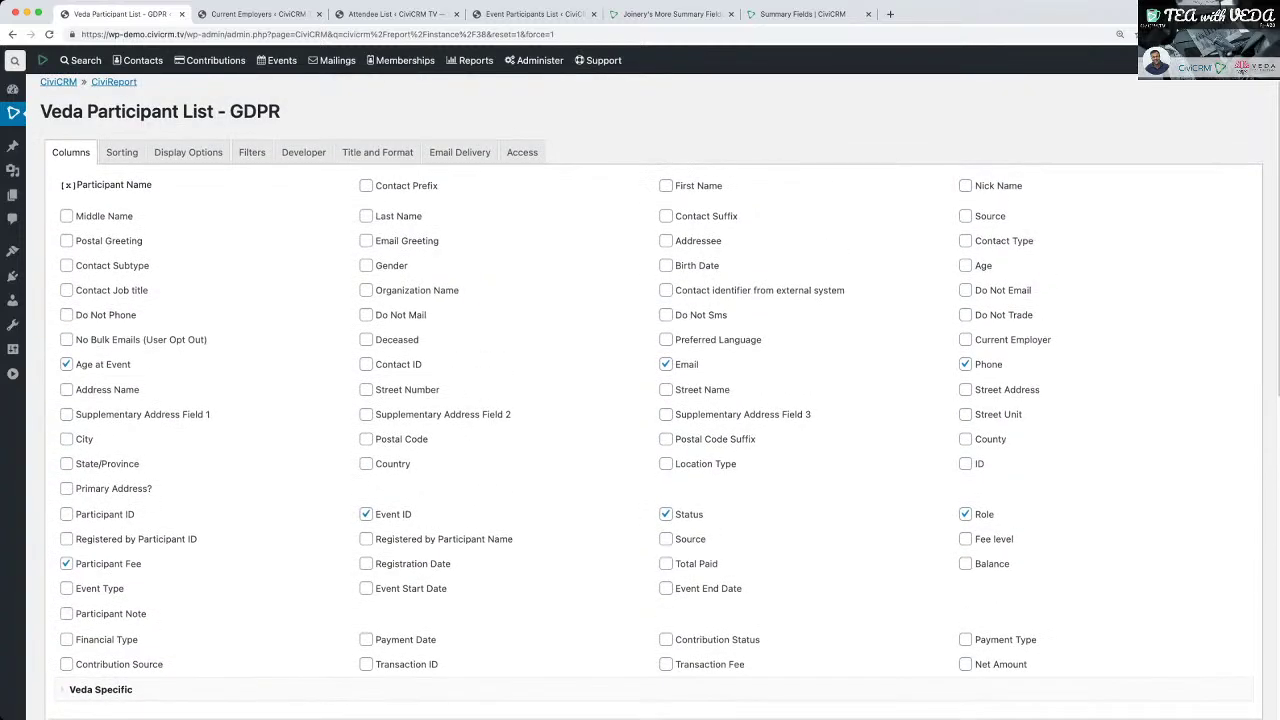
key("super+f")
type("smem")
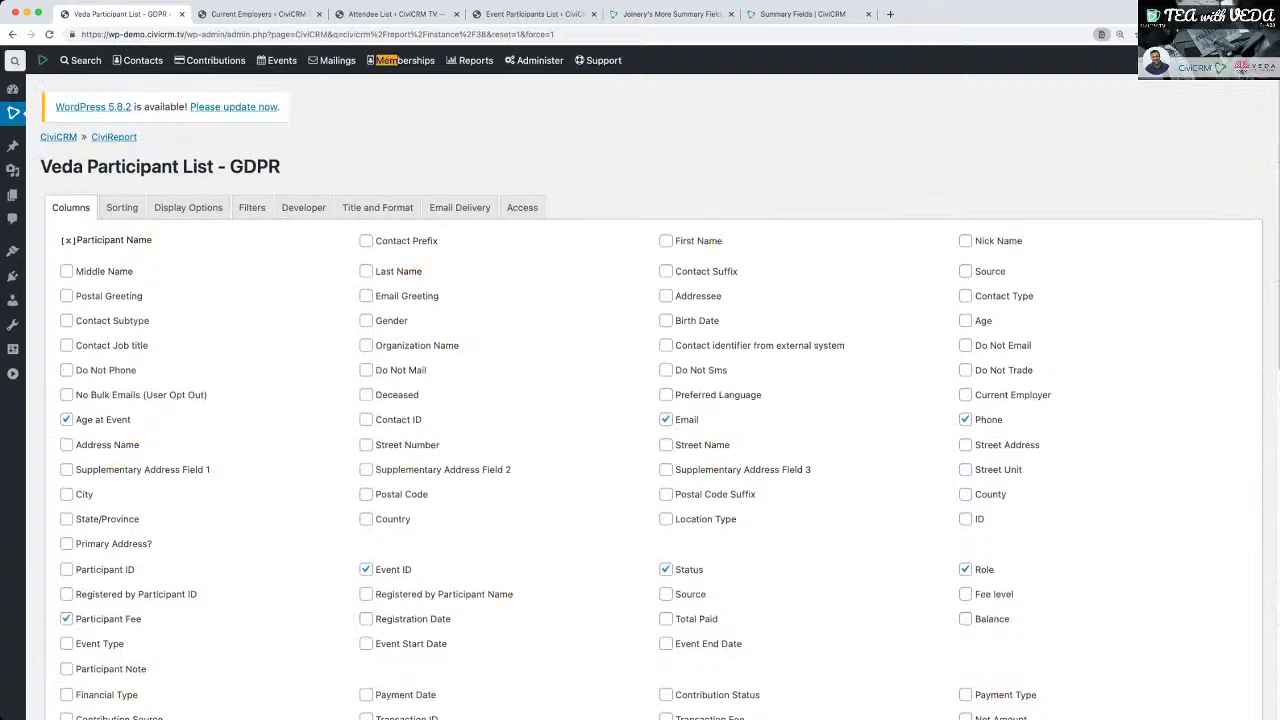
Examine the Veda Specific custom field group and the other columns available for the participant report.
scroll(640, 400, "down", 5)
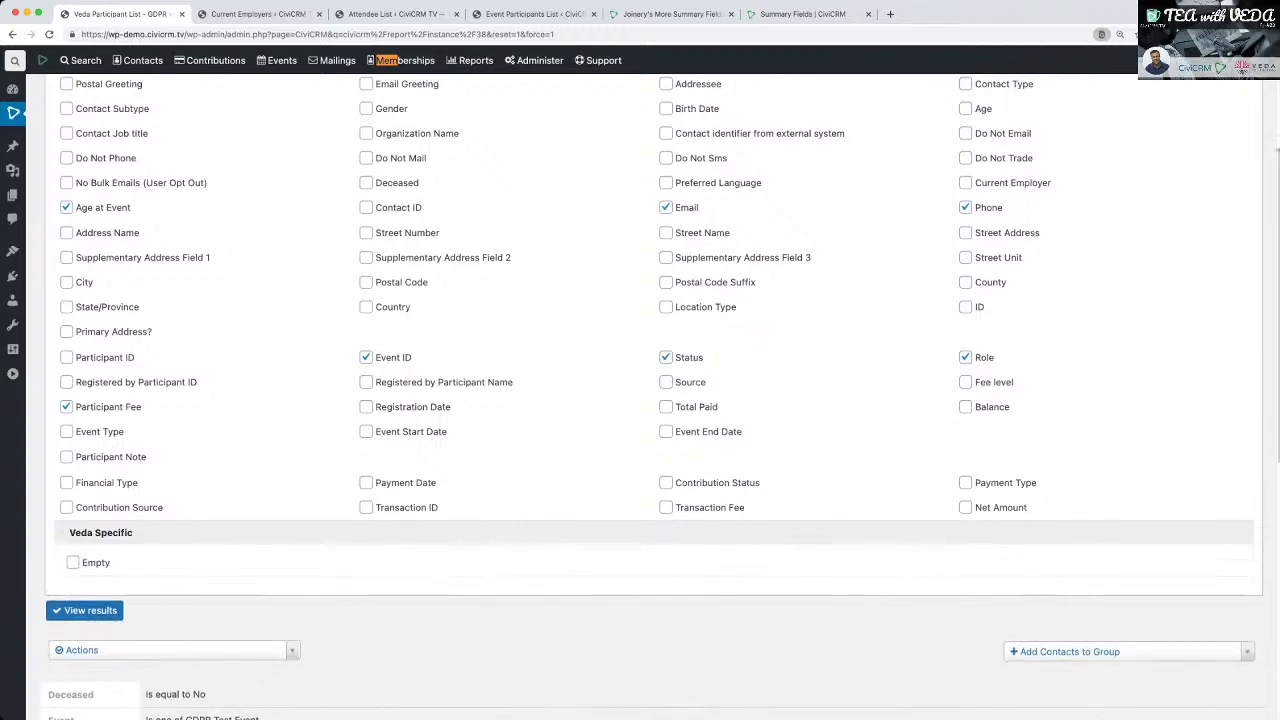
left_click(100, 533)
scroll(640, 400, "up", 3)
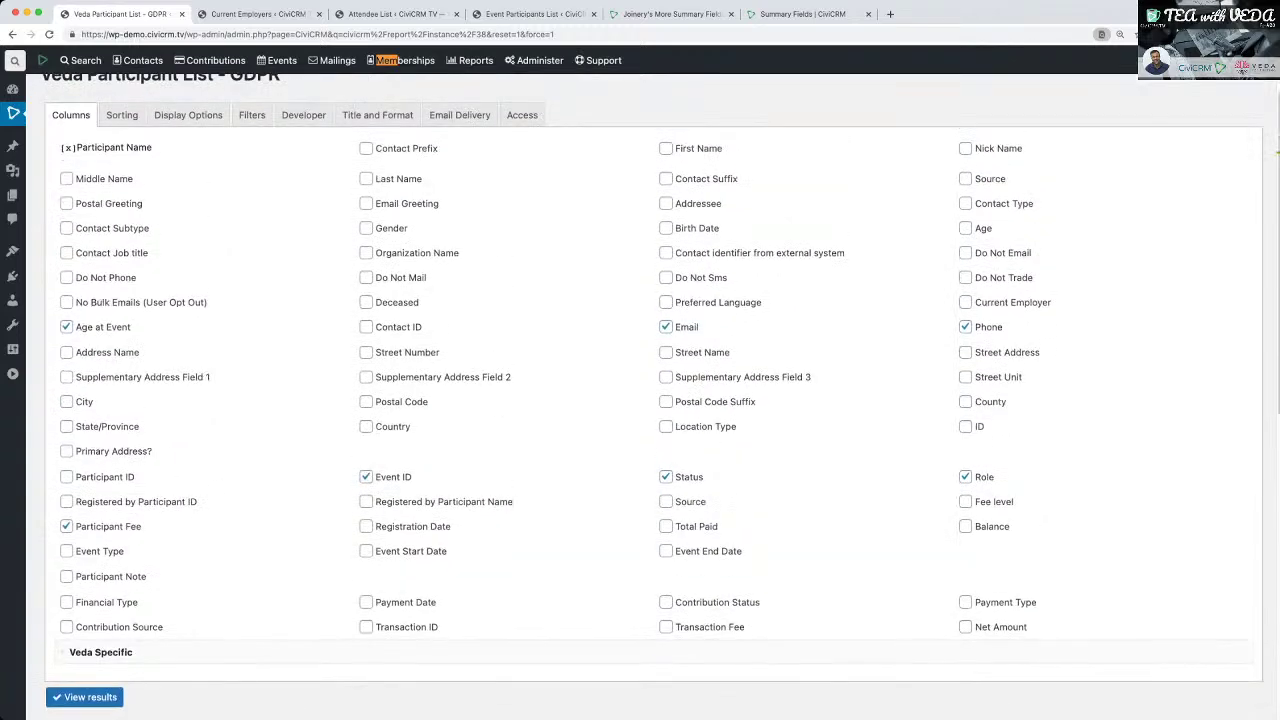
left_click(100, 657)
scroll(640, 400, "down", 1)
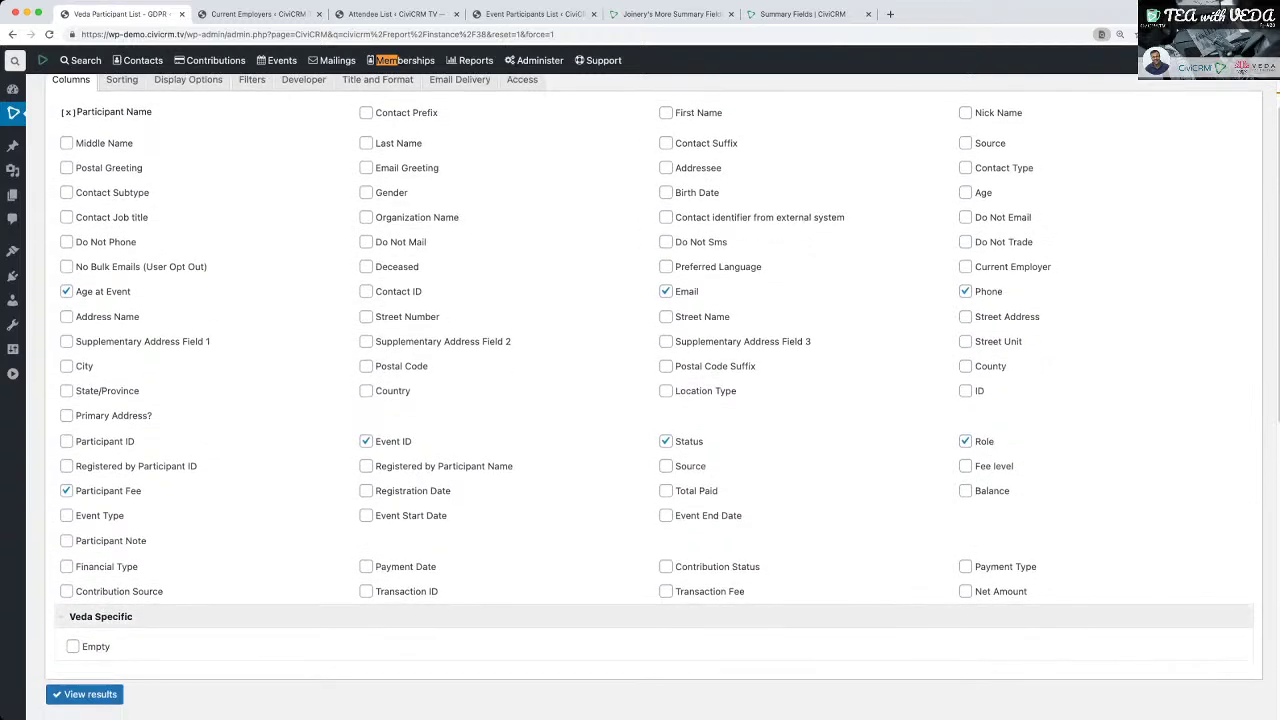
left_click(100, 616)
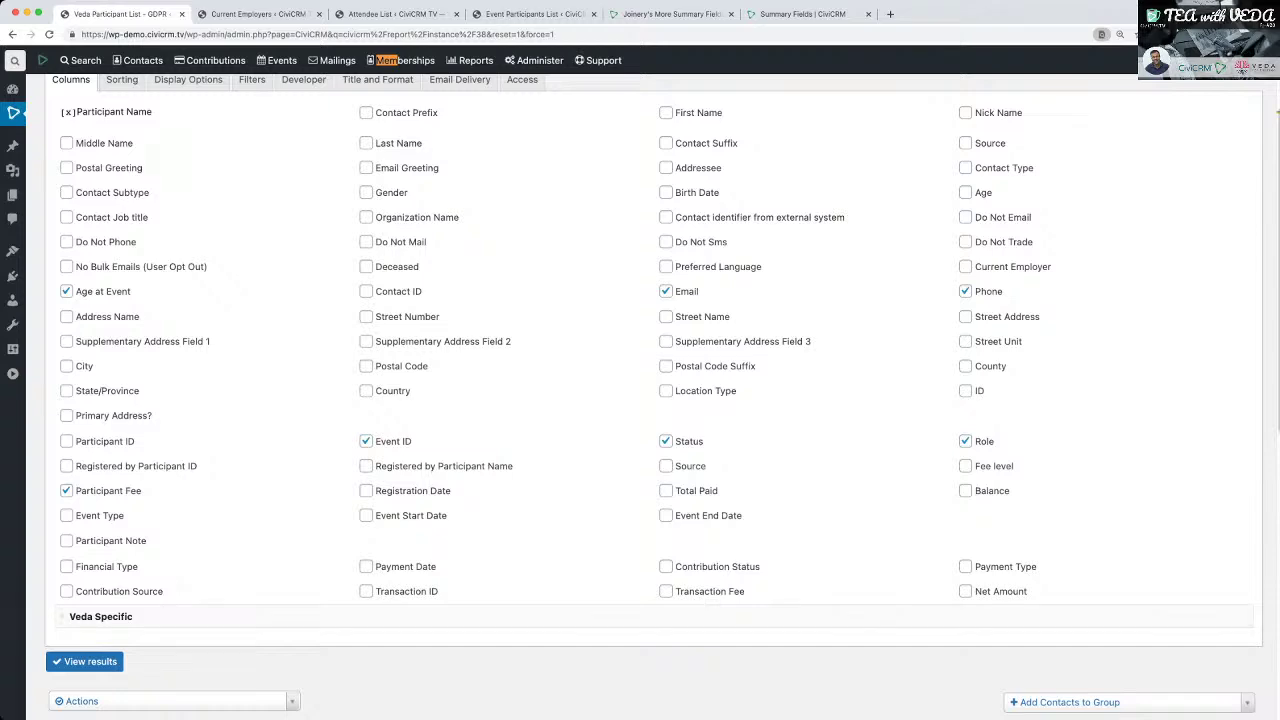
scroll(640, 400, "up", 1)
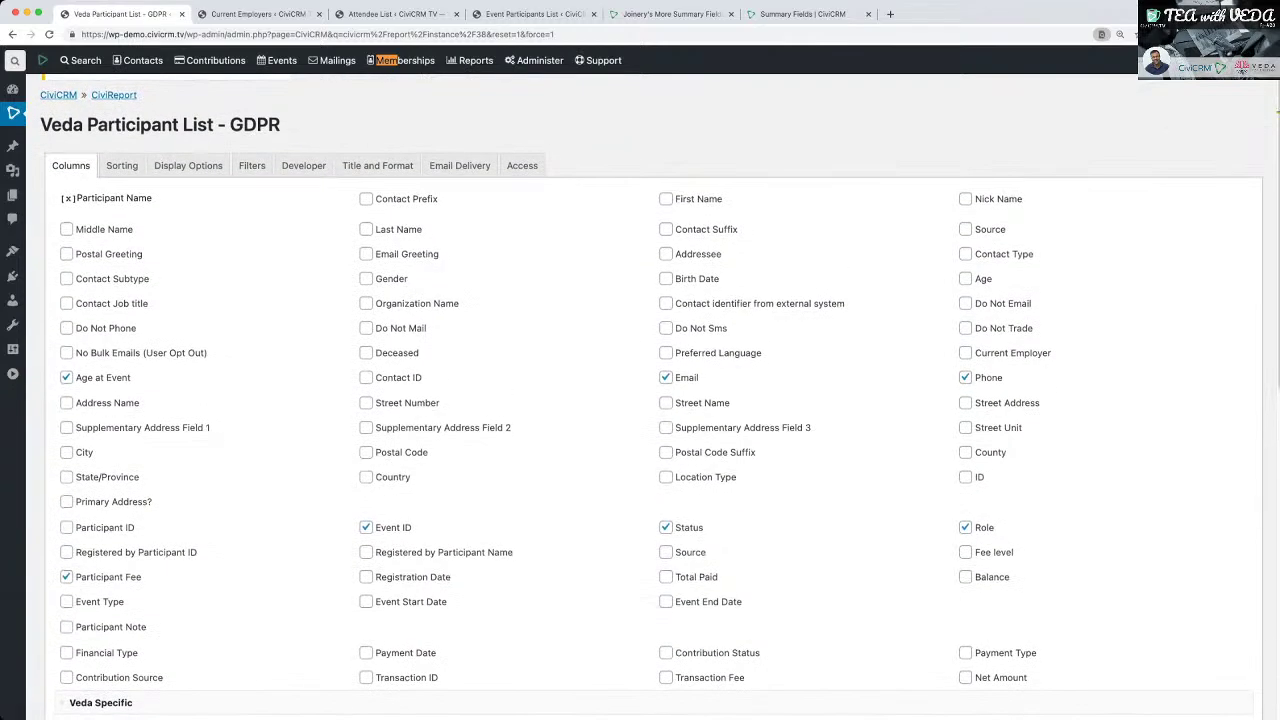
scroll(640, 400, "down", 2)
scroll(640, 400, "up", 1)
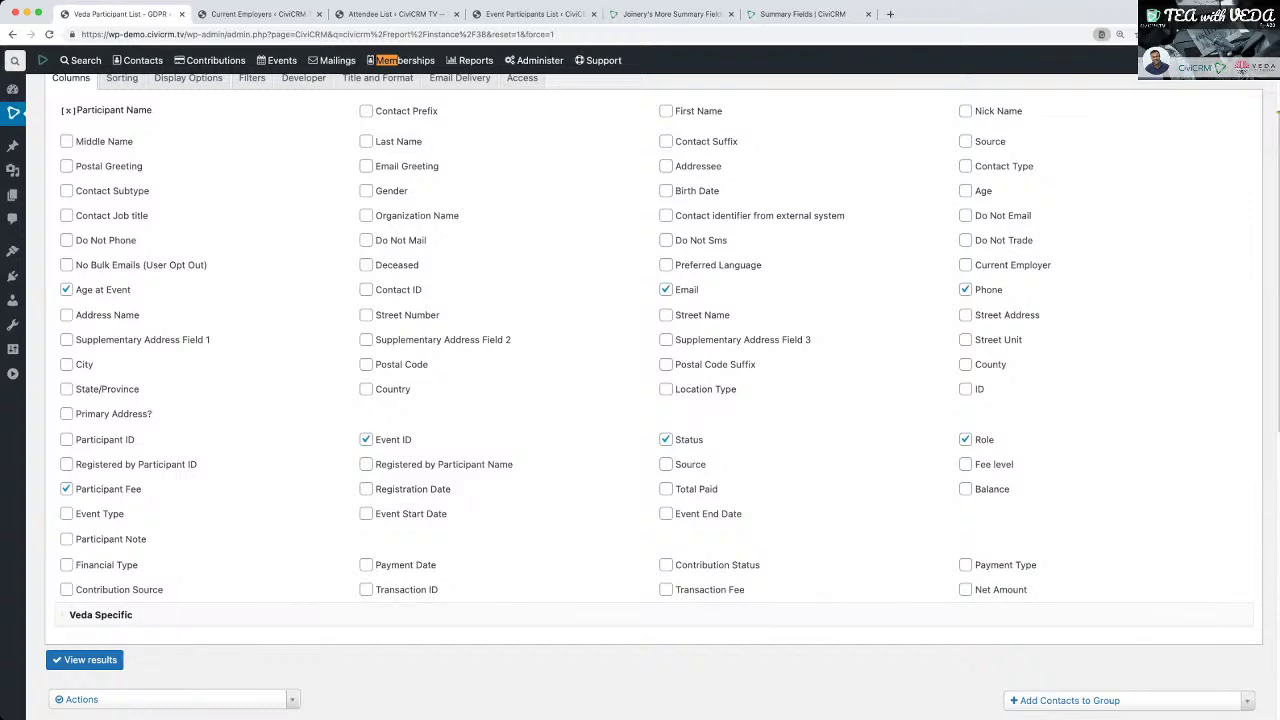
scroll(654, 400, "up", 2)
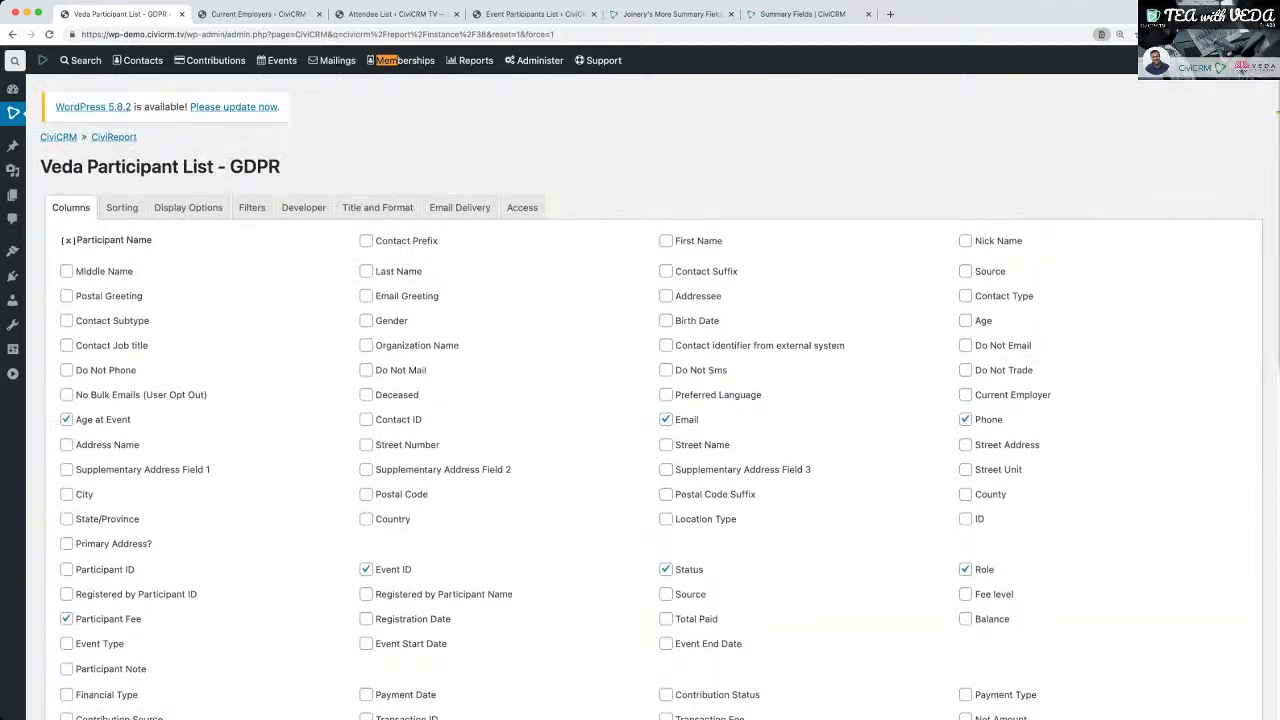
View the Find Memberships search form and return to the participant report.
mouse_move(14, 61)
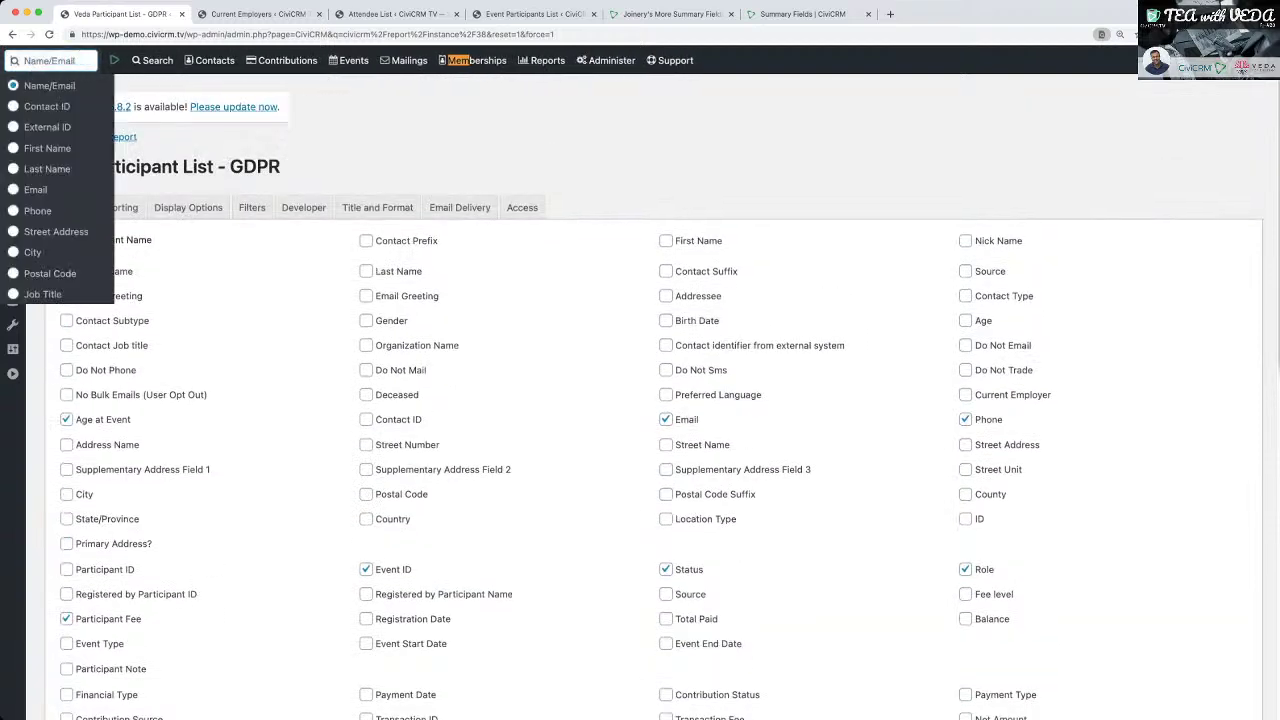
mouse_move(470, 60)
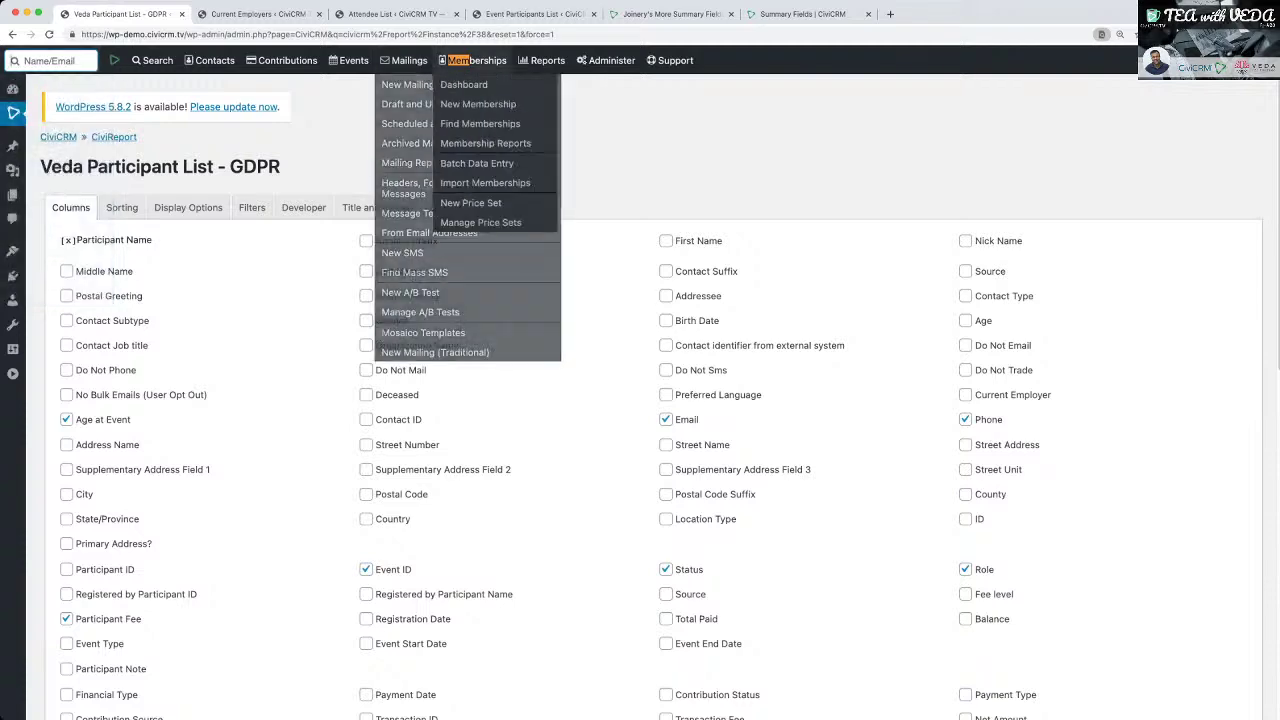
left_click(475, 123)
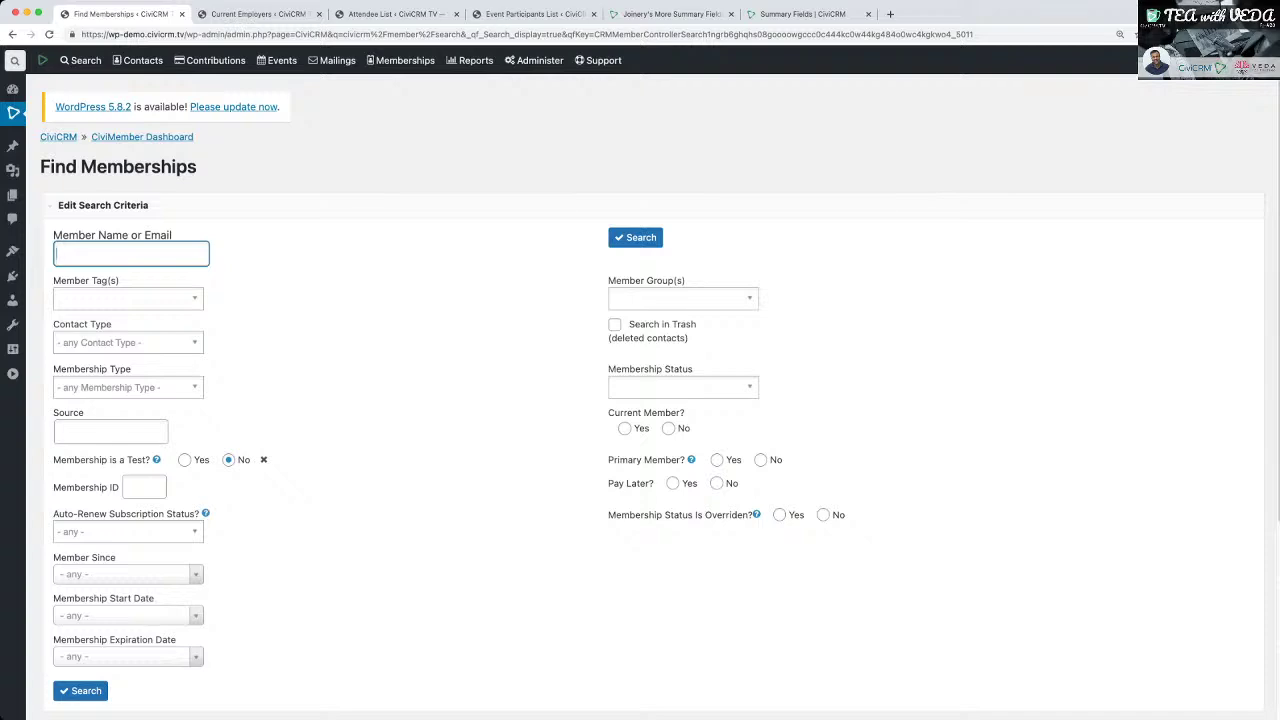
left_click(12, 34)
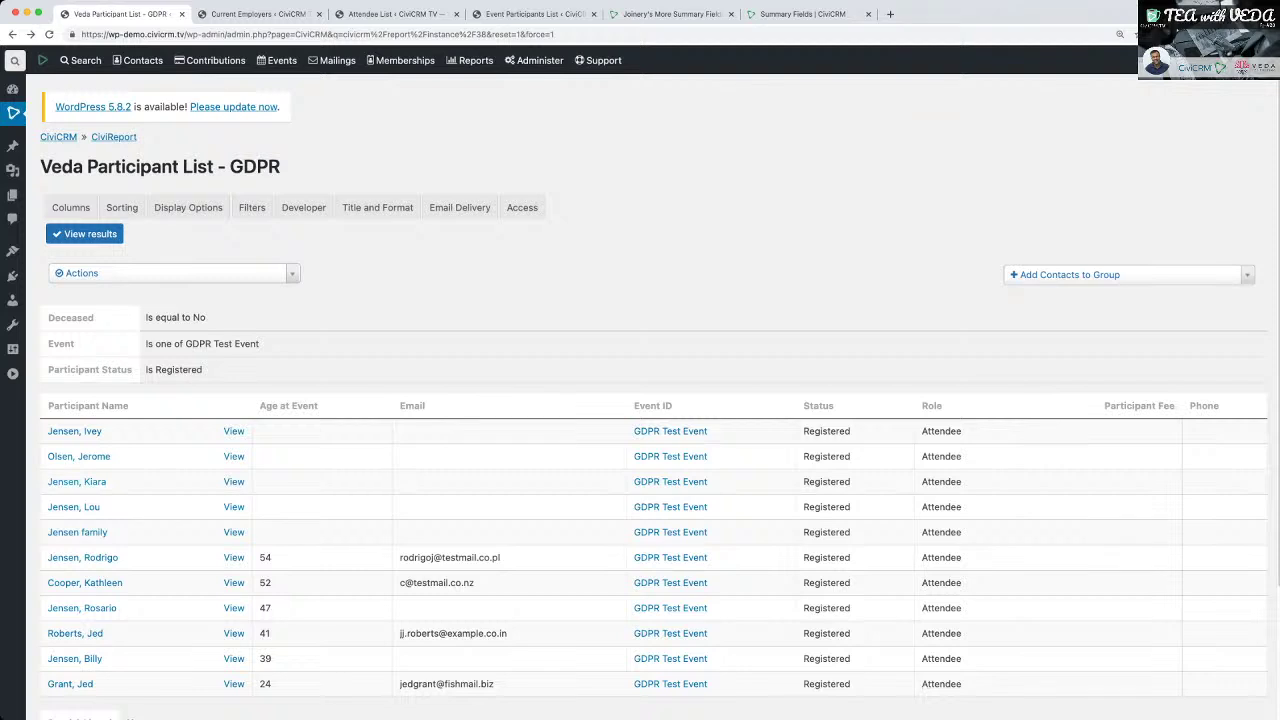
Open the constituent detail report for the first participant who has an age at event listed.
left_click(82, 557)
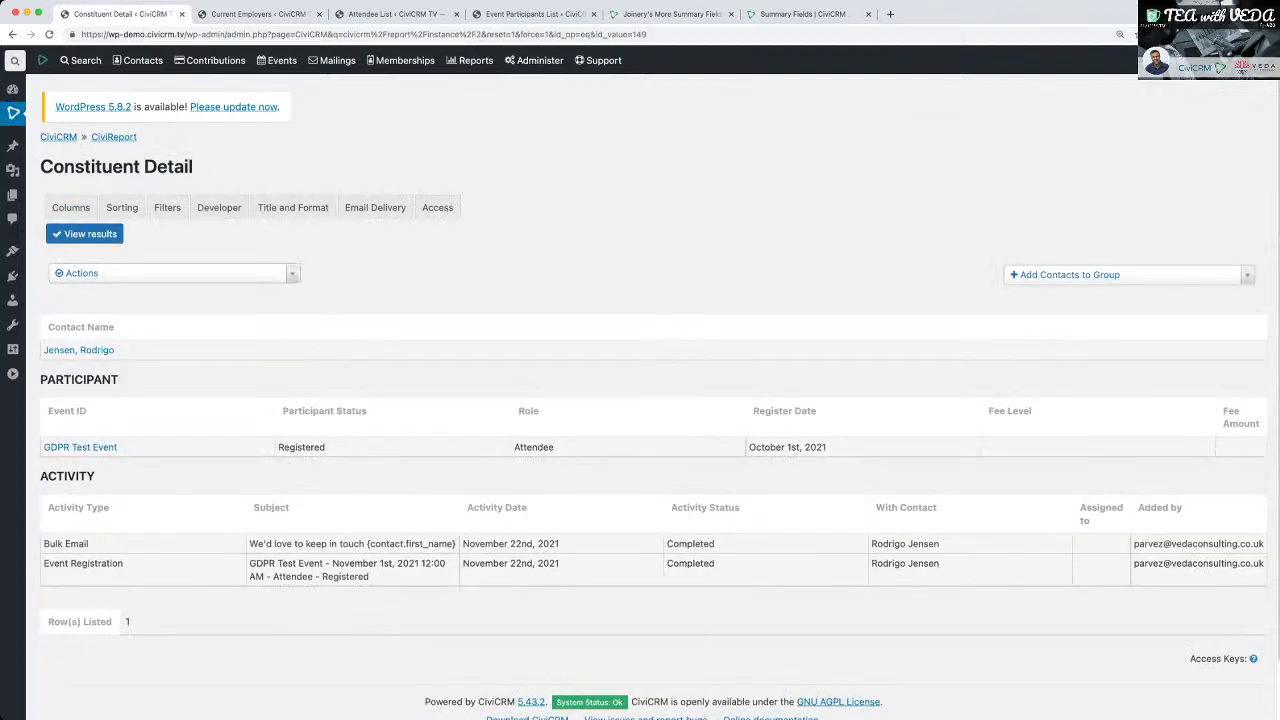
Try to add a membership to the participant's contact record from their Memberships section and dismiss the error notice.
left_click(78, 350)
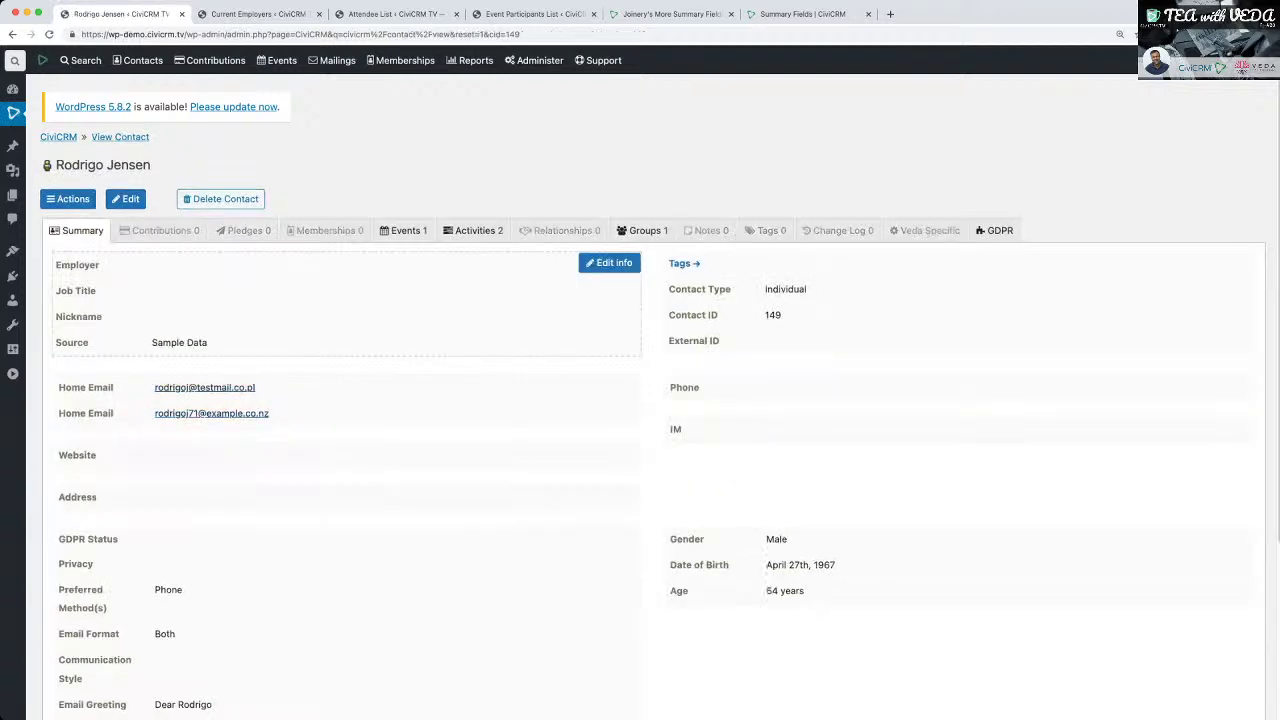
left_click(325, 230)
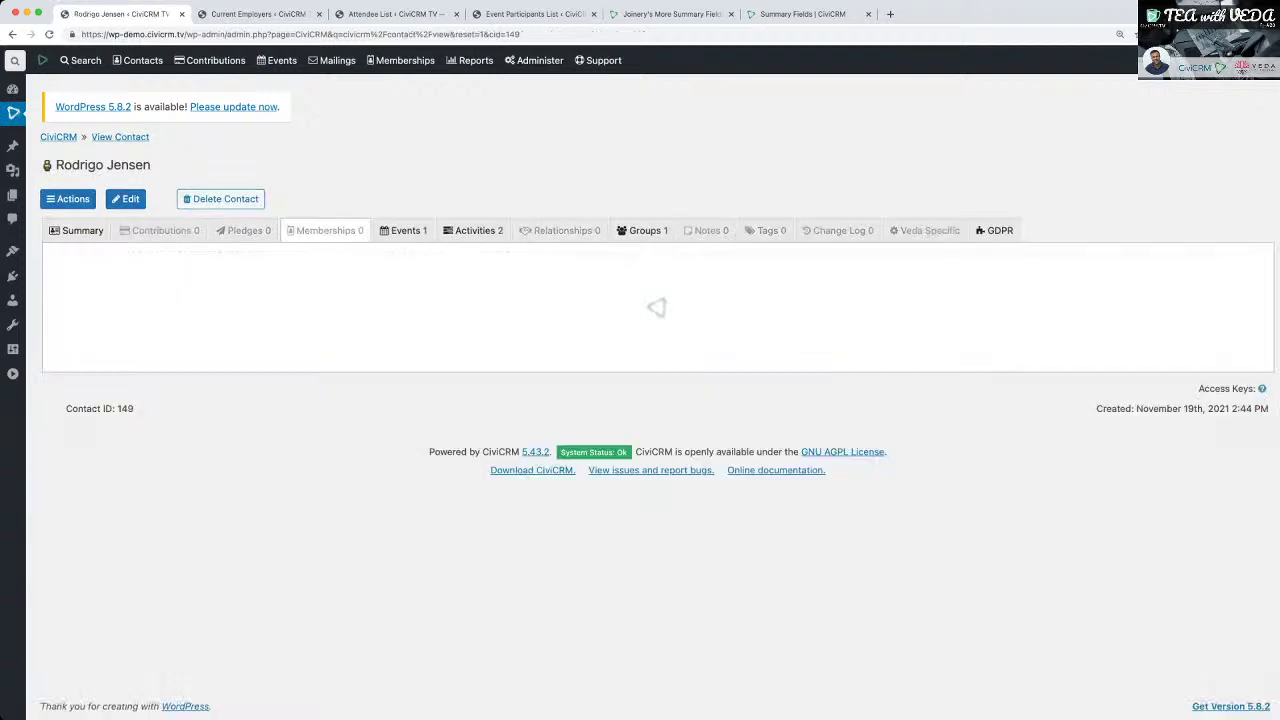
left_click(103, 304)
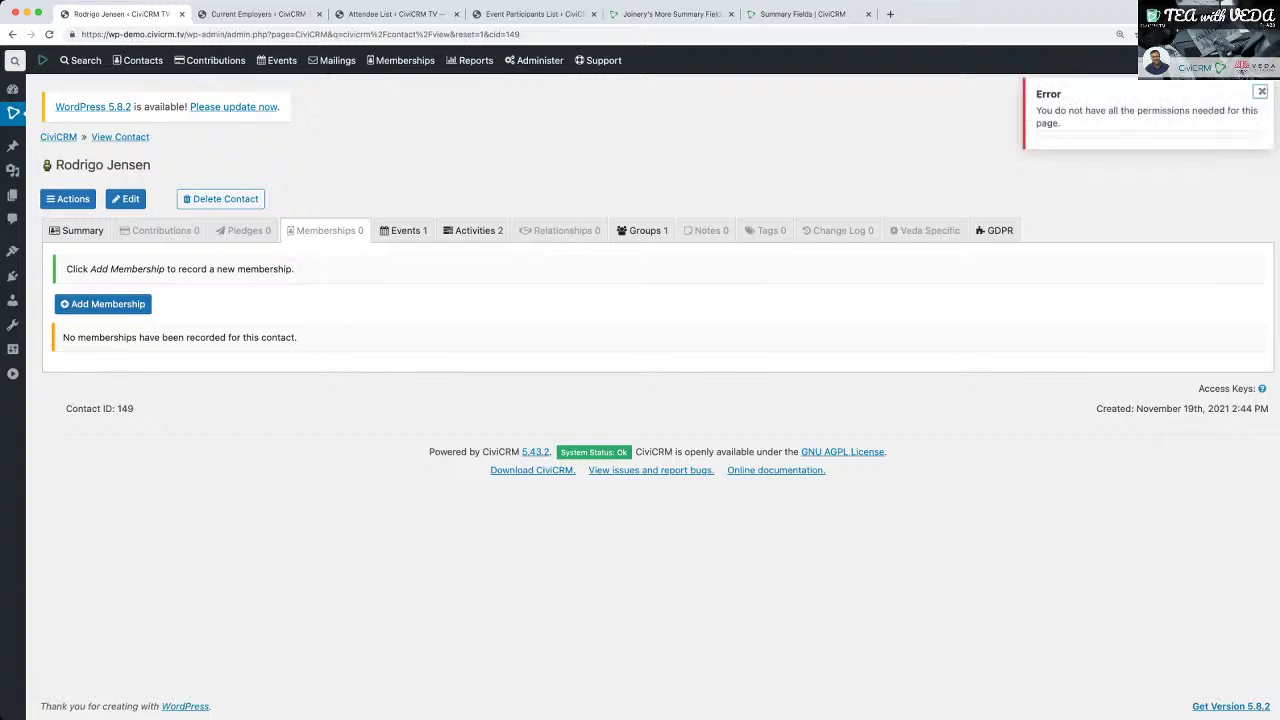
left_click(103, 304)
left_click(1262, 91)
Hide the CiviCRM menu and open the list of all WordPress users.
mouse_move(42, 61)
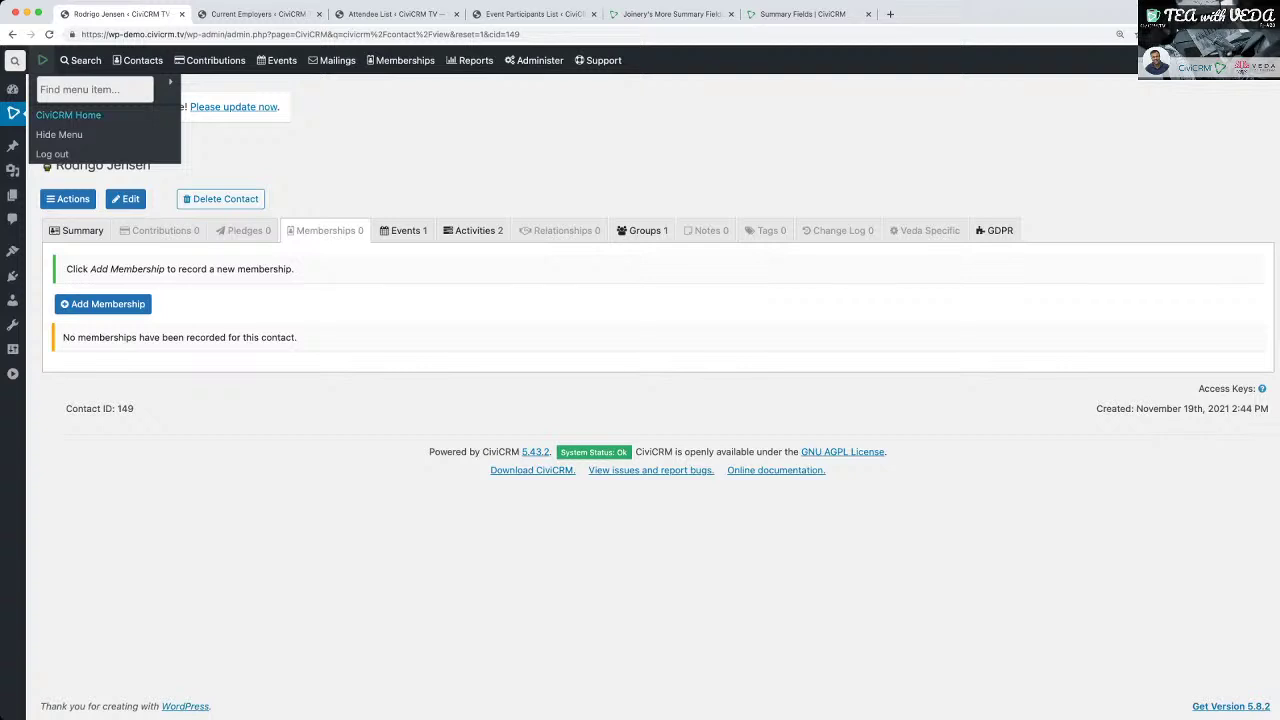
left_click(59, 134)
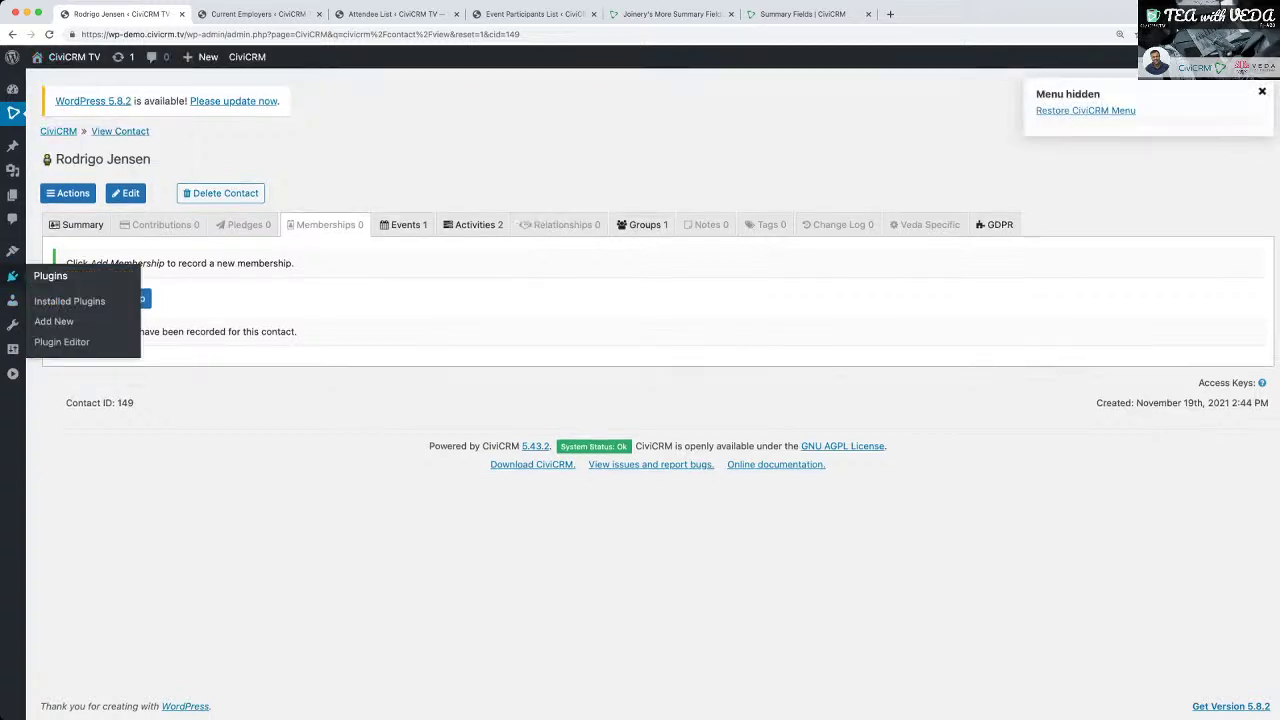
mouse_move(12, 300)
left_click(53, 326)
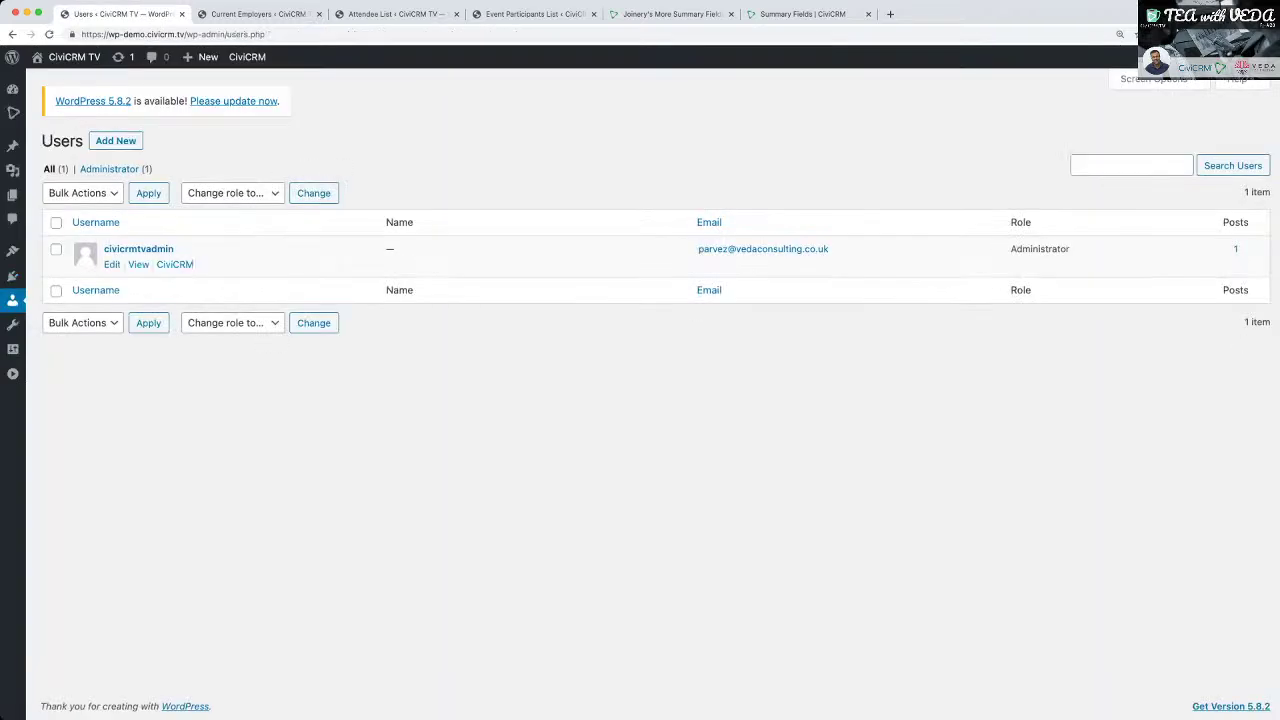
Open the Manage Users page in CiviCRM Admin Utilities.
mouse_move(12, 300)
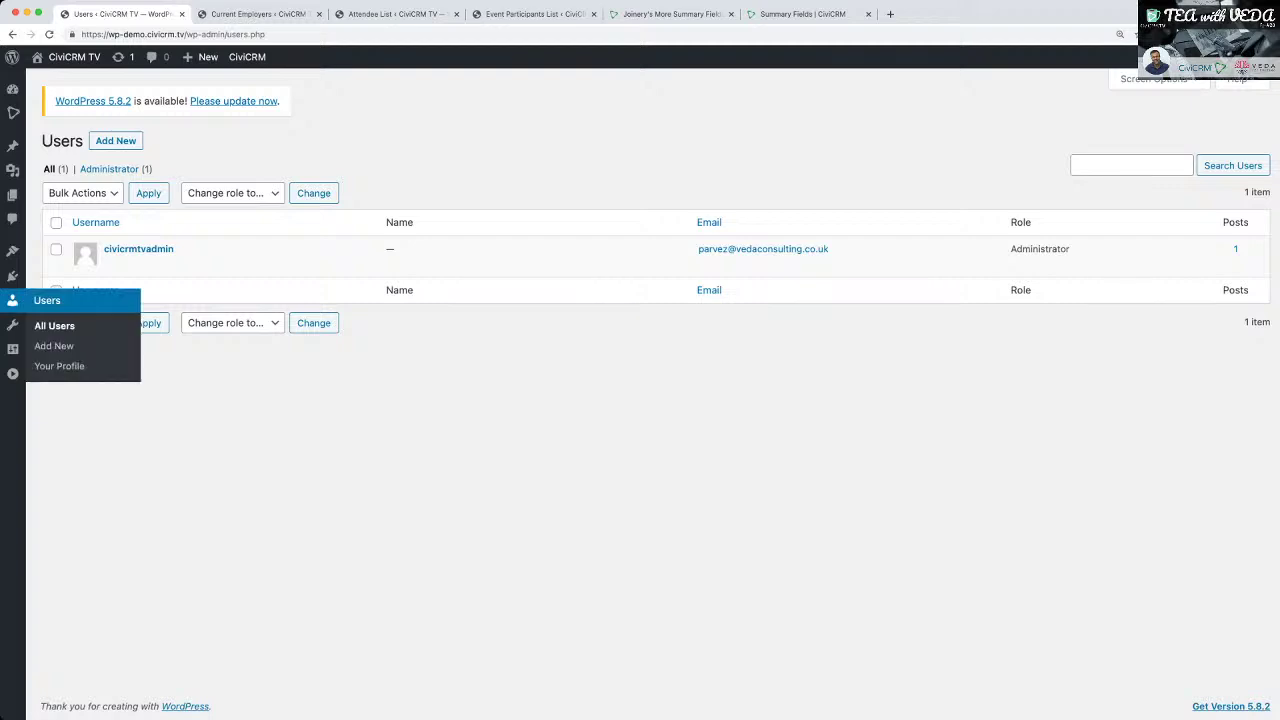
mouse_move(12, 324)
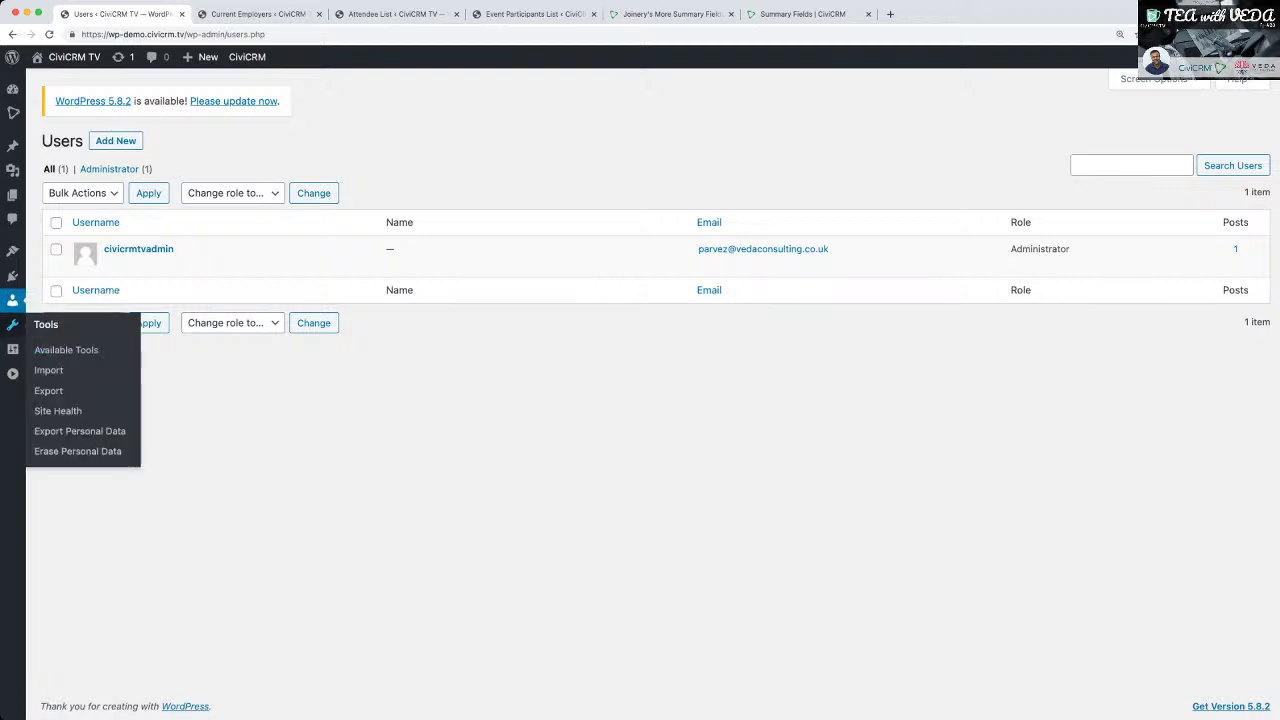
mouse_move(12, 349)
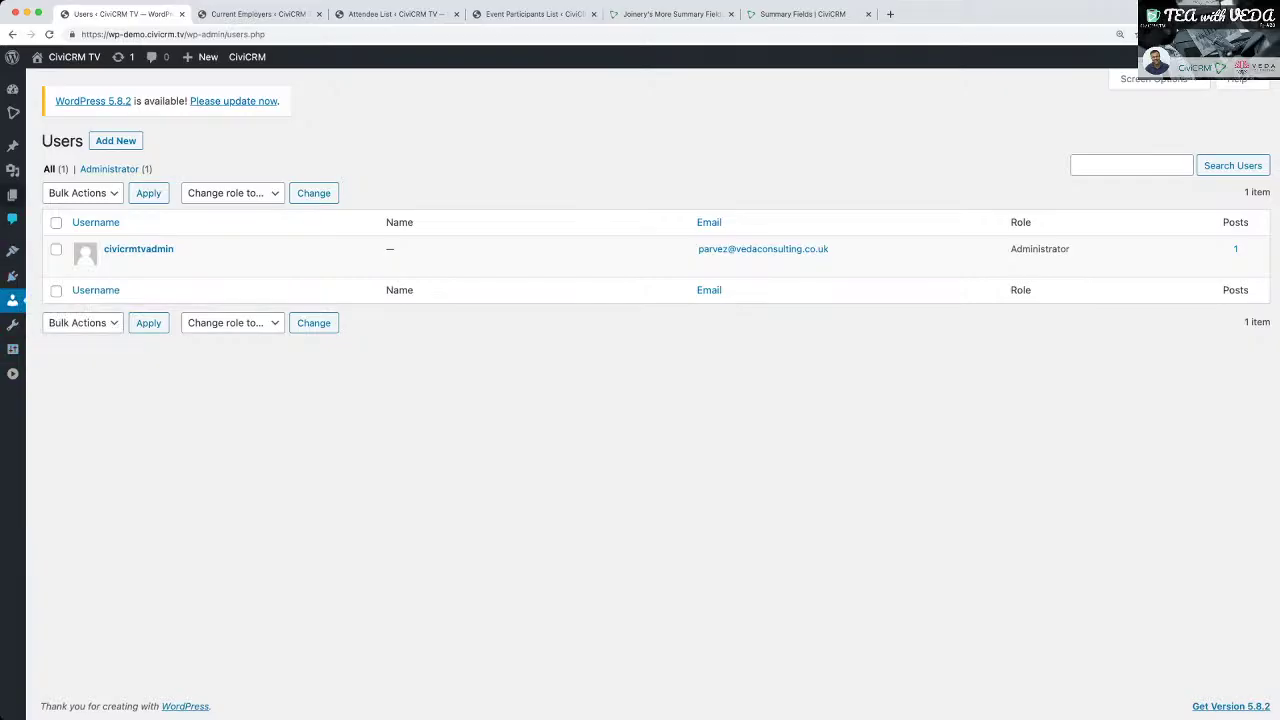
mouse_move(12, 146)
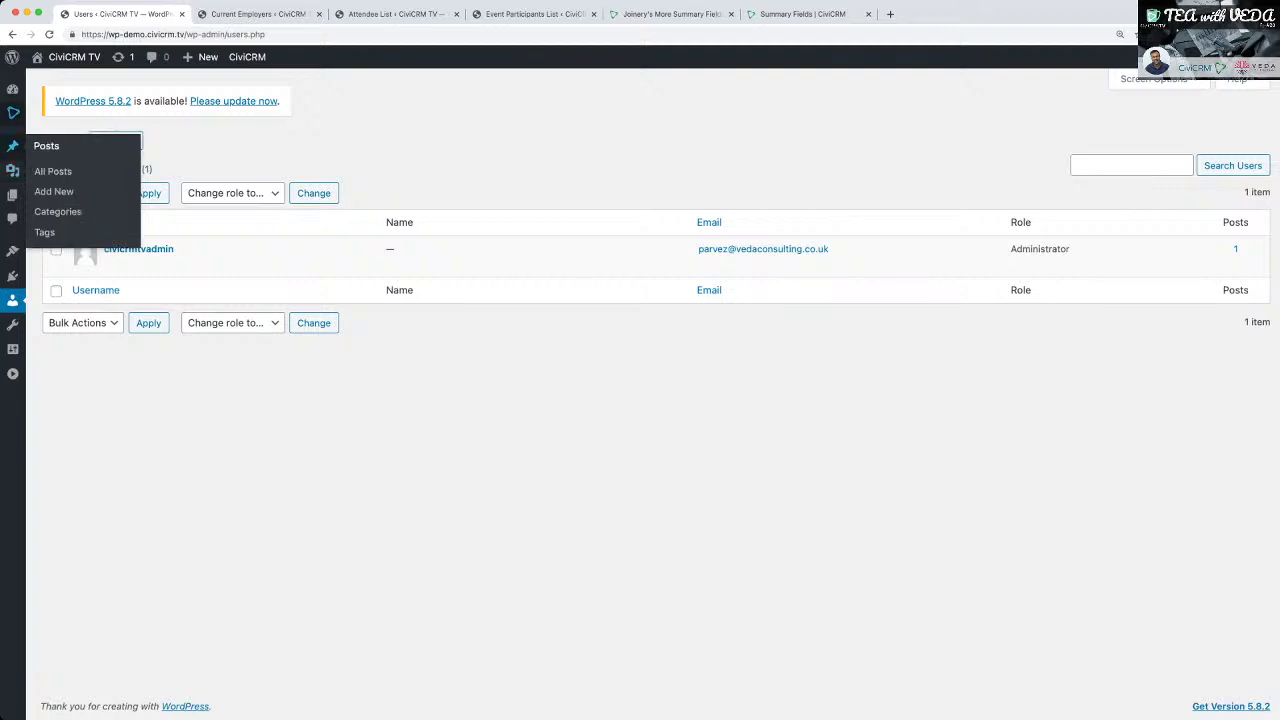
mouse_move(13, 113)
left_click(65, 179)
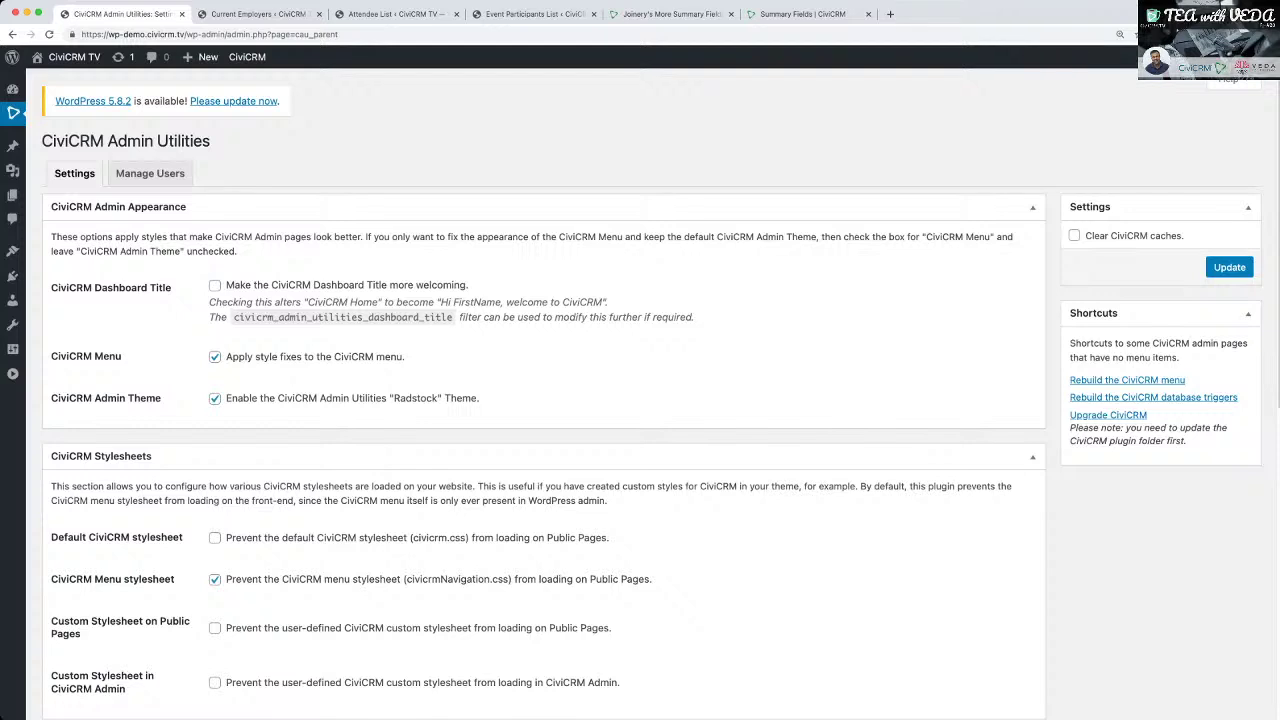
left_click(150, 173)
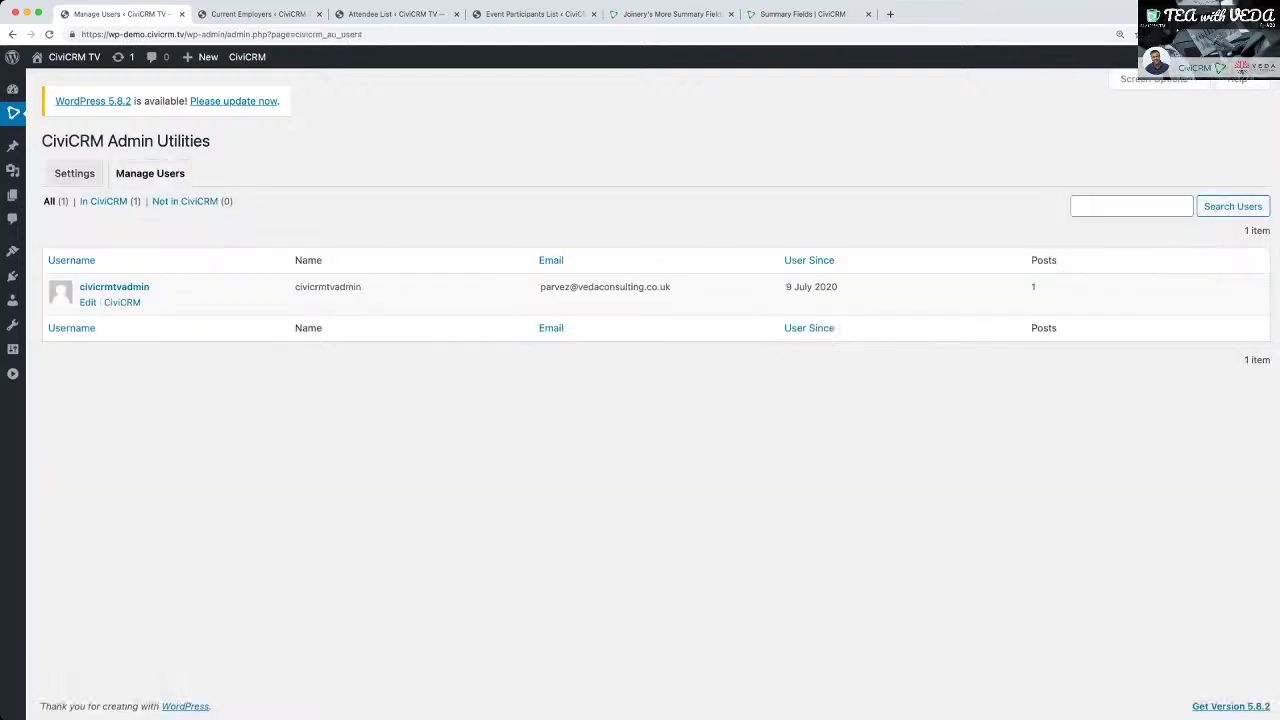
Open the civicrmtvadmin user's profile for editing and look through its settings for roles or permissions.
left_click(88, 302)
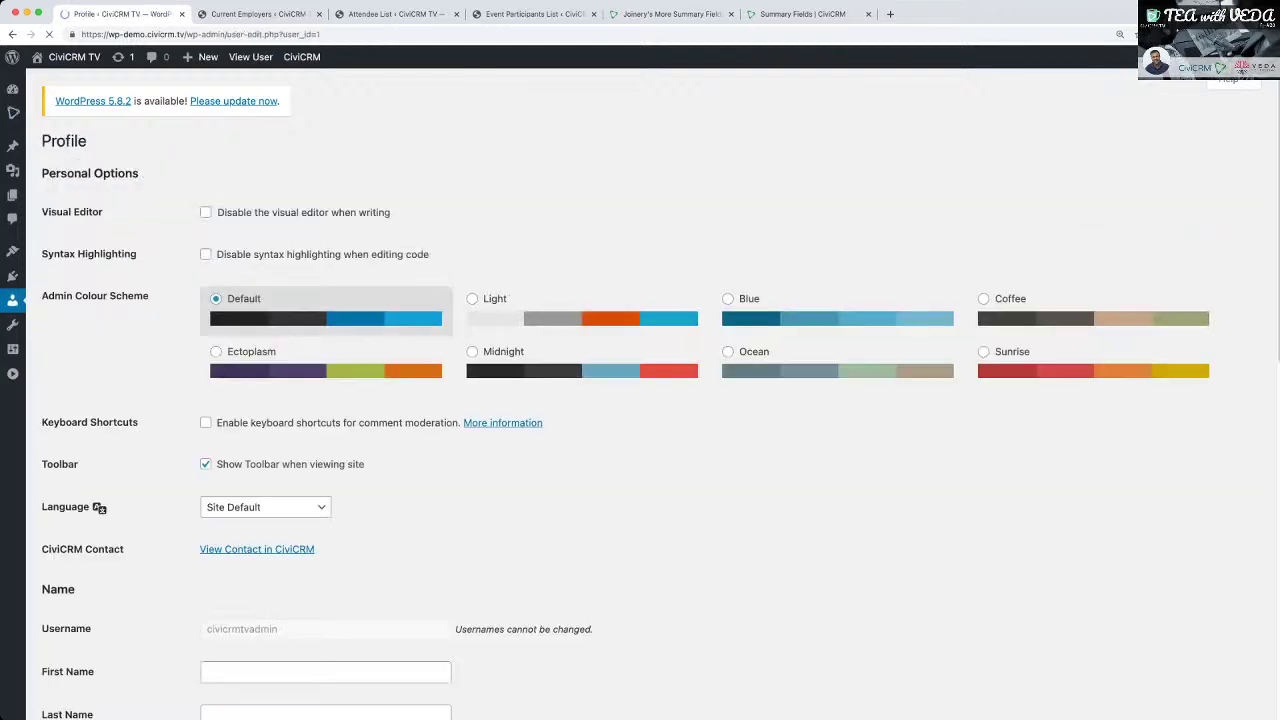
scroll(640, 400, "down", 15)
scroll(640, 400, "up", 5)
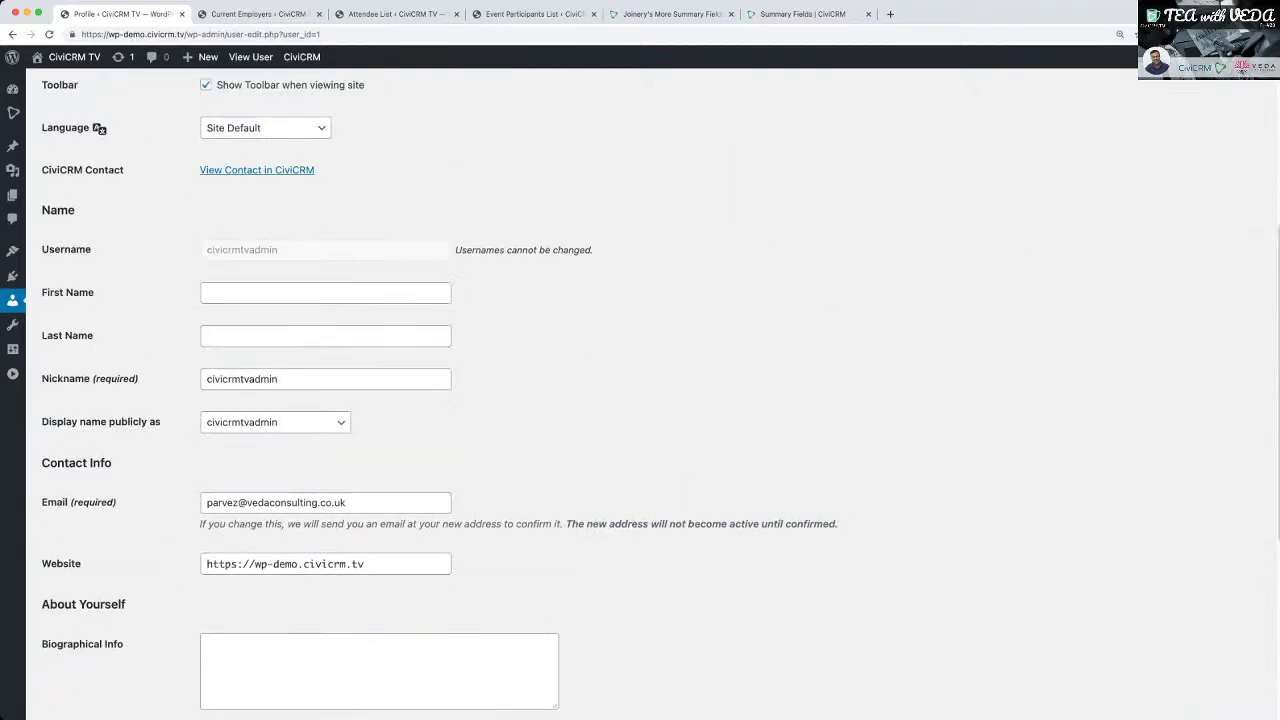
scroll(640, 400, "up", 4)
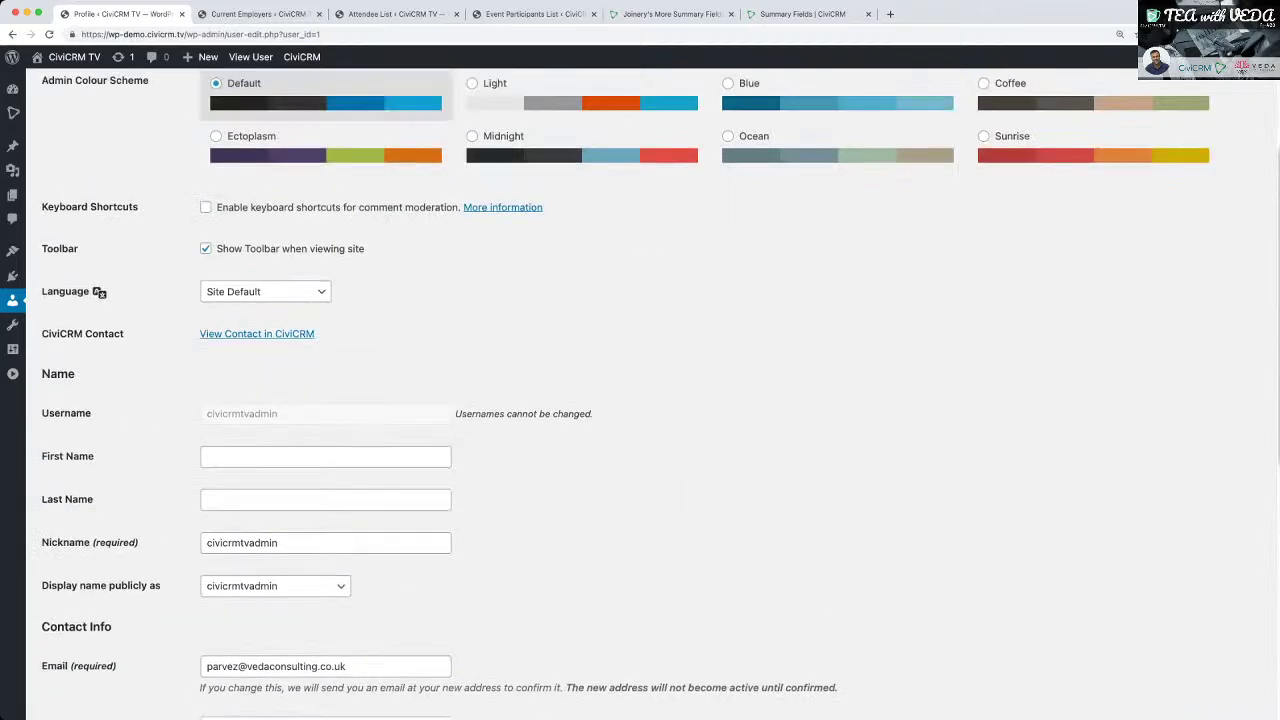
scroll(640, 400, "up", 1)
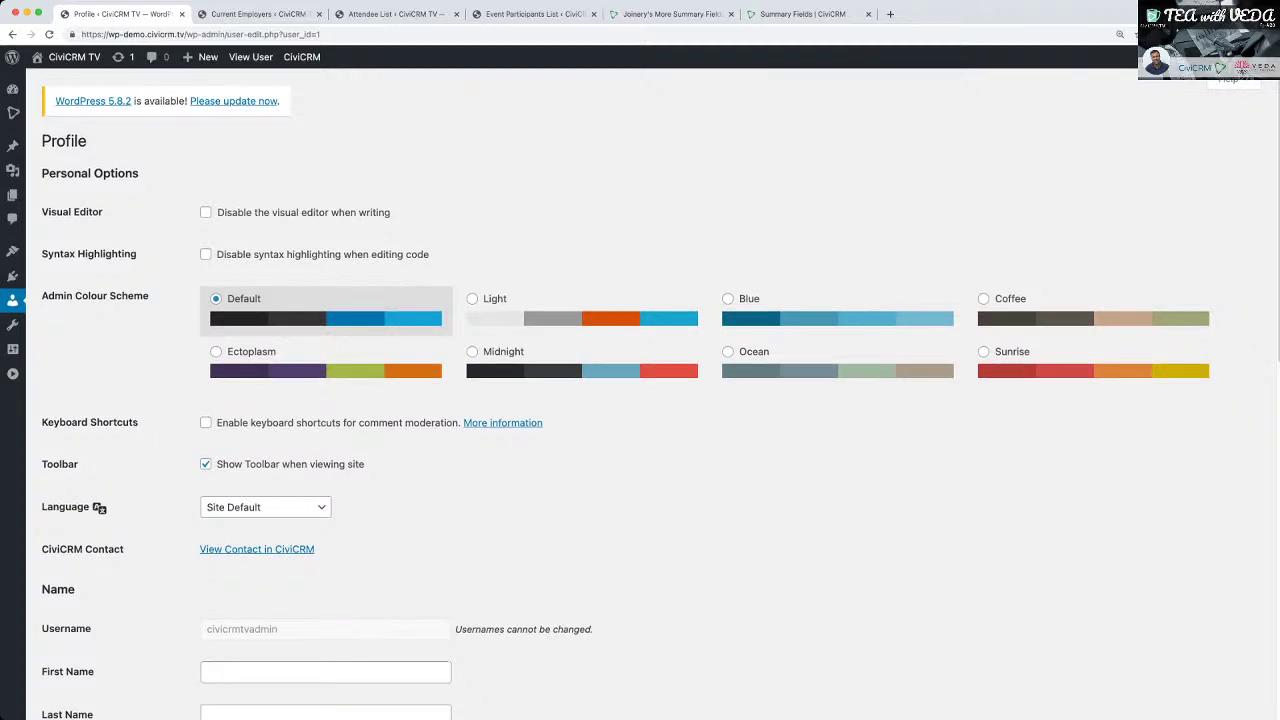
scroll(640, 400, "down", 10)
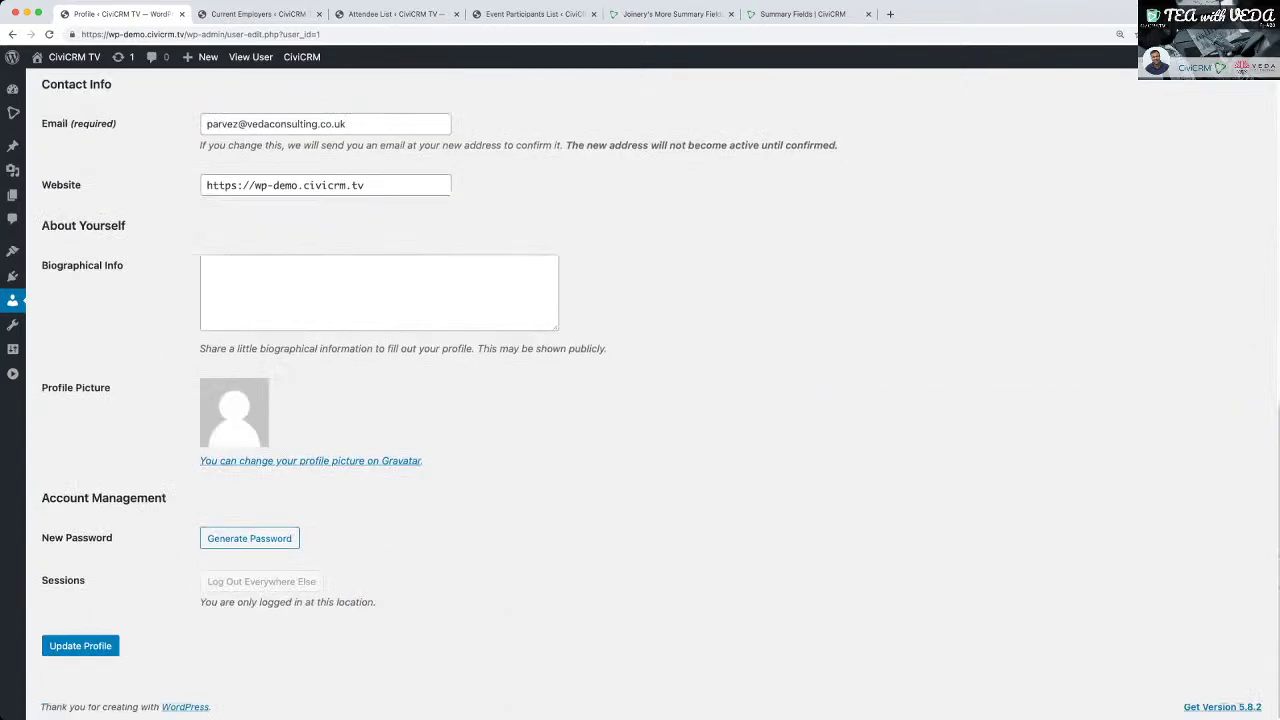
scroll(640, 400, "up", 10)
Return to CiviCRM Home and open the Permissions (Access Control) page.
mouse_move(301, 57)
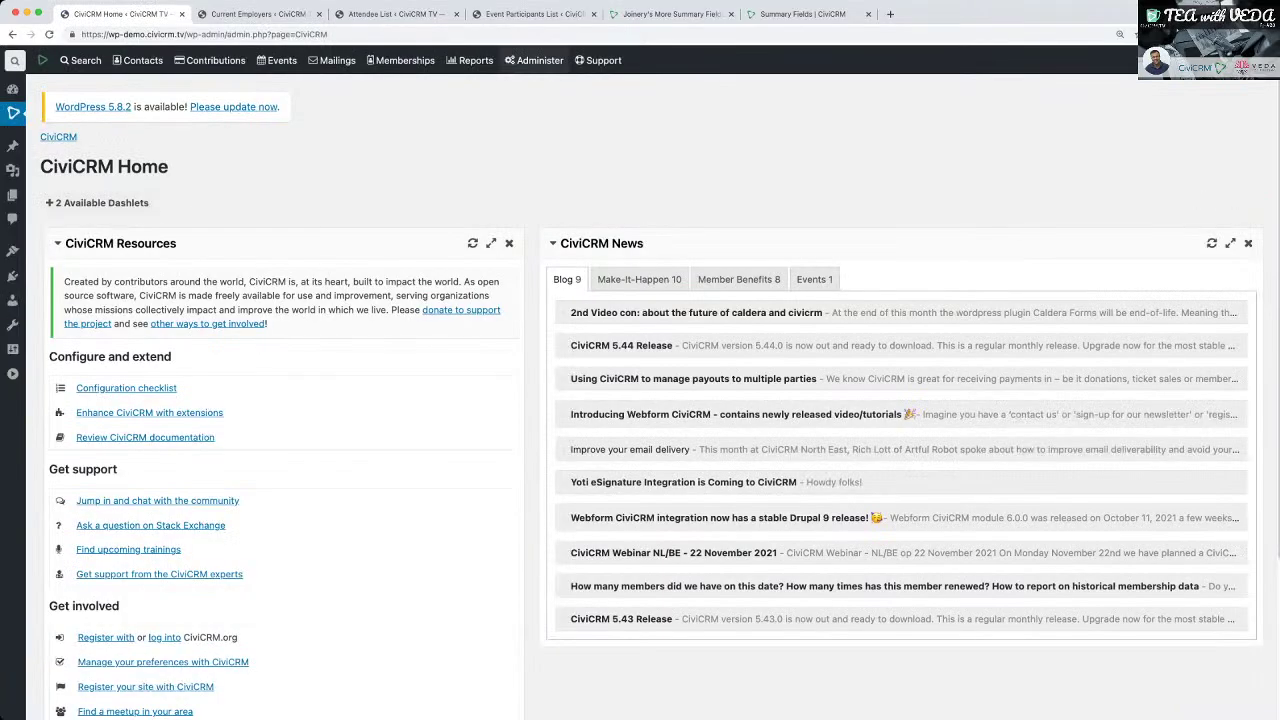
mouse_move(535, 60)
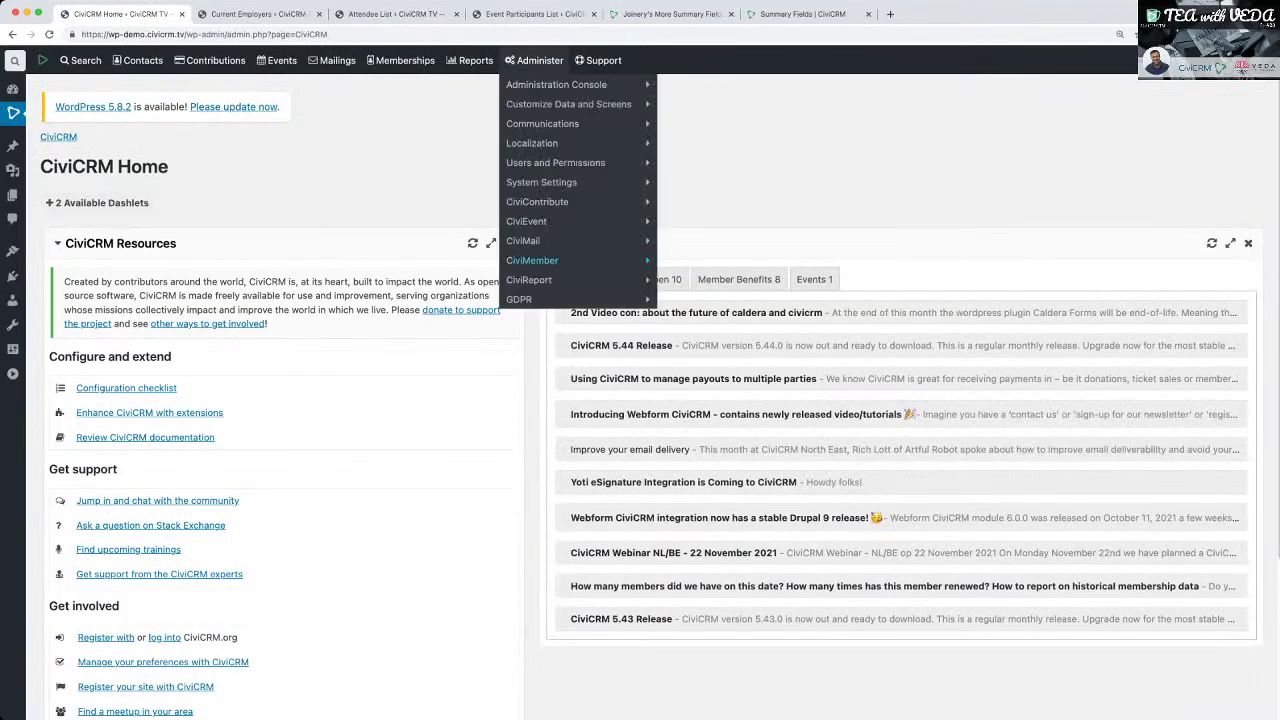
mouse_move(560, 280)
mouse_move(541, 182)
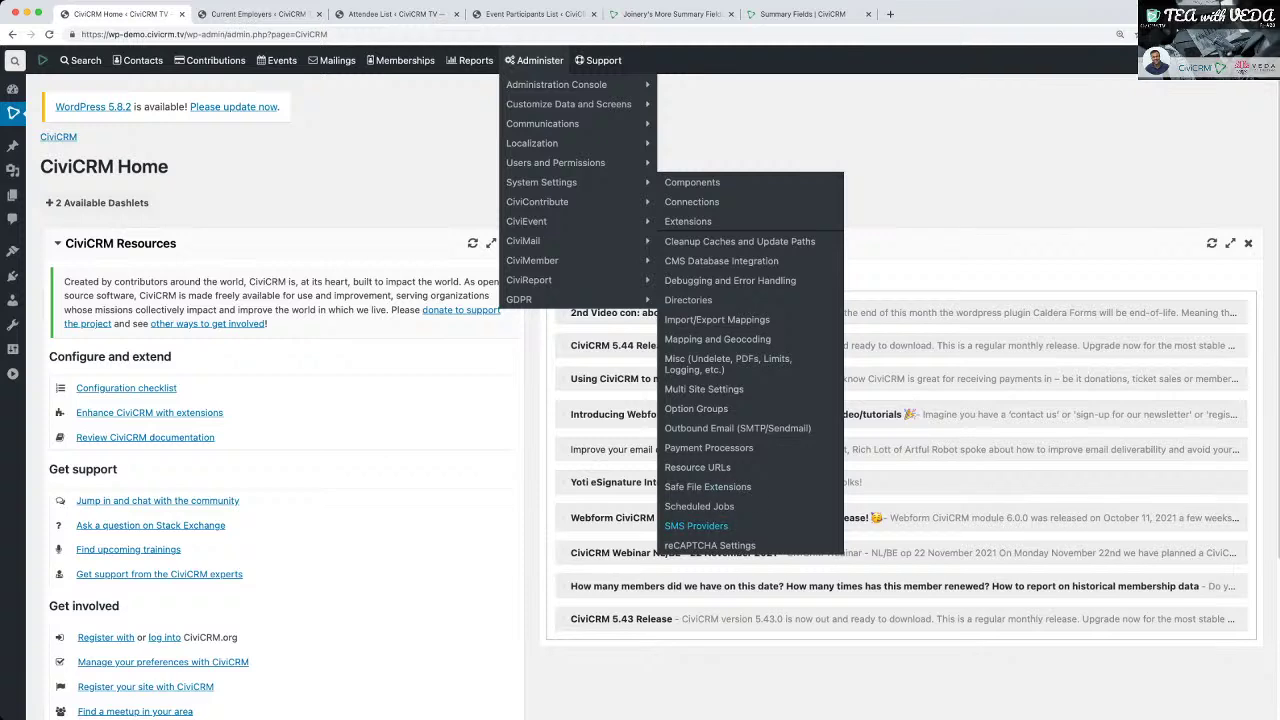
mouse_move(555, 162)
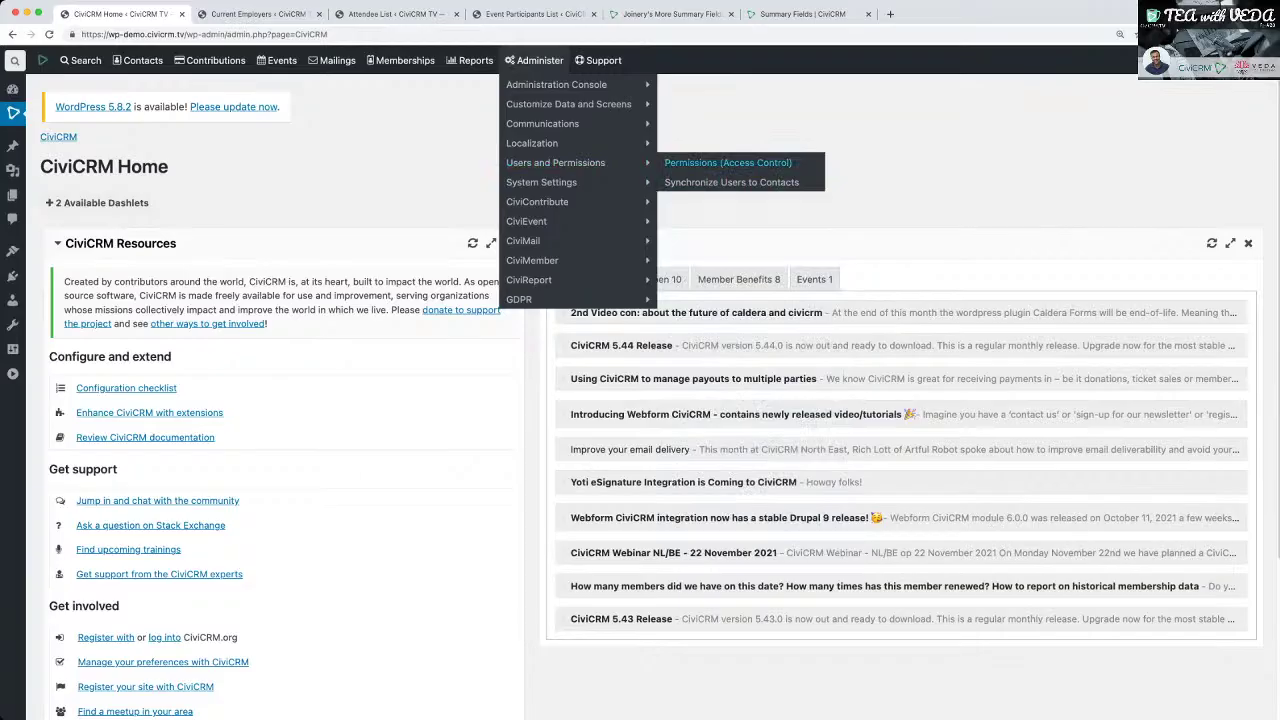
left_click(727, 162)
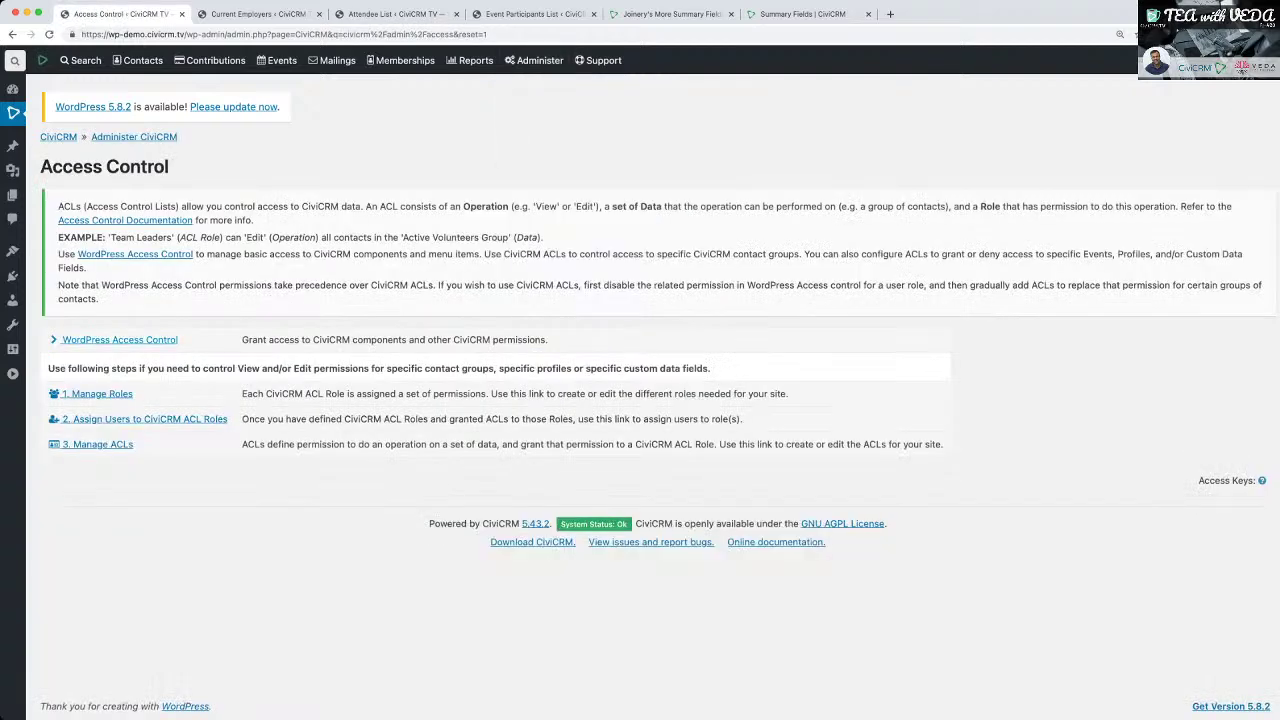
Open WordPress Access Control in a new browser tab and examine the CiviCRM permissions for each role.
left_click(120, 339, "super")
left_click(255, 14)
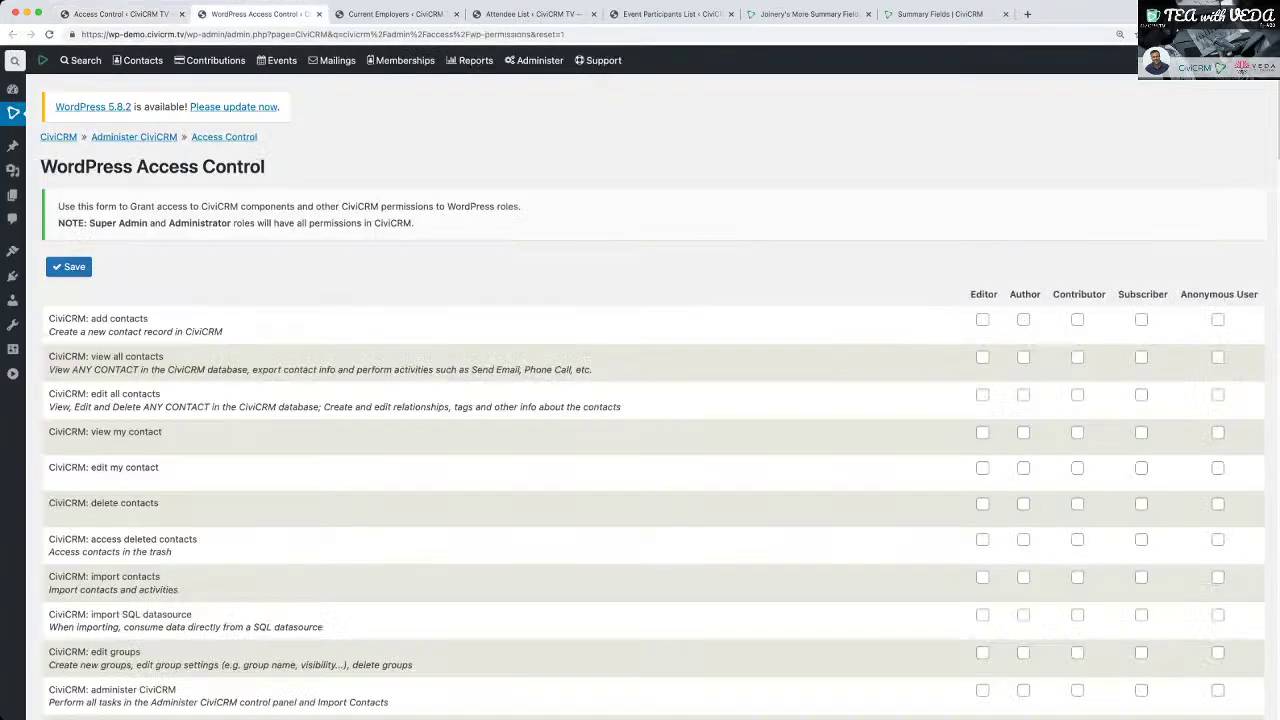
scroll(654, 396, "down", 3)
scroll(654, 396, "down", 10)
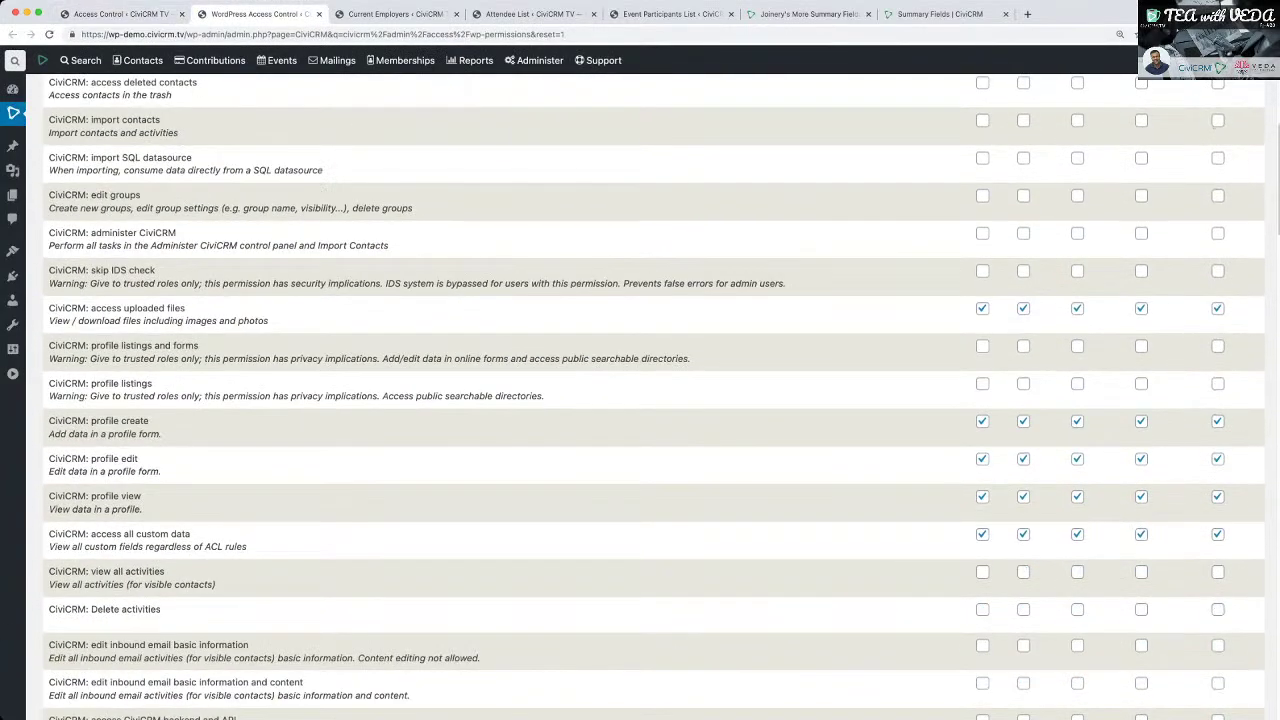
scroll(654, 396, "down", 20)
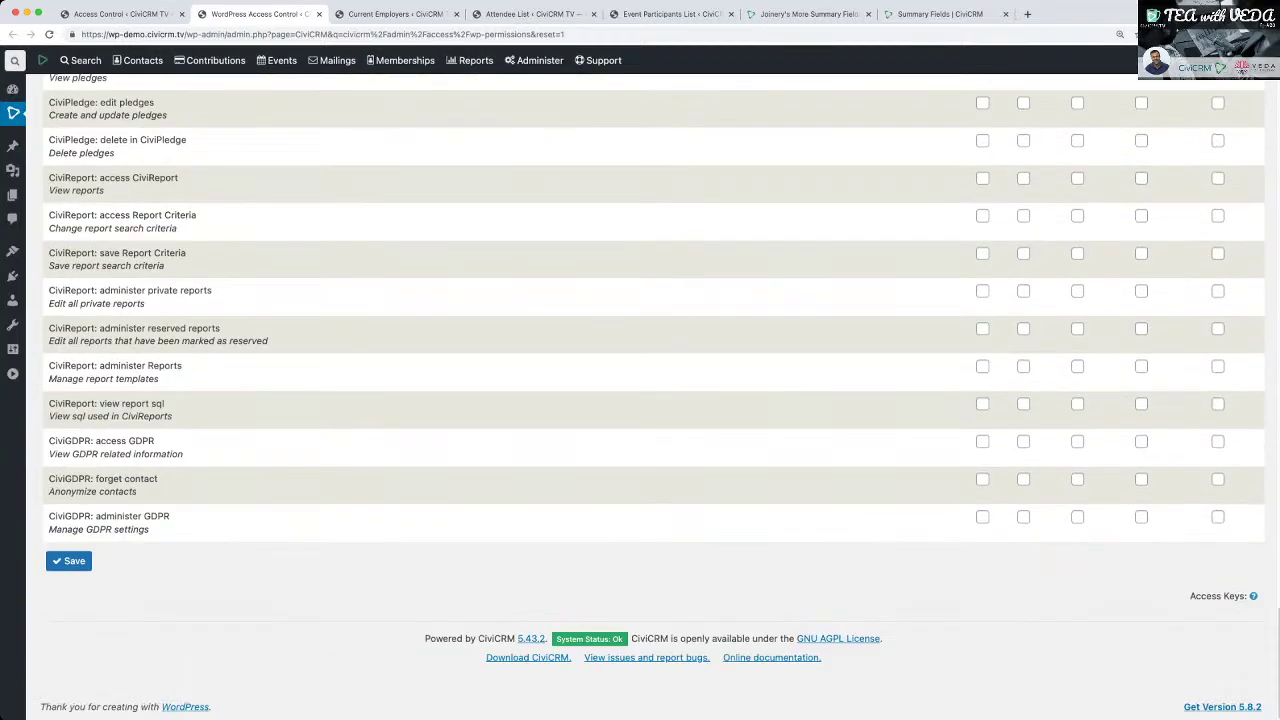
scroll(654, 396, "up", 20)
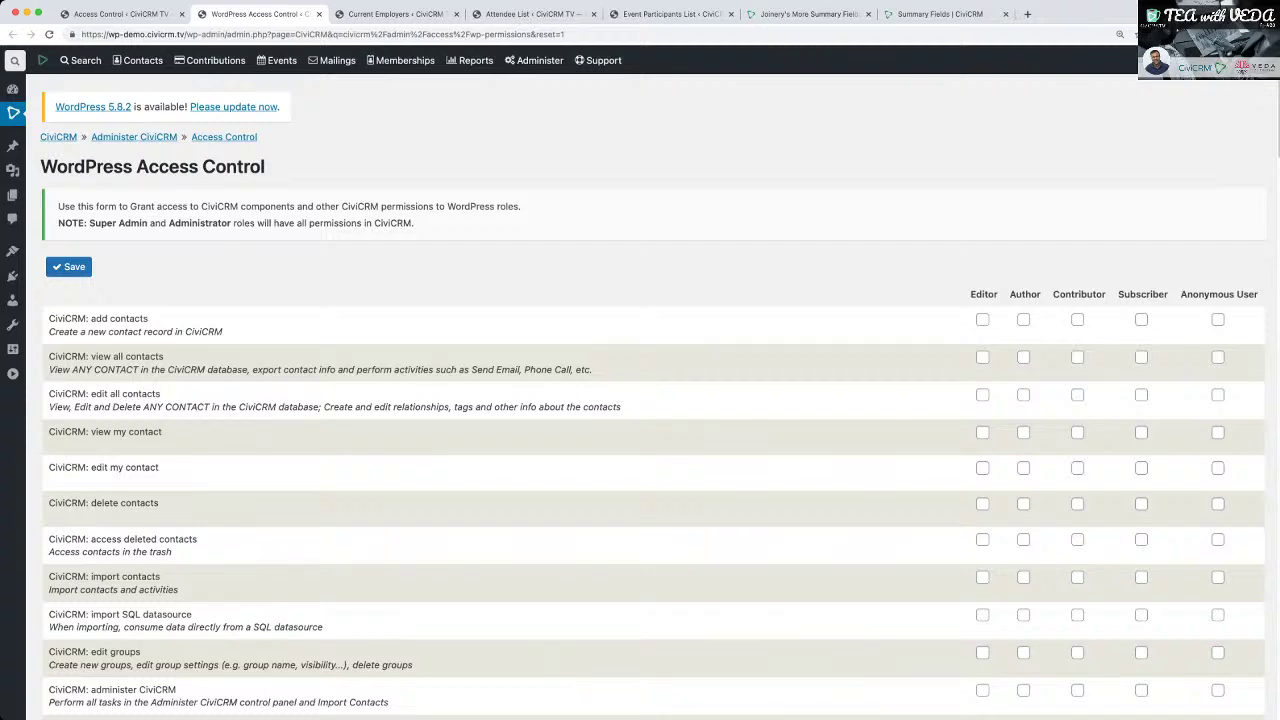
Open the Permissions (Access Control) page in another browser tab, keeping WordPress Access Control open.
key("ctrl+Tab")
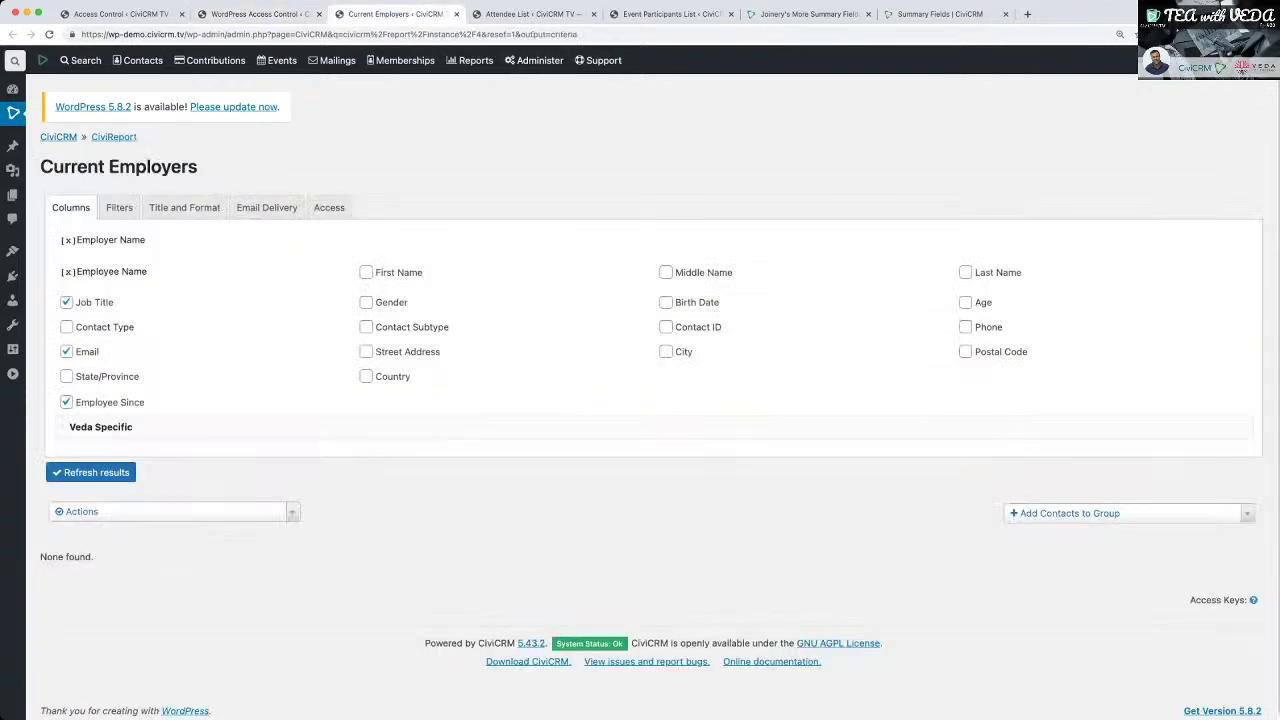
key("ctrl+shift+Tab")
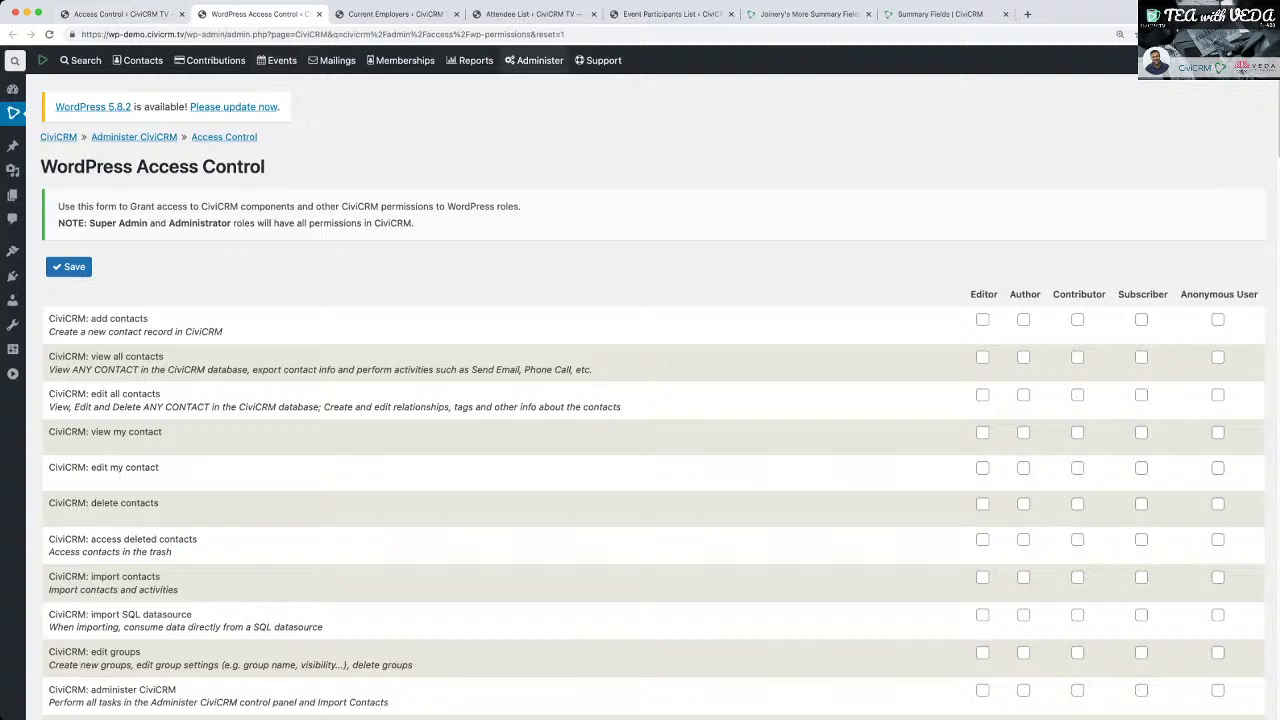
left_click(535, 60)
mouse_move(560, 183)
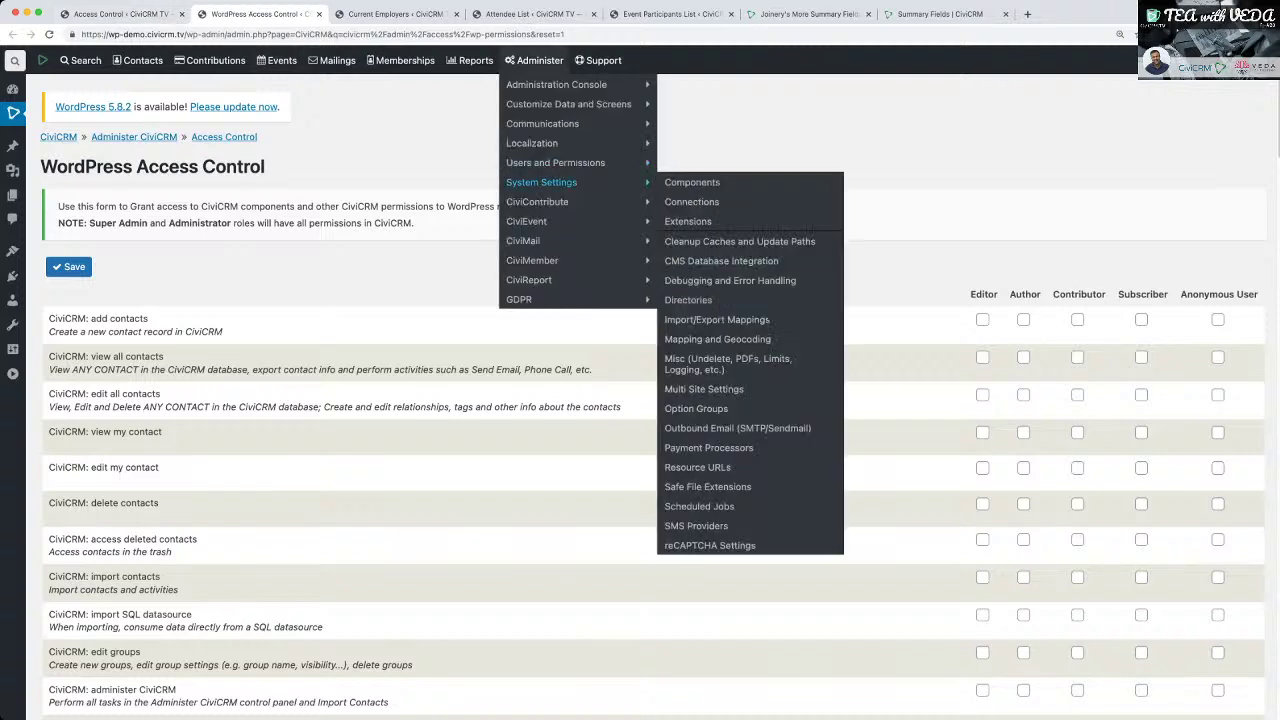
mouse_move(568, 104)
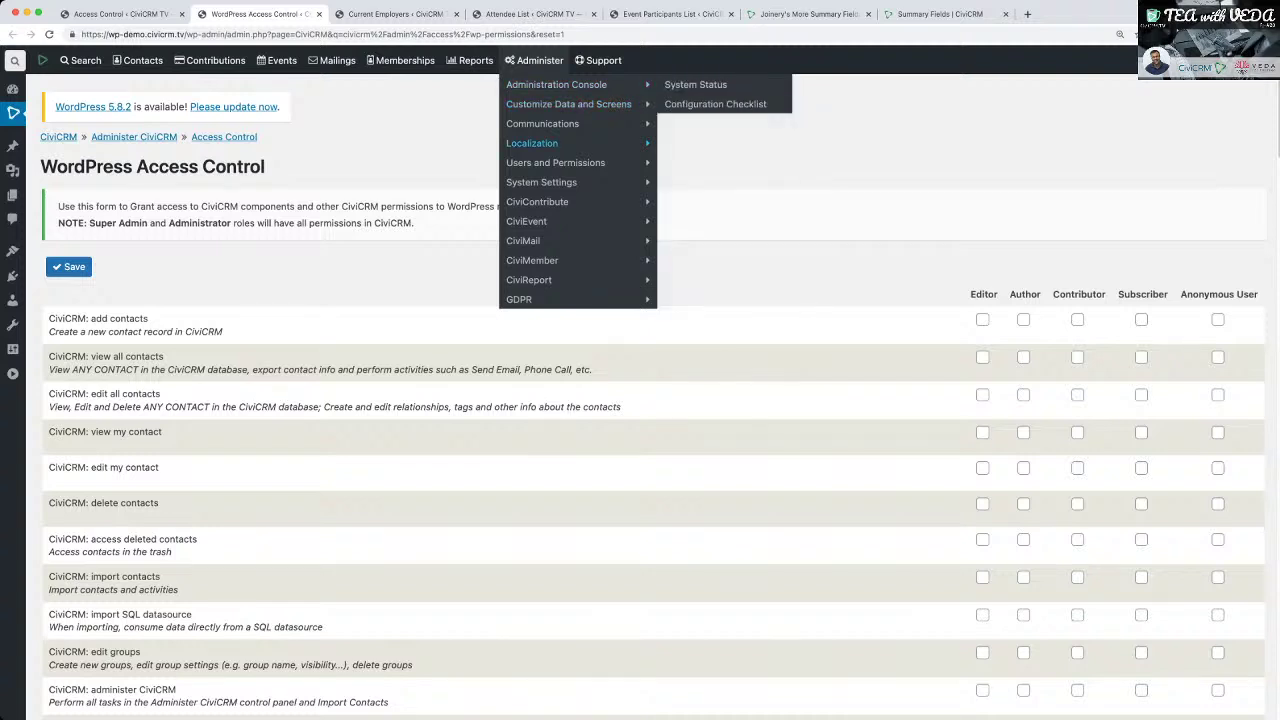
mouse_move(540, 143)
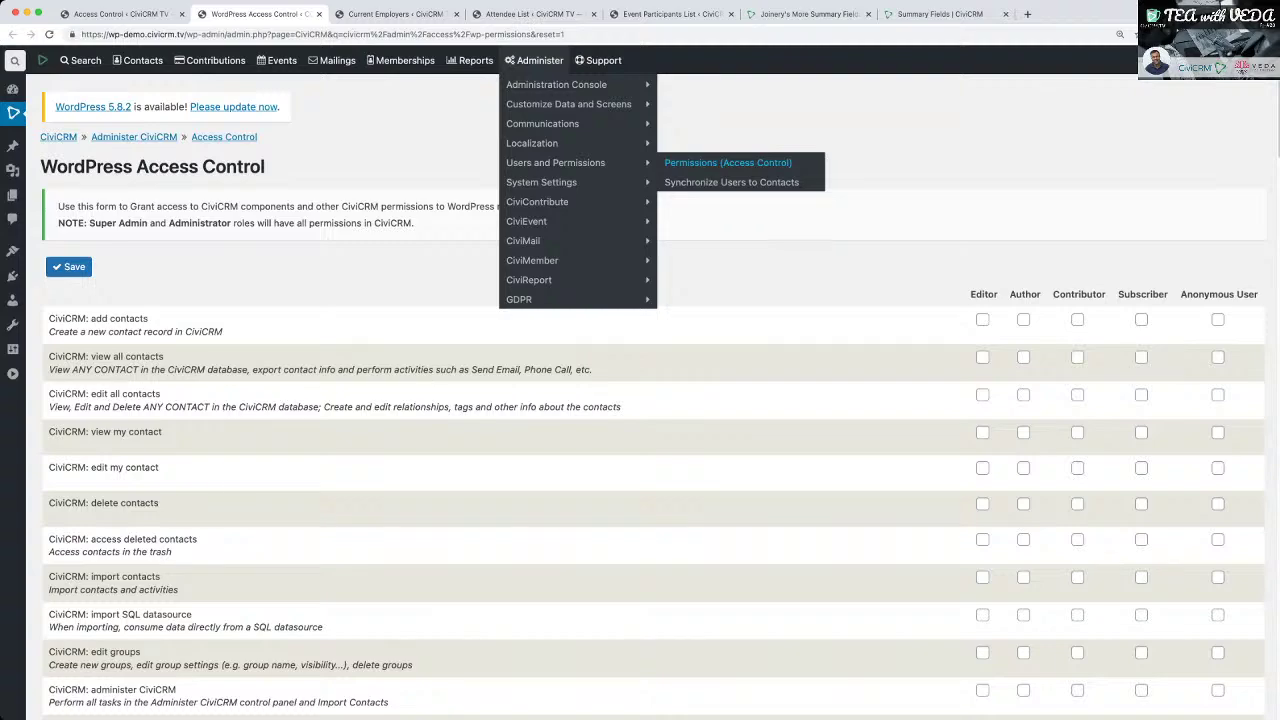
left_click(727, 162, "super")
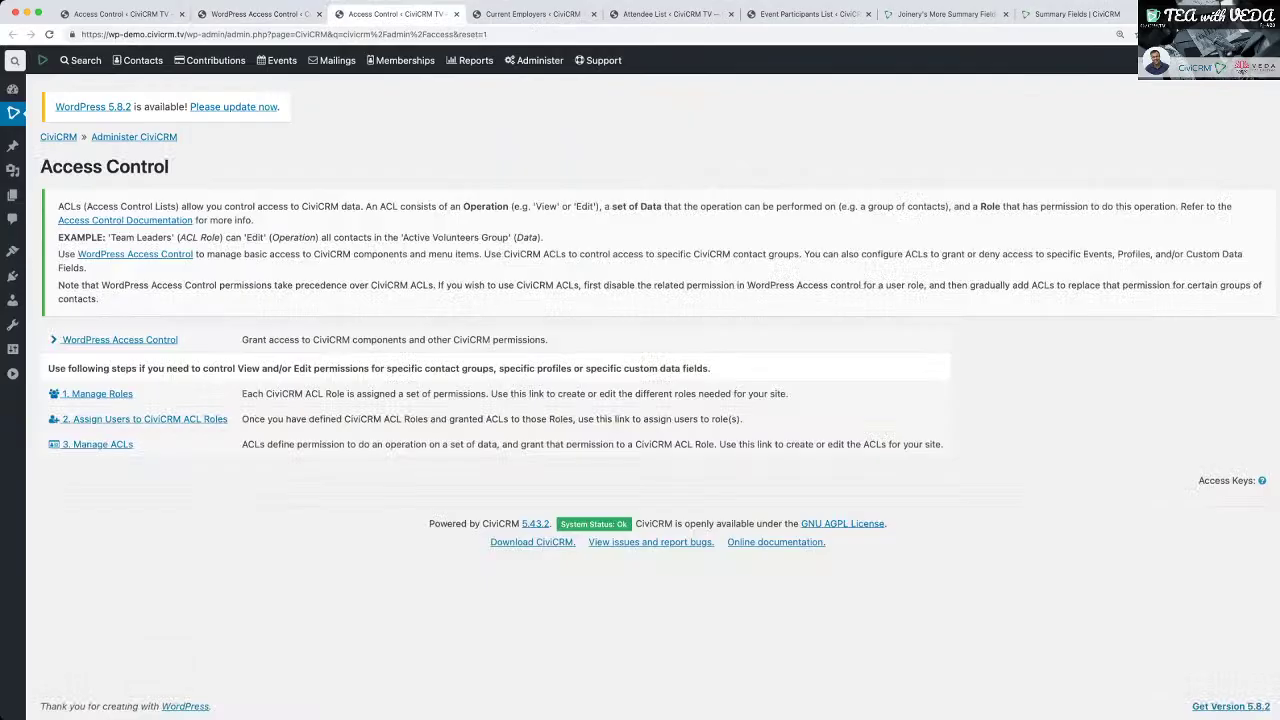
Review the Administrator role's settings in Manage ACL Roles, save the role and return to the Access Control page.
left_click(97, 393)
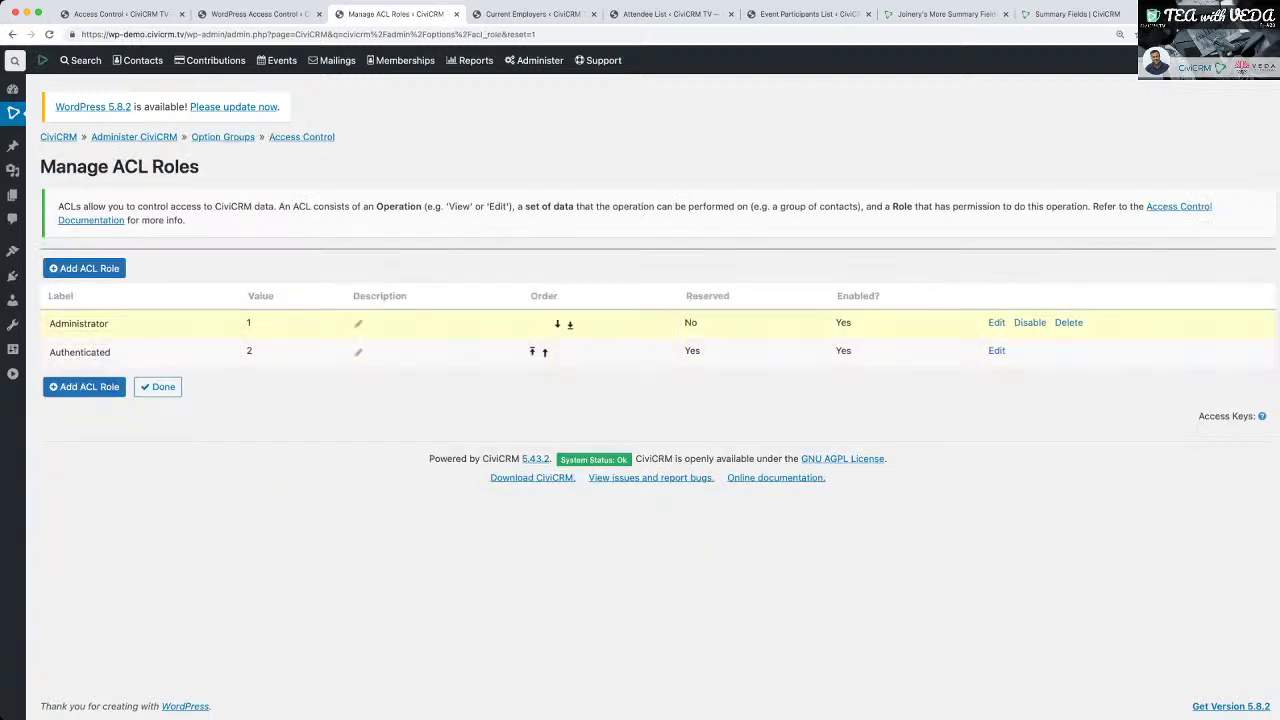
left_click(996, 322)
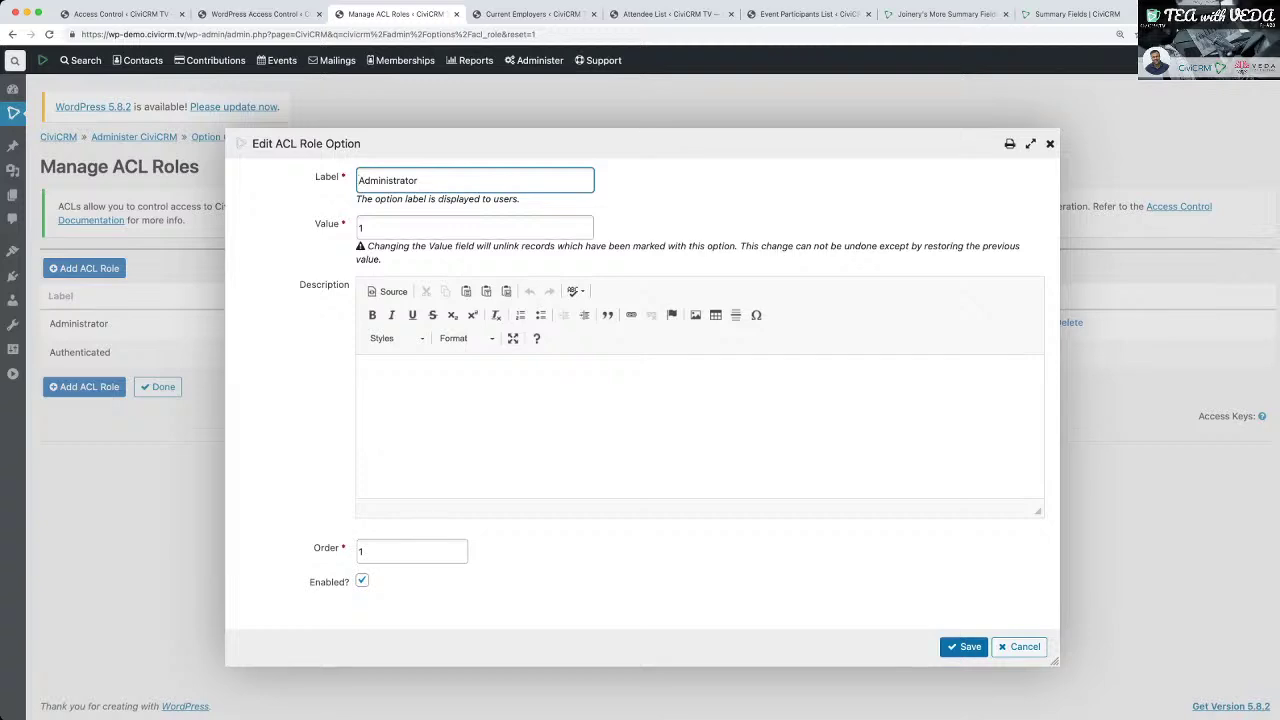
left_click(966, 646)
key("super+bracketleft")
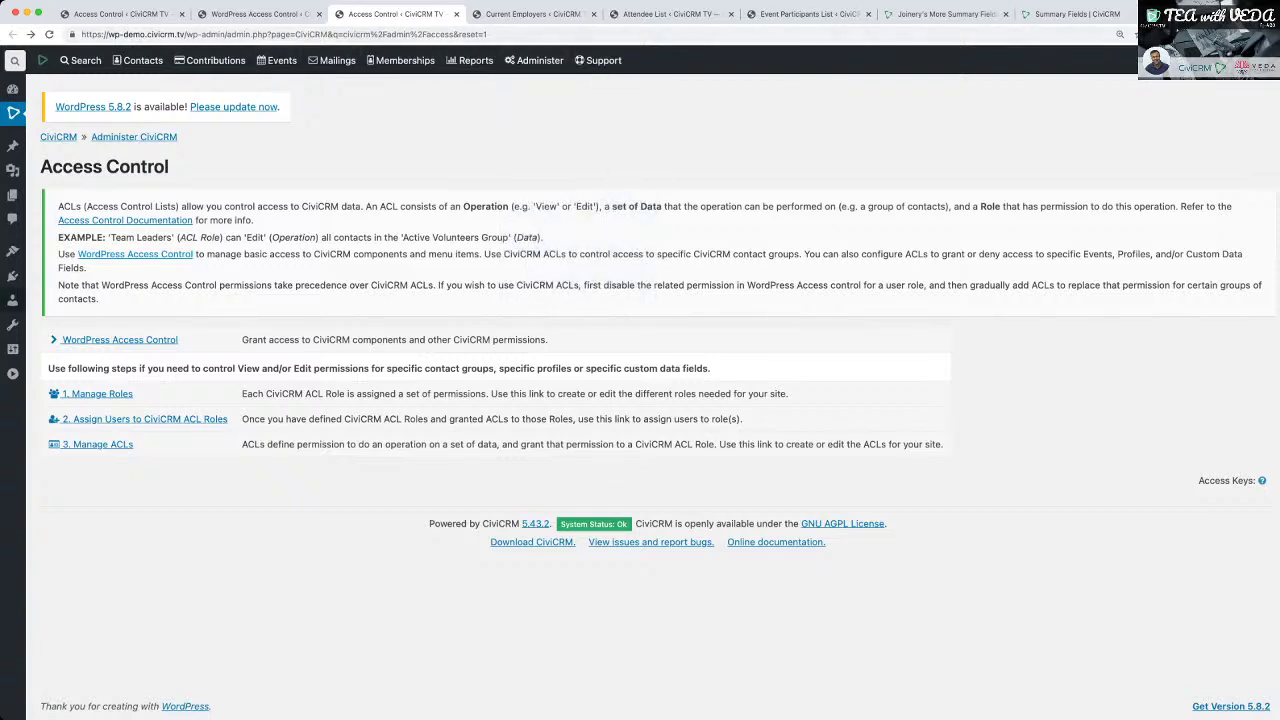
Open the administrator account's profile from the WordPress user list and examine its settings for role or permission options.
mouse_move(12, 300)
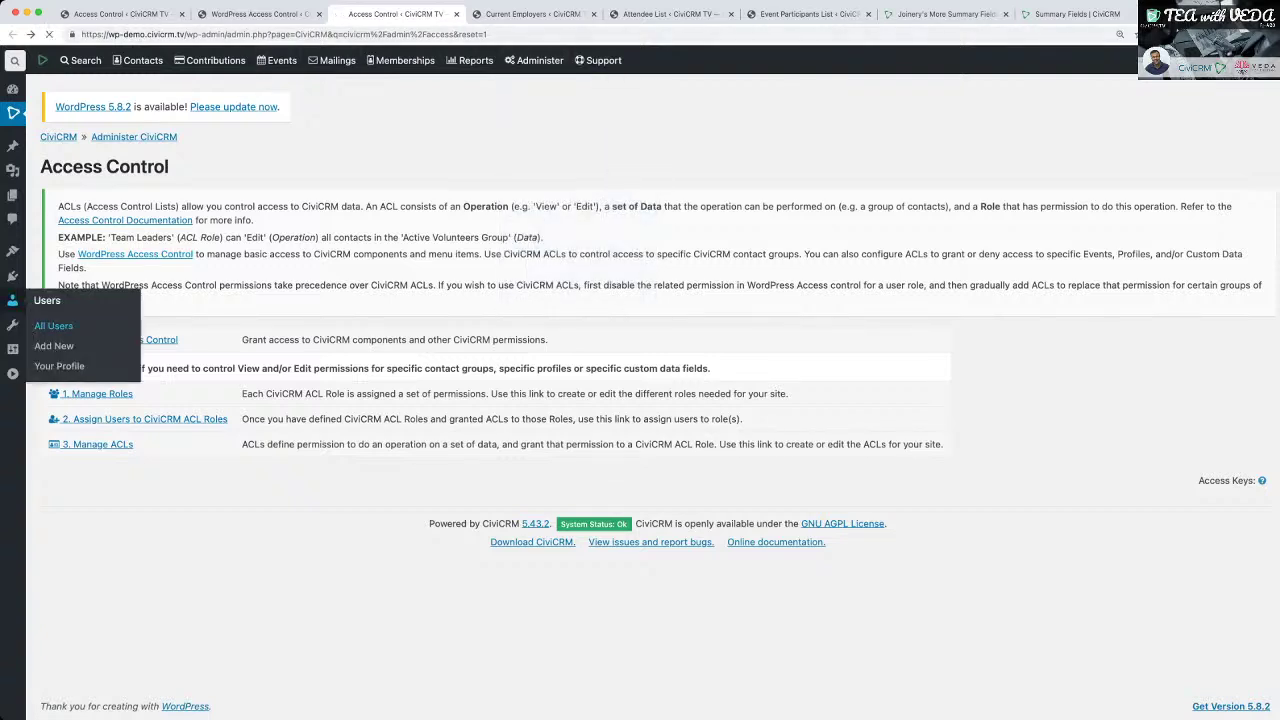
left_click(53, 326)
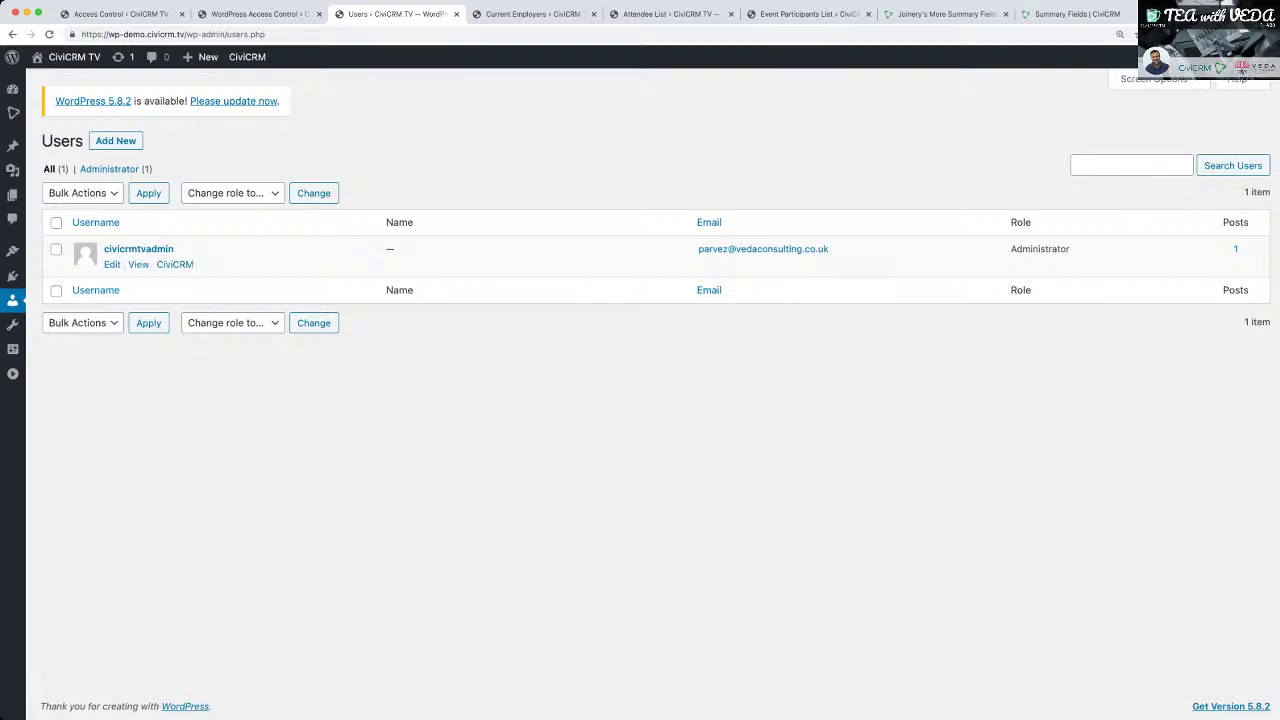
left_click(112, 264)
scroll(640, 400, "down", 2)
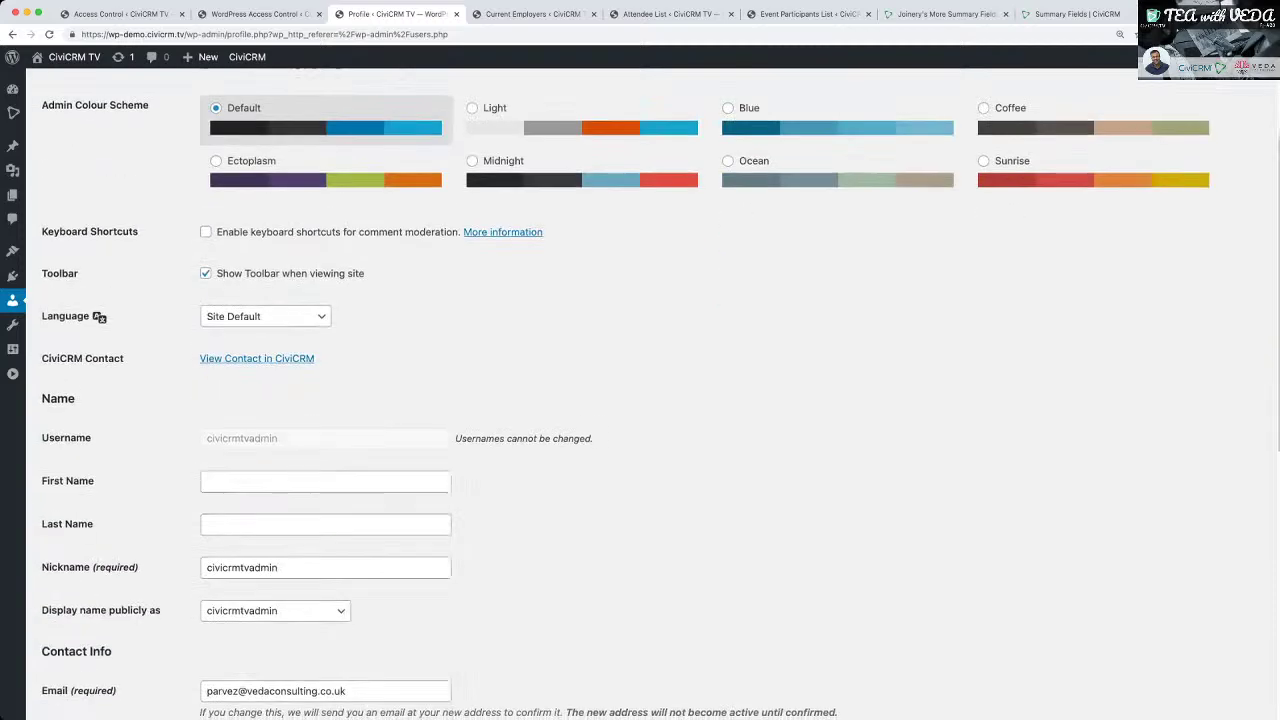
scroll(640, 400, "down", 2)
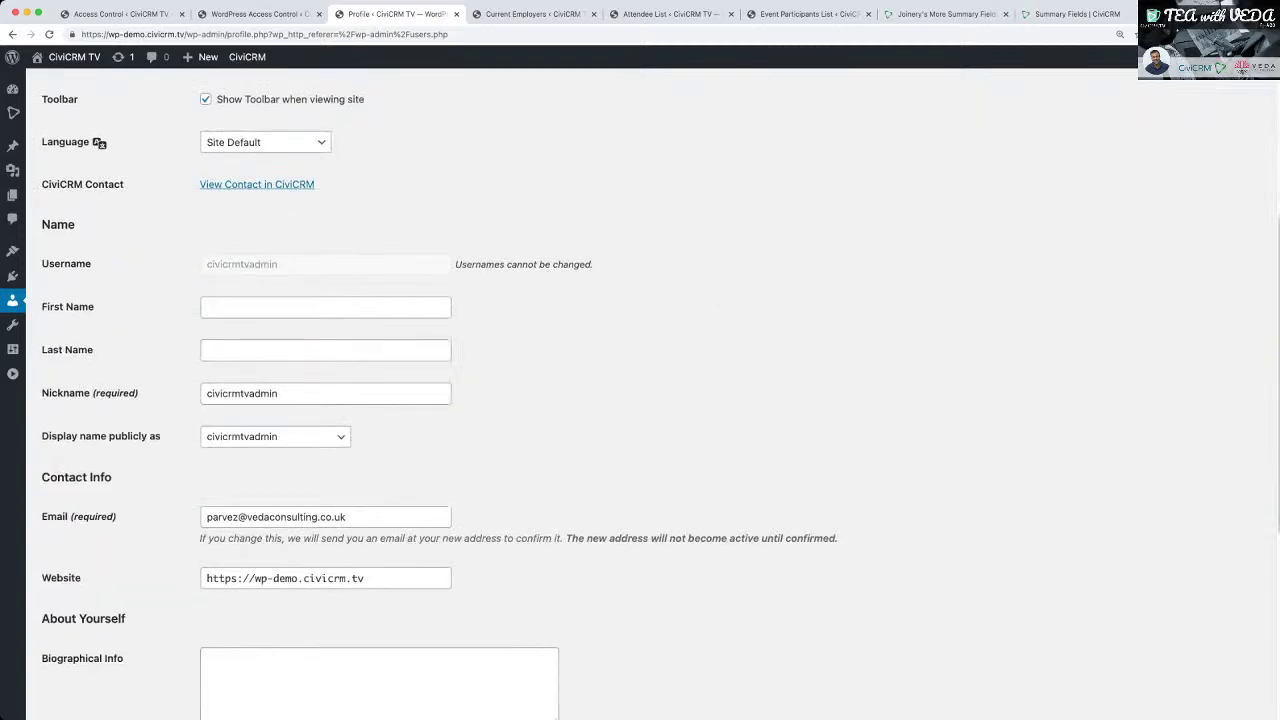
scroll(640, 400, "down", 5)
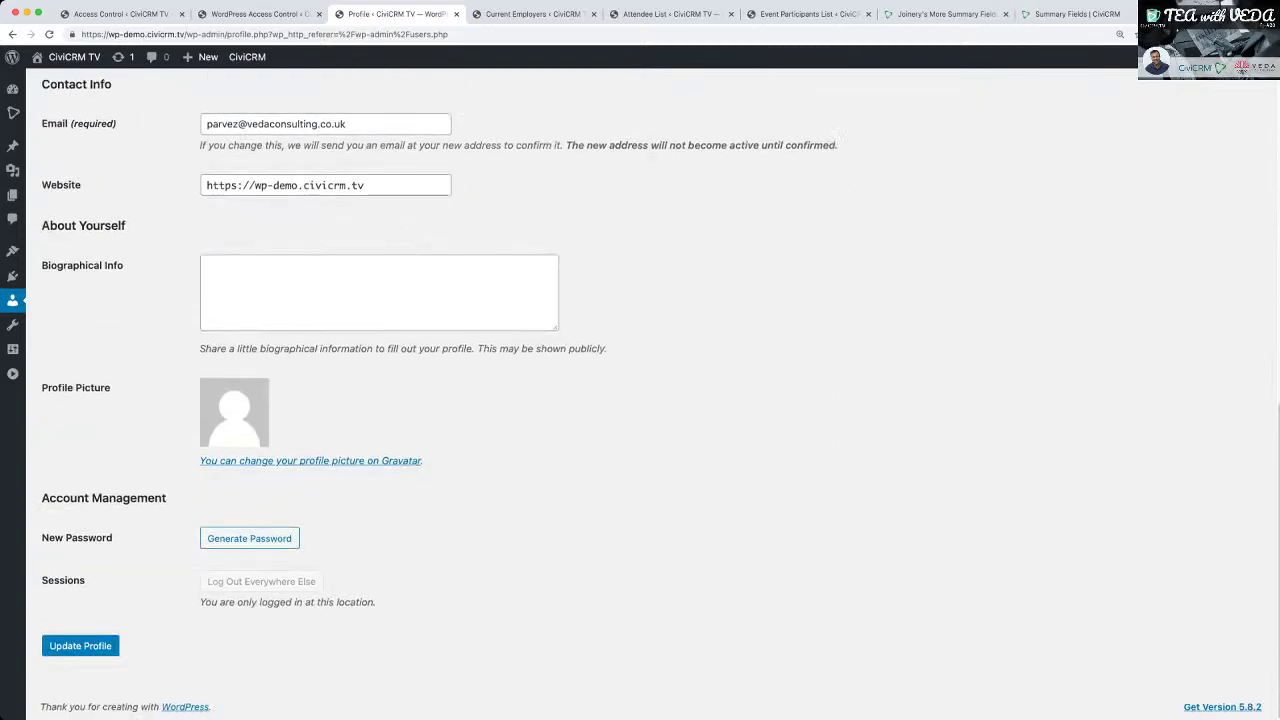
scroll(640, 400, "up", 10)
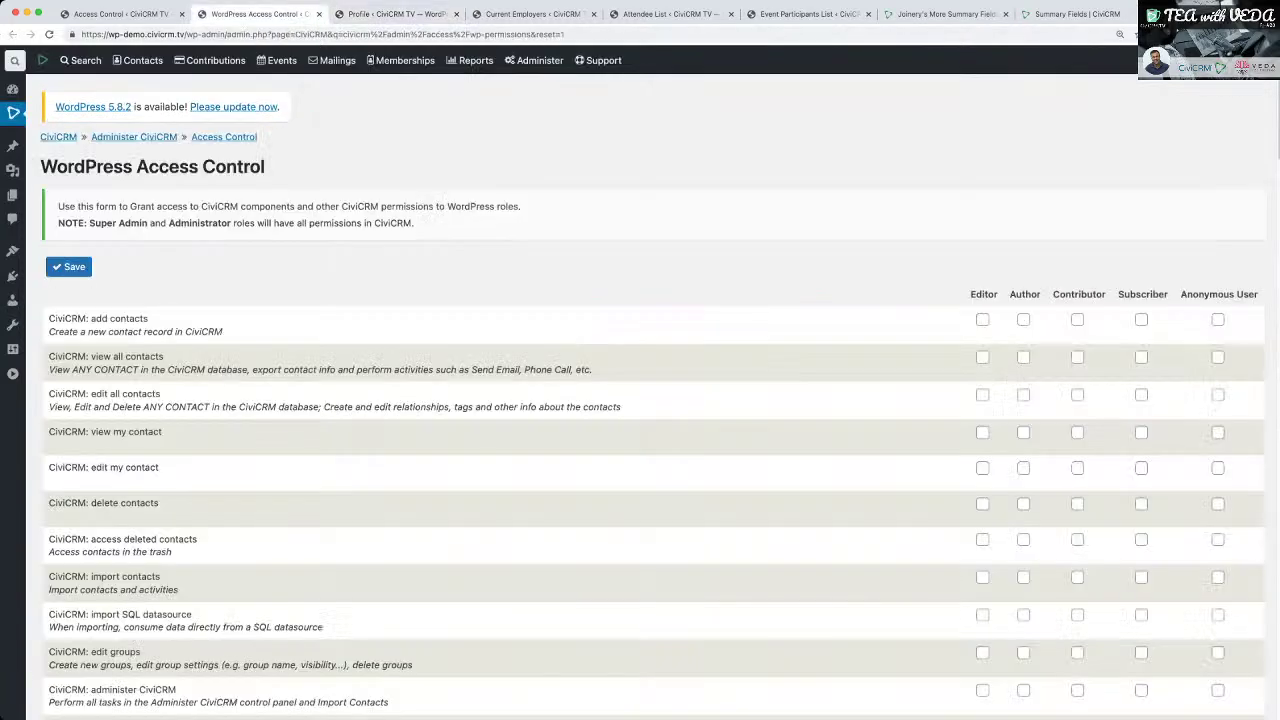
Review the WordPress Access Control permissions for each role, including the CiviMember, CiviReport and CiviGDPR entries.
left_click(262, 14)
scroll(640, 400, "down", 20)
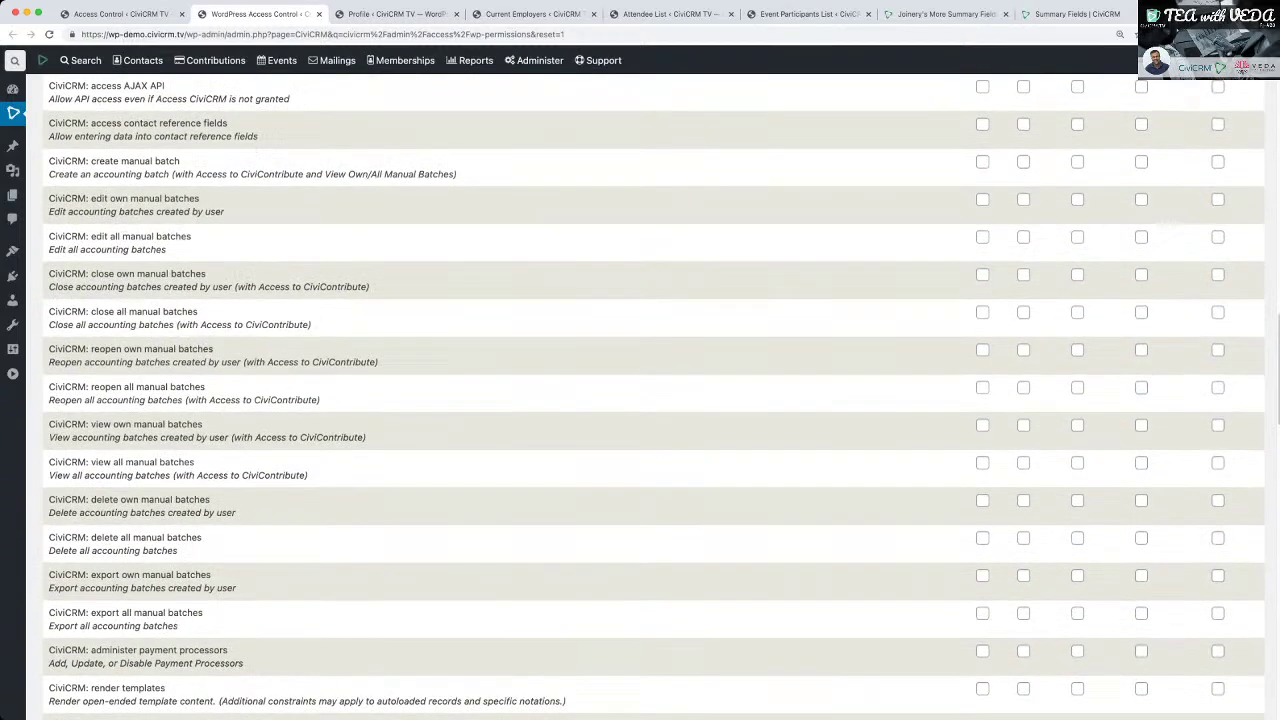
scroll(640, 400, "down", 8)
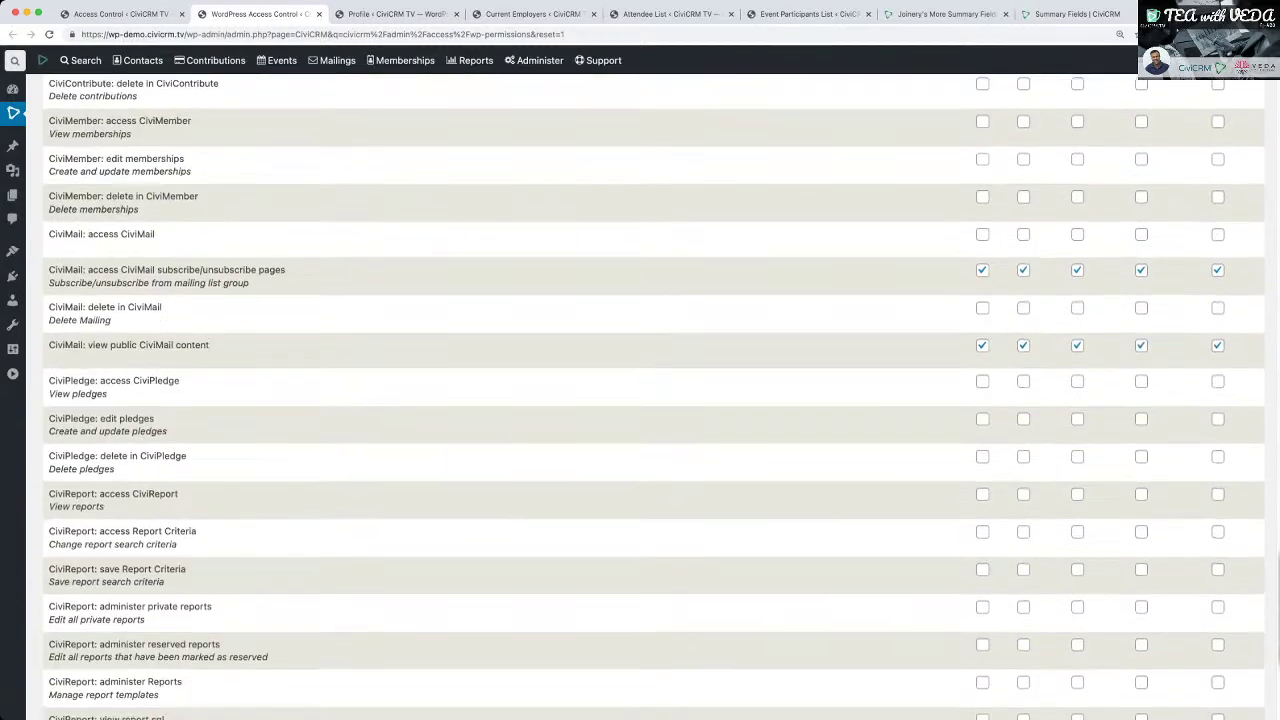
scroll(640, 400, "down", 1)
scroll(640, 400, "down", 6)
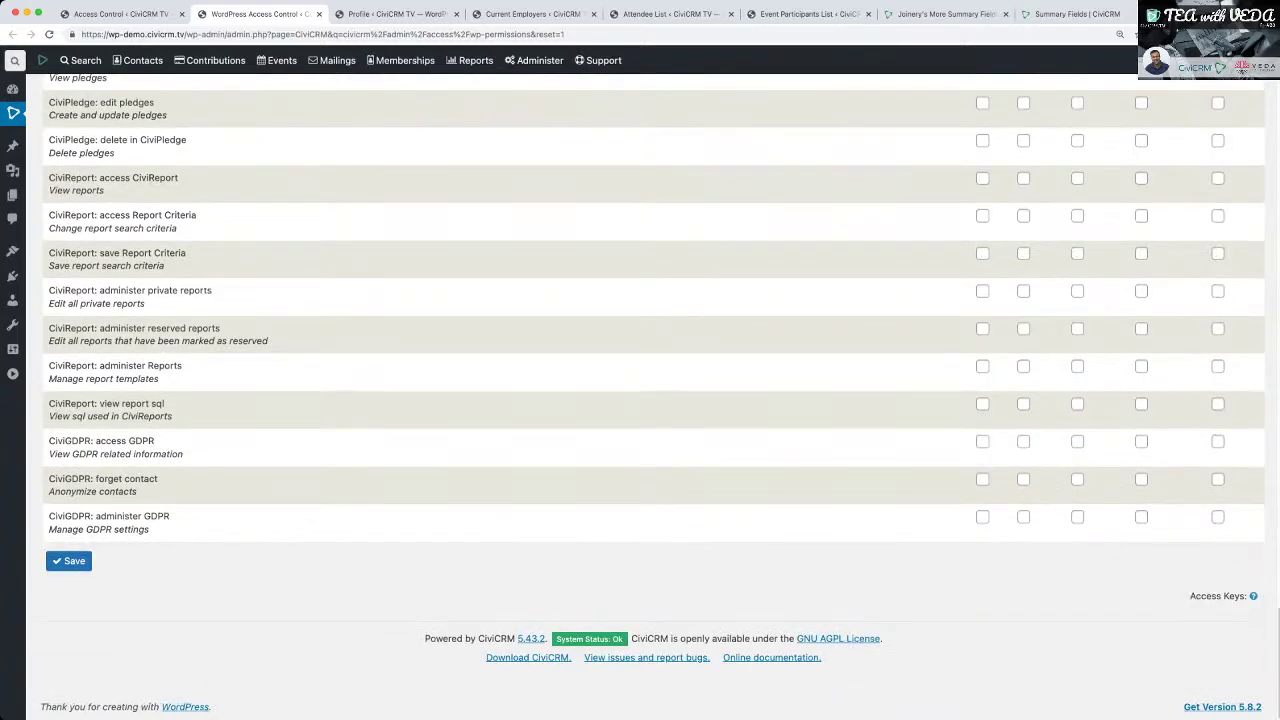
scroll(653, 396, "up", 20)
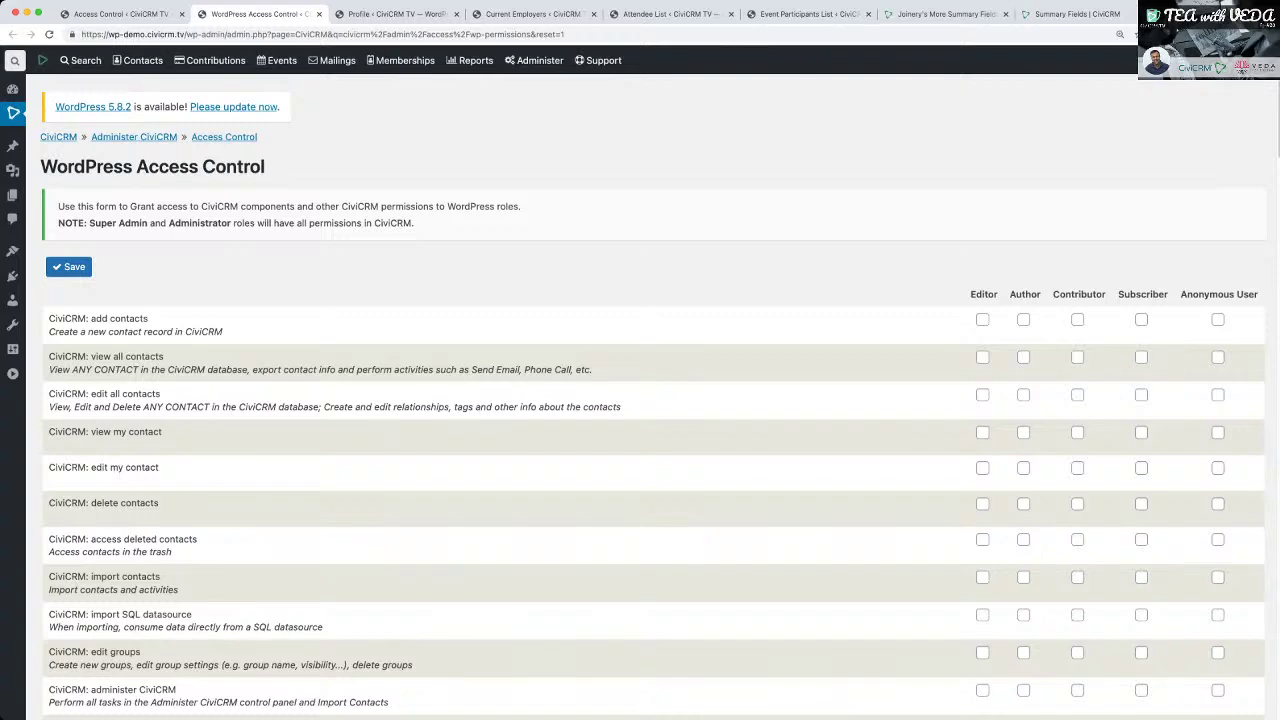
left_click(124, 14)
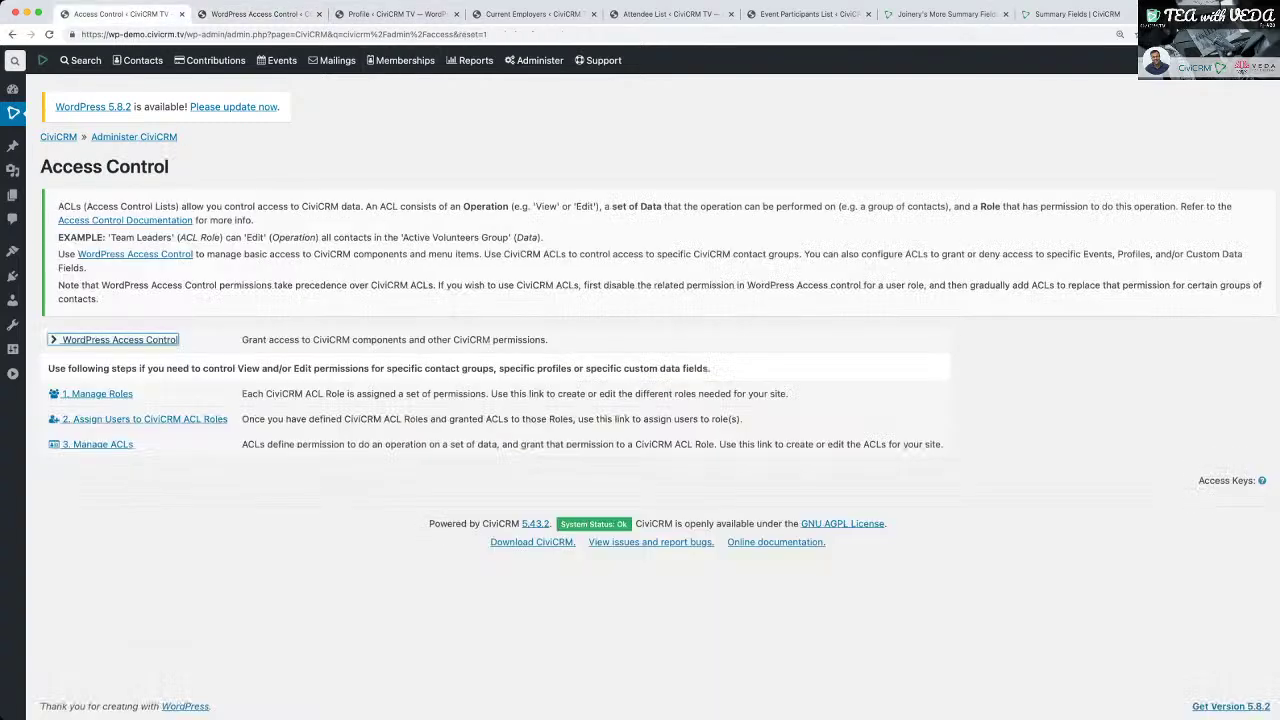
left_click(258, 14)
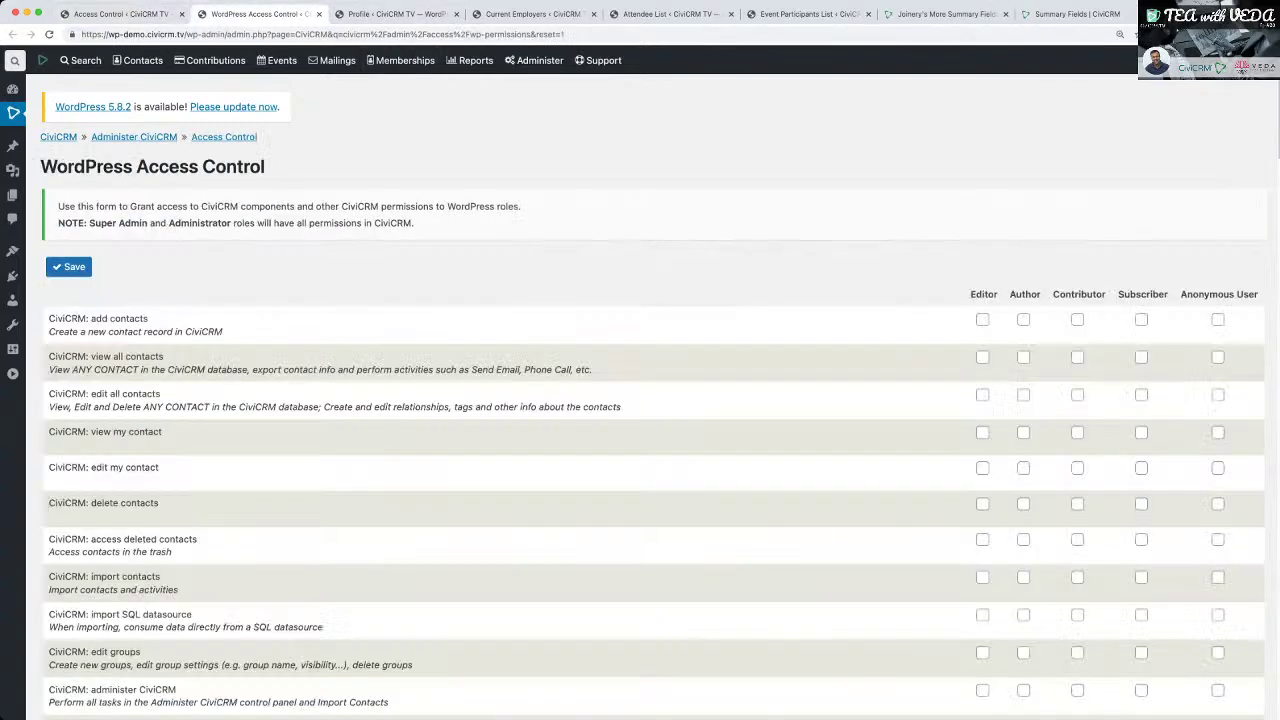
Return to CiviCRM Home from the Access Control page and open the Veda Participant List - GDPR event report.
left_click(122, 14)
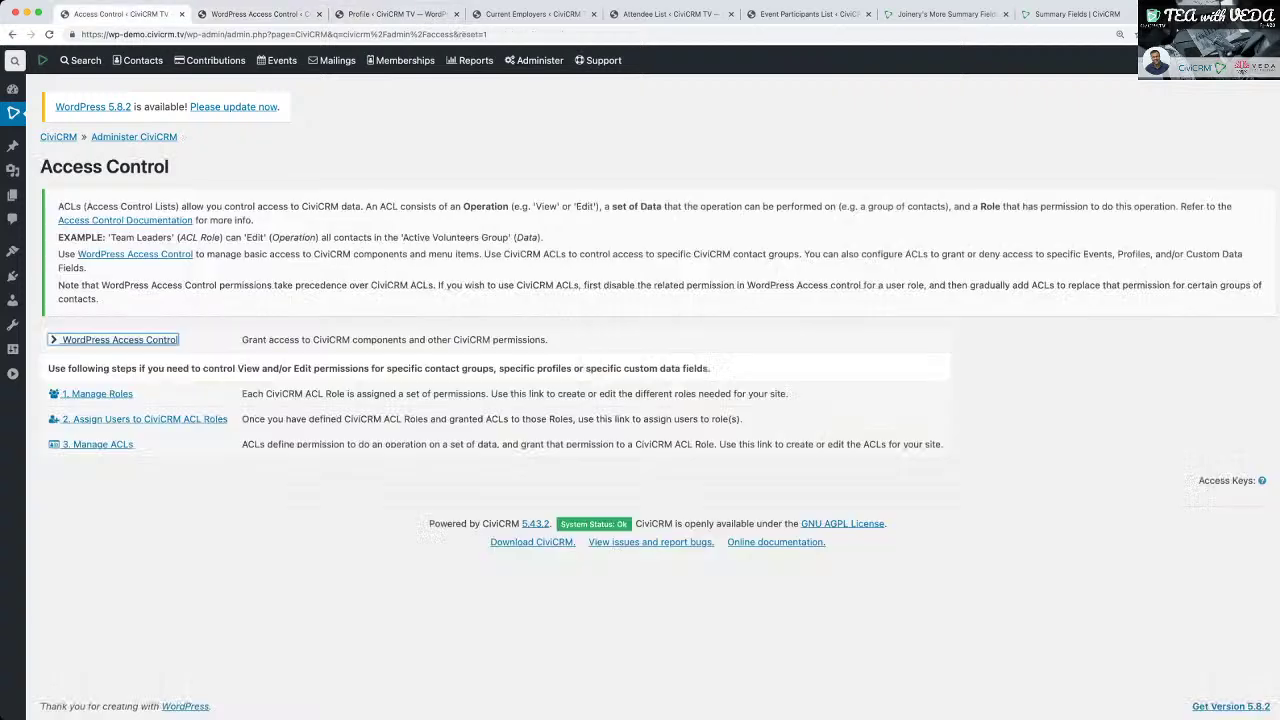
left_click(13, 34)
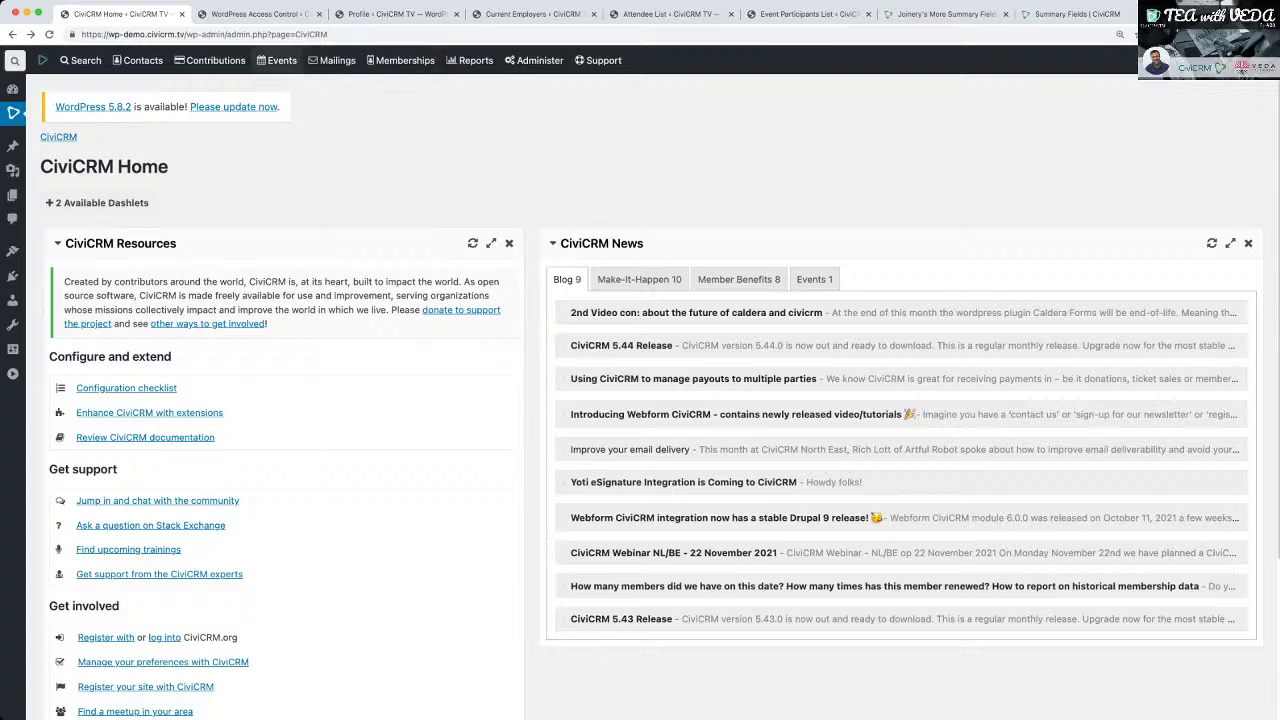
left_click(277, 60)
left_click(320, 302)
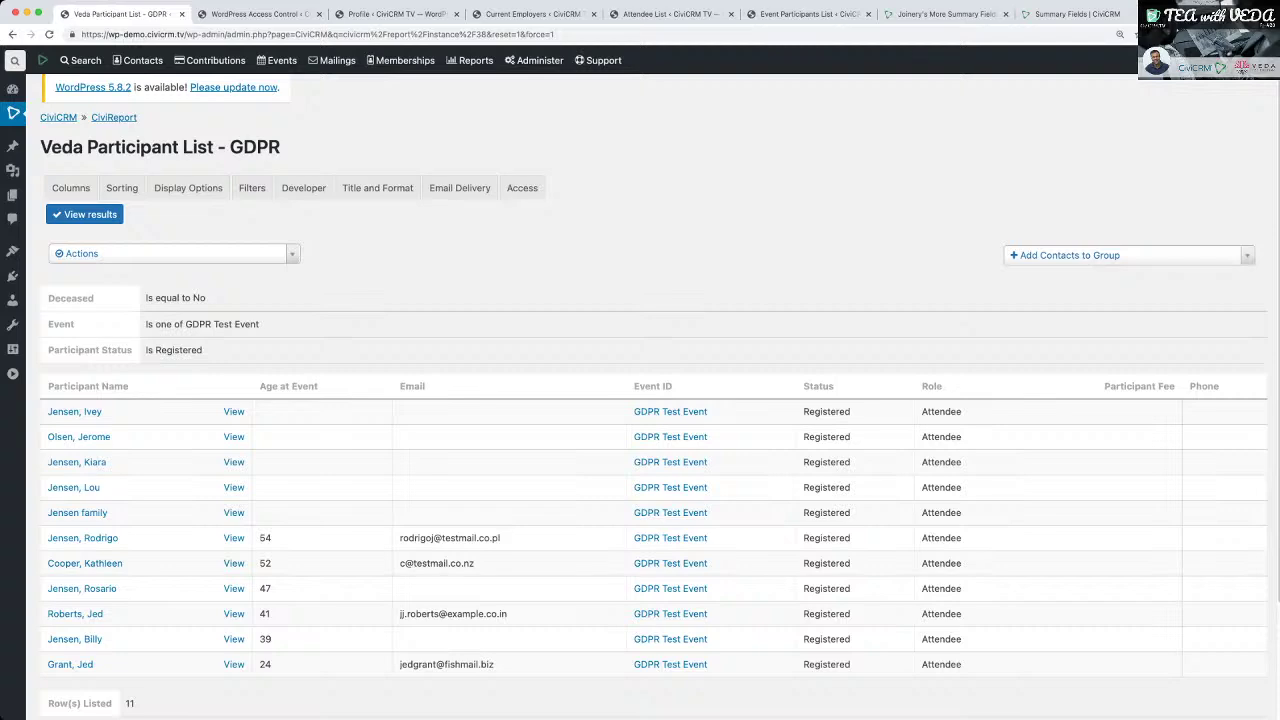
scroll(654, 397, "up", 1)
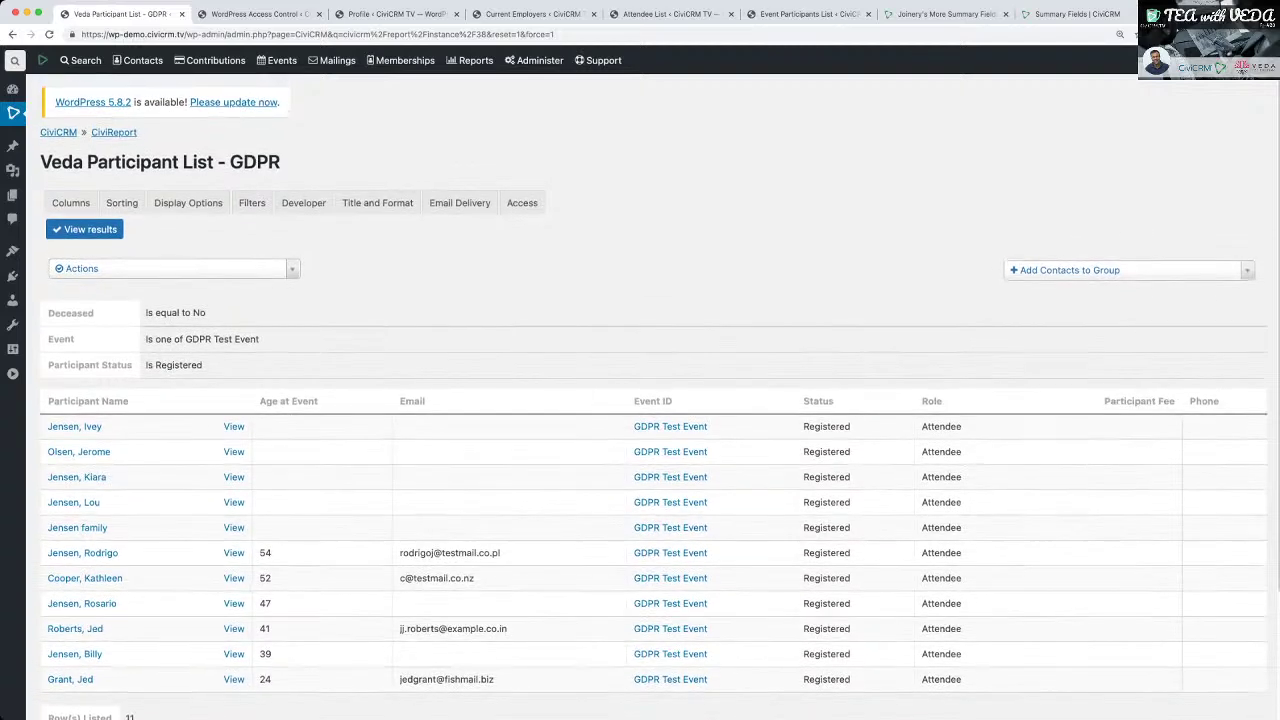
Show the participant report's column options and examine the available contact, event and contribution fields.
left_click(71, 202)
scroll(654, 400, "down", 1)
scroll(654, 396, "down", 5)
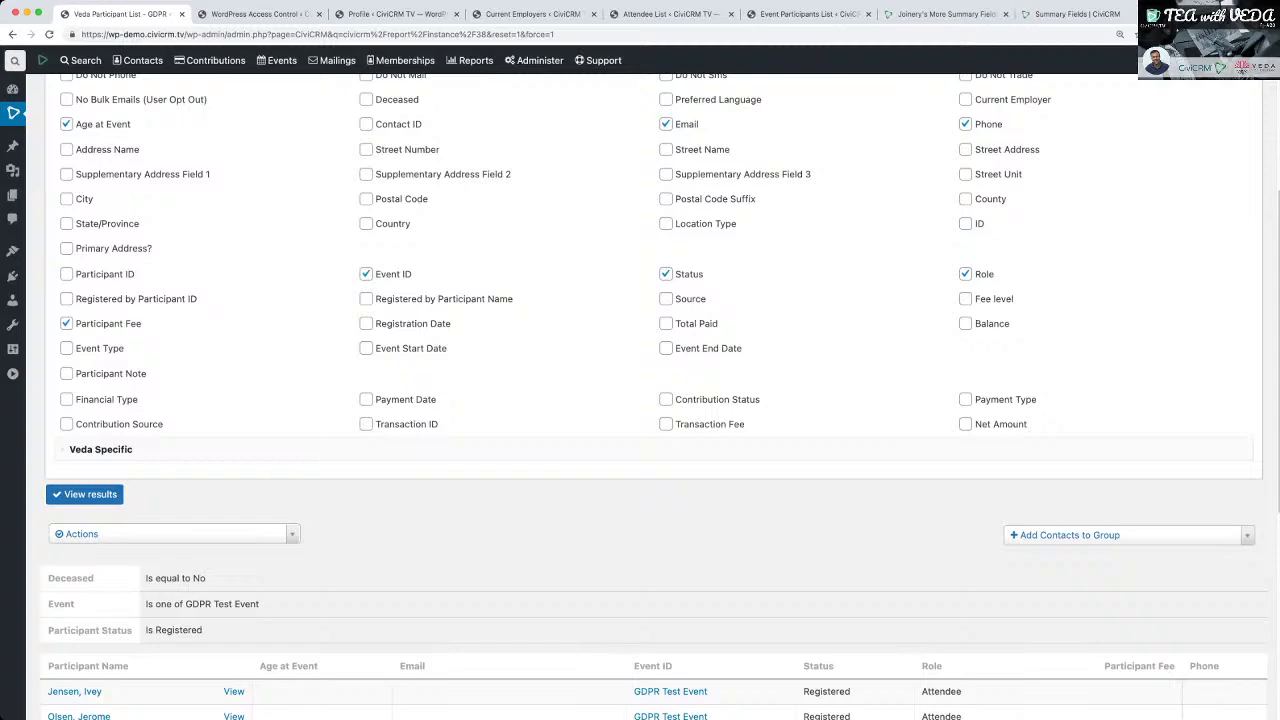
scroll(654, 396, "up", 6)
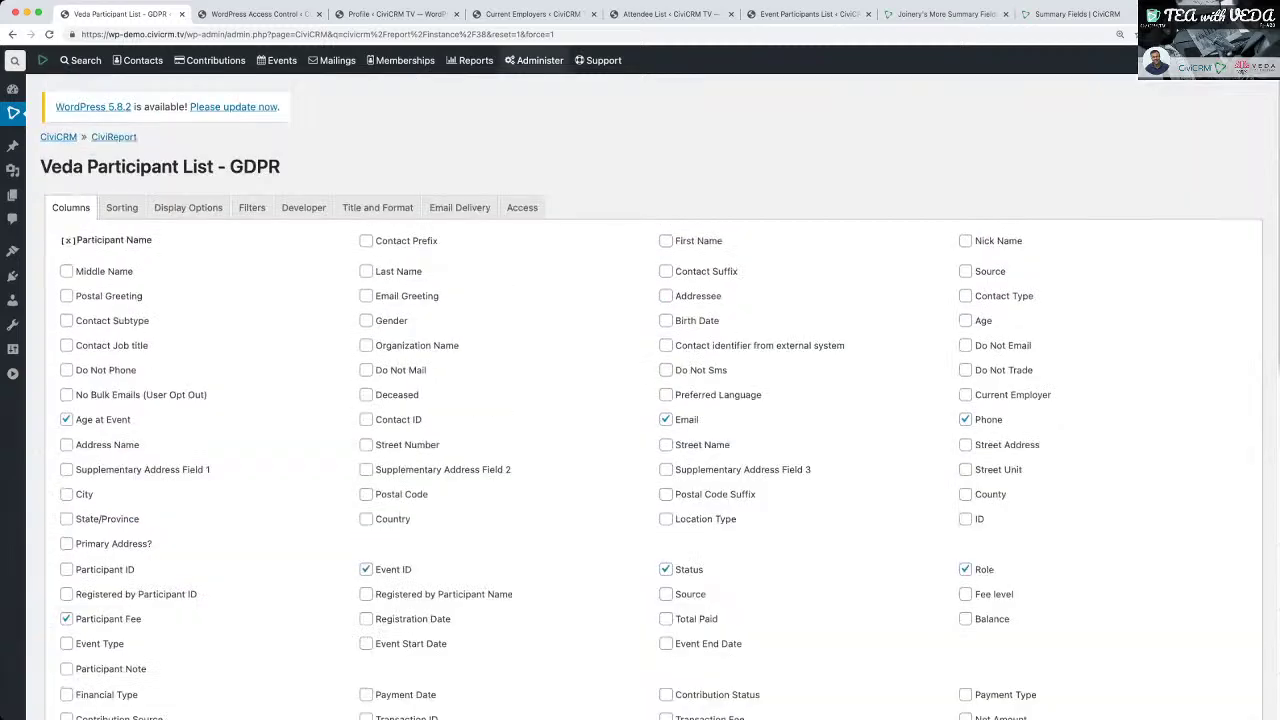
Open the CiviCRM Extensions page and review the listed extensions and their status.
mouse_move(535, 61)
mouse_move(532, 143)
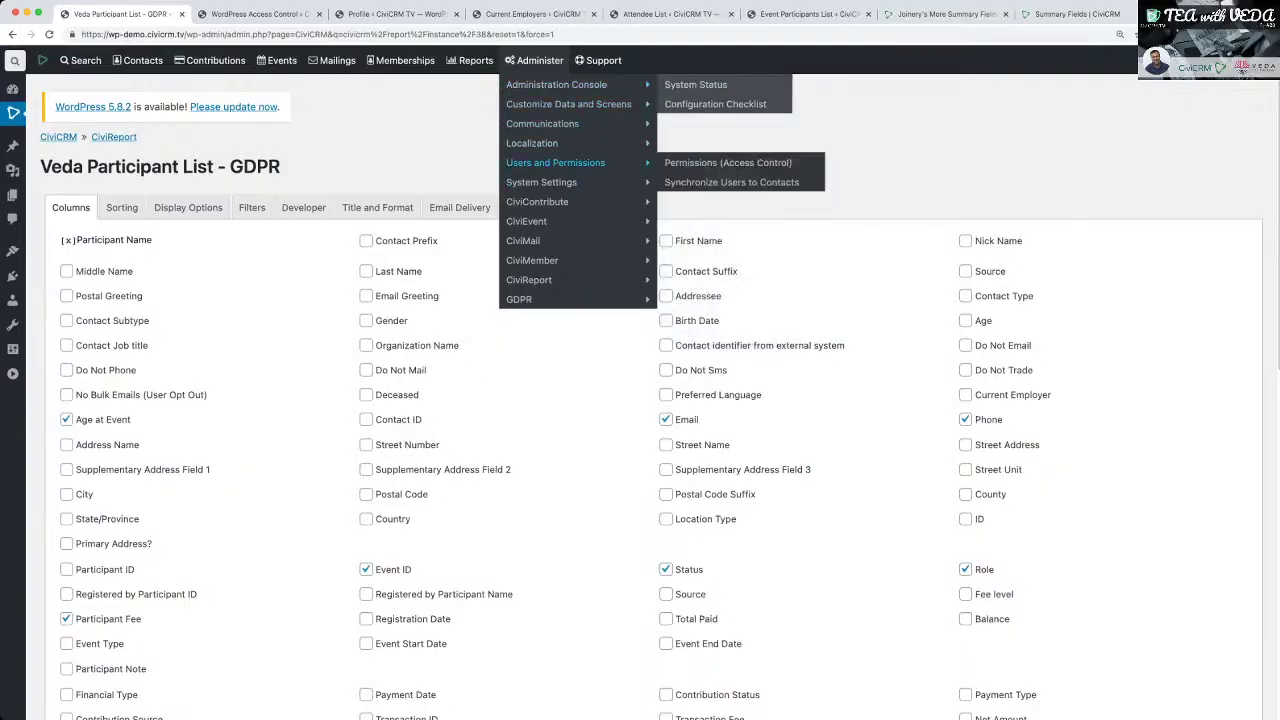
mouse_move(560, 182)
left_click(688, 221)
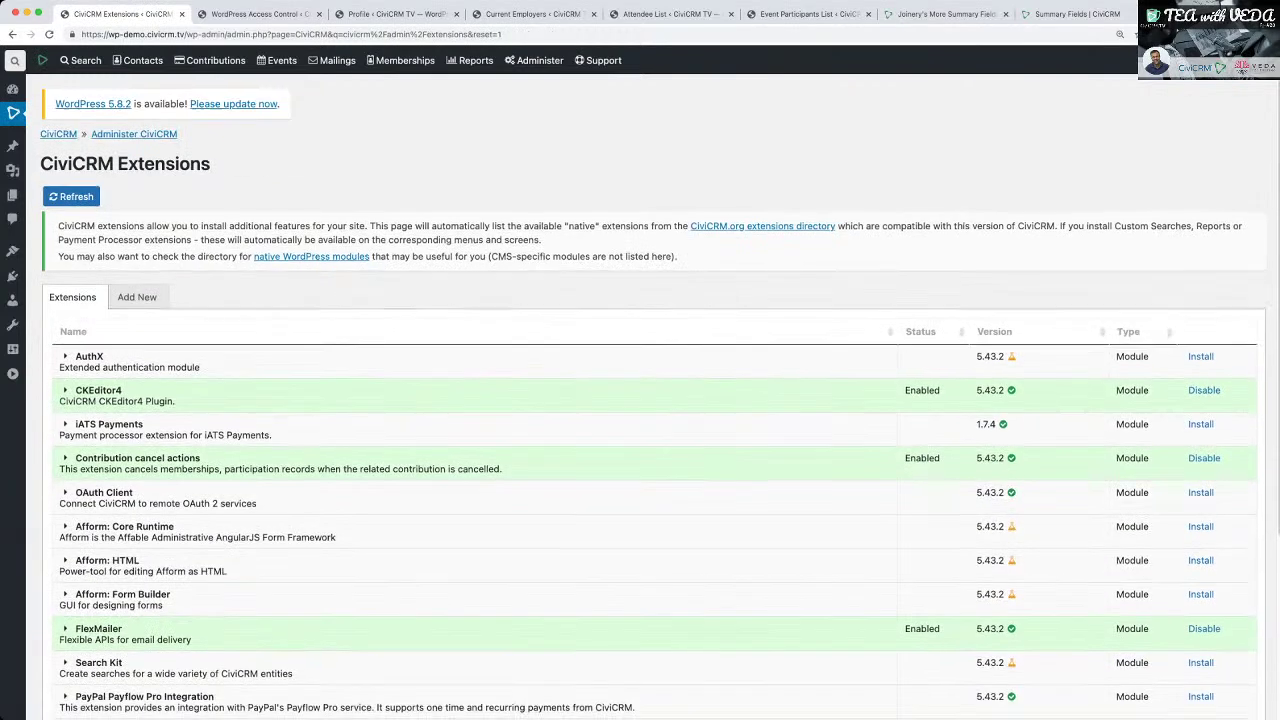
scroll(653, 397, "down", 2)
scroll(653, 396, "up", 1)
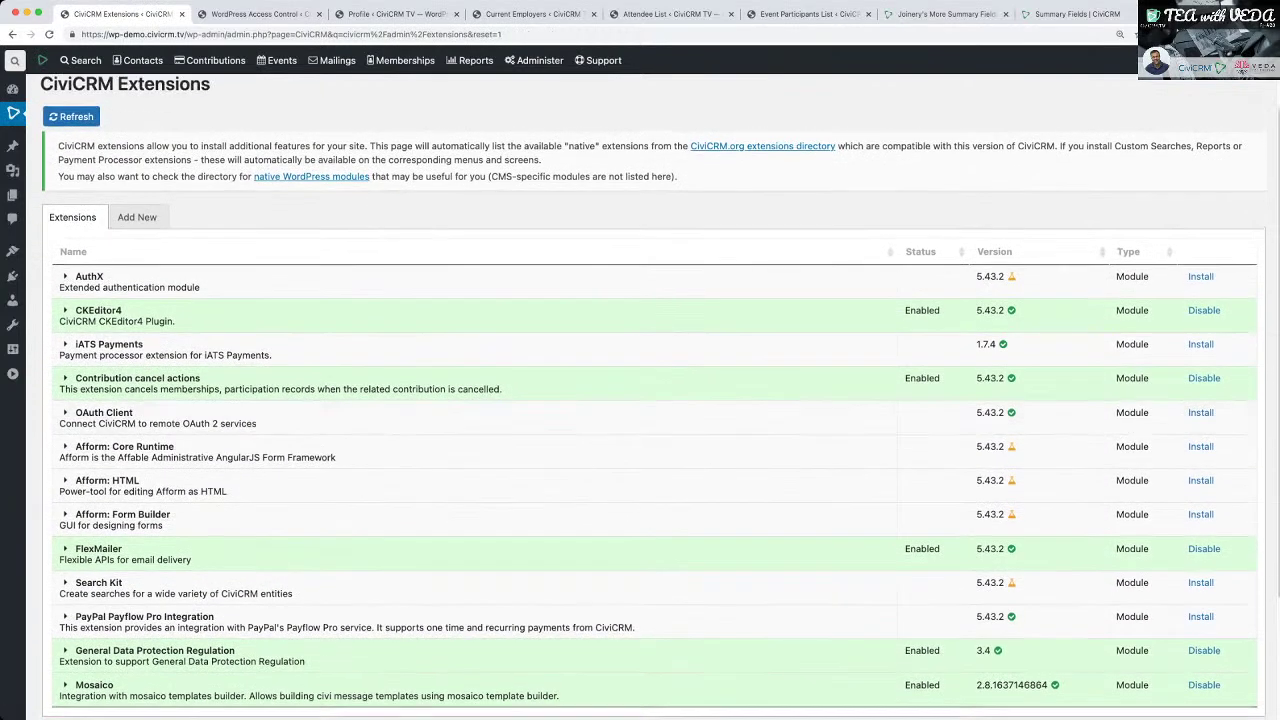
mouse_move(400, 60)
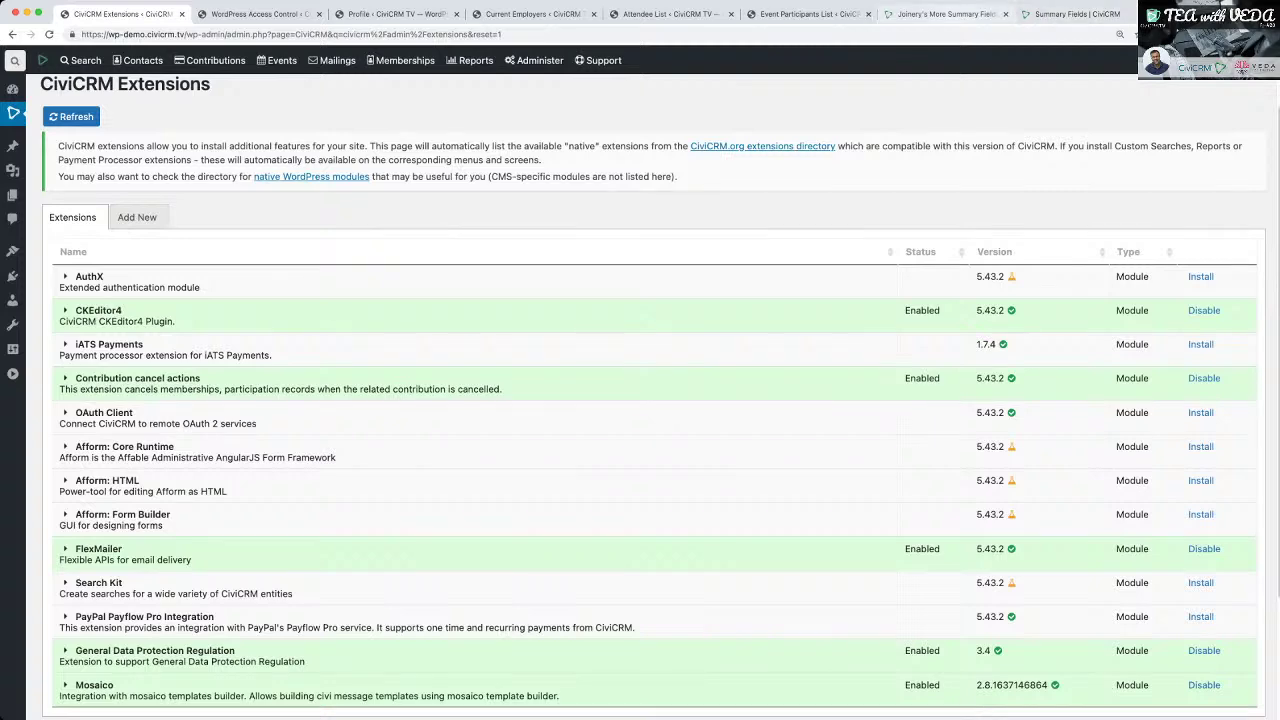
Move the Summary Fields browser tab ahead of Joinery's More Summary Fields and read the extension's description and available fields.
left_click_drag(1077, 14, 940, 14)
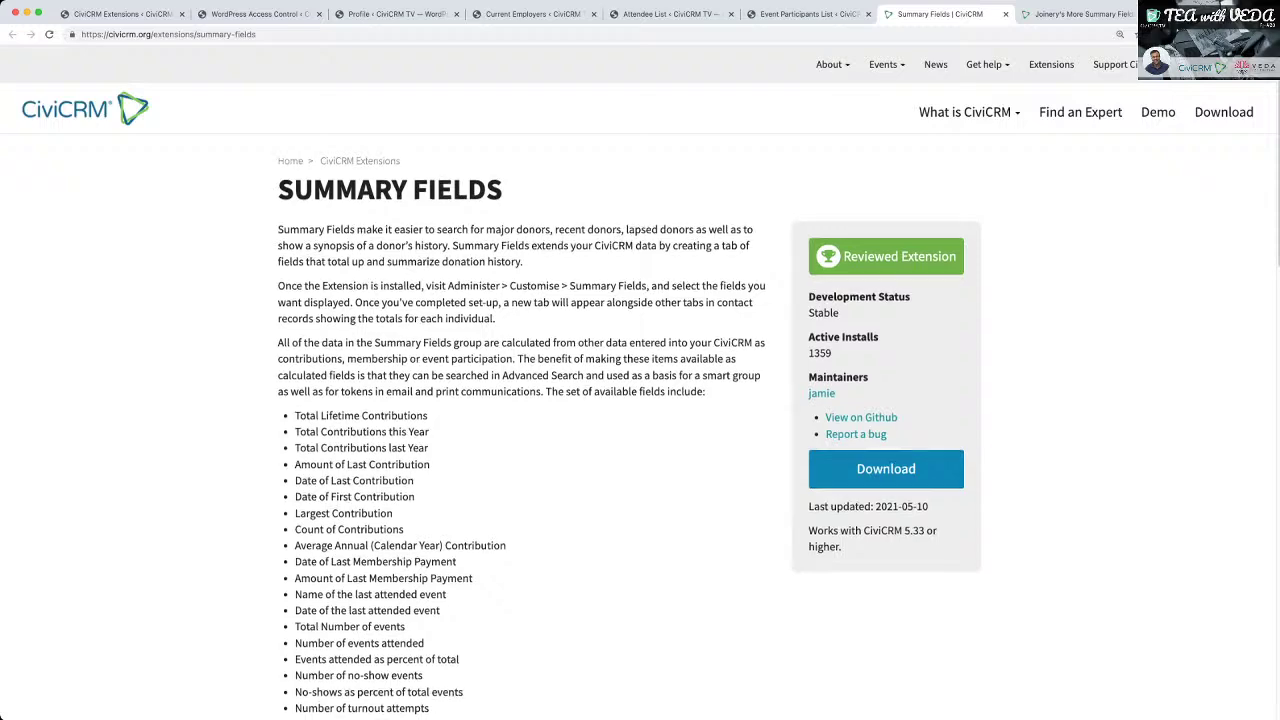
scroll(629, 430, "down", 2)
scroll(629, 430, "down", 3)
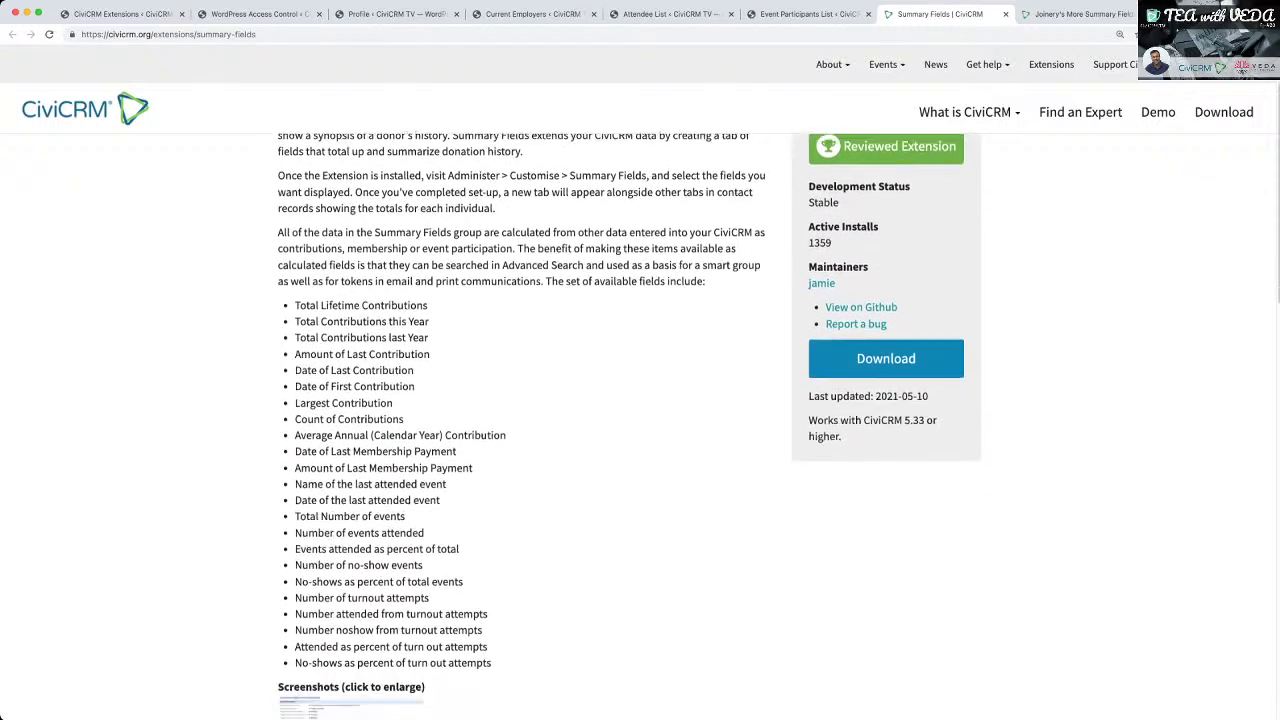
scroll(629, 430, "down", 1)
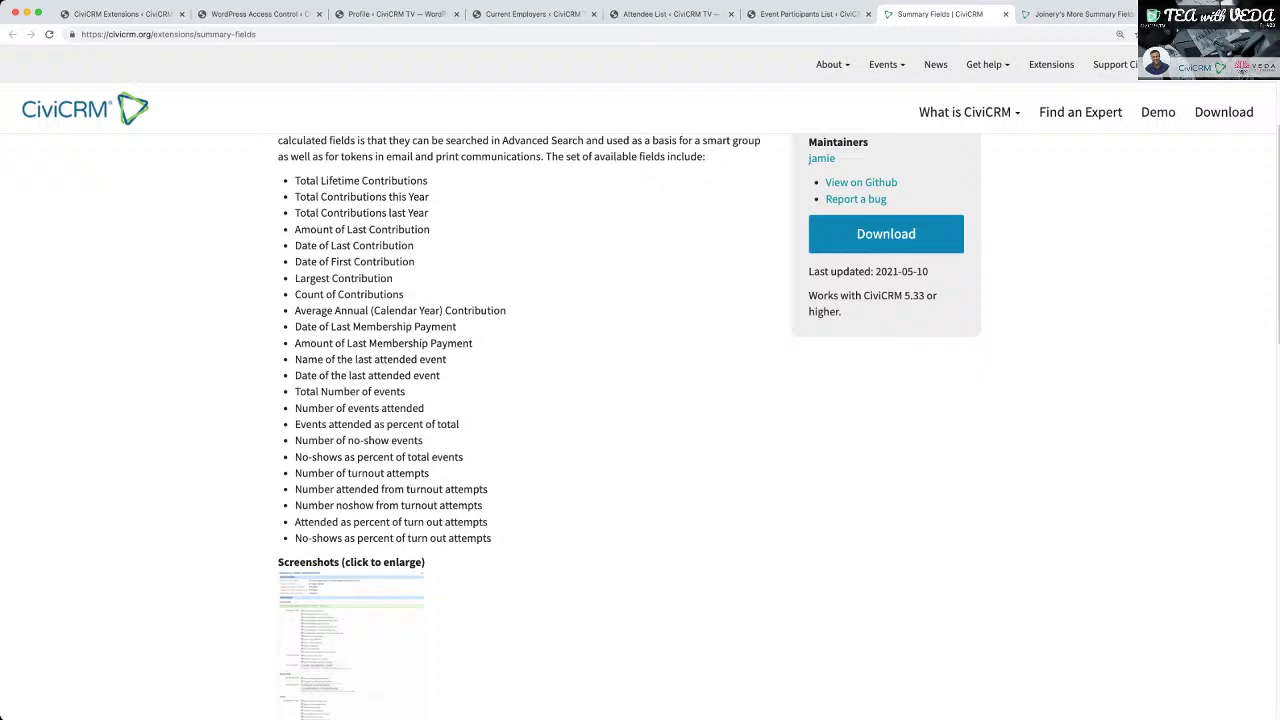
scroll(629, 430, "up", 4)
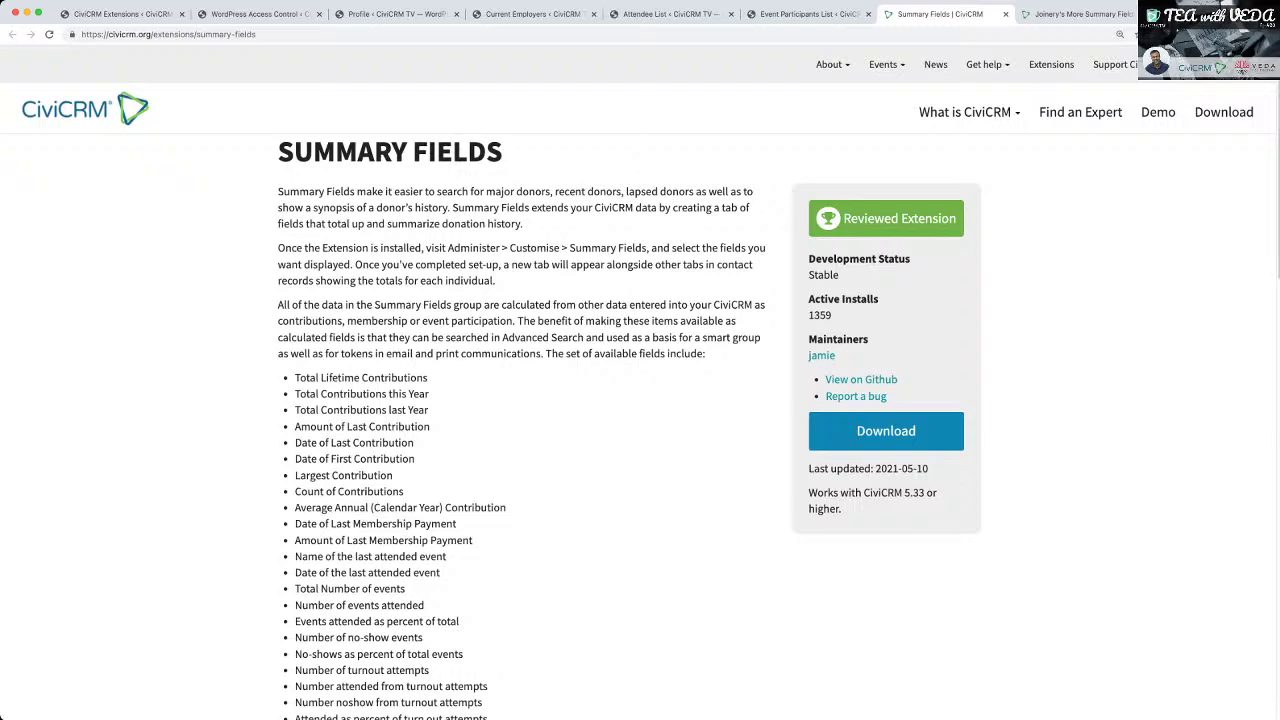
scroll(629, 430, "down", 1)
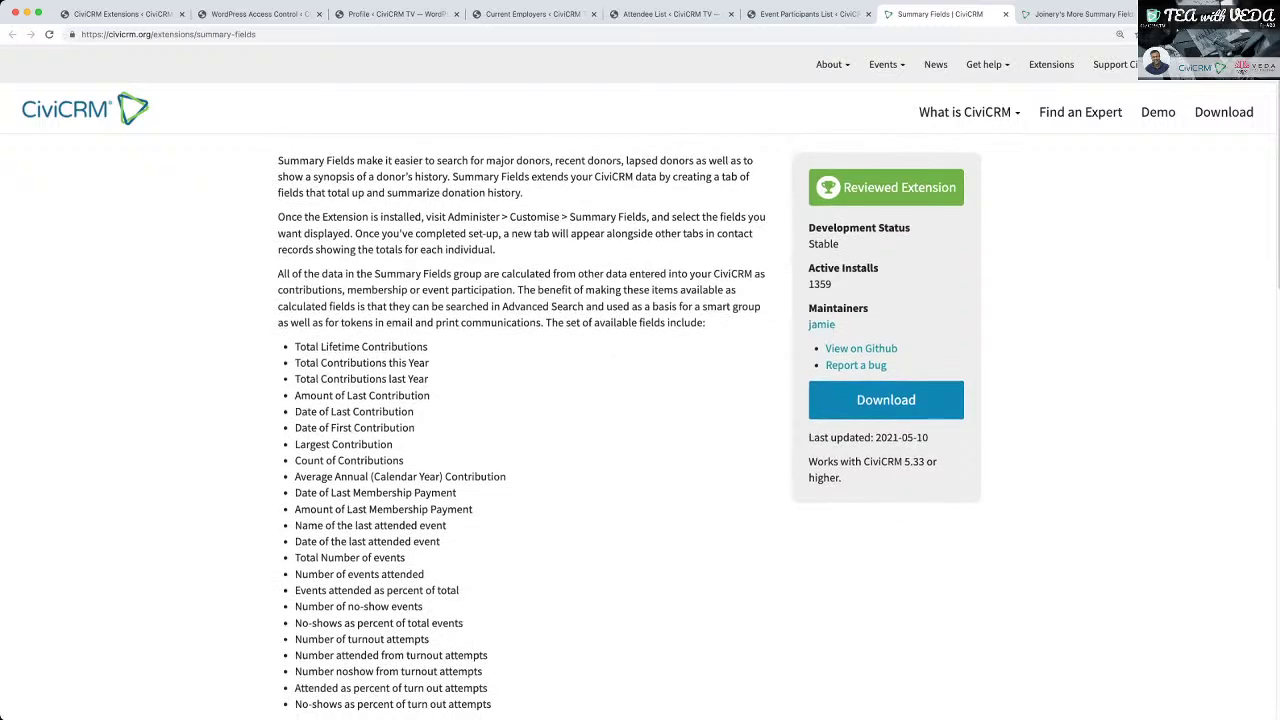
scroll(629, 430, "down", 1)
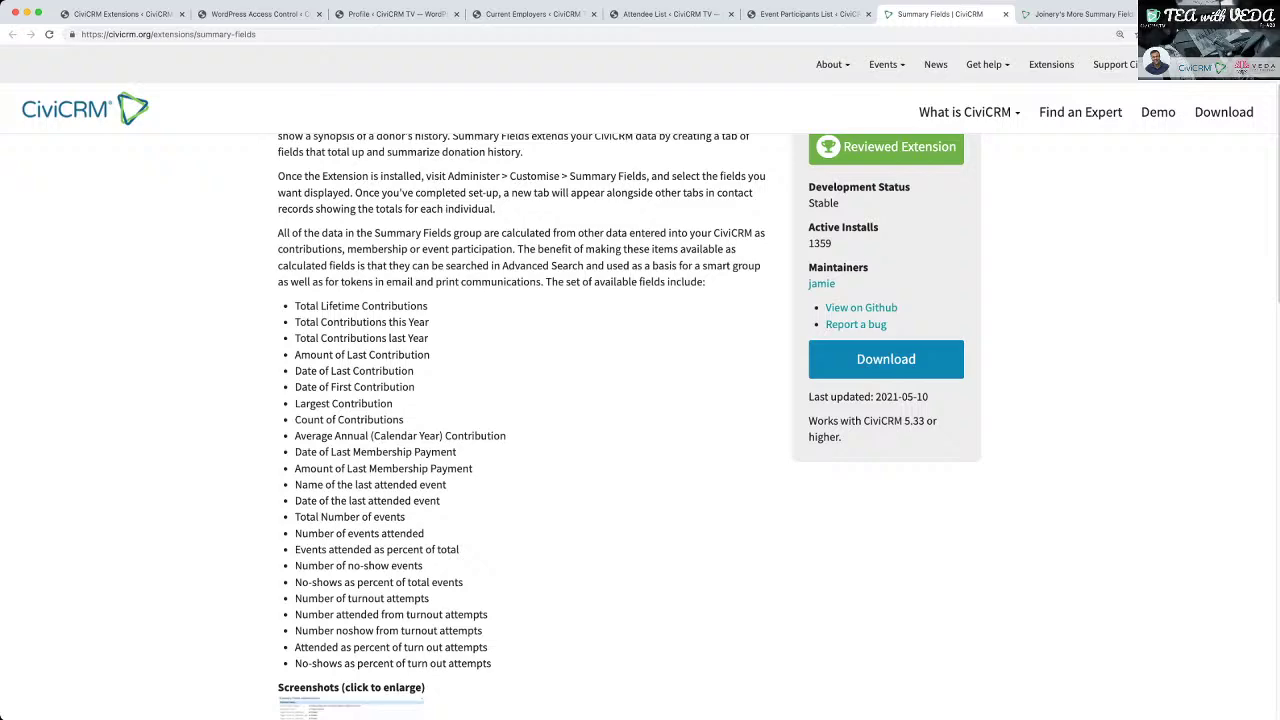
Return to the CiviCRM Extensions tab, quick-search for a contact by surname and open the matching record.
left_click(120, 14)
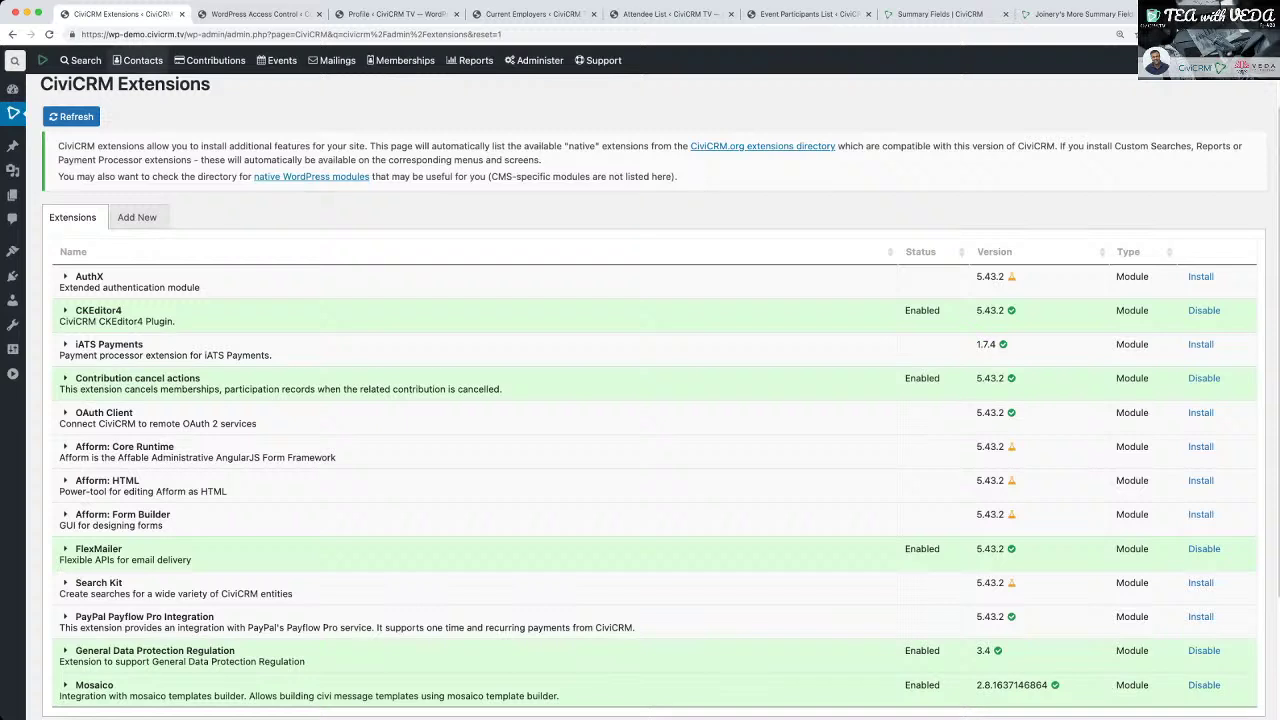
mouse_move(210, 60)
left_click(15, 60)
type("smith")
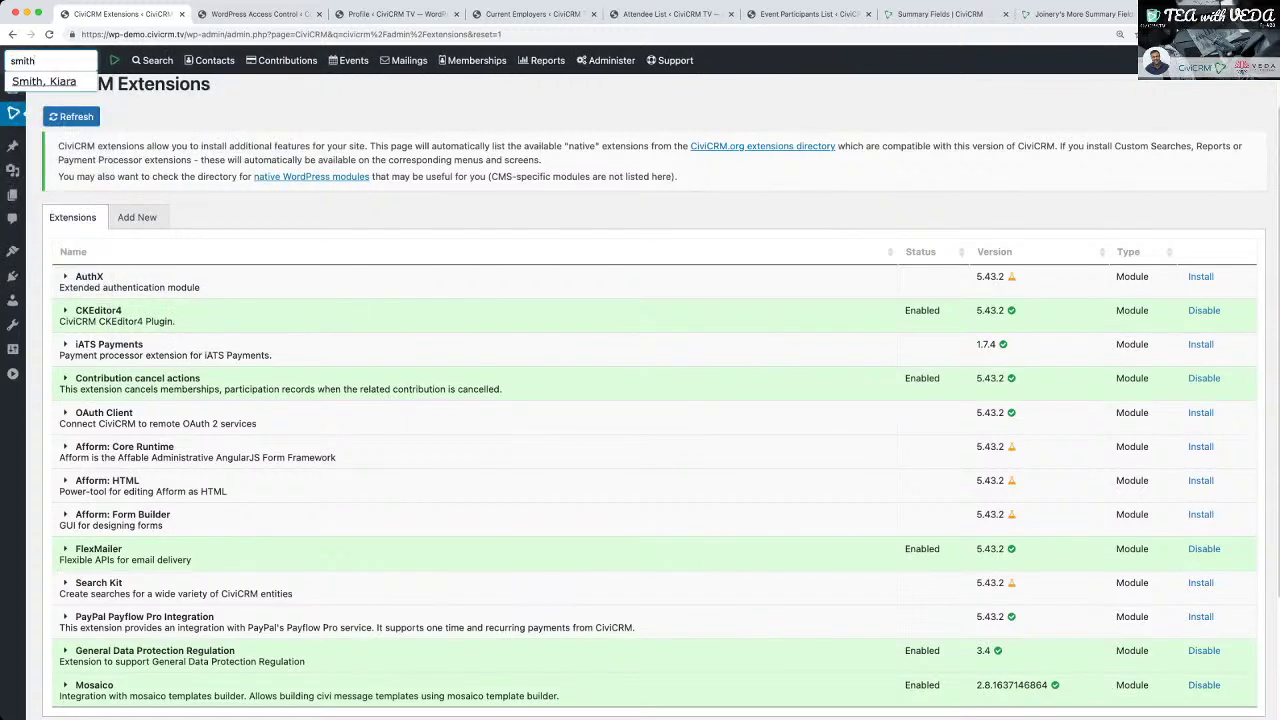
key("Down")
key("Return")
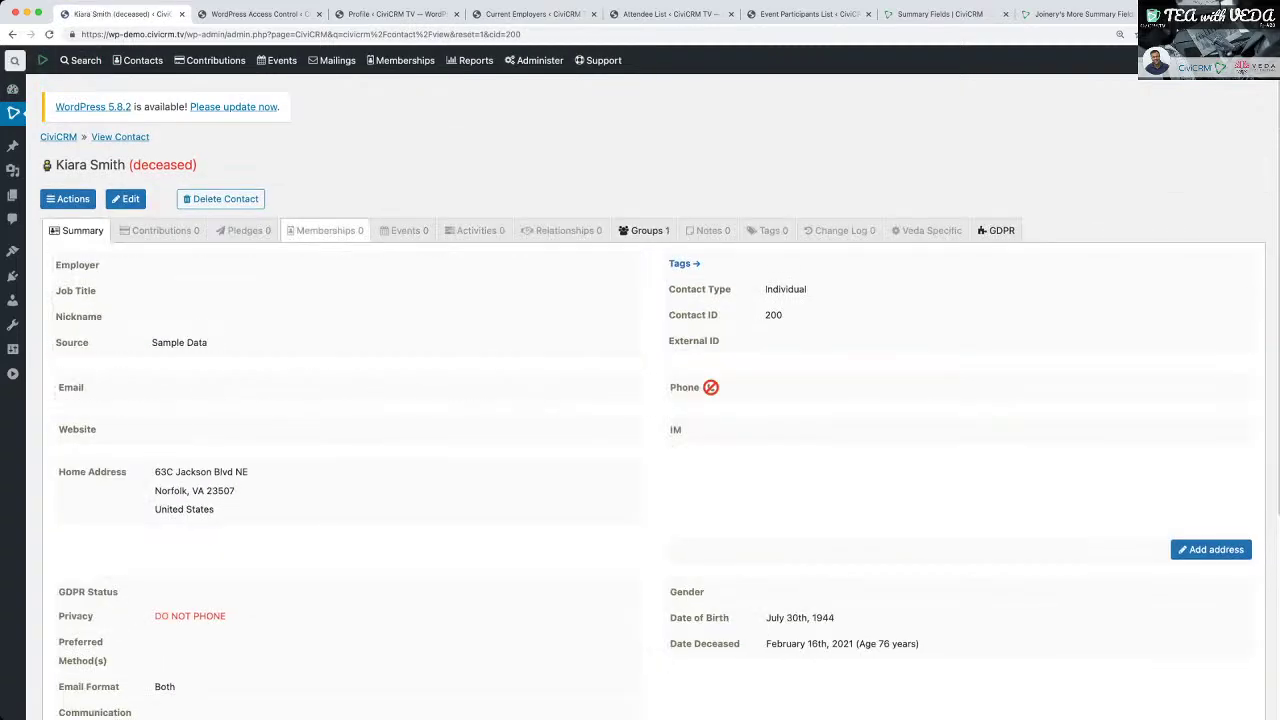
Examine the contact's summary page, including its record tabs, address, communication preferences and demographic details.
scroll(640, 400, "down", 2)
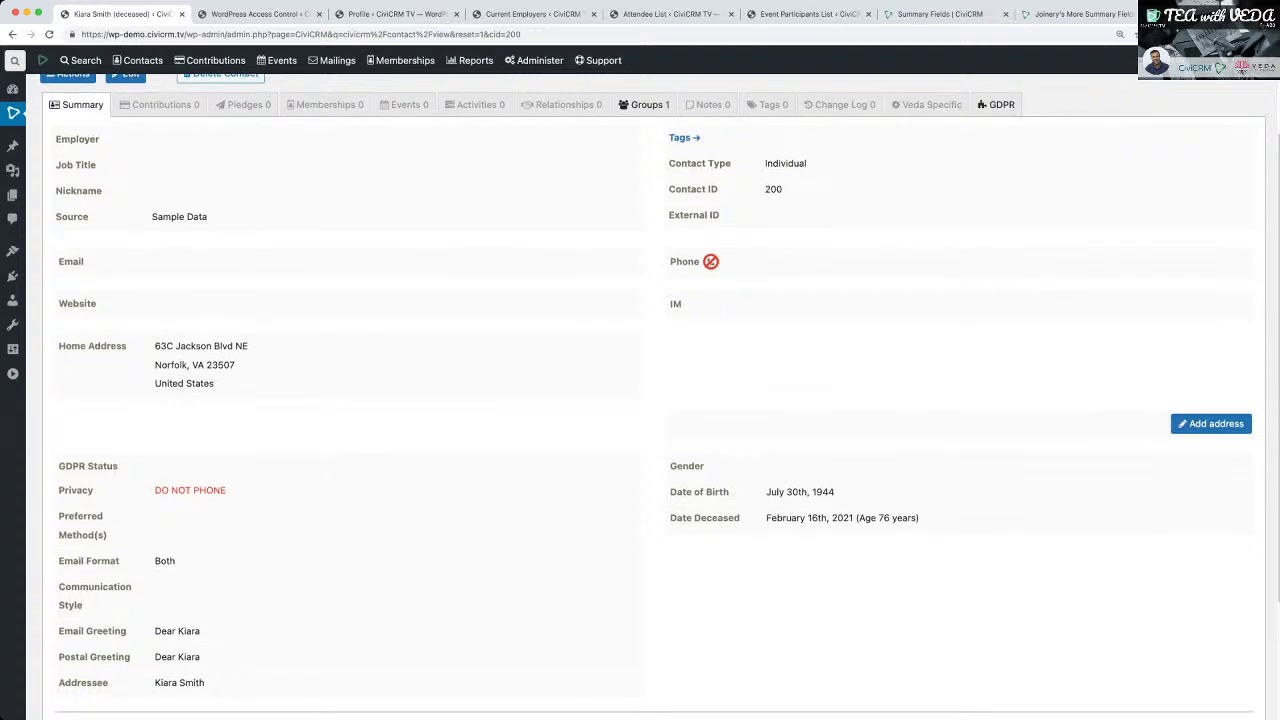
scroll(640, 400, "up", 3)
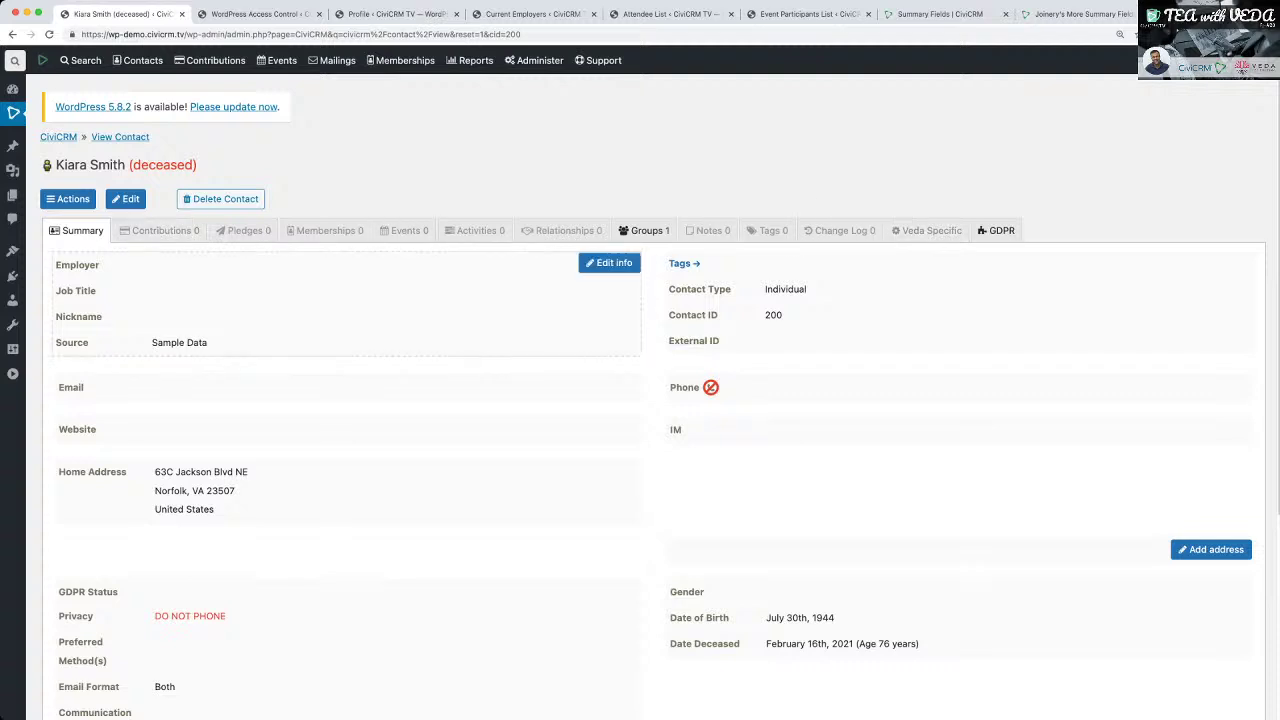
scroll(640, 400, "down", 2)
scroll(640, 400, "down", 1)
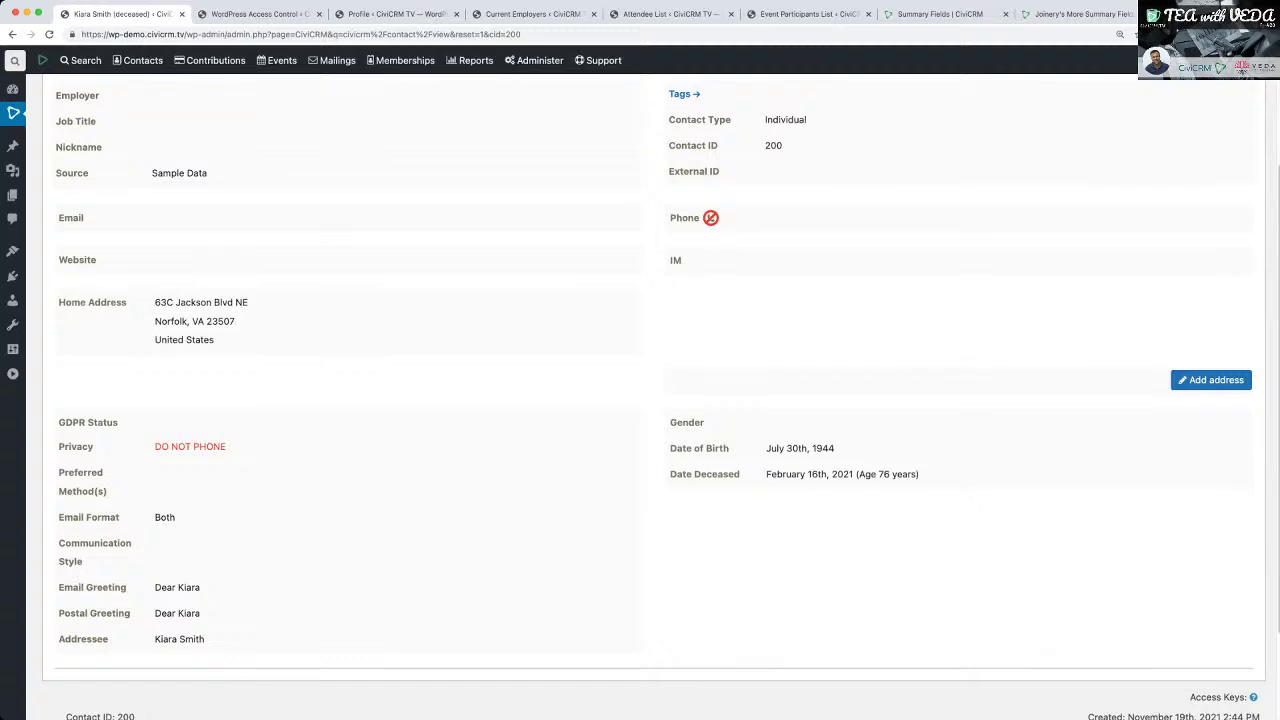
scroll(640, 400, "up", 2)
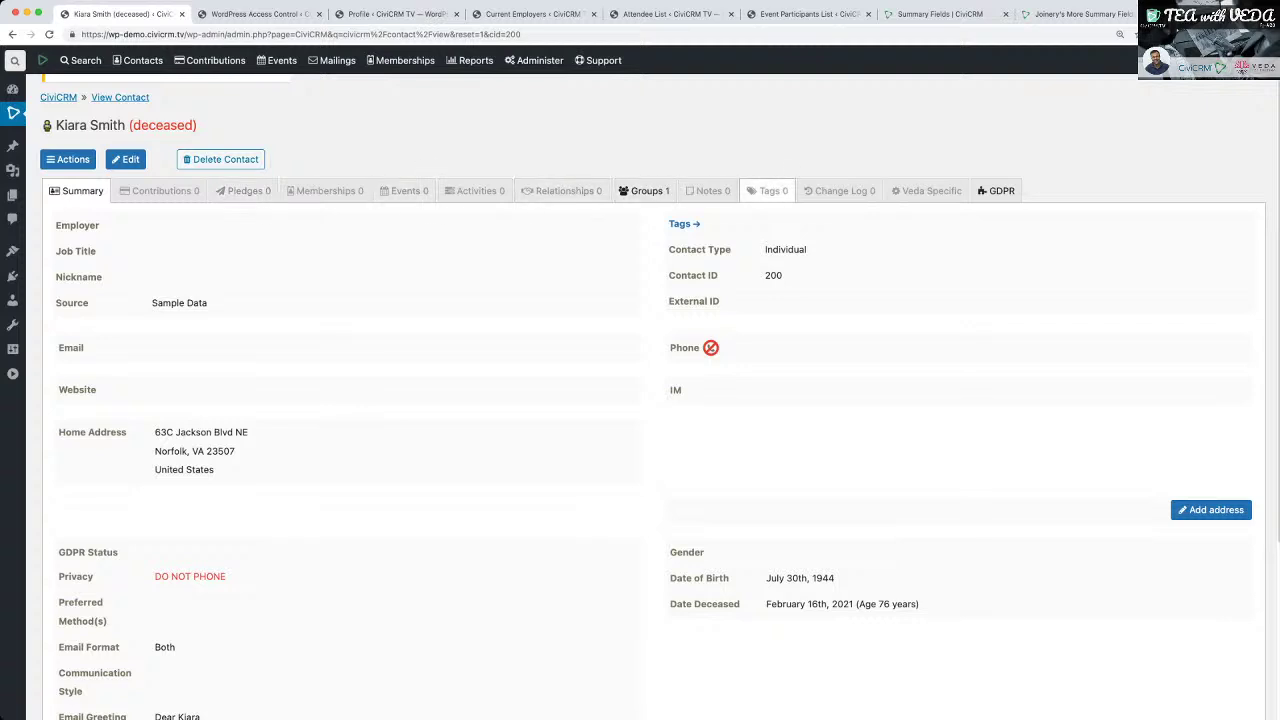
Look over the rest of the contact's summary page, down to the privacy and greeting details.
mouse_move(600, 347)
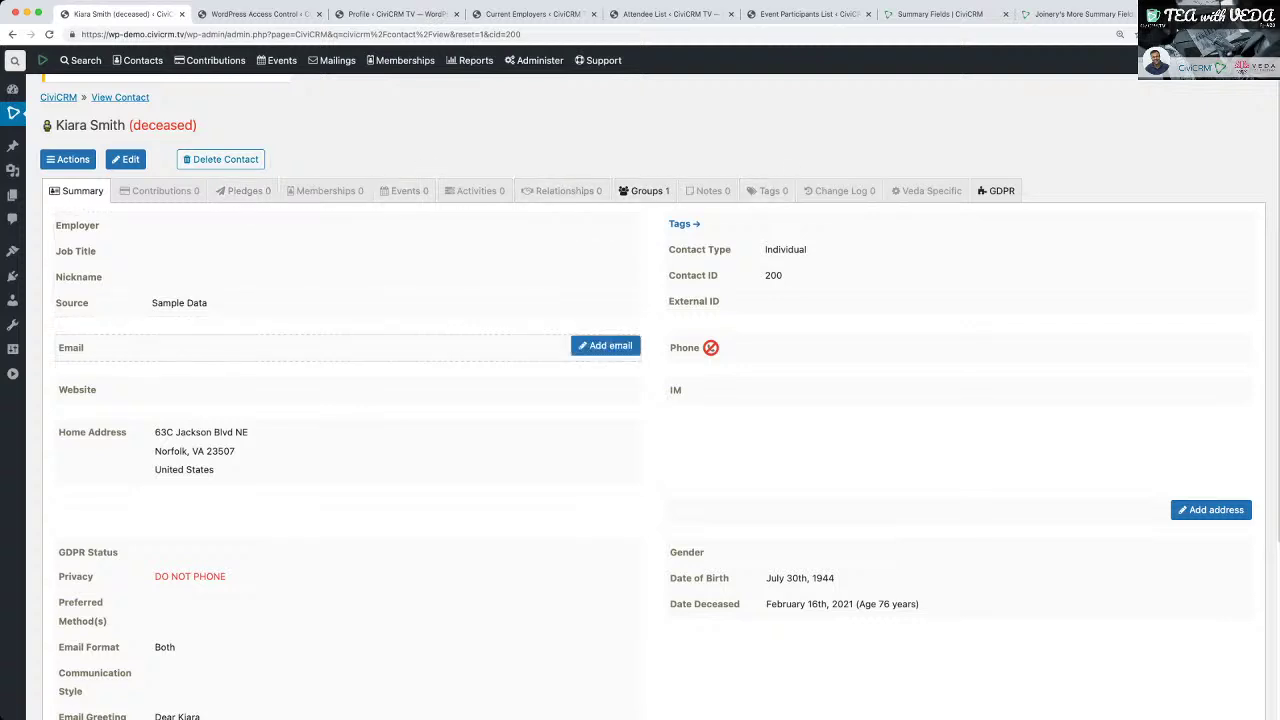
scroll(600, 347, "down", 4)
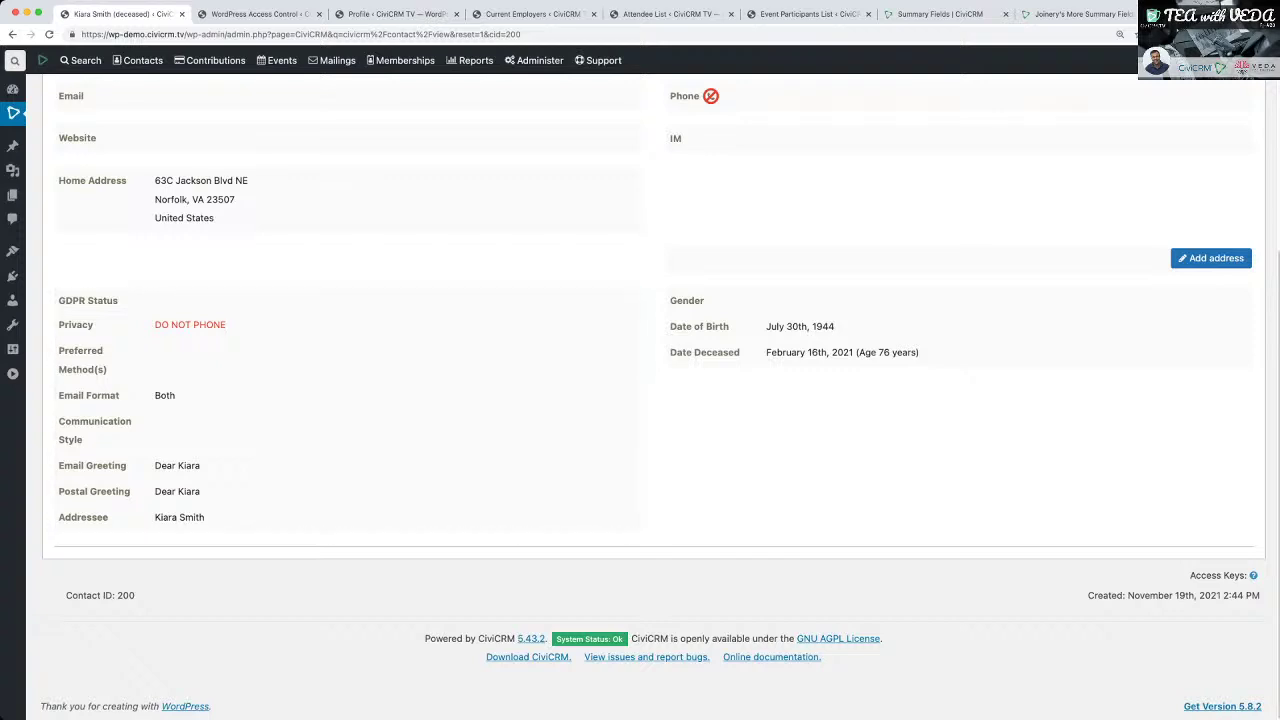
scroll(653, 396, "up", 5)
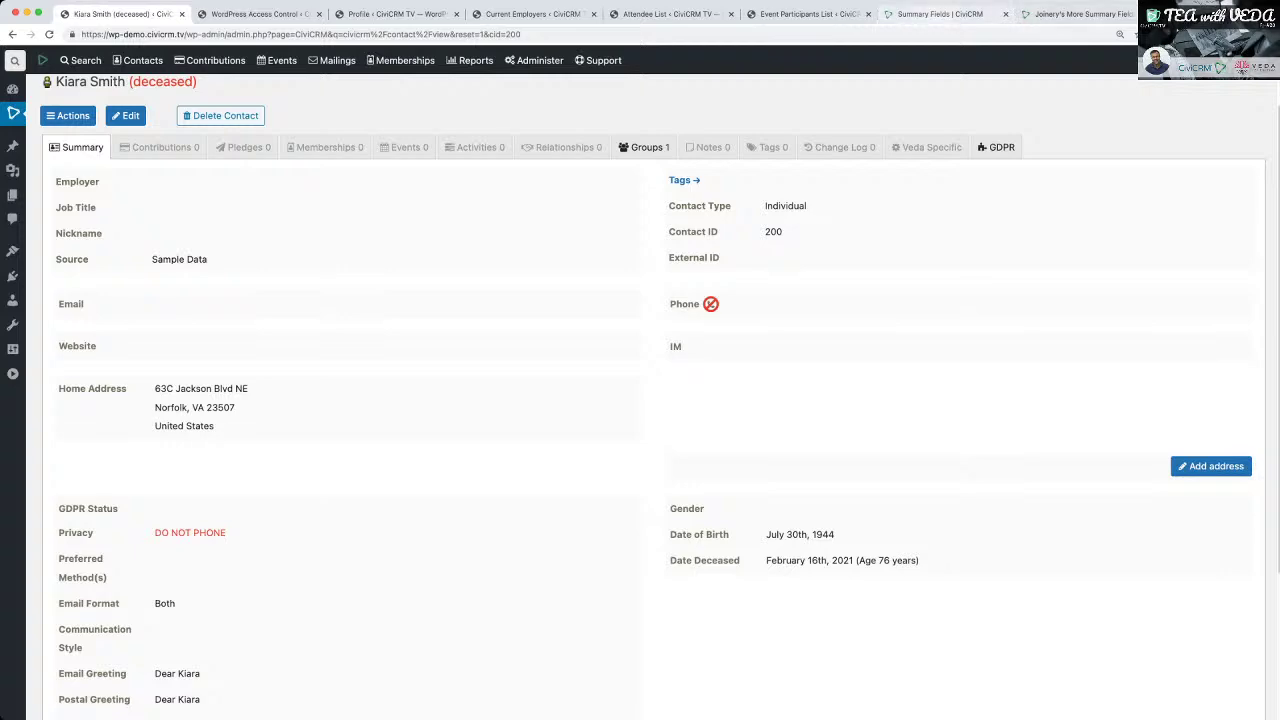
Switch to the Summary Fields extension page and read its list of available fields and its screenshots.
left_click(940, 14)
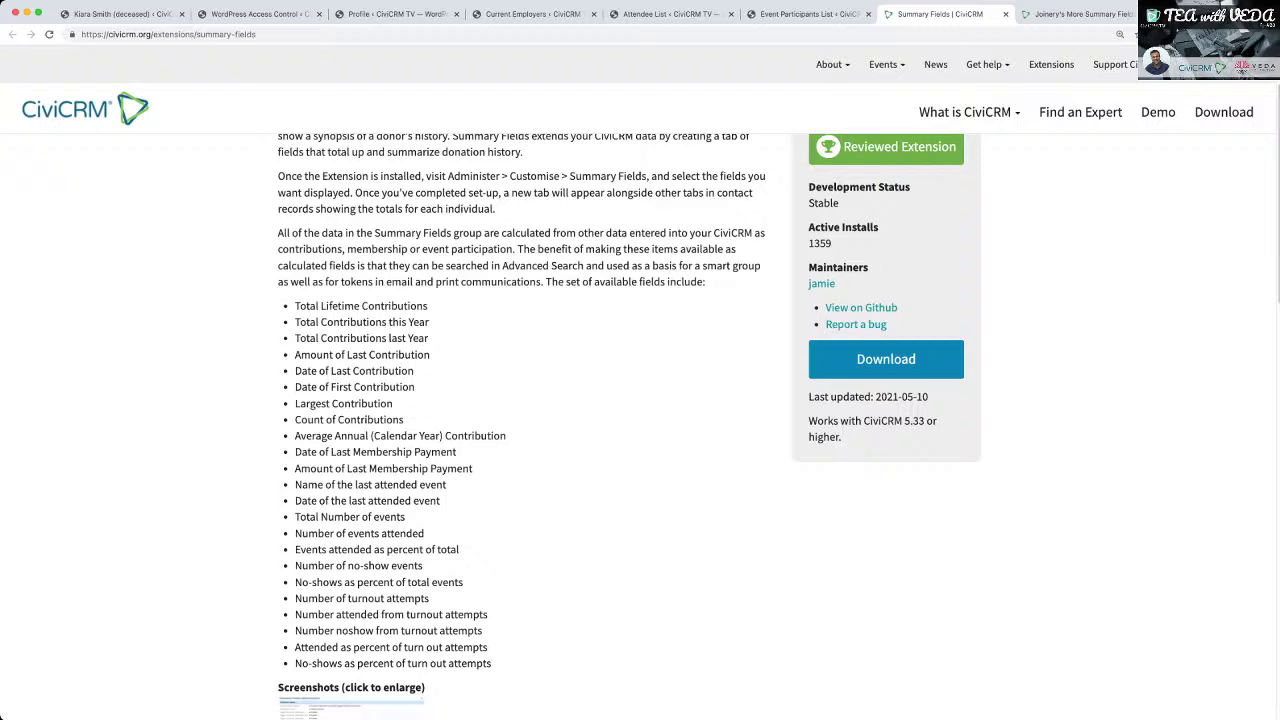
scroll(630, 426, "down", 2)
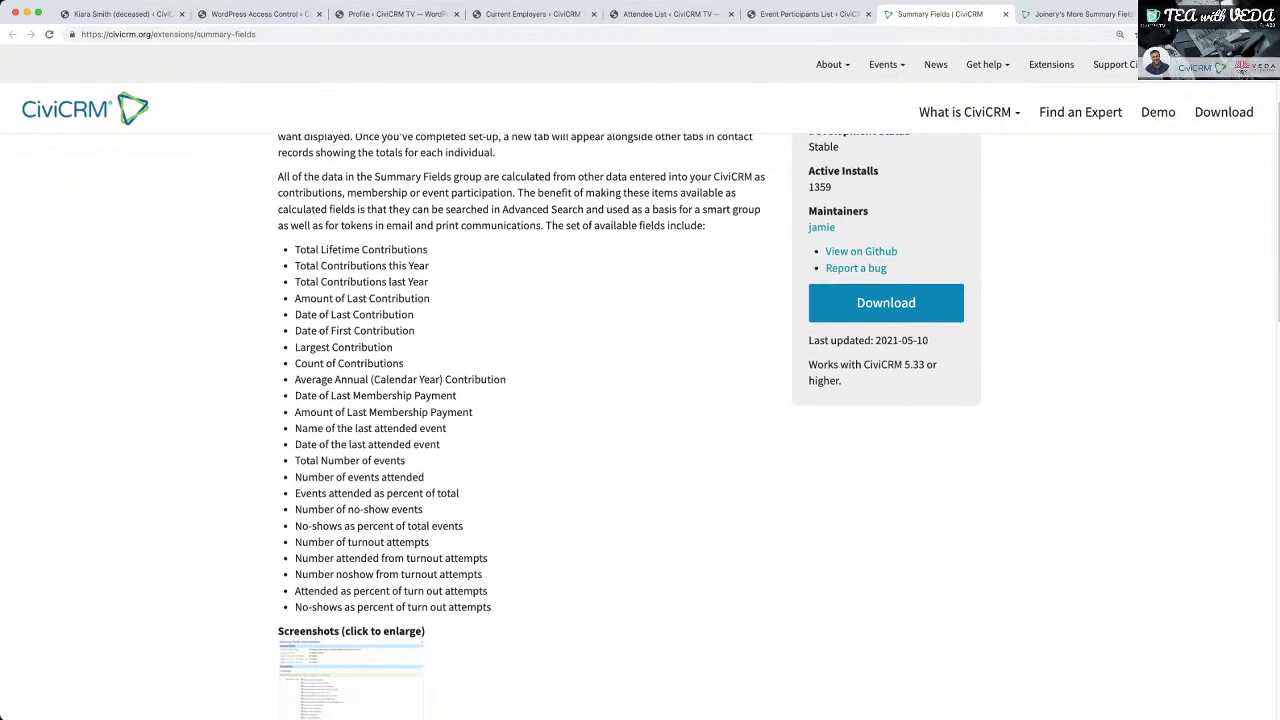
scroll(629, 426, "down", 2)
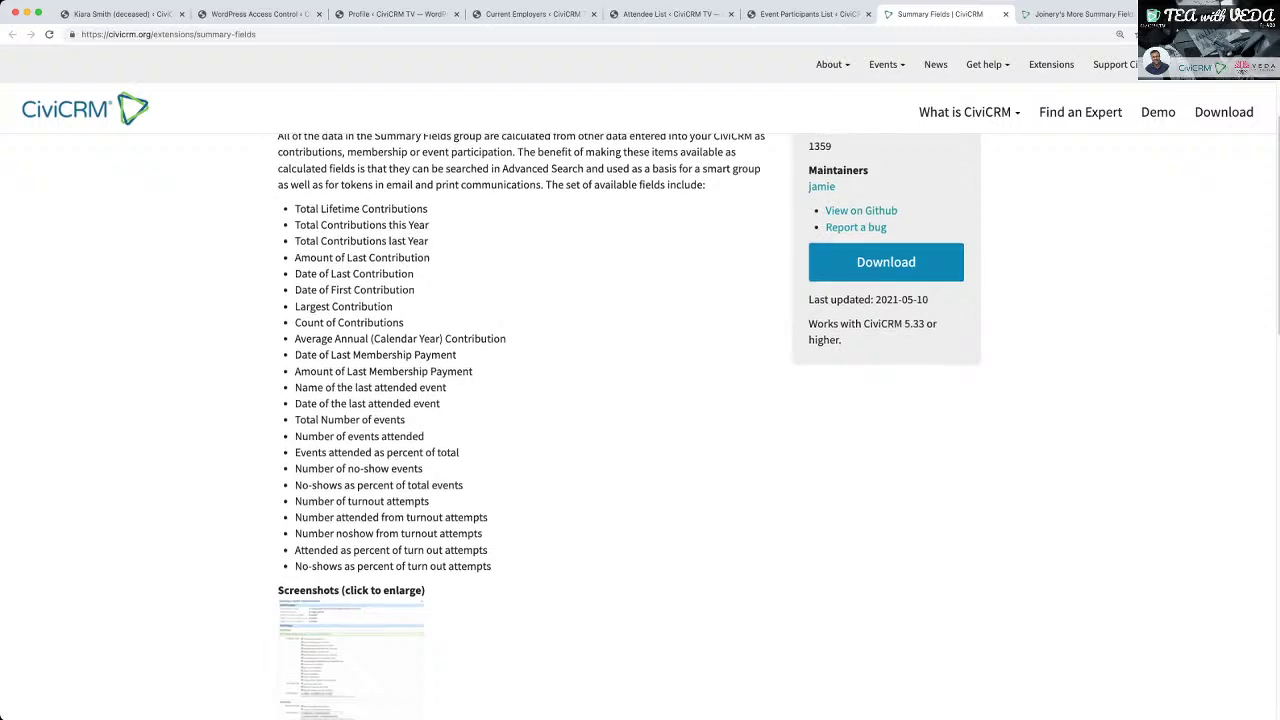
scroll(629, 426, "down", 5)
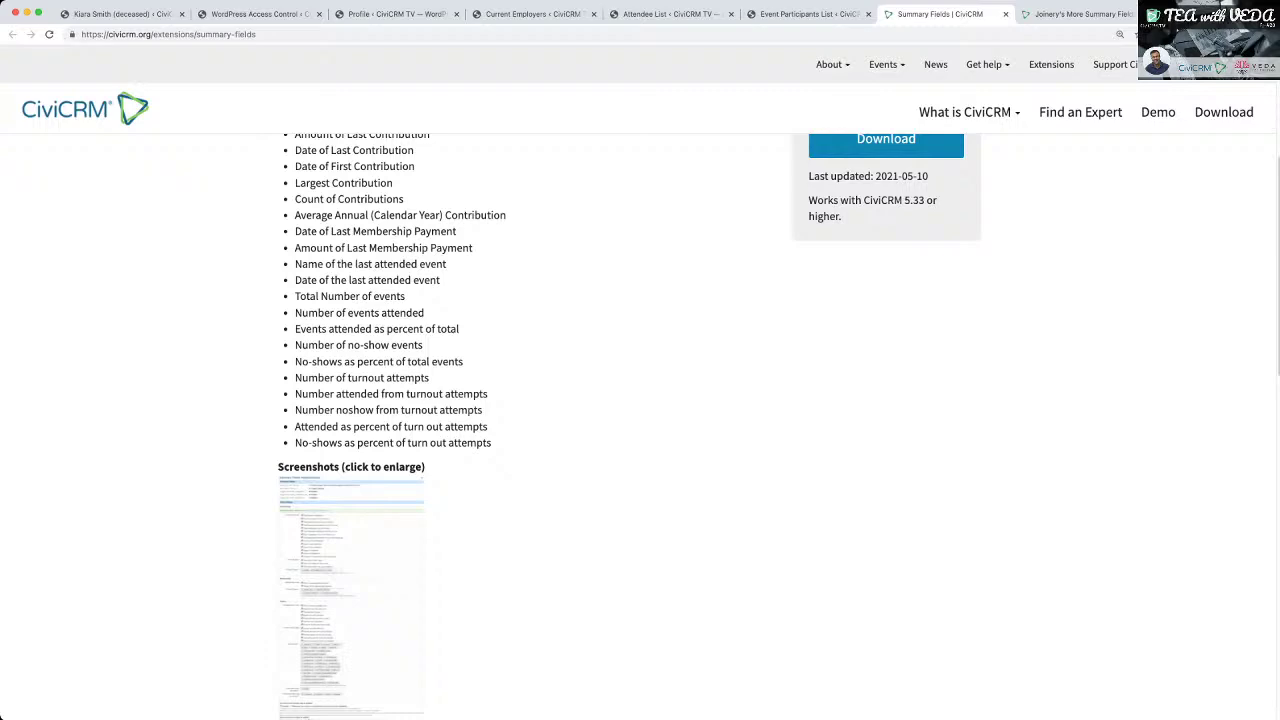
scroll(629, 426, "down", 8)
scroll(629, 426, "up", 12)
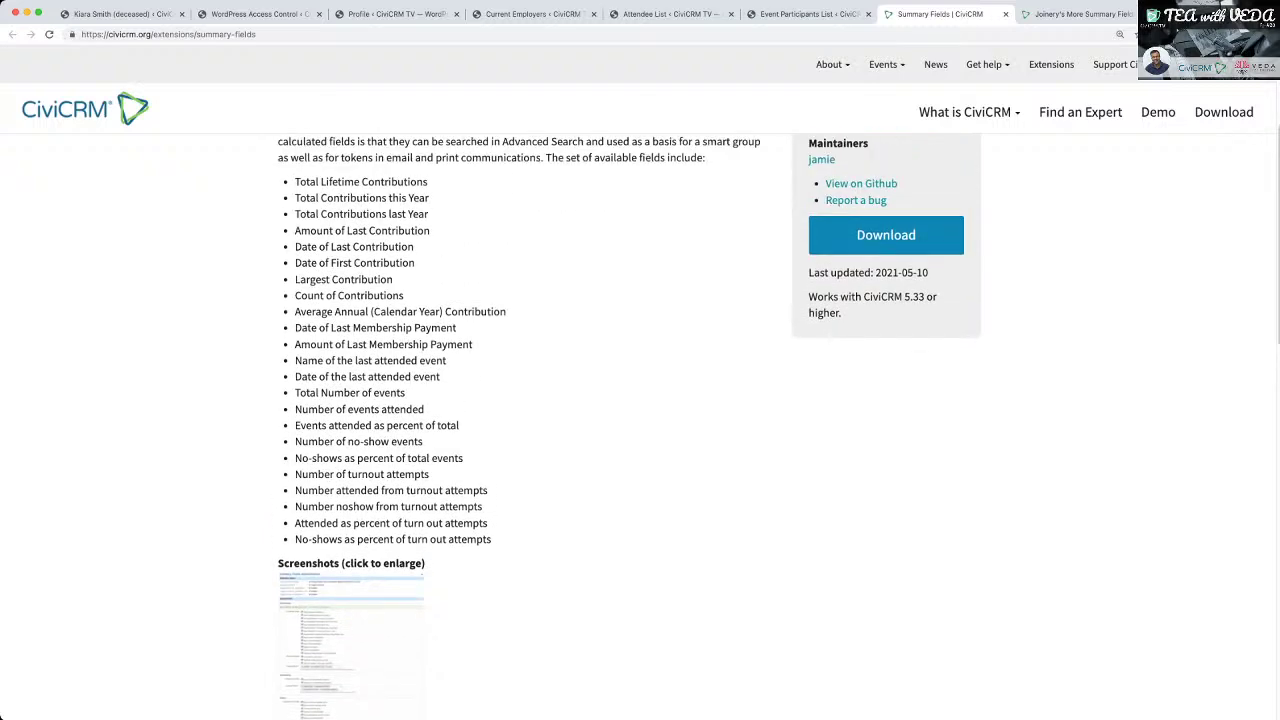
Switch to the Joinery's More Summary Fields page and read which additional contribution, event, mailing and grant fields it provides.
key("ctrl+Tab")
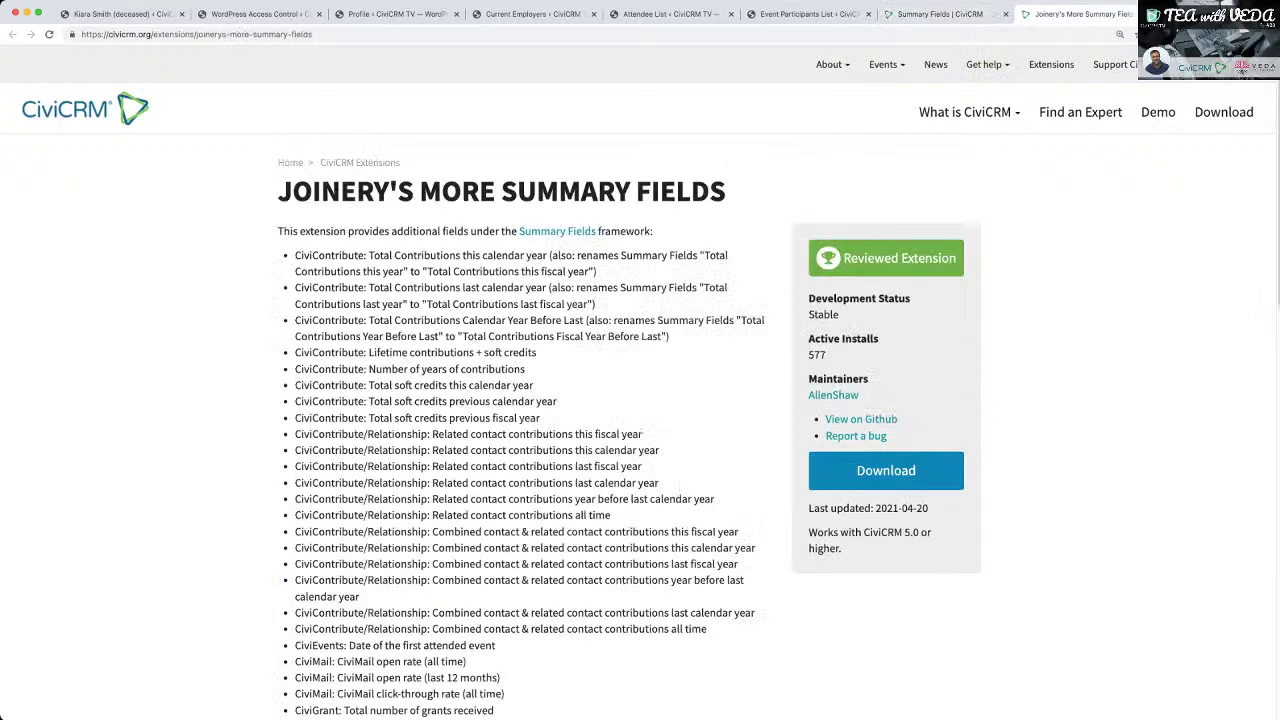
scroll(629, 426, "down", 2)
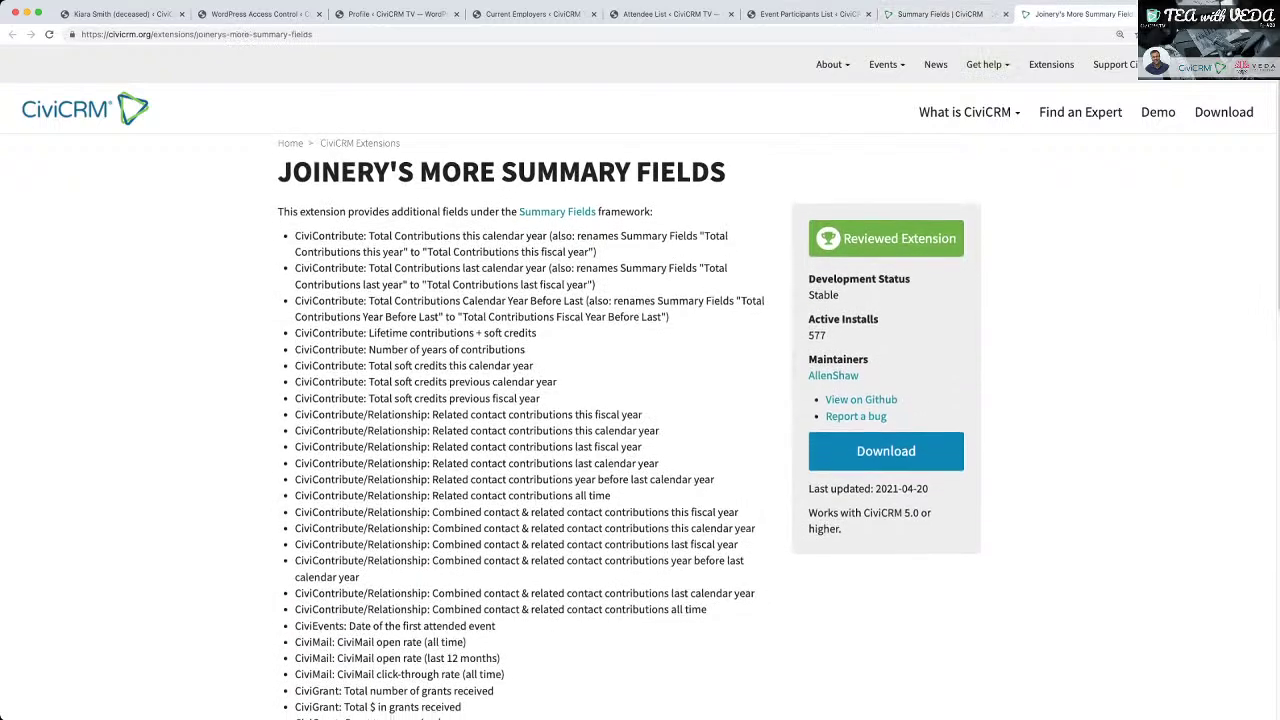
scroll(629, 426, "down", 3)
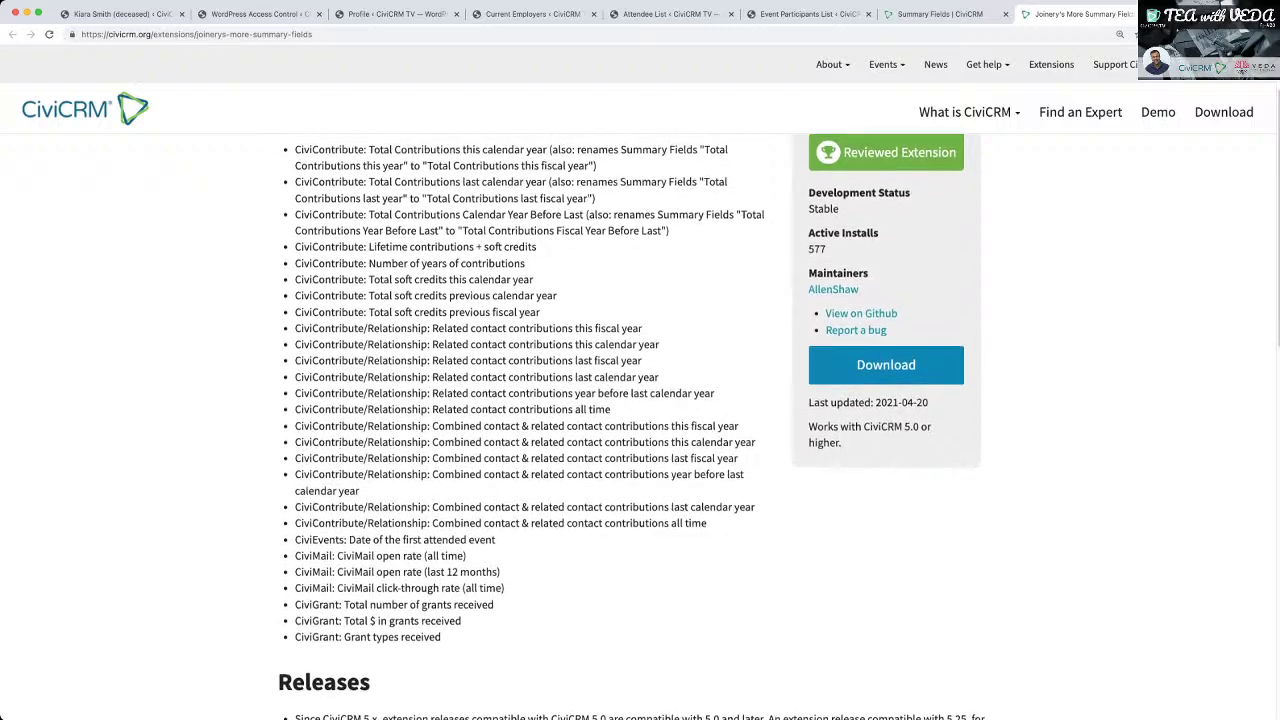
scroll(640, 420, "up", 2)
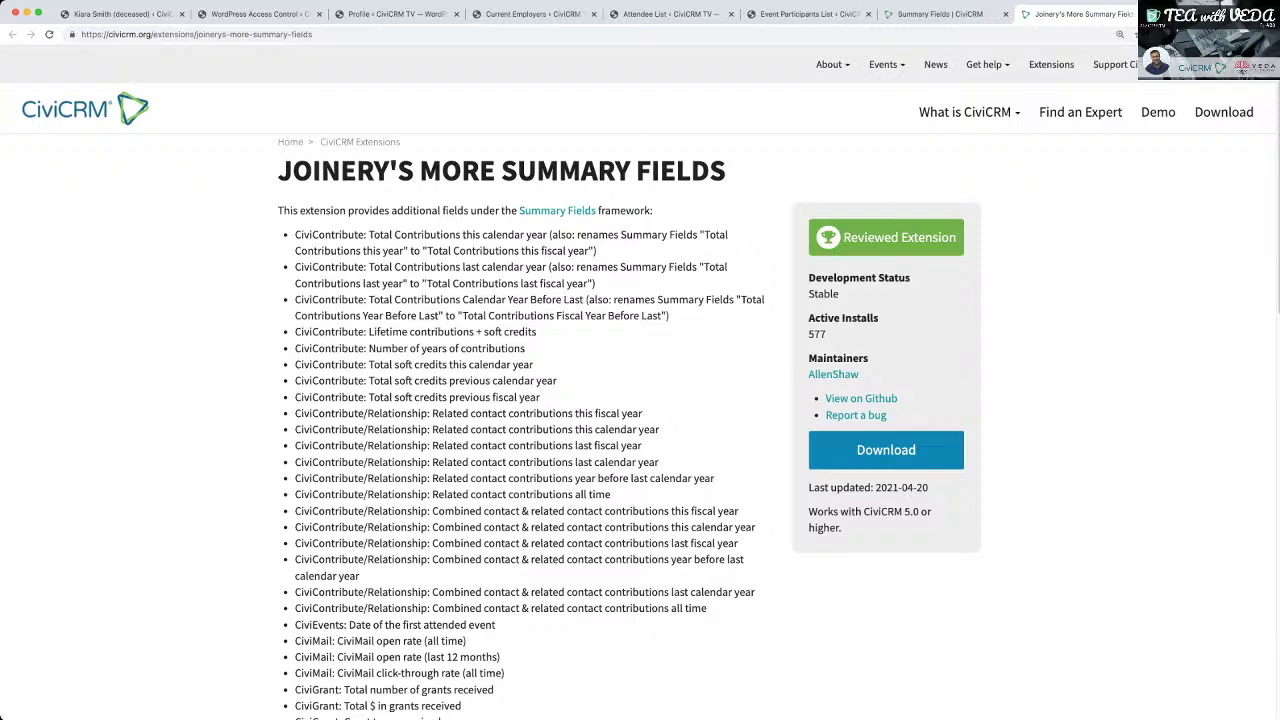
scroll(640, 420, "down", 5)
scroll(640, 420, "up", 4)
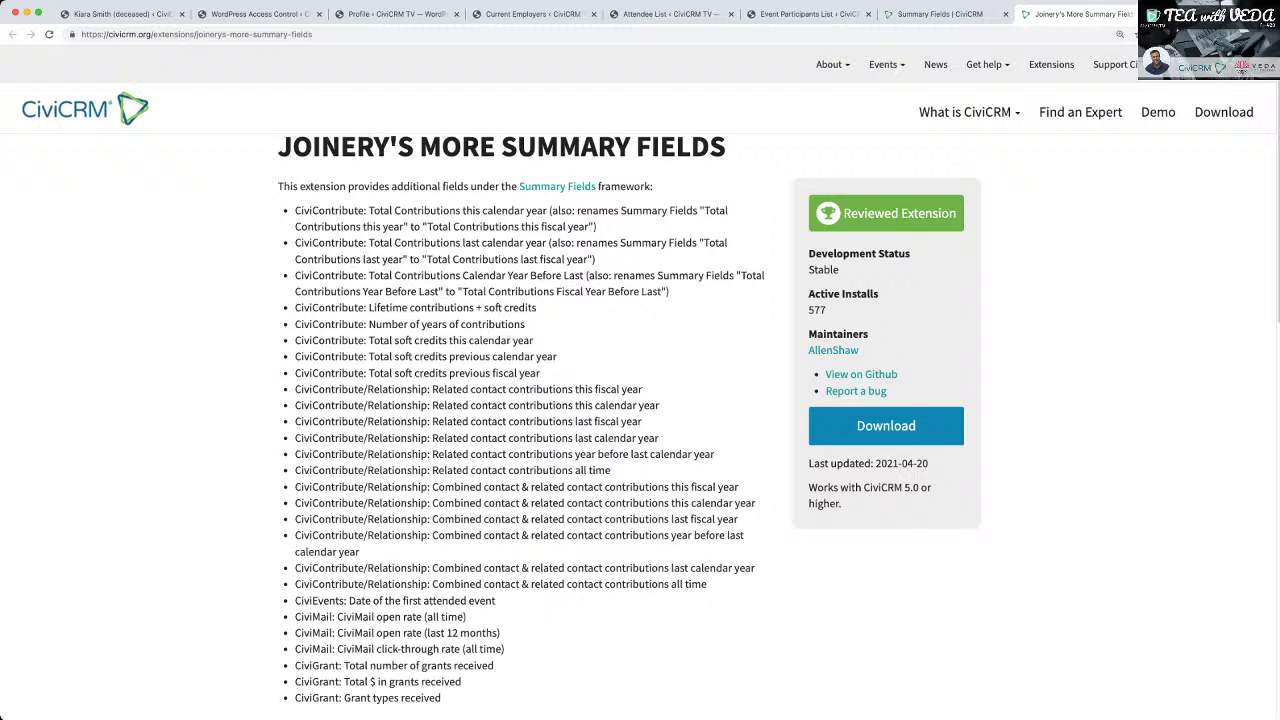
scroll(640, 400, "up", 1)
scroll(640, 400, "down", 1)
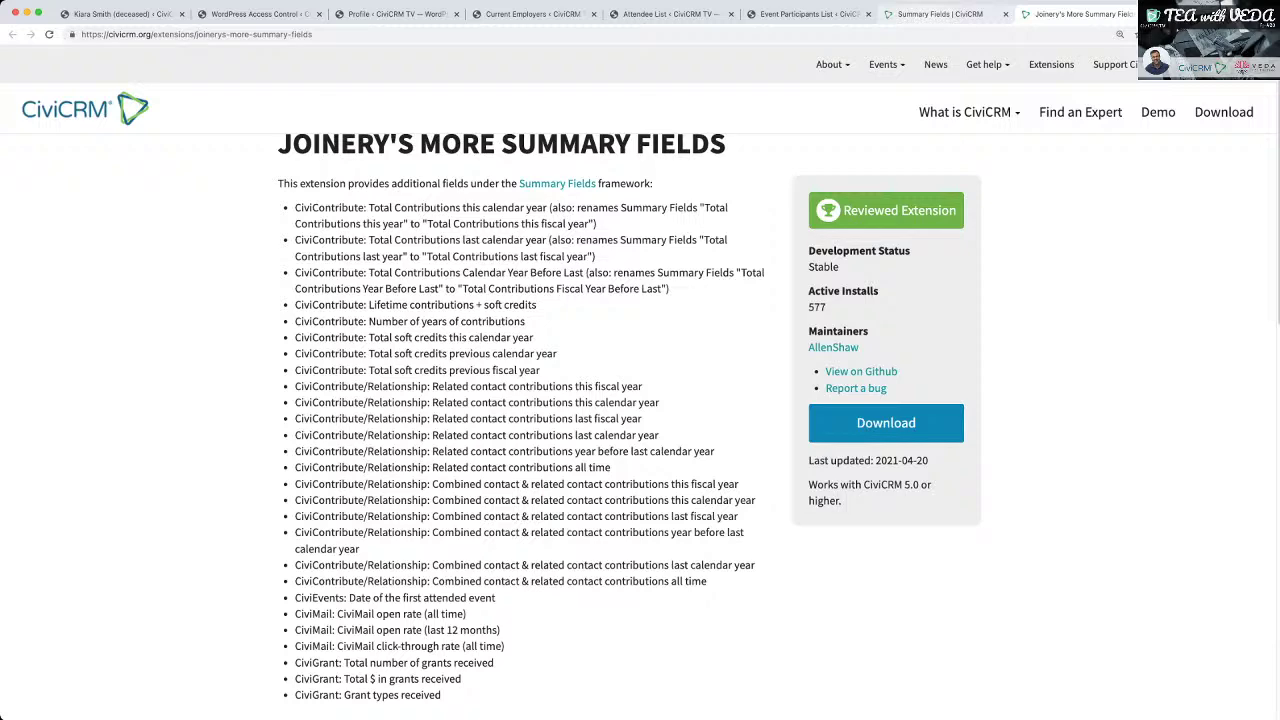
scroll(630, 420, "down", 1)
scroll(630, 420, "up", 2)
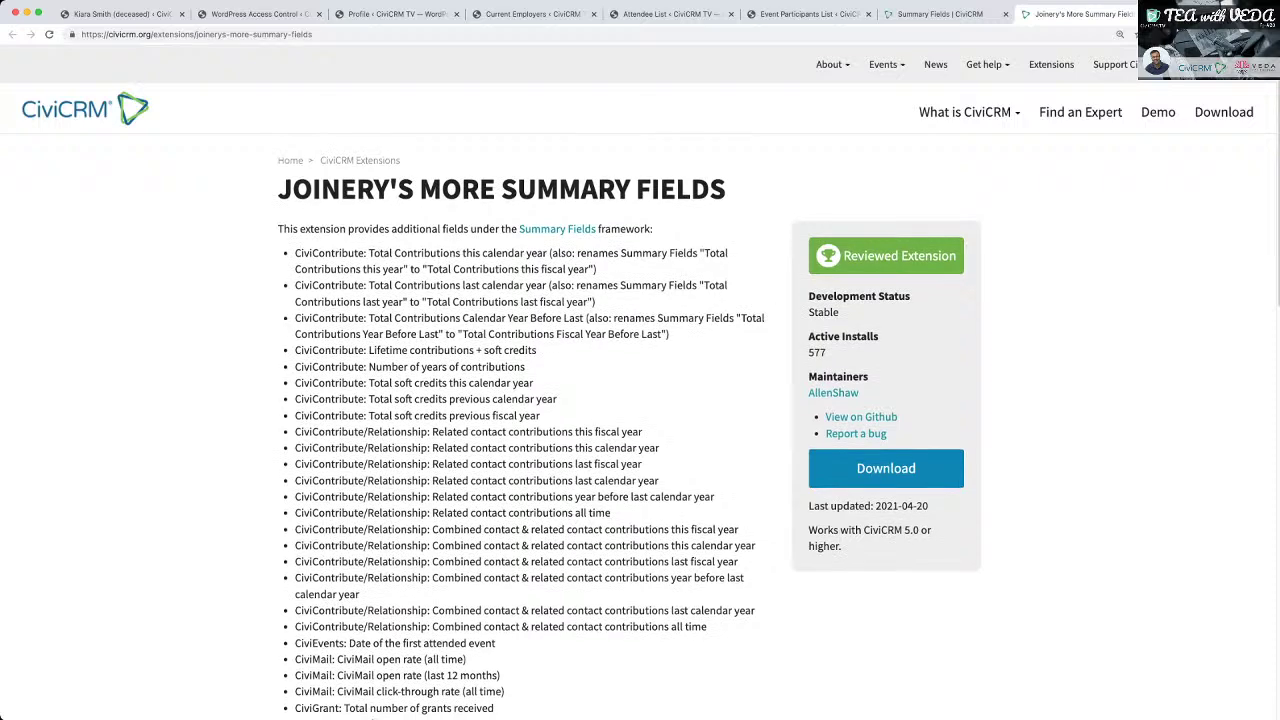
scroll(630, 430, "down", 2)
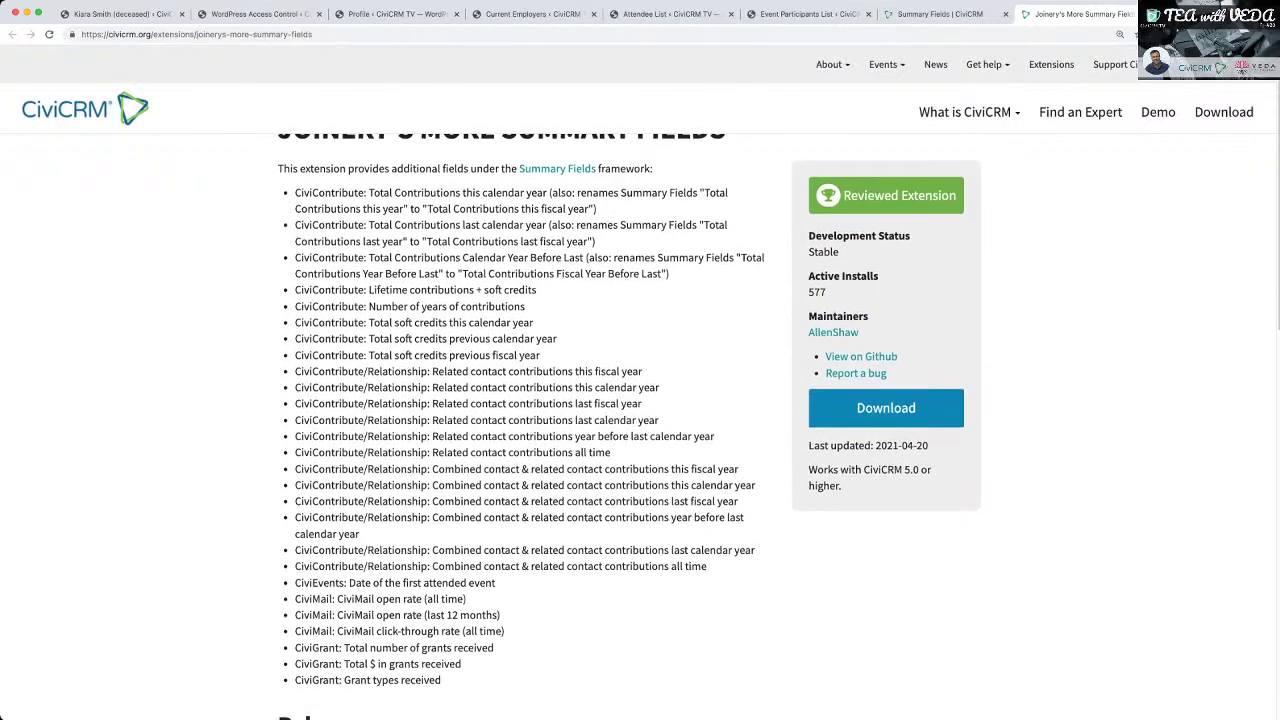
scroll(630, 420, "down", 3)
scroll(630, 430, "up", 5)
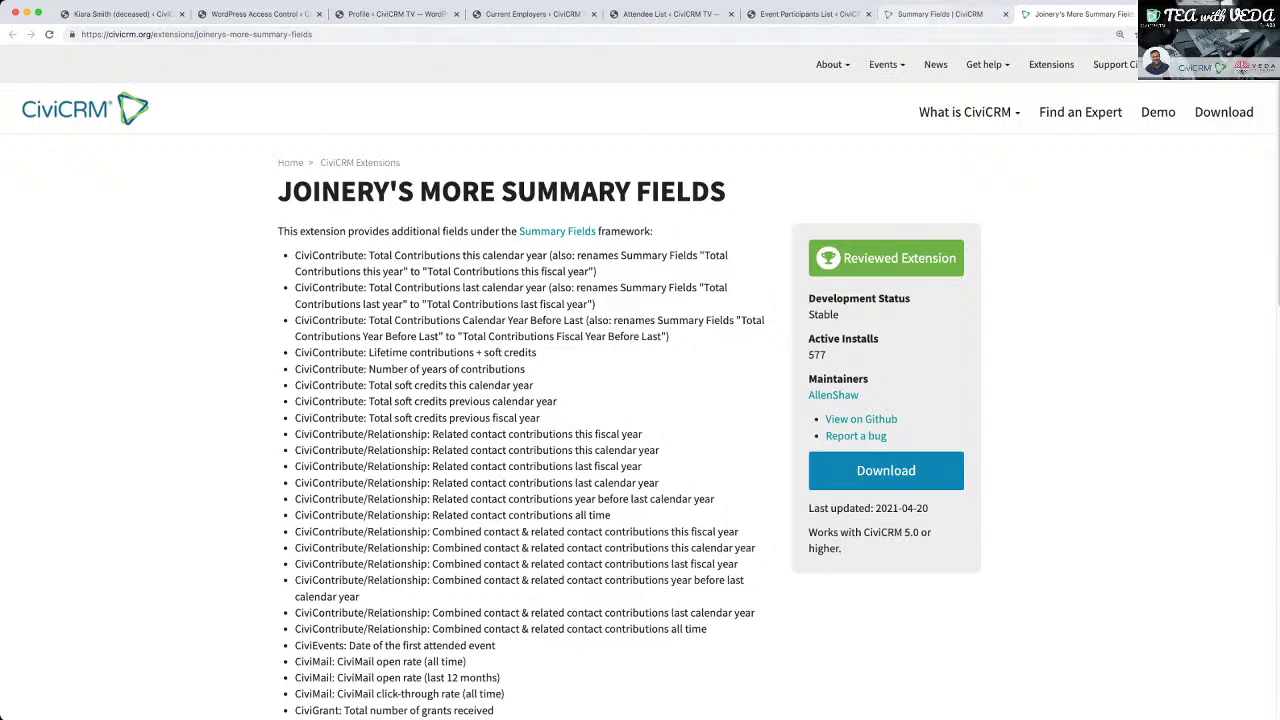
Return to the browser tab with the contact record and open the CiviCRM Extensions page from there.
left_click(123, 14)
mouse_move(535, 61)
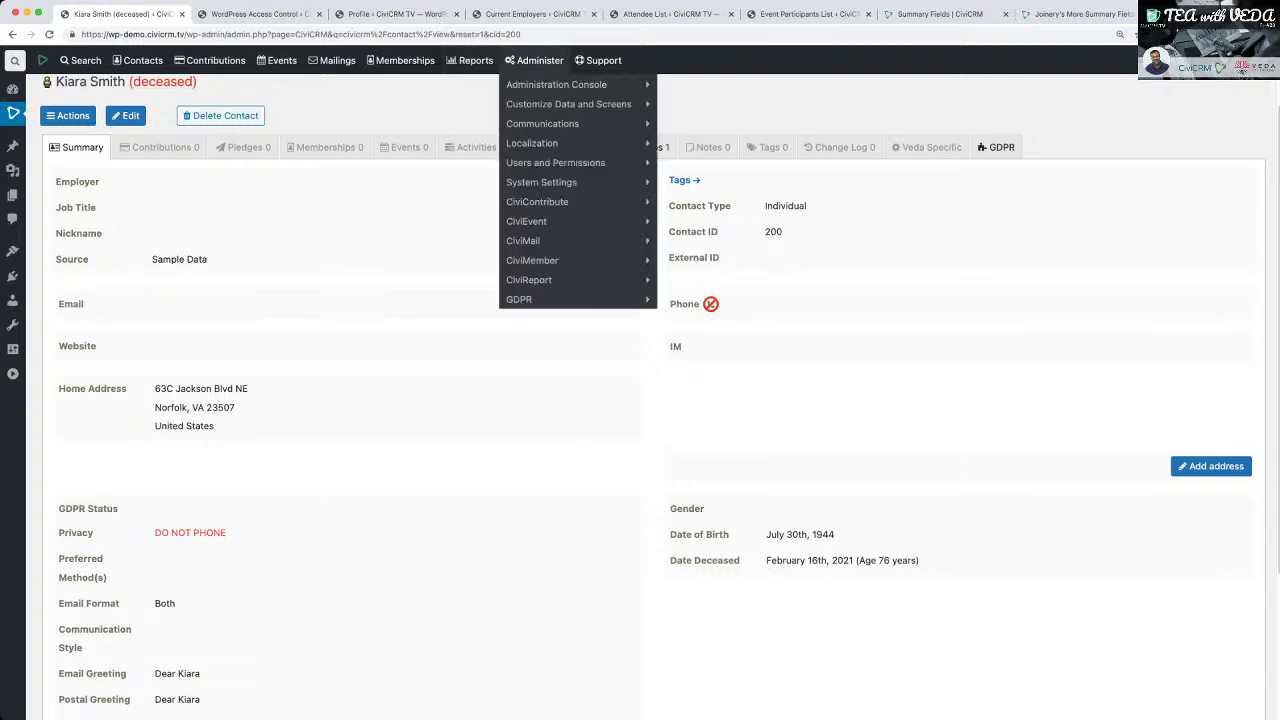
mouse_move(541, 182)
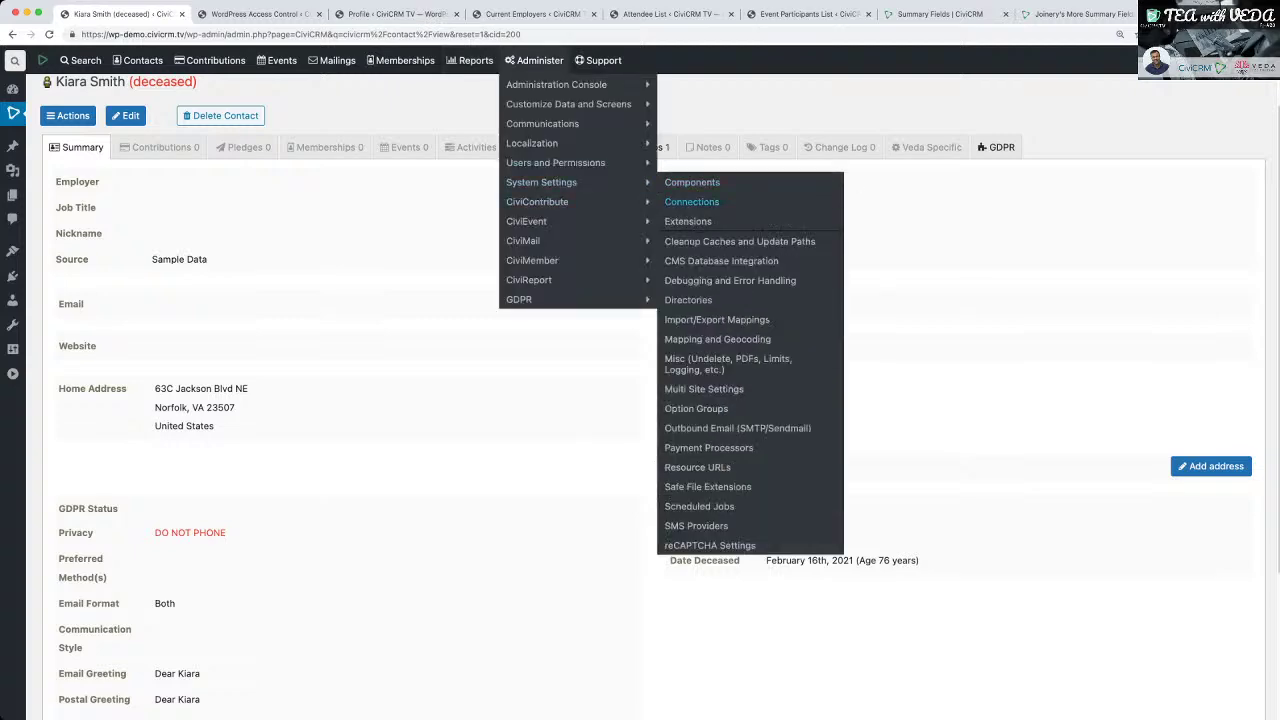
left_click(690, 182)
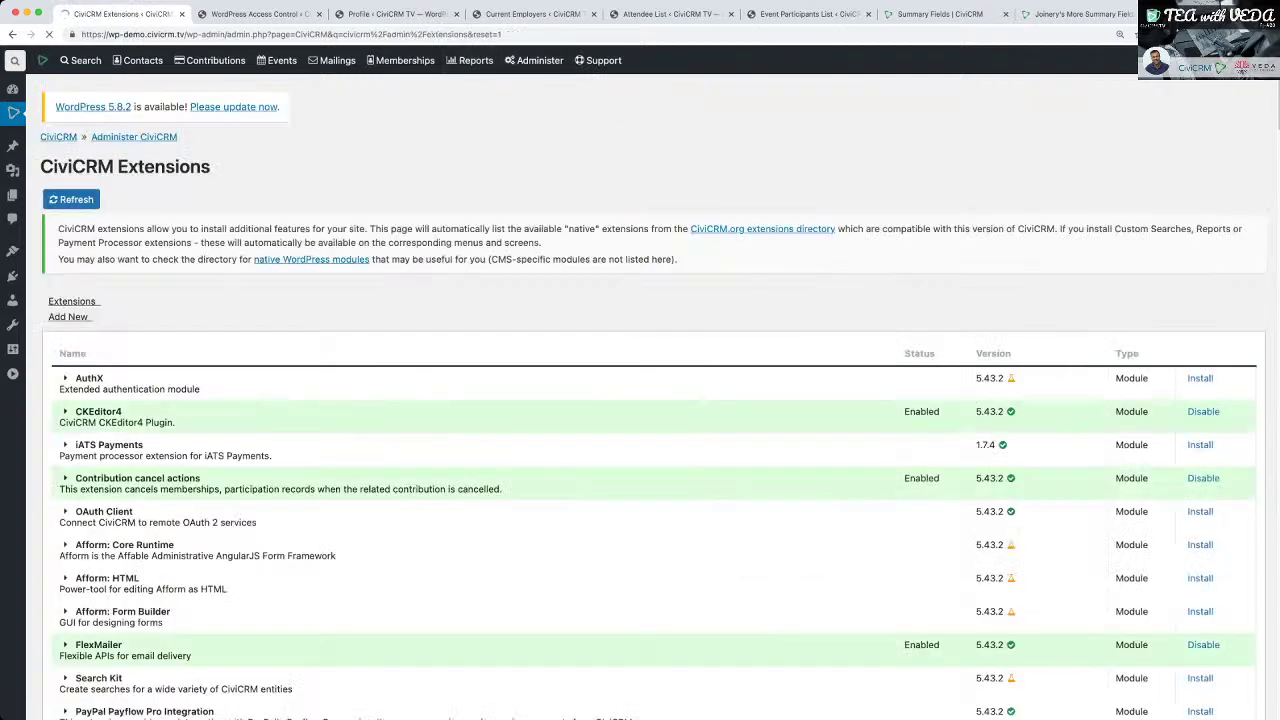
Find Summary Fields among the new extensions by searching the page for "summar", and download and install it.
key("super+f")
type("sum")
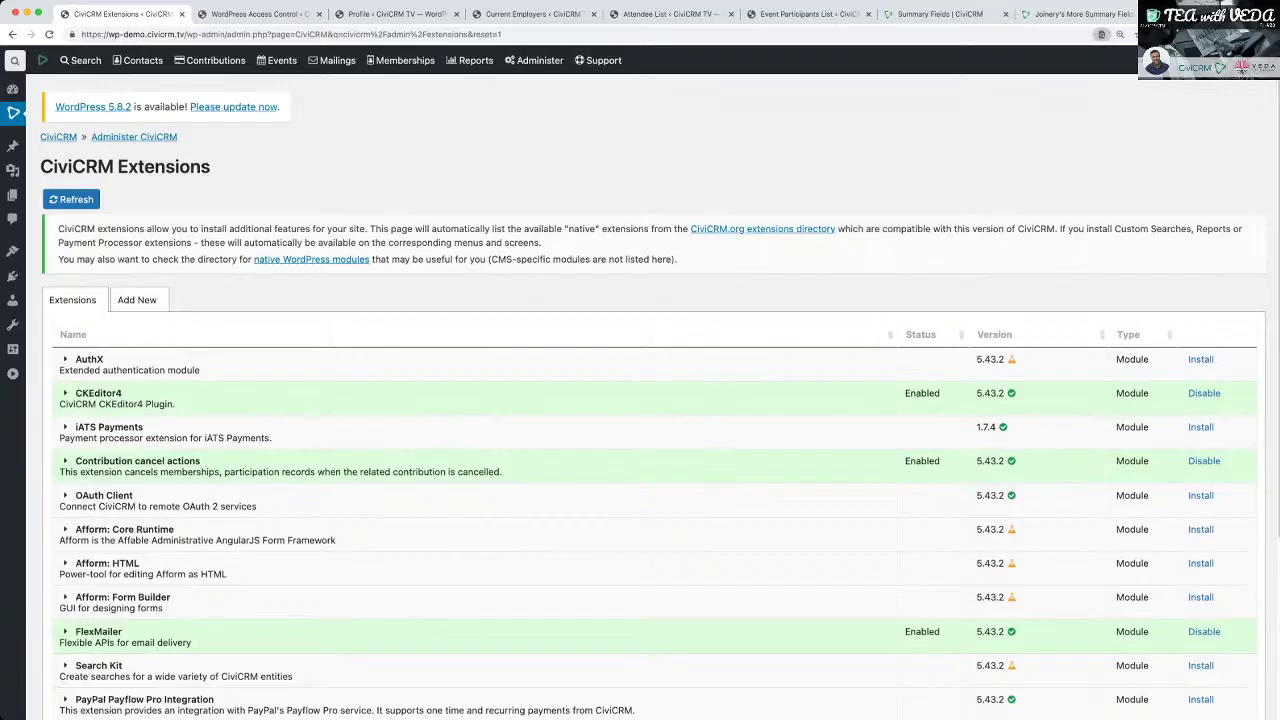
left_click(137, 300)
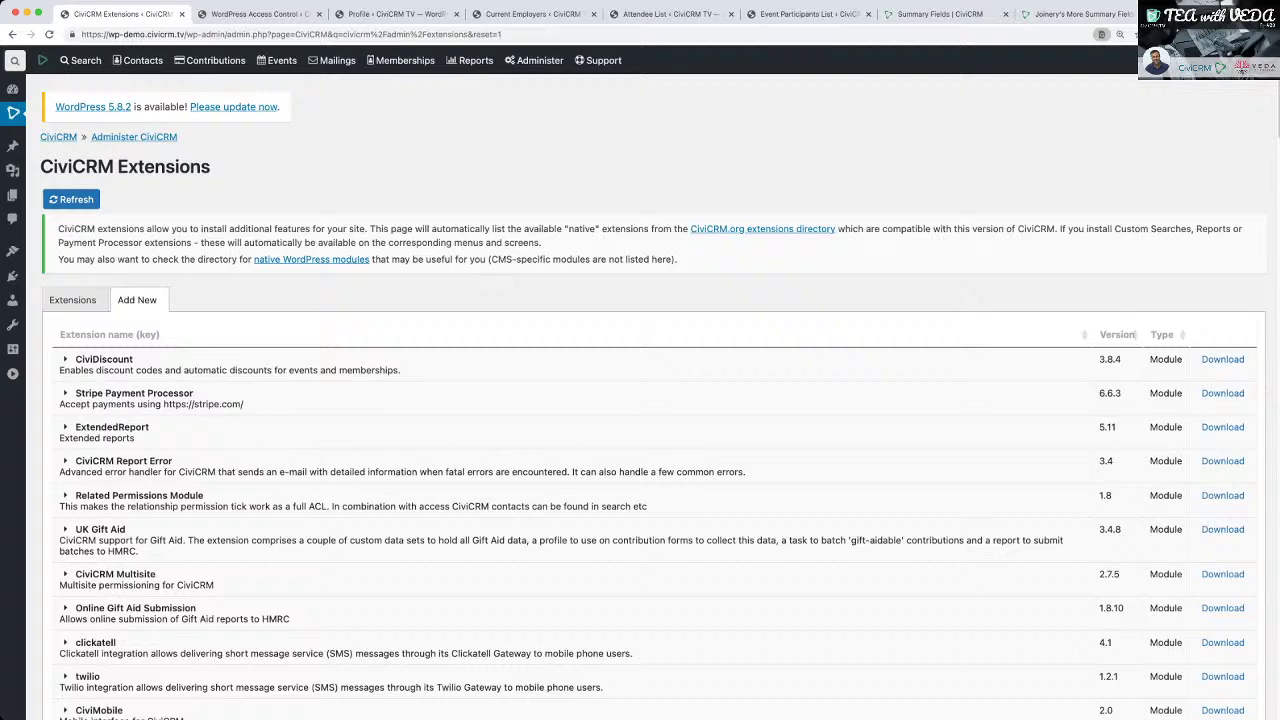
type("mar")
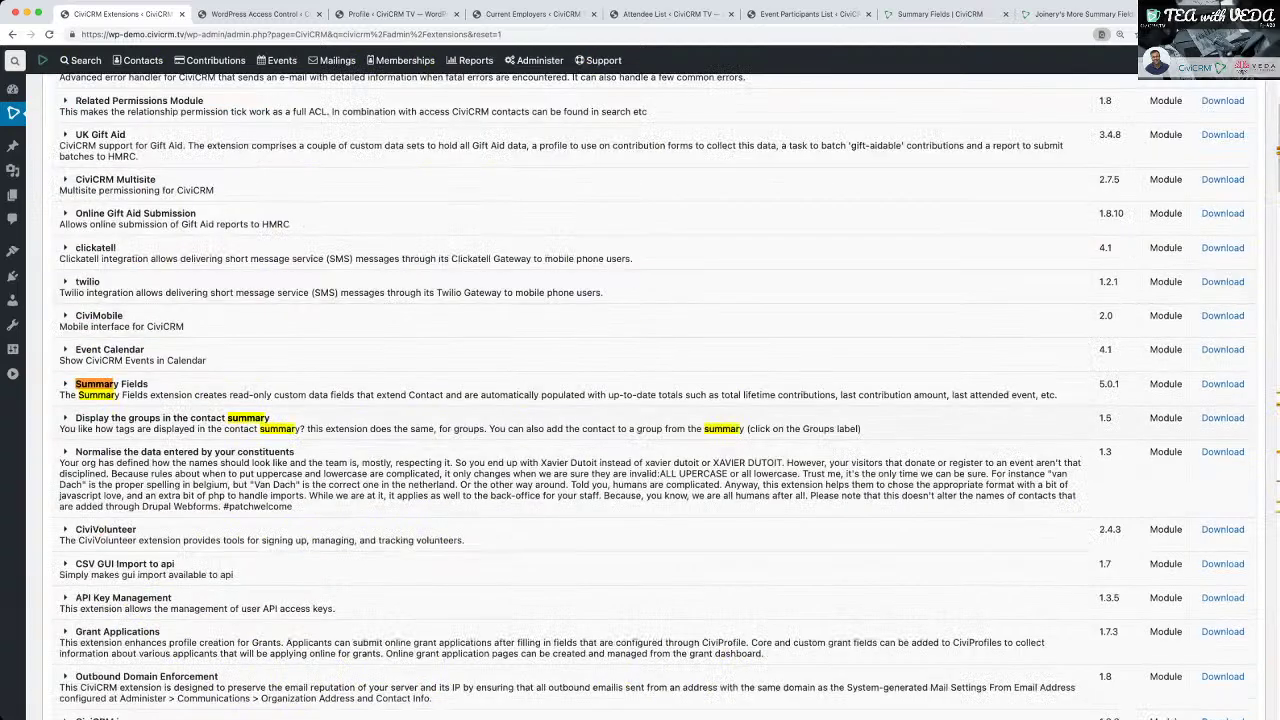
left_click(1222, 383)
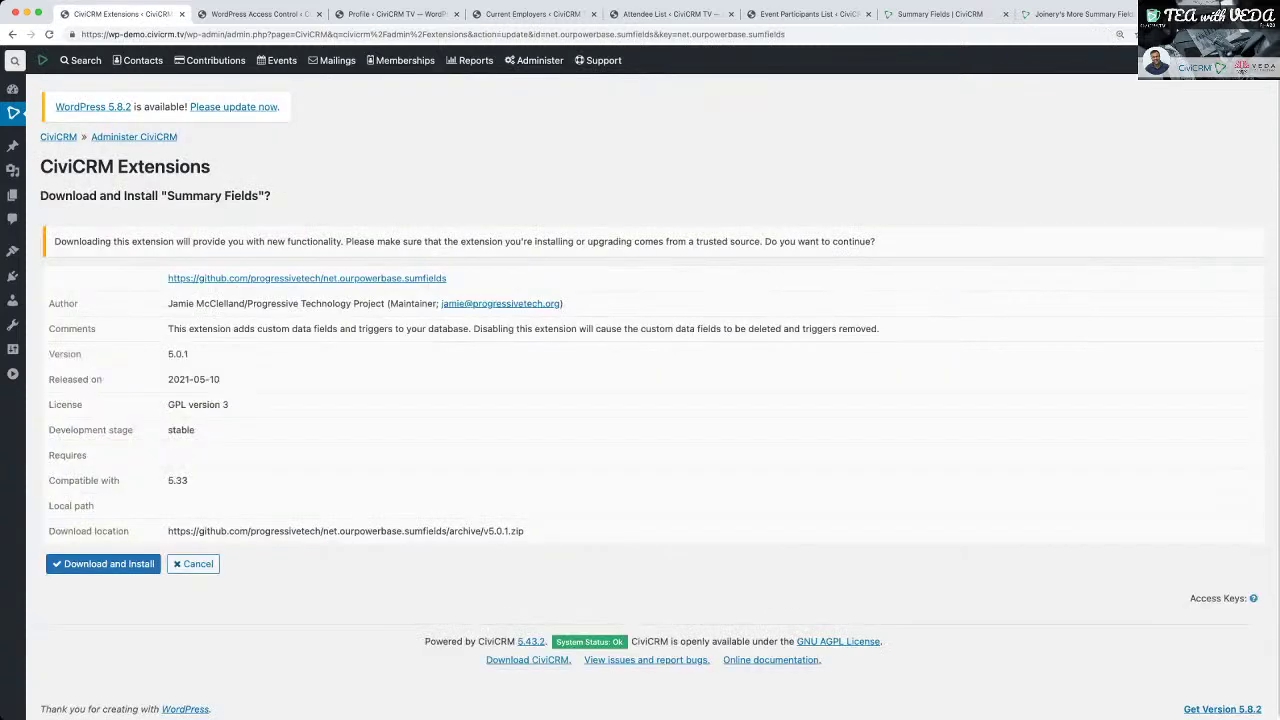
left_click(103, 564)
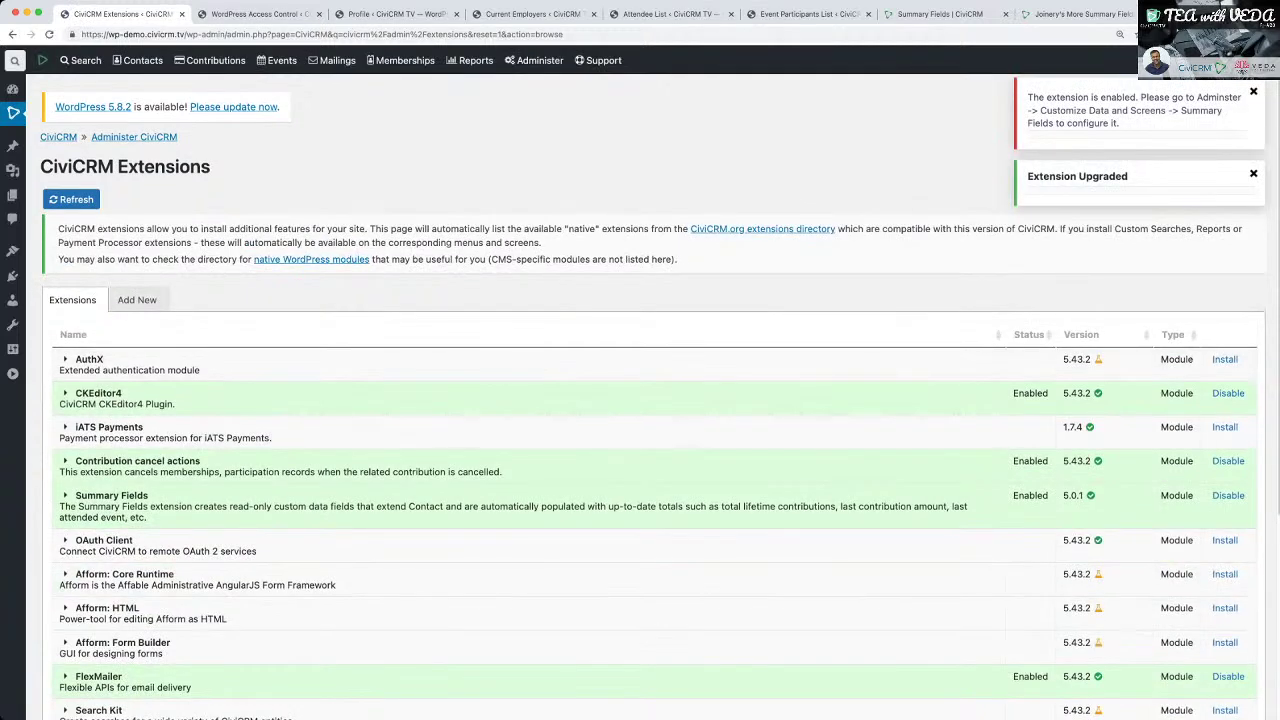
Open the Summary Fields administration page and look through its field and performance settings.
mouse_move(535, 61)
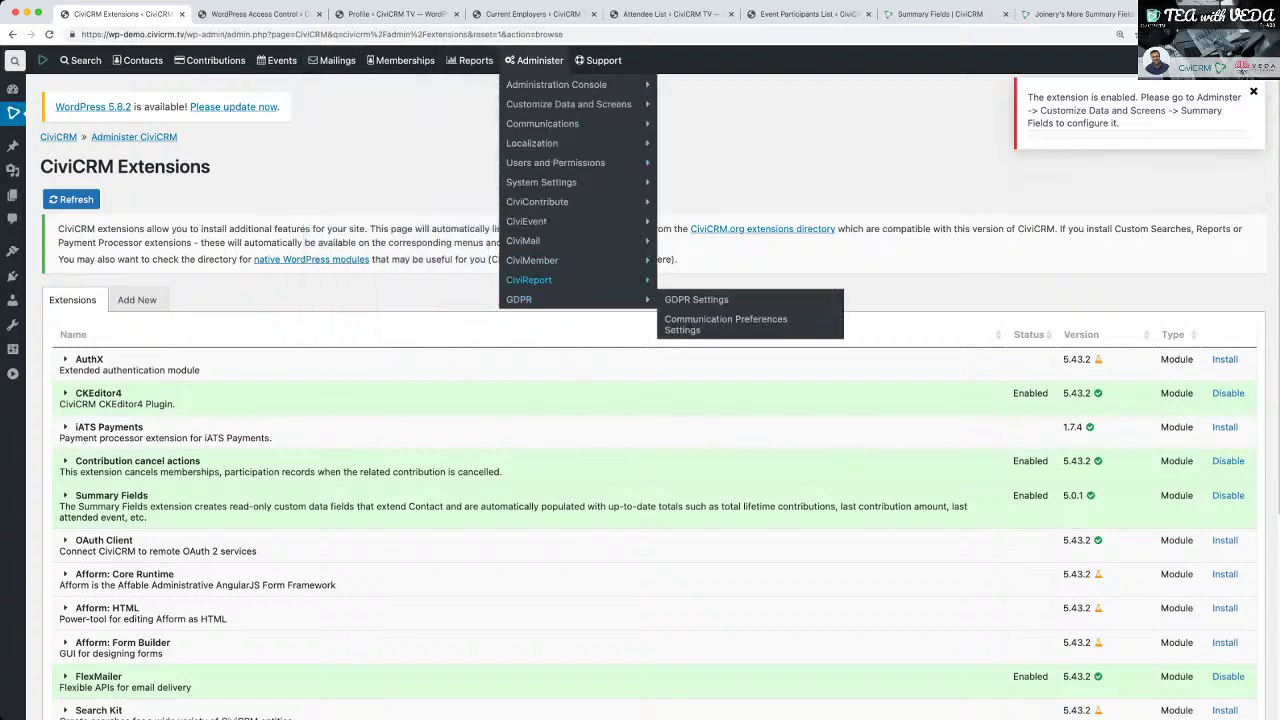
mouse_move(528, 280)
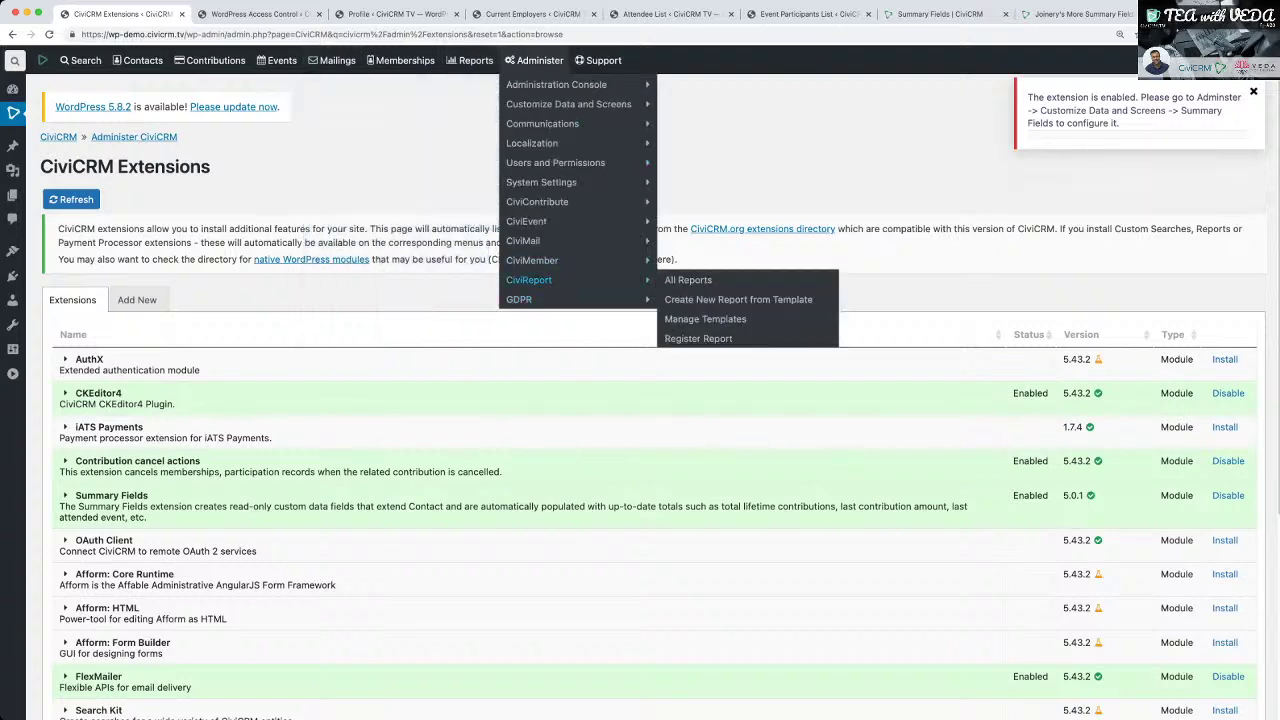
mouse_move(568, 104)
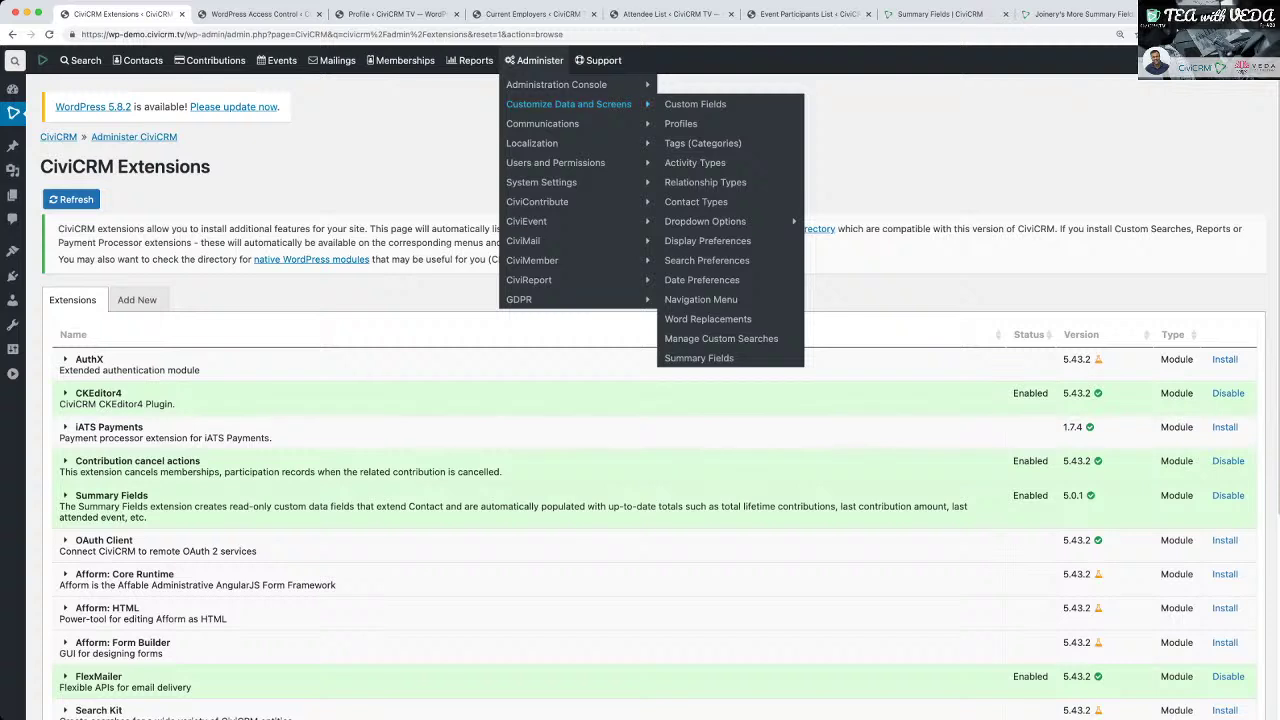
mouse_move(542, 123)
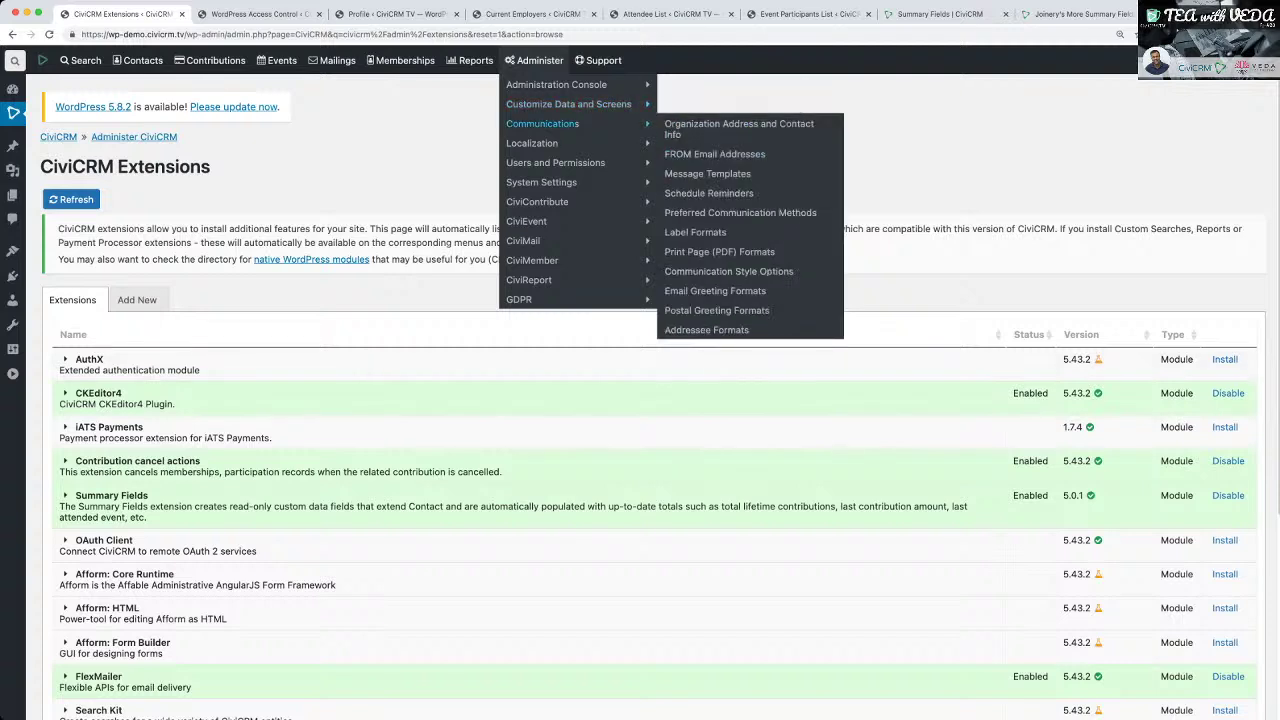
left_click(700, 357)
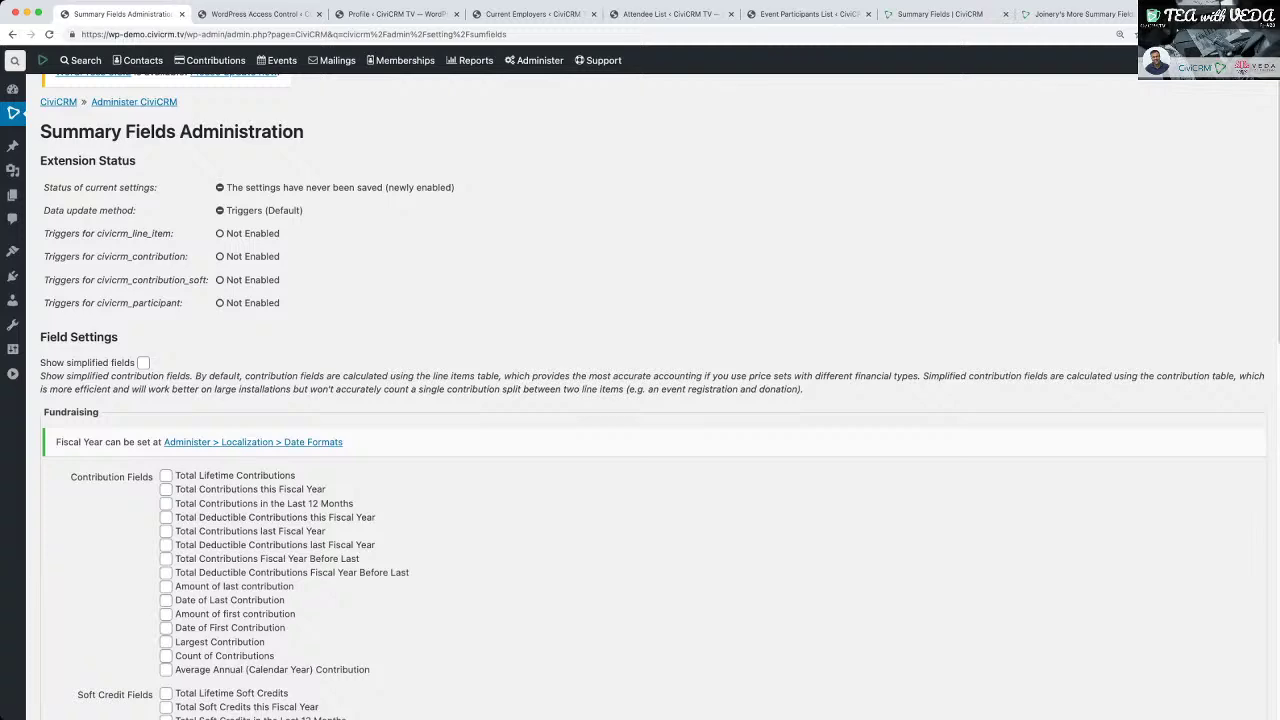
scroll(640, 400, "down", 10)
scroll(640, 400, "down", 3)
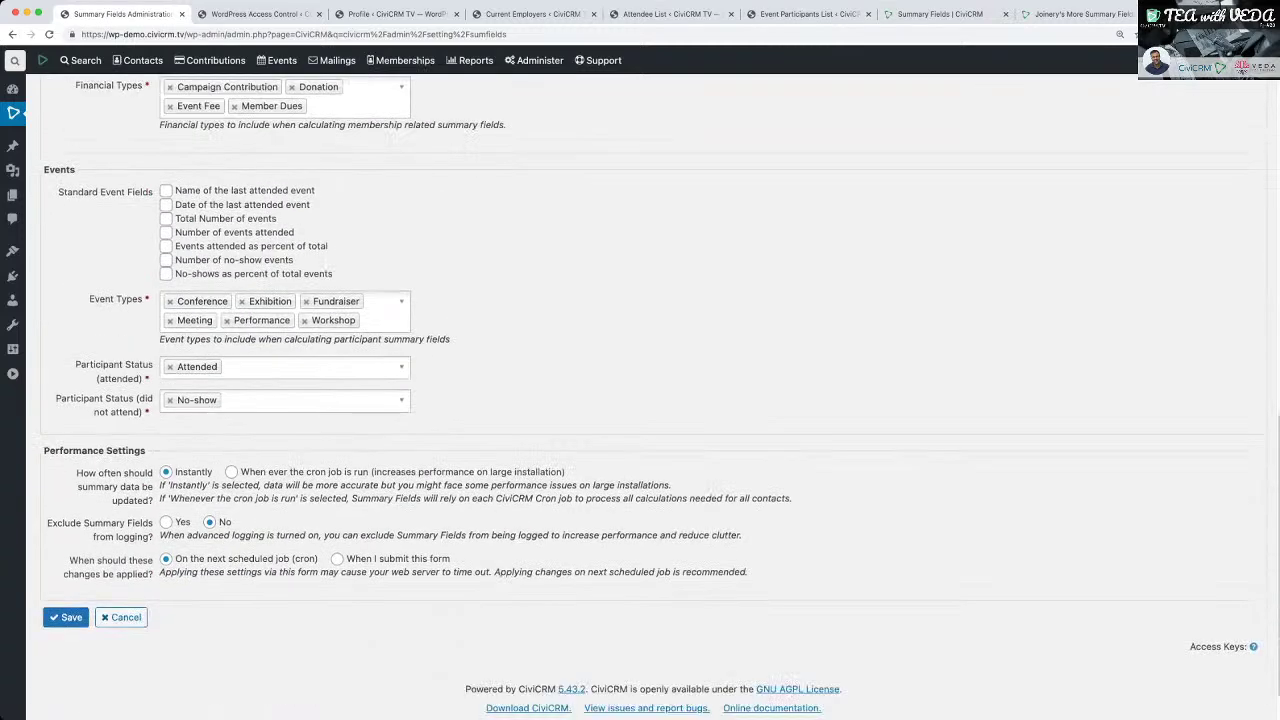
scroll(640, 400, "up", 15)
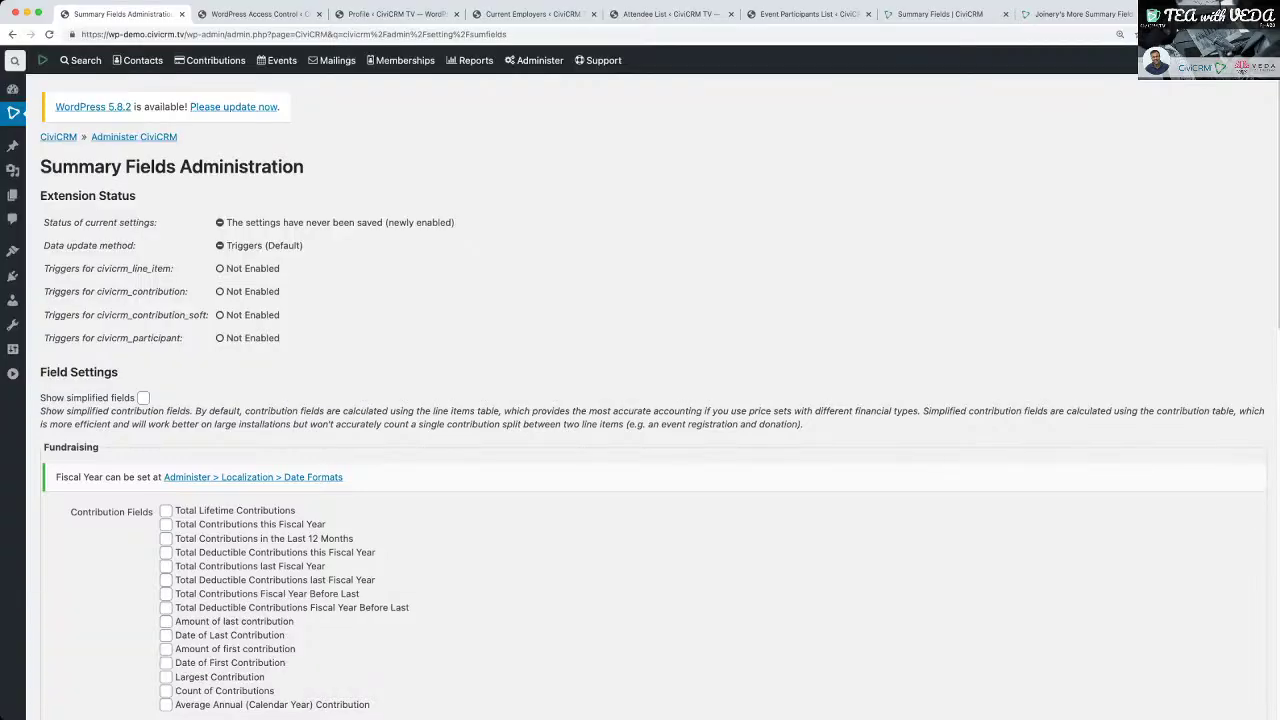
Enable all contribution fields, from Total Lifetime Contributions through Average Annual (Calendar Year) Contribution.
left_click(166, 510)
left_click(166, 524)
scroll(166, 524, "down", 1)
left_click(166, 500)
left_click(166, 514)
left_click(166, 528)
left_click(166, 542)
left_click(166, 556)
left_click(166, 569)
left_click(166, 583)
left_click(166, 597)
left_click(166, 611)
left_click(166, 625)
left_click(166, 639)
left_click(166, 653)
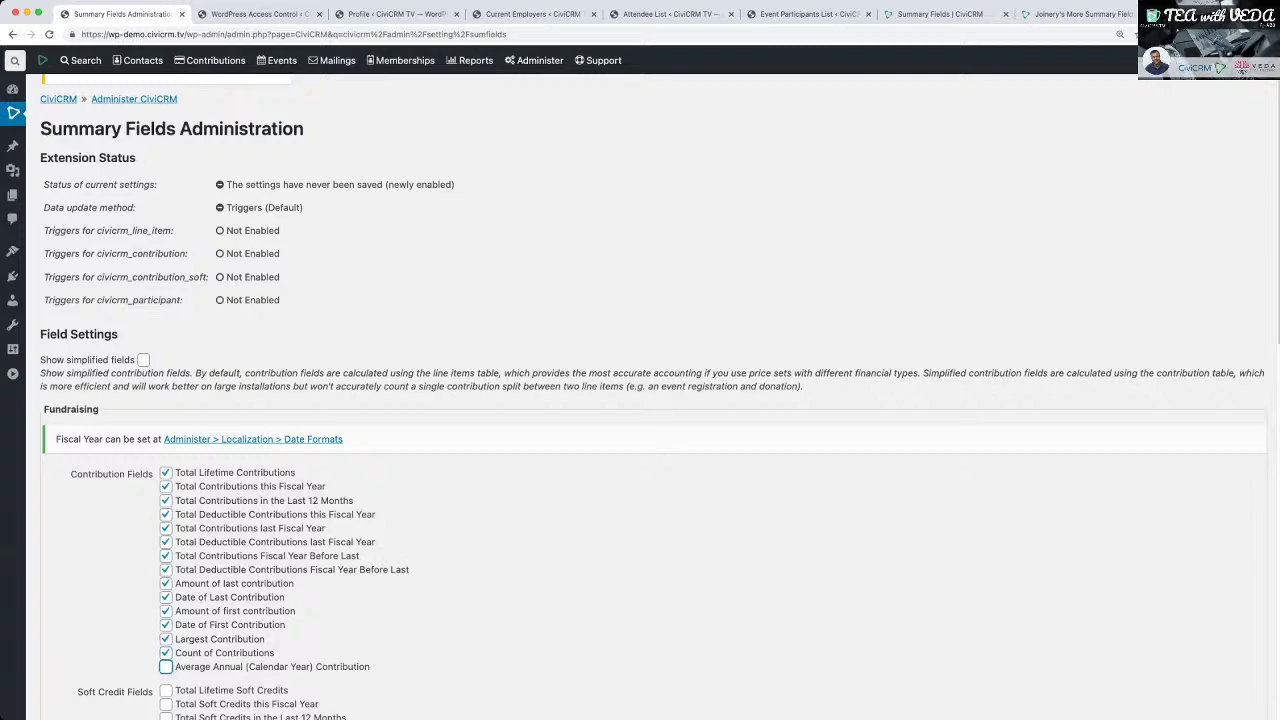
left_click(166, 666)
Enable the soft credit fields for lifetime, this fiscal year and the last 12 months.
scroll(654, 396, "down", 3)
left_click(166, 478)
left_click(166, 492)
left_click(166, 506)
Enable the date and amount of last membership payment fields, including both simplified versions.
scroll(166, 506, "down", 2)
left_click(166, 479)
left_click(166, 493)
left_click(166, 507)
left_click(166, 520)
Enable all standard event fields, from Name of the last attended event through No-shows as percent of total events.
scroll(650, 400, "up", 5)
scroll(650, 400, "down", 5)
scroll(650, 400, "down", 2)
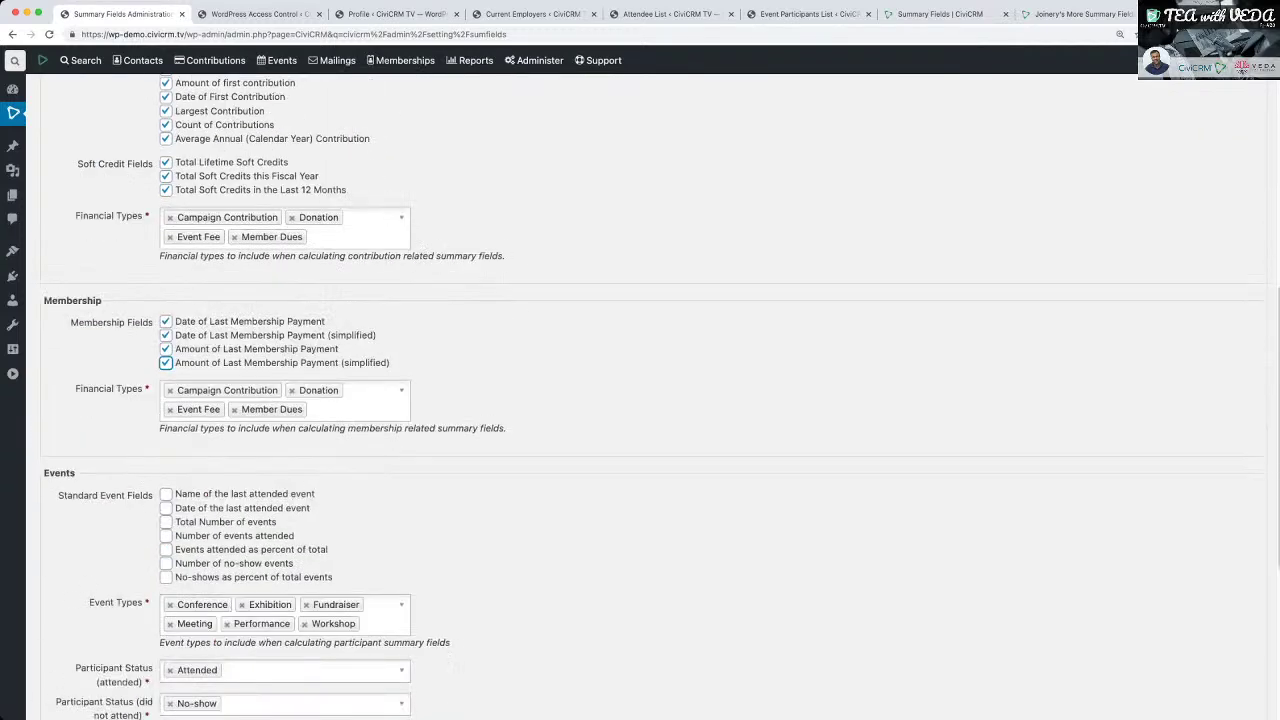
left_click(166, 493)
left_click(166, 507)
left_click(166, 521)
left_click(166, 535)
left_click(166, 549)
left_click(166, 563)
left_click(166, 577)
scroll(650, 400, "down", 3)
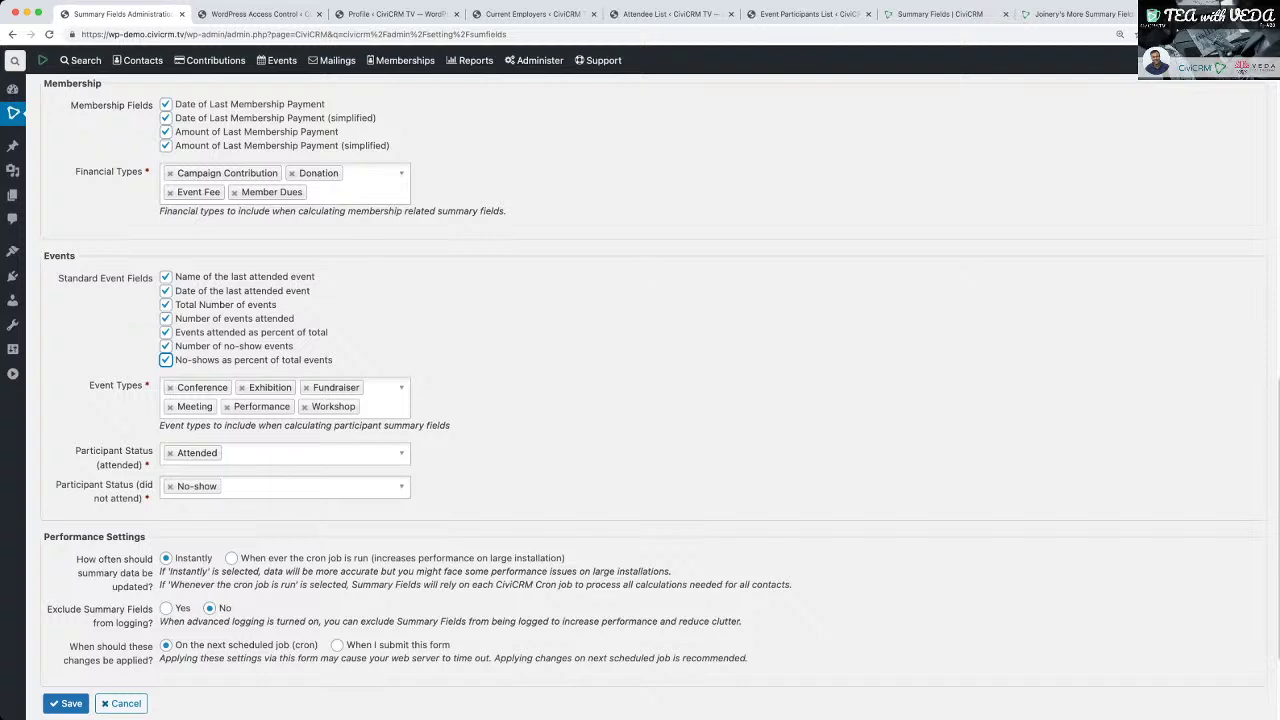
Set the summary data to update whenever the cron job is run.
left_click(231, 558)
scroll(652, 396, "down", 1)
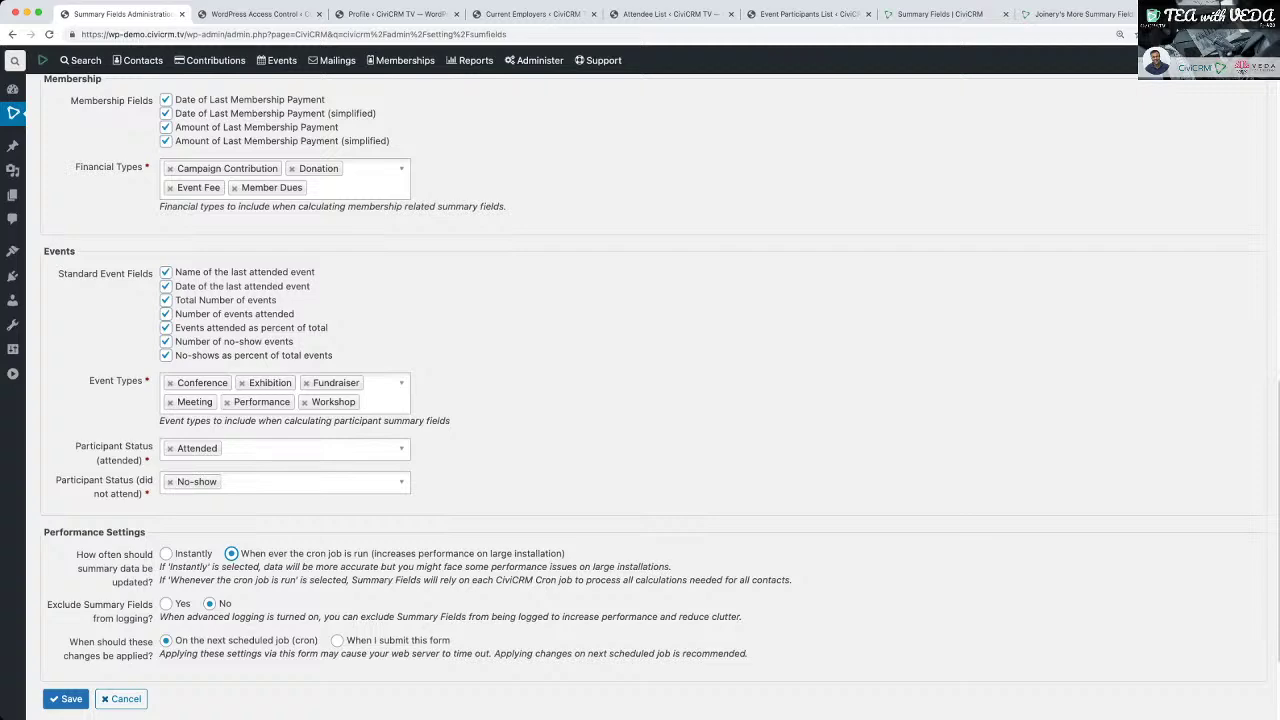
scroll(652, 396, "down", 3)
scroll(652, 396, "up", 2)
scroll(652, 396, "up", 1)
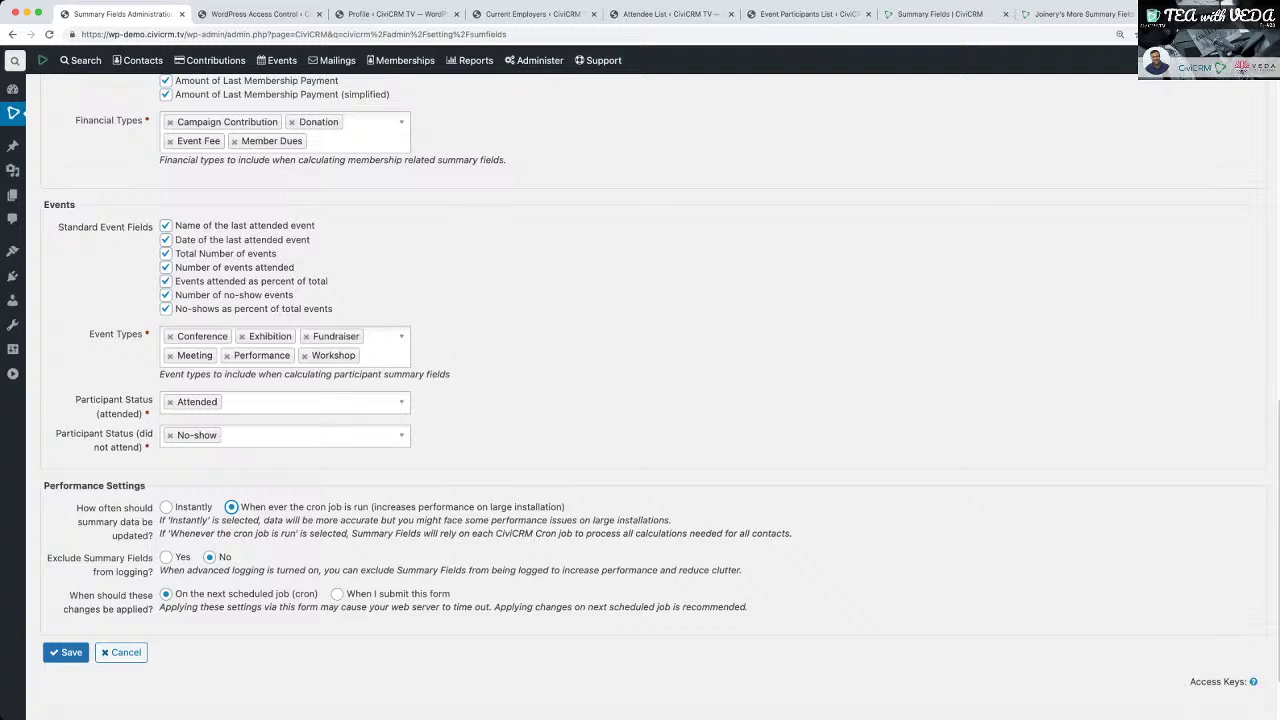
scroll(652, 396, "down", 1)
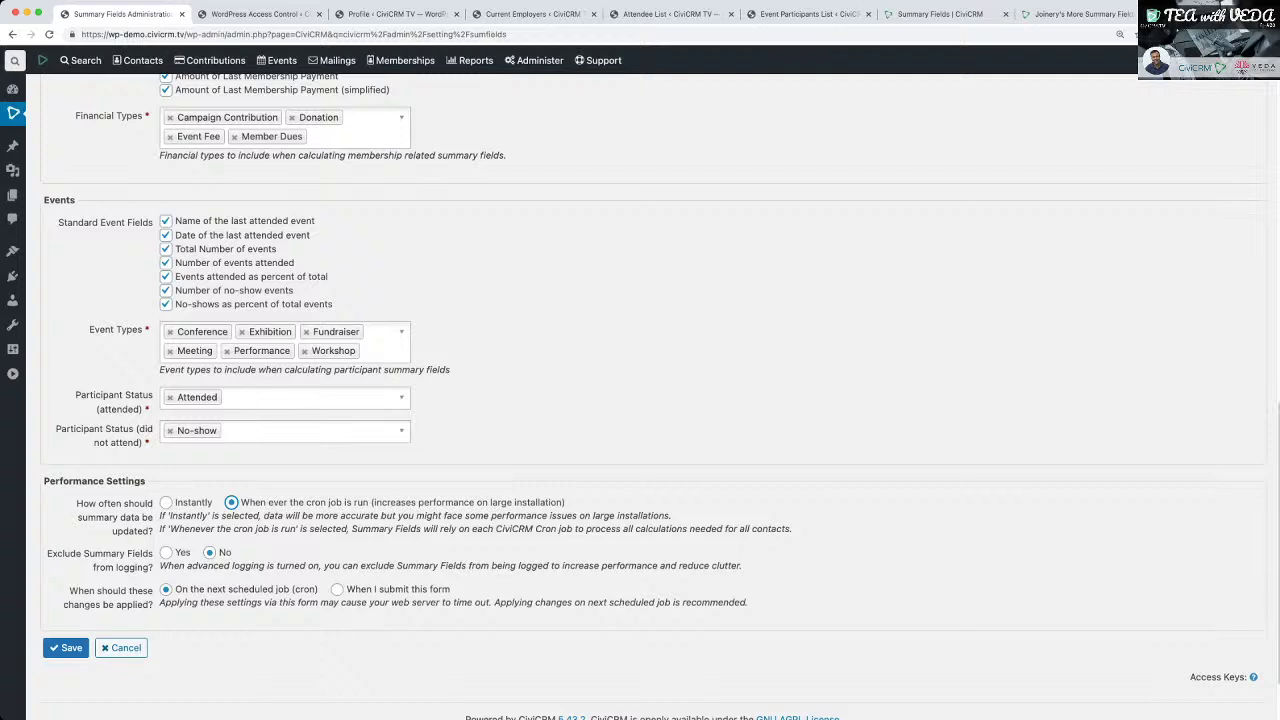
scroll(652, 396, "up", 1)
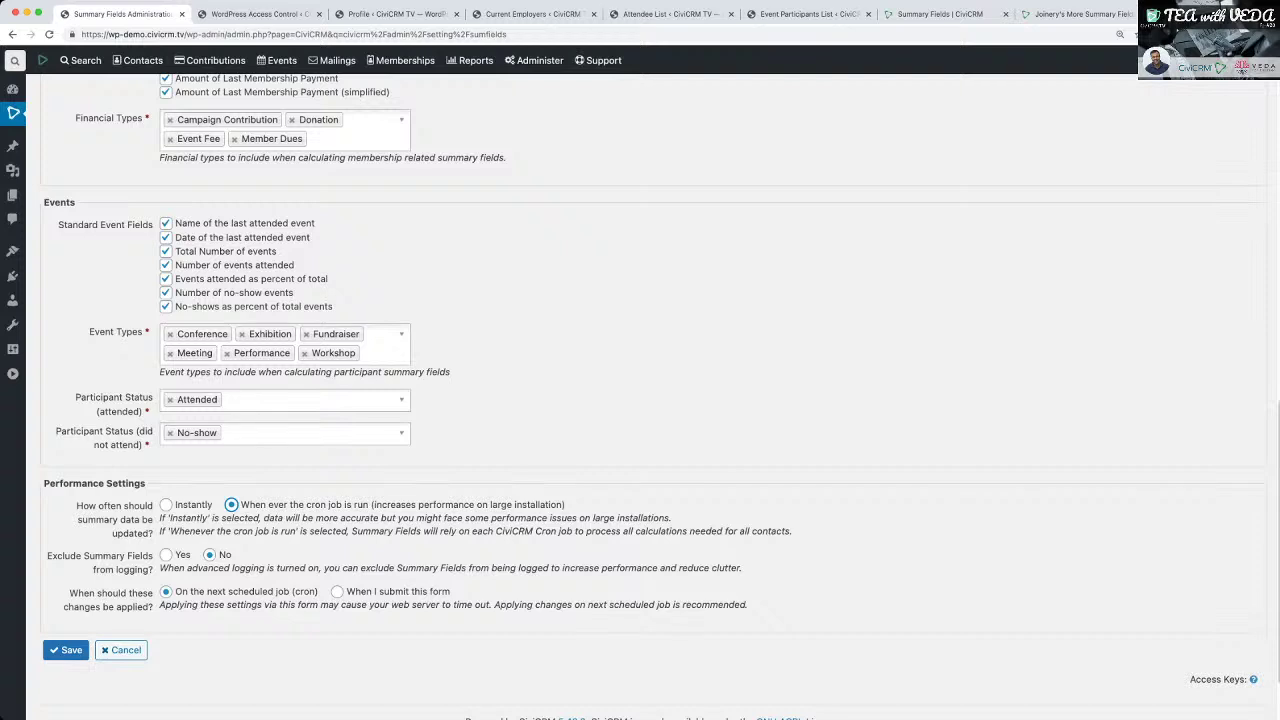
Exclude Summary Fields from logging and save the settings with changes applied when the form is submitted.
left_click(166, 554)
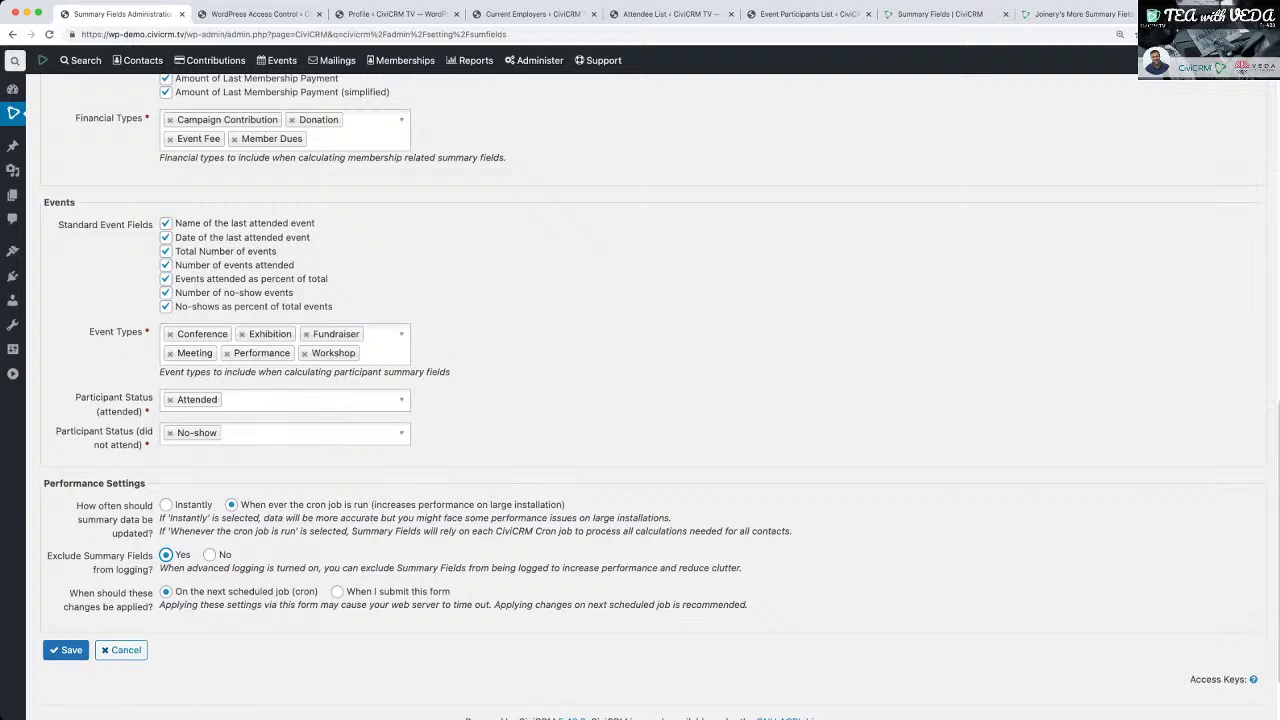
left_click(337, 591)
left_click(66, 650)
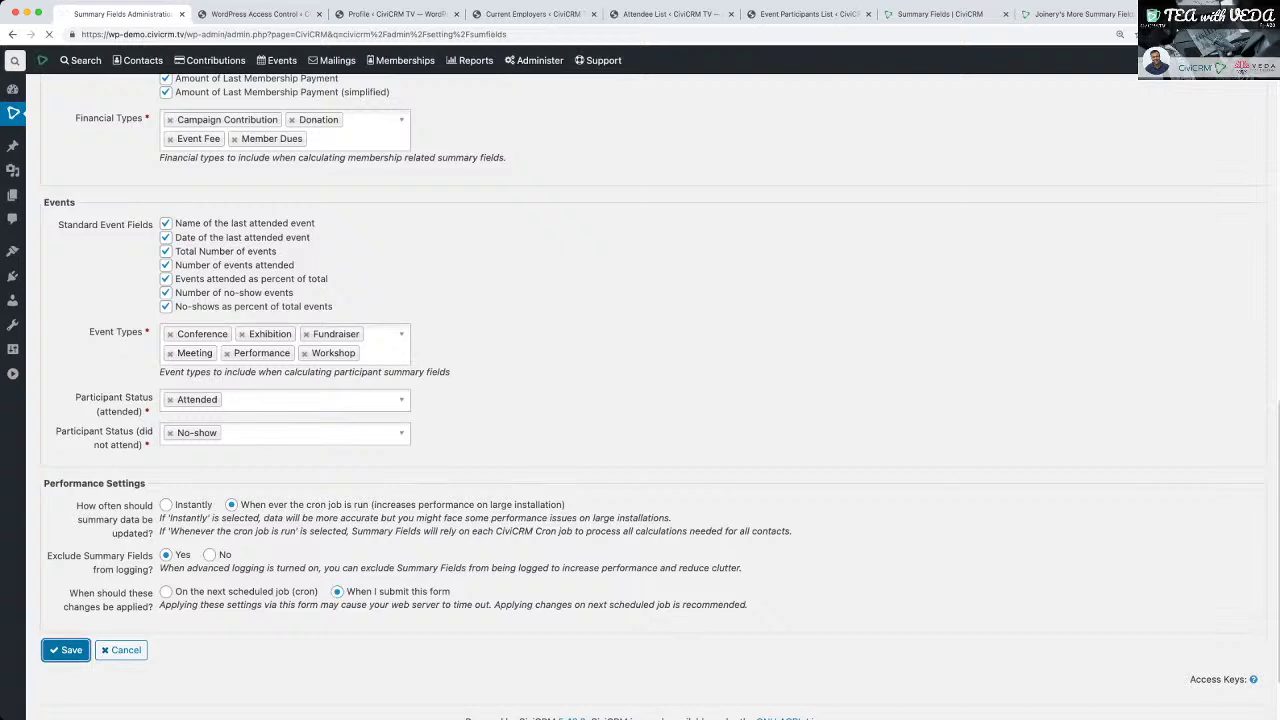
Open the custom fields of the Summary Fields data set and review the full list of contribution, membership and event fields.
left_click(535, 60)
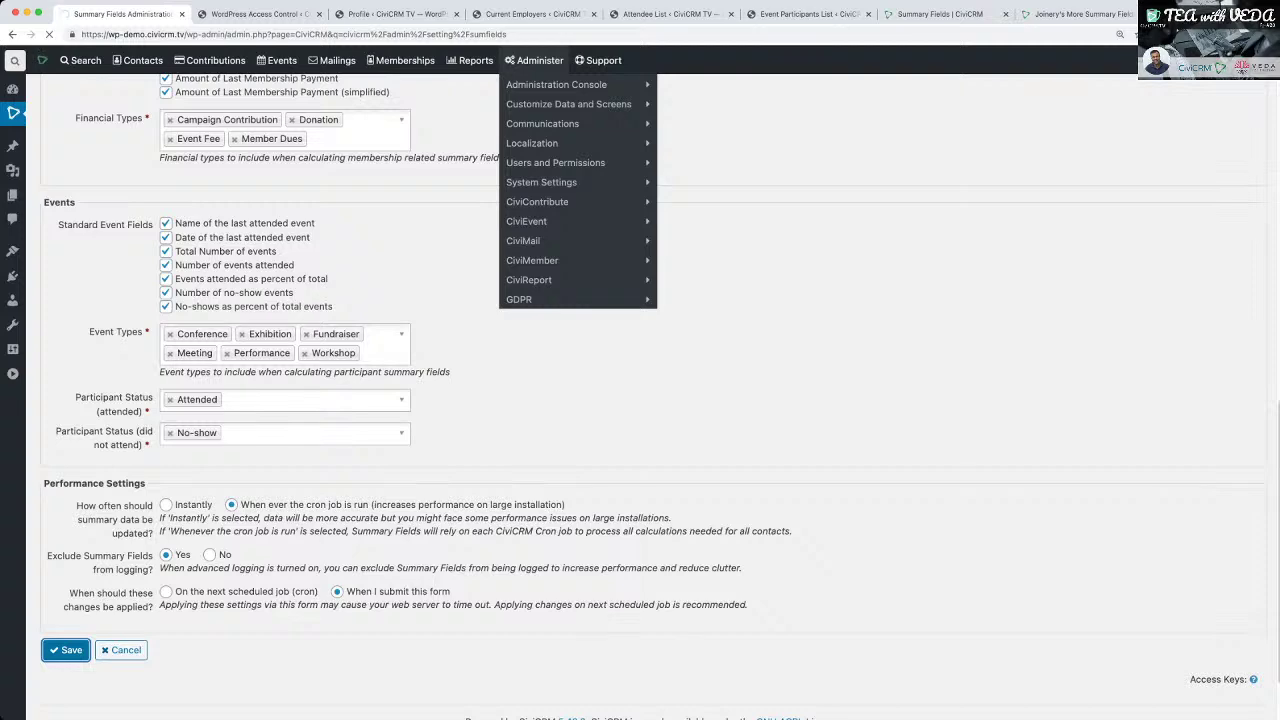
mouse_move(568, 104)
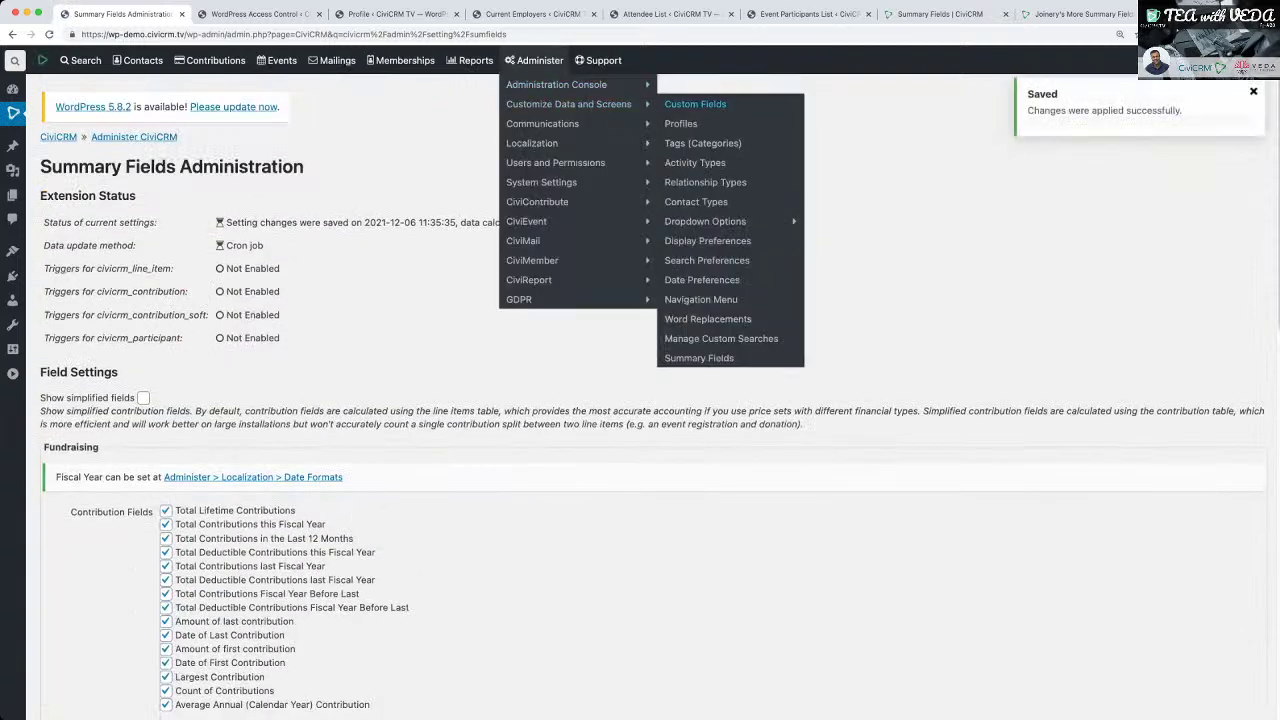
left_click(705, 105)
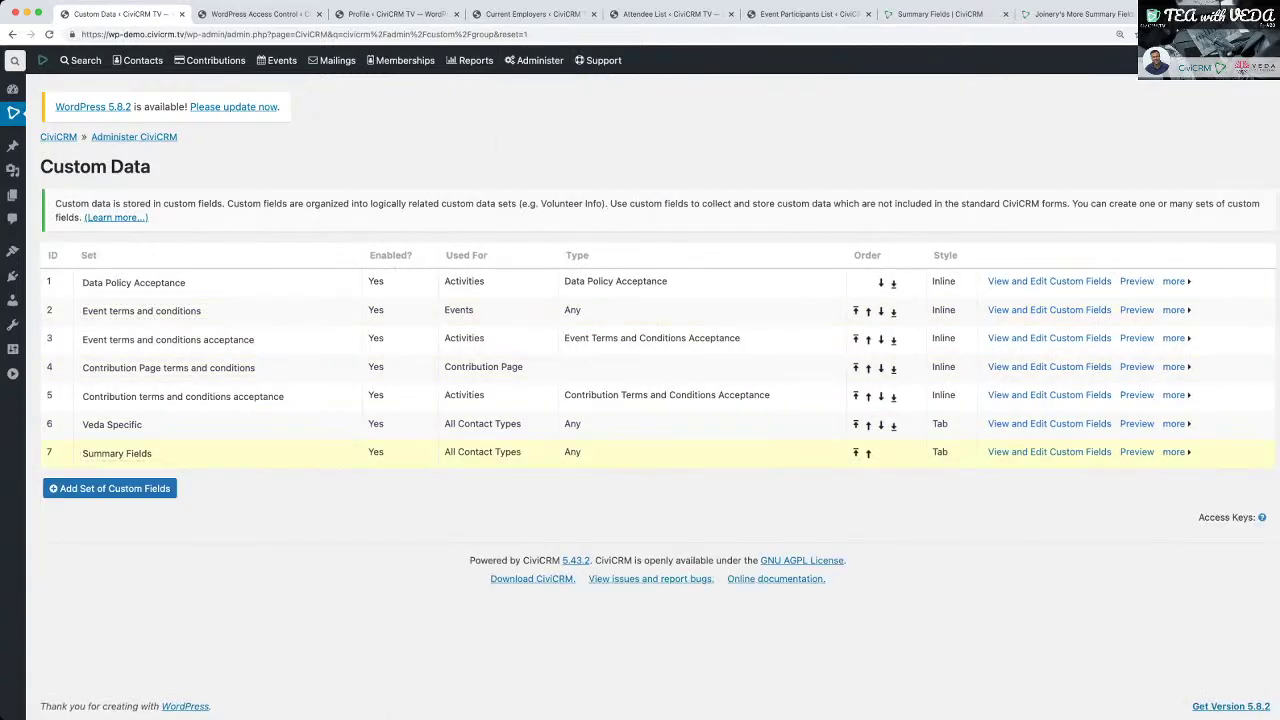
left_click(1049, 452)
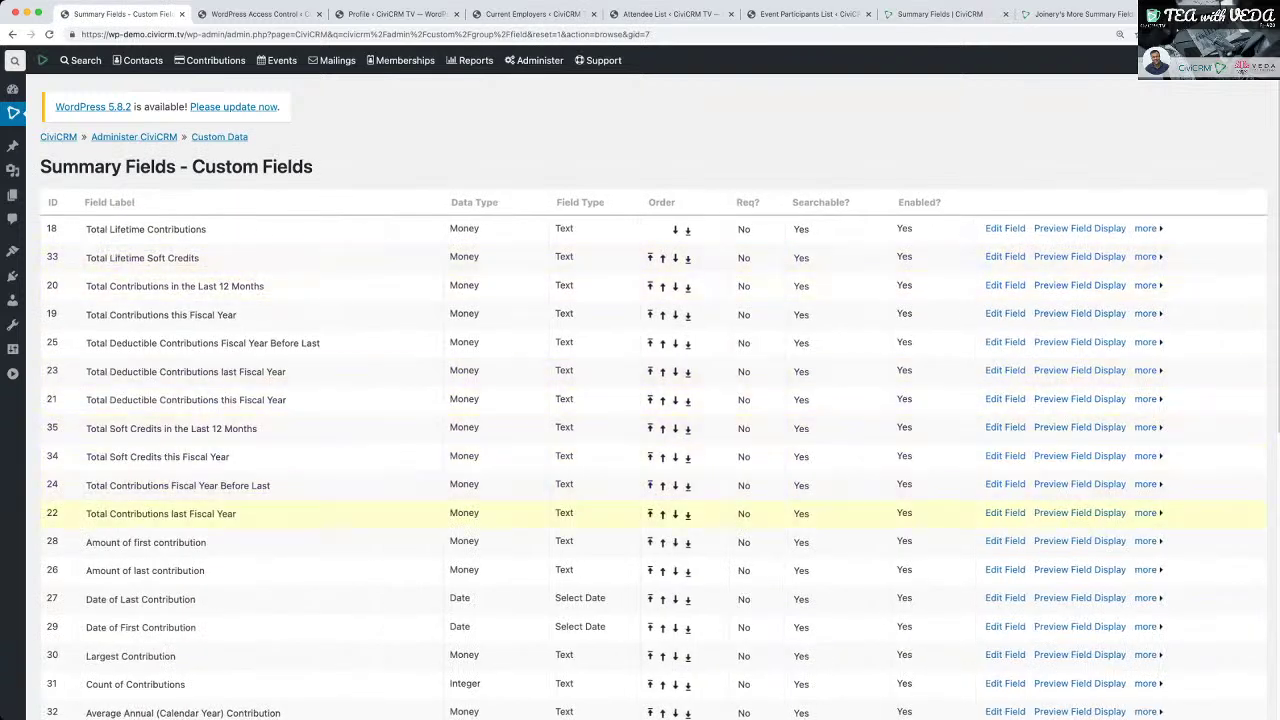
scroll(640, 490, "down", 5)
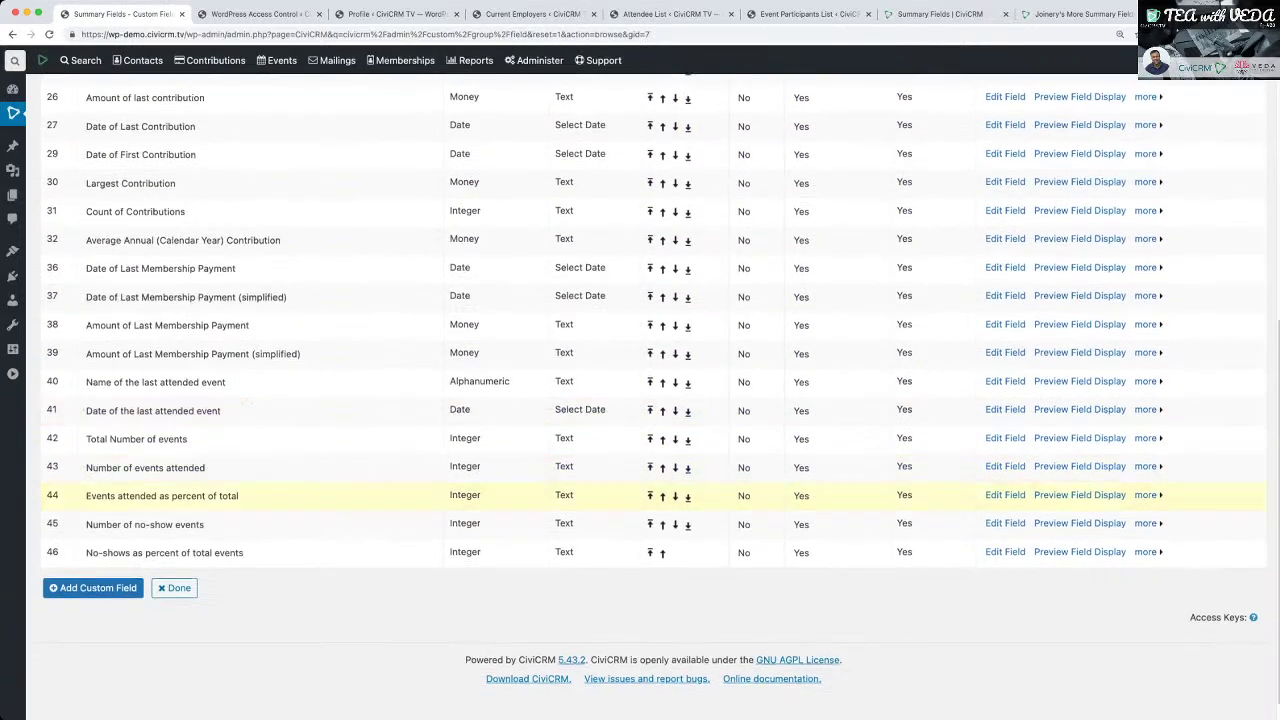
scroll(640, 510, "up", 5)
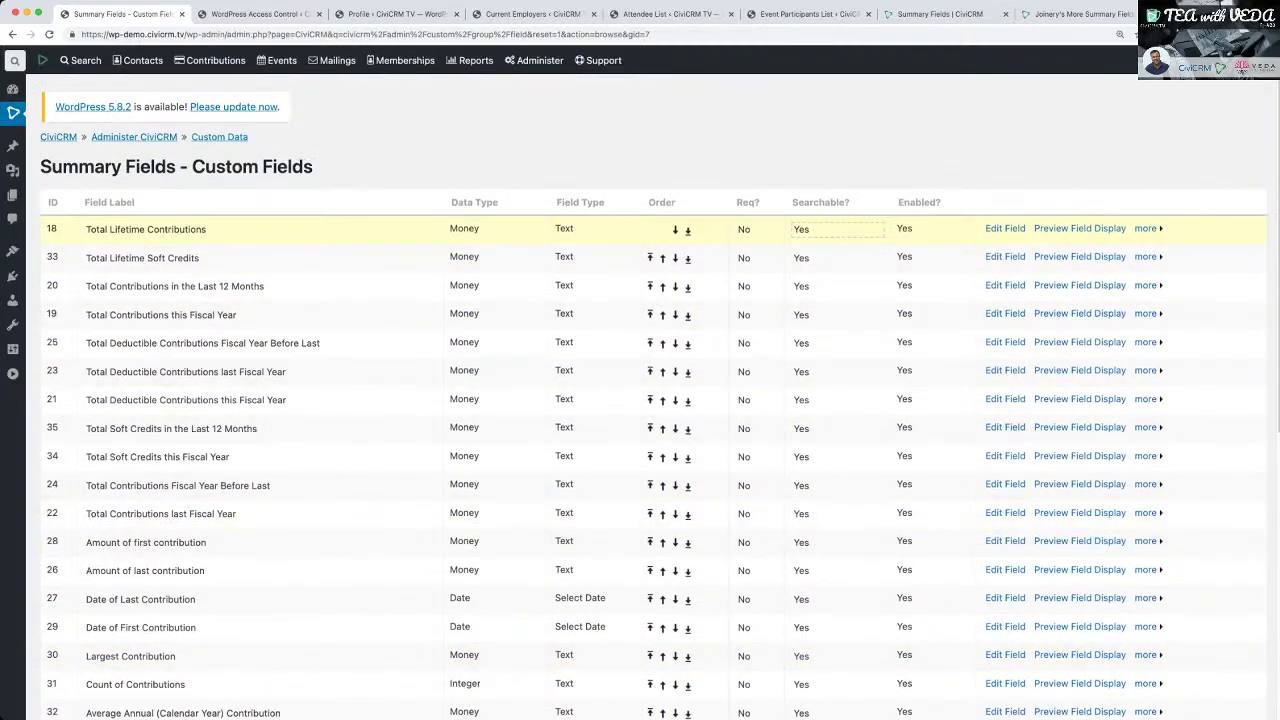
scroll(640, 513, "down", 5)
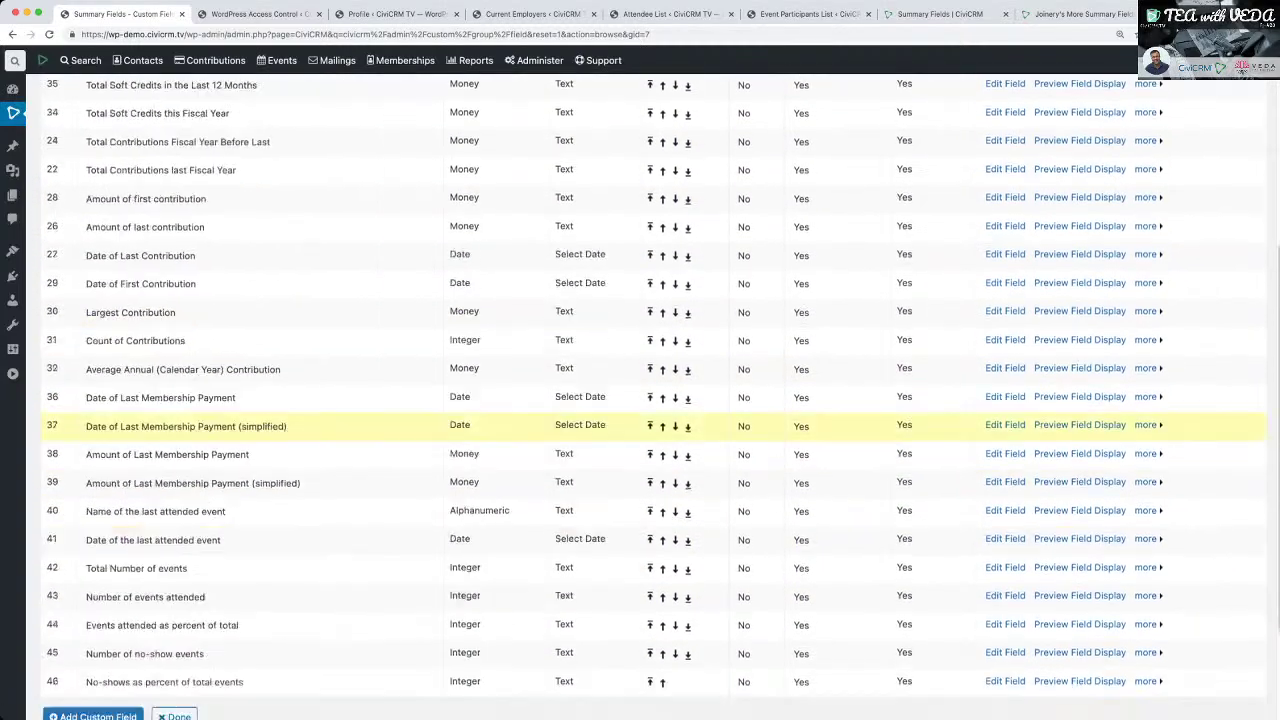
scroll(654, 393, "up", 5)
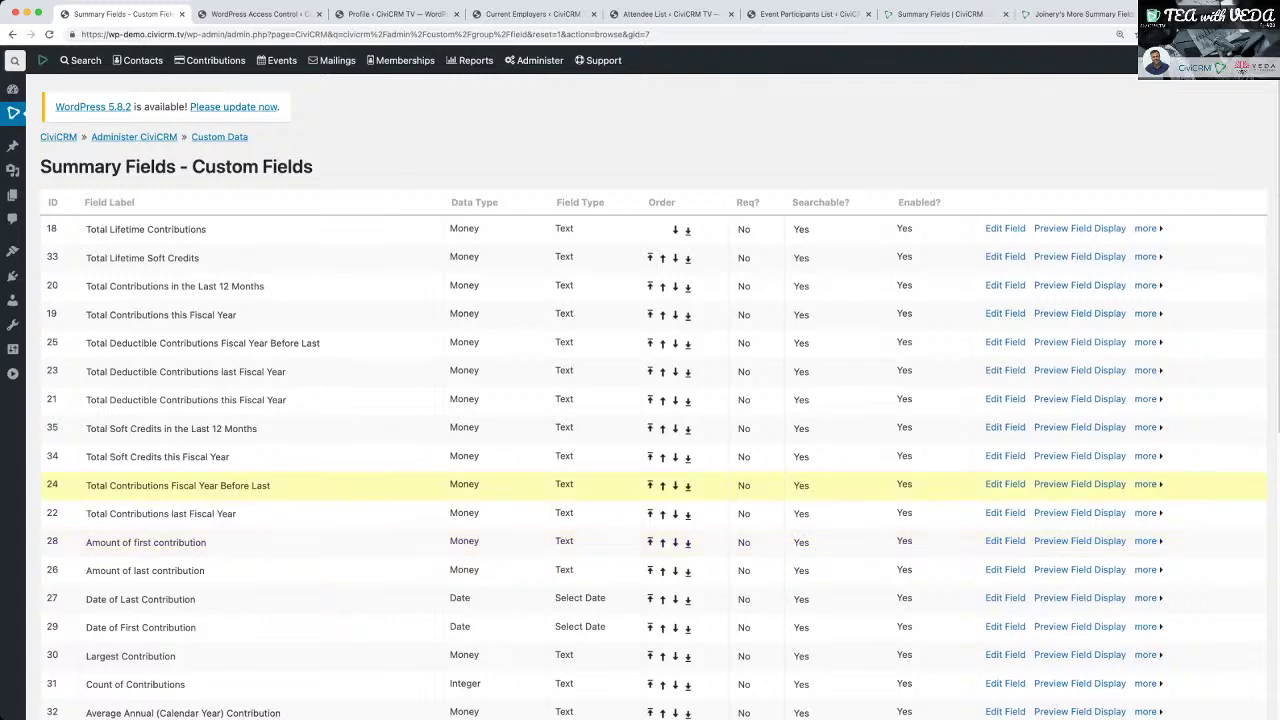
Return to the custom data sets and open the settings of the Summary Fields set to examine its options.
left_click(12, 34)
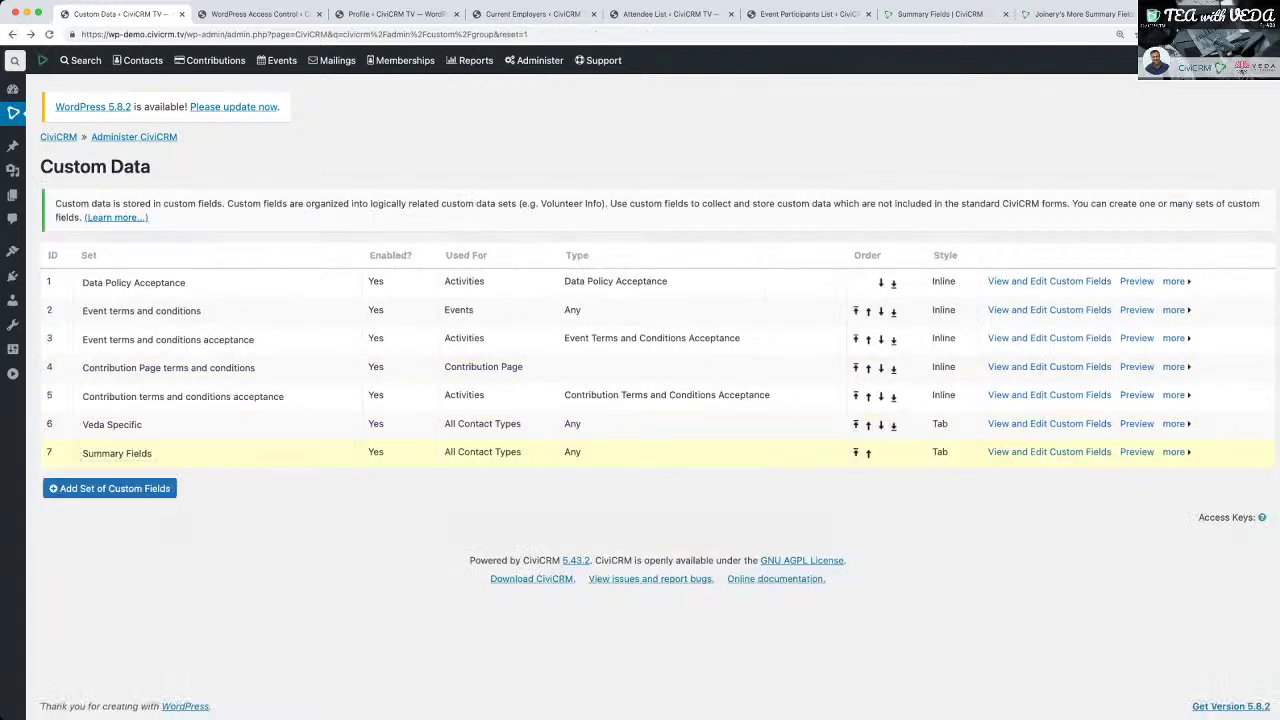
left_click(1175, 452)
left_click(1088, 469)
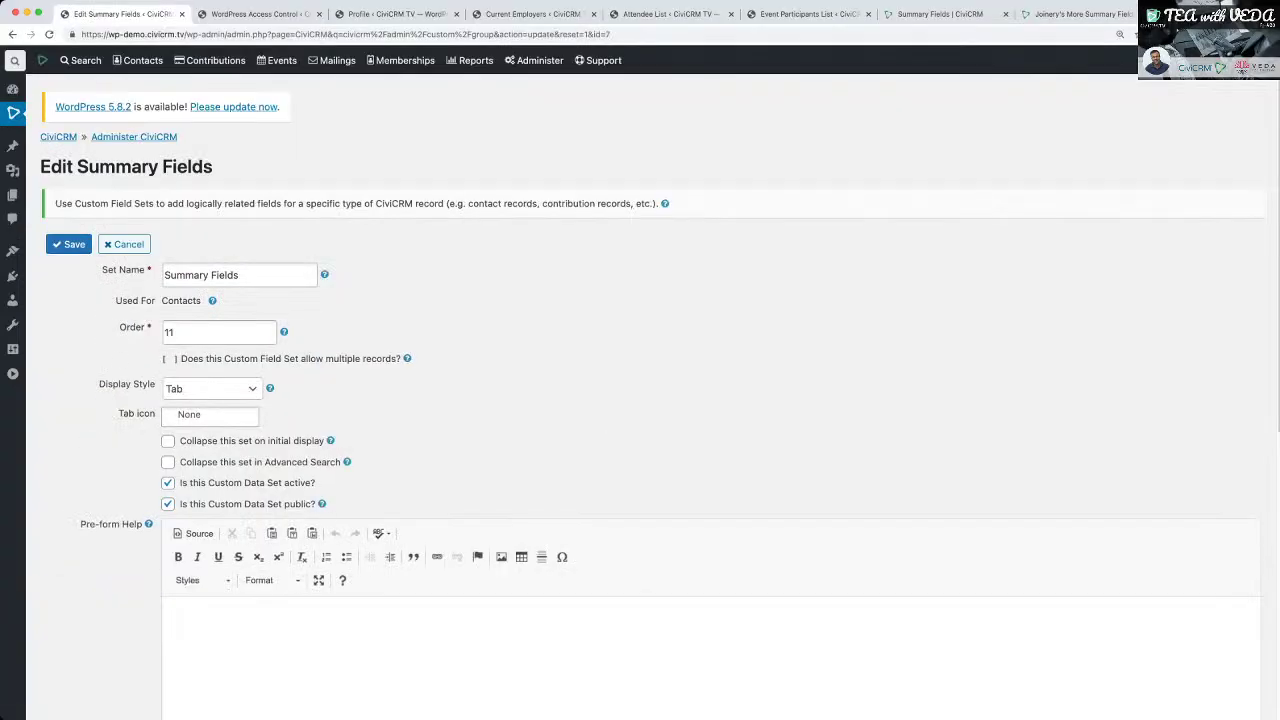
scroll(640, 400, "down", 8)
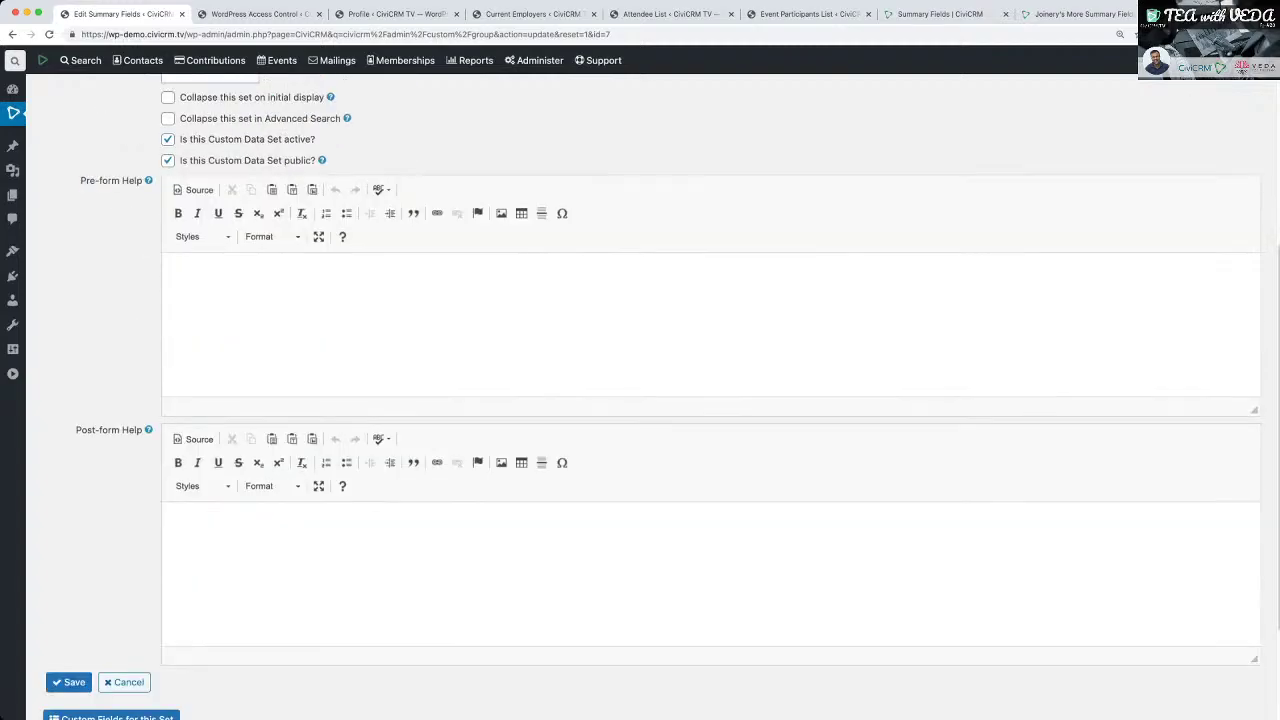
scroll(640, 400, "up", 8)
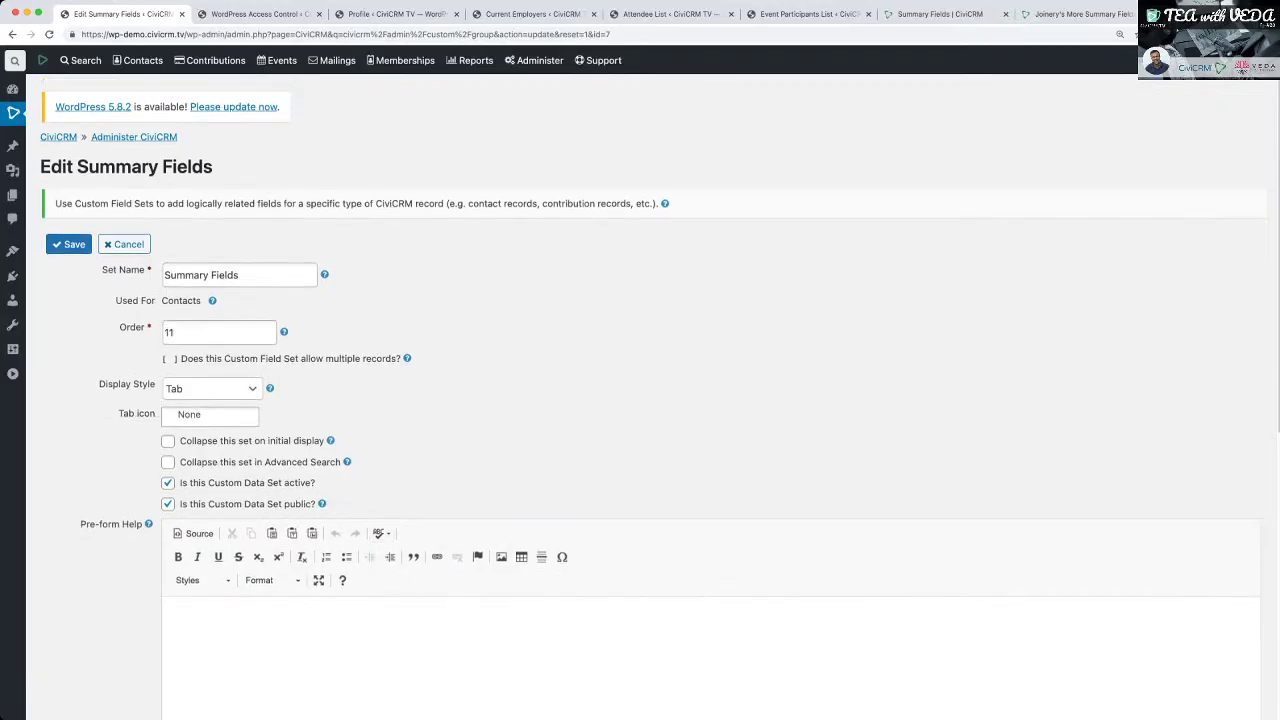
Leave the Summary Fields set without saving and open a contact record by quick-searching for "da".
left_click(124, 244)
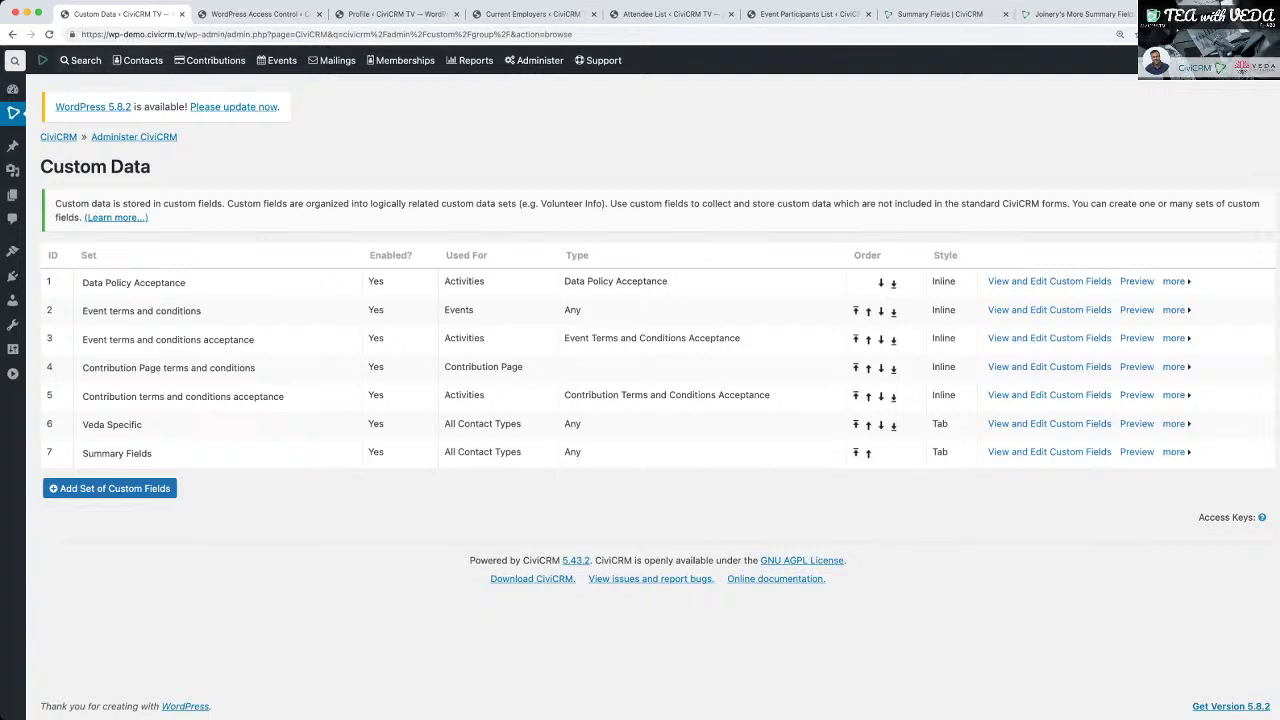
left_click(15, 60)
left_click(15, 60)
type("da")
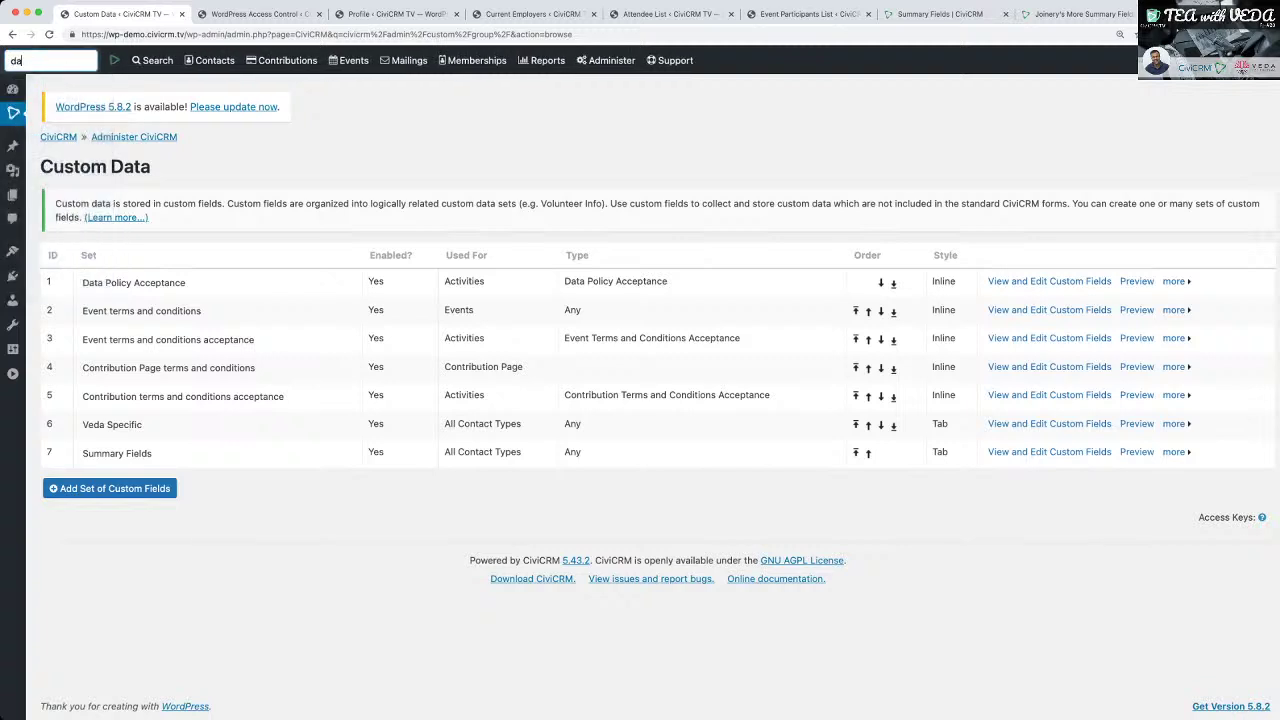
key("Down")
key("Down")
key("Down")
key("Return")
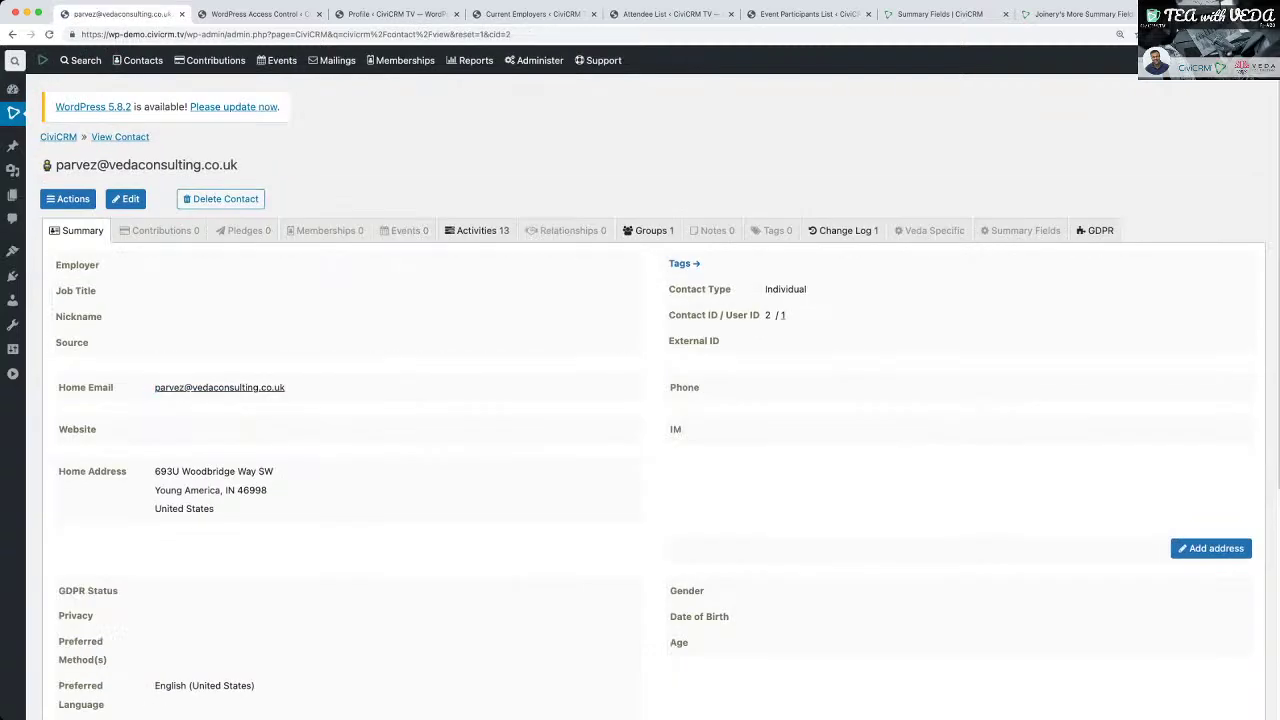
Review the contact's Summary Fields, from the contribution totals down to the event fields.
left_click(1020, 230)
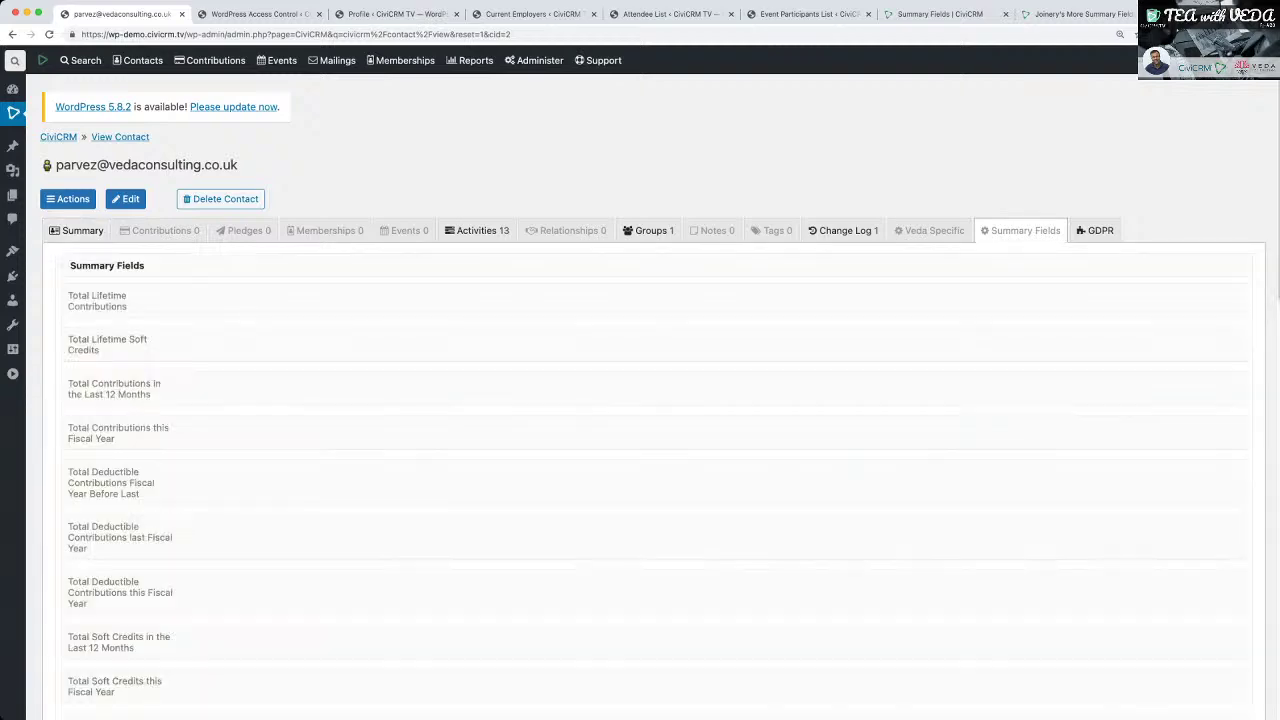
scroll(650, 400, "down", 15)
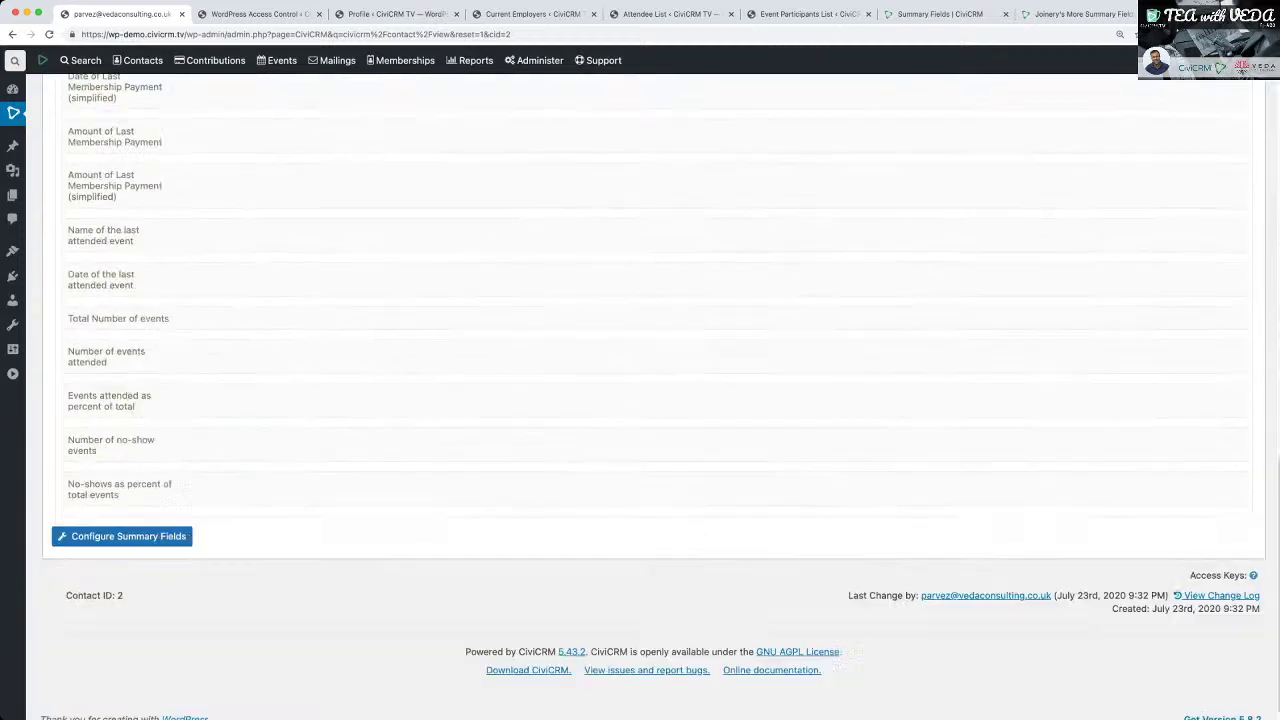
scroll(640, 400, "up", 10)
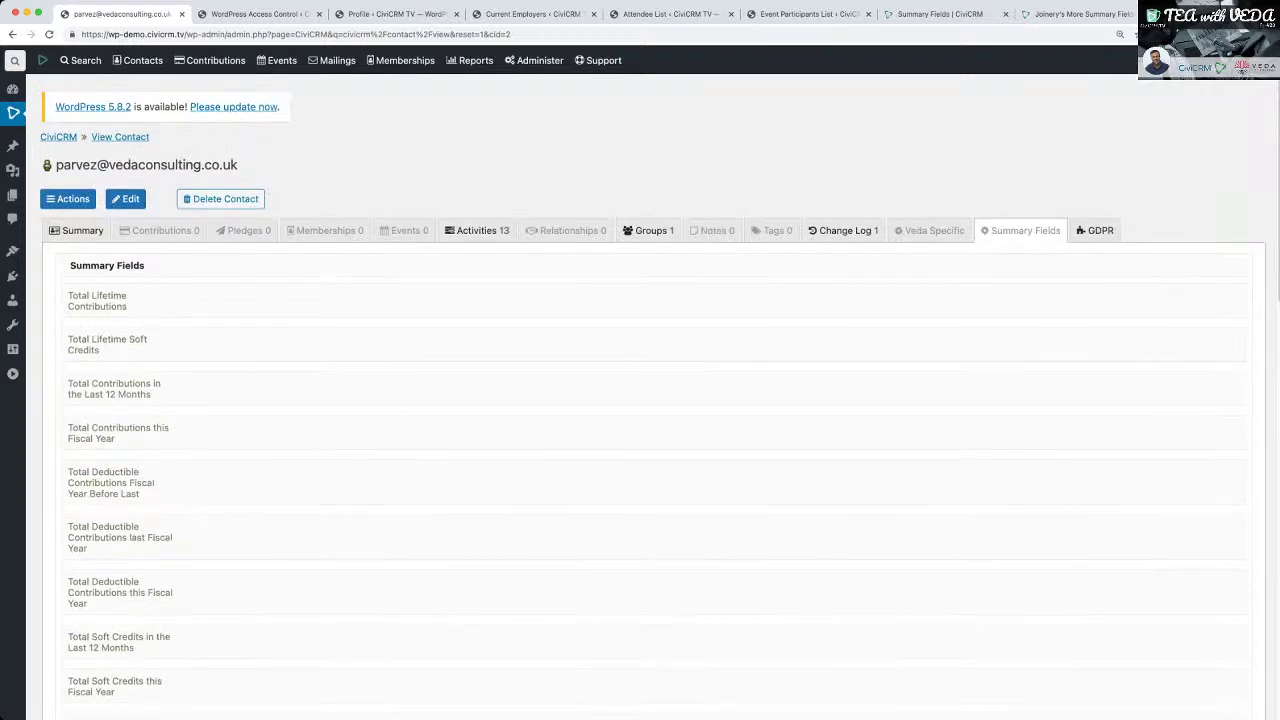
Quick-search for "da" again, open the second suggested contact and inspect that record's Summary Fields.
left_click(12, 34)
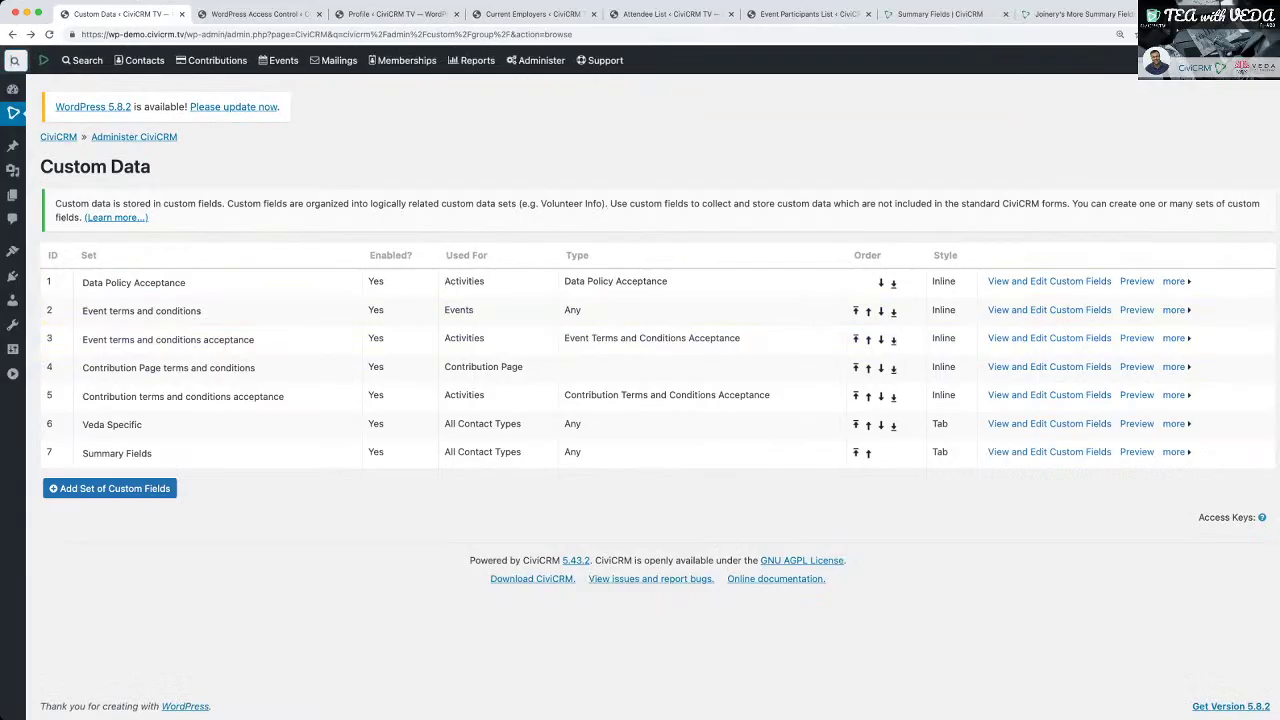
left_click(14, 61)
type("da")
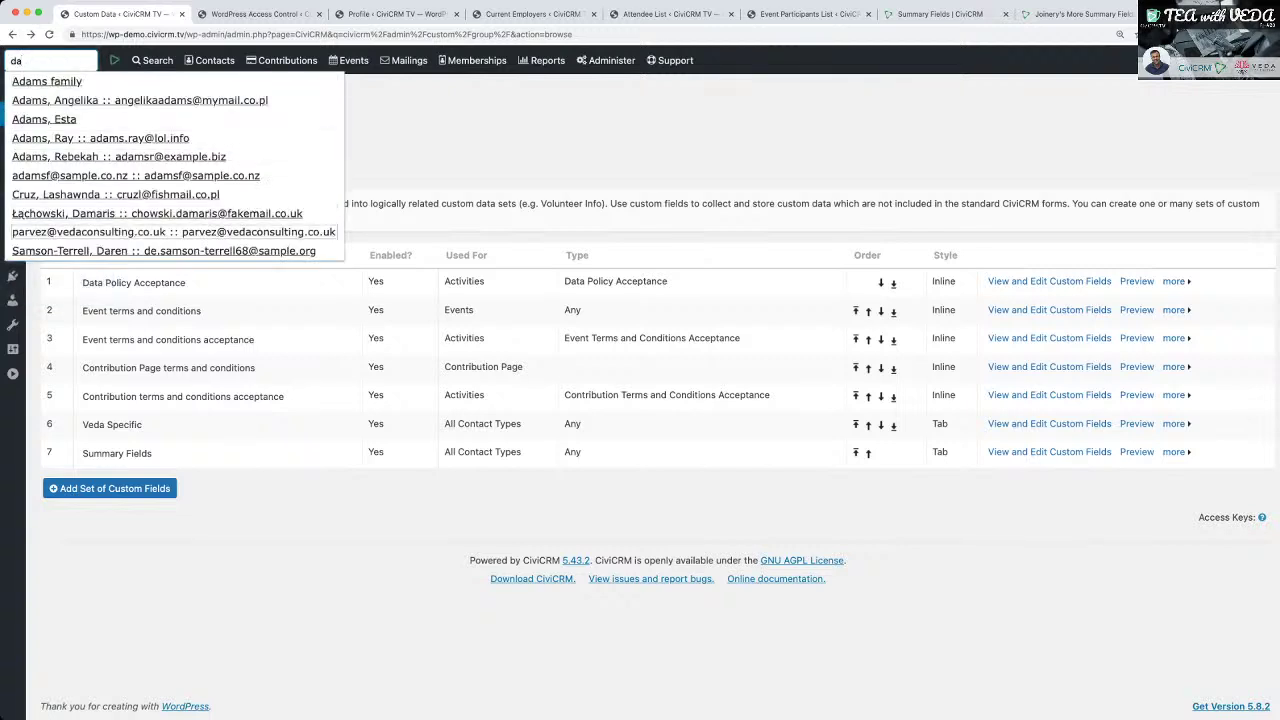
left_click(14, 100)
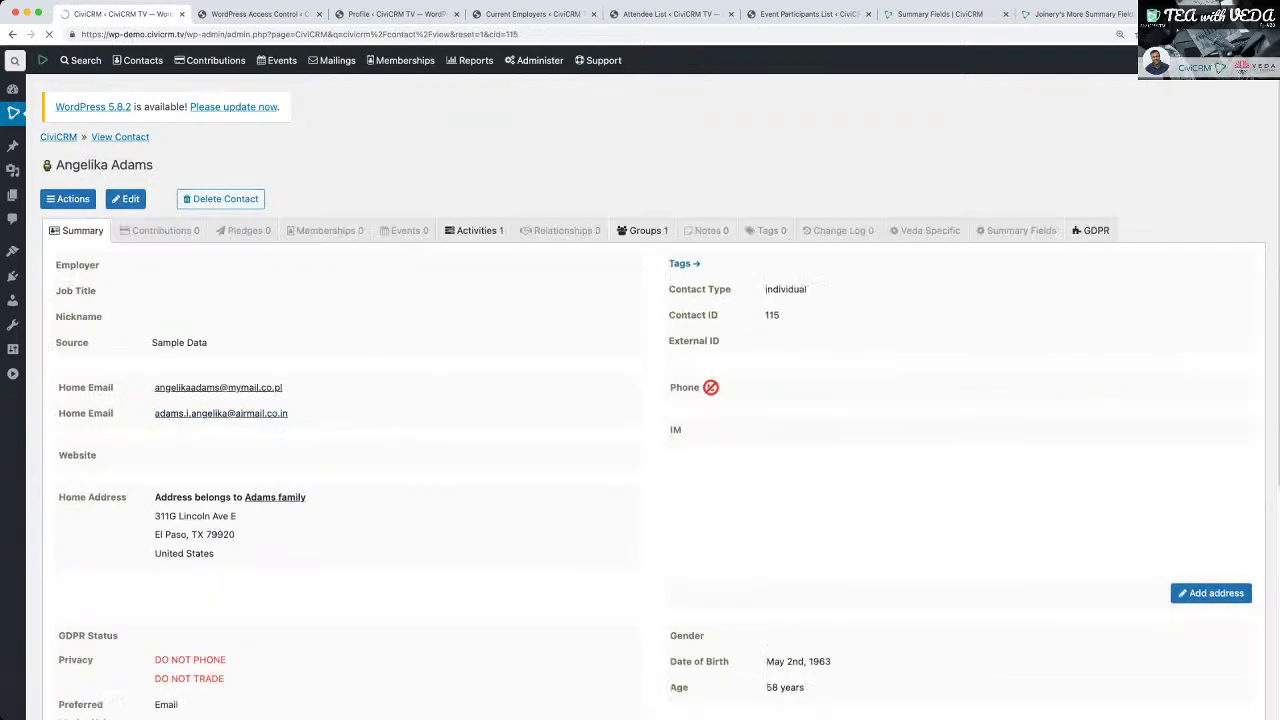
left_click(1020, 231)
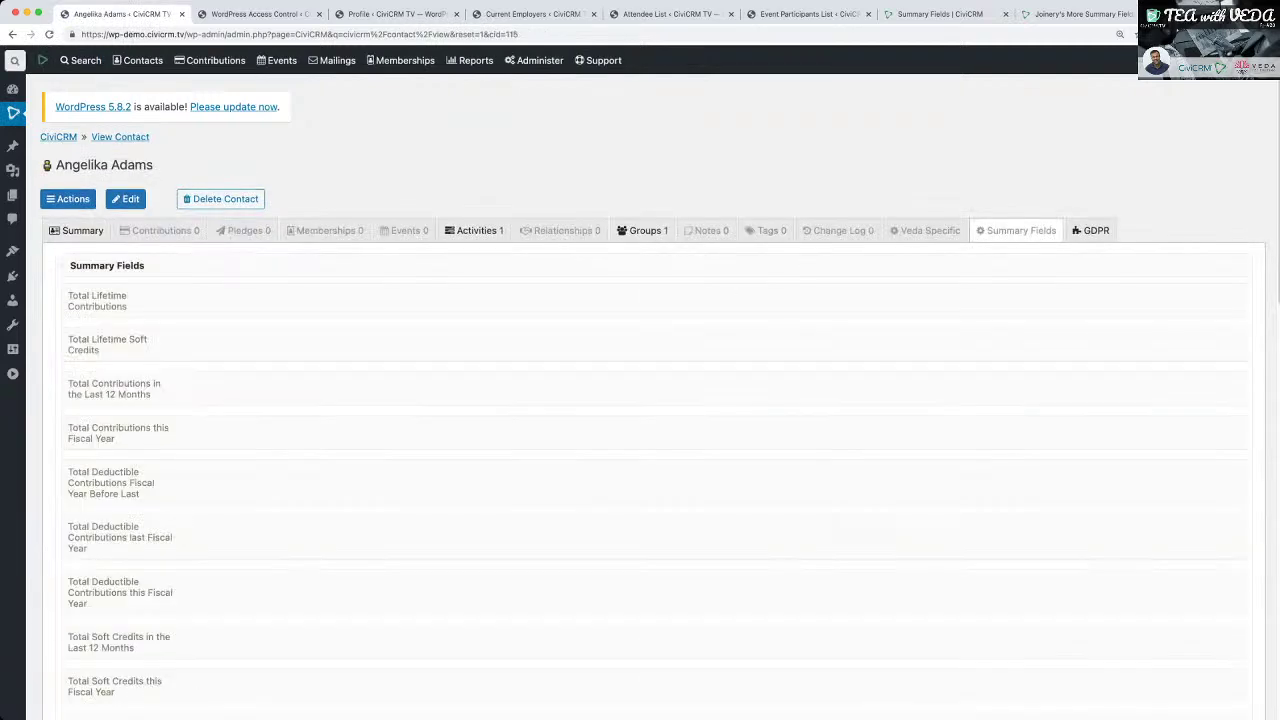
scroll(650, 480, "down", 7)
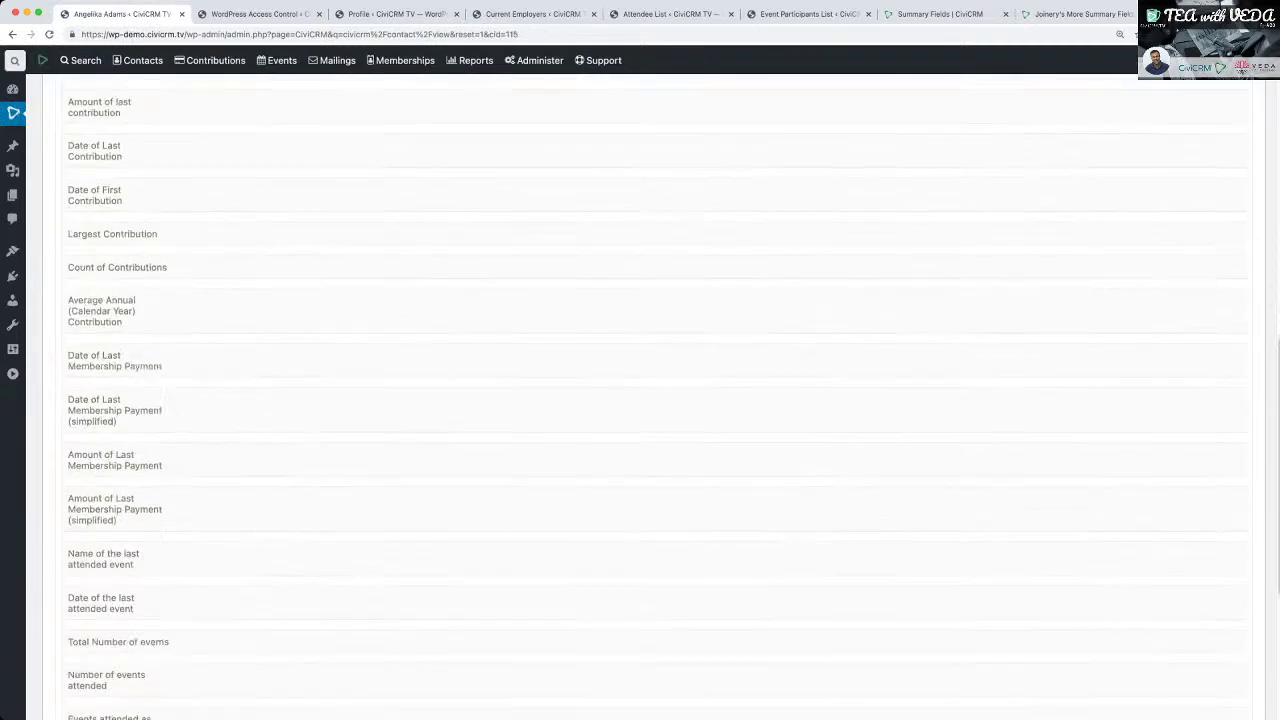
scroll(650, 480, "up", 7)
left_click(78, 230)
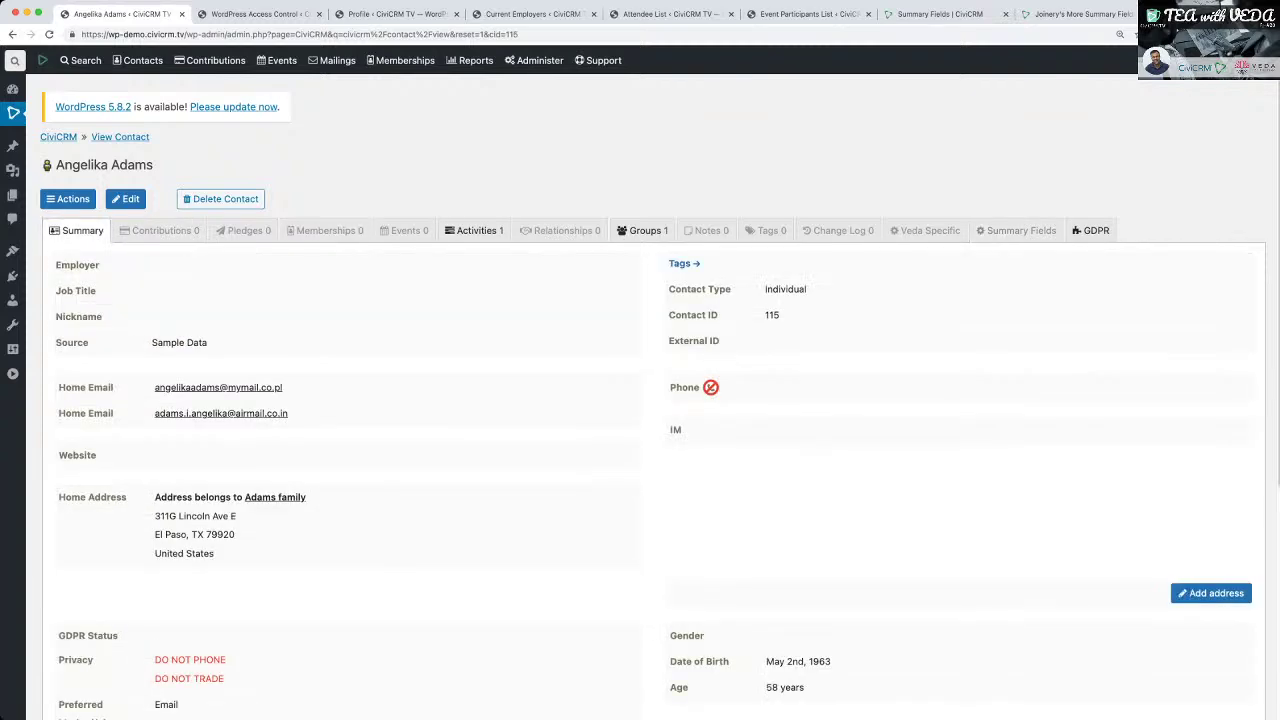
Open the Find Contributions form and look over its search criteria.
left_click(82, 62)
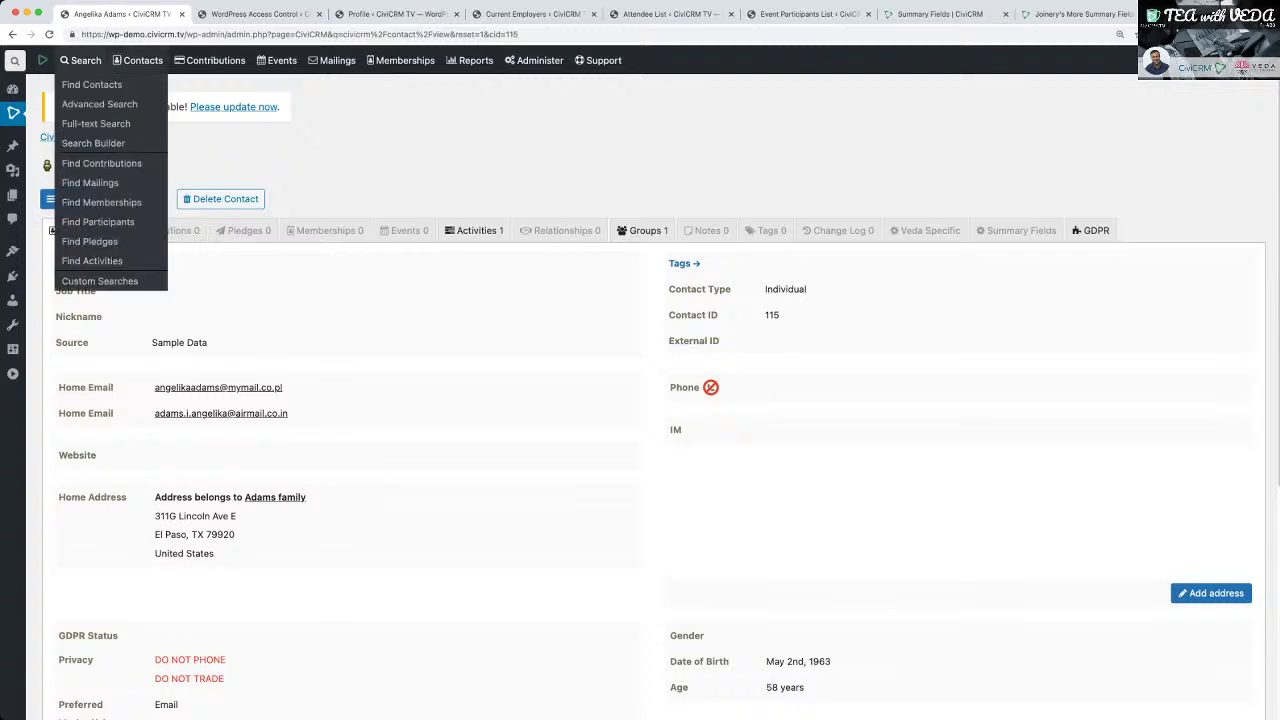
mouse_move(210, 60)
left_click(220, 143)
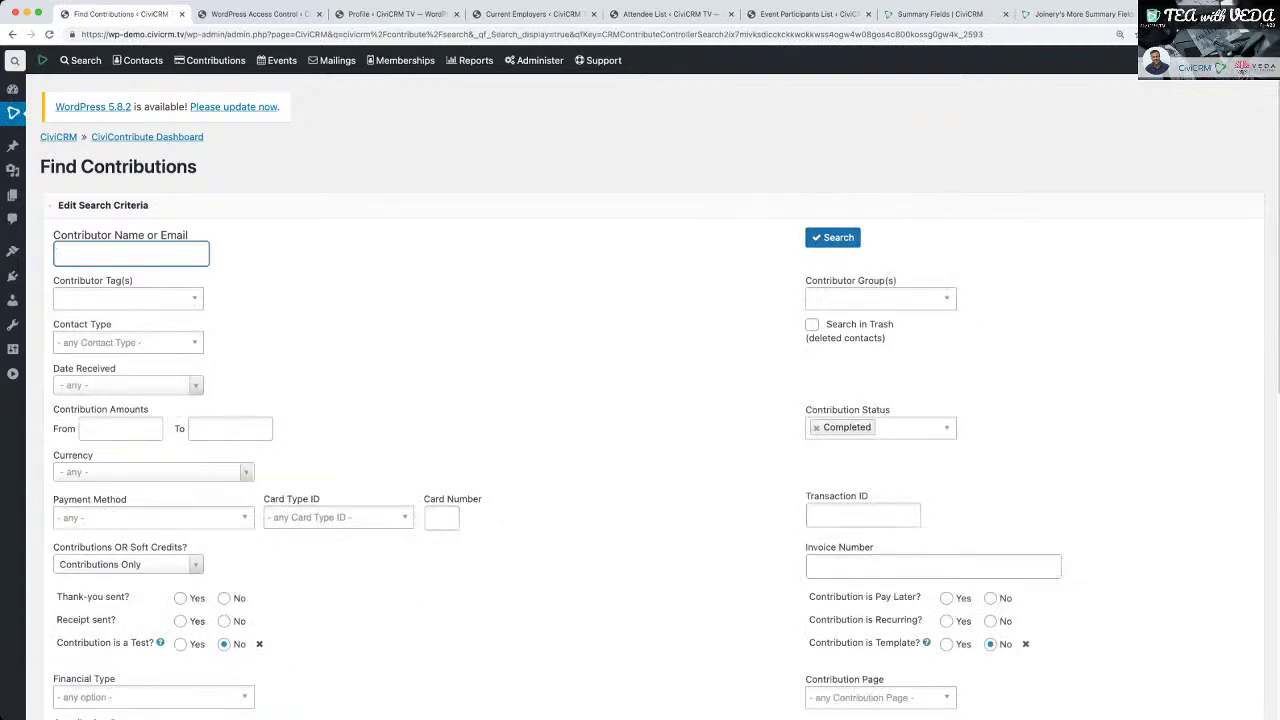
scroll(640, 400, "down", 5)
scroll(640, 400, "up", 5)
Find the Veda Consulting contact through quick search by name and open the record.
left_click(15, 61)
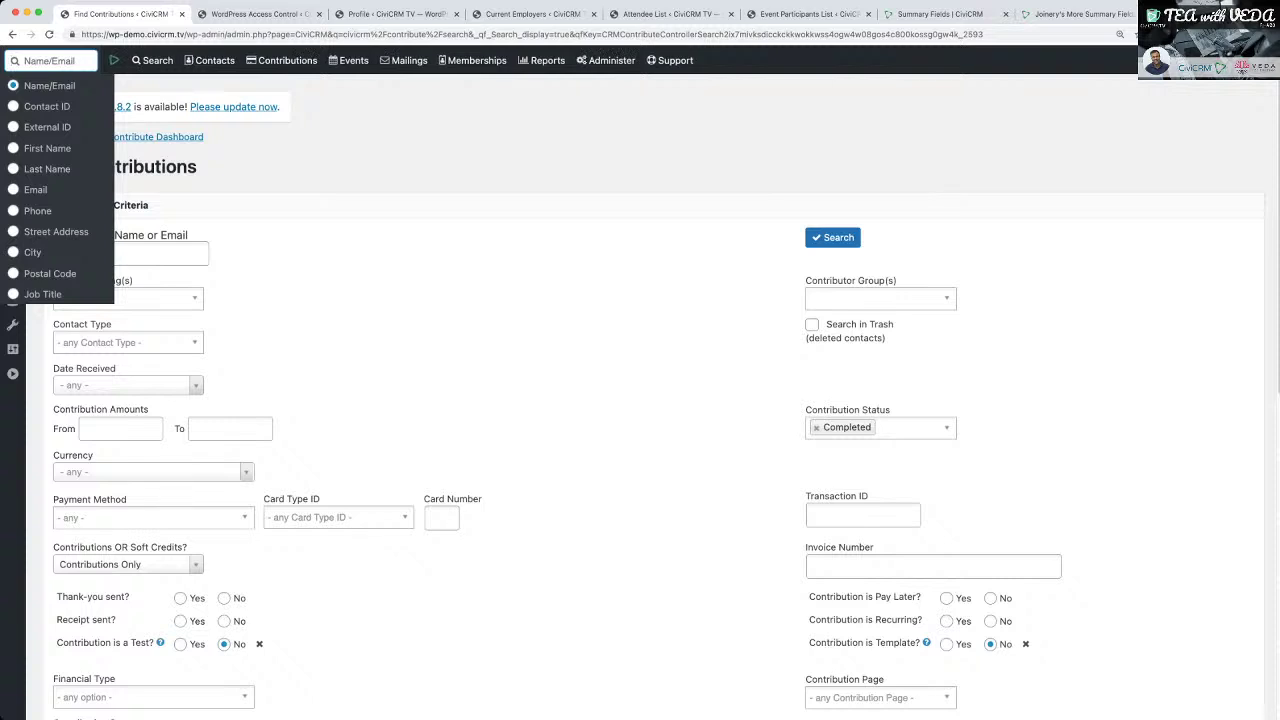
type("parv")
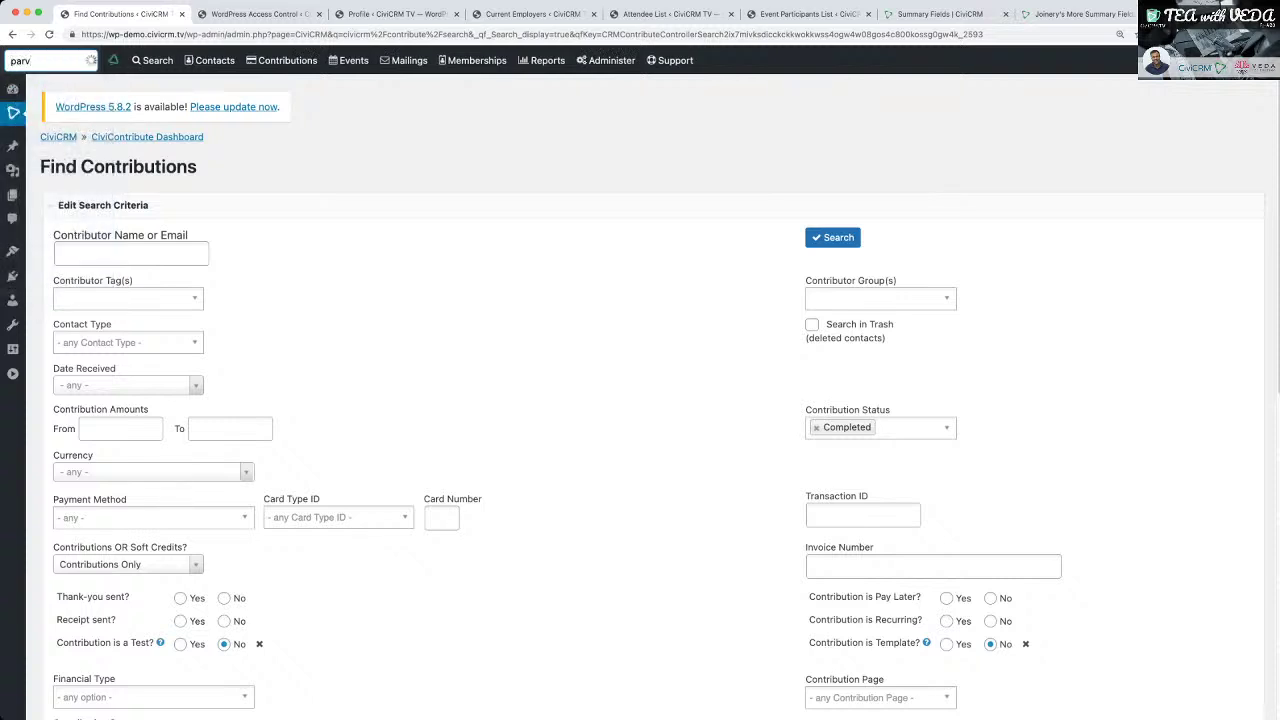
key("Down")
key("Return")
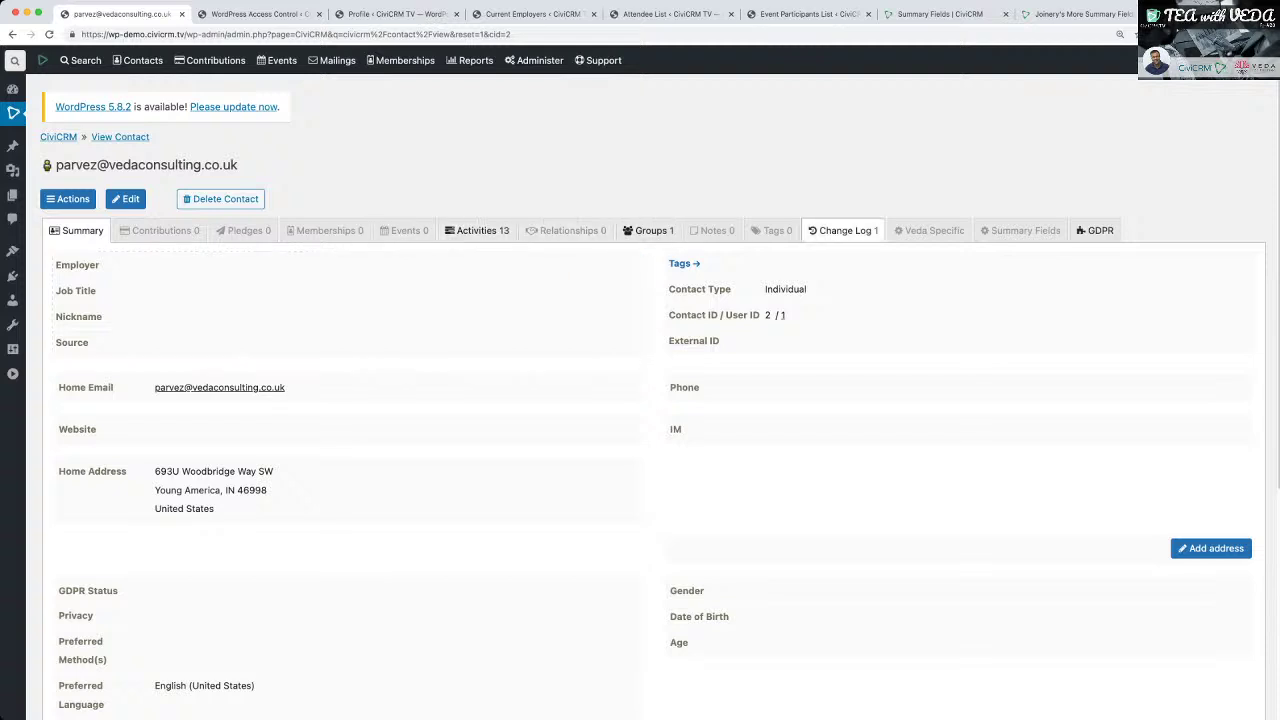
Start a new contribution for this contact with financial type Donation and a total amount of 100 USD.
left_click(325, 230)
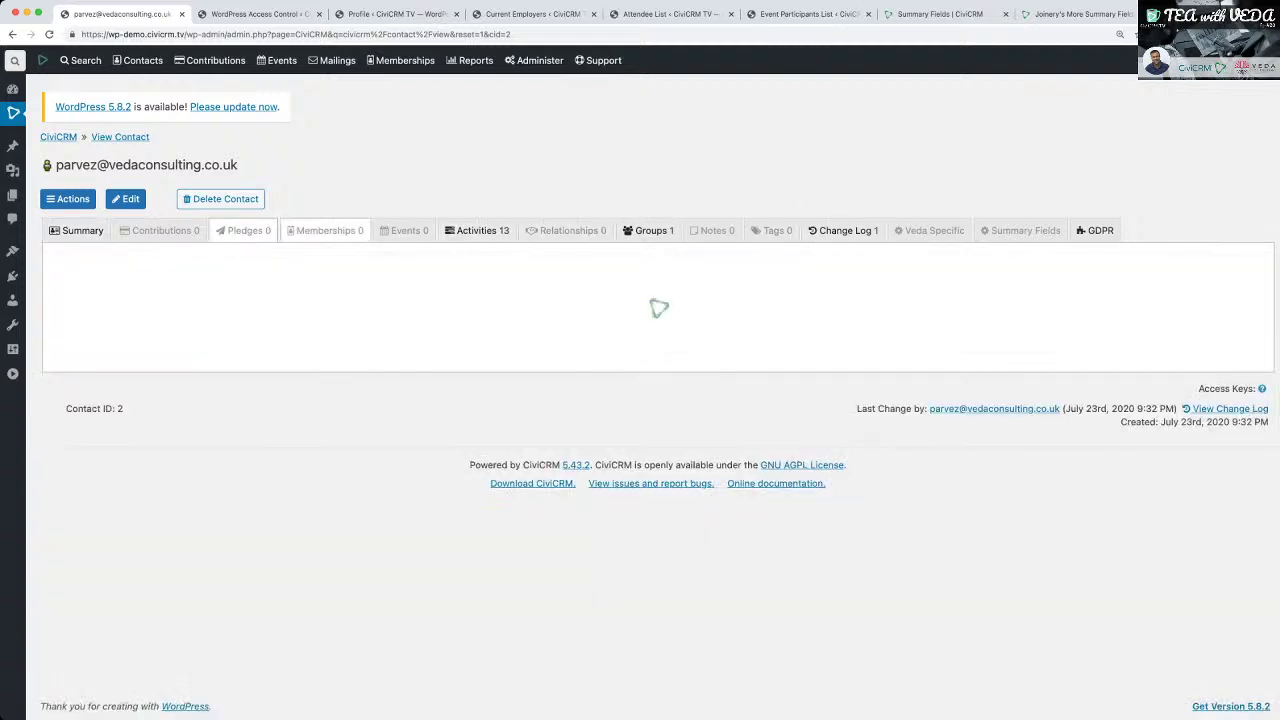
left_click(160, 230)
left_click(150, 340)
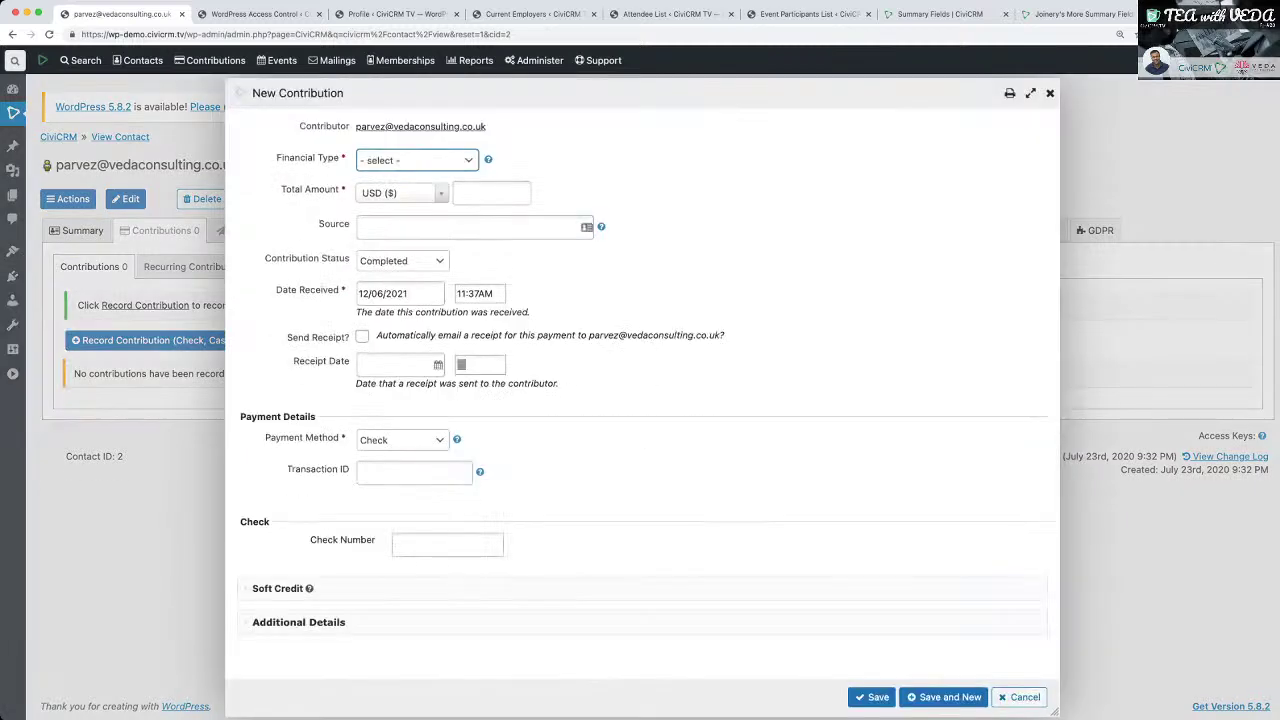
key("d")
key("Tab")
type("100")
key("Tab")
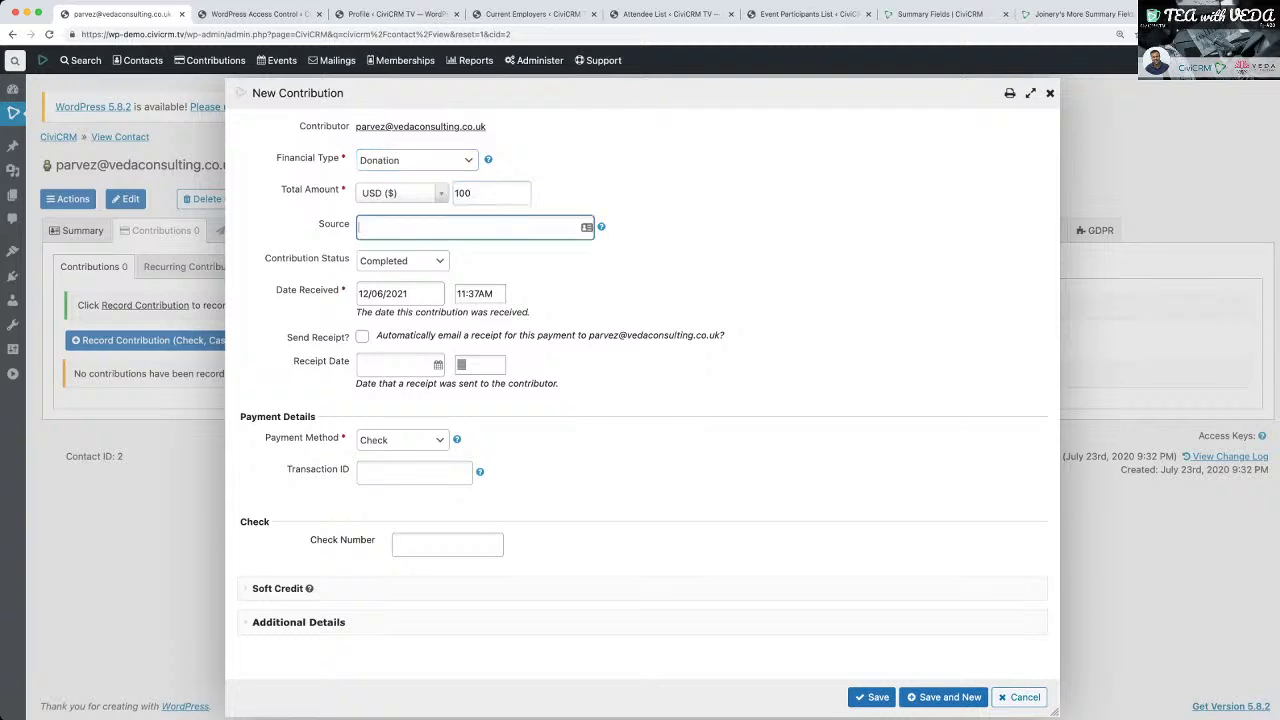
Set the contribution's received date to 07/06/2021 and save the record.
left_click(400, 293)
left_click(367, 319)
left_click(367, 319)
left_click(367, 319)
left_click(367, 319)
left_click(367, 319)
left_click(416, 391)
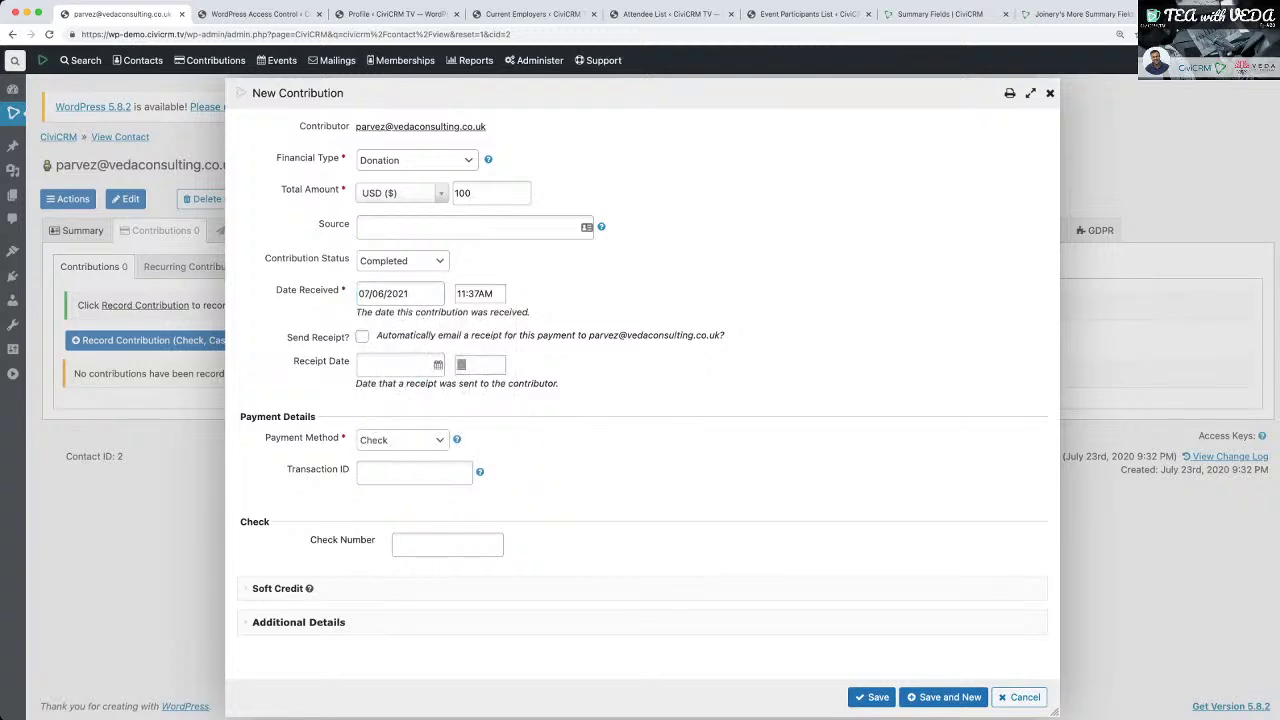
left_click(870, 697)
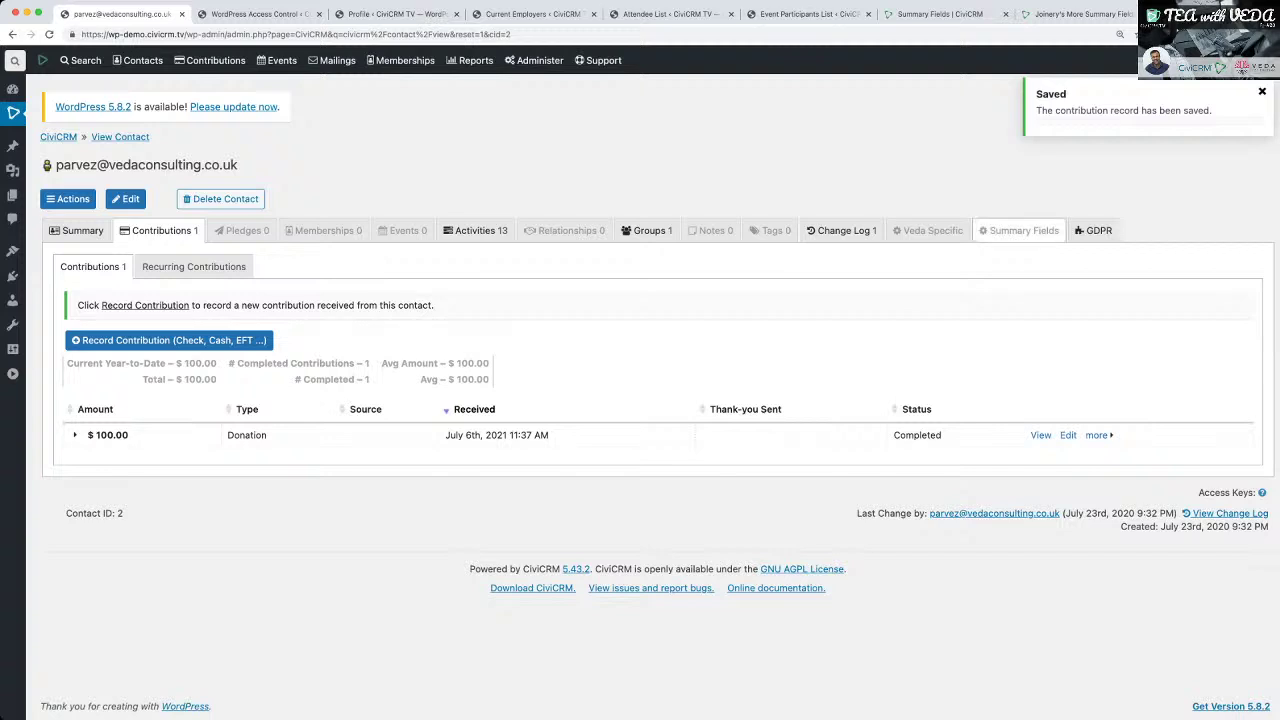
Check whether the contact's Summary Fields reflect the newly recorded contribution.
left_click(1020, 230)
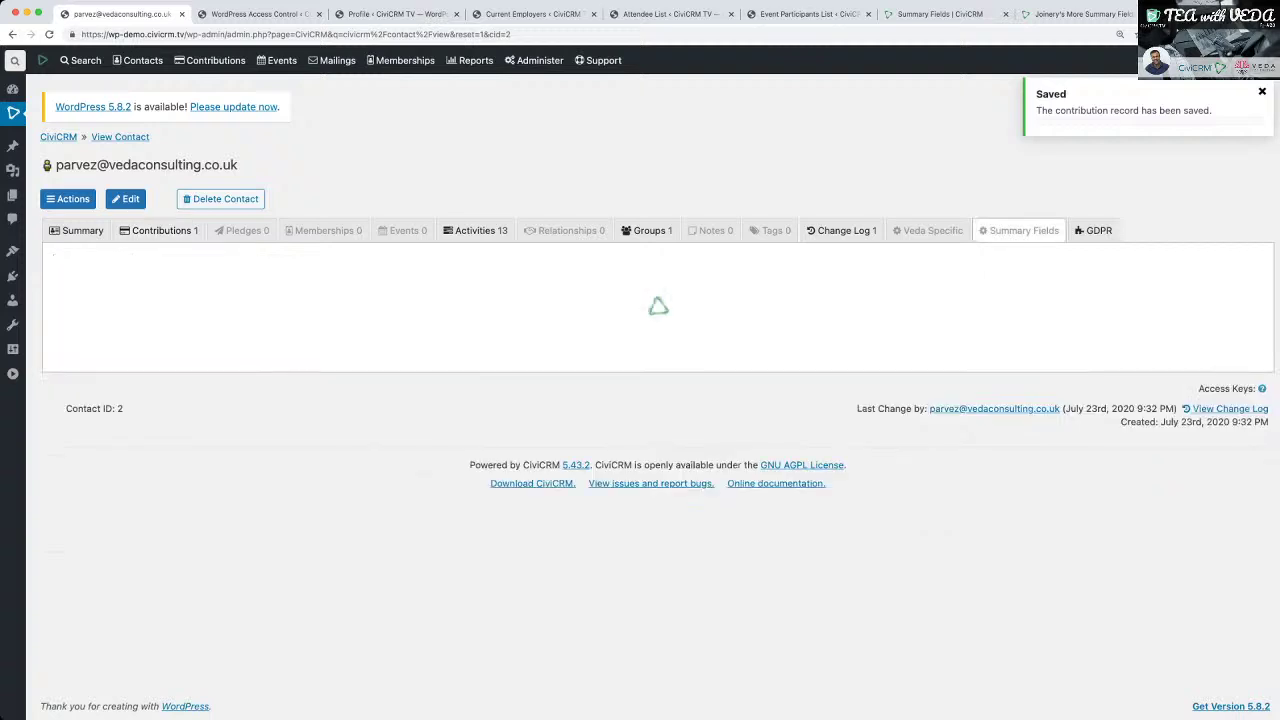
scroll(650, 400, "down", 15)
scroll(650, 400, "up", 10)
scroll(650, 400, "up", 4)
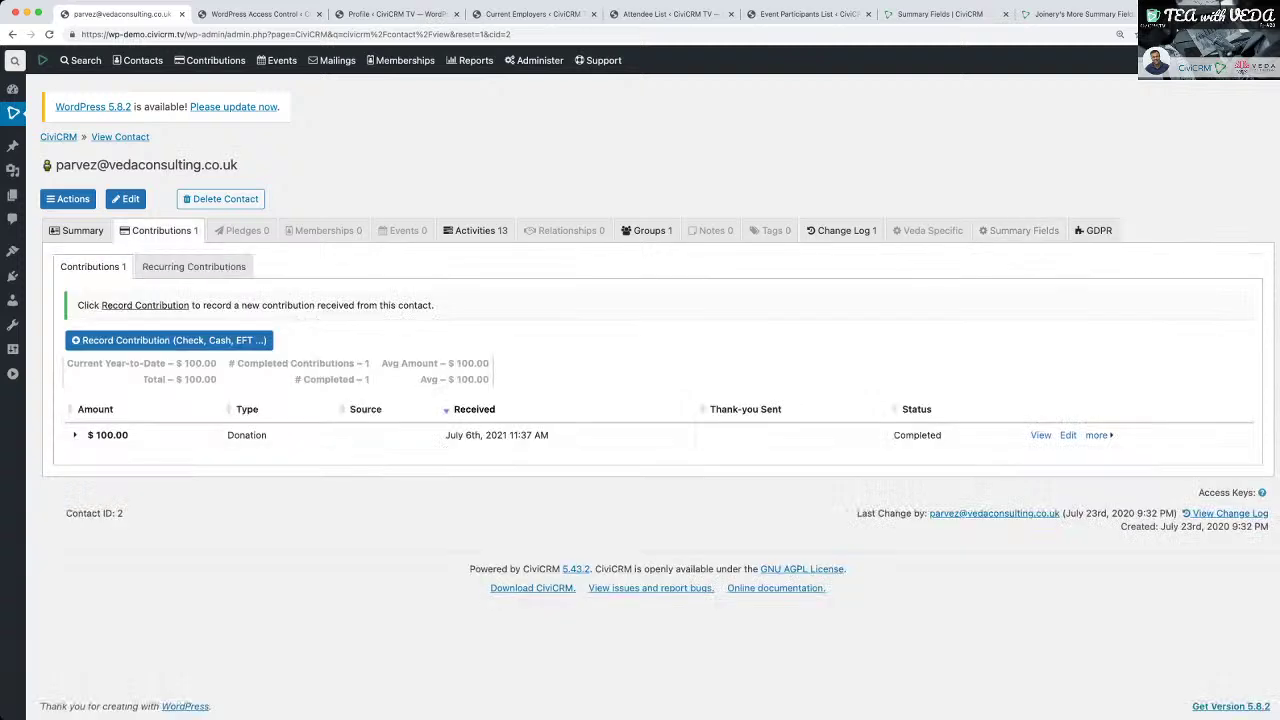
Execute the scheduled job "Call SumFields.Gendata API" immediately.
mouse_move(535, 61)
mouse_move(542, 183)
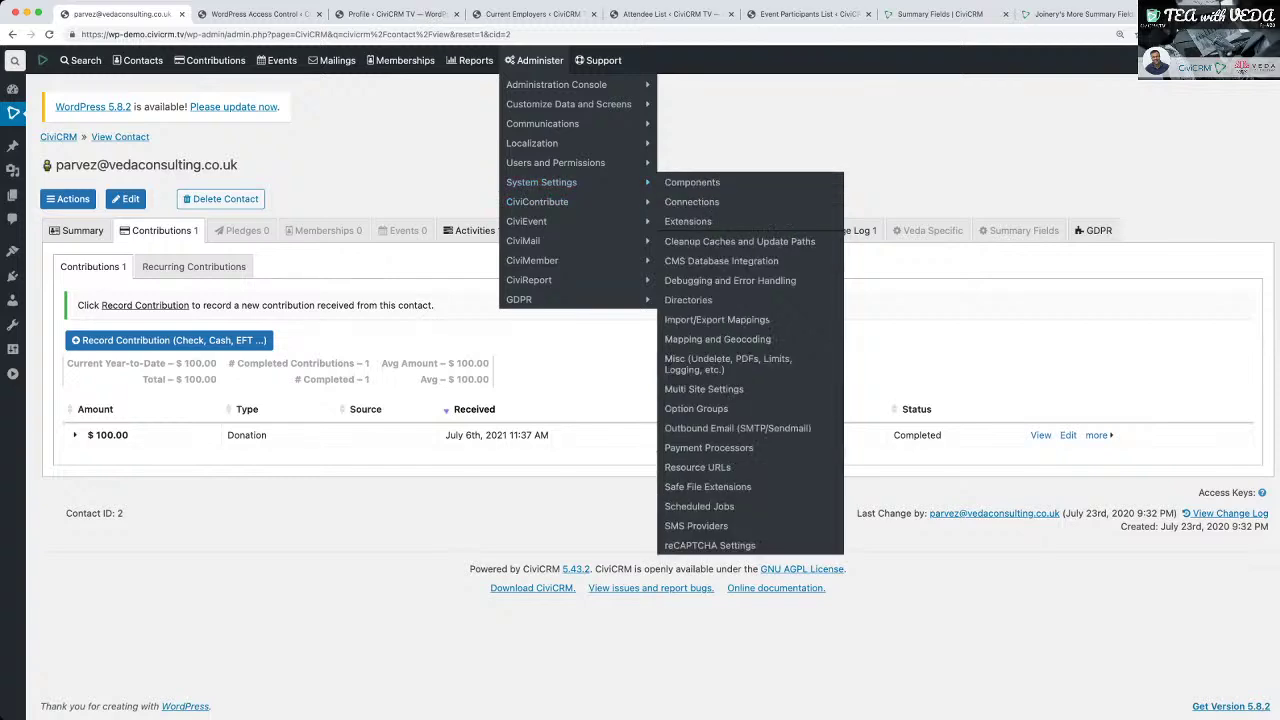
left_click(699, 506)
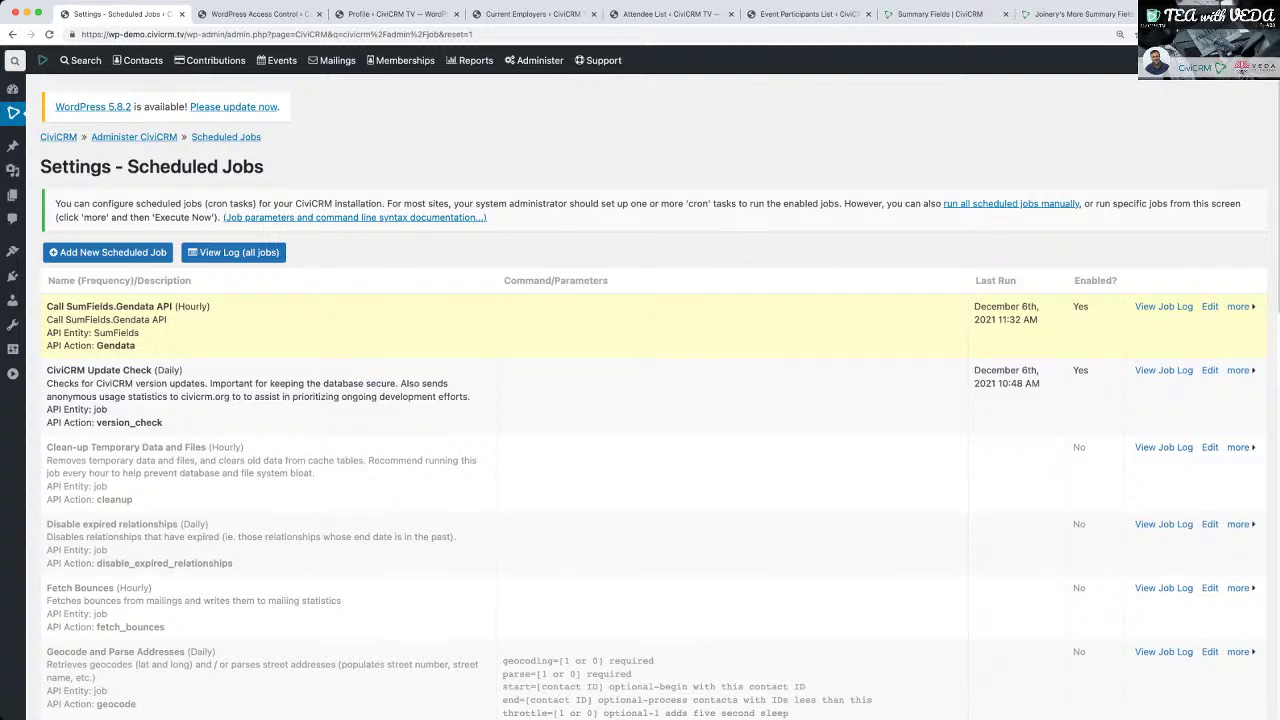
left_click(1238, 306)
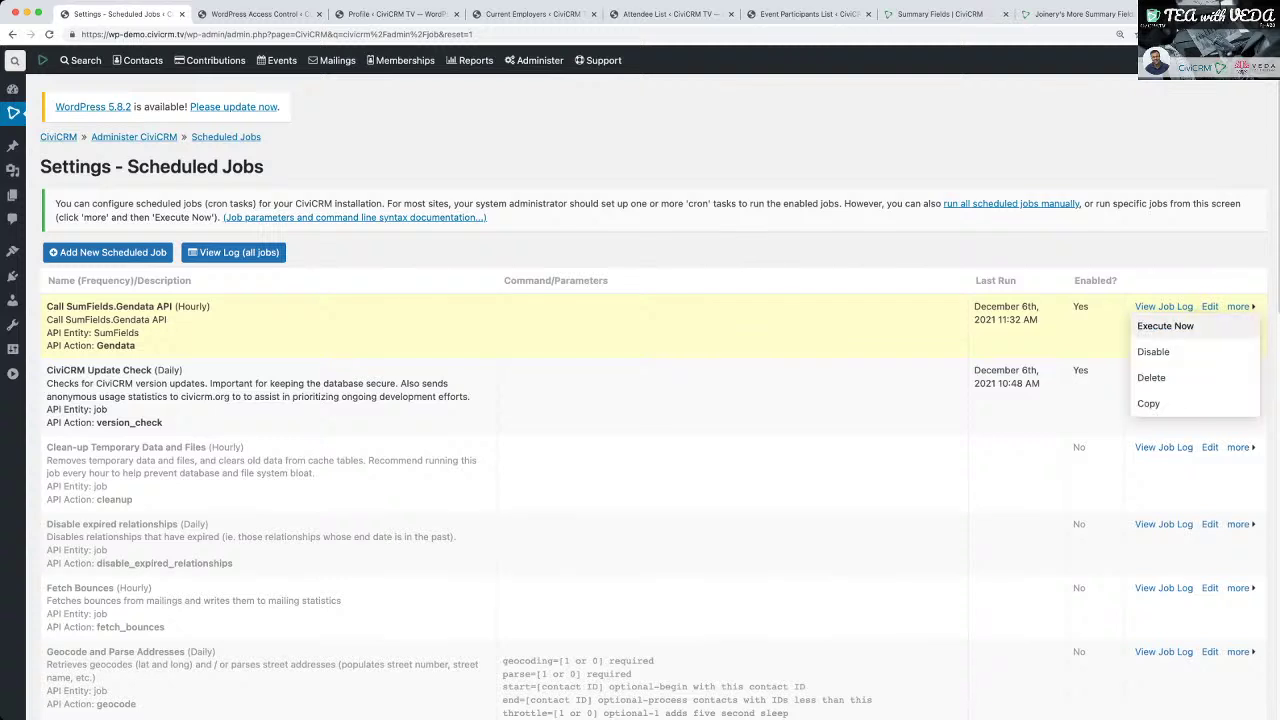
left_click(1165, 326)
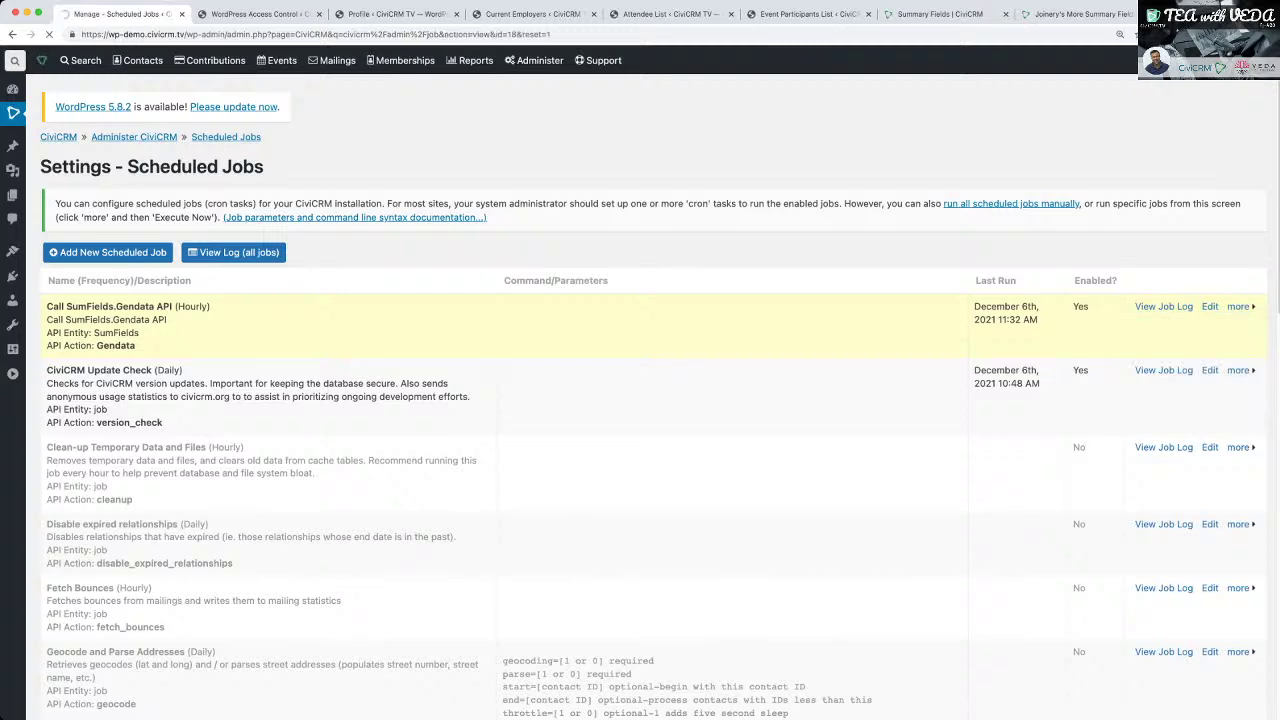
left_click(75, 352)
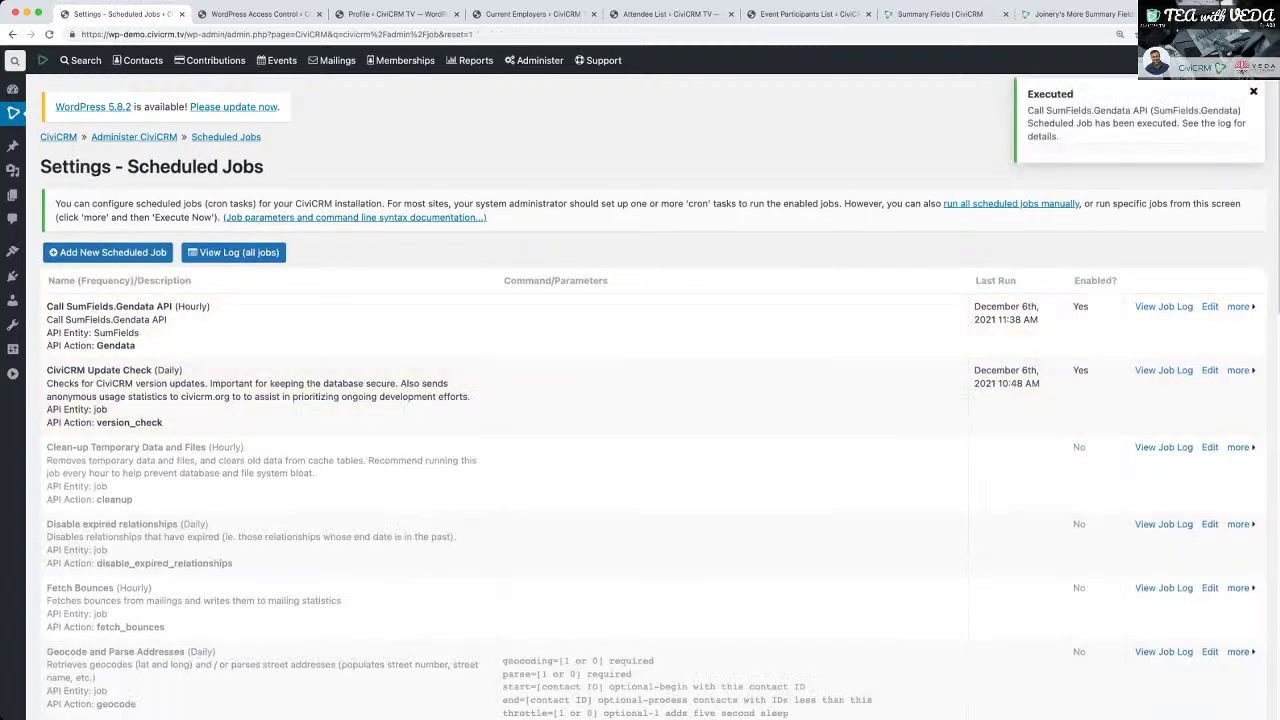
Return to the same contact's record and examine the recalculated Summary Fields for contributions, membership payments and events.
left_click(14, 61)
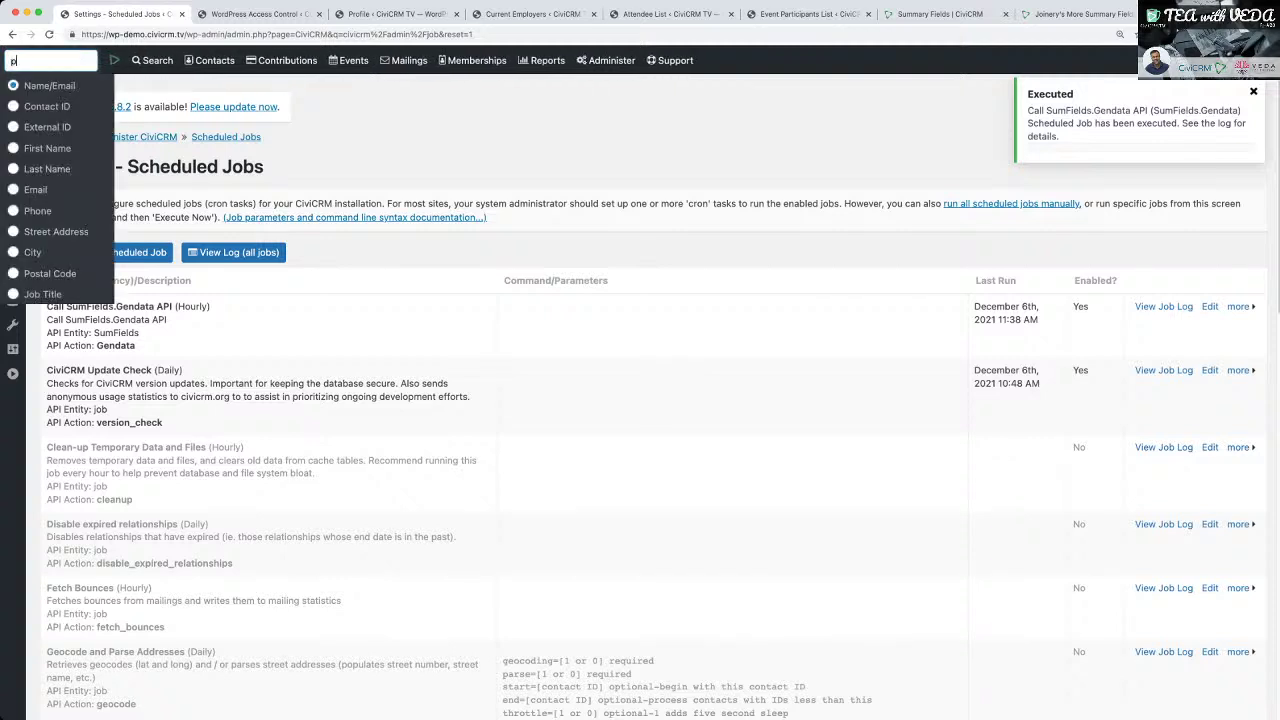
type("parvez")
key("Down")
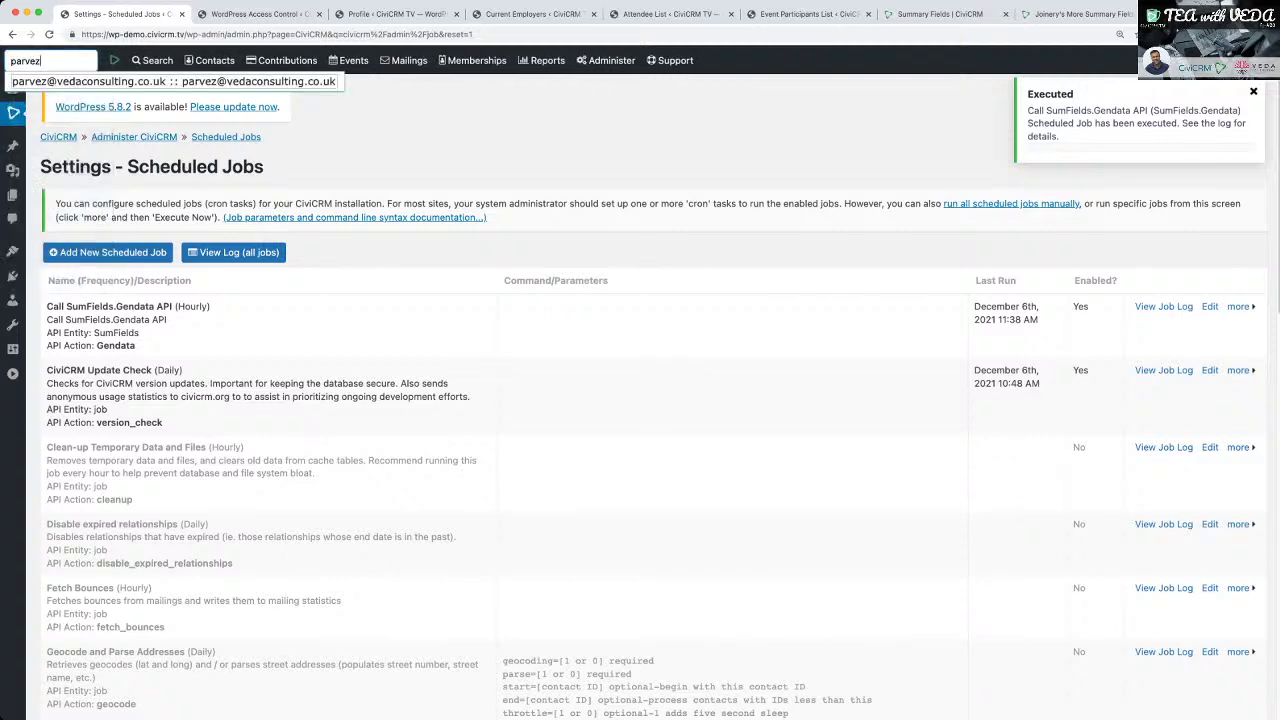
key("Return")
left_click(1020, 230)
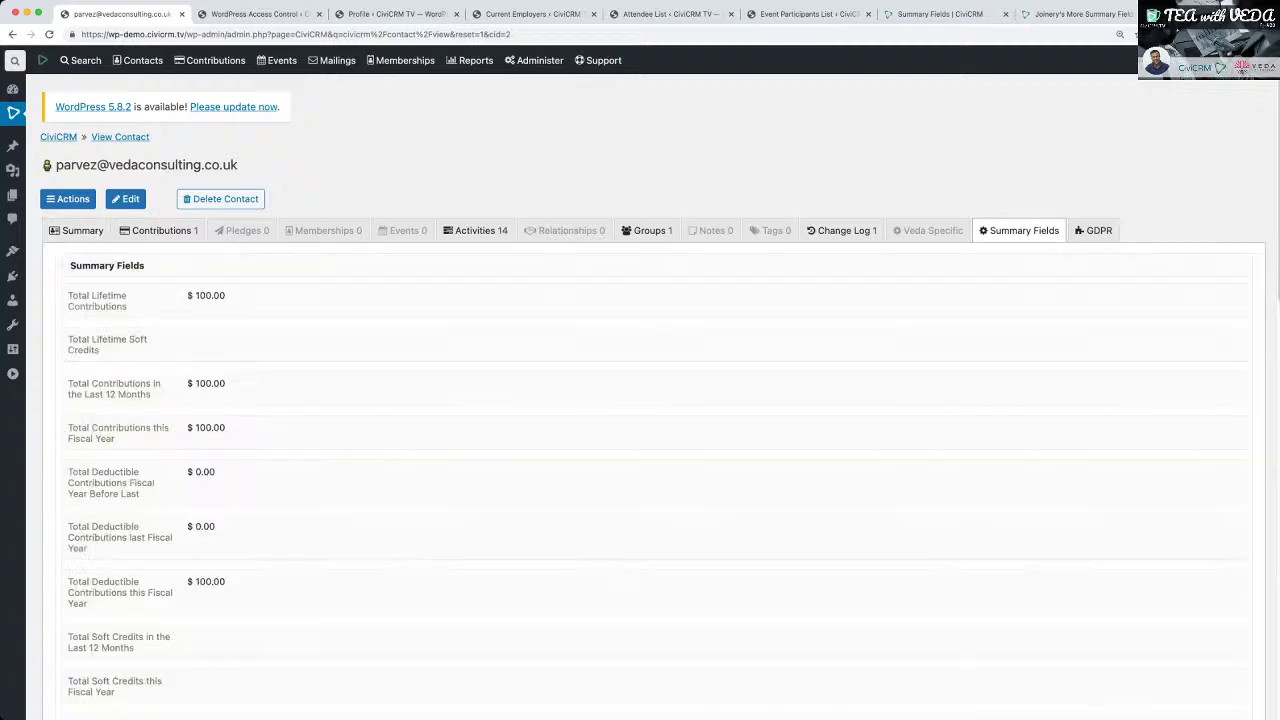
scroll(640, 400, "down", 10)
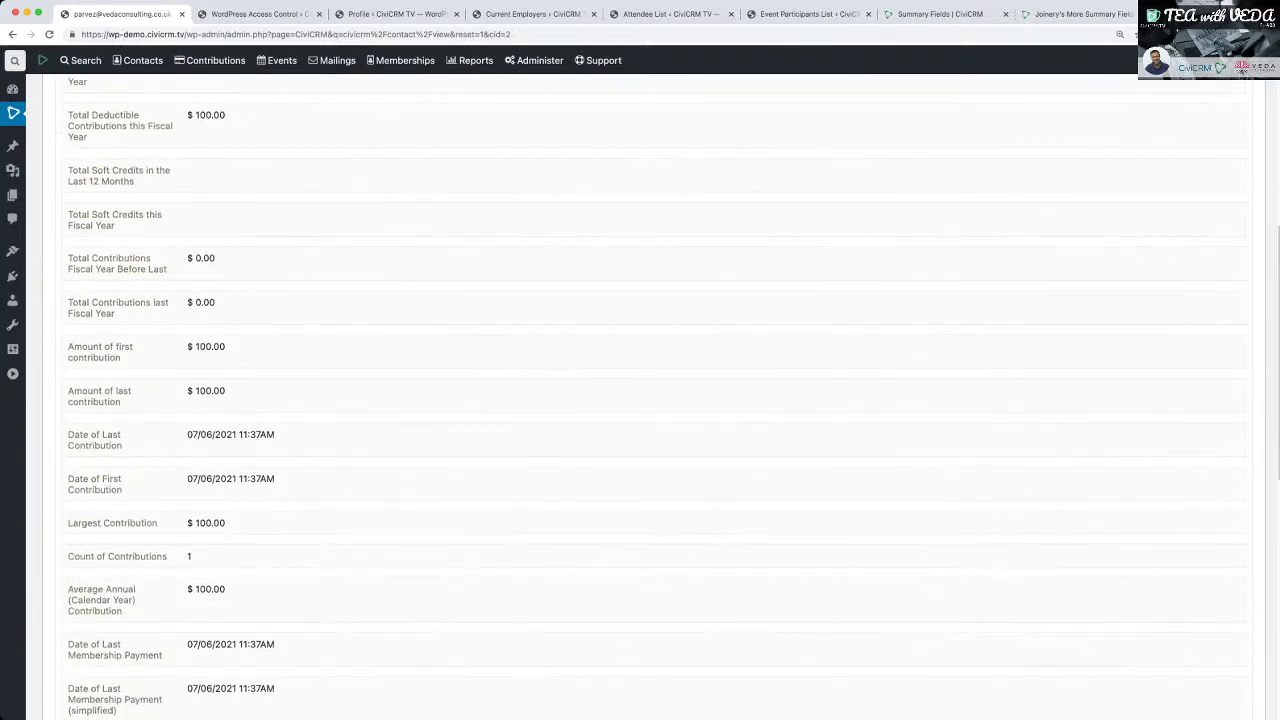
scroll(640, 400, "down", 4)
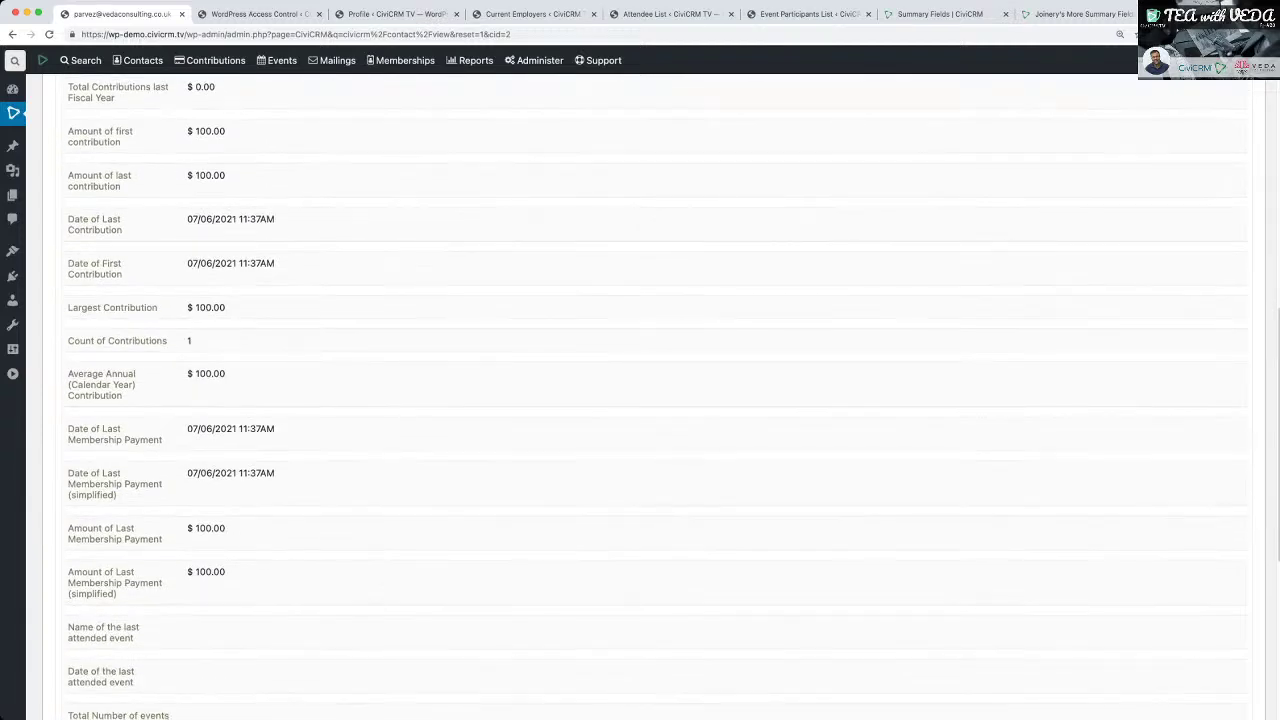
scroll(640, 400, "down", 8)
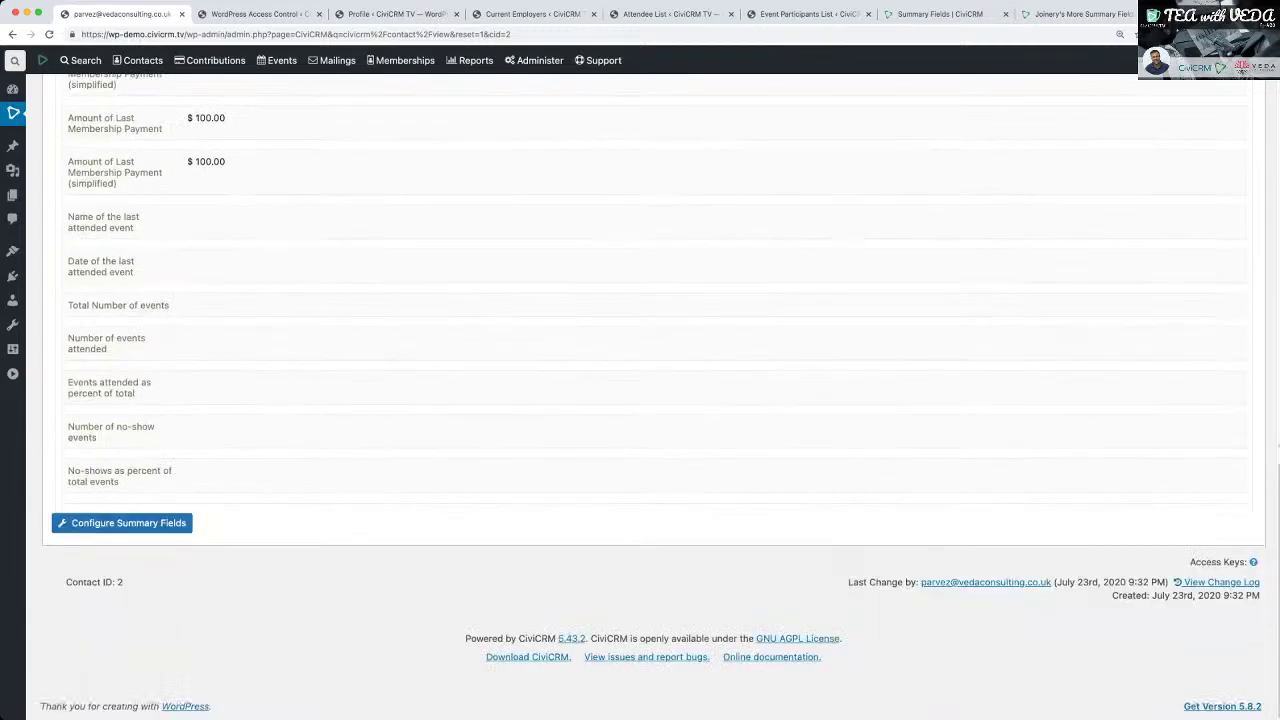
Review the contact's Summary Fields again, from total lifetime contributions through membership payments.
scroll(640, 400, "up", 20)
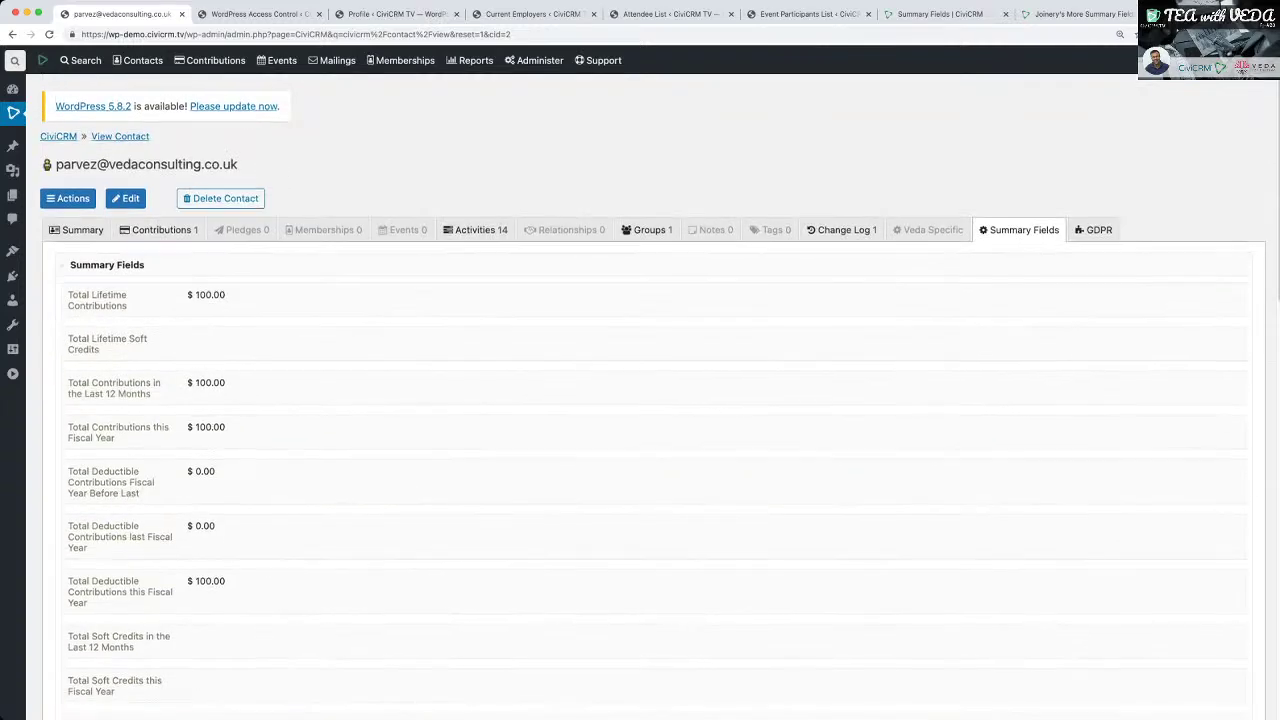
scroll(640, 400, "down", 13)
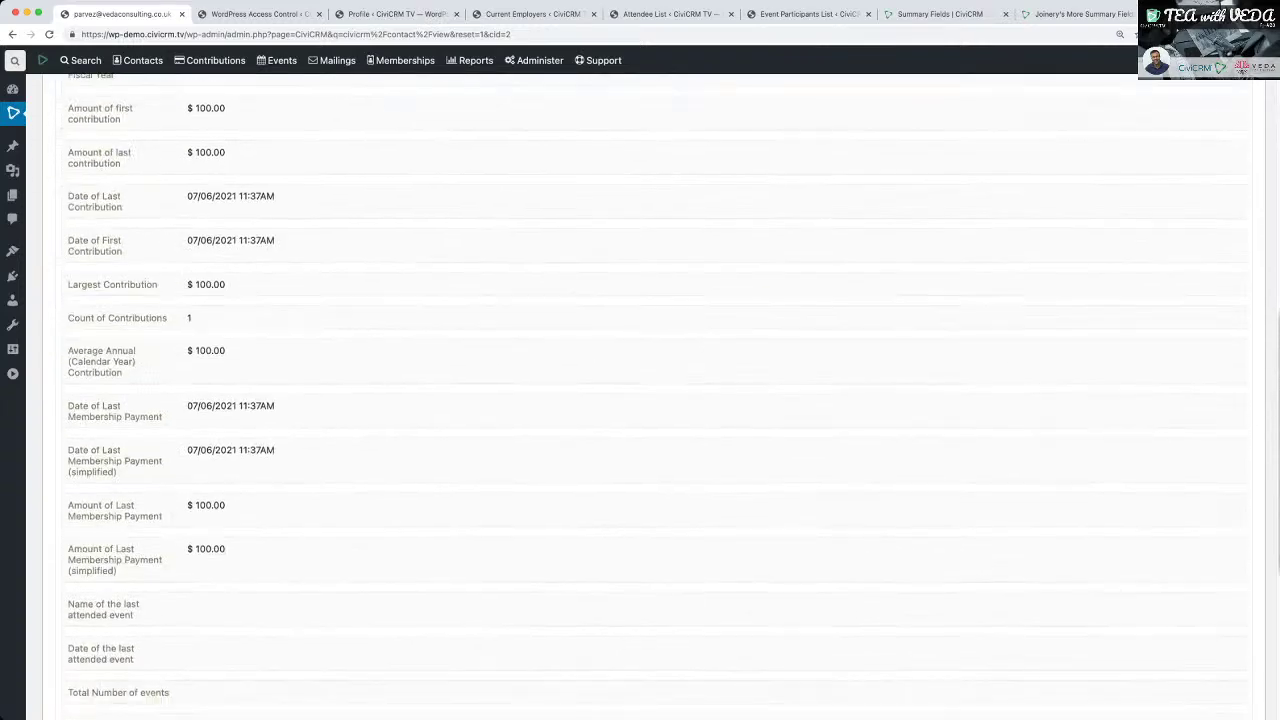
scroll(640, 400, "down", 4)
scroll(640, 400, "up", 3)
scroll(640, 400, "up", 15)
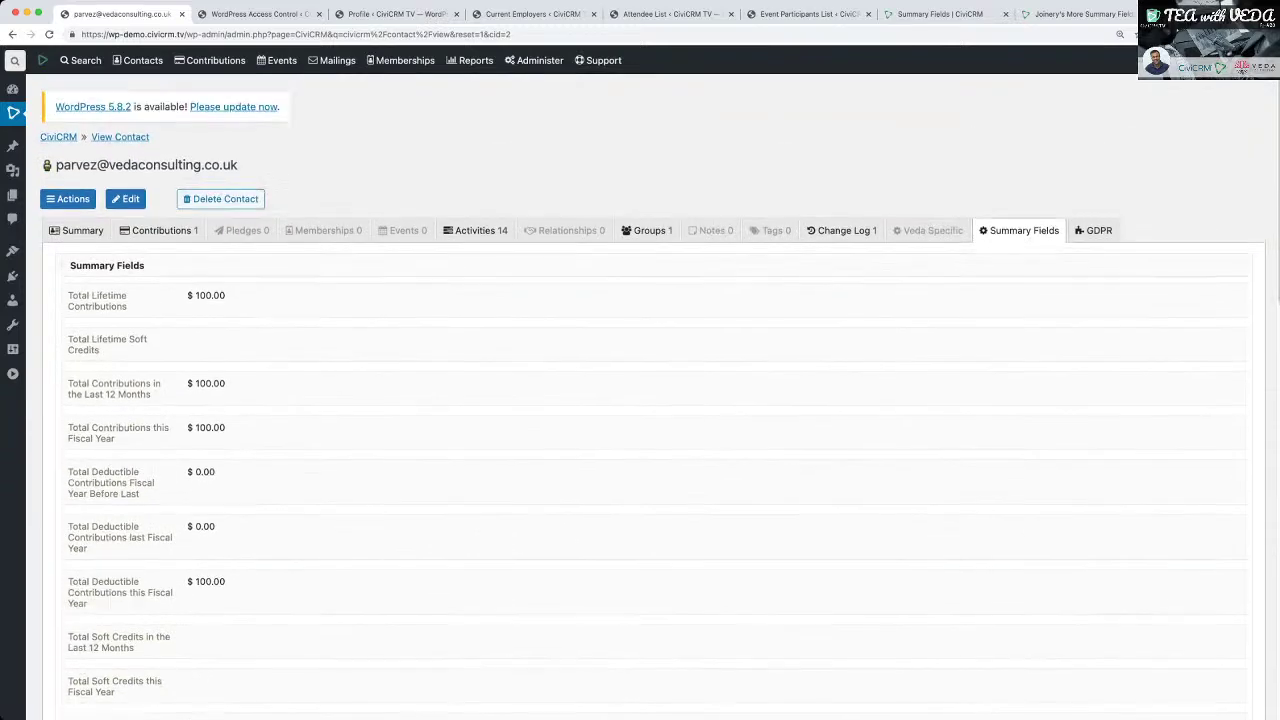
Try to add a membership to the contact.
left_click(324, 230)
left_click(103, 304)
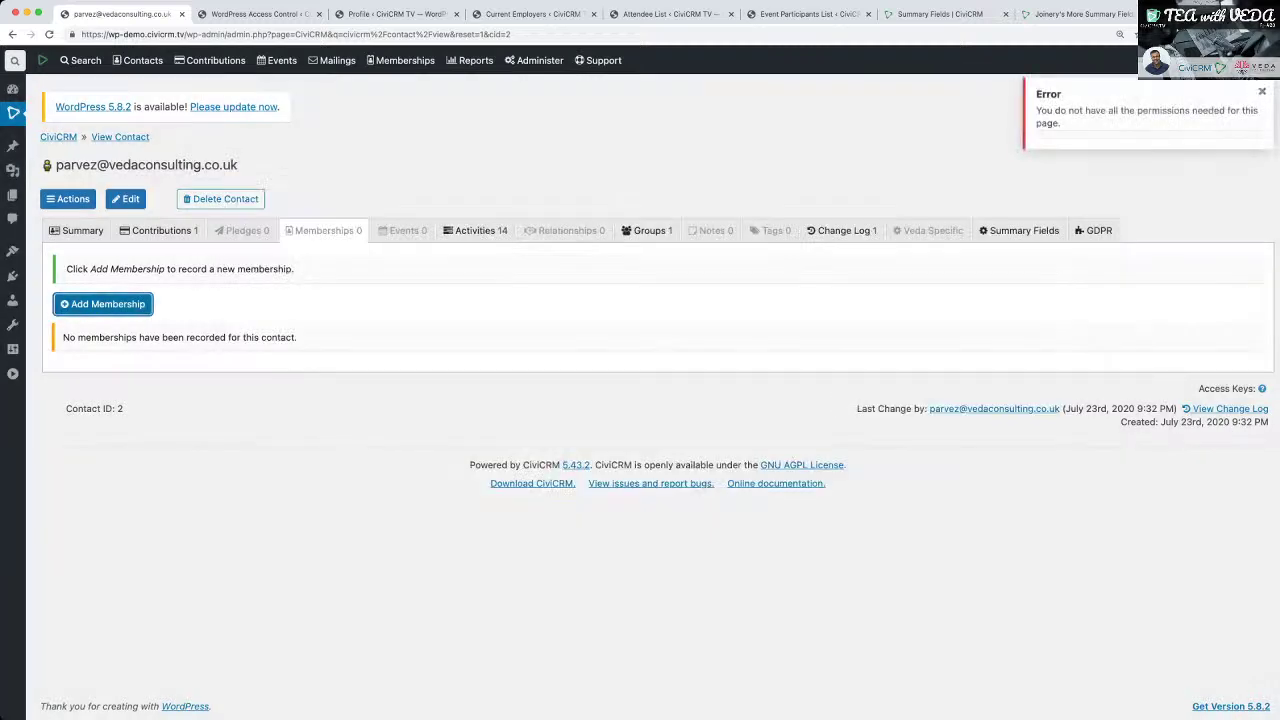
left_click(1262, 91)
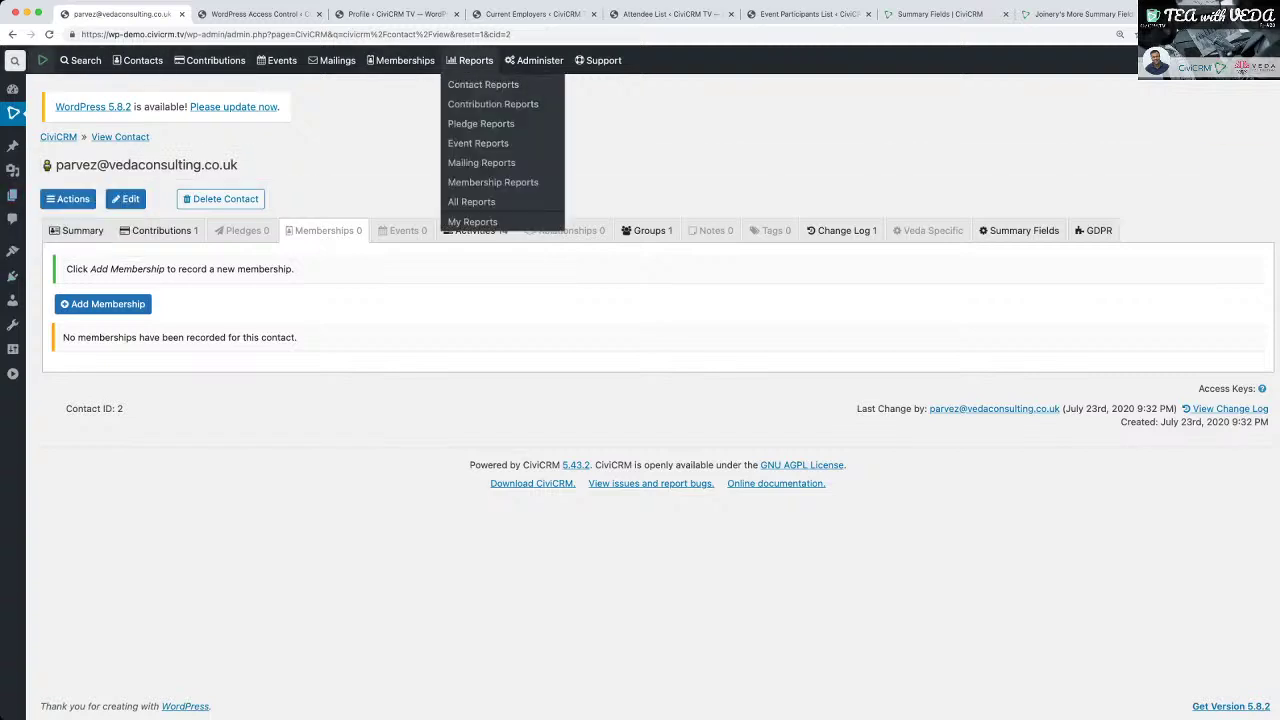
mouse_move(42, 61)
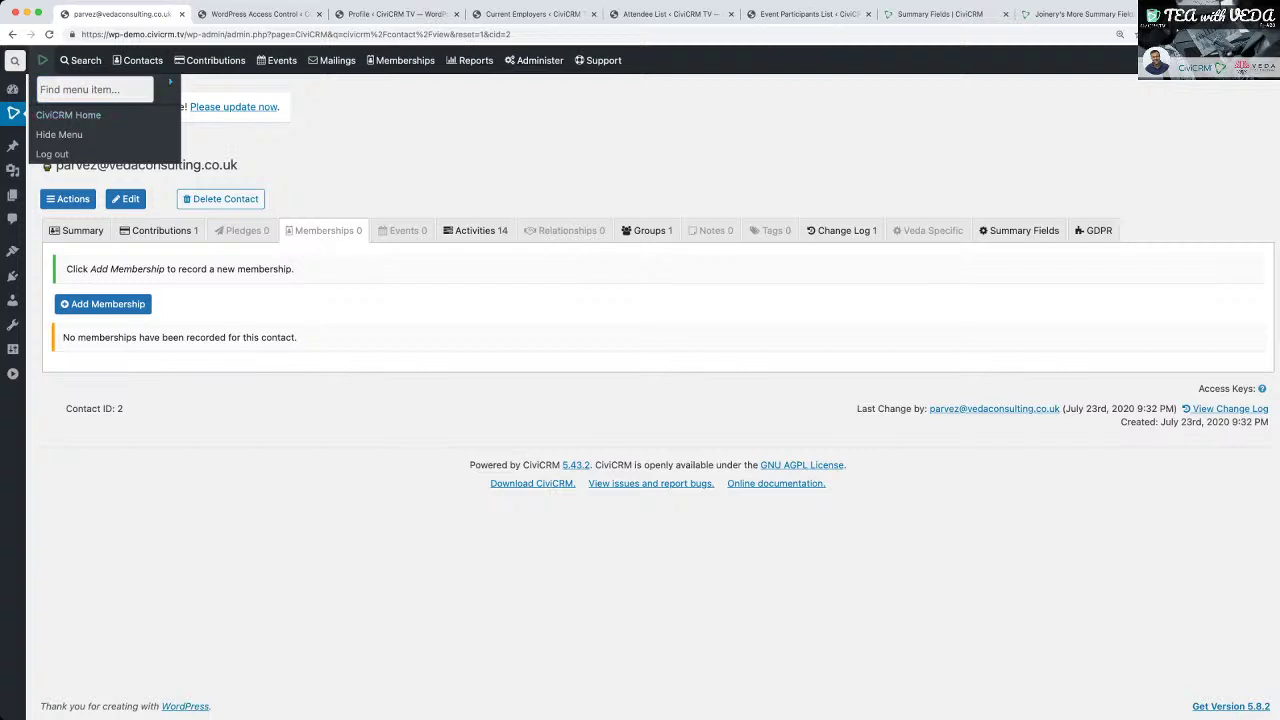
mouse_move(534, 61)
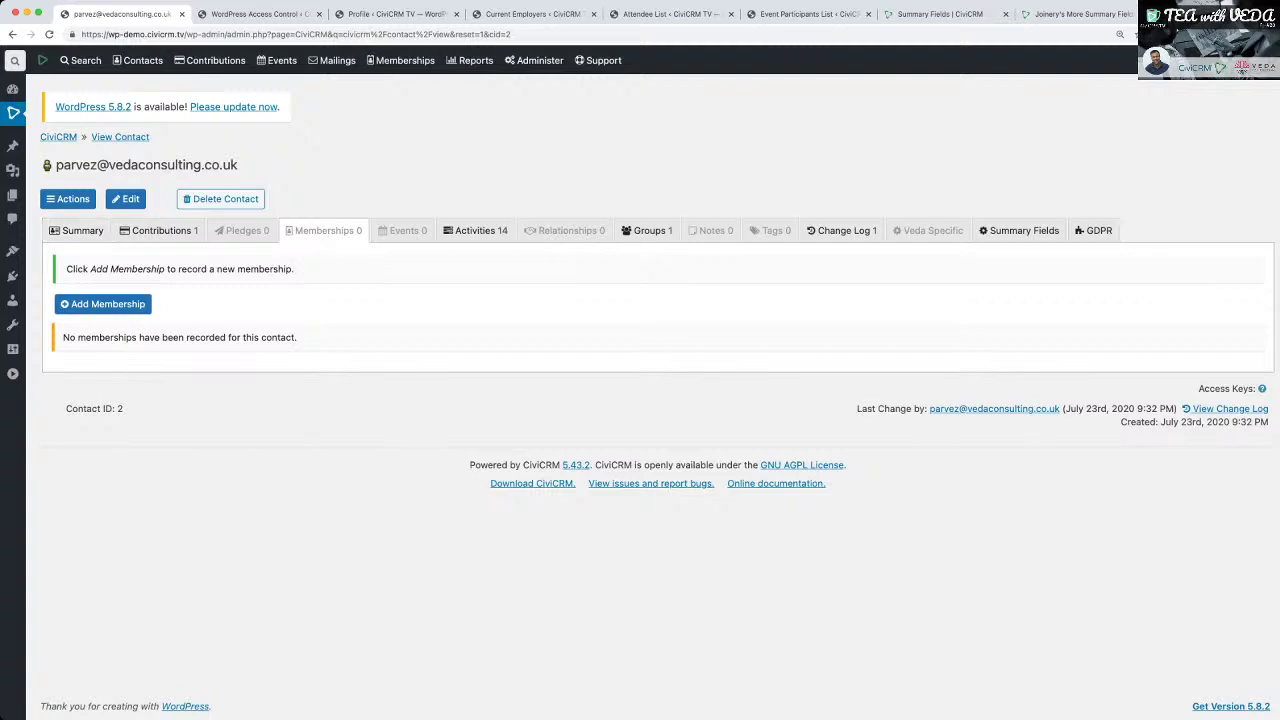
left_click(77, 231)
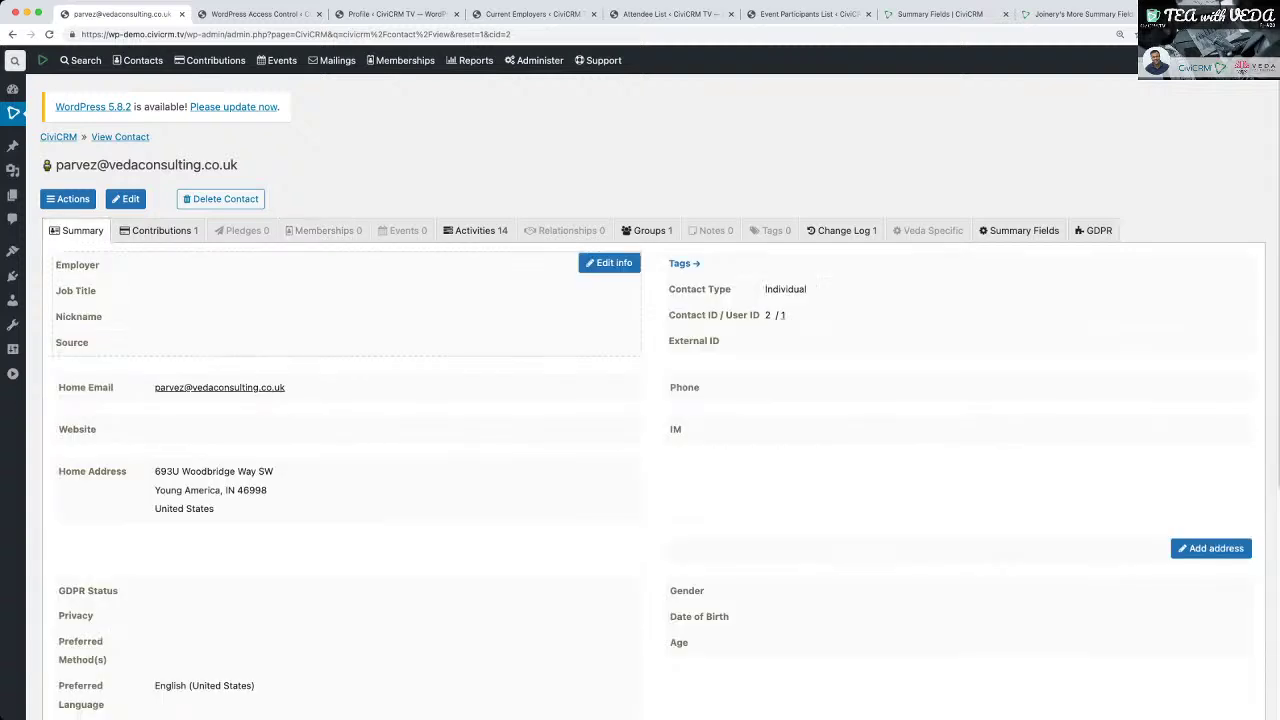
Open the "Veda Participant List - GDPR" event report and look over its participant rows.
mouse_move(470, 61)
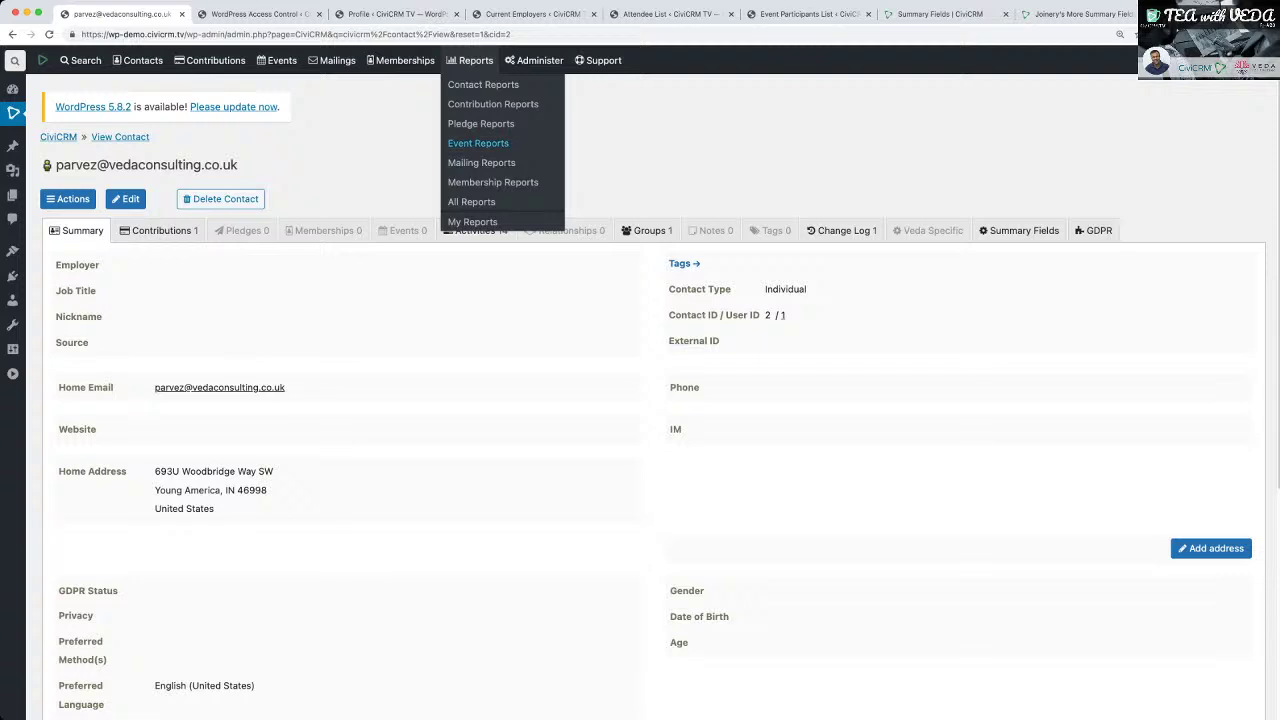
mouse_move(210, 60)
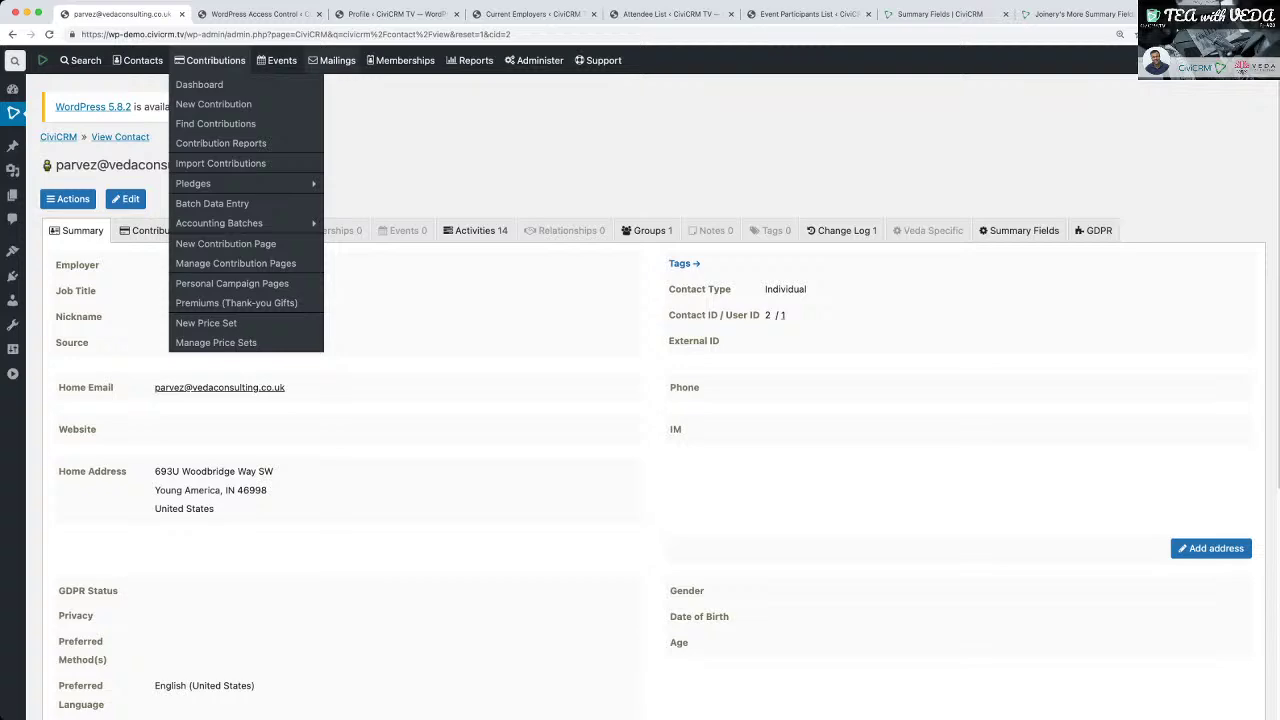
left_click(300, 303)
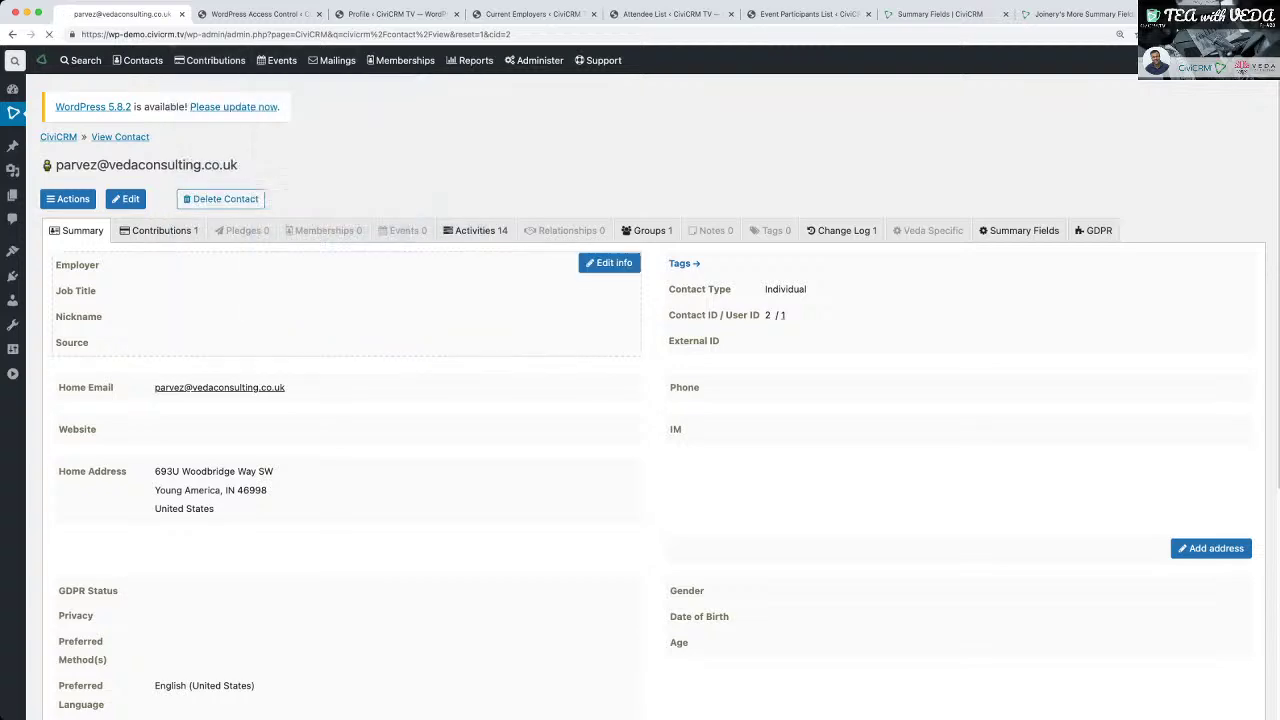
scroll(653, 400, "down", 5)
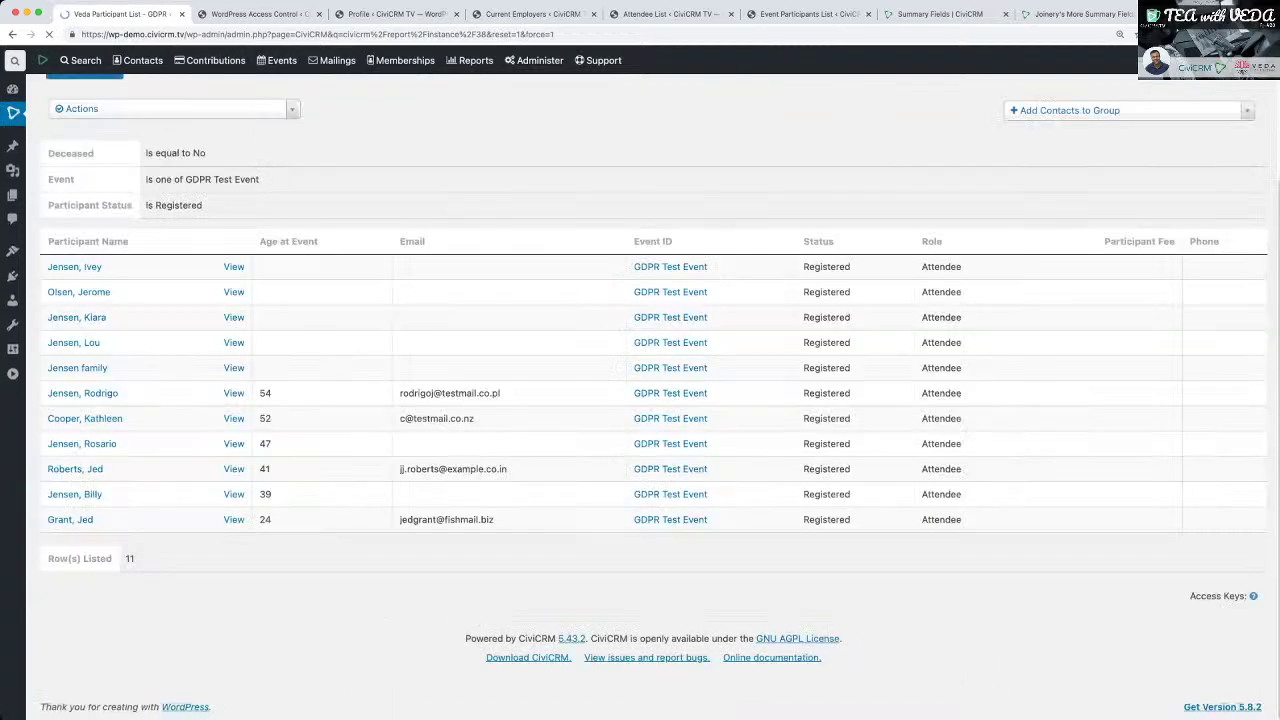
scroll(653, 400, "up", 3)
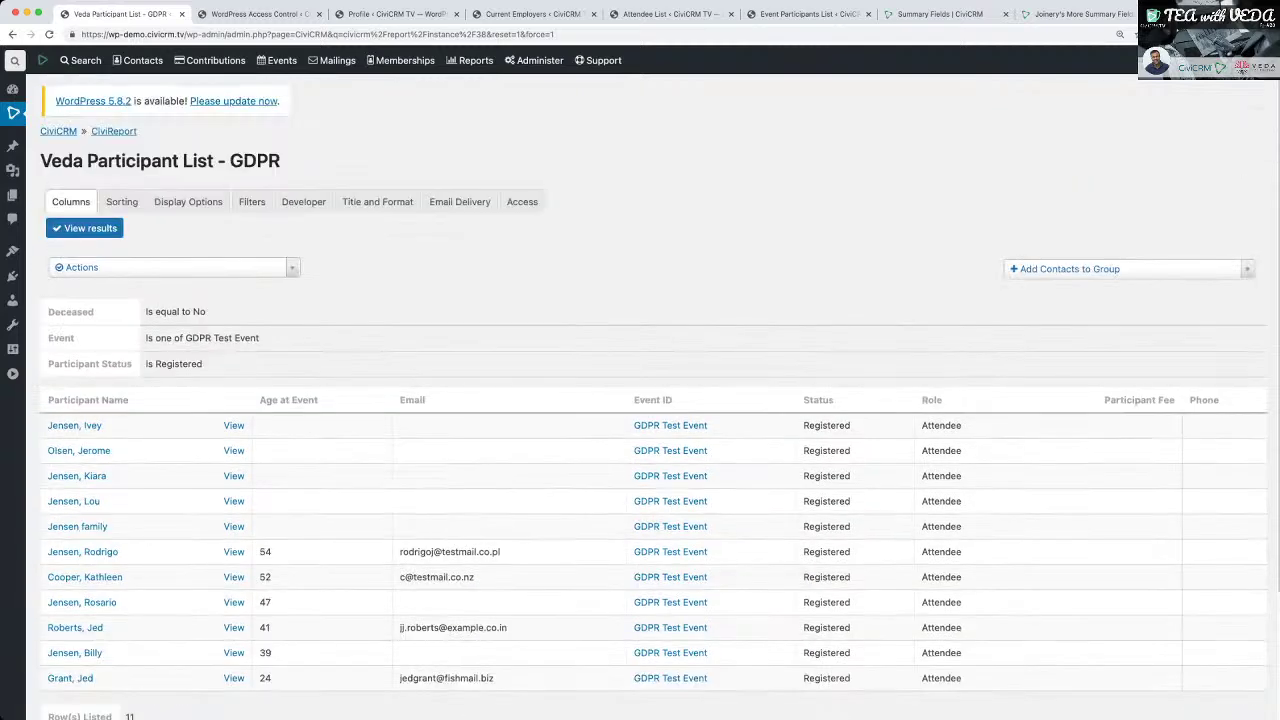
Add the Total Lifetime Contributions summary field as a report column and view the results.
left_click(71, 202)
scroll(652, 400, "down", 4)
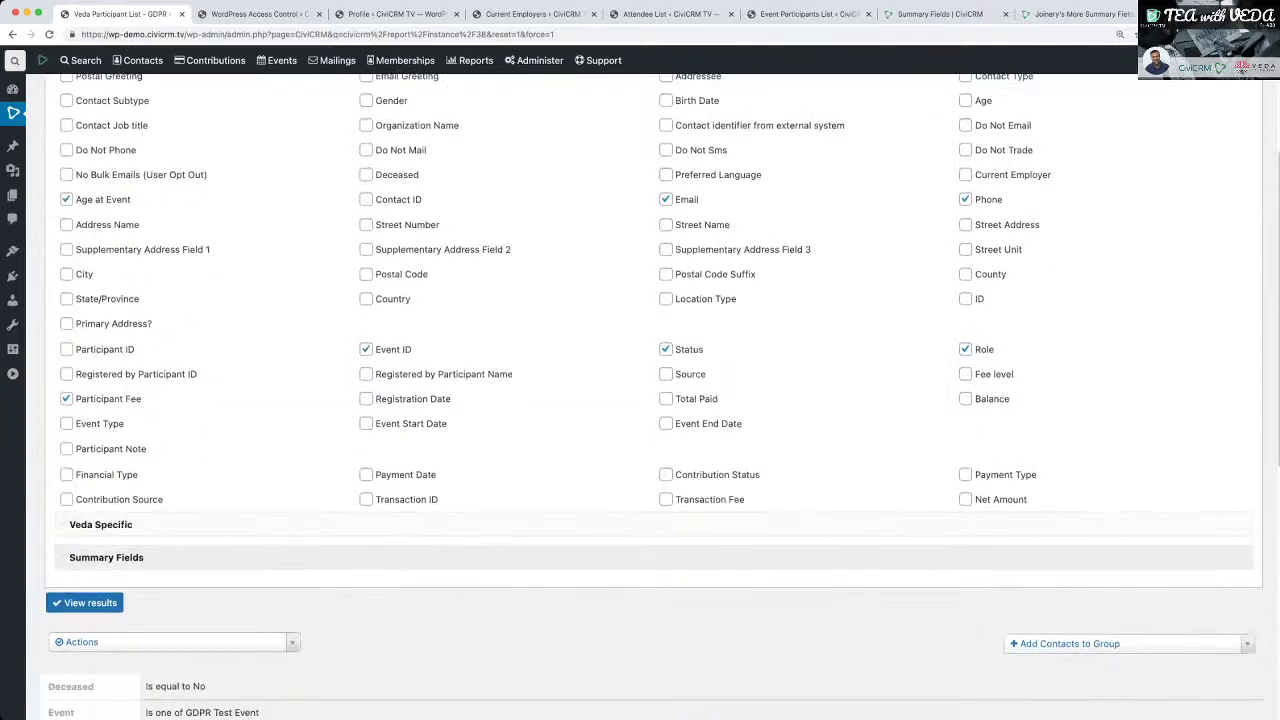
left_click(106, 557)
scroll(652, 400, "down", 3)
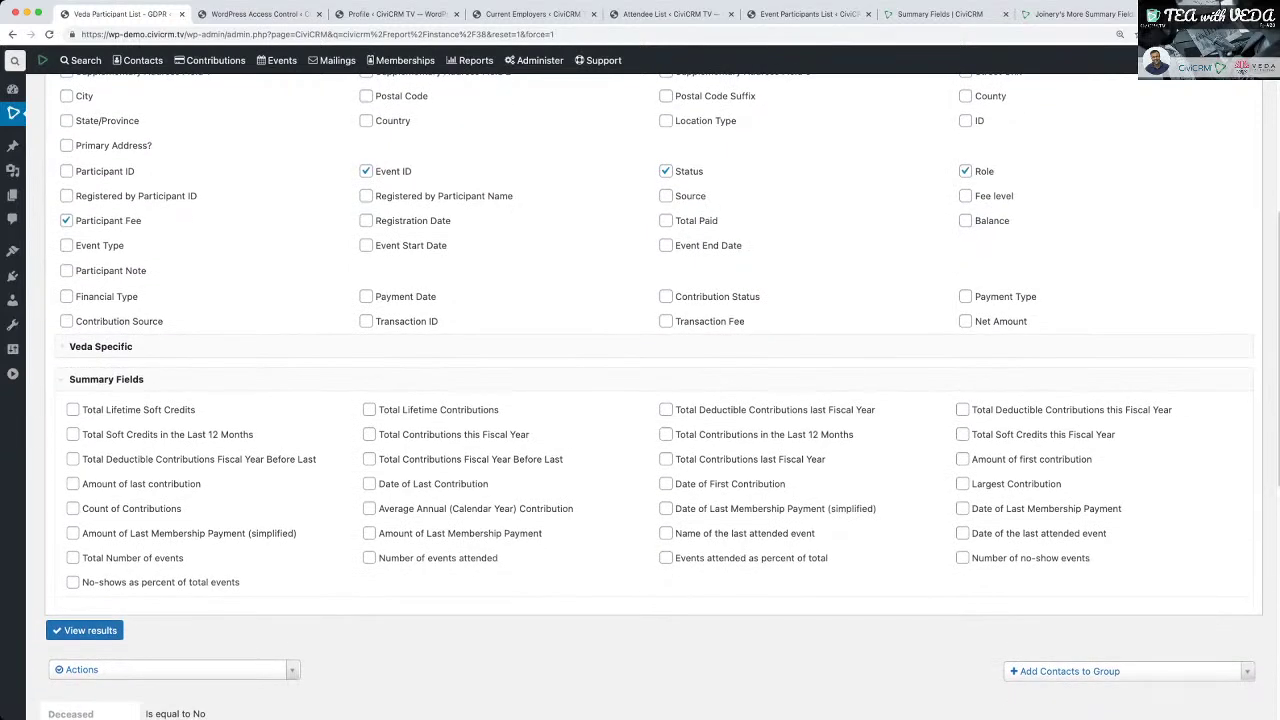
left_click(369, 409)
left_click(85, 630)
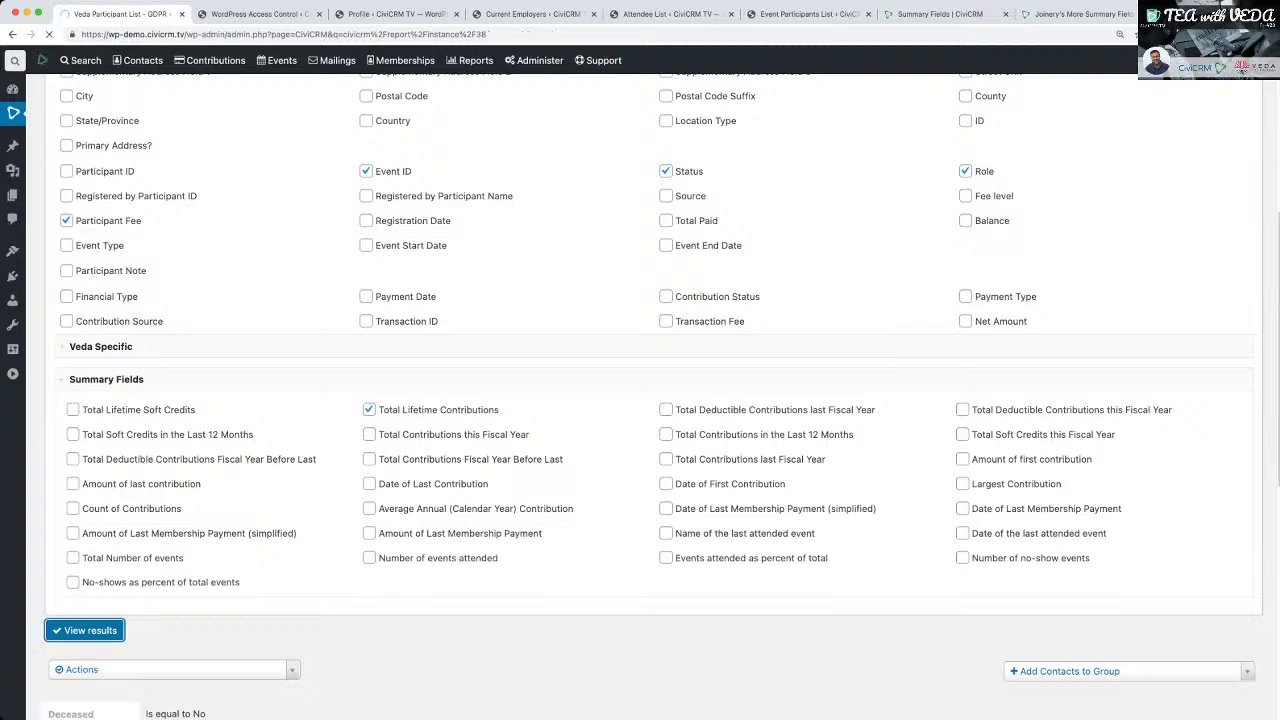
scroll(640, 400, "down", 3)
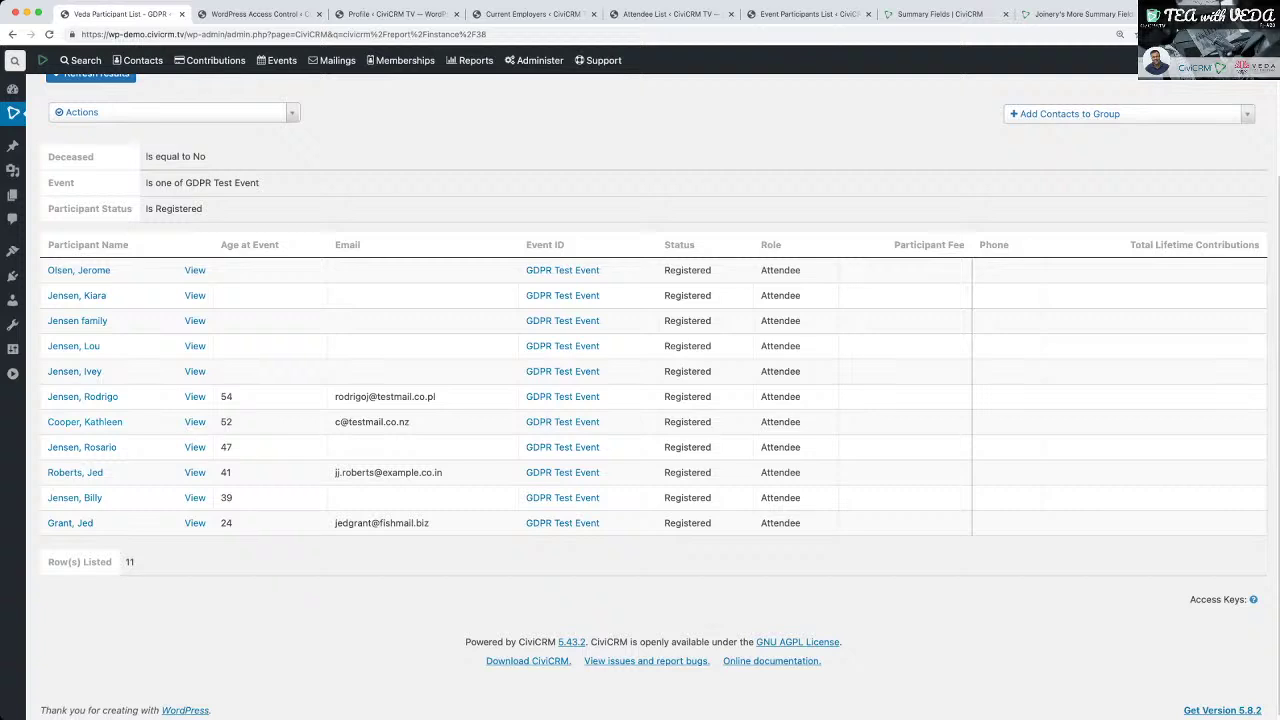
Open the contact record of the participant aged 54 separately from the report and start recording a new contribution.
left_click(82, 396, "super")
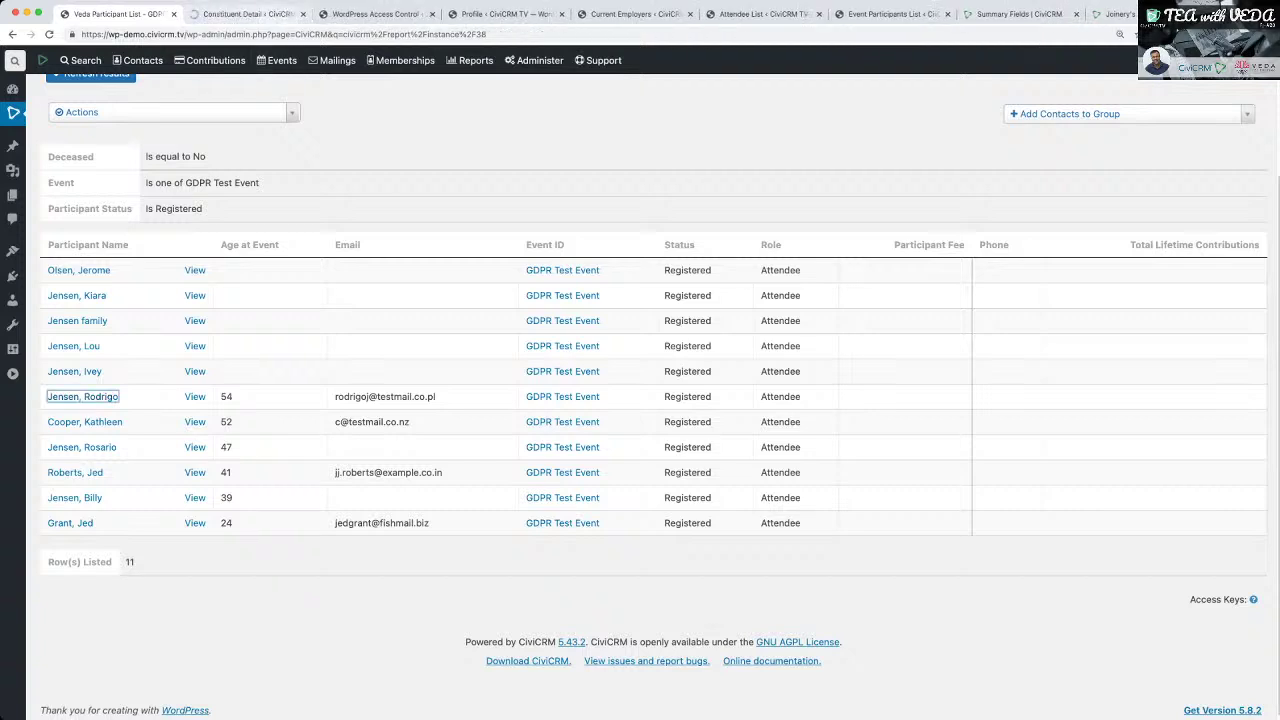
key("ctrl+Tab")
left_click(78, 350)
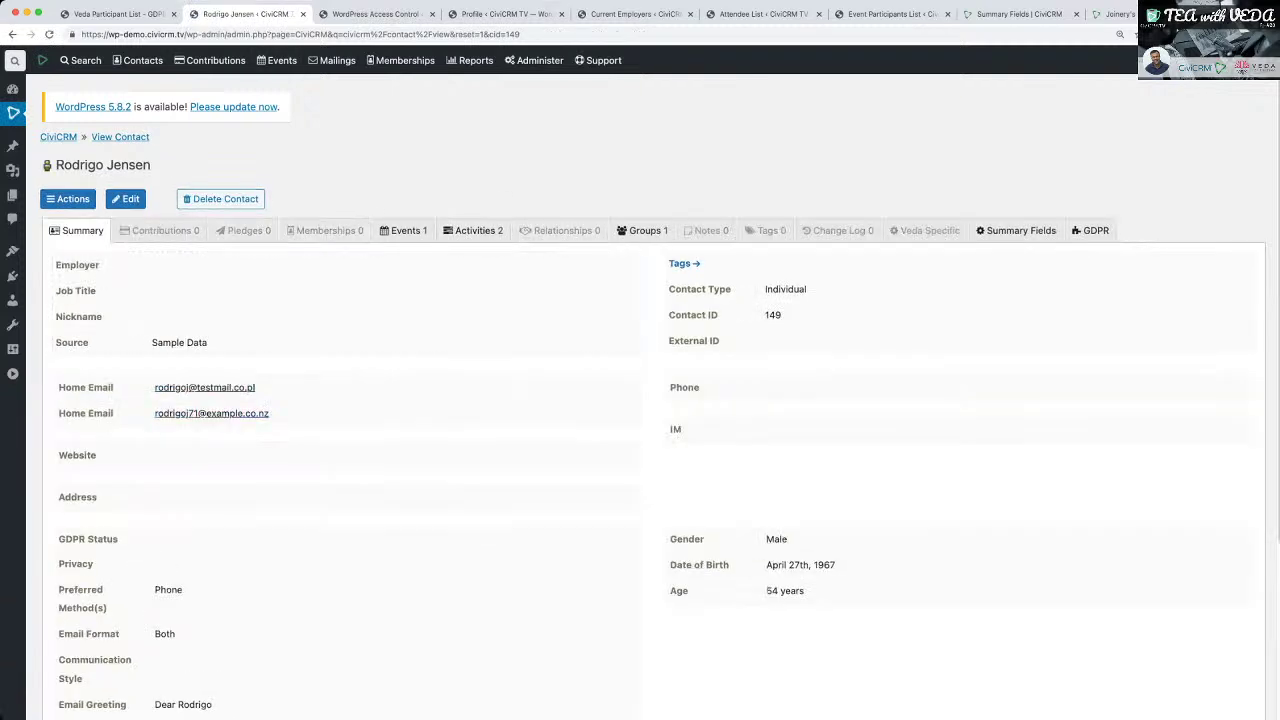
left_click(160, 230)
left_click(168, 340)
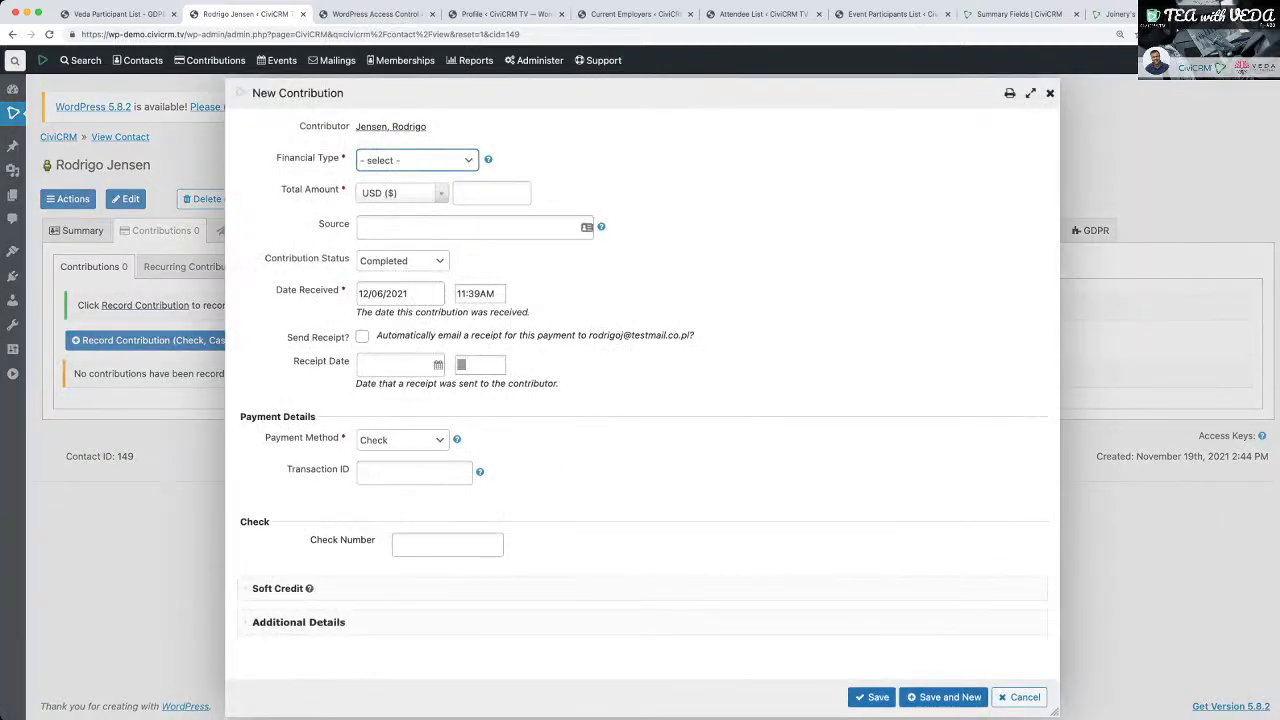
Set the contribution's financial type to Donation and total amount to 200 USD, and save it.
key("d")
key("Tab")
type("200")
key("Tab")
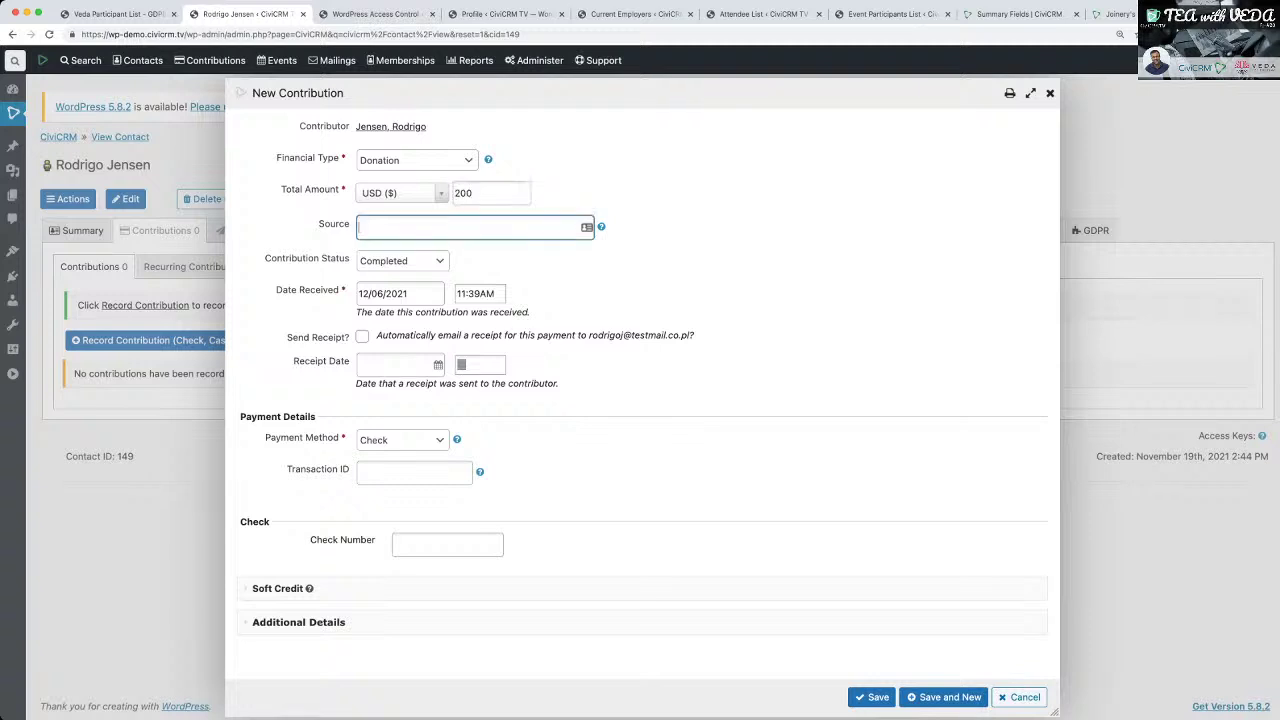
key("Tab")
key("Tab")
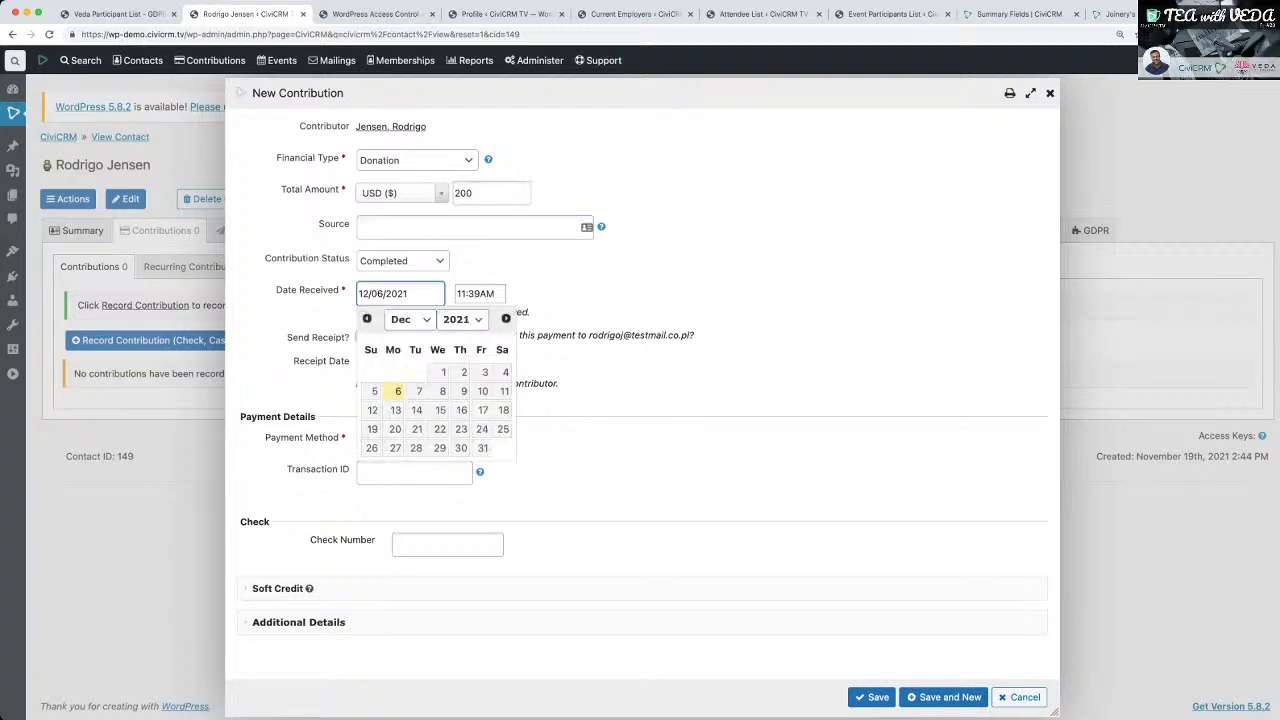
key("Tab")
left_click(462, 320)
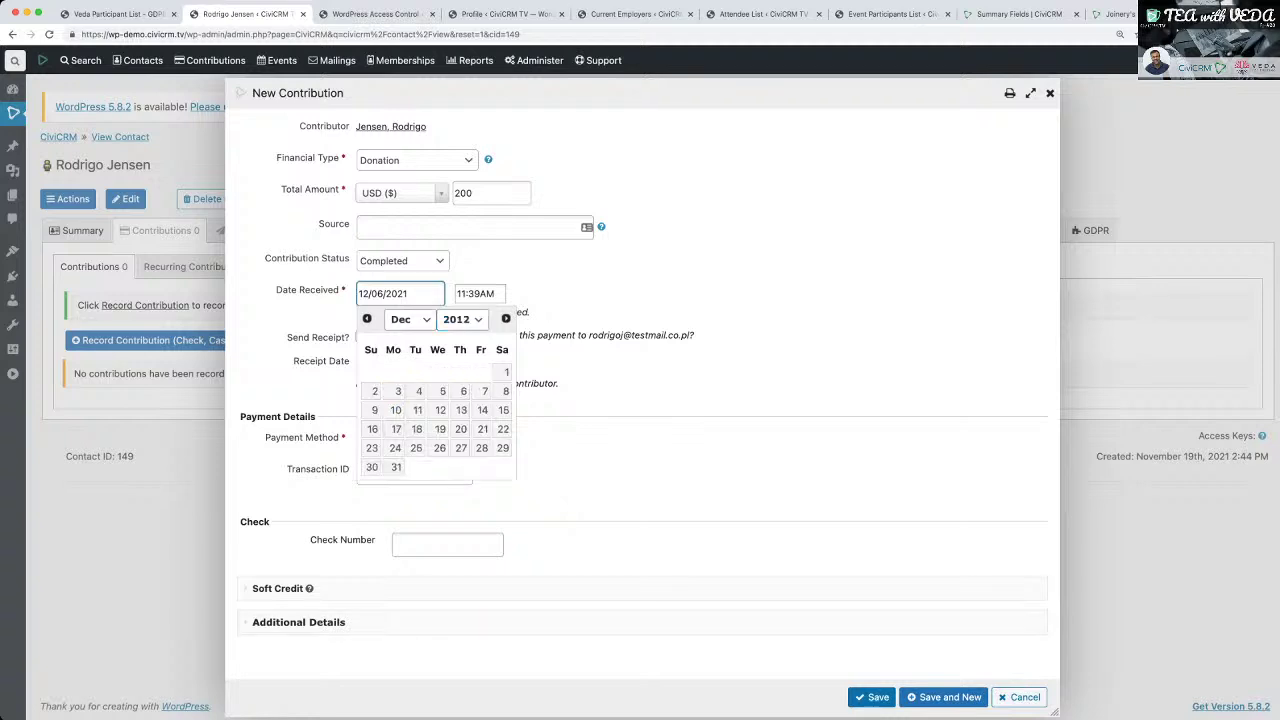
left_click(871, 697)
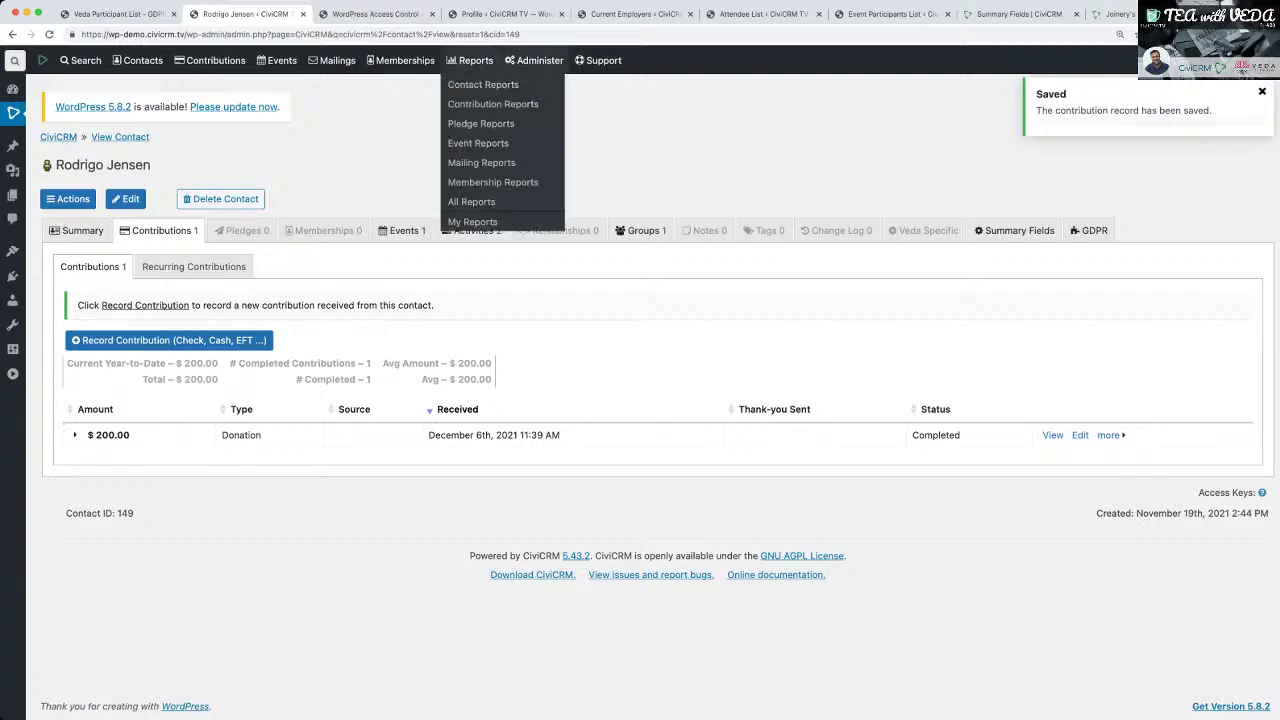
Execute the "Call SumFields.Gendata API" scheduled job to recalculate the summary fields with the new donation.
mouse_move(540, 60)
mouse_move(541, 182)
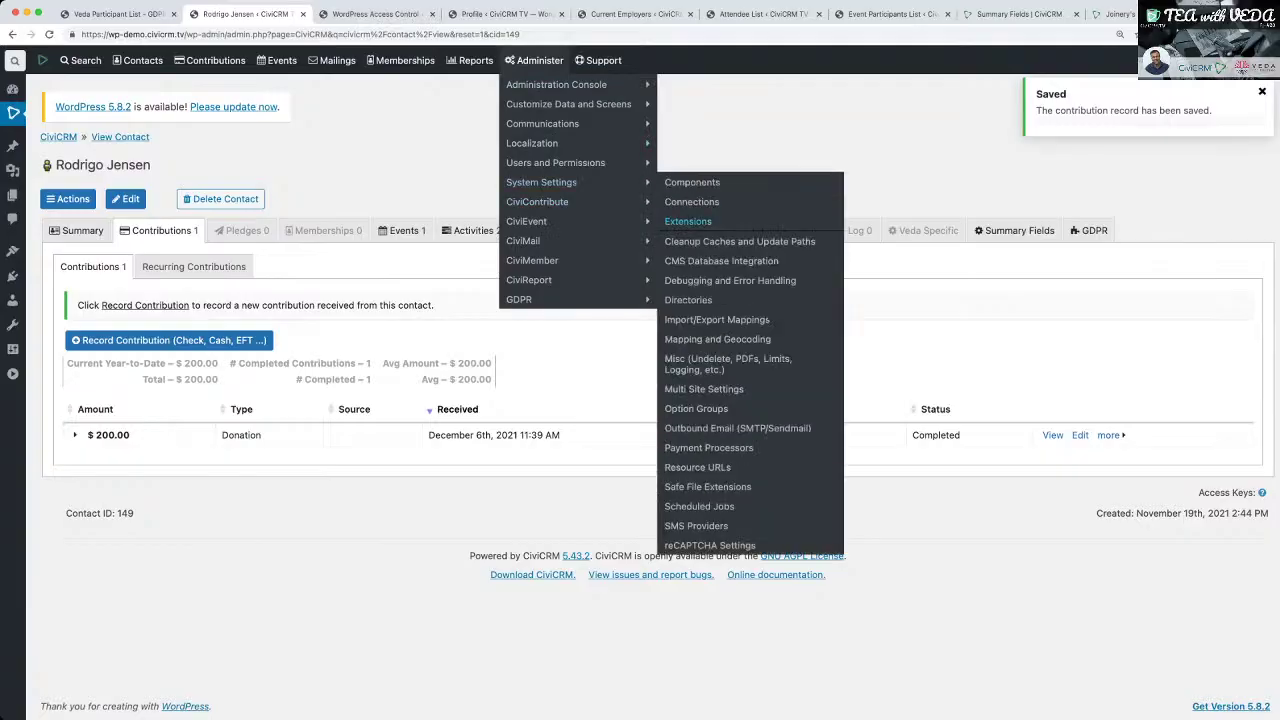
left_click(699, 506)
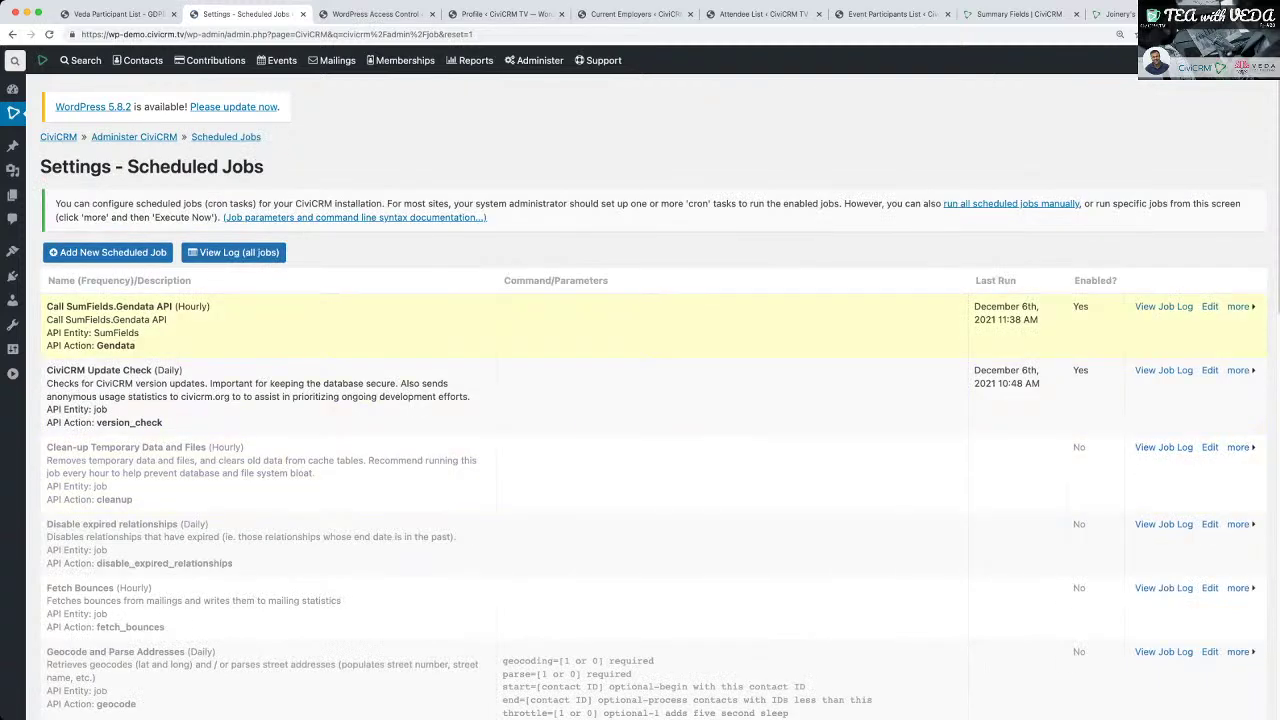
left_click(1240, 306)
left_click(1165, 324)
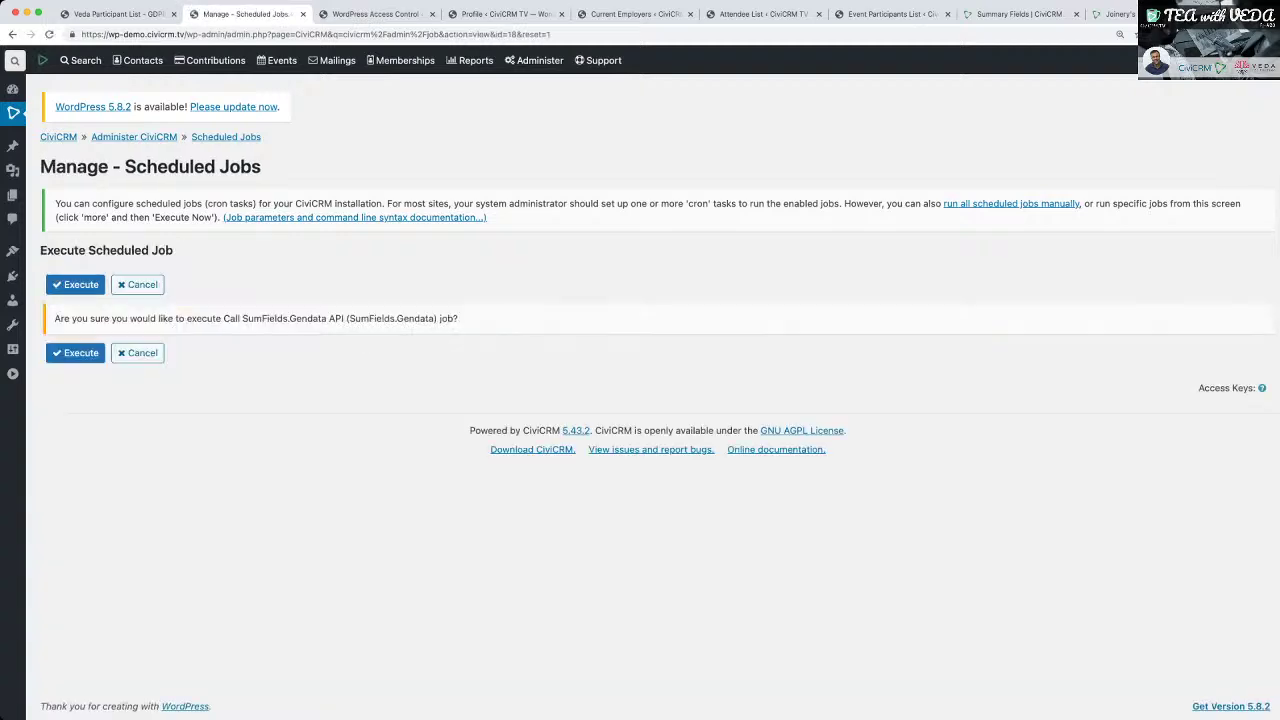
left_click(75, 352)
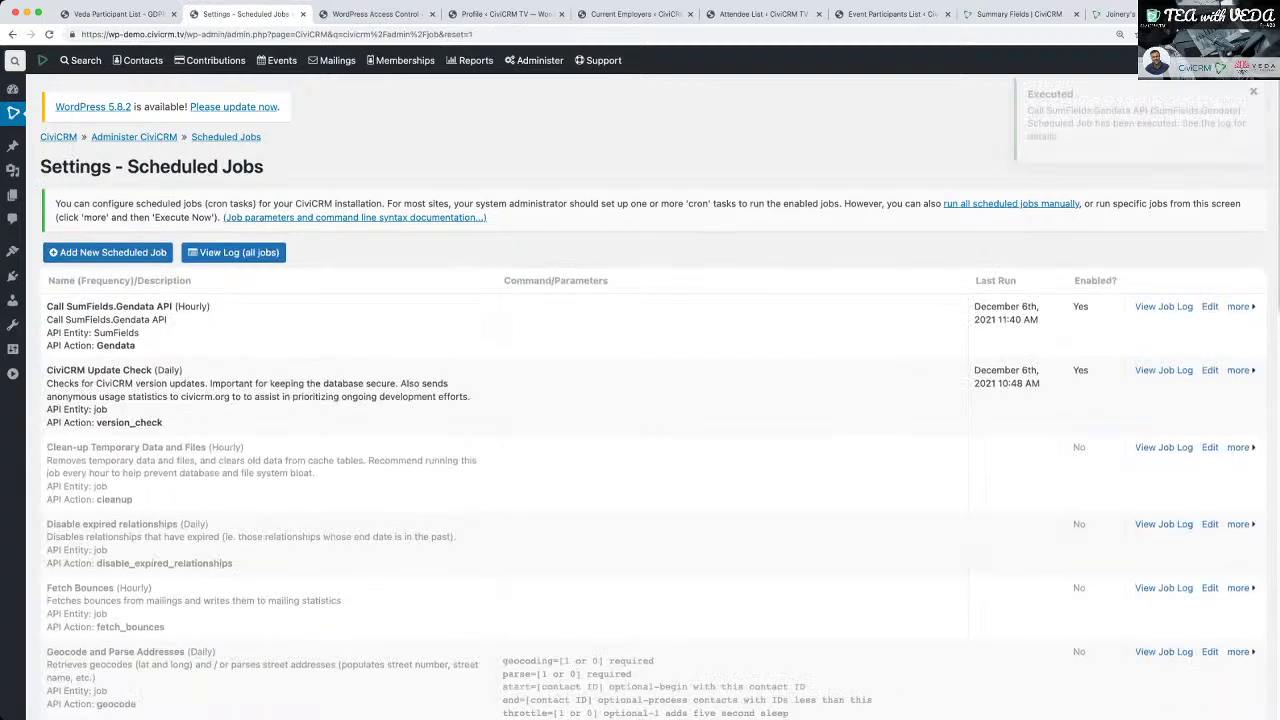
Return to the "Veda Participant List - GDPR" report, reload it and view its results.
left_click(118, 14)
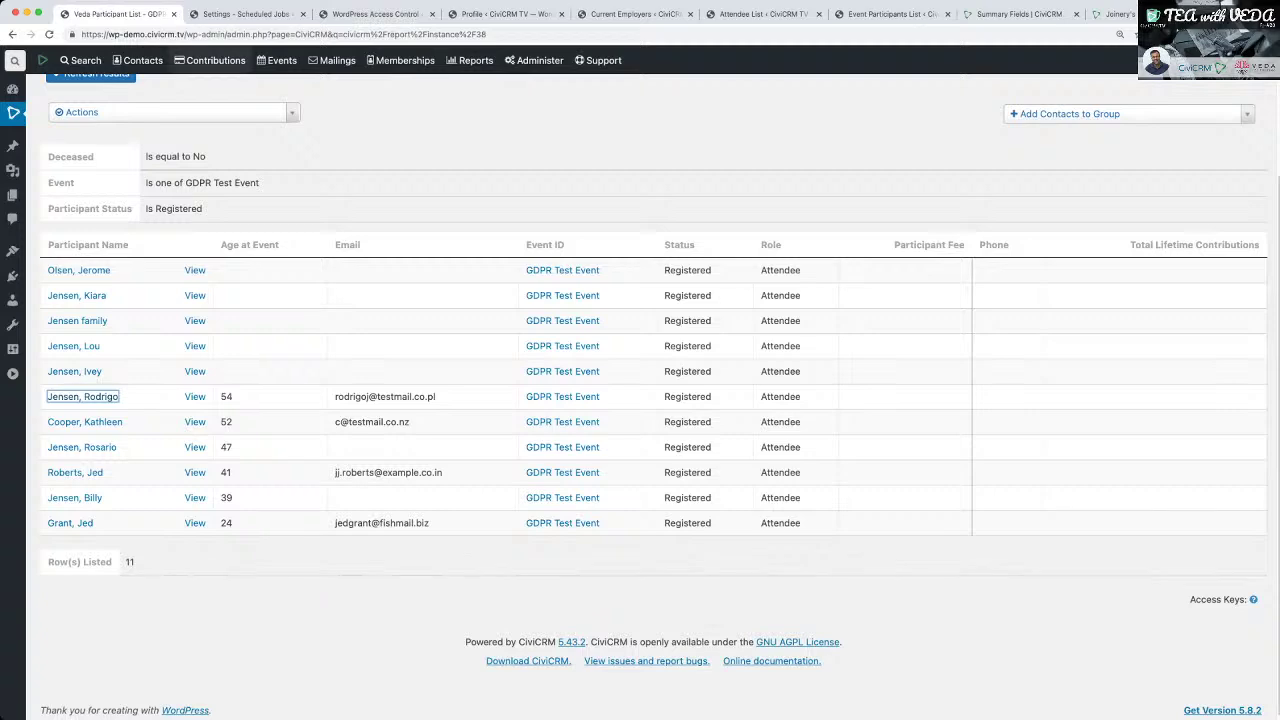
key("super+r")
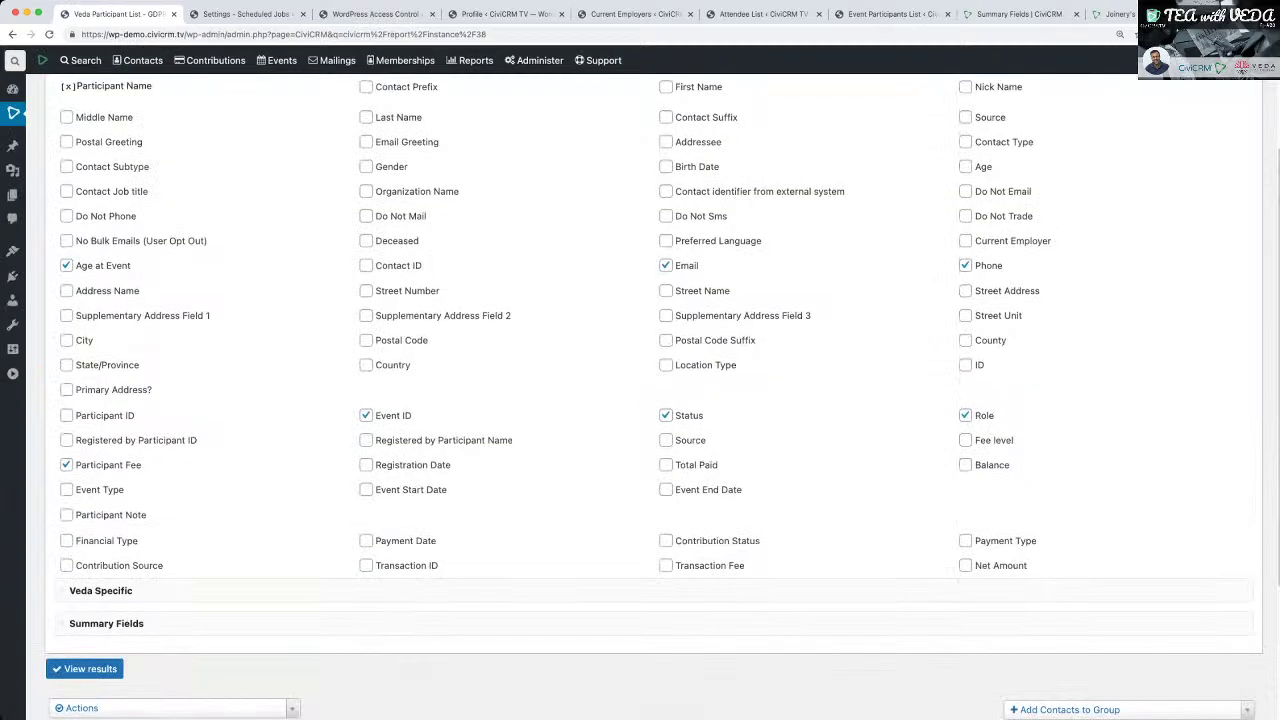
left_click(85, 668)
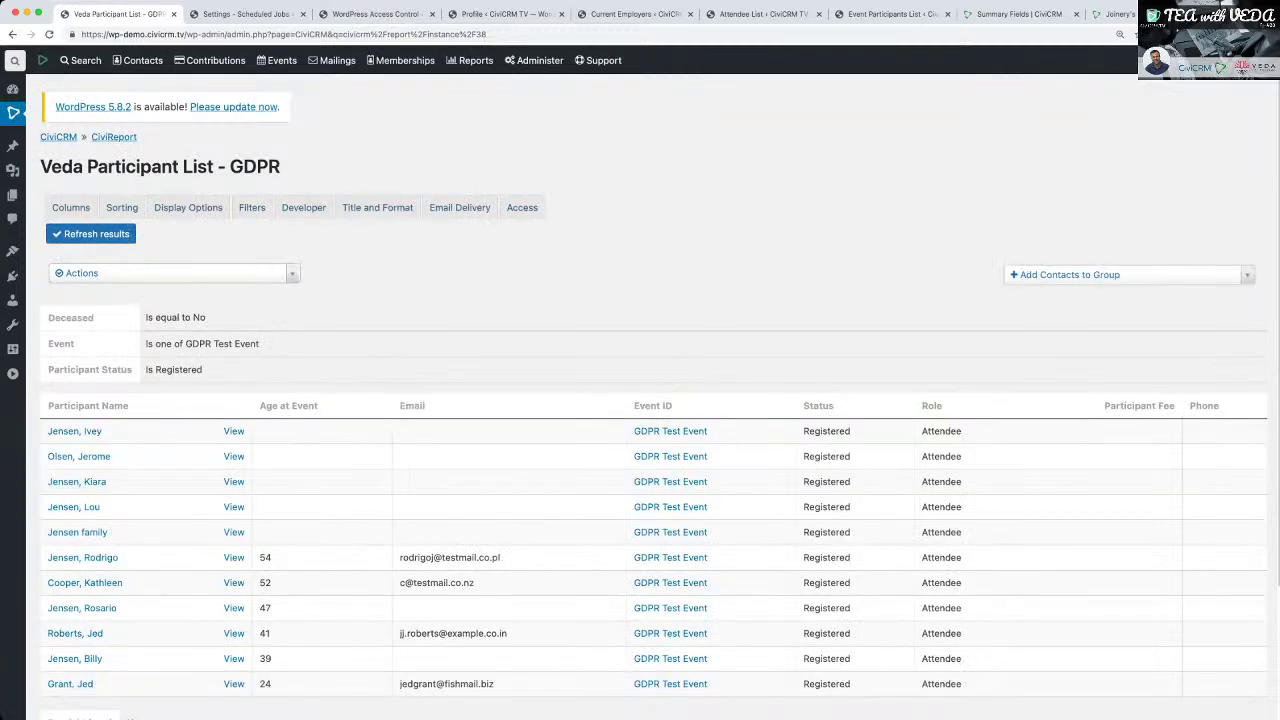
Include the Total Lifetime Contributions summary field in the reloaded report's columns and refresh the results.
left_click(71, 208)
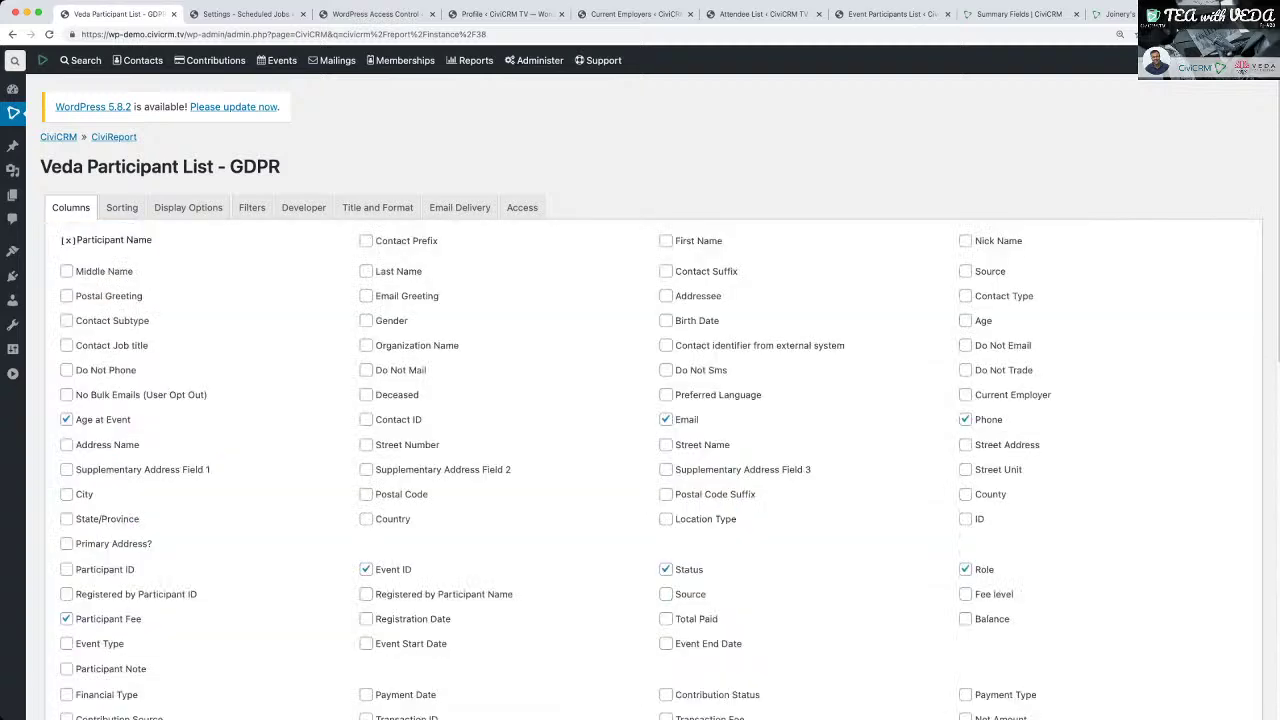
scroll(72, 240, "down", 7)
scroll(100, 430, "up", 4)
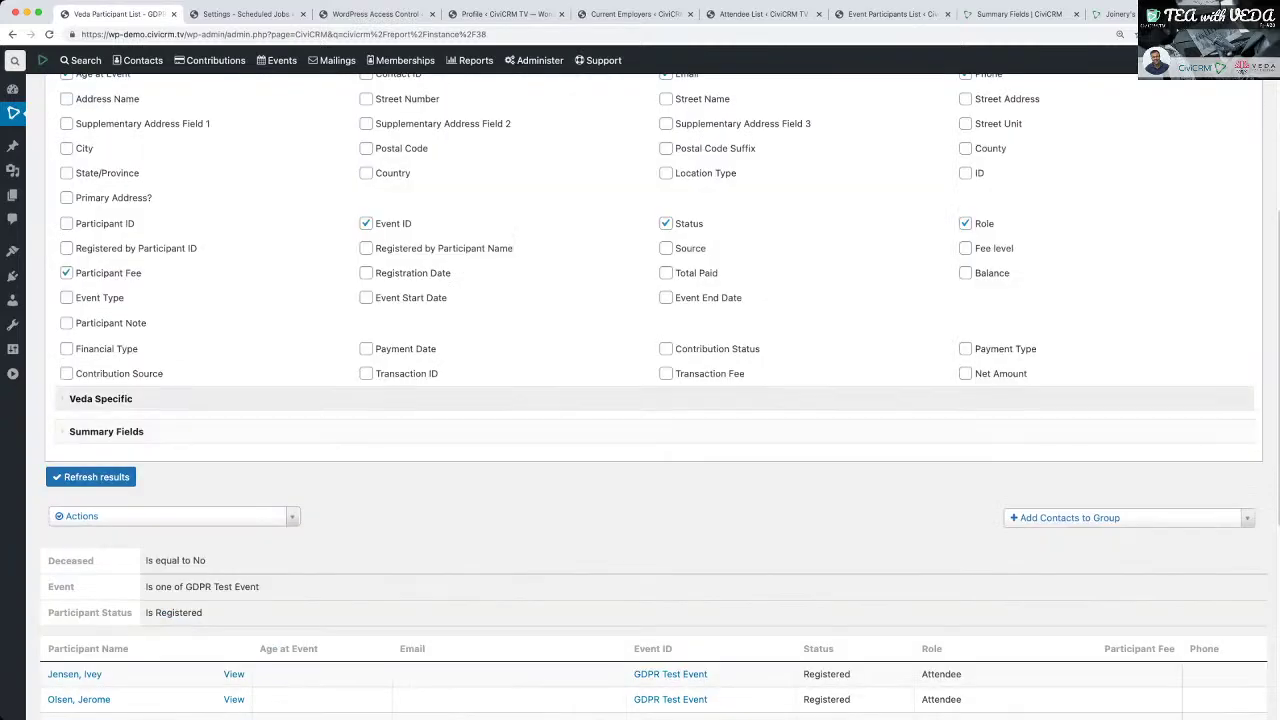
left_click(106, 431)
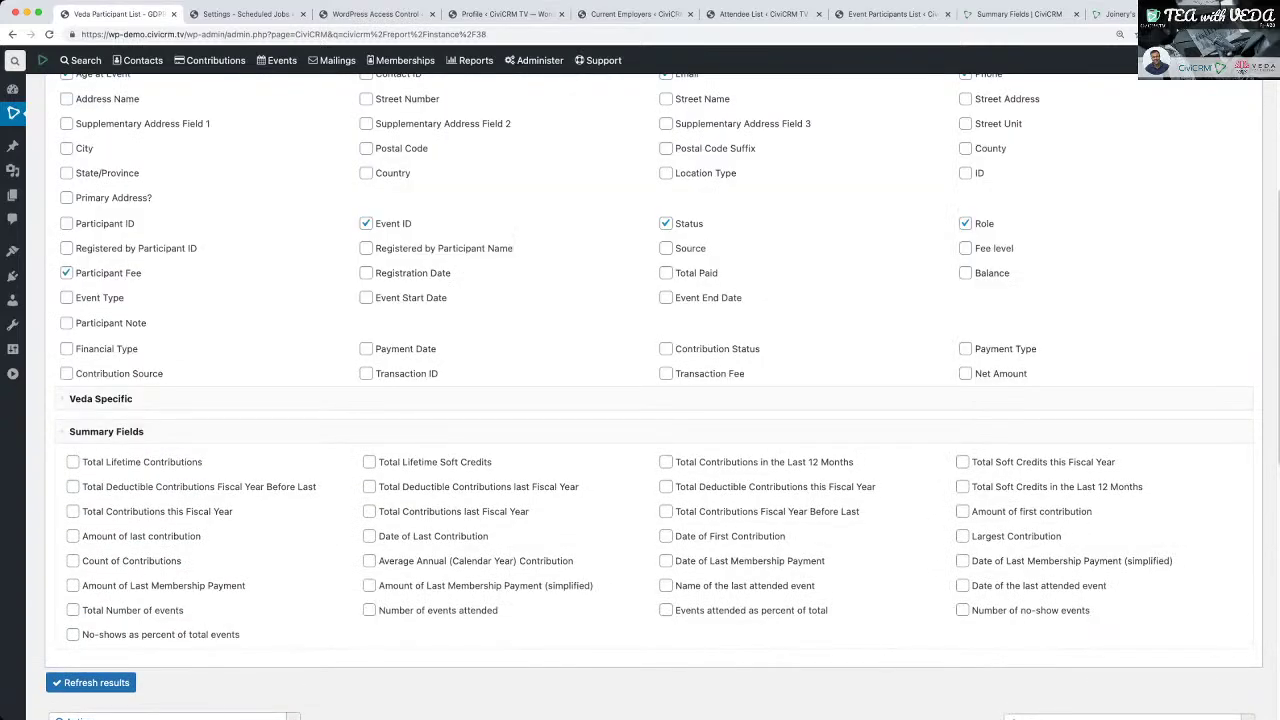
left_click(72, 461)
scroll(80, 480, "down", 2)
left_click(90, 487)
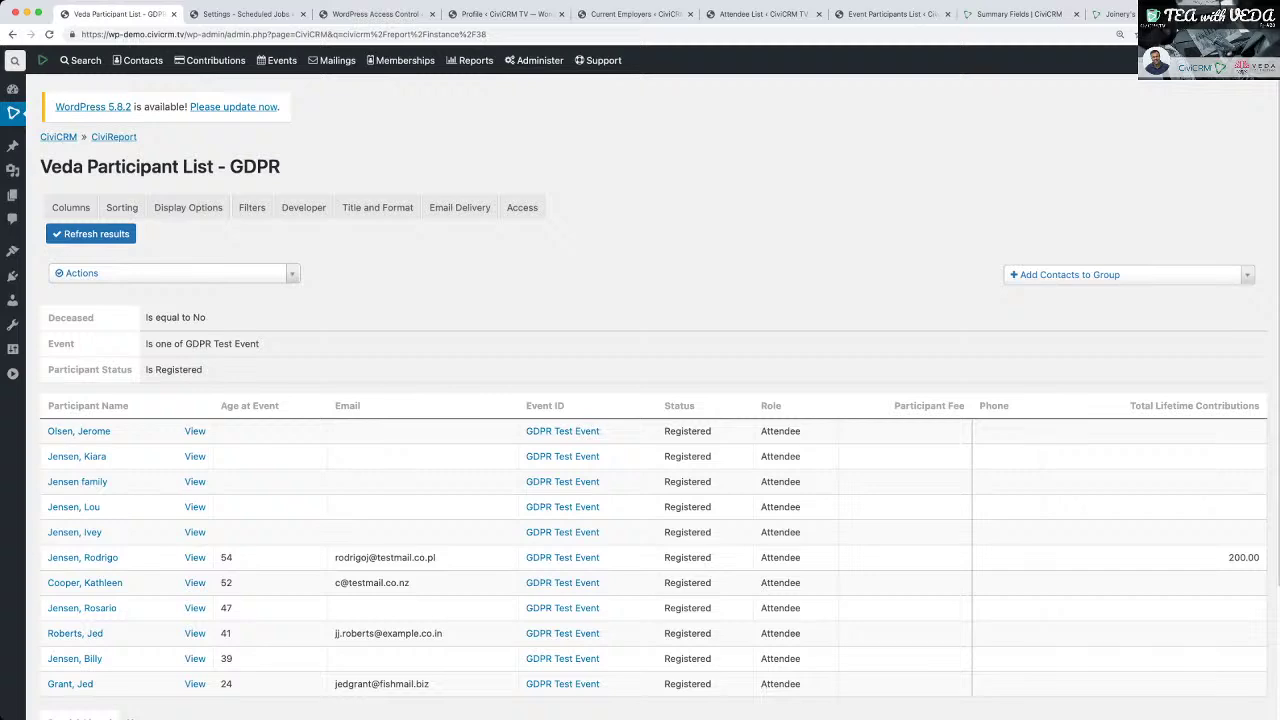
Examine the Summary Fields group in the report's column options, including the contribution, membership and event fields.
left_click(71, 208)
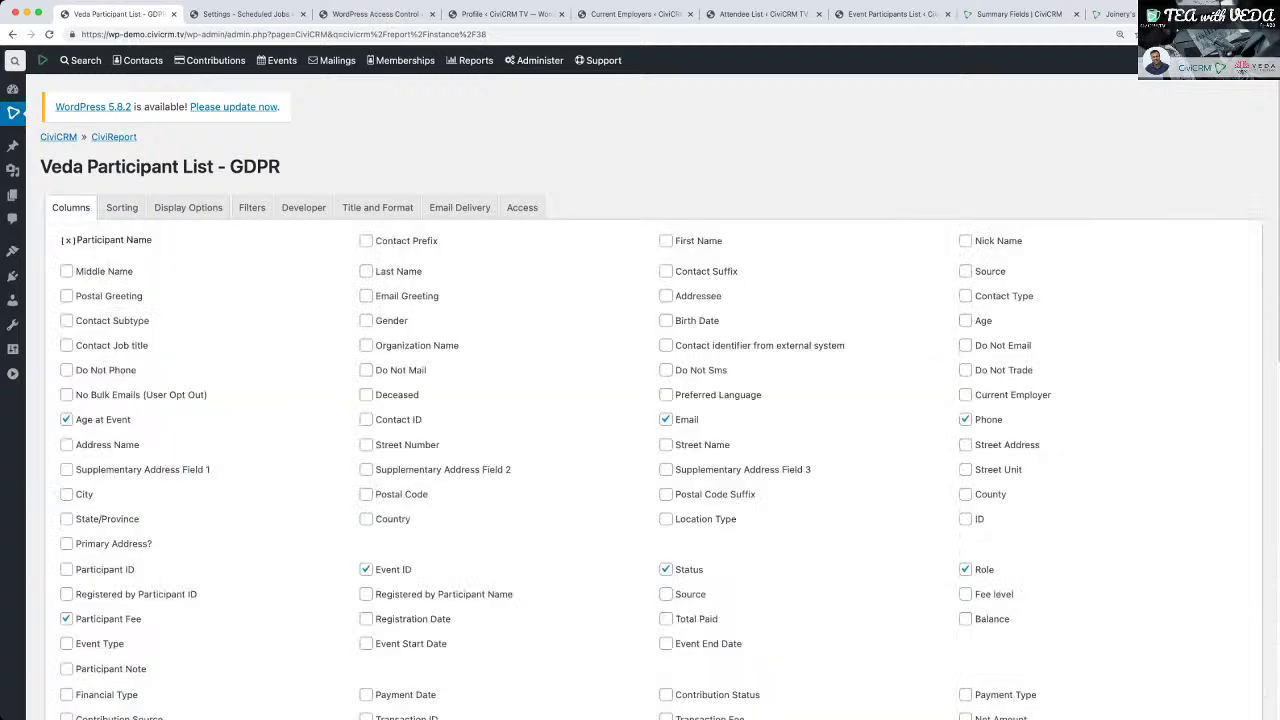
scroll(80, 300, "down", 3)
left_click(106, 485)
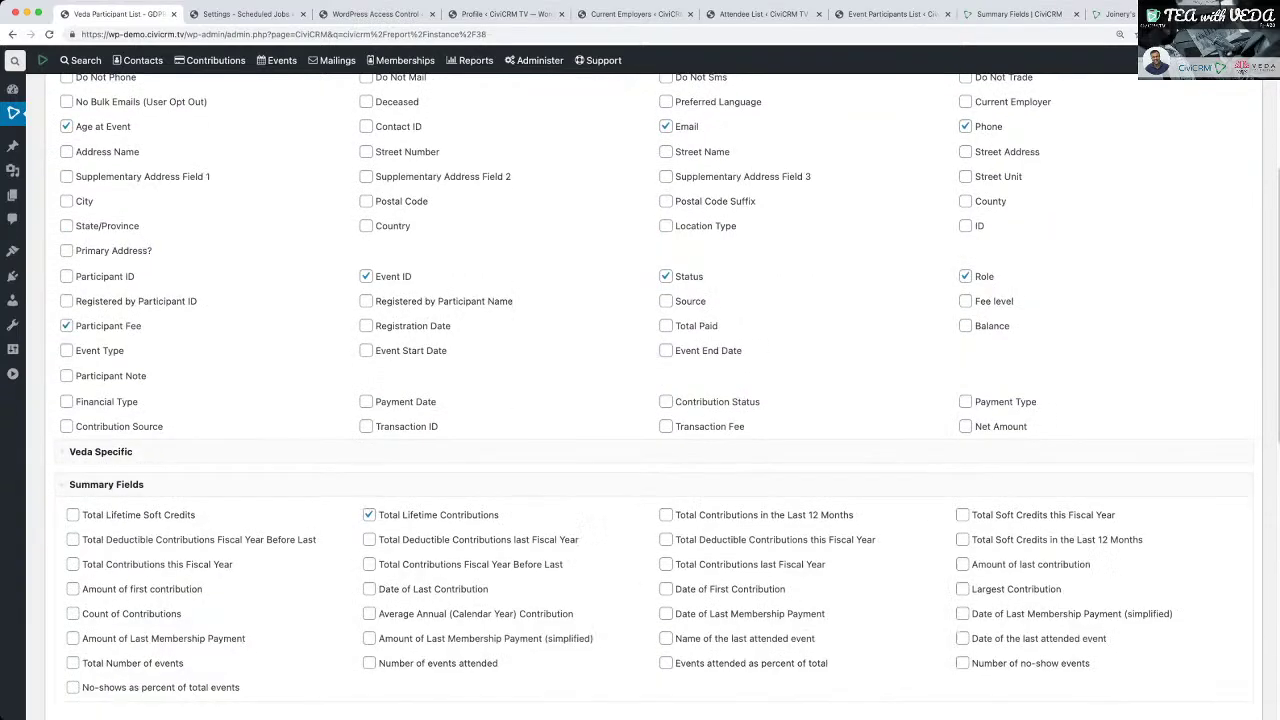
scroll(106, 485, "down", 1)
scroll(640, 400, "down", 1)
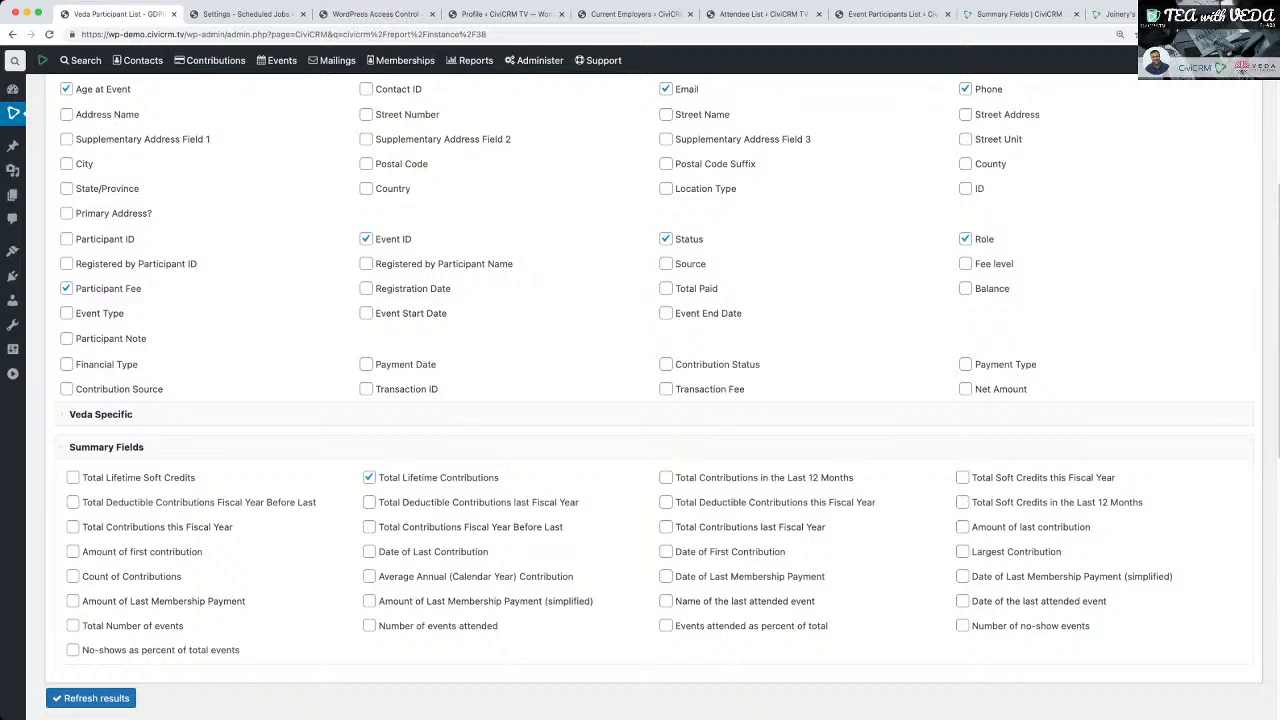
Open the CiviCRM component settings in a separate browser tab, enable the remaining components, including CiviGrant and CiviCase, and save.
mouse_move(539, 61)
mouse_move(605, 104)
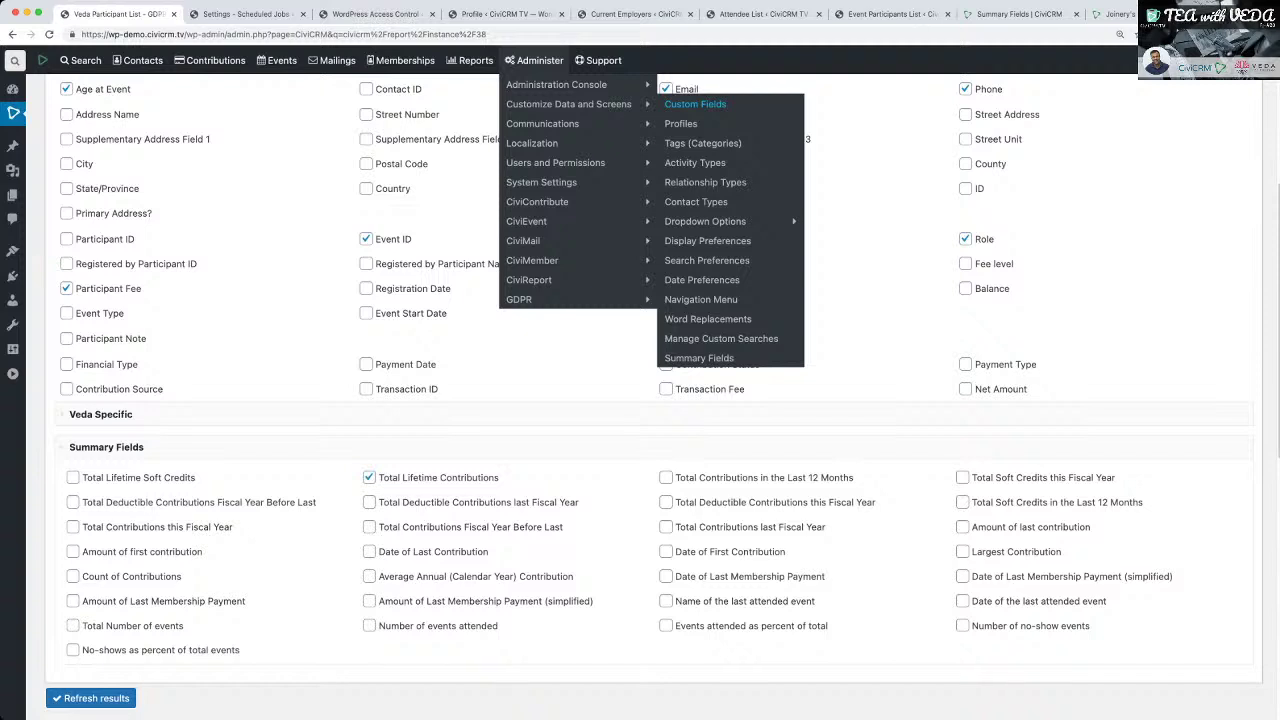
mouse_move(560, 84)
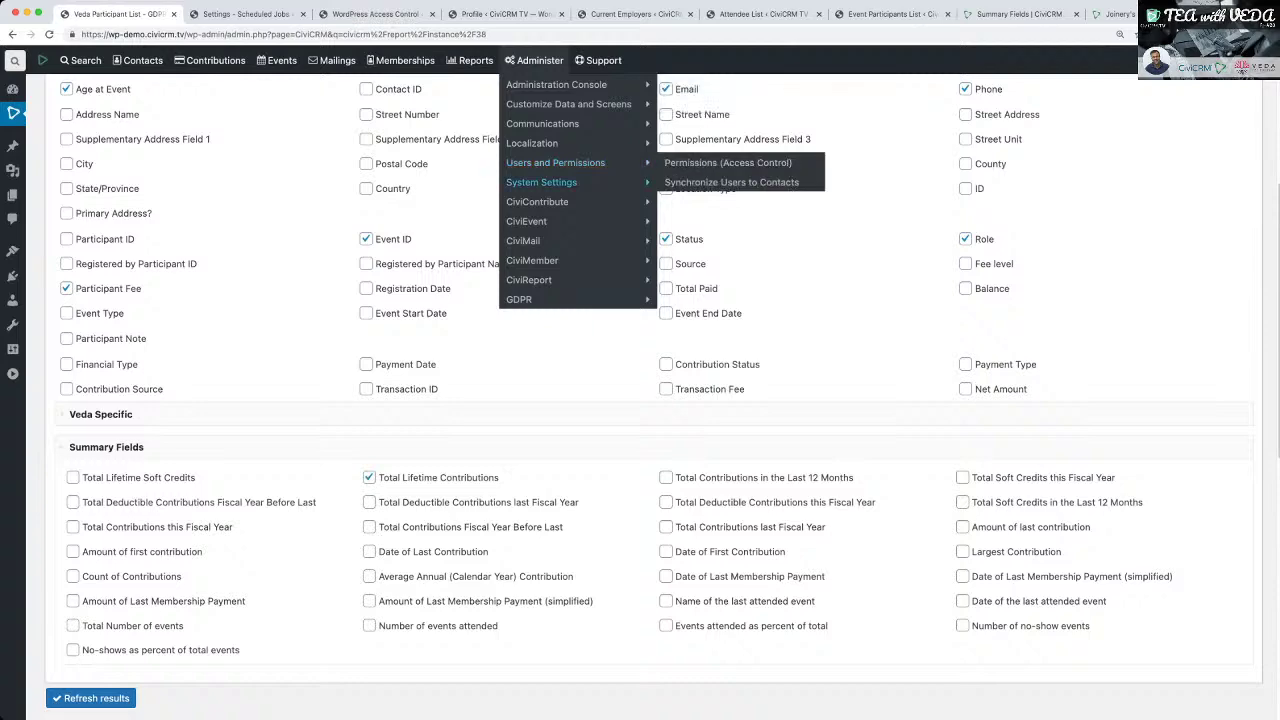
mouse_move(541, 182)
left_click(692, 183, "super")
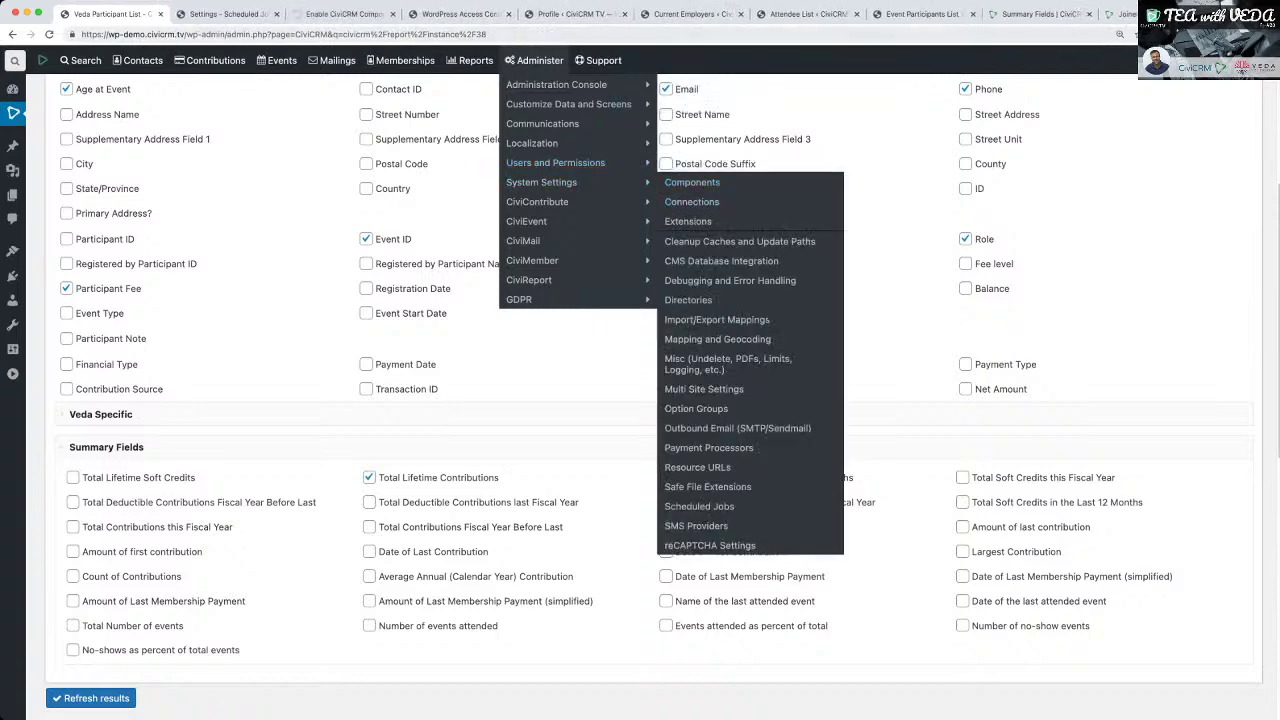
left_click(344, 14)
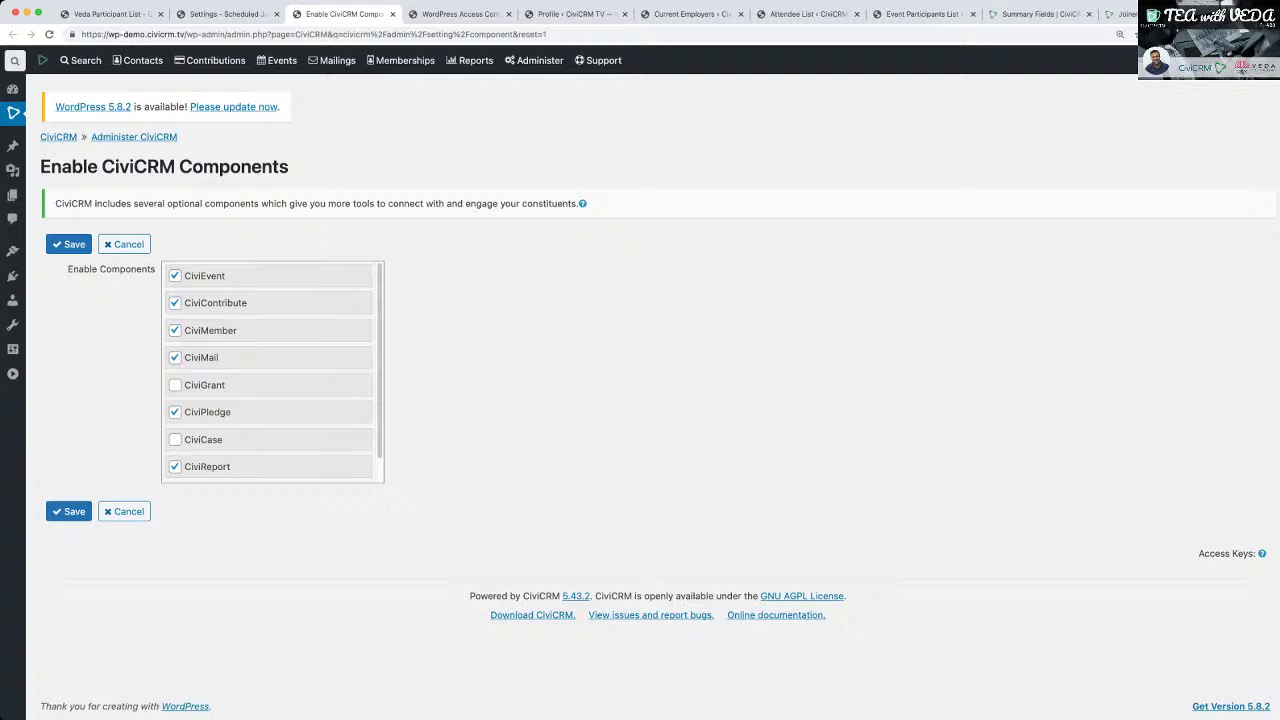
scroll(273, 373, "down", 1)
left_click(175, 468)
left_click(175, 414)
left_click(175, 359)
scroll(175, 360, "up", 1)
left_click(69, 244)
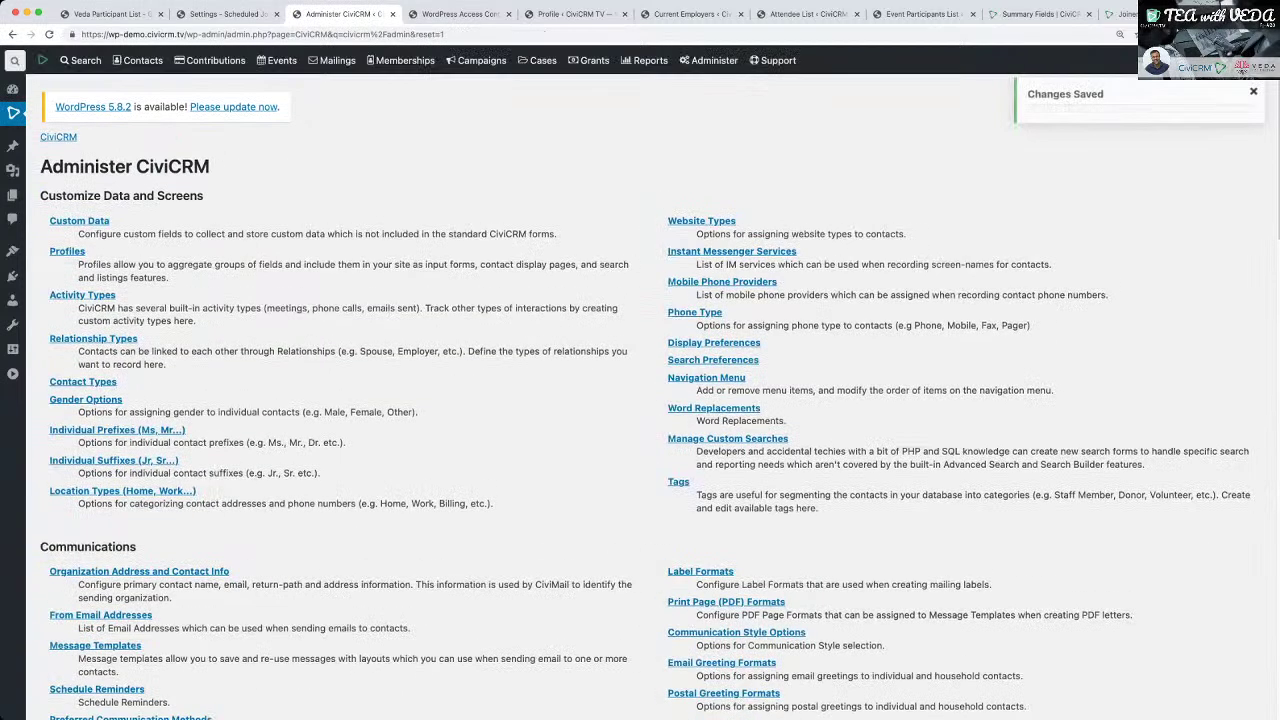
Find the Membership Types settings on the administration page by searching for "member", and start a new membership type.
key("super+f")
type("mem")
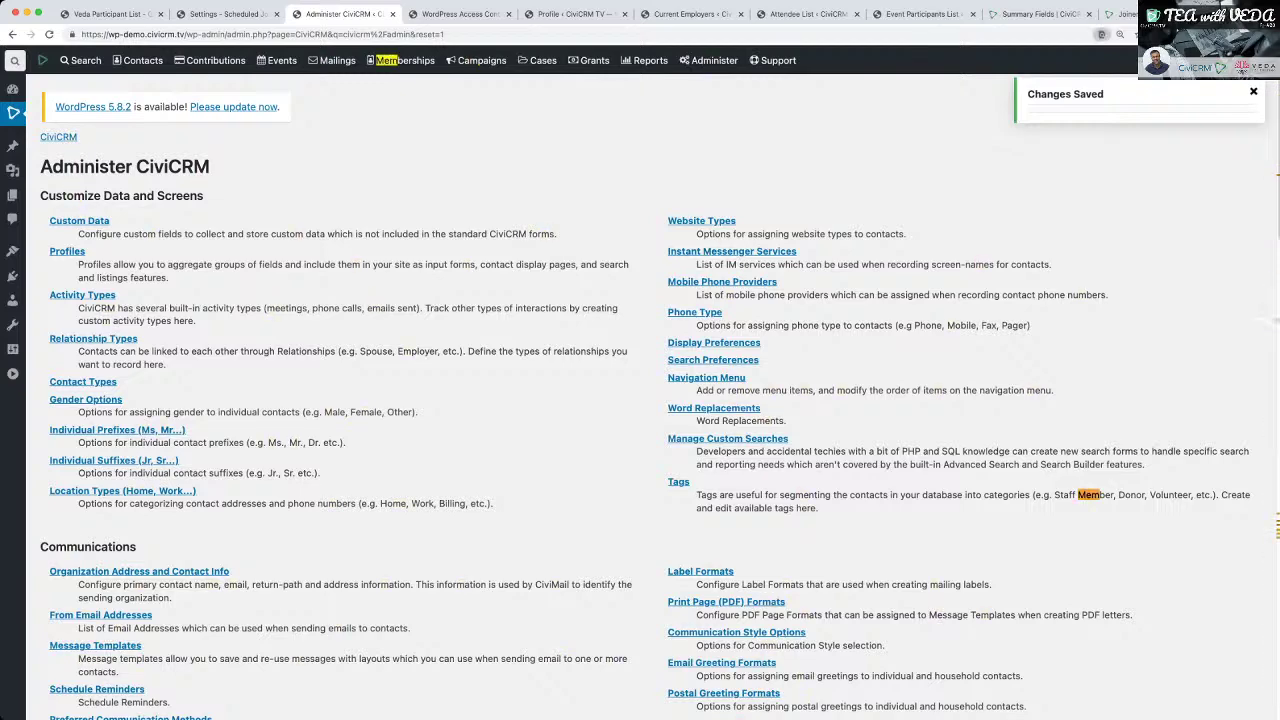
type("ber")
key("Return")
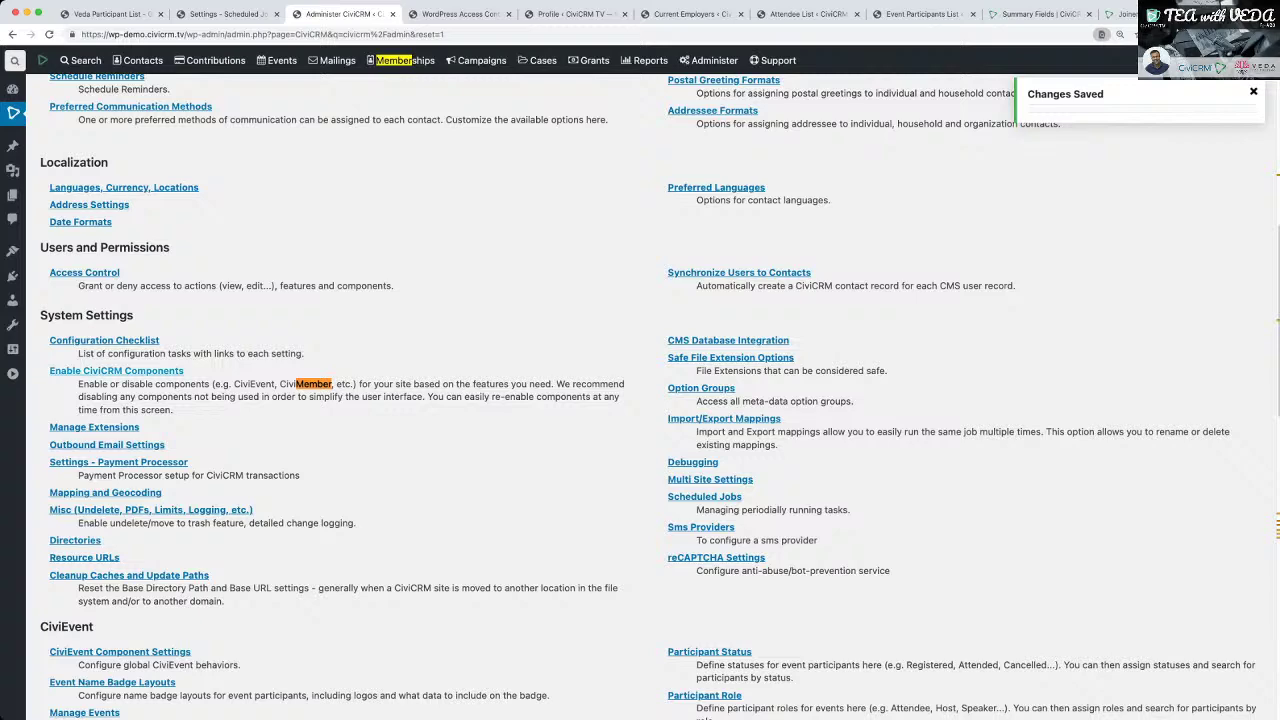
key("Return")
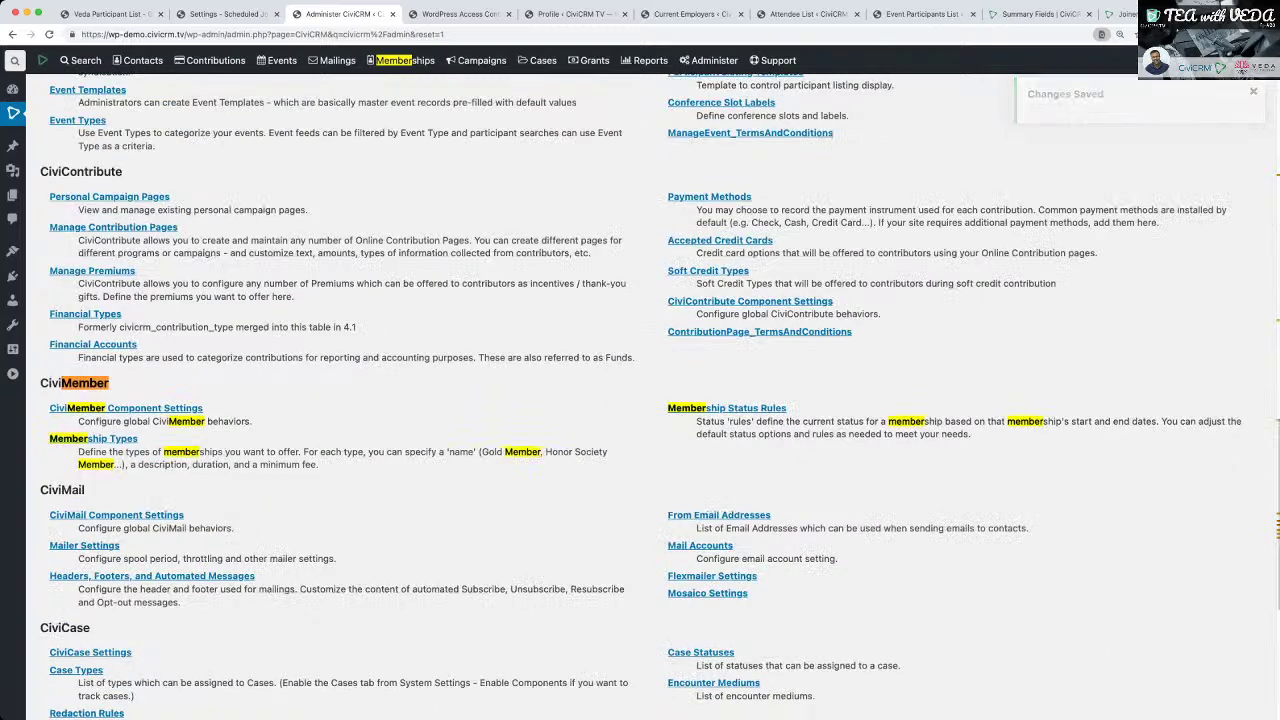
left_click(93, 438)
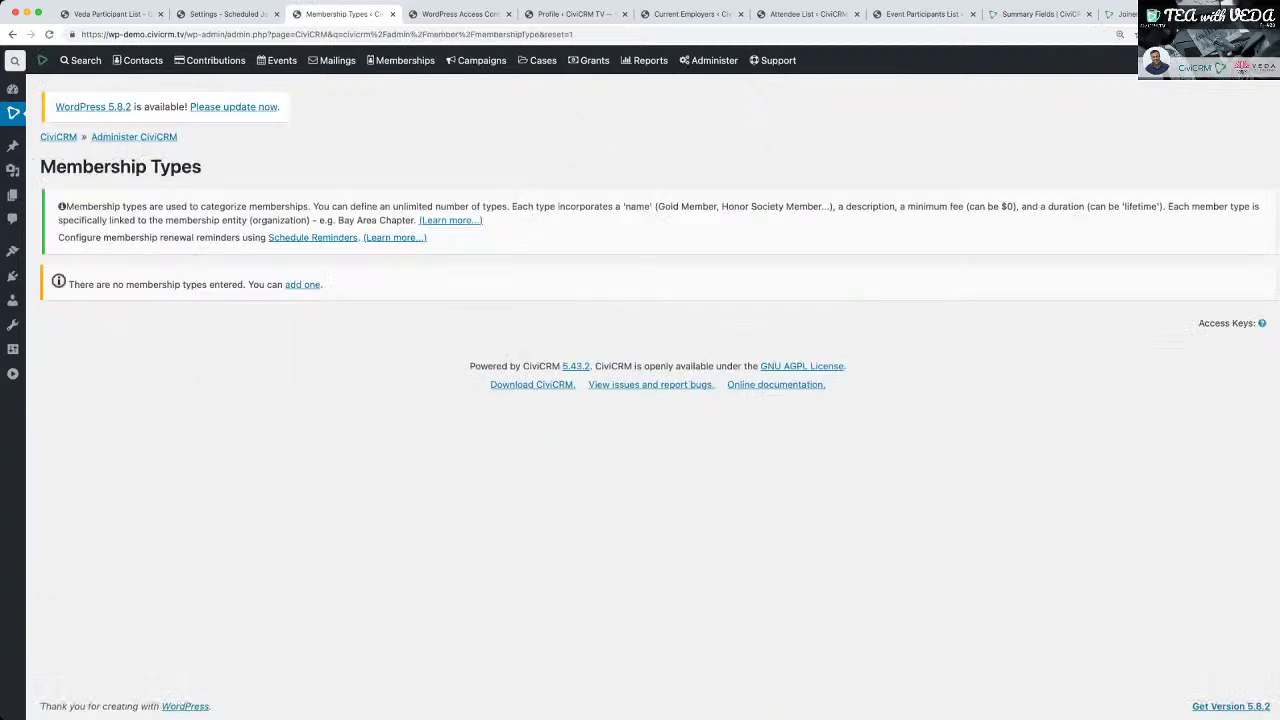
left_click(302, 284)
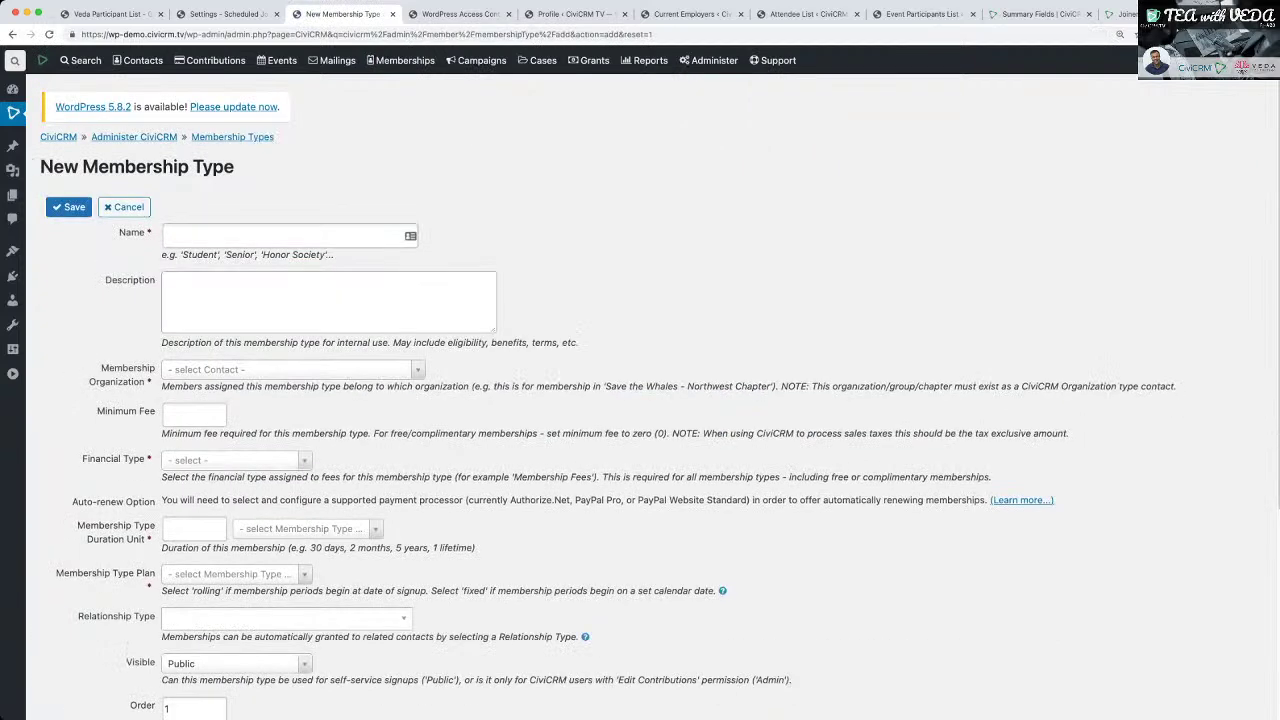
Name the new membership type Full Member and assign it the Member Dues financial type.
type("Student")
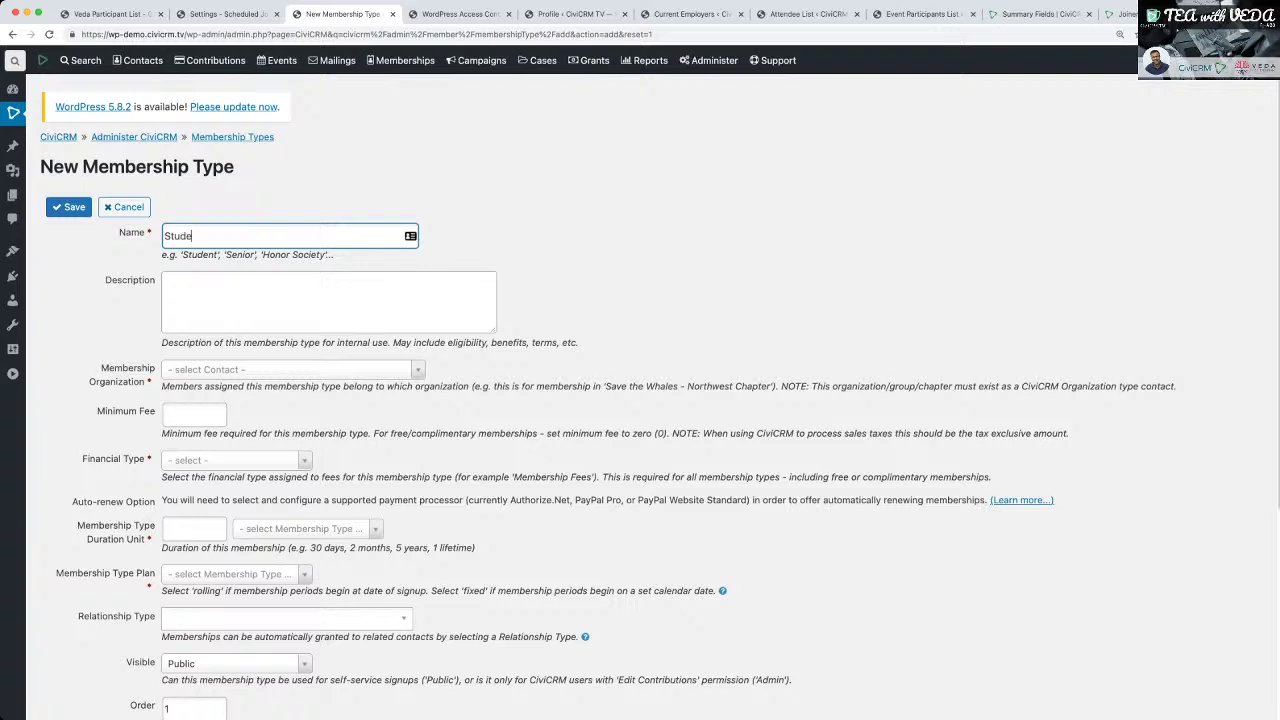
key("BackSpace")
key("BackSpace")
key("BackSpace")
key("BackSpace")
key("BackSpace")
key("BackSpace")
key("BackSpace")
type("Full Member")
left_click(194, 415)
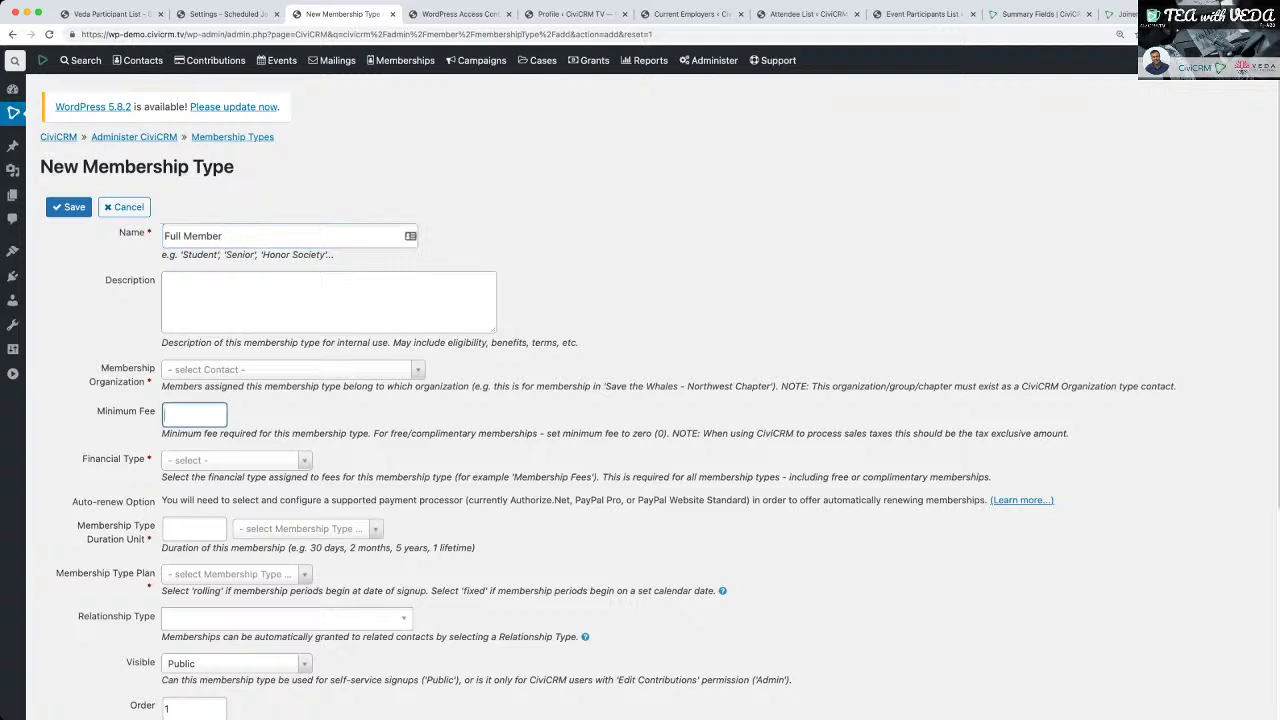
left_click(236, 461)
left_click(202, 536)
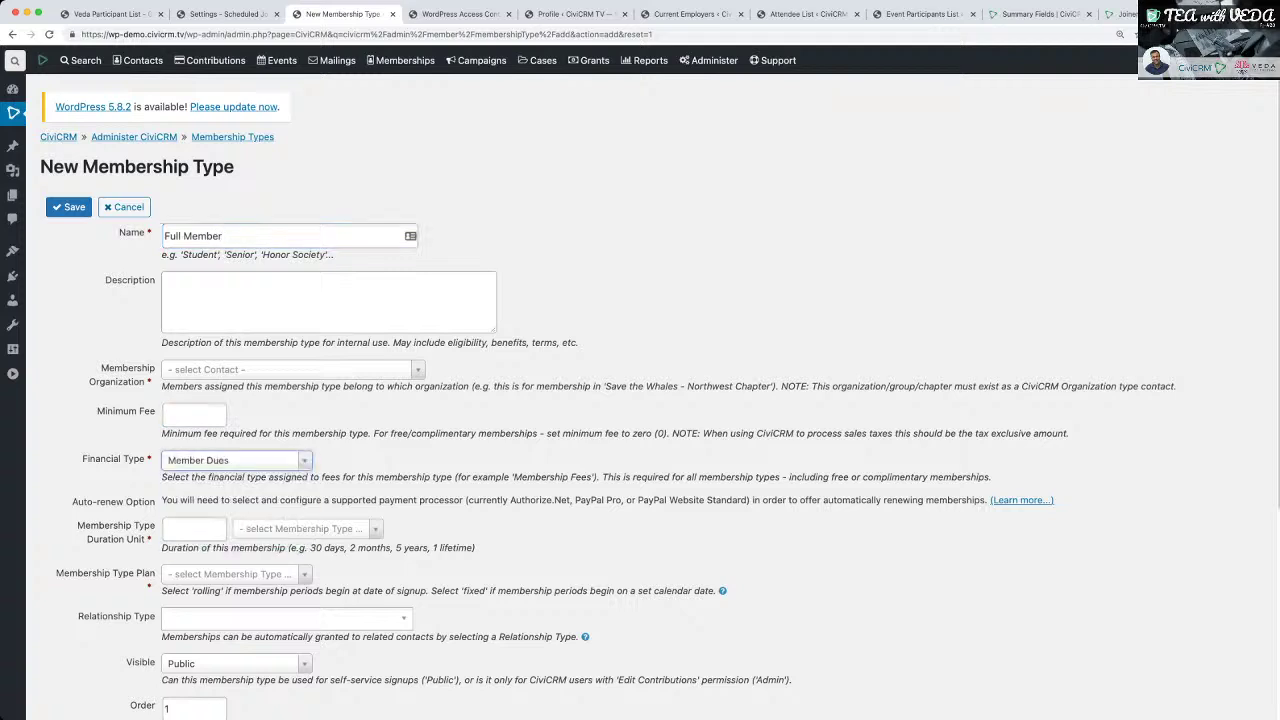
Set the membership type's duration to 1 year and its plan to Rolling, and try to save it.
scroll(202, 536, "down", 1)
left_click(236, 534)
left_click(194, 488)
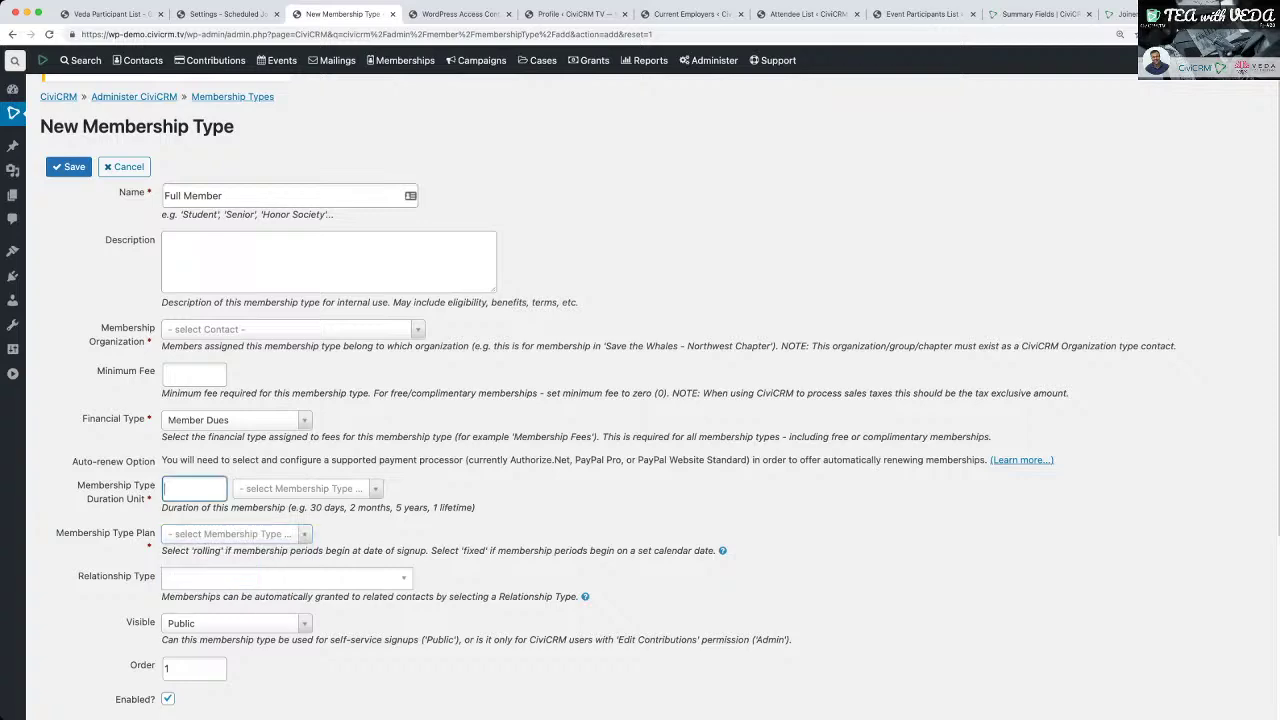
type("1")
left_click(307, 488)
left_click(250, 545)
left_click(236, 534)
left_click(236, 555)
scroll(236, 555, "down", 3)
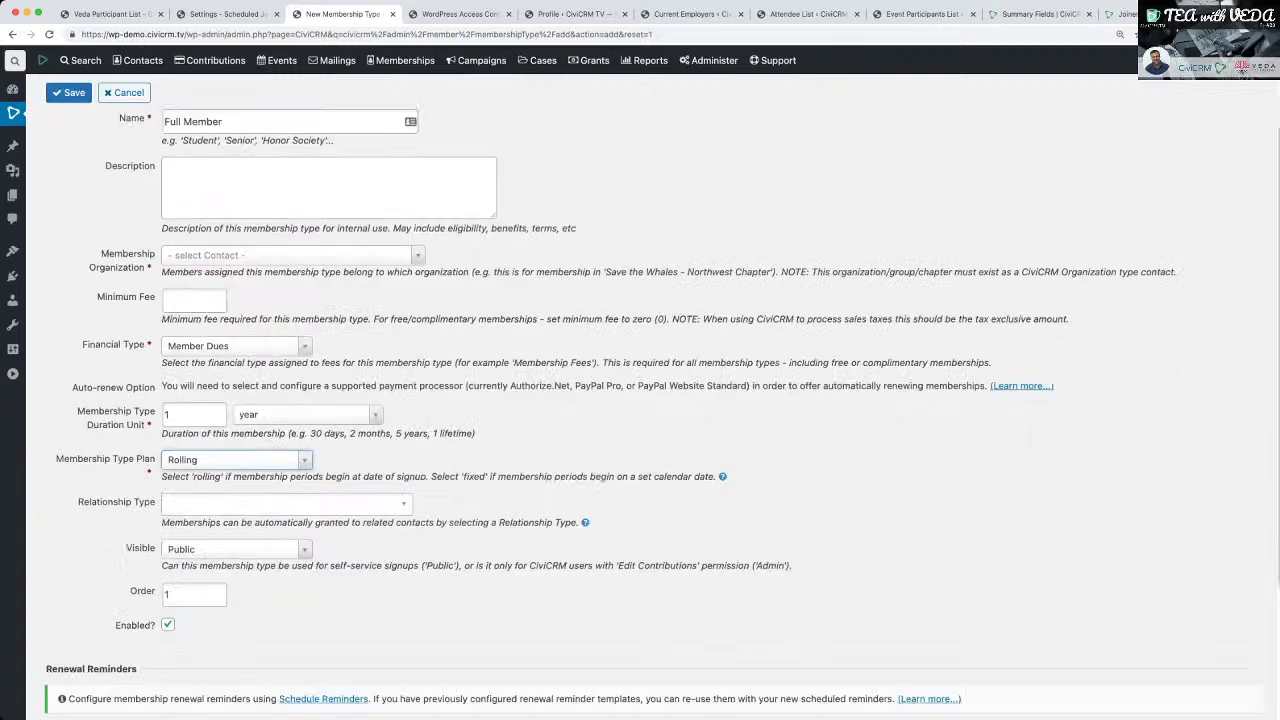
left_click(69, 554)
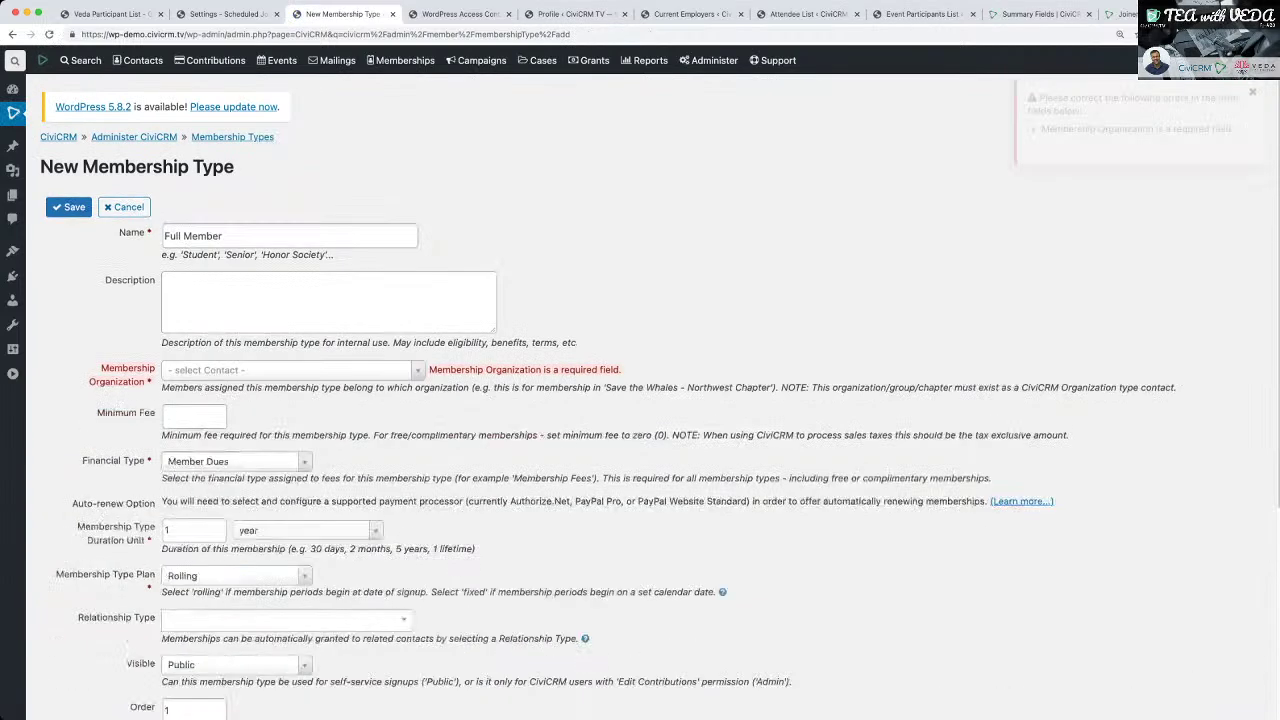
Set the membership organization to Alexander City Poetry Association and save the Full Member type.
left_click(290, 370)
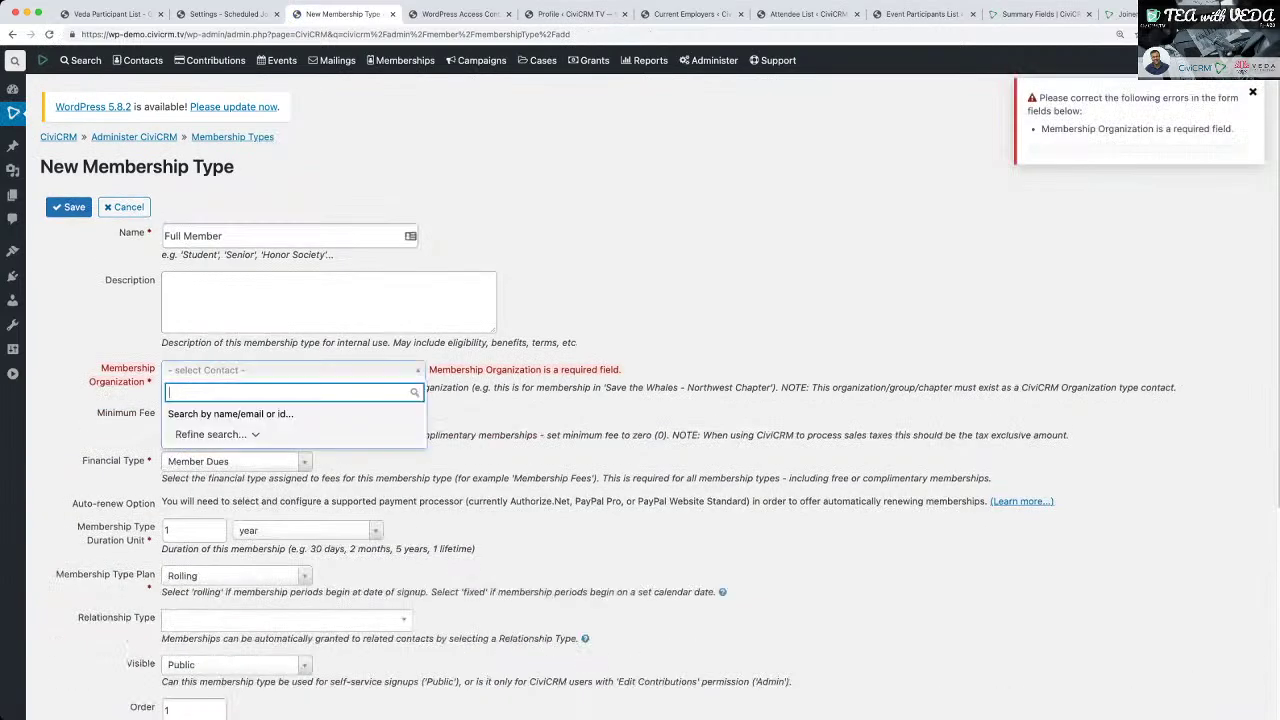
type("veda")
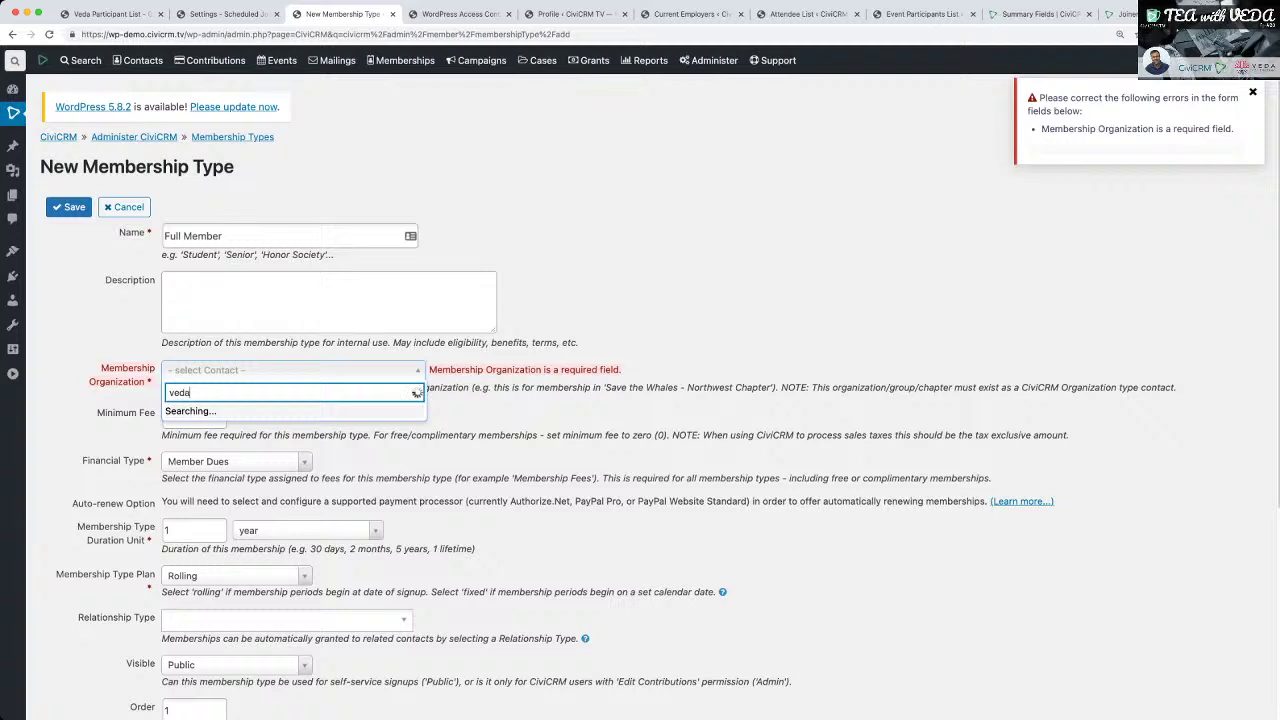
key("ctrl+a")
key("BackSpace")
type("a")
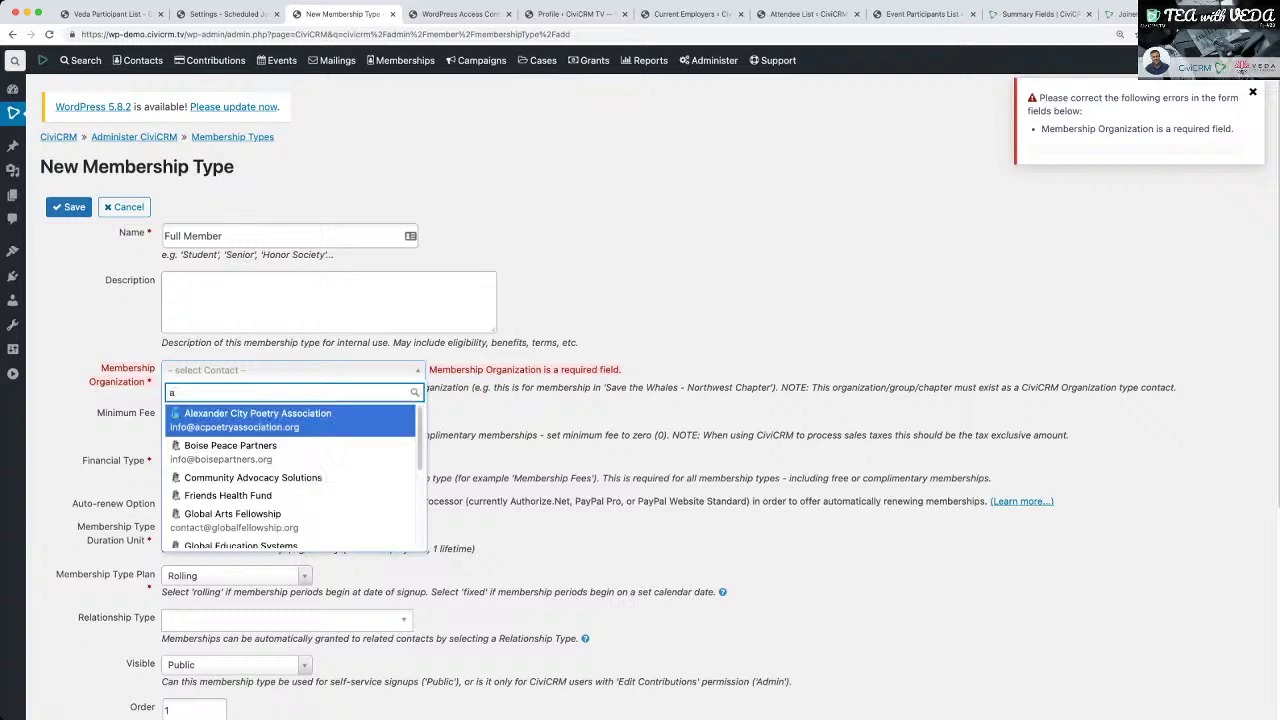
left_click(258, 419)
scroll(258, 419, "down", 3)
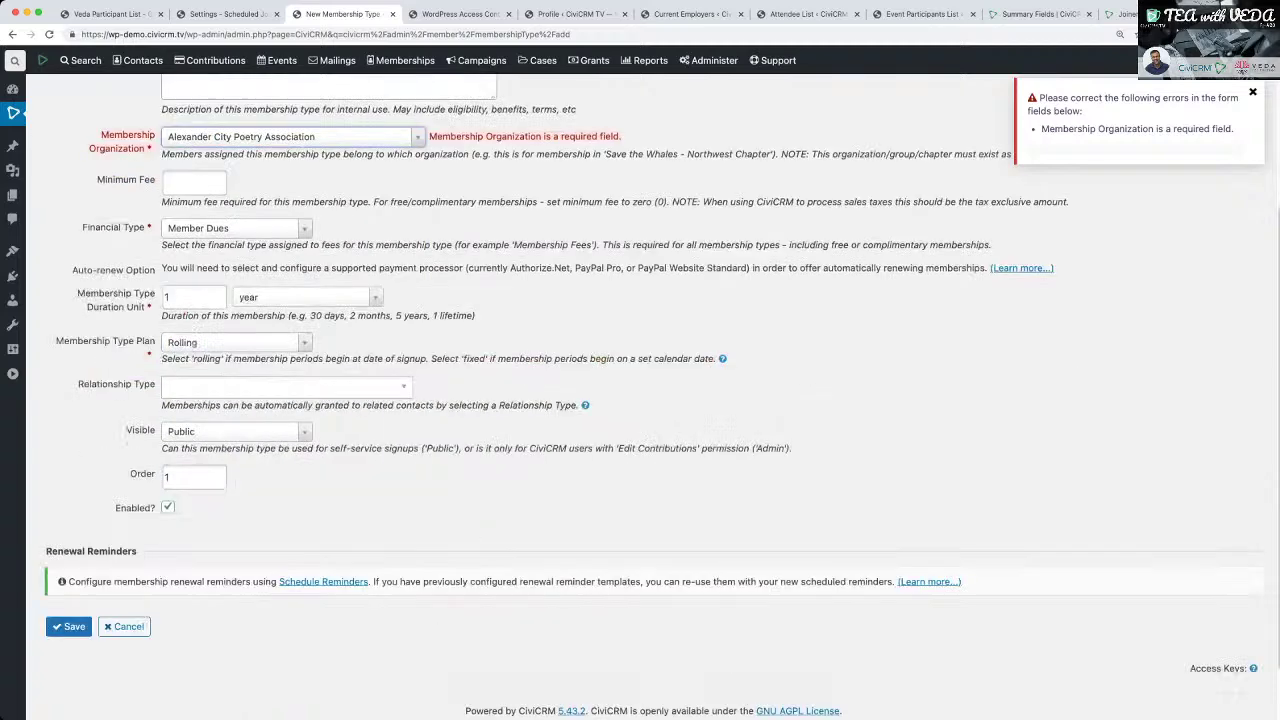
left_click(69, 553)
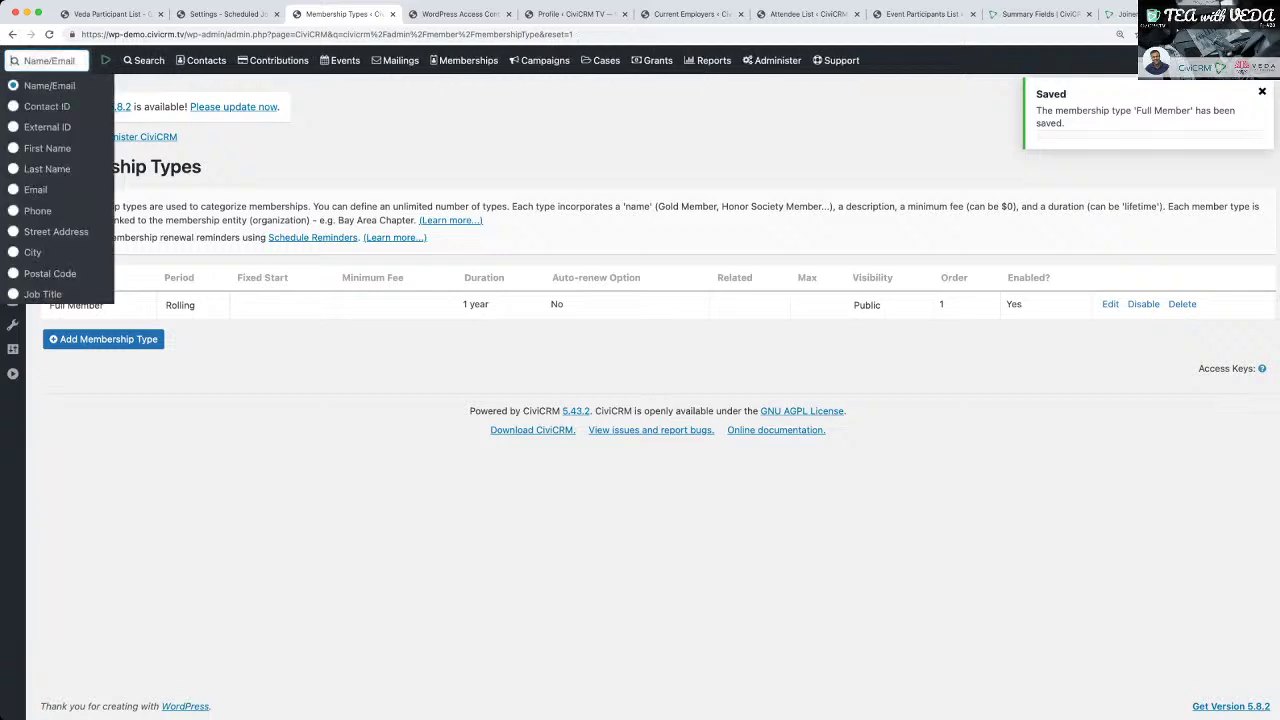
mouse_move(153, 61)
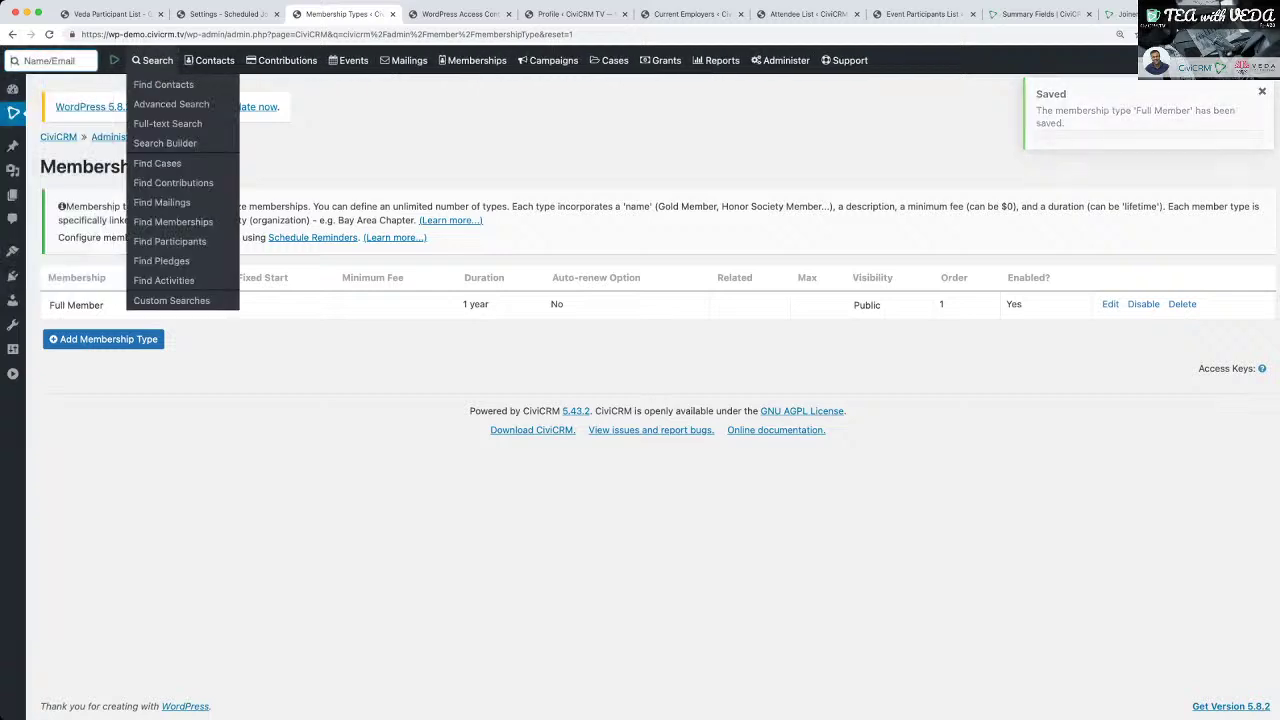
type("jo")
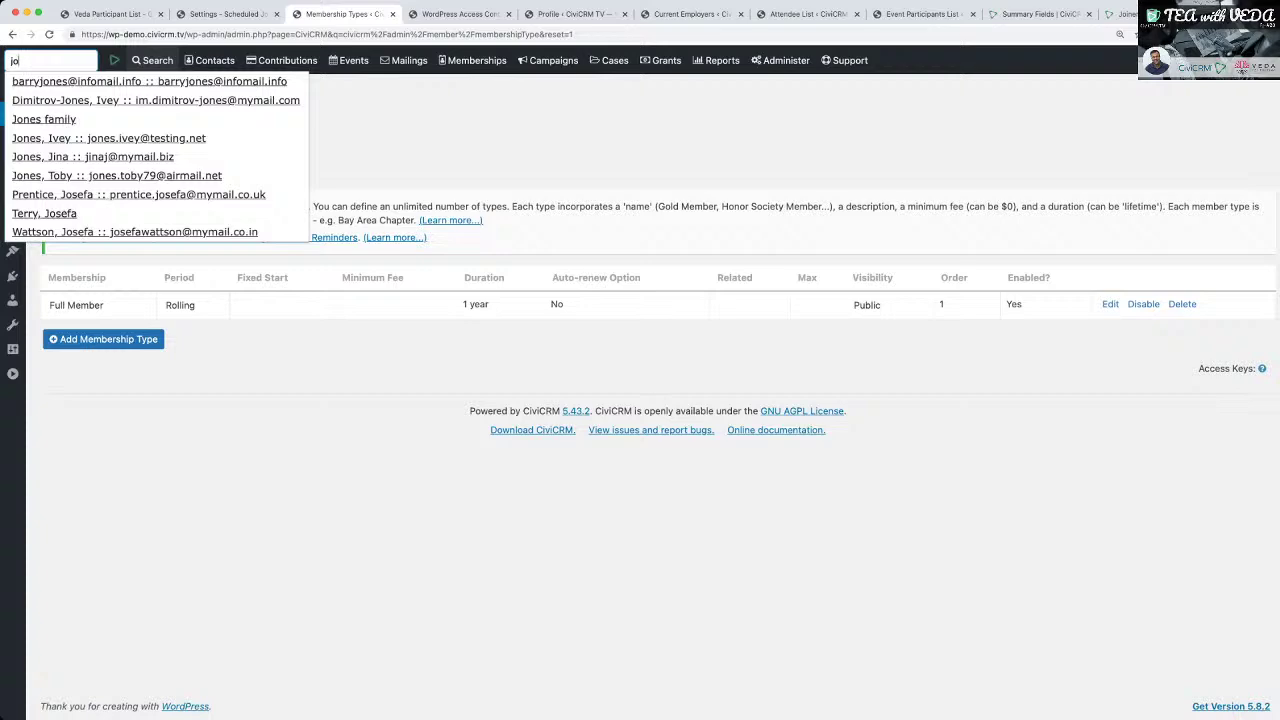
left_click(12, 34)
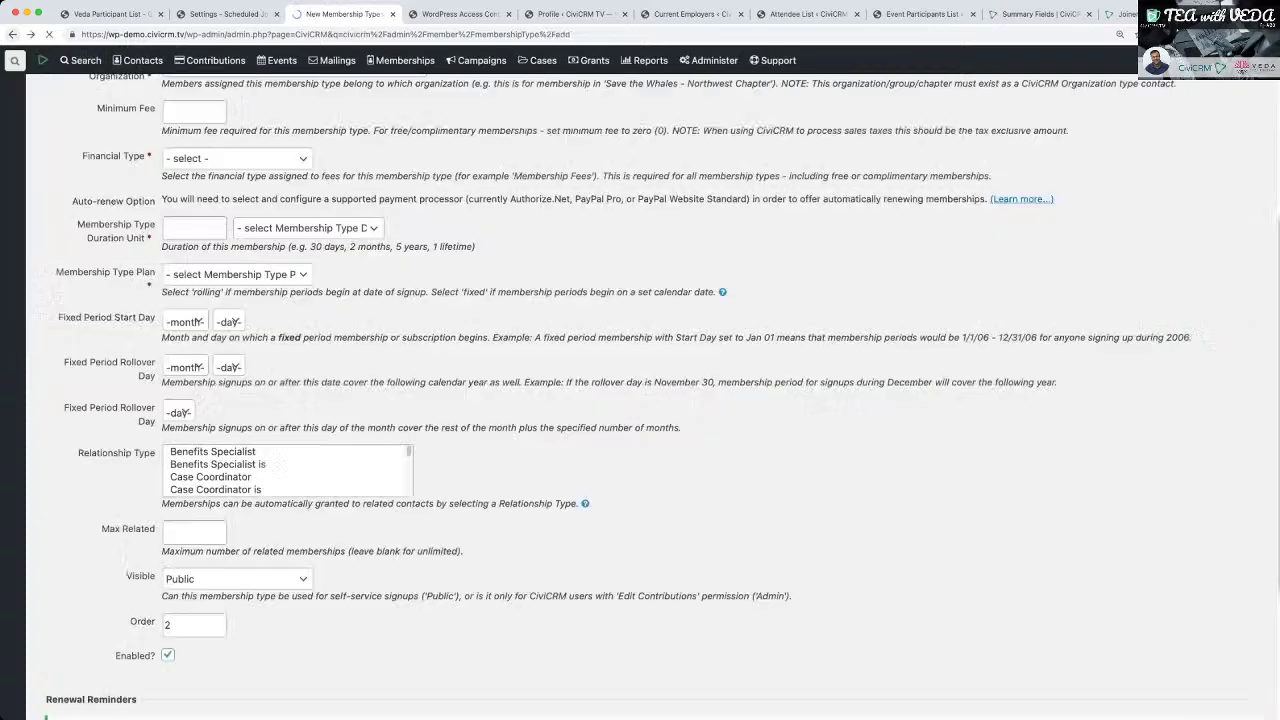
left_click(12, 34)
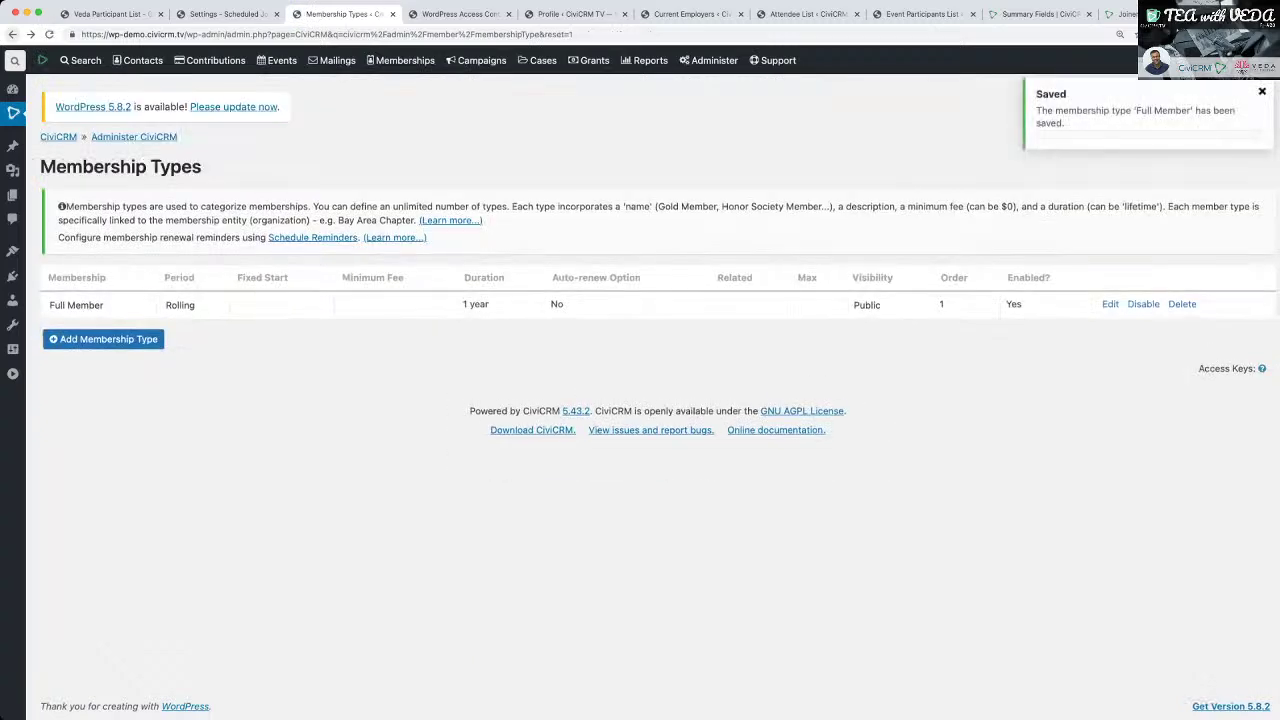
left_click(12, 34)
left_click(12, 34)
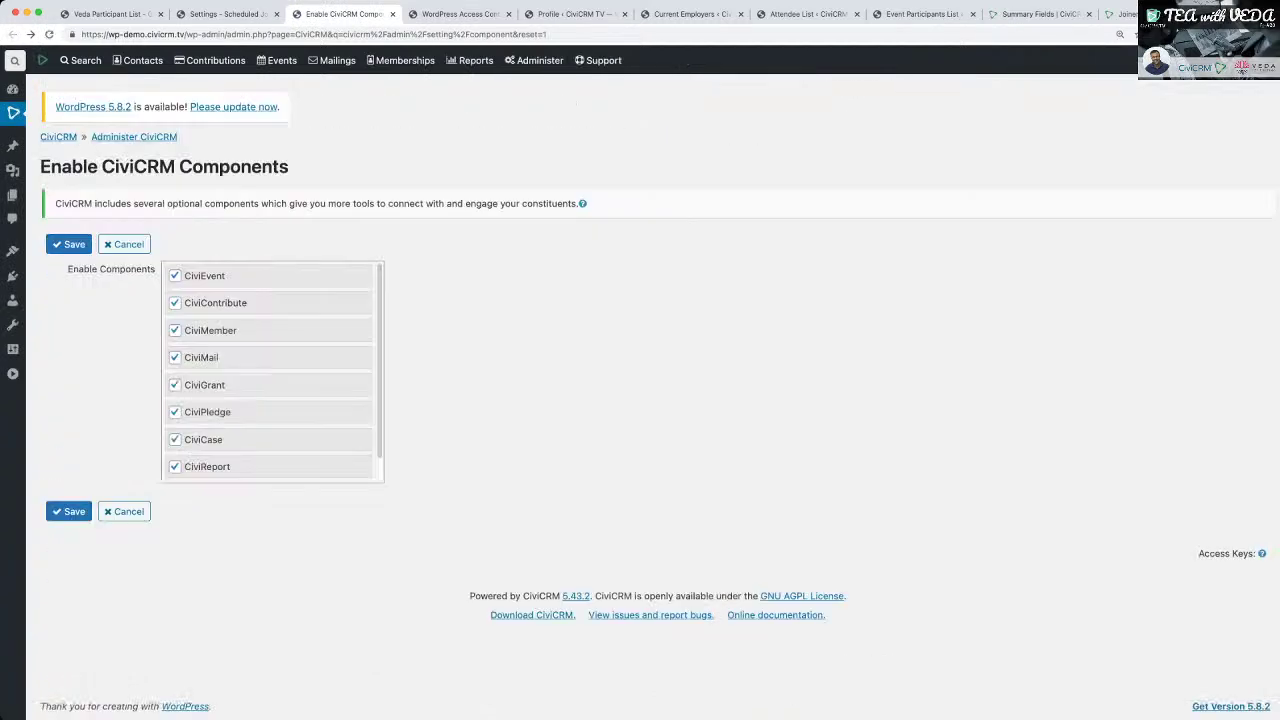
Close the settings tab, return to the participant report and open the contact record of the participant with 200.00 in lifetime contributions.
left_click(392, 14)
left_click(112, 14)
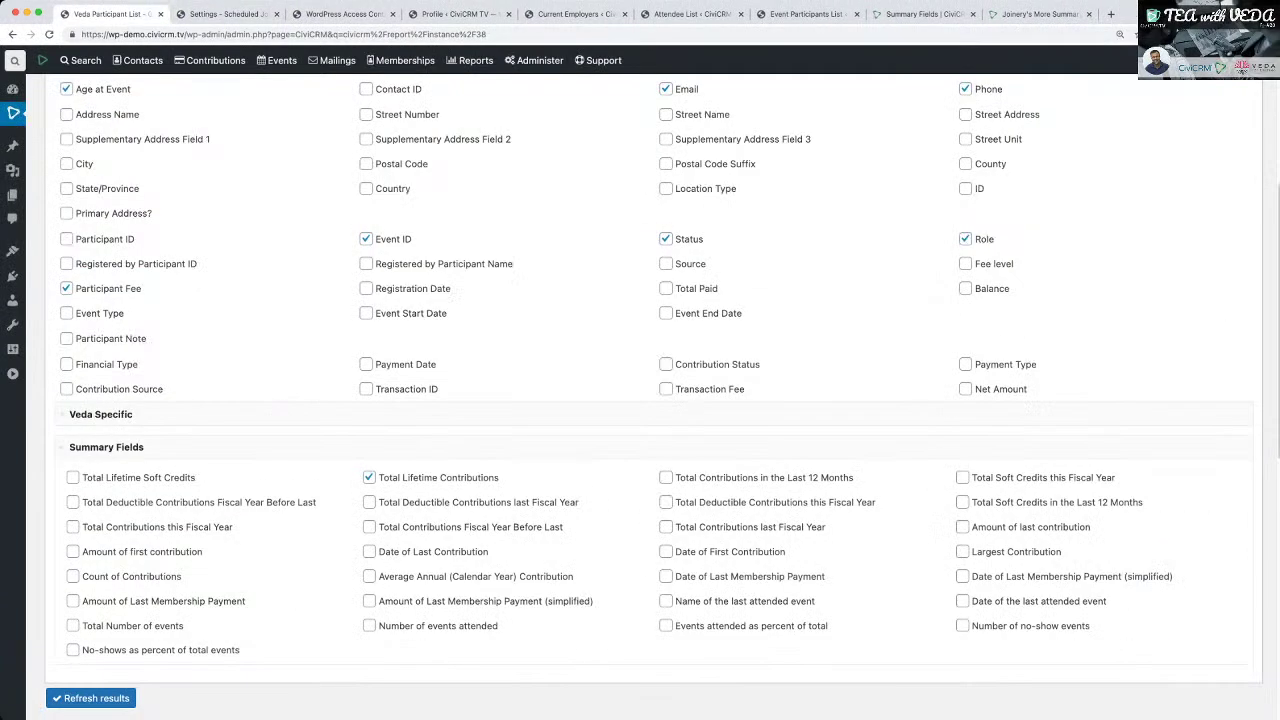
scroll(640, 400, "down", 10)
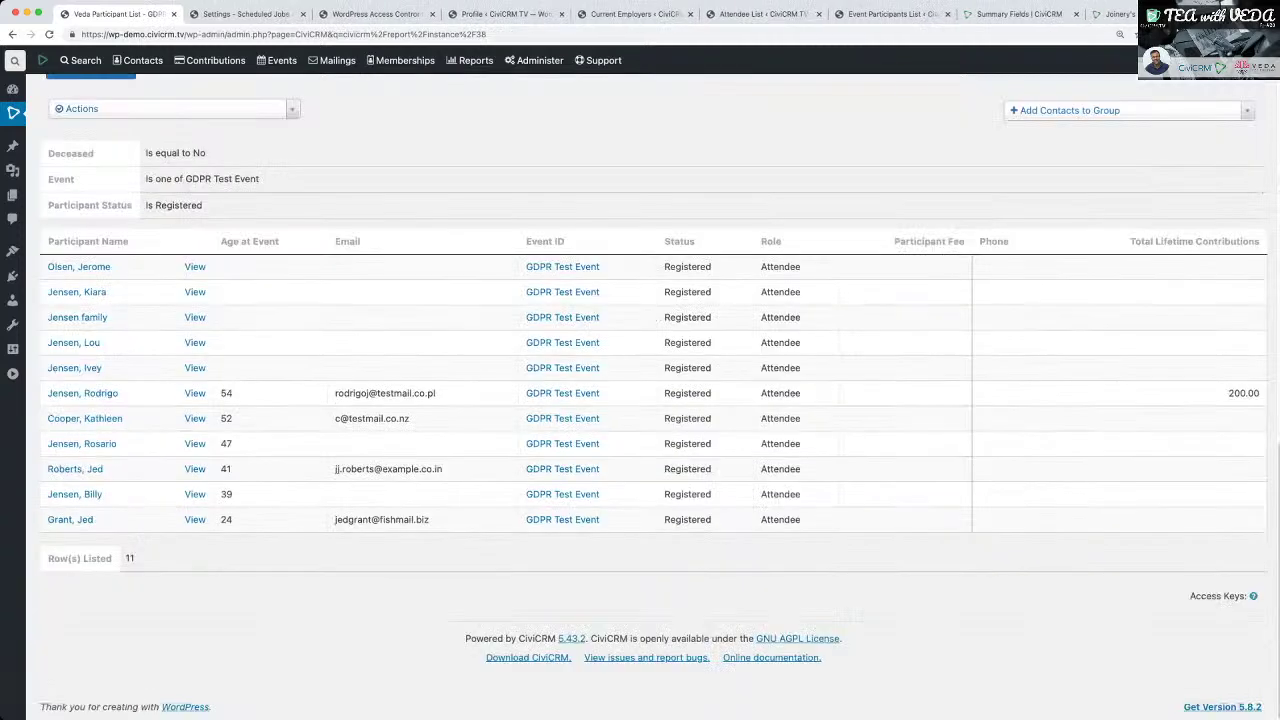
left_click(82, 393)
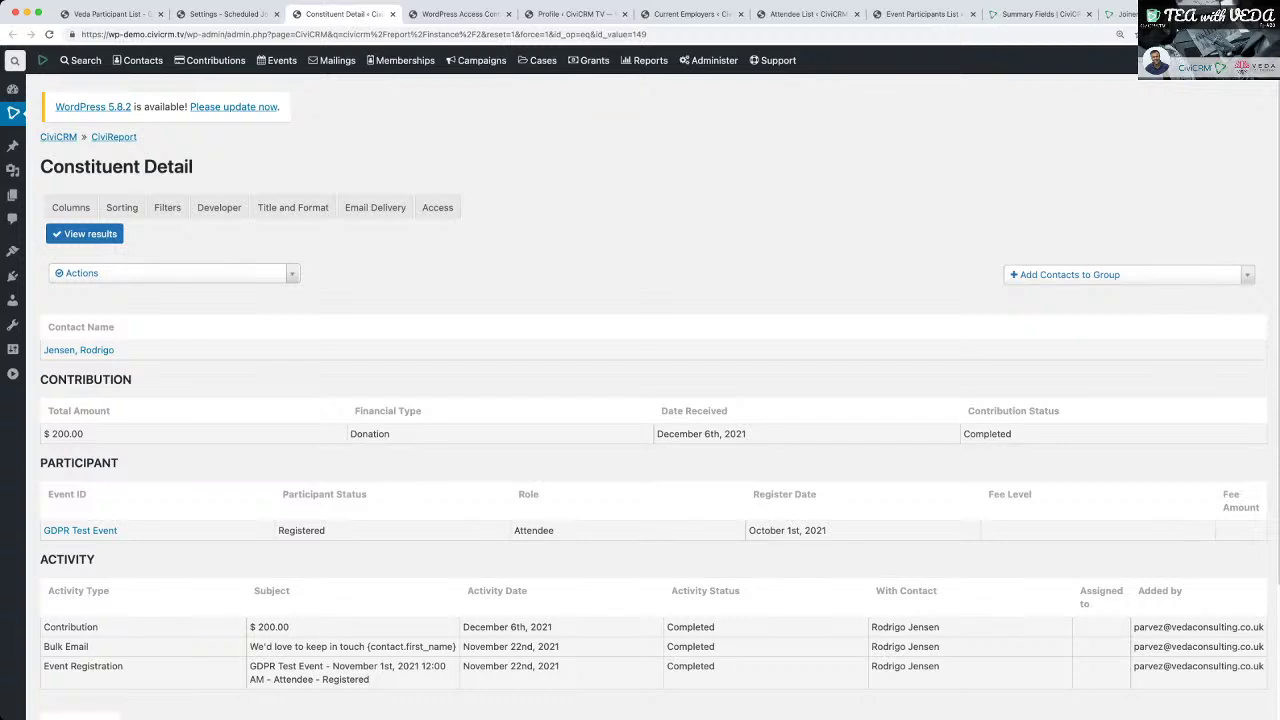
left_click(78, 350)
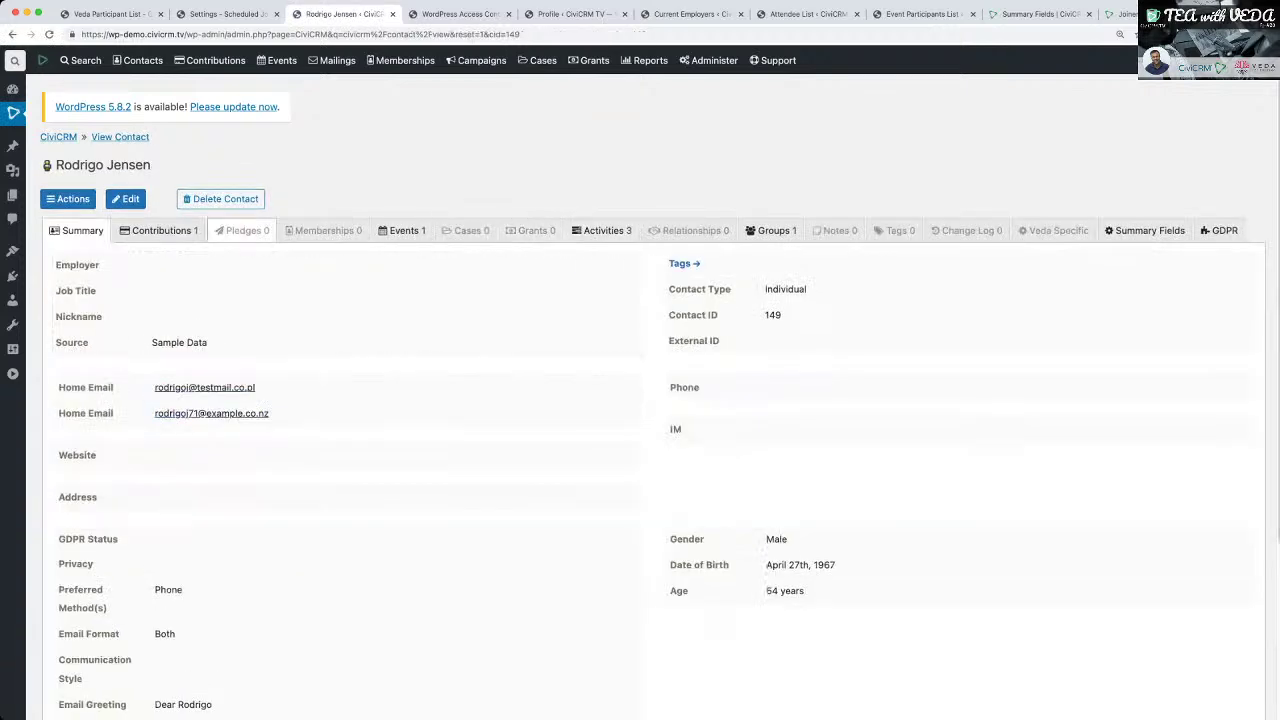
Start a new membership for this contact with Alexander City Poetry Association and the Full Member type.
left_click(324, 230)
left_click(103, 304)
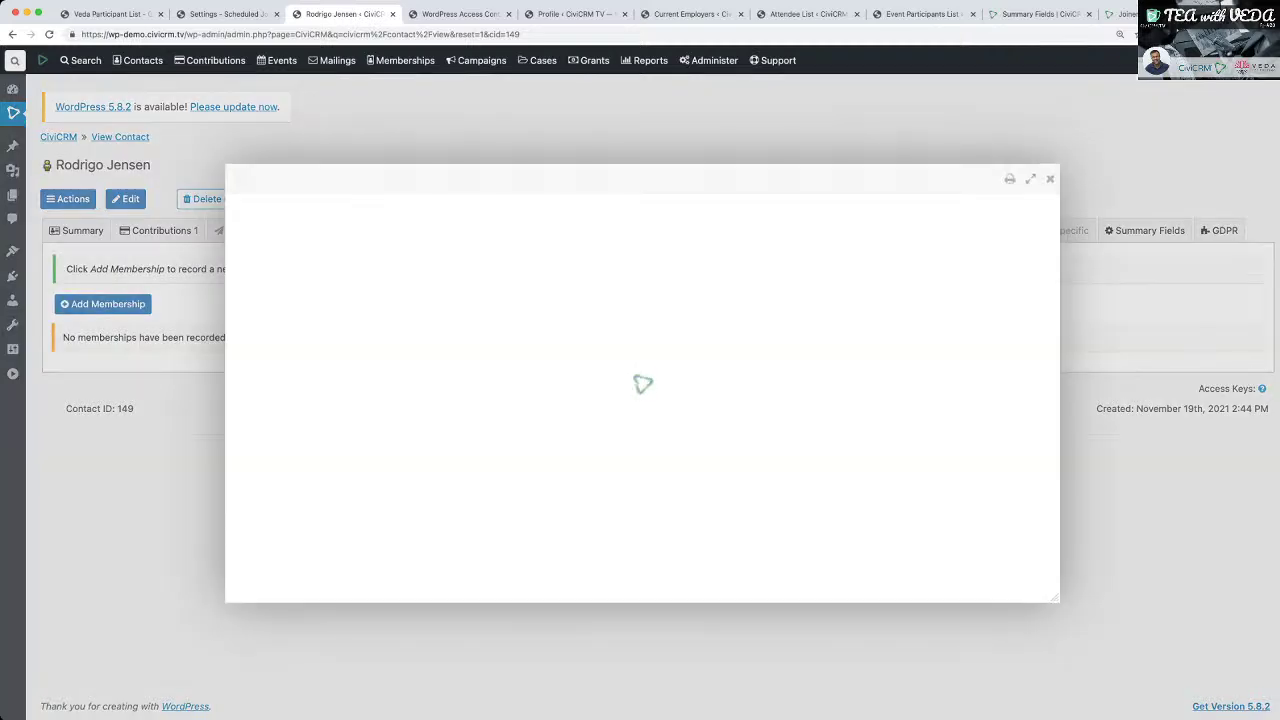
left_click(575, 193)
left_click(562, 212)
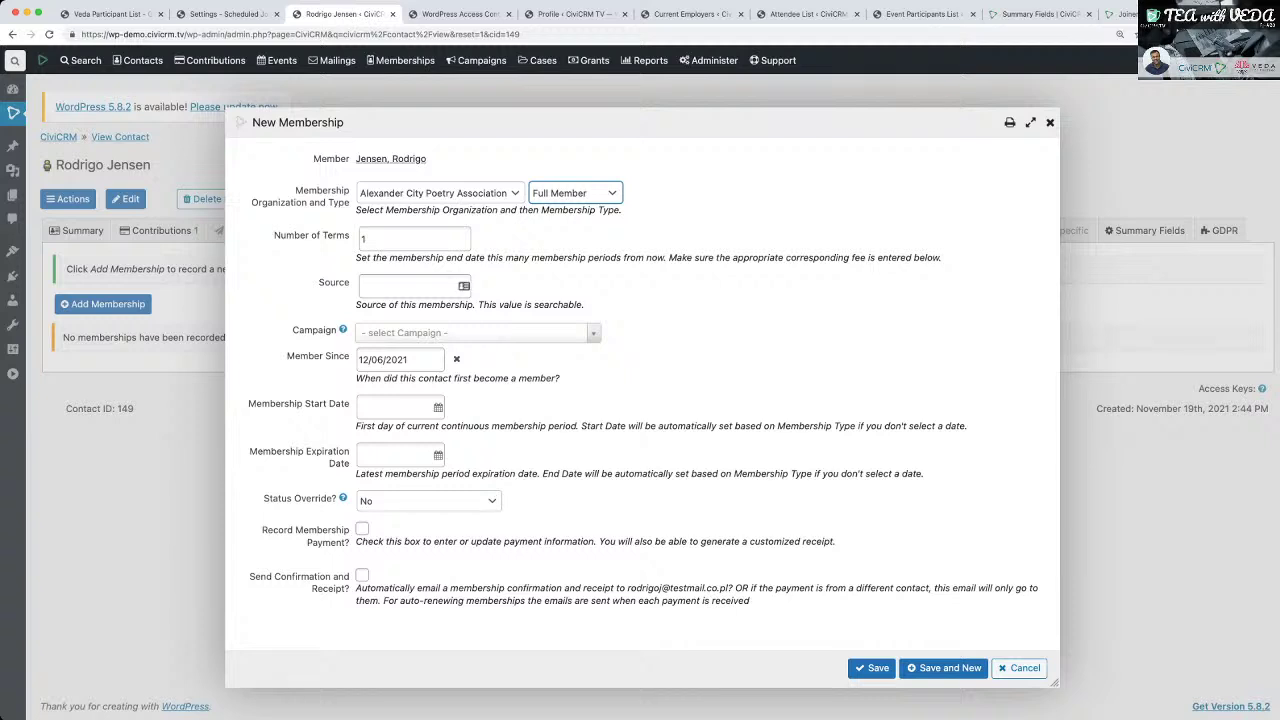
Set the membership's Member Since date to 12/01/2019 and its start date to 12/01/2021.
left_click(400, 359)
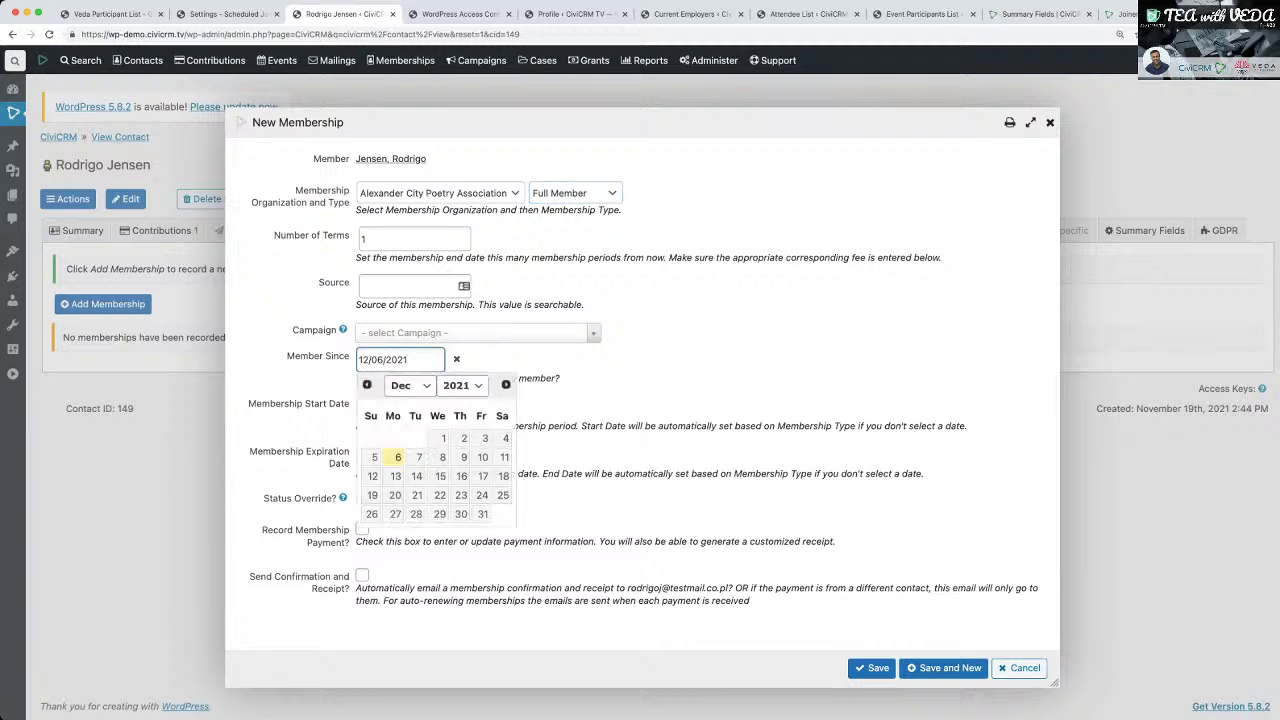
left_click(461, 385)
key("Up")
key("Up")
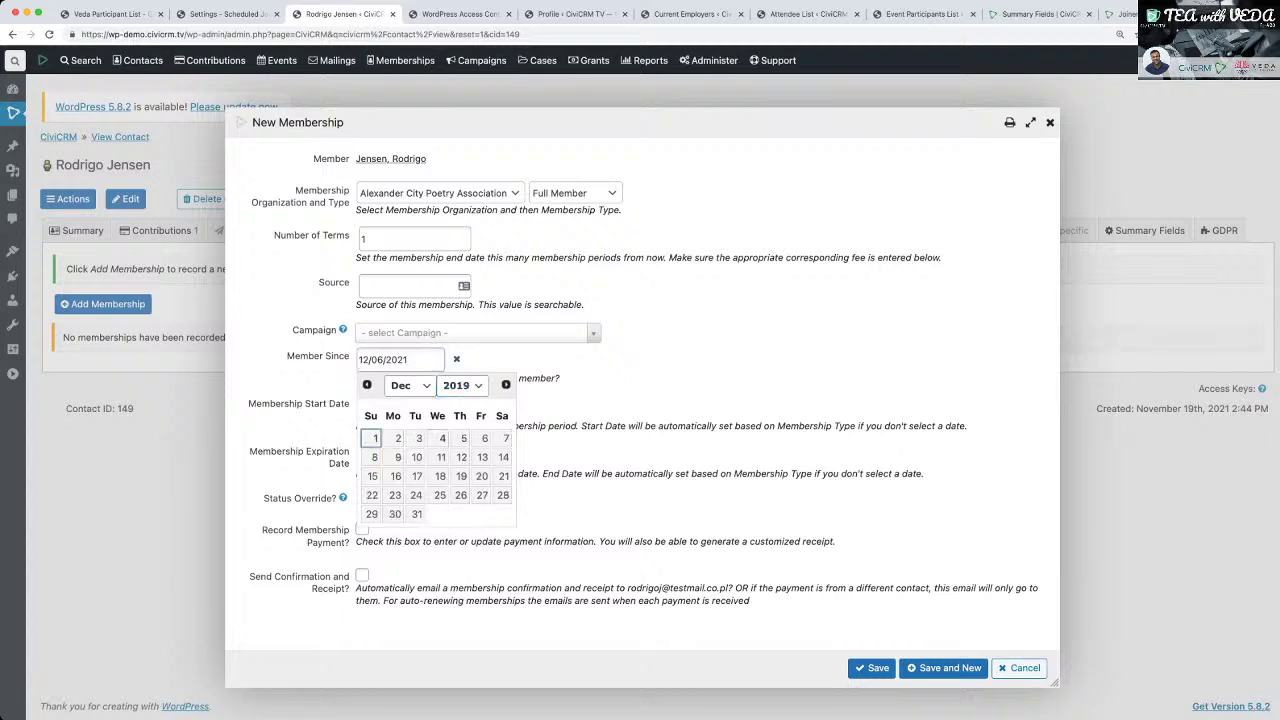
left_click(376, 438)
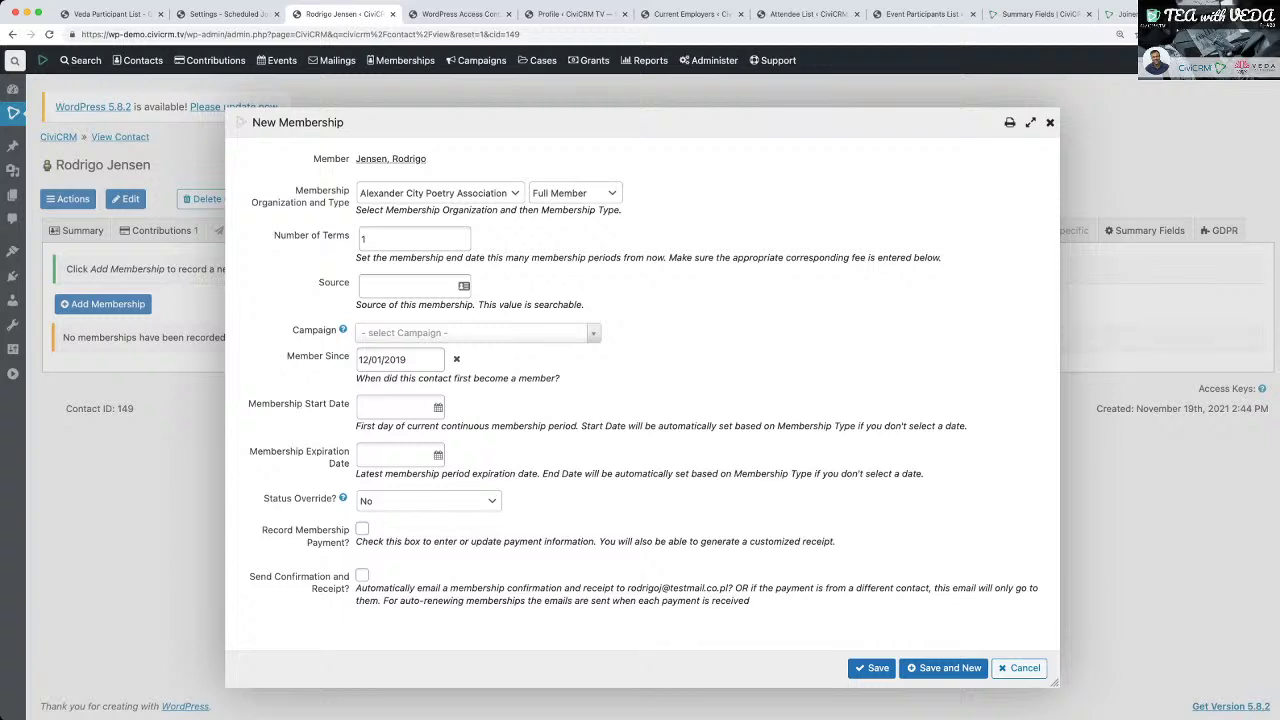
left_click(398, 407)
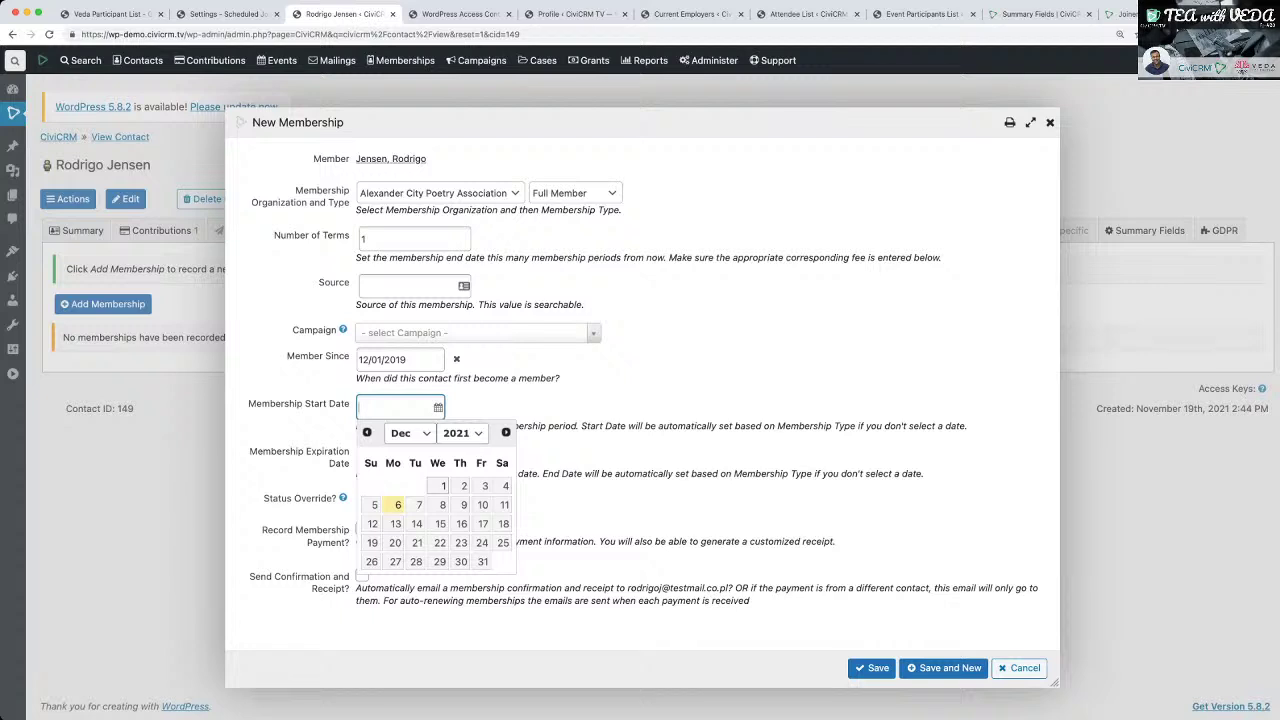
left_click(443, 486)
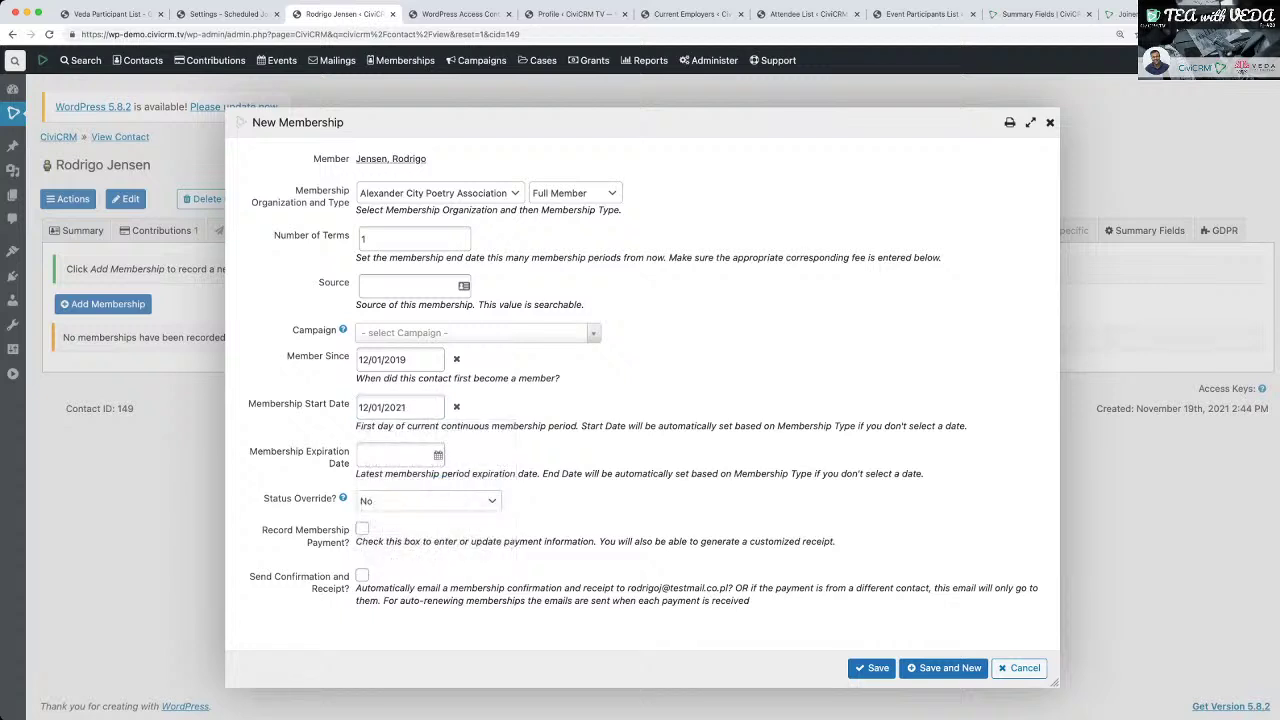
Record a membership payment of 155 and save the new membership.
left_click(362, 529)
scroll(652, 390, "down", 3)
double_click(415, 543)
type("155")
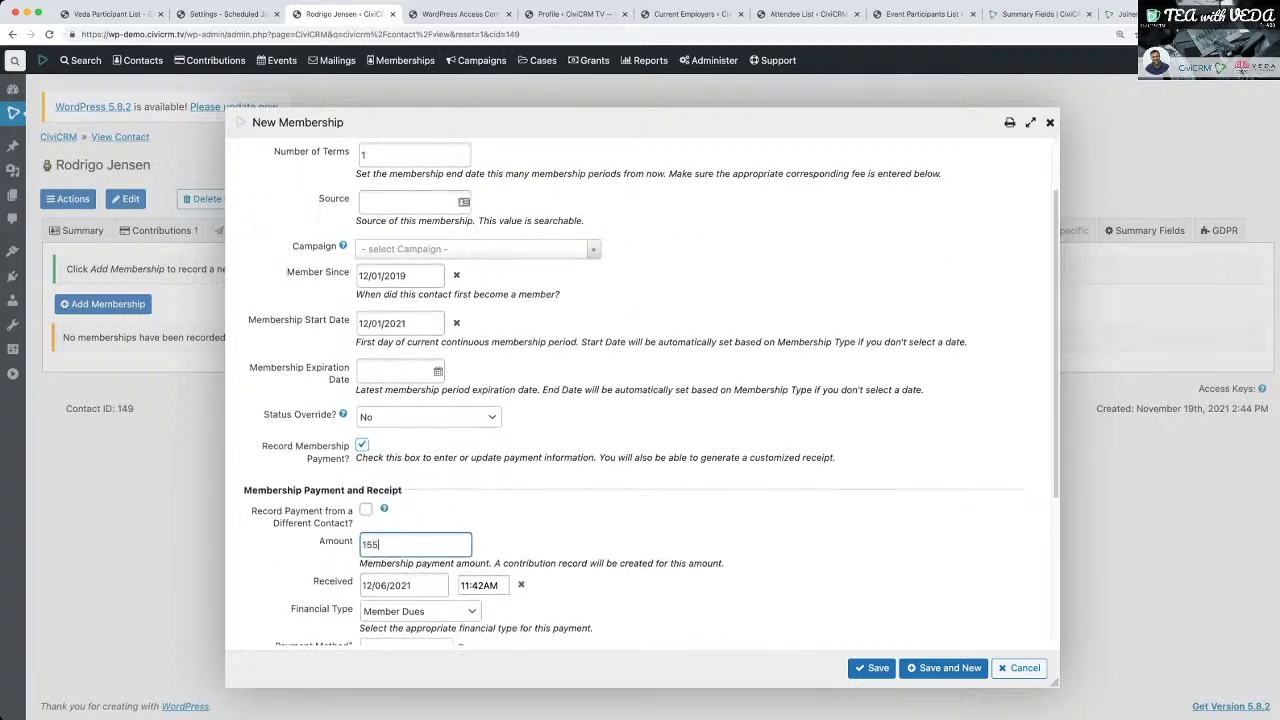
scroll(650, 390, "down", 5)
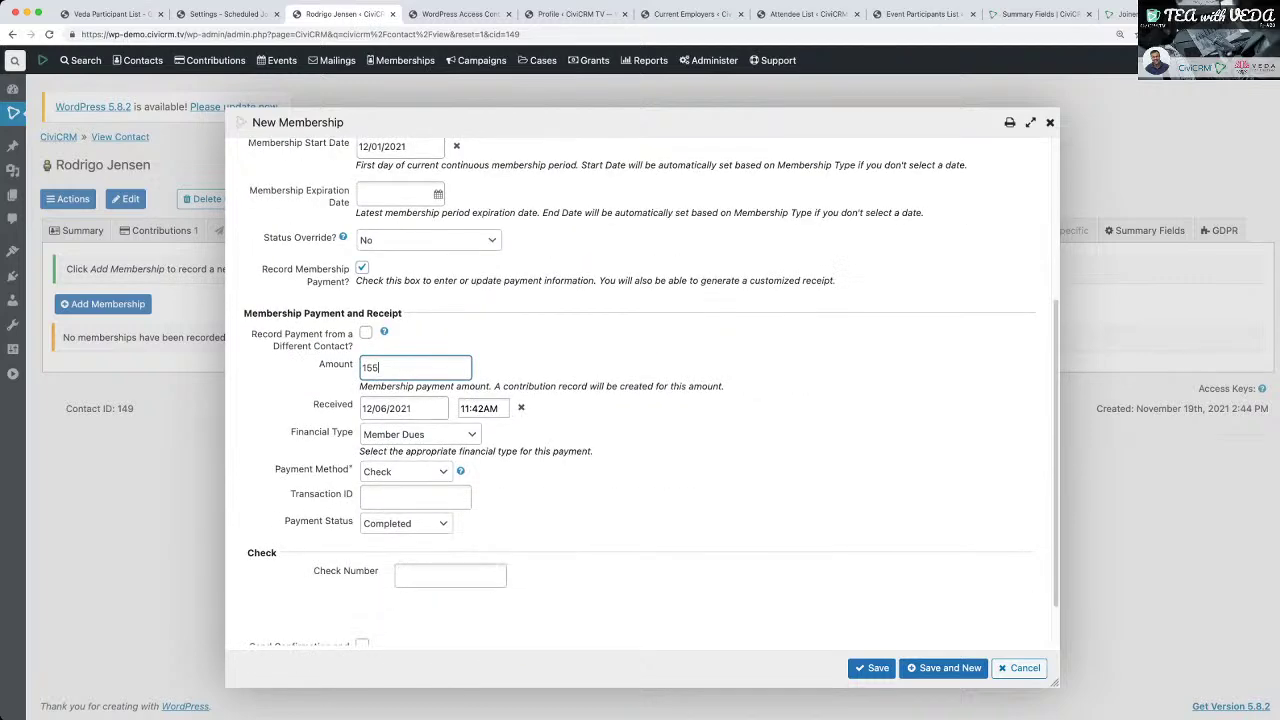
scroll(640, 400, "down", 2)
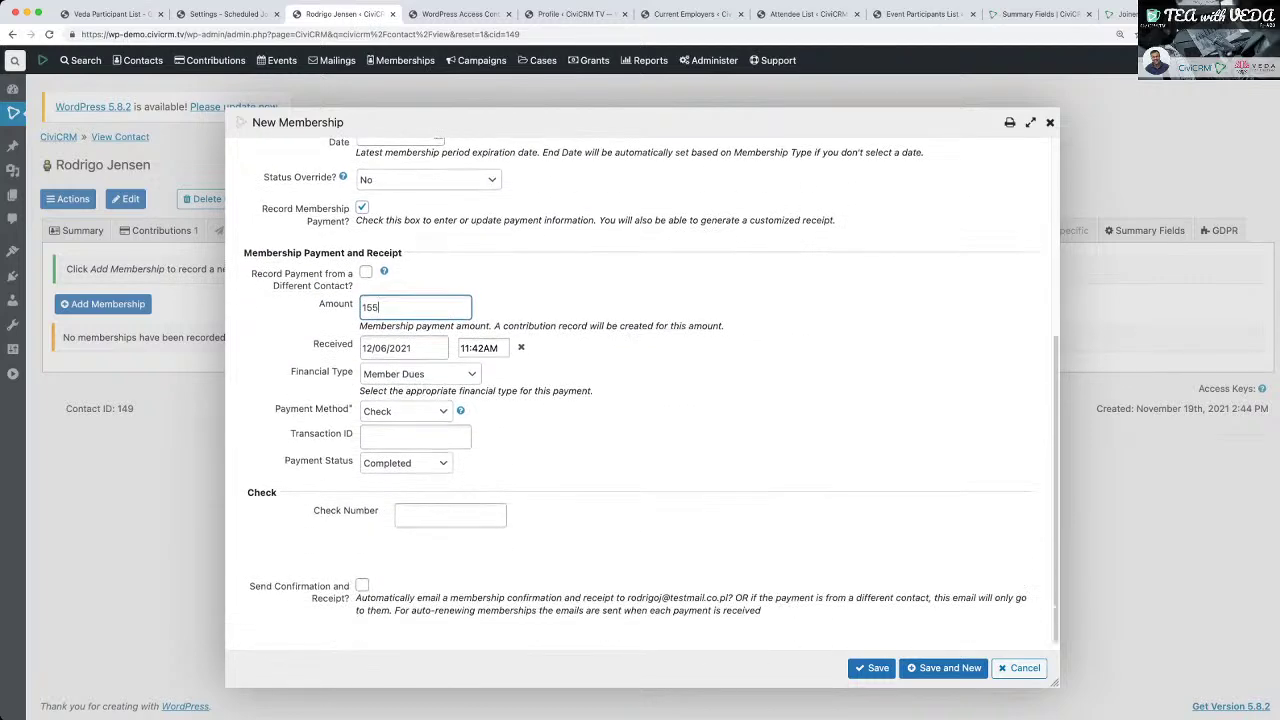
left_click(872, 668)
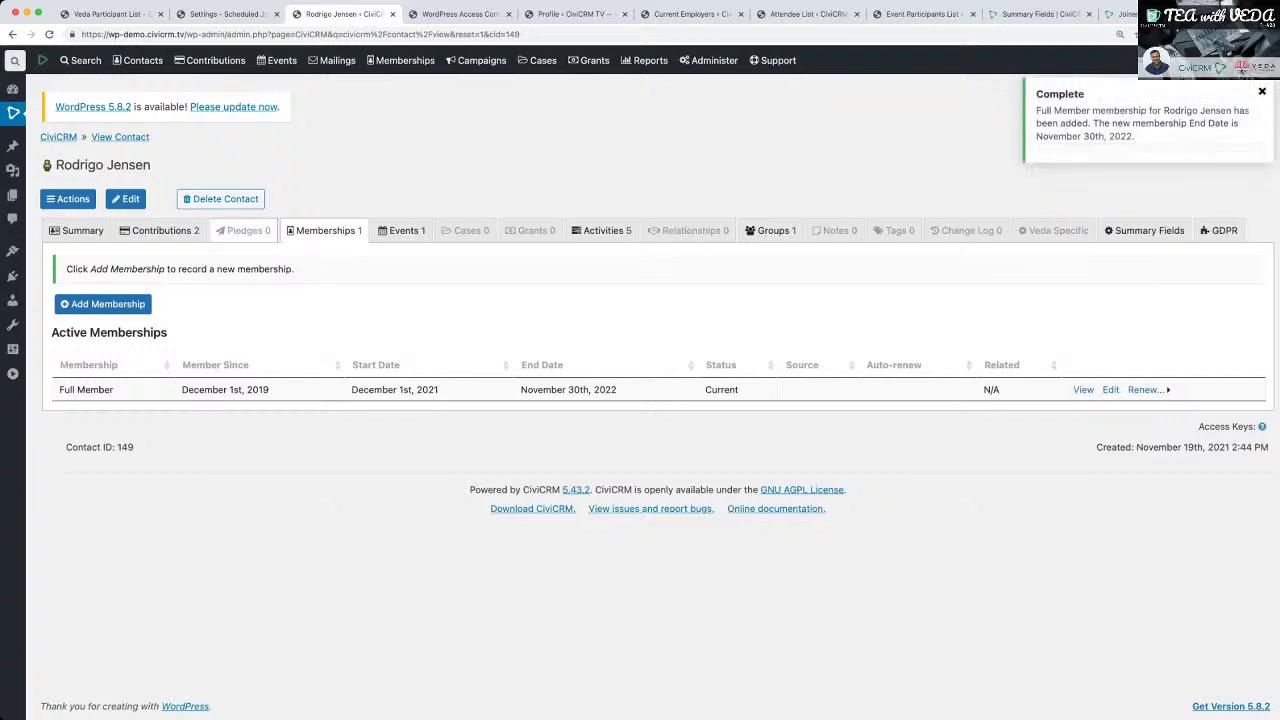
Execute the summary fields job on the Scheduled Jobs page and return to the contact record.
mouse_move(709, 61)
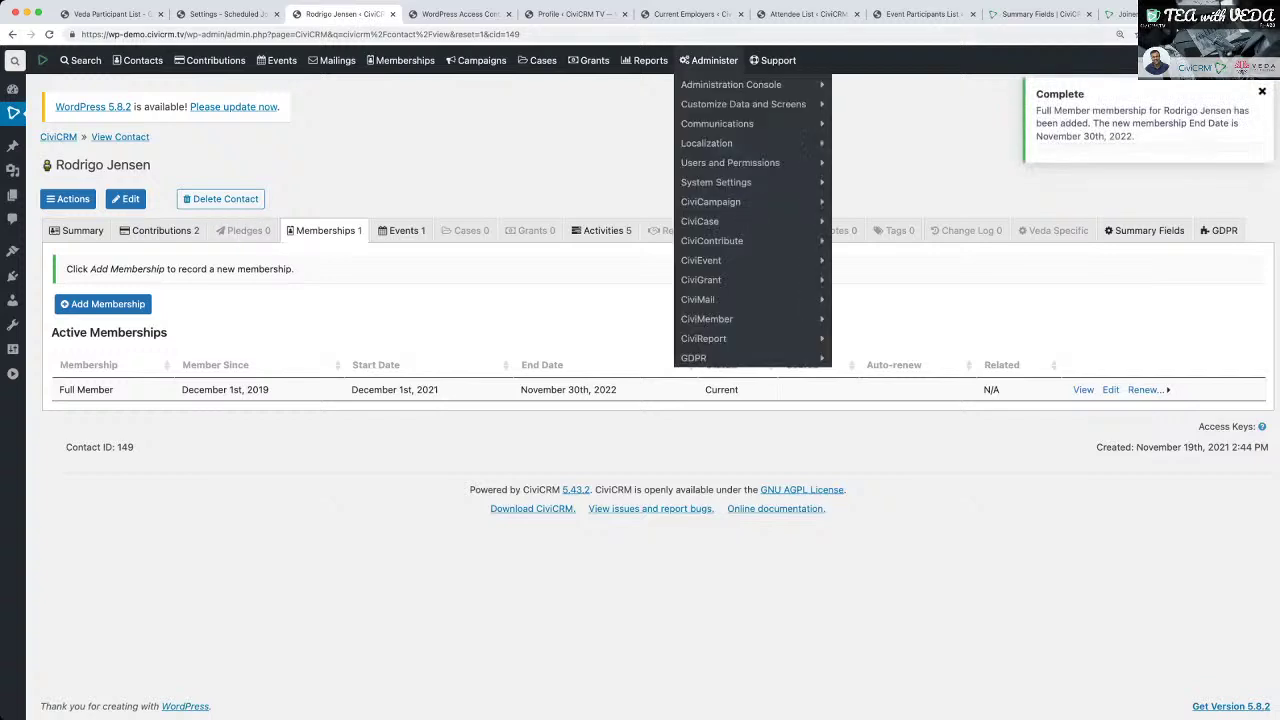
key("ctrl+shift+Tab")
left_click(1238, 306)
left_click(1157, 323)
key("ctrl+Tab")
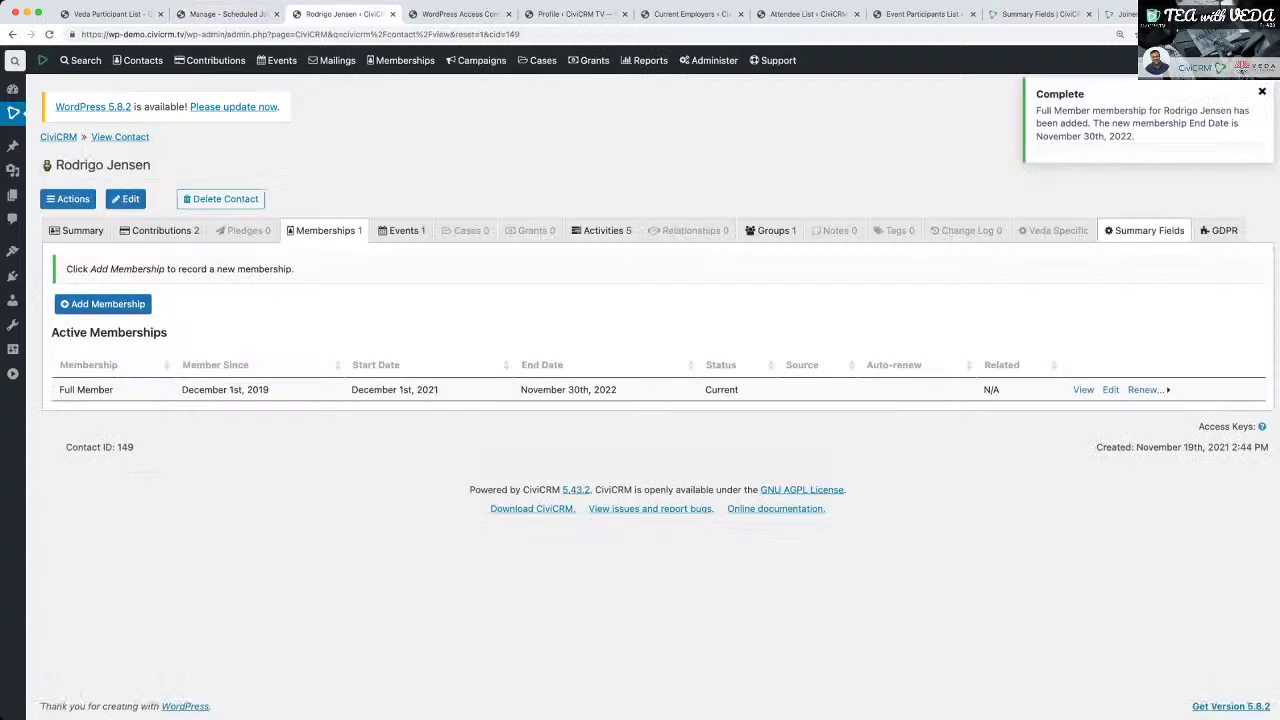
Reload the contact record and review its Summary Fields for contribution, membership payment and event data.
left_click(1144, 230)
key("super+r")
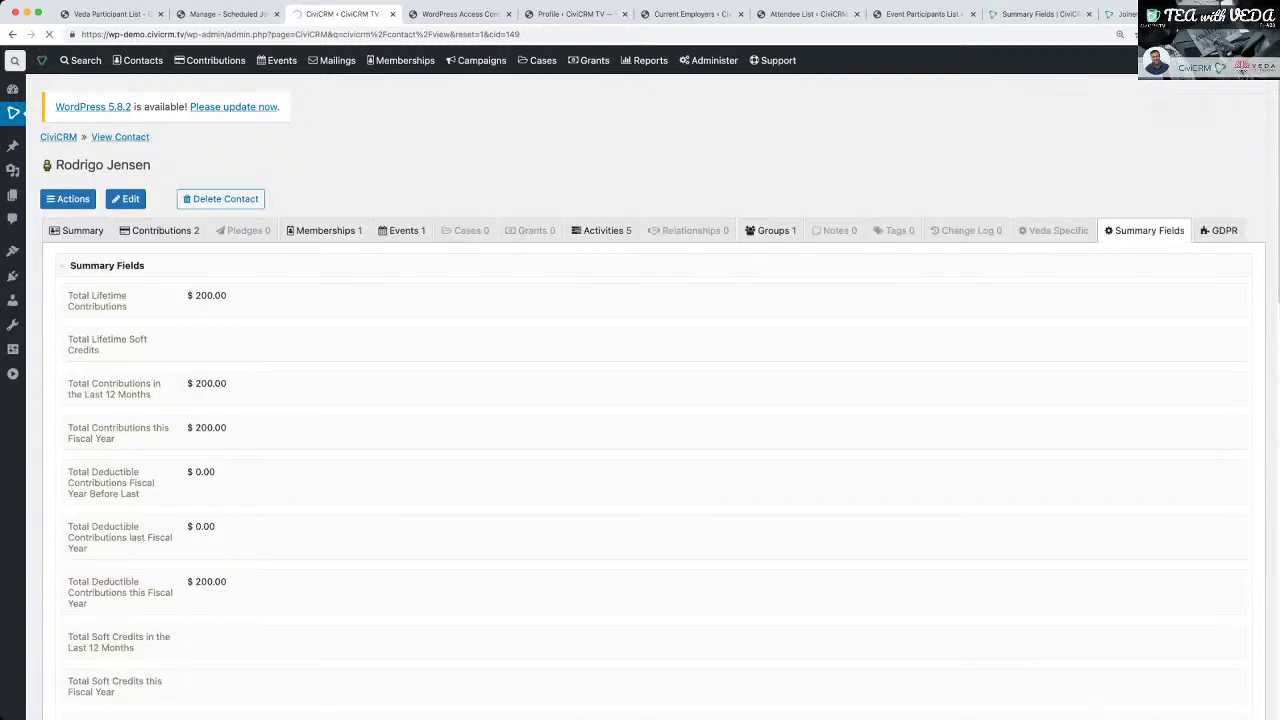
left_click(1144, 230)
scroll(650, 400, "down", 5)
scroll(650, 400, "down", 5)
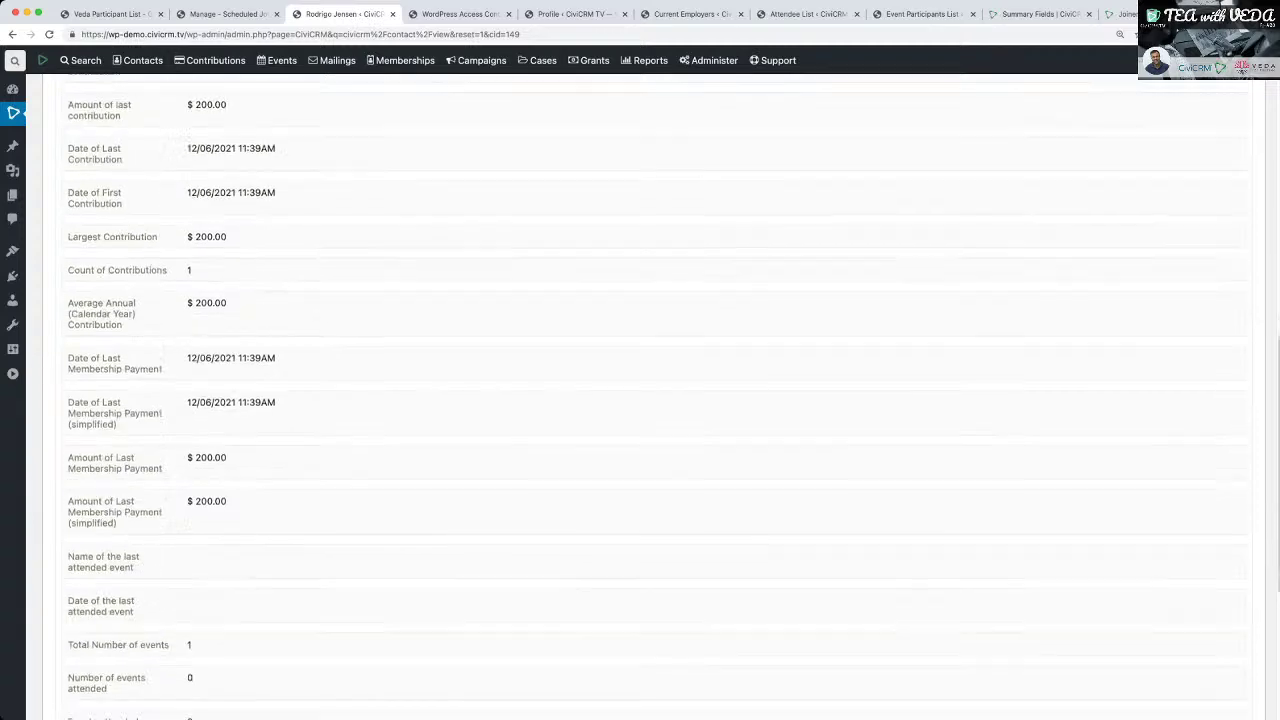
scroll(650, 400, "down", 5)
scroll(650, 400, "up", 15)
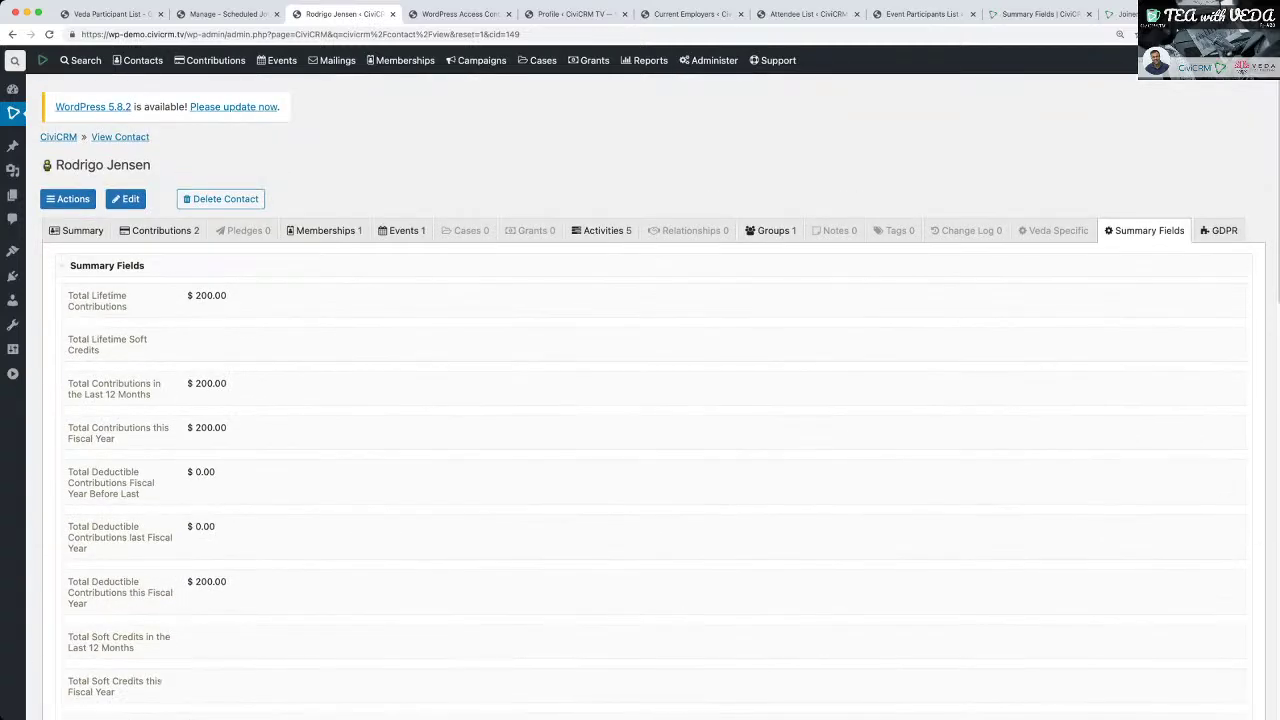
Open the Summary Fields administration page and review its membership, event, performance and status settings.
mouse_move(709, 61)
mouse_move(716, 183)
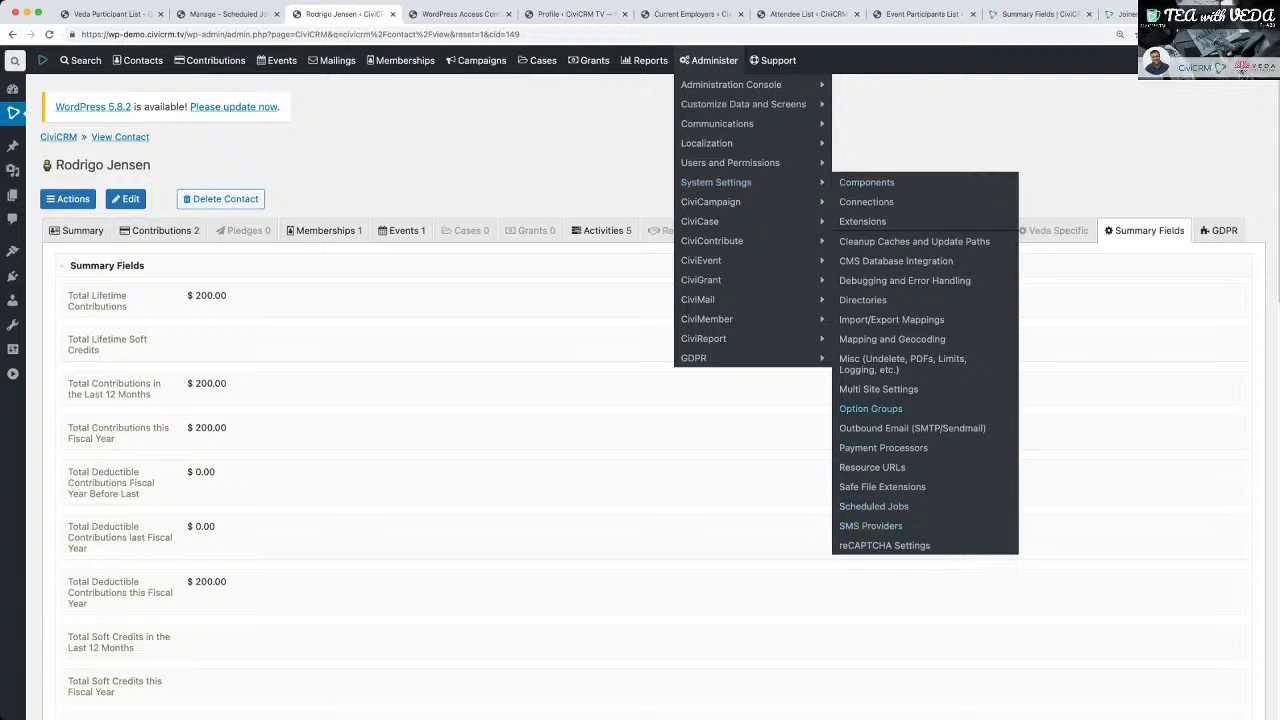
left_click(870, 357)
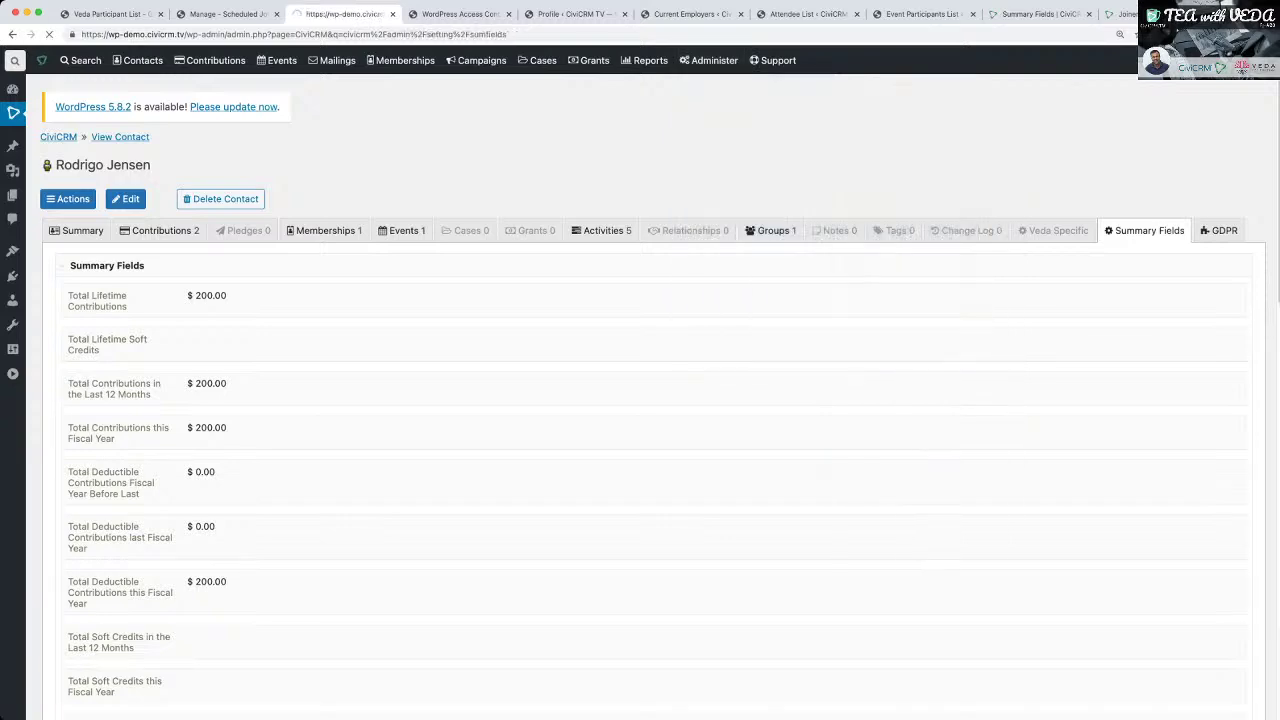
scroll(640, 400, "down", 15)
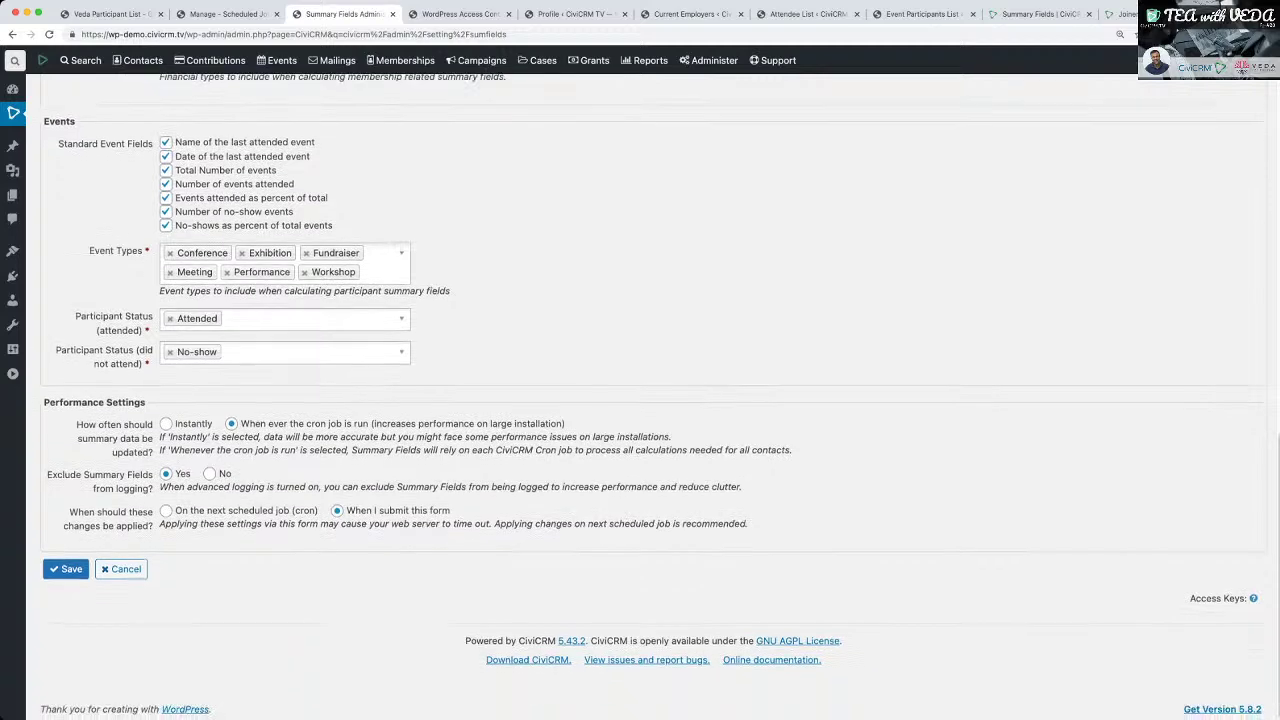
scroll(640, 400, "up", 5)
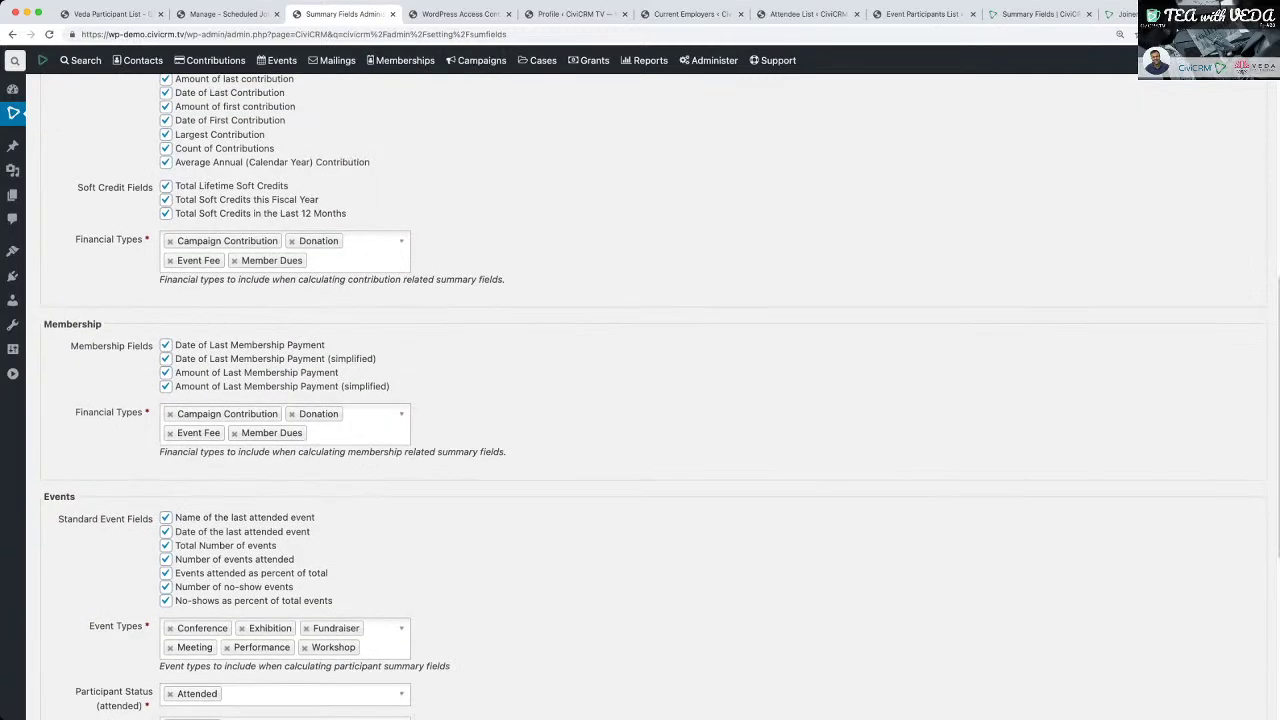
scroll(640, 400, "down", 5)
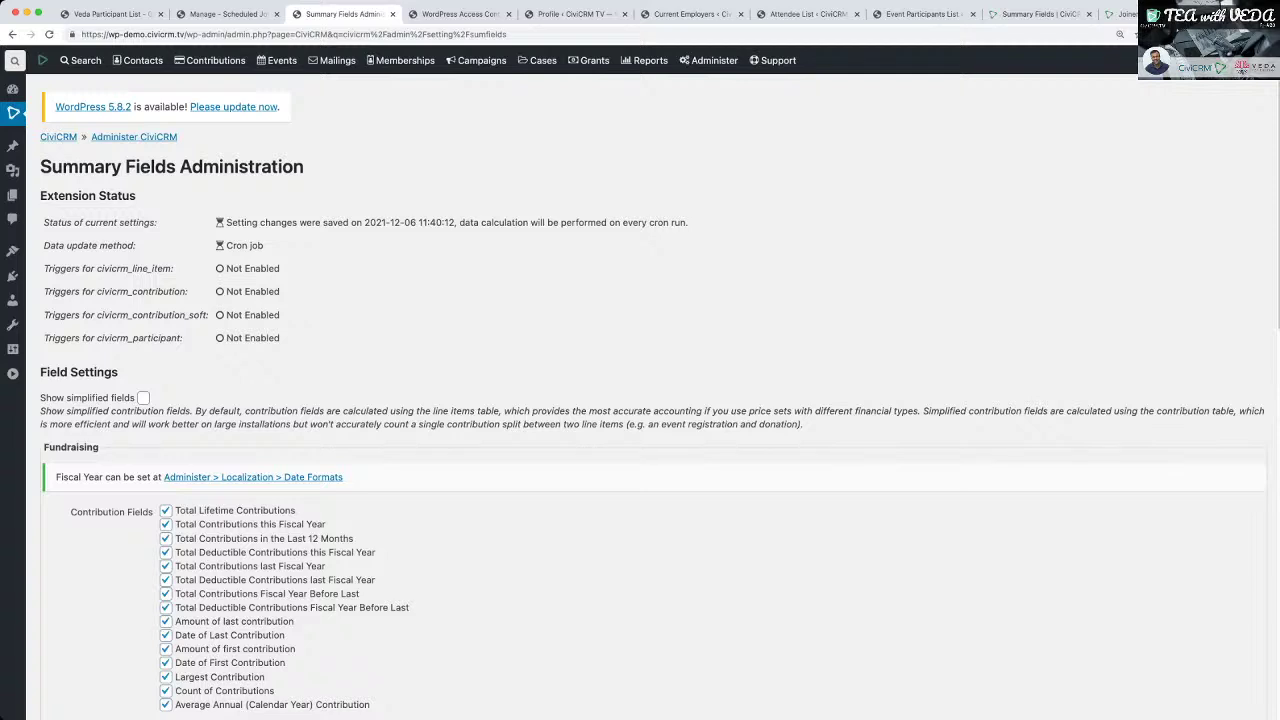
Open the list of extensions available to add and search it for "joinery".
mouse_move(709, 61)
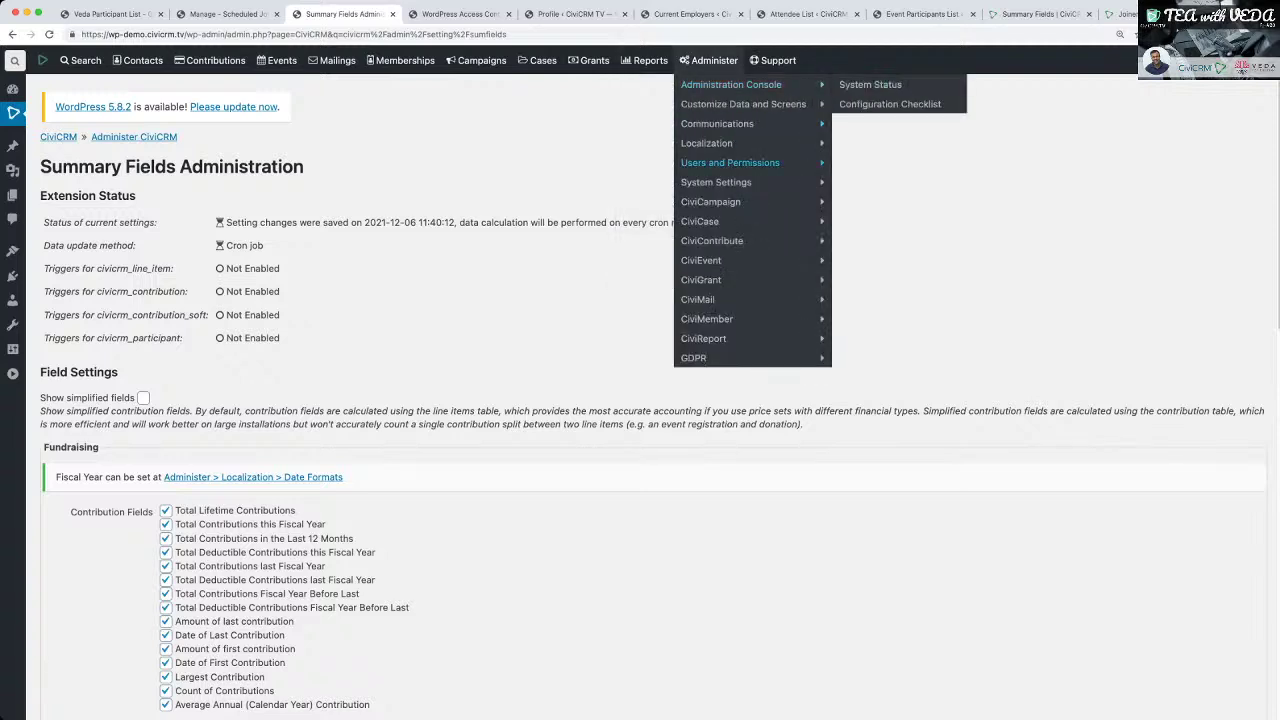
mouse_move(733, 182)
left_click(862, 222)
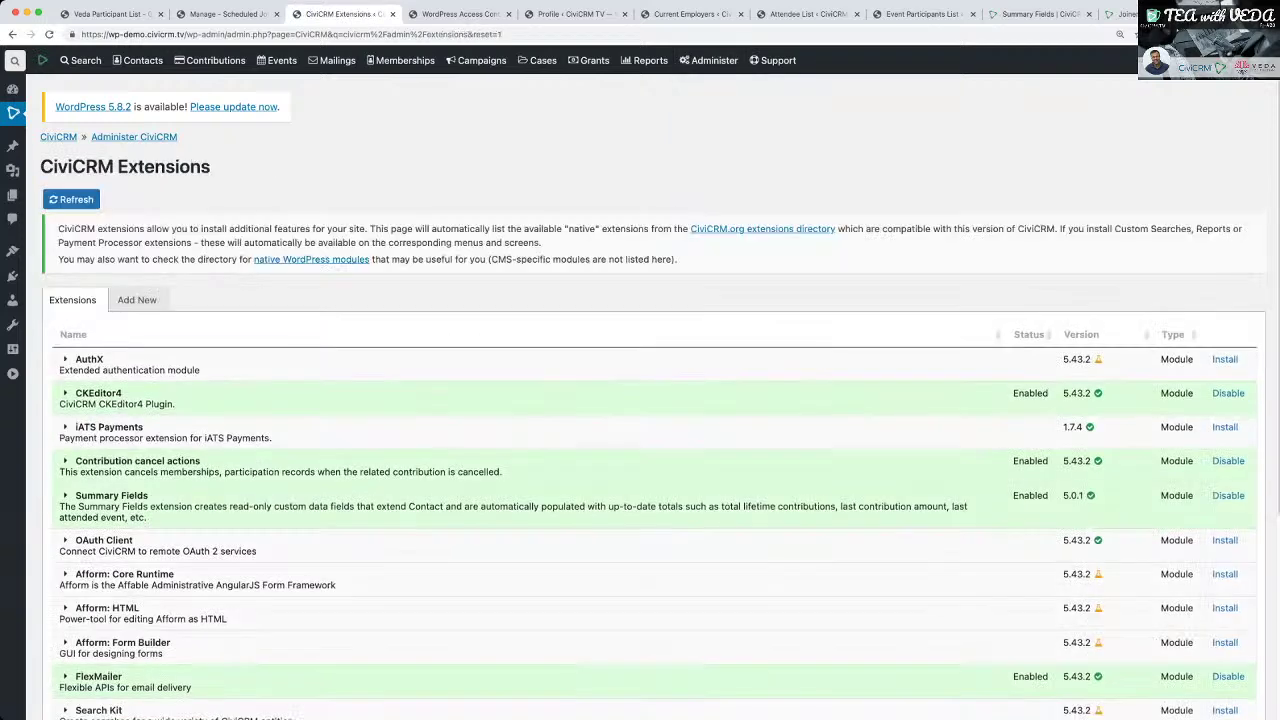
left_click(137, 300)
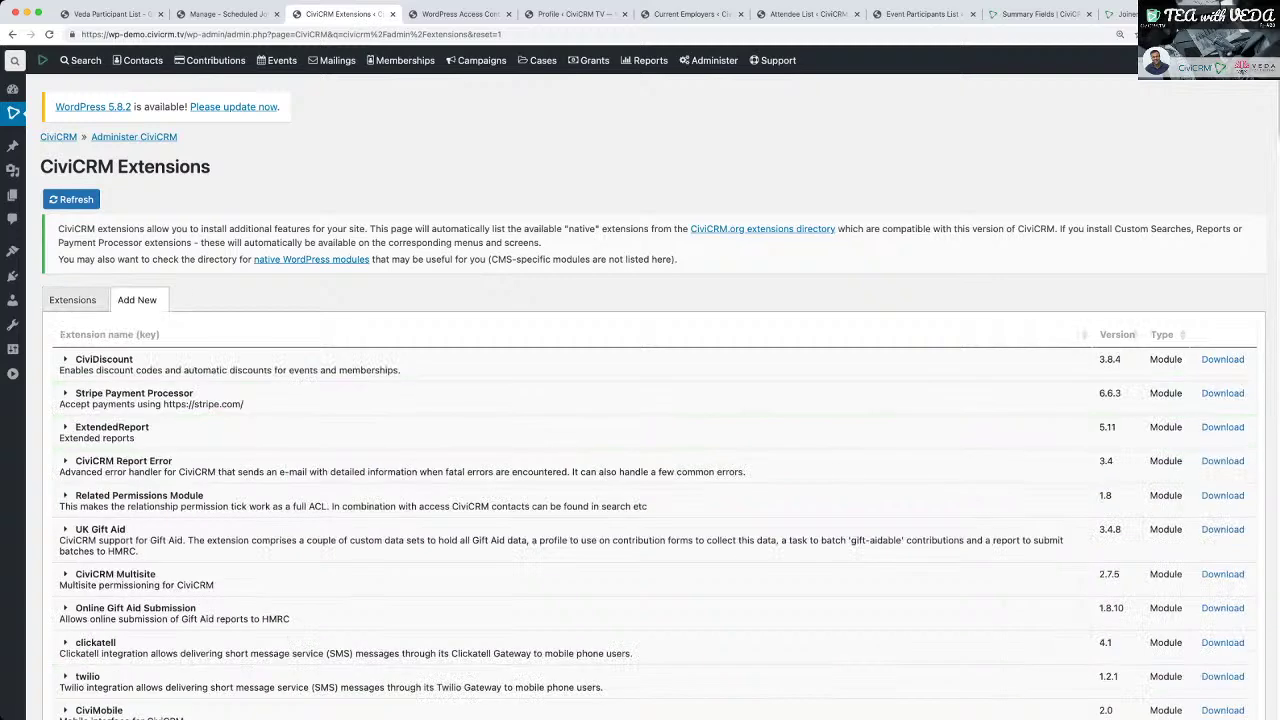
key("super+f")
type("joinery")
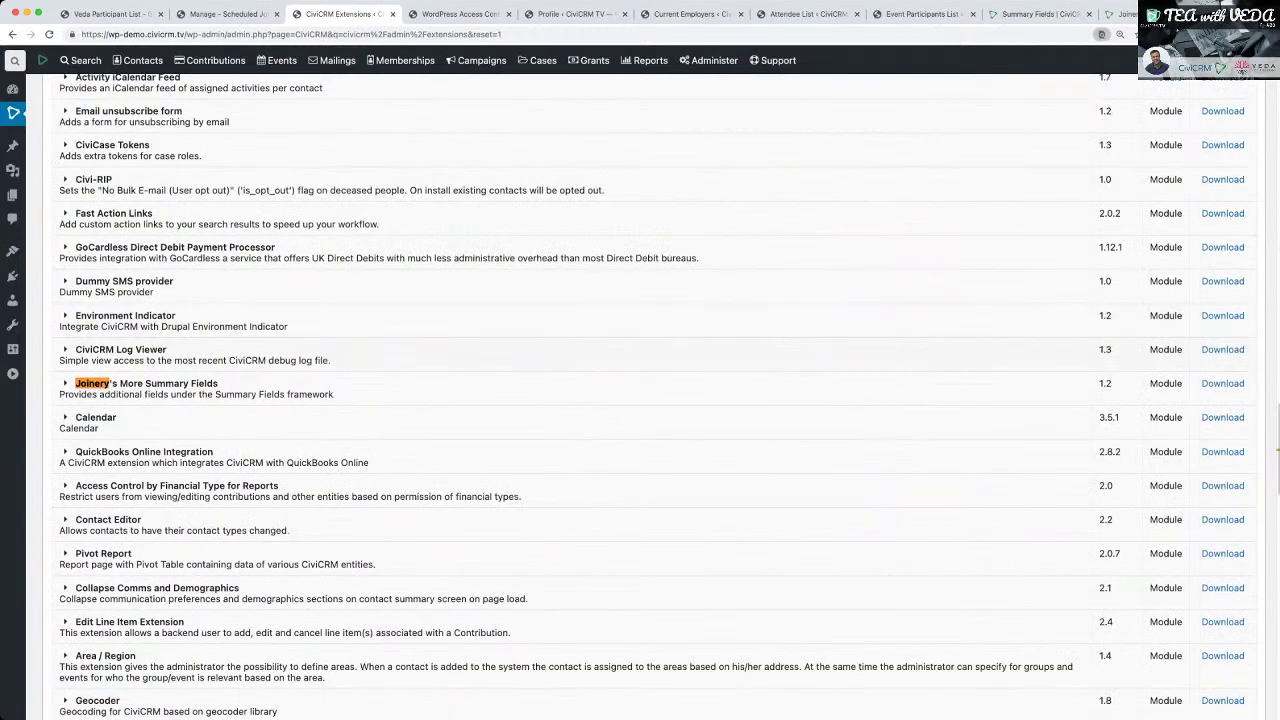
Download and install the Joinery's More Summary Fields extension and check it in the installed extensions list.
left_click(1222, 383)
left_click(104, 640)
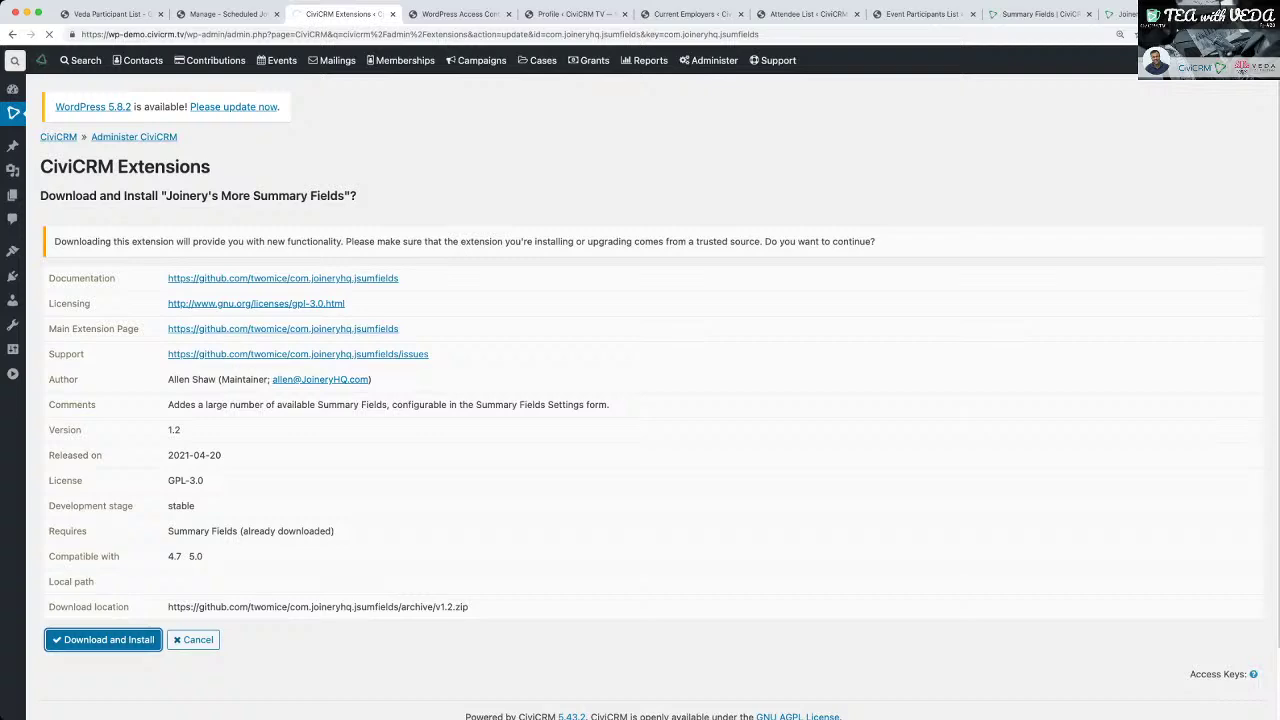
scroll(640, 400, "down", 5)
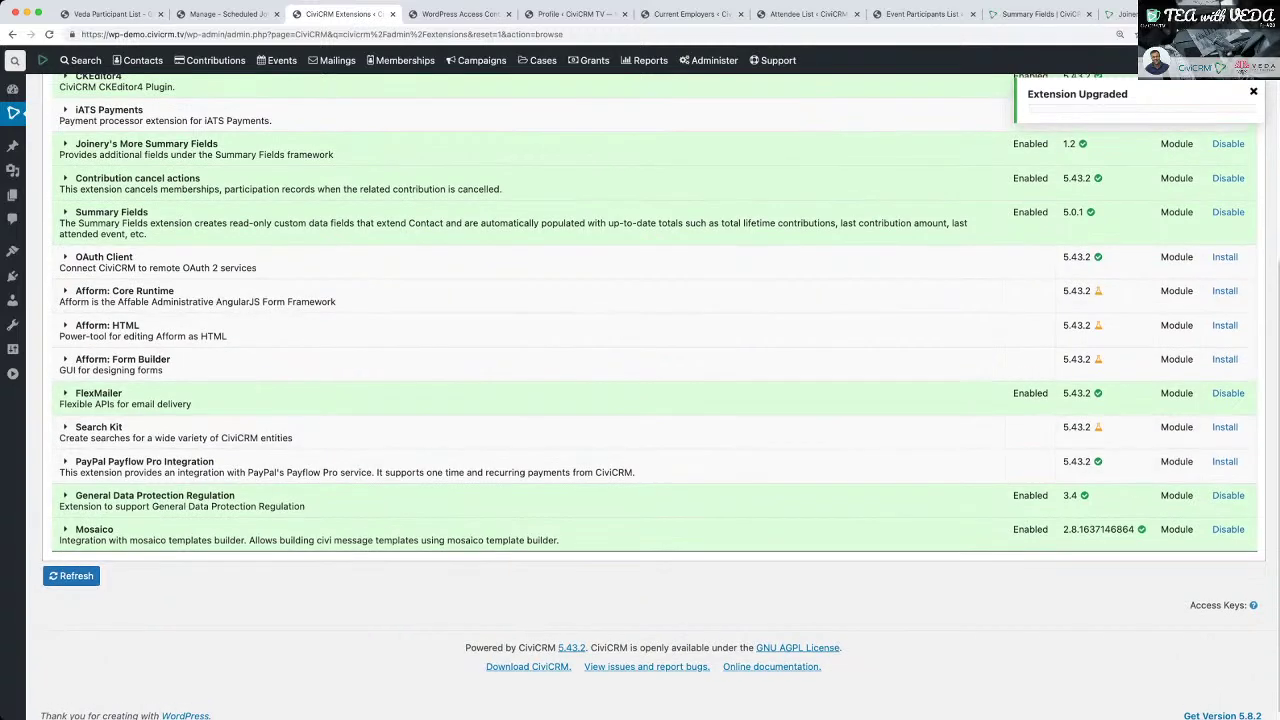
scroll(640, 400, "up", 6)
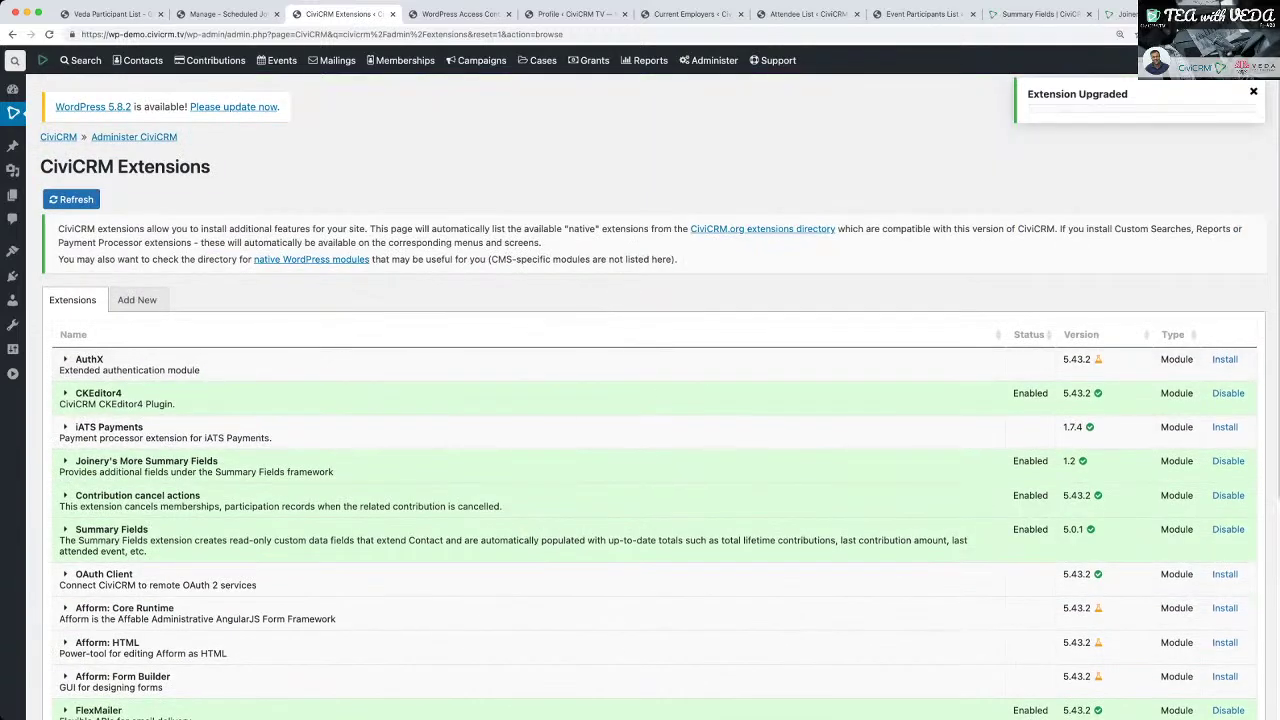
In the Summary Fields settings, enable the three calendar-year contribution totals, Number of Years of Contributions and Lifetime contributions + soft credits.
mouse_move(709, 61)
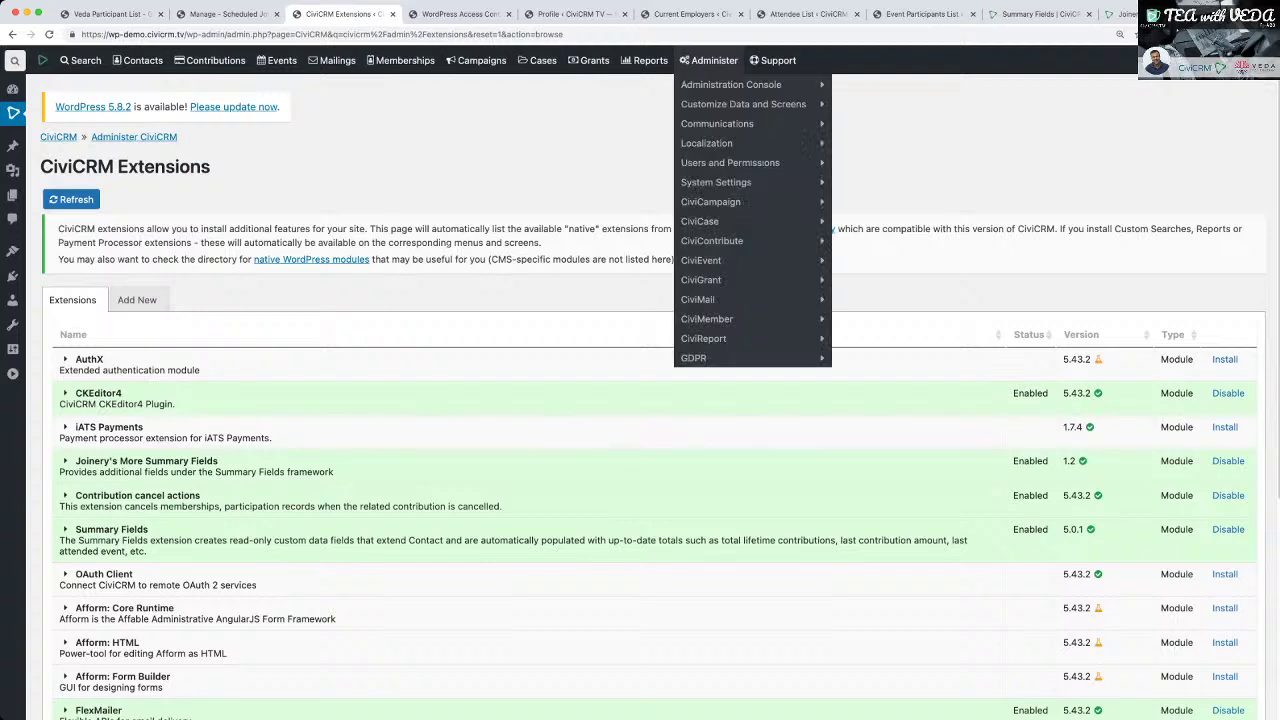
mouse_move(716, 182)
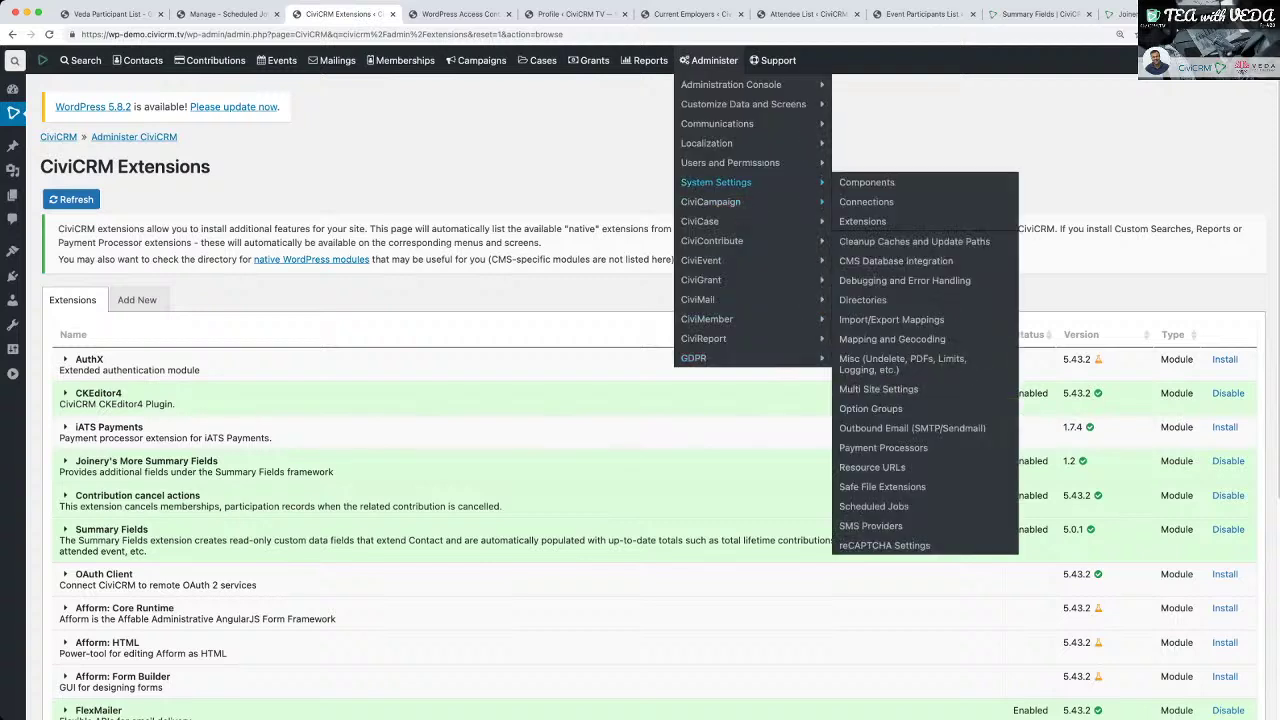
mouse_move(743, 104)
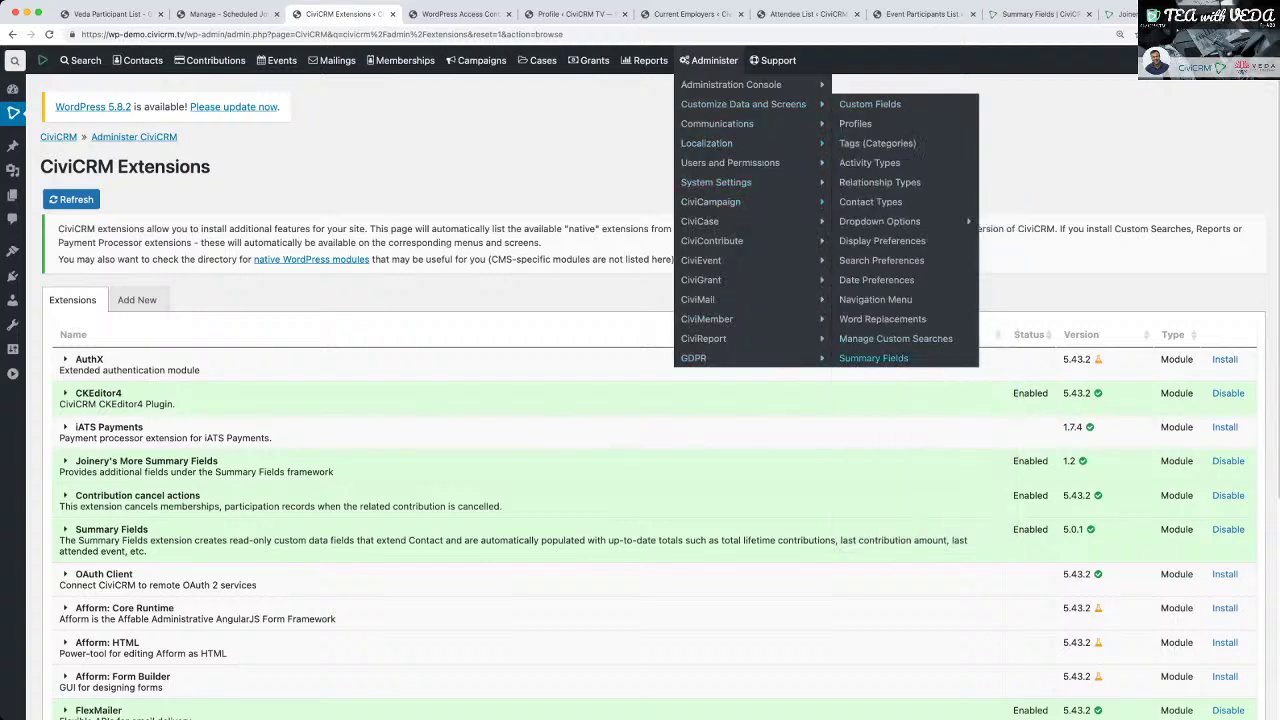
left_click(873, 358)
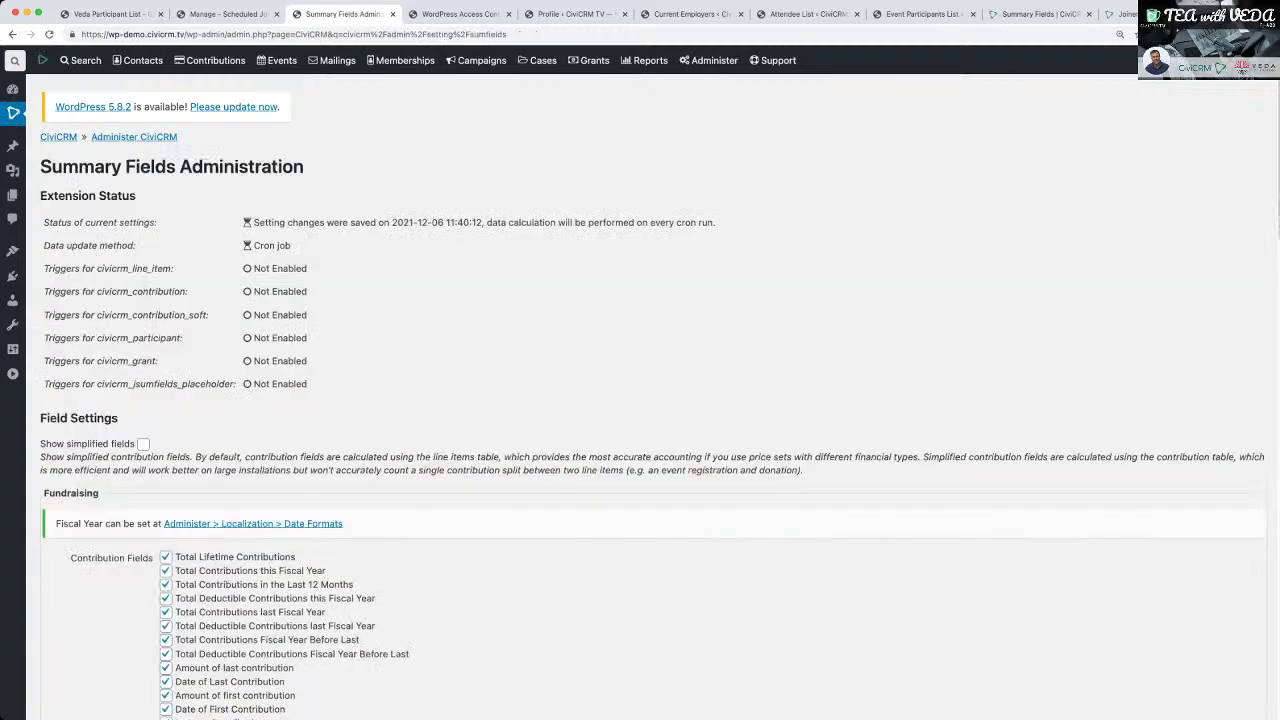
scroll(654, 396, "down", 7)
scroll(654, 396, "up", 3)
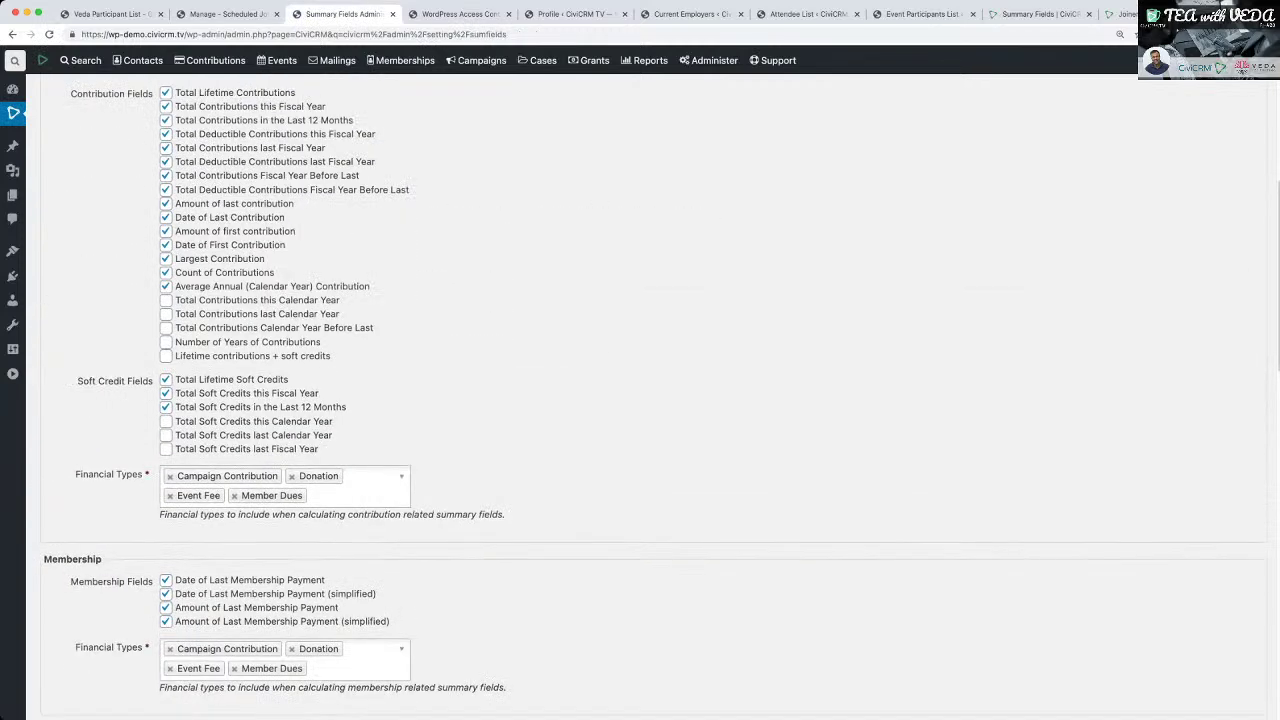
left_click(166, 300)
left_click(166, 314)
left_click(166, 328)
left_click(166, 342)
left_click(166, 356)
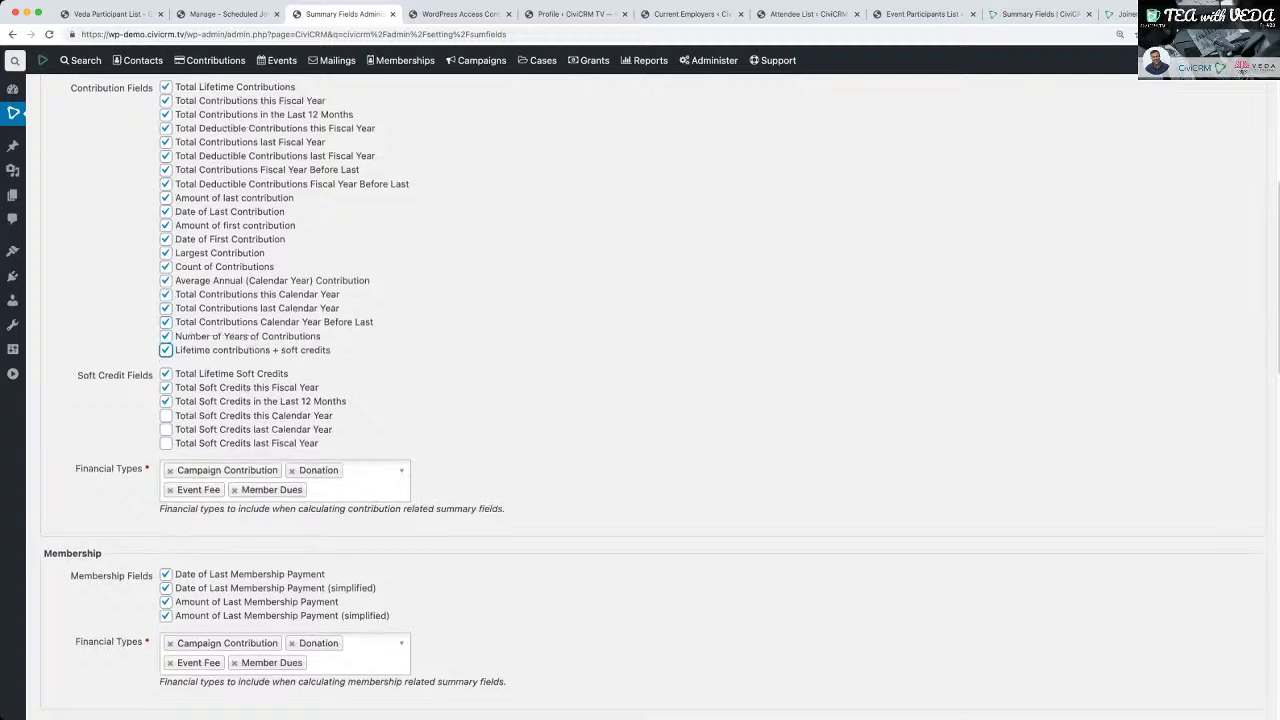
Enable the soft credit totals for this calendar year, last calendar year and last fiscal year.
scroll(166, 380, "down", 1)
left_click(166, 395)
left_click(166, 409)
left_click(166, 423)
scroll(166, 423, "down", 3)
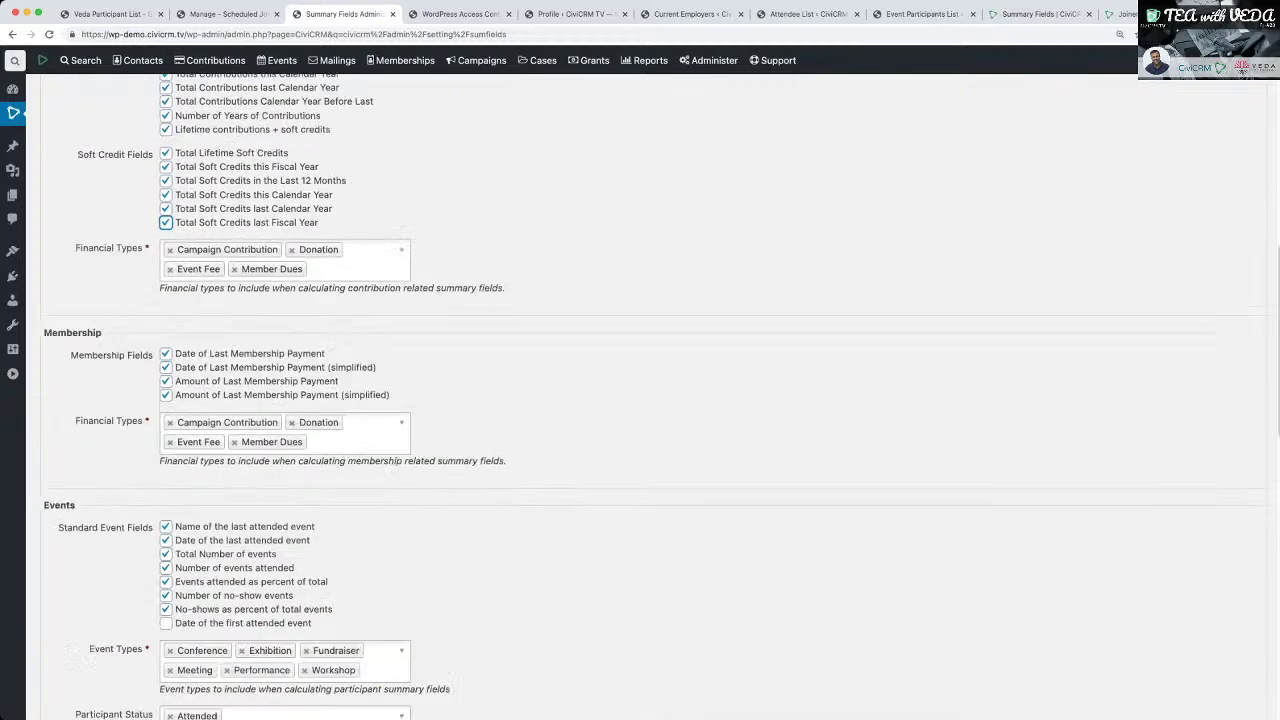
Enable Date of the first attended event and the three CiviMail fields for all-time open rate, 12-month open rate and all-time click-through rate.
scroll(166, 585, "down", 1)
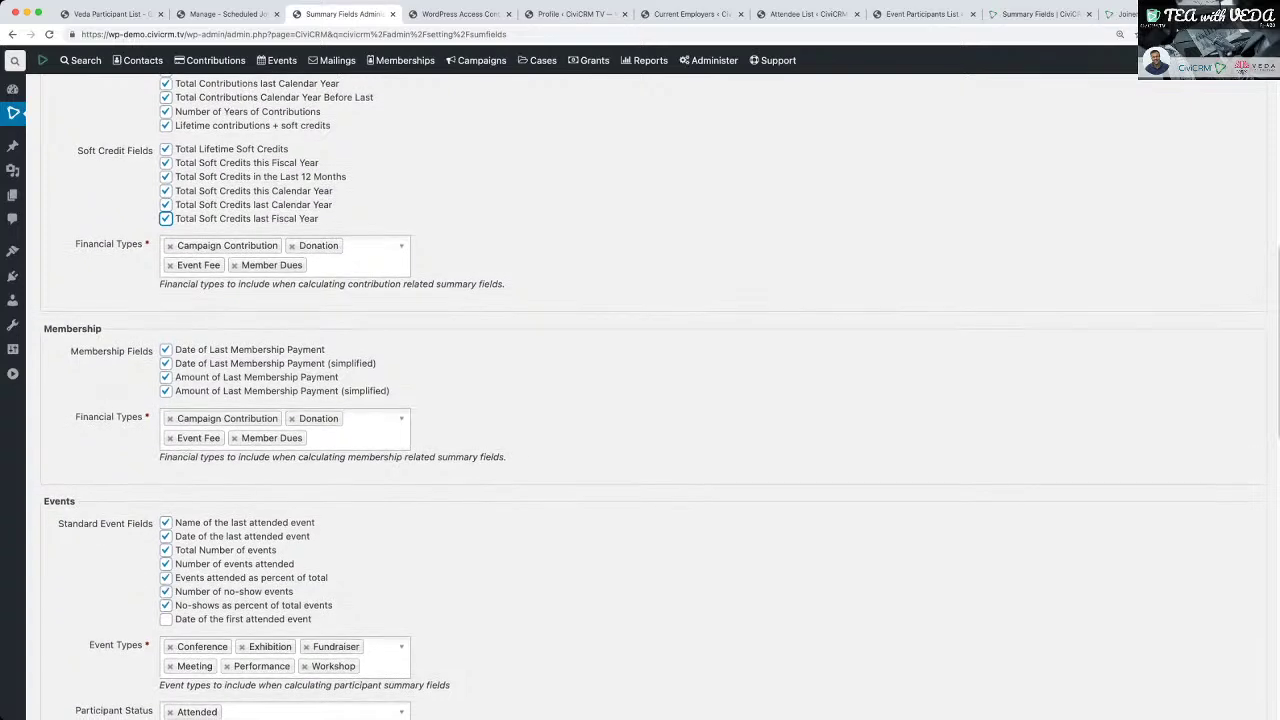
left_click(166, 585)
scroll(166, 585, "down", 10)
scroll(650, 400, "up", 3)
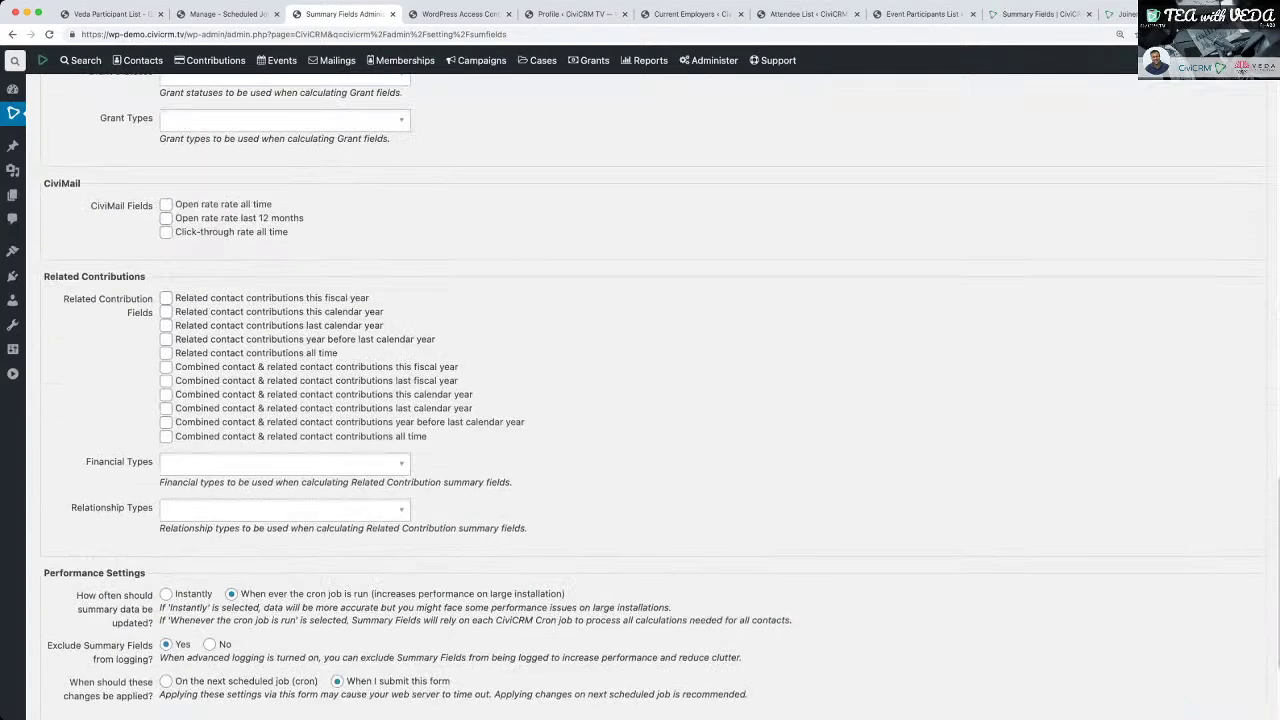
left_click(166, 204)
left_click(166, 218)
left_click(166, 232)
Enable every related contact and combined contact & related contact contributions field in the Related Contributions section.
left_click(166, 298)
left_click(166, 311)
left_click(166, 325)
left_click(166, 339)
left_click(166, 353)
left_click(166, 367)
left_click(166, 394)
left_click(166, 381)
left_click(166, 408)
left_click(166, 422)
left_click(166, 436)
Set the related contributions financial type to Donation and relationship type to Employee of/Employer of, and save the settings.
left_click(280, 463)
left_click(192, 502)
left_click(280, 510)
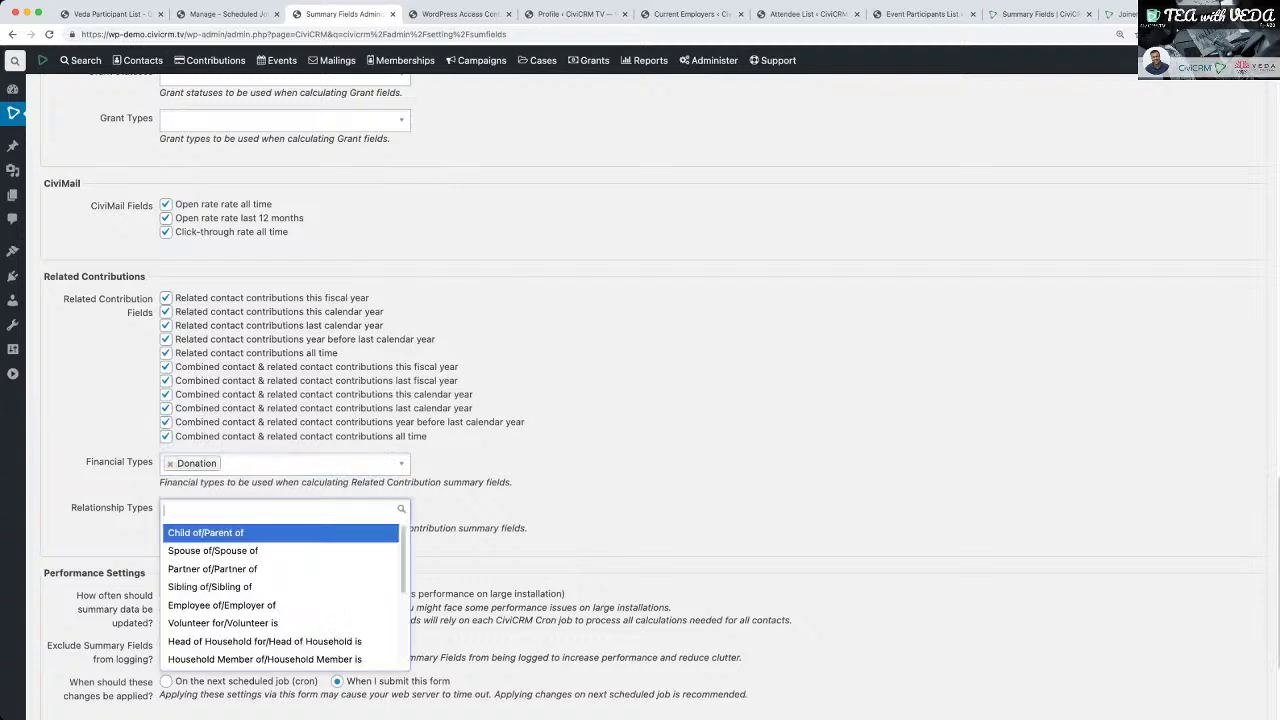
left_click(222, 605)
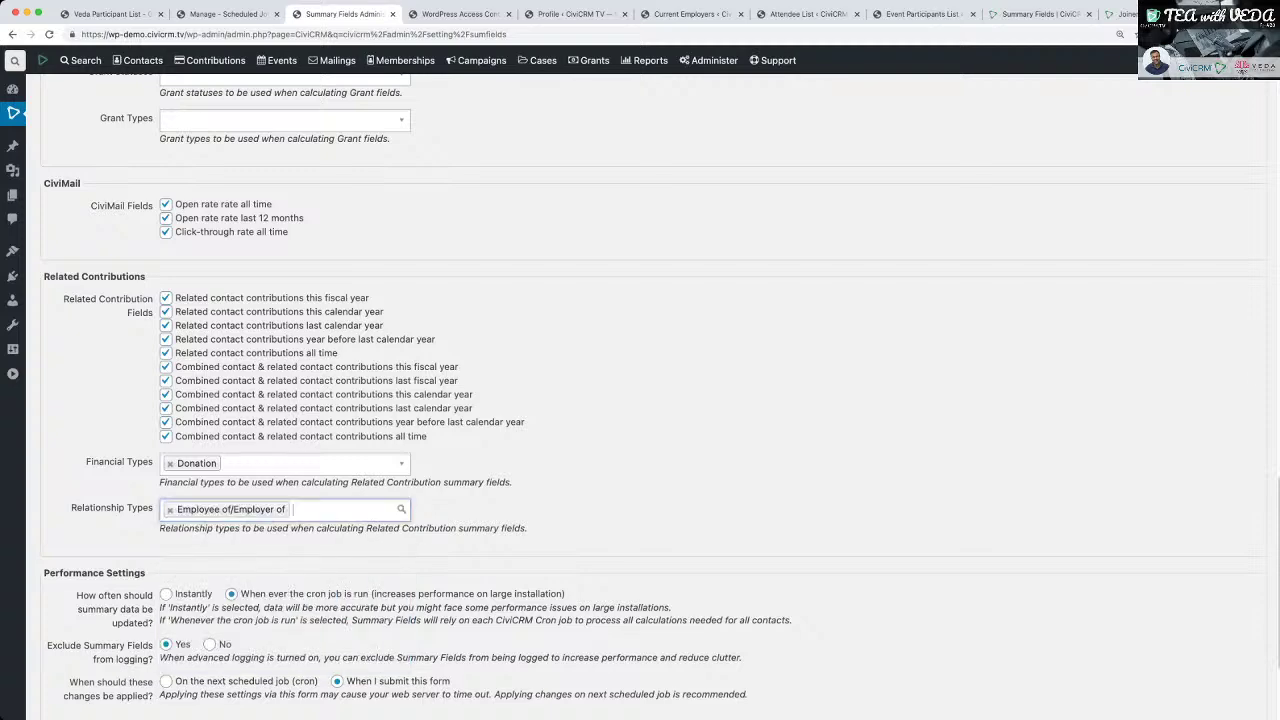
scroll(222, 605, "down", 3)
left_click(66, 566)
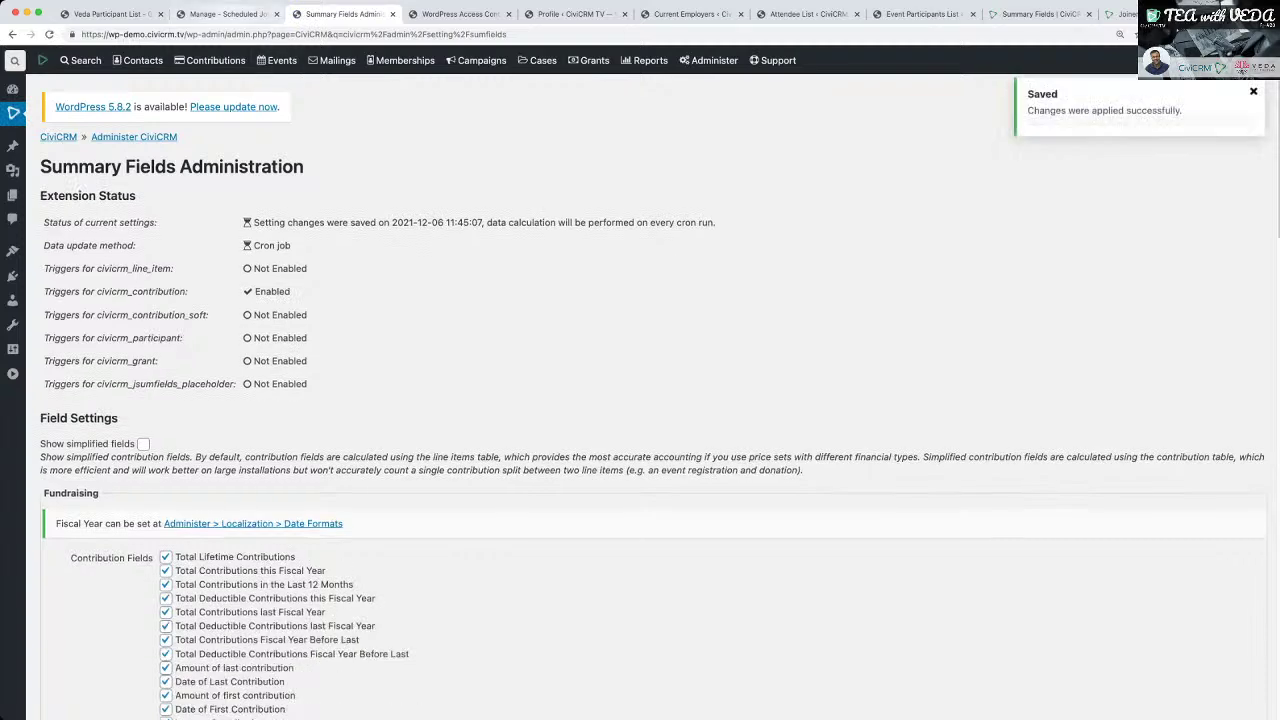
Enable the three CiviGrant fields: Total number of grants received, Total amount in grants received and Grant types received.
scroll(650, 400, "down", 20)
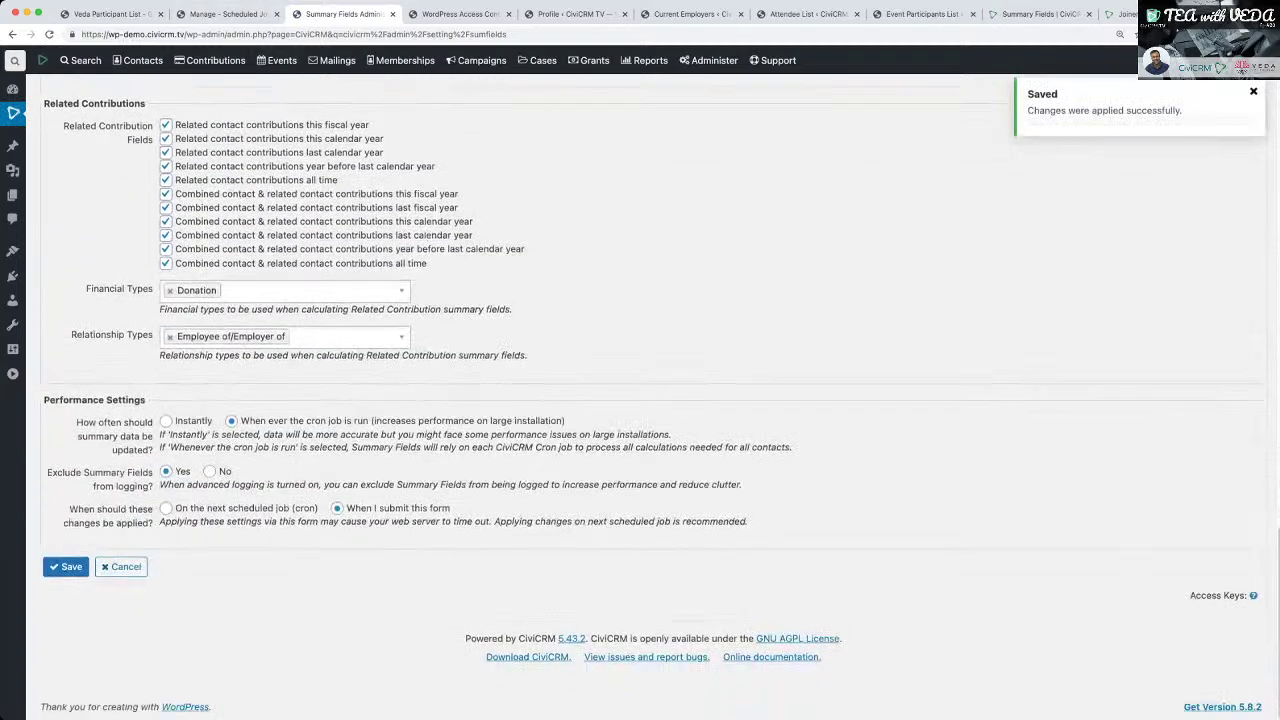
scroll(650, 400, "up", 20)
scroll(650, 400, "up", 5)
scroll(650, 400, "up", 3)
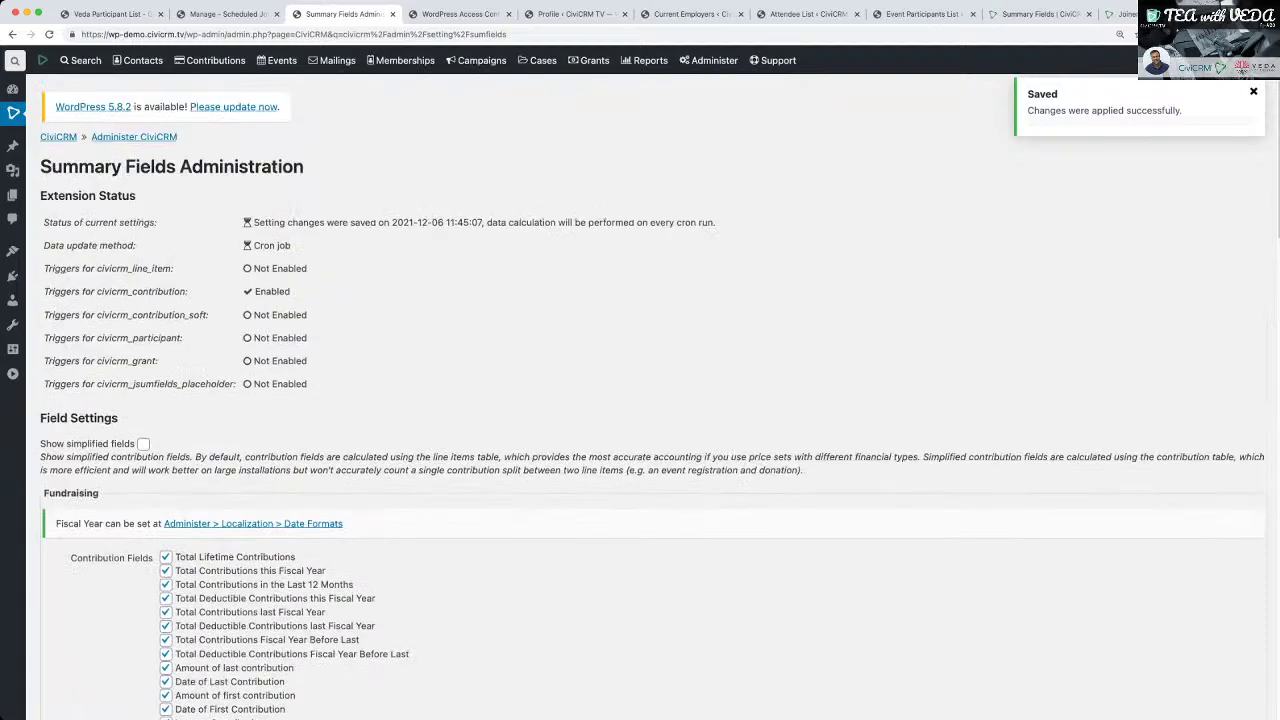
scroll(650, 400, "down", 5)
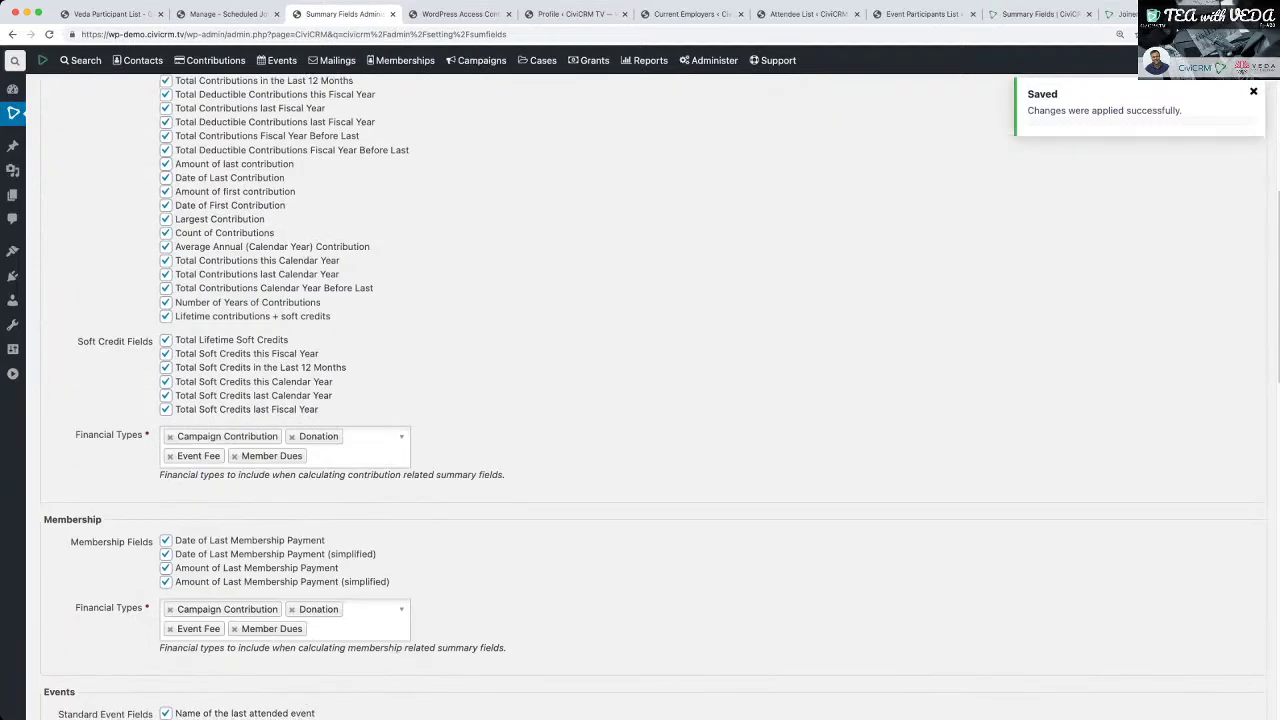
scroll(650, 400, "up", 1)
scroll(650, 400, "down", 4)
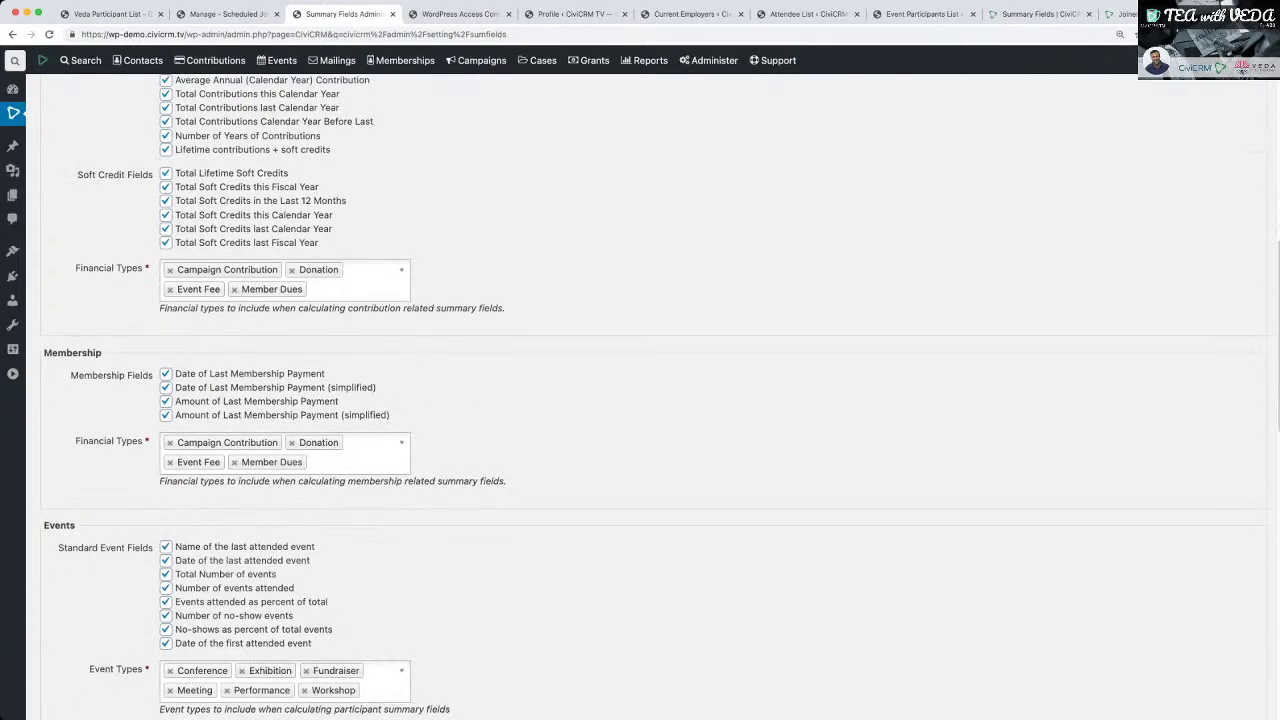
scroll(650, 400, "down", 5)
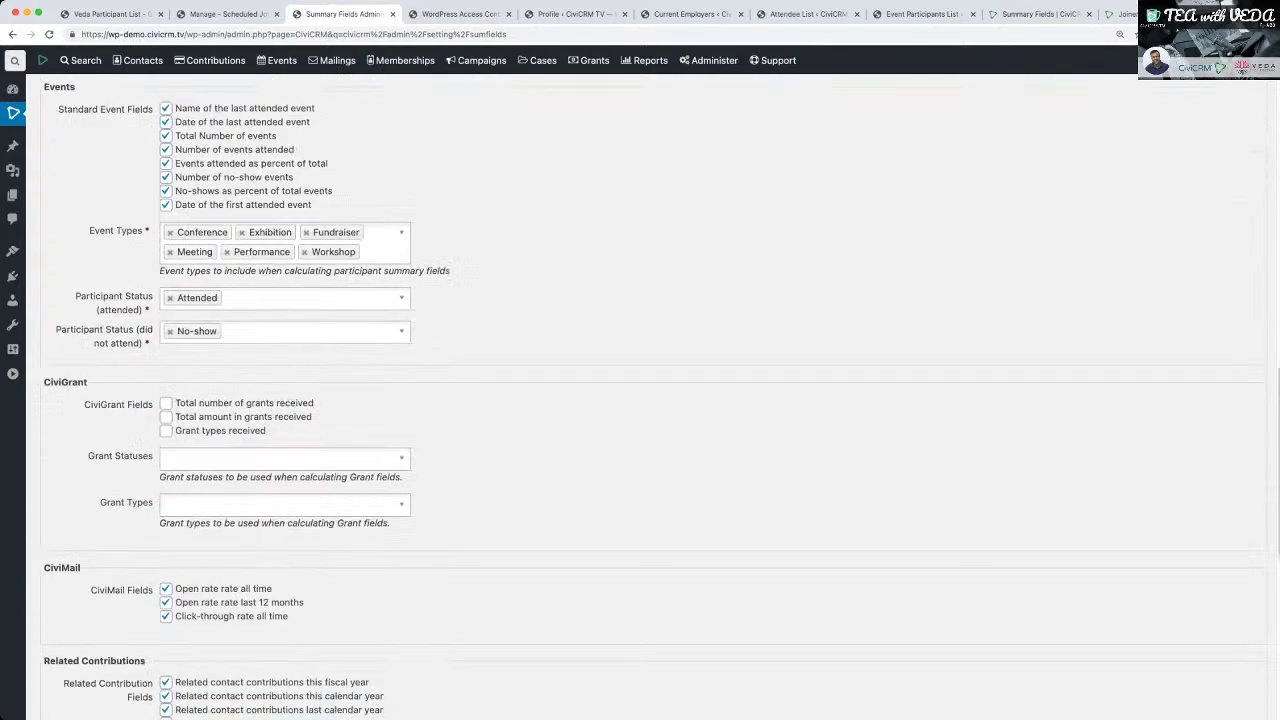
left_click(166, 403)
left_click(166, 417)
left_click(166, 431)
Set the grant status used for calculating the grant fields to Paid only.
left_click(285, 458)
left_click(187, 518)
left_click(170, 458)
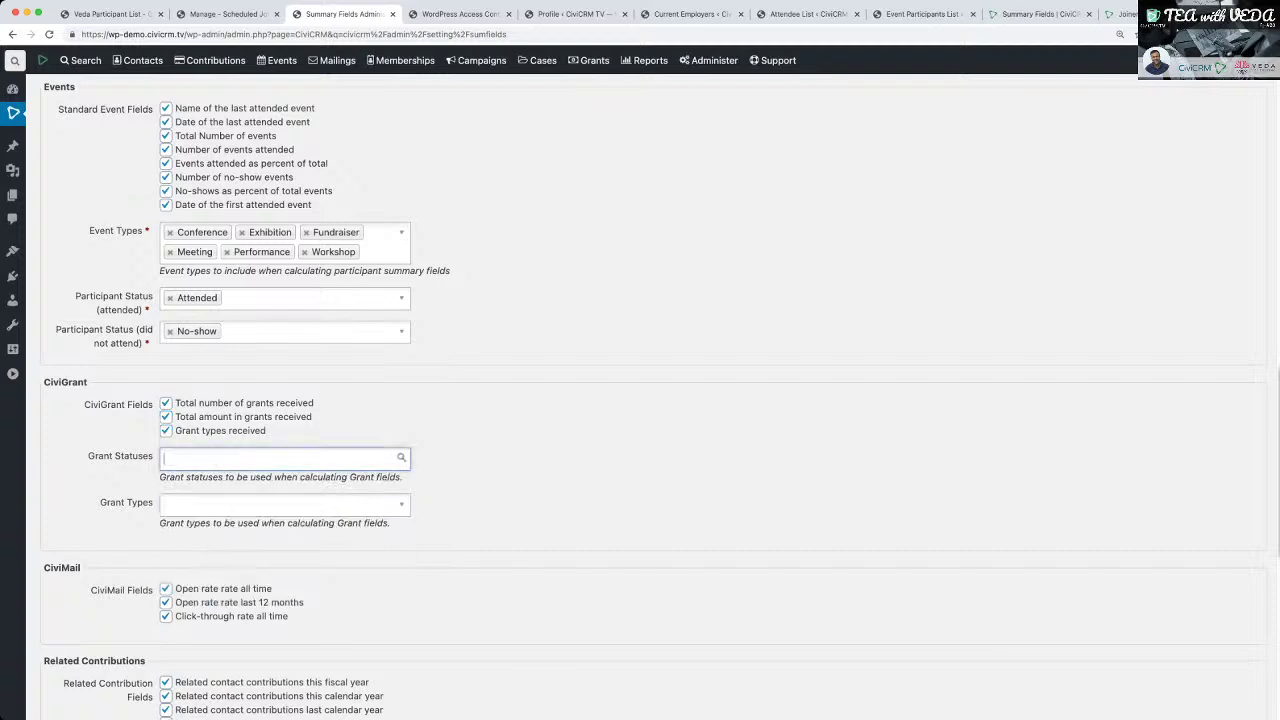
left_click(200, 458)
key("Down")
key("Down")
key("Down")
key("Return")
Add the grant types Emergency, Family Support, General Protection and Impunity, and save the Summary Fields settings.
left_click(285, 505)
key("Return")
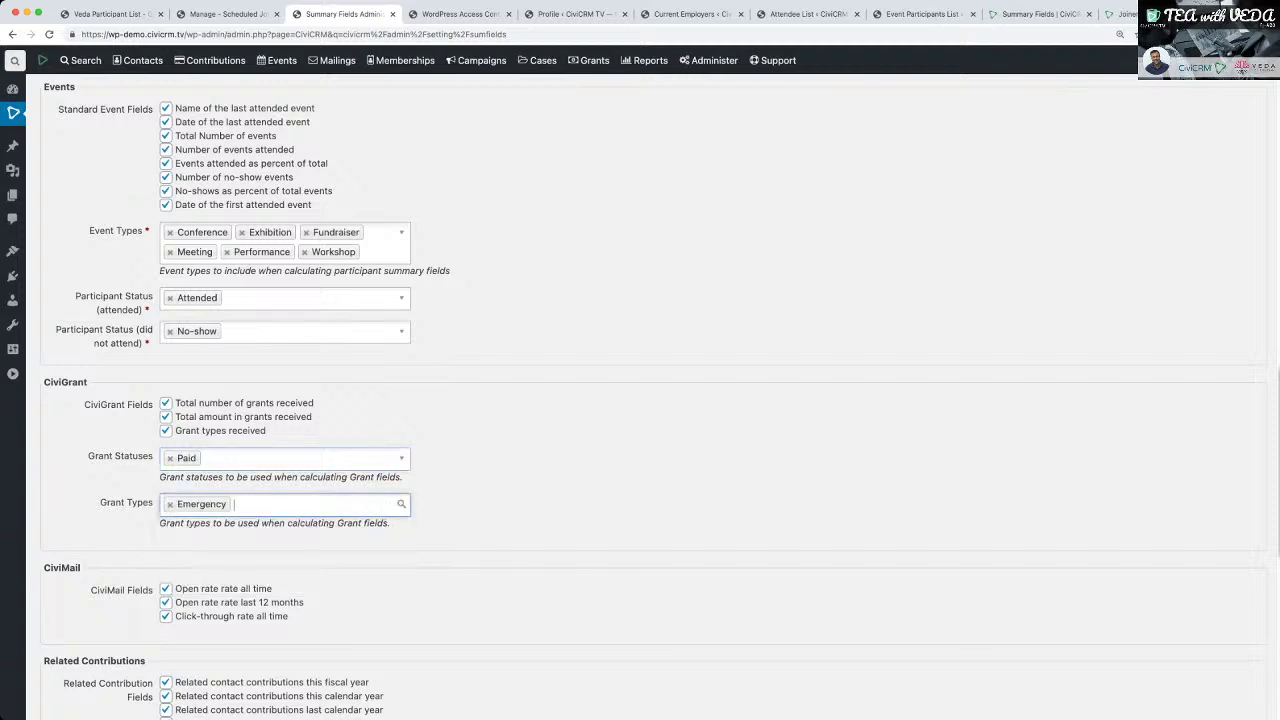
key("Down")
key("Return")
key("Down")
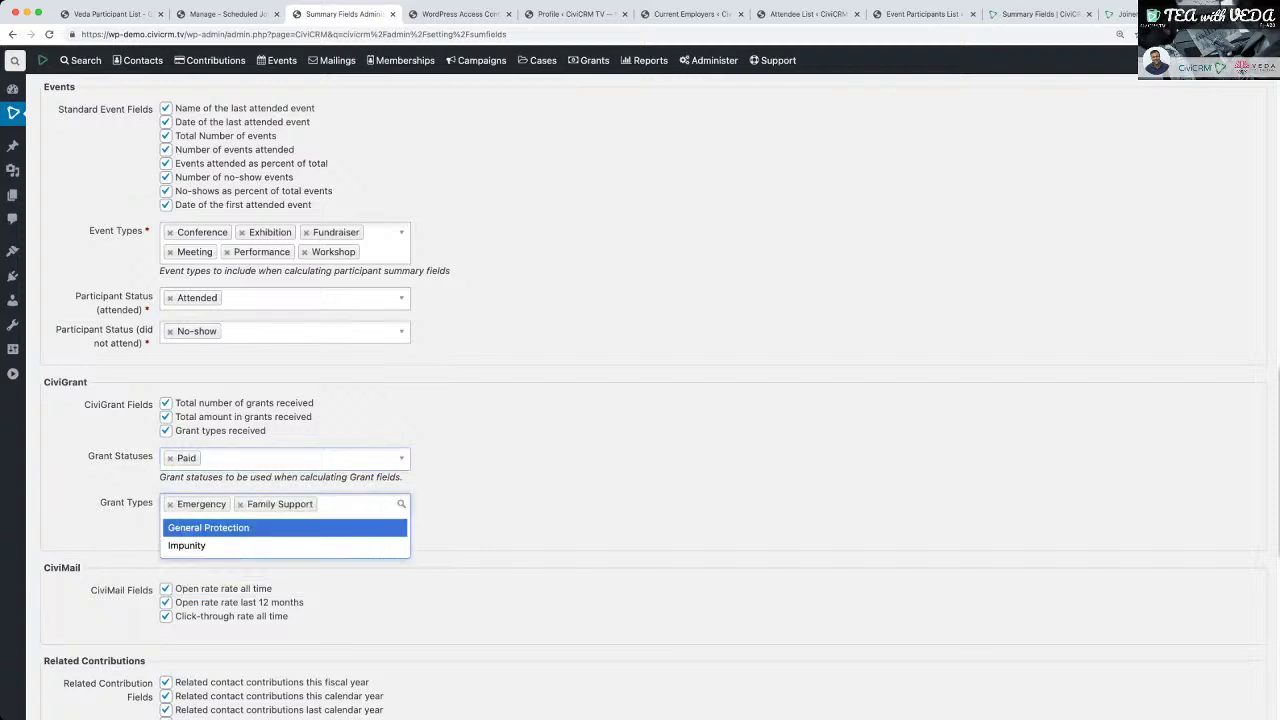
key("Return")
key("Down")
key("Return")
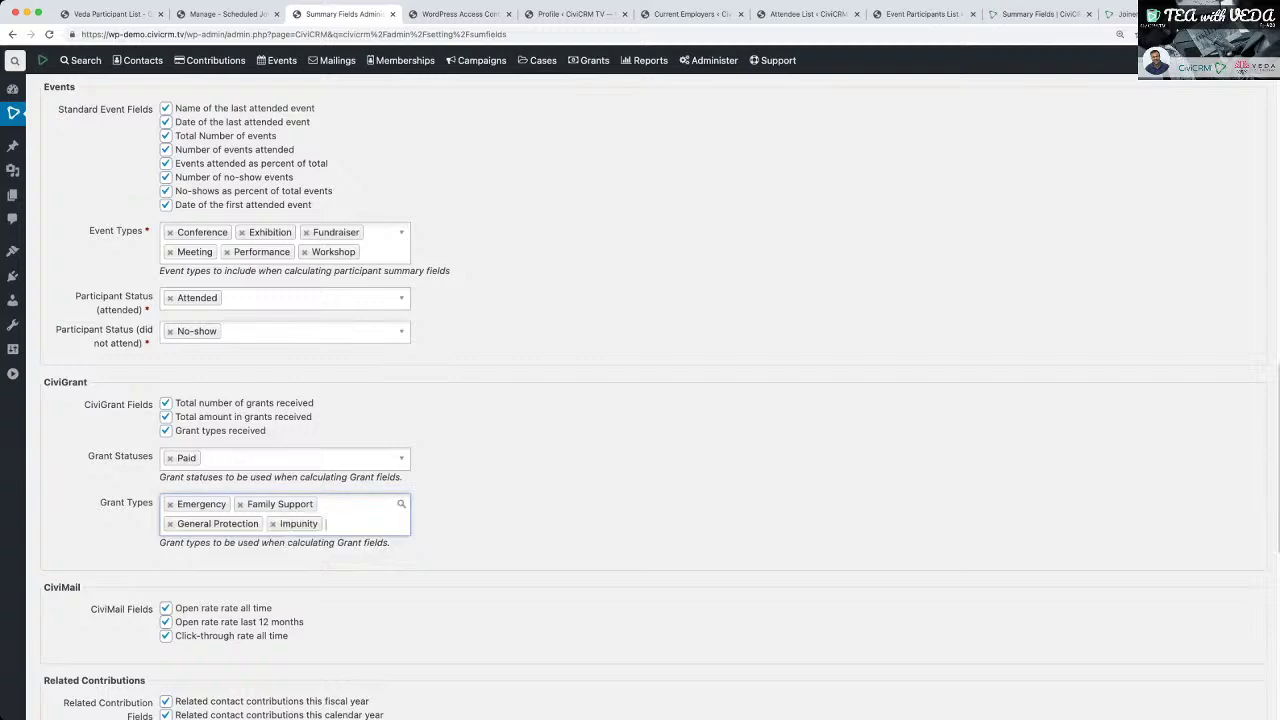
scroll(652, 392, "down", 10)
left_click(65, 566)
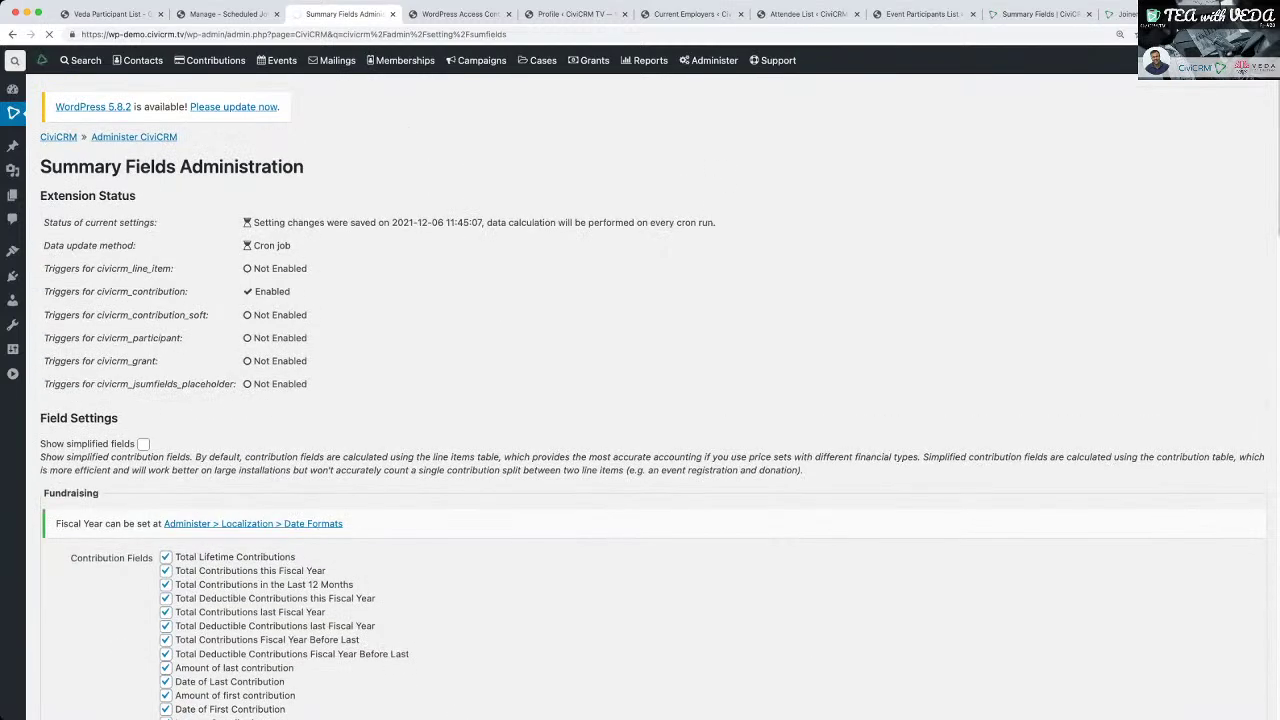
Review the saved Summary Fields settings, including the extension status and the selected contribution, membership and event fields.
scroll(652, 396, "down", 5)
scroll(652, 396, "up", 5)
scroll(652, 396, "down", 2)
scroll(652, 396, "down", 10)
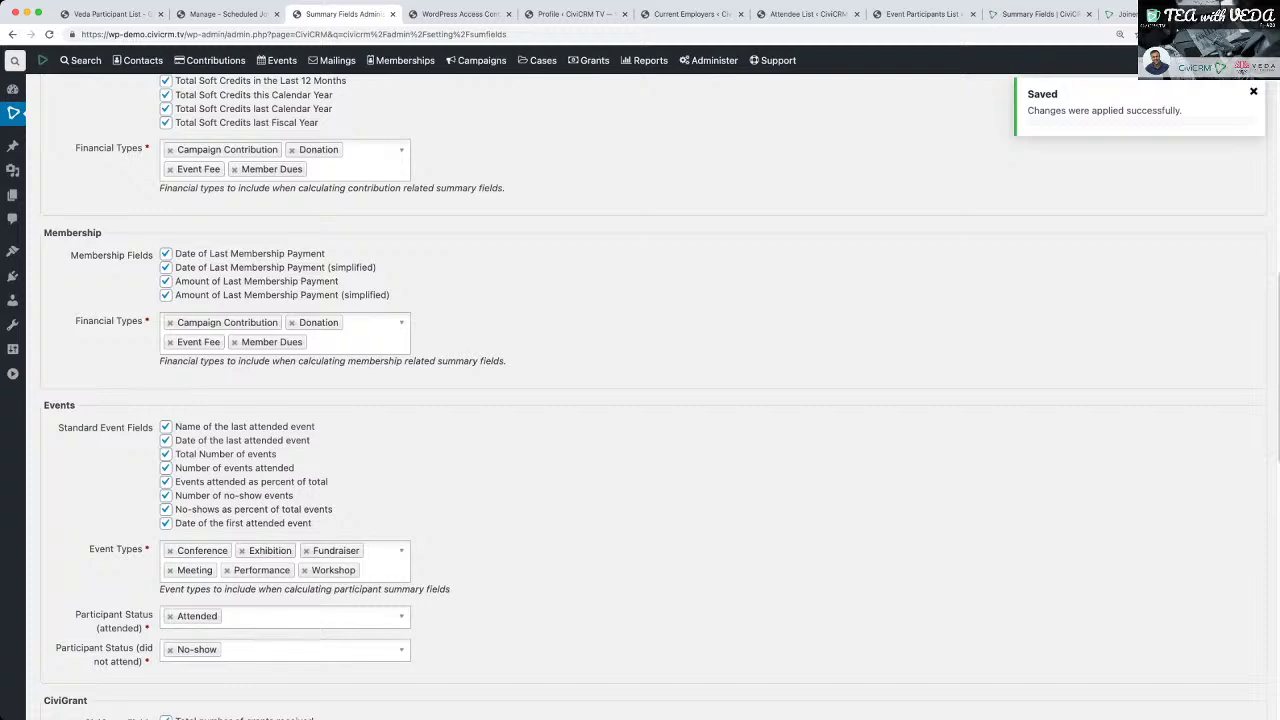
scroll(652, 396, "up", 5)
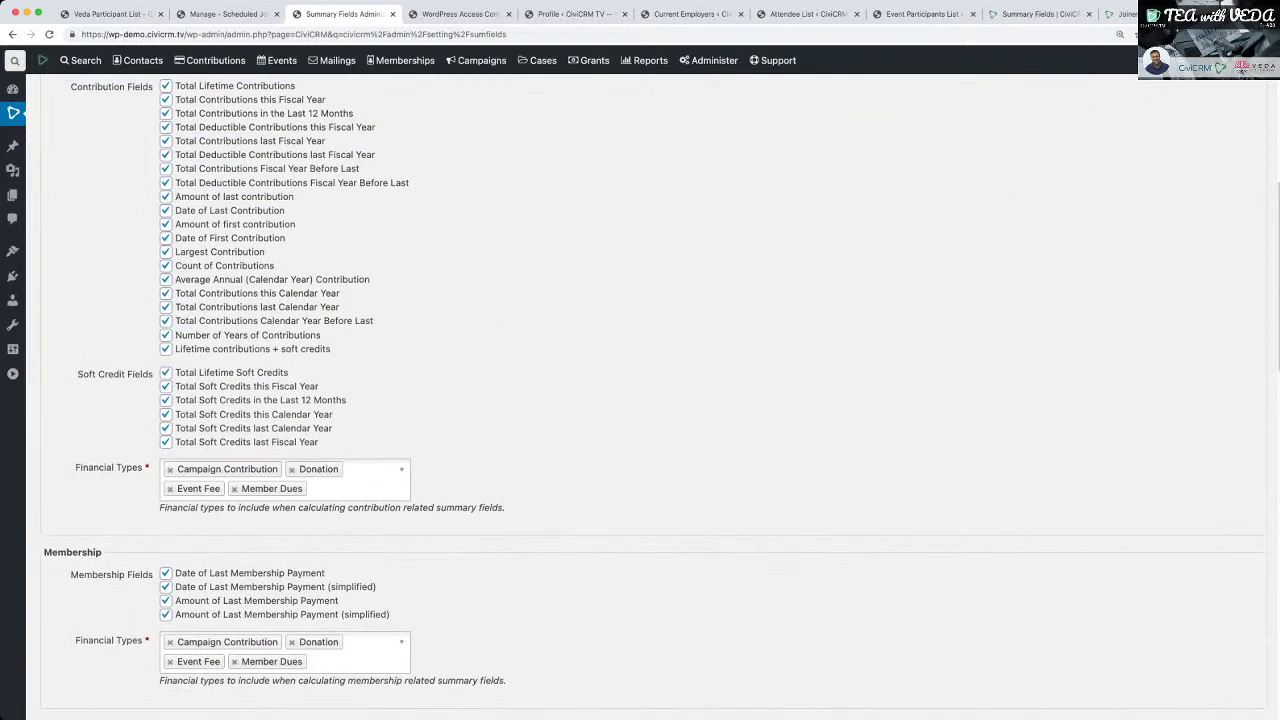
scroll(652, 396, "up", 2)
scroll(652, 396, "up", 6)
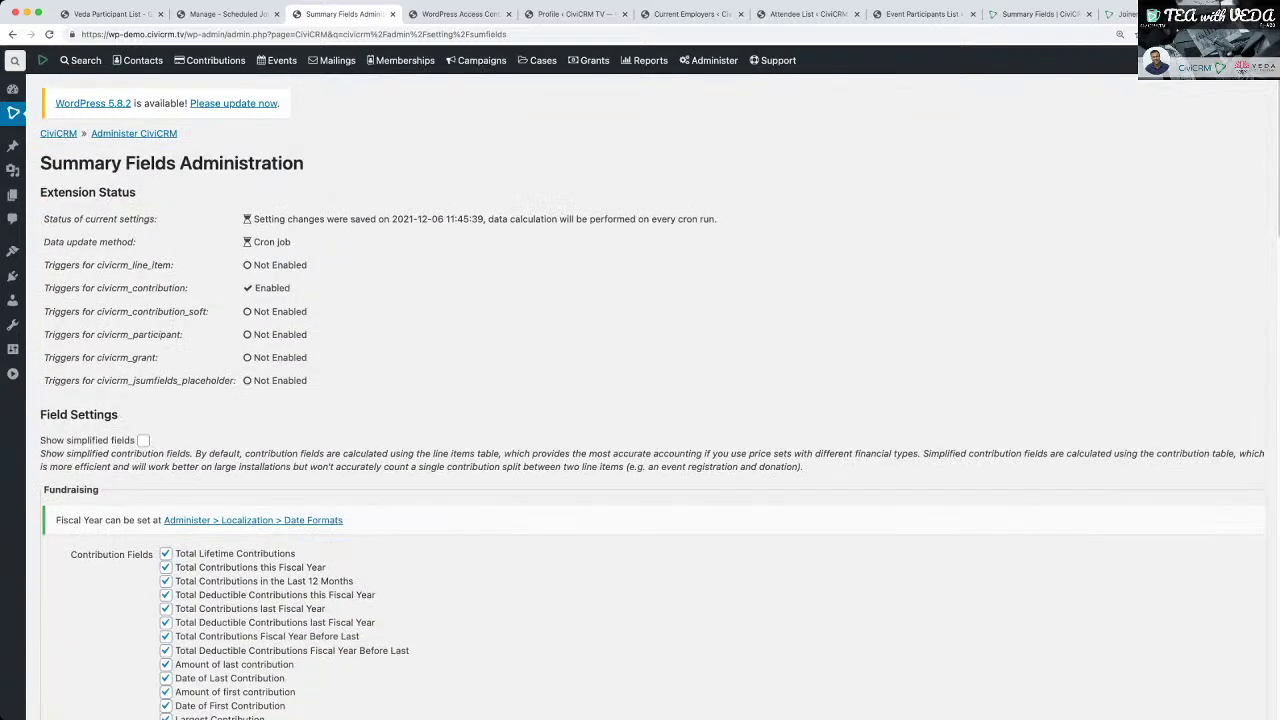
left_click(709, 60)
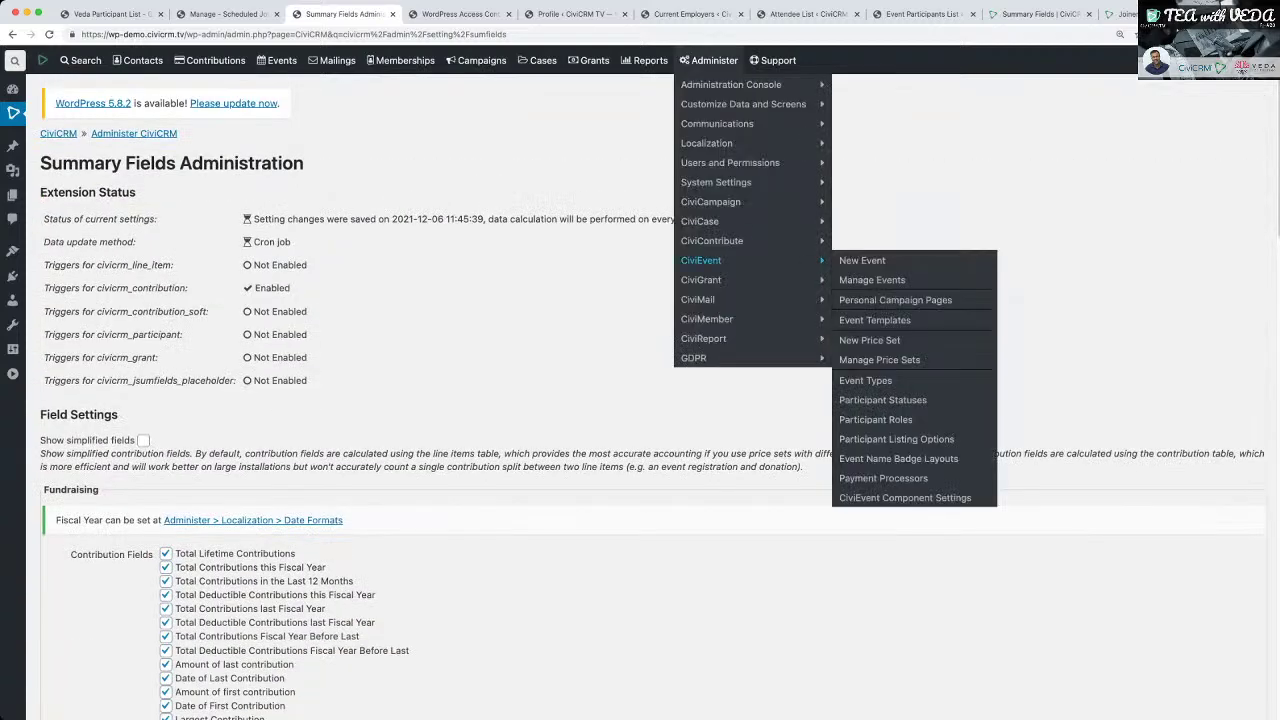
mouse_move(707, 318)
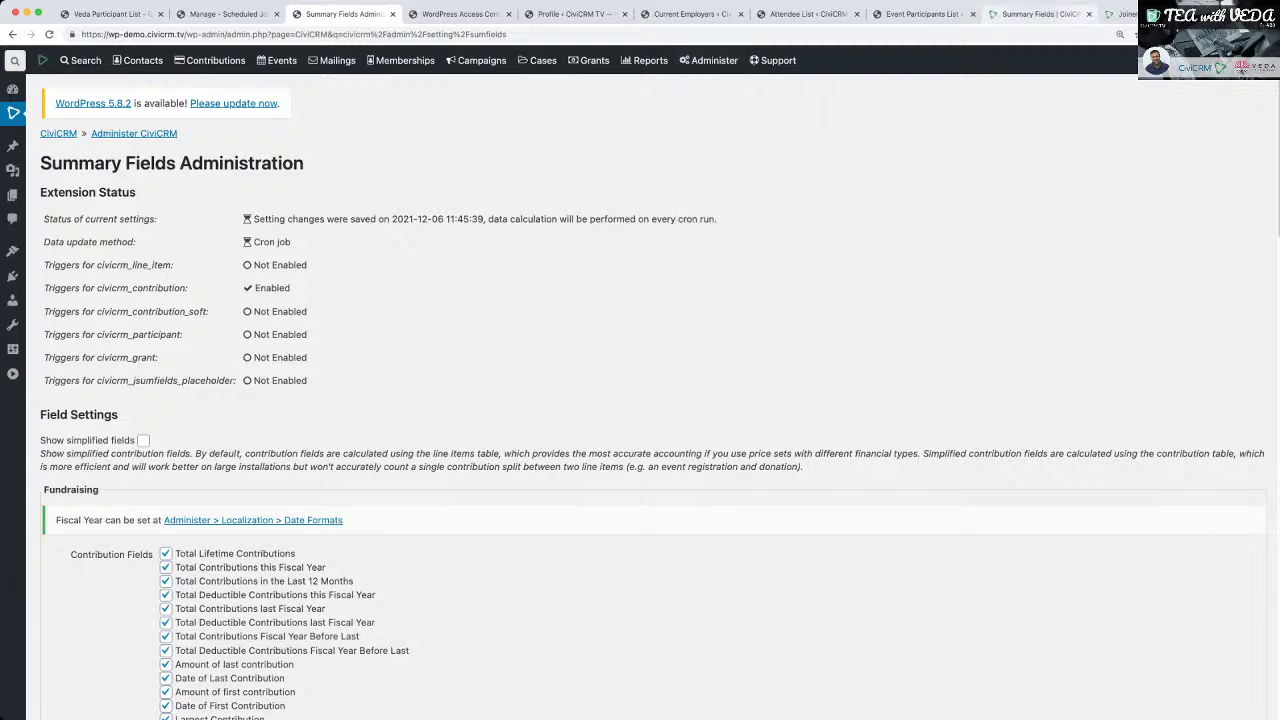
Review the list of additional fields on the Joinery's More Summary Fields extension page.
left_click(1124, 14)
scroll(640, 420, "down", 3)
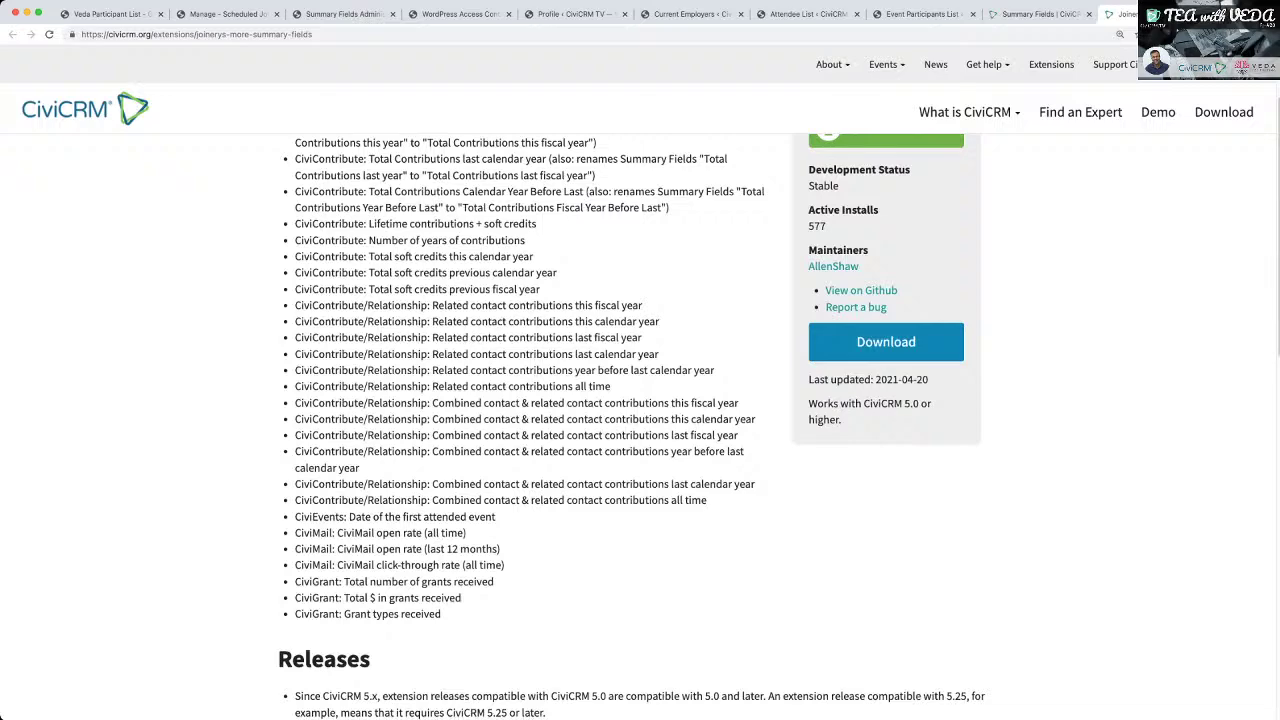
scroll(640, 420, "up", 2)
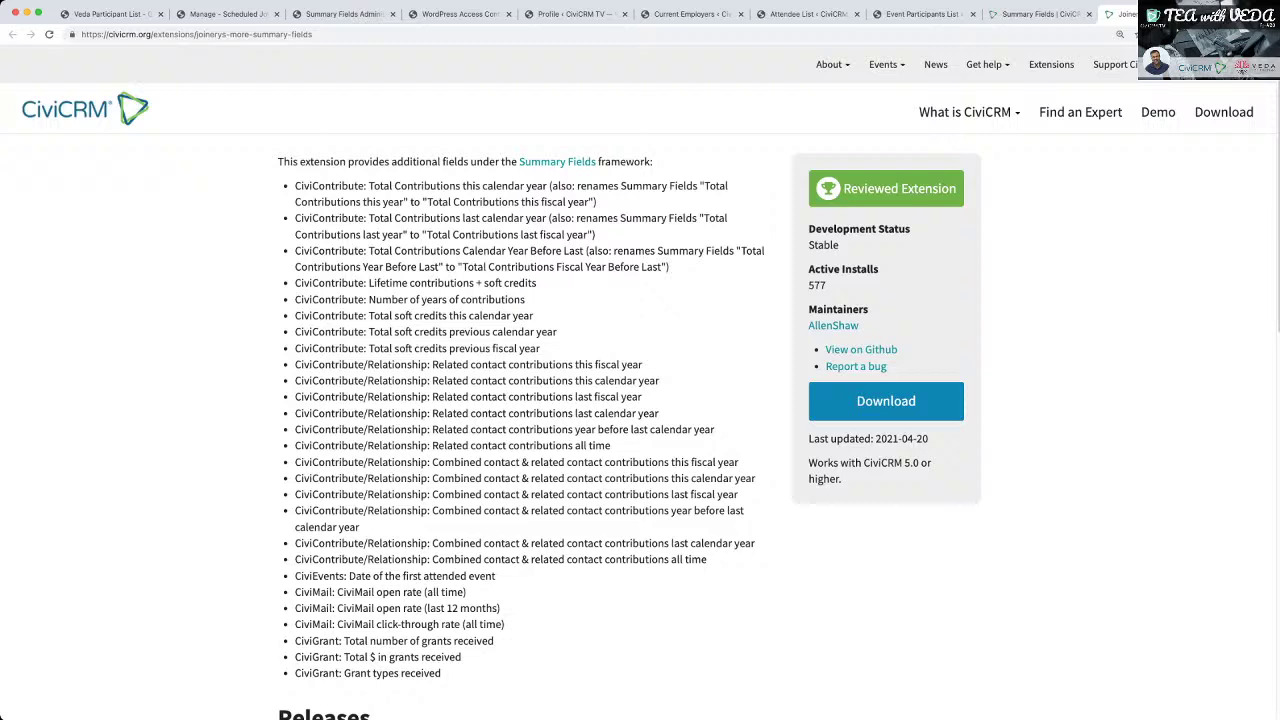
scroll(630, 430, "down", 5)
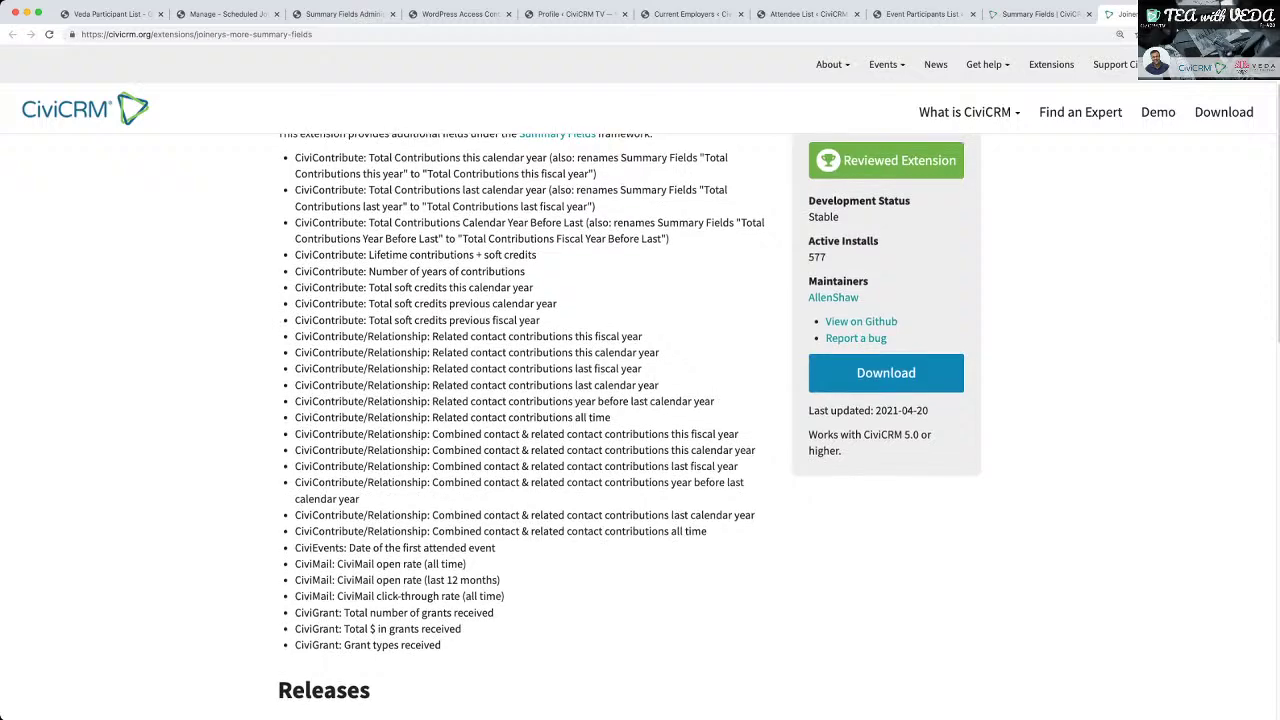
scroll(630, 430, "up", 4)
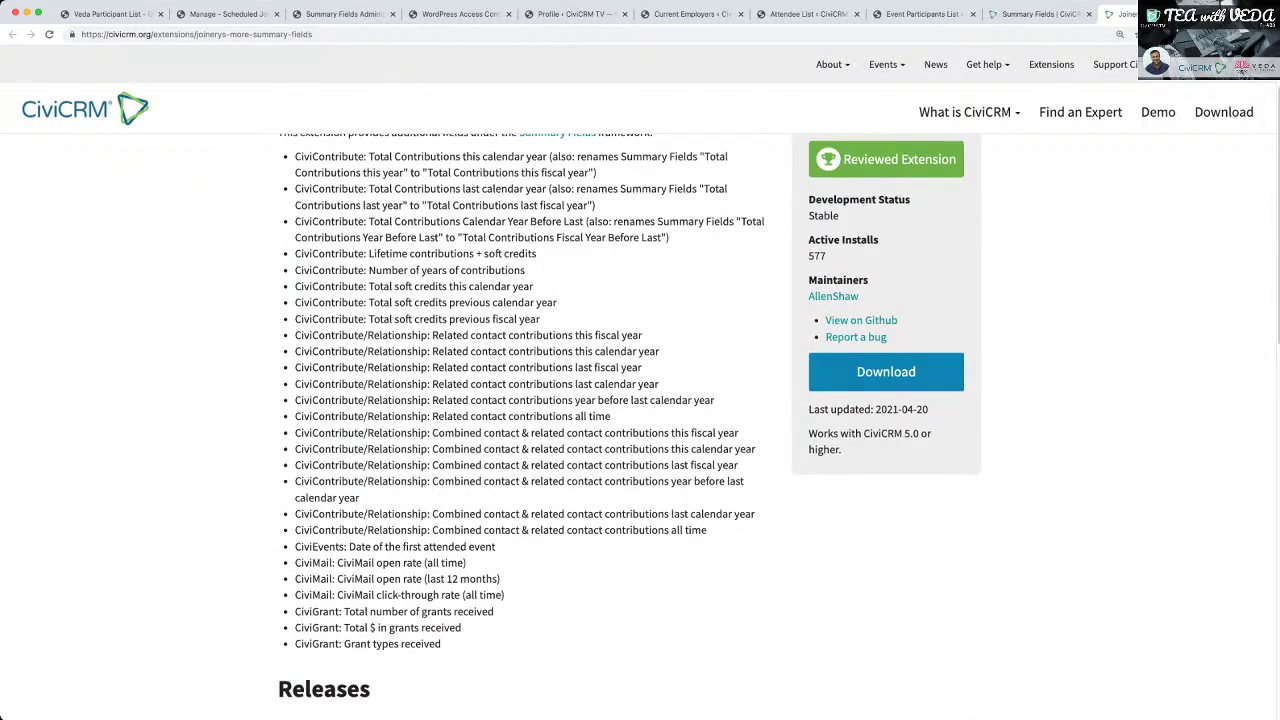
Review the description and available fields on the Summary Fields extension page.
left_click(1038, 14)
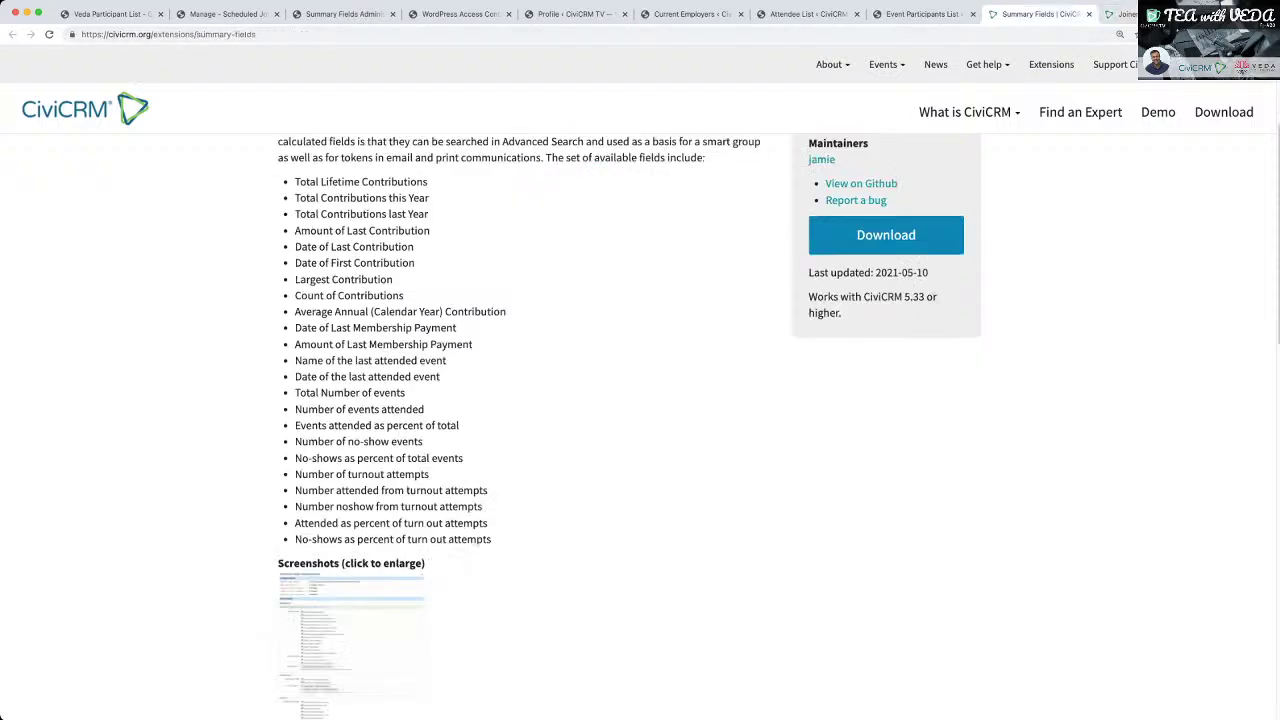
scroll(630, 425, "up", 2)
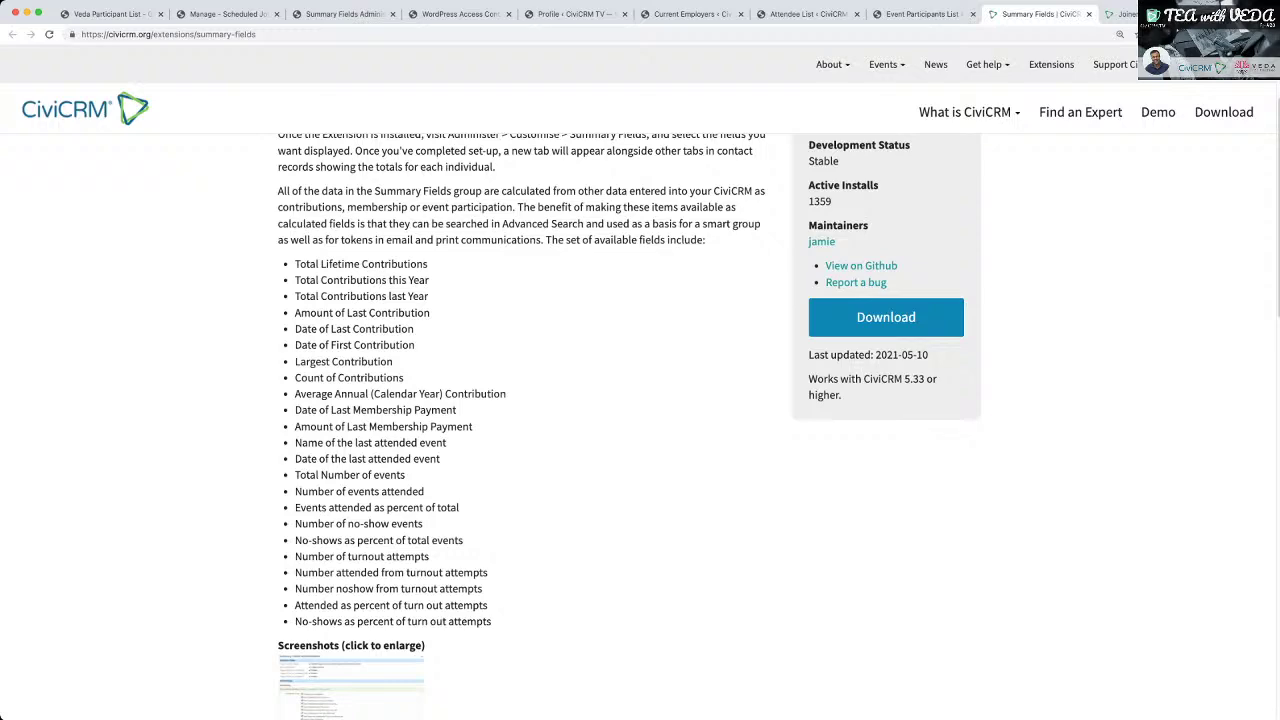
scroll(630, 425, "up", 3)
scroll(630, 425, "down", 6)
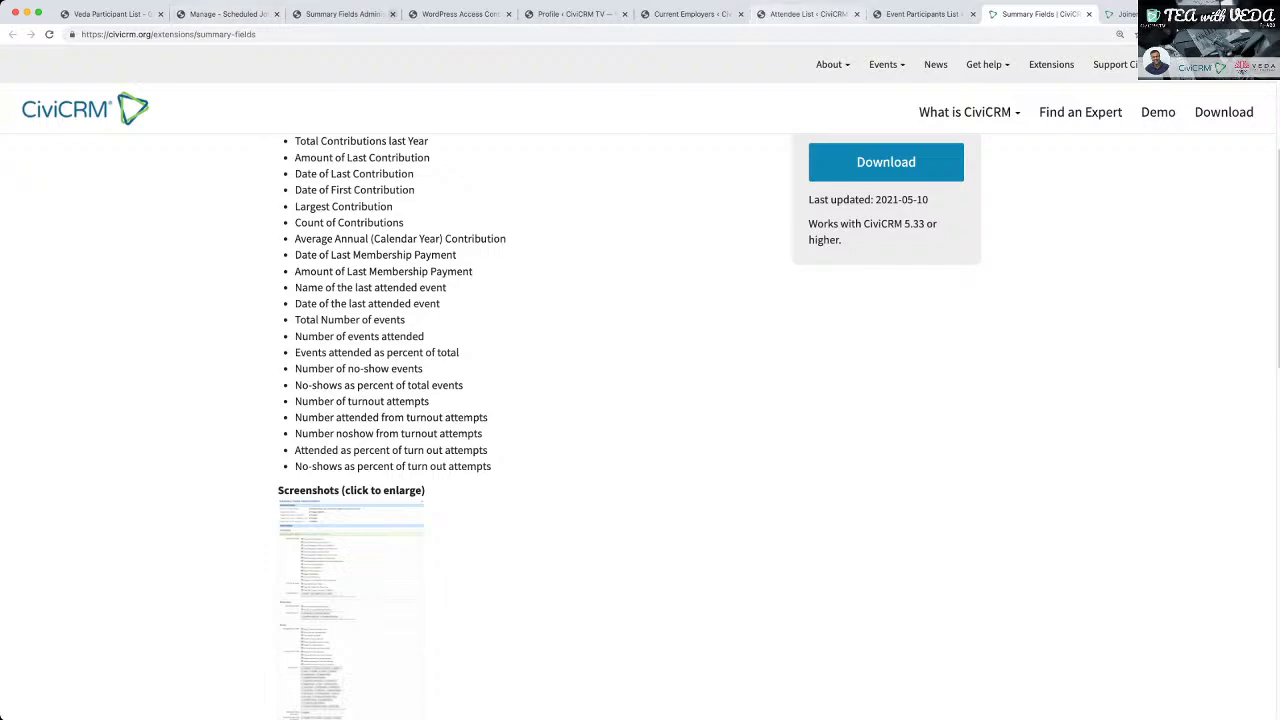
Execute the Call SumFields.Gendata API scheduled job and reload the Veda Participant List report.
left_click(225, 14)
left_click(76, 285)
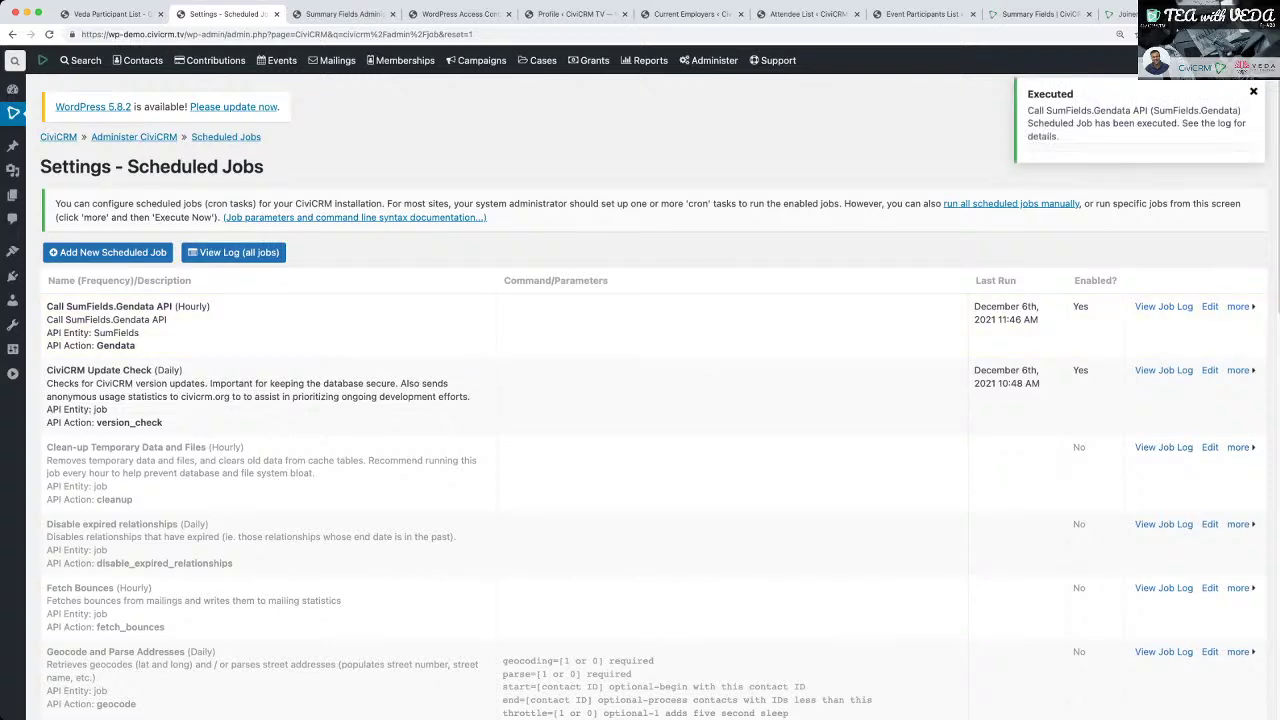
left_click(110, 14)
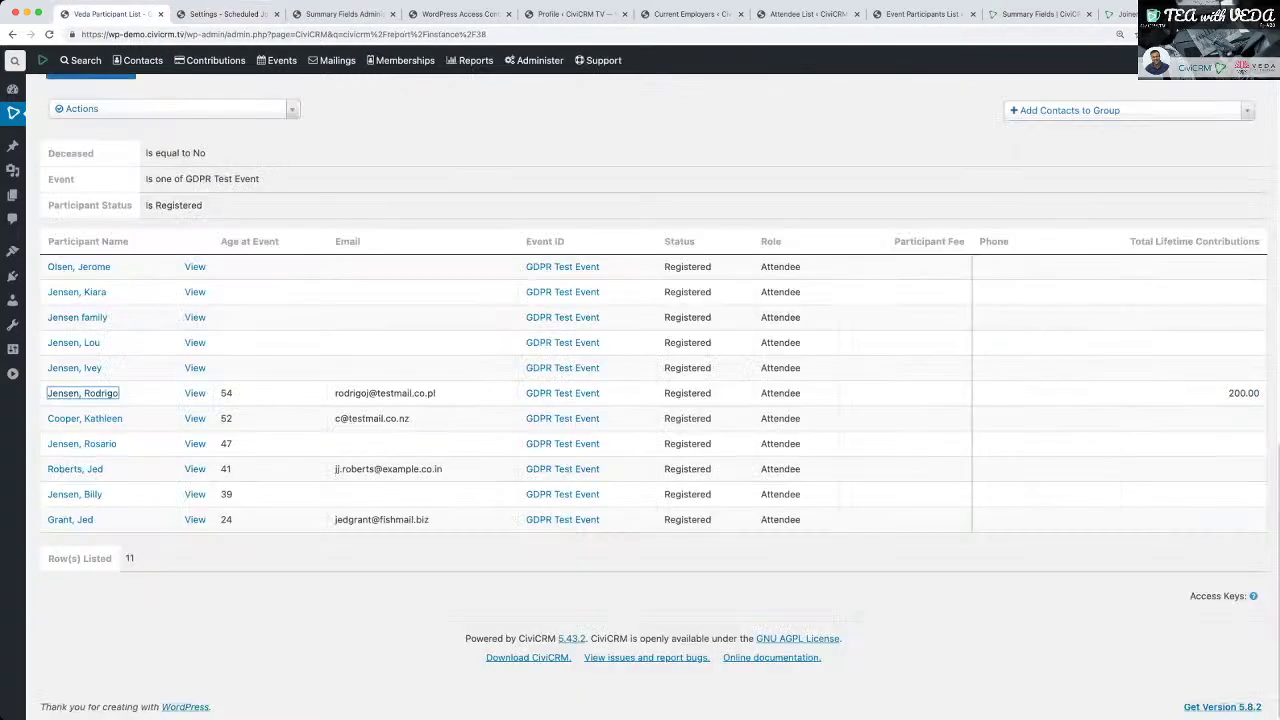
key("super+r")
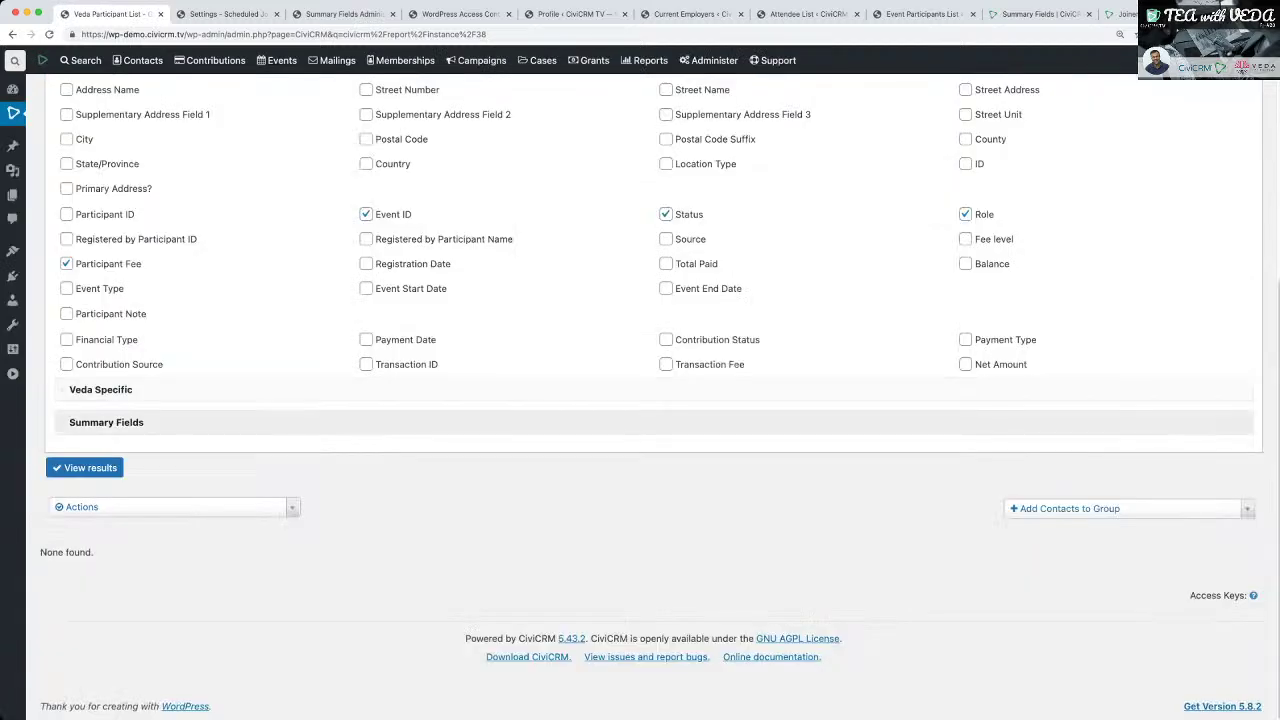
Add report columns for Total Lifetime Contributions, Number of no-show events, Open rate rate last 12 months, and dates of the last and first attended events.
left_click(106, 422)
scroll(106, 422, "down", 2)
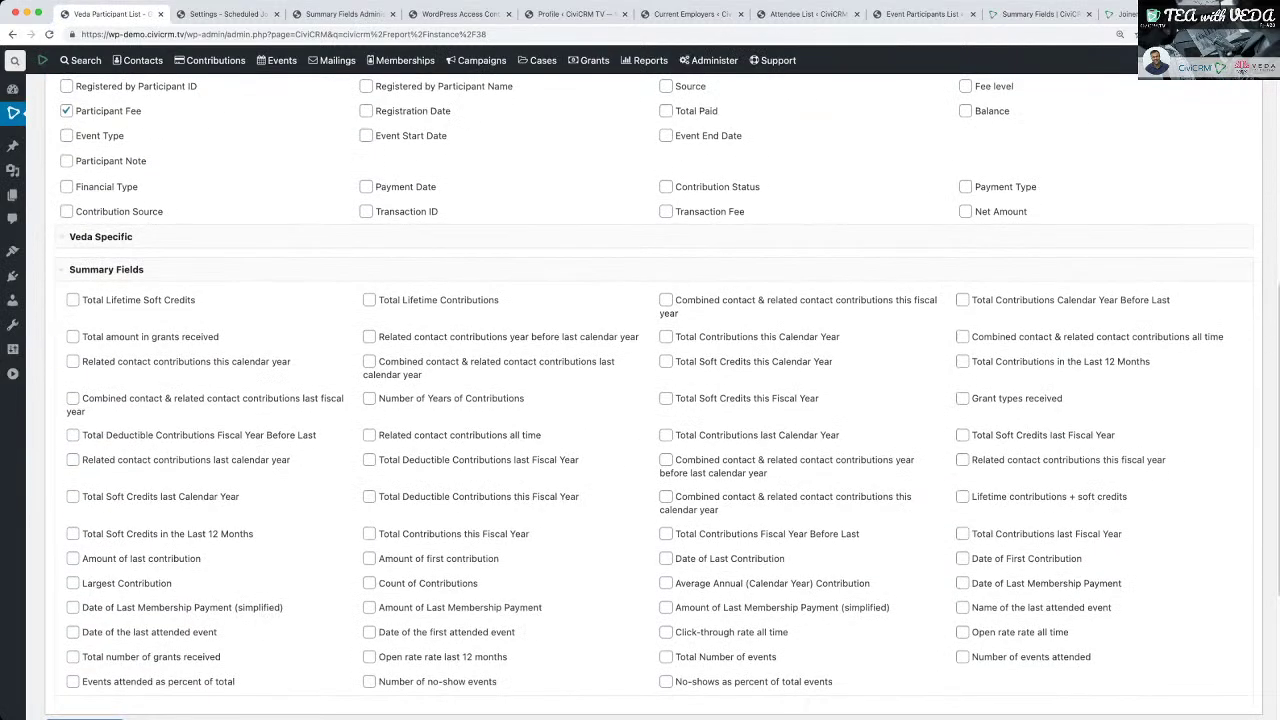
left_click(369, 300)
scroll(654, 400, "down", 2)
left_click(665, 582)
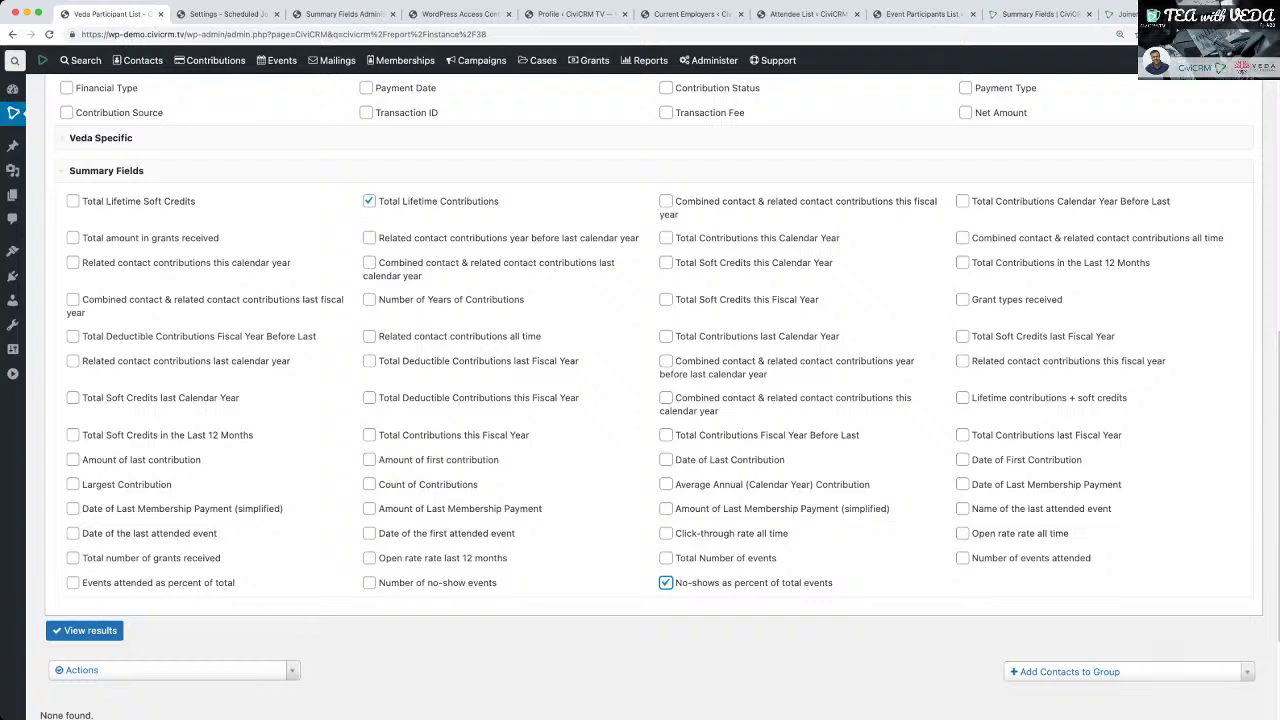
left_click(369, 582)
left_click(369, 557)
left_click(72, 533)
left_click(369, 533)
Add the Count of Contributions column and view the report results with the selected summary fields.
scroll(640, 400, "up", 1)
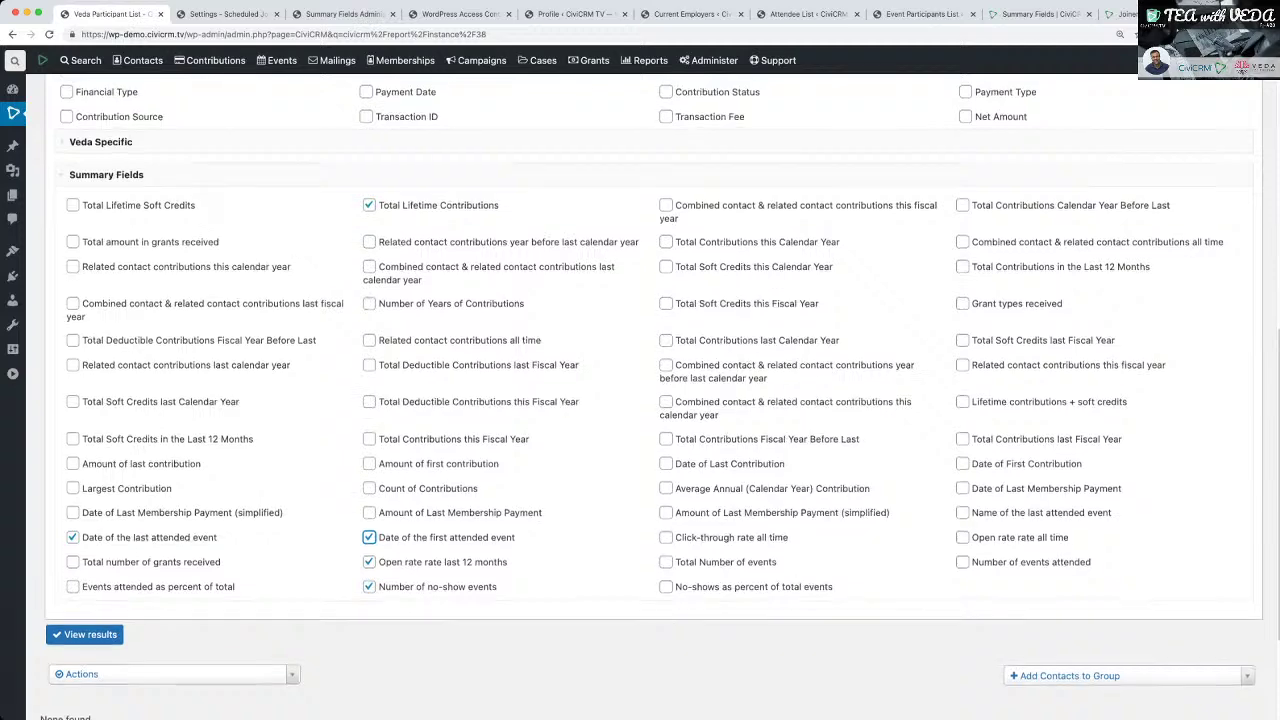
scroll(652, 396, "up", 1)
left_click(369, 502)
left_click(85, 648)
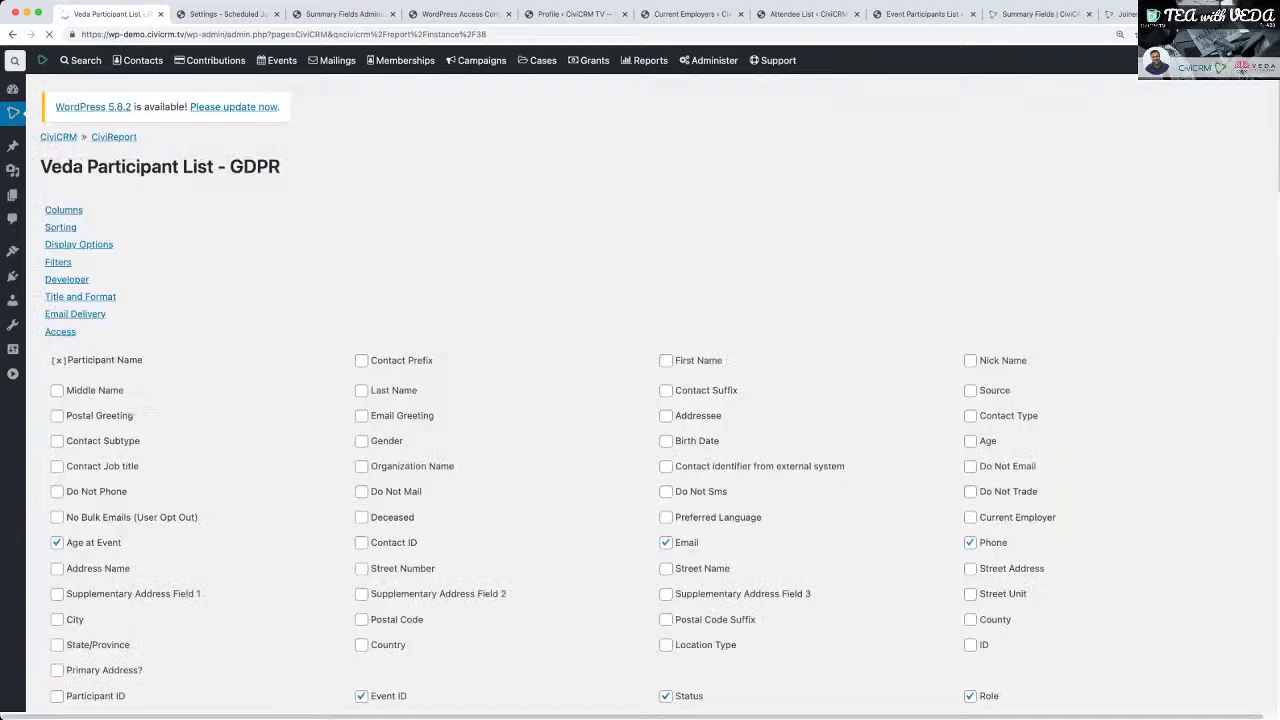
scroll(654, 396, "down", 1)
scroll(654, 396, "down", 5)
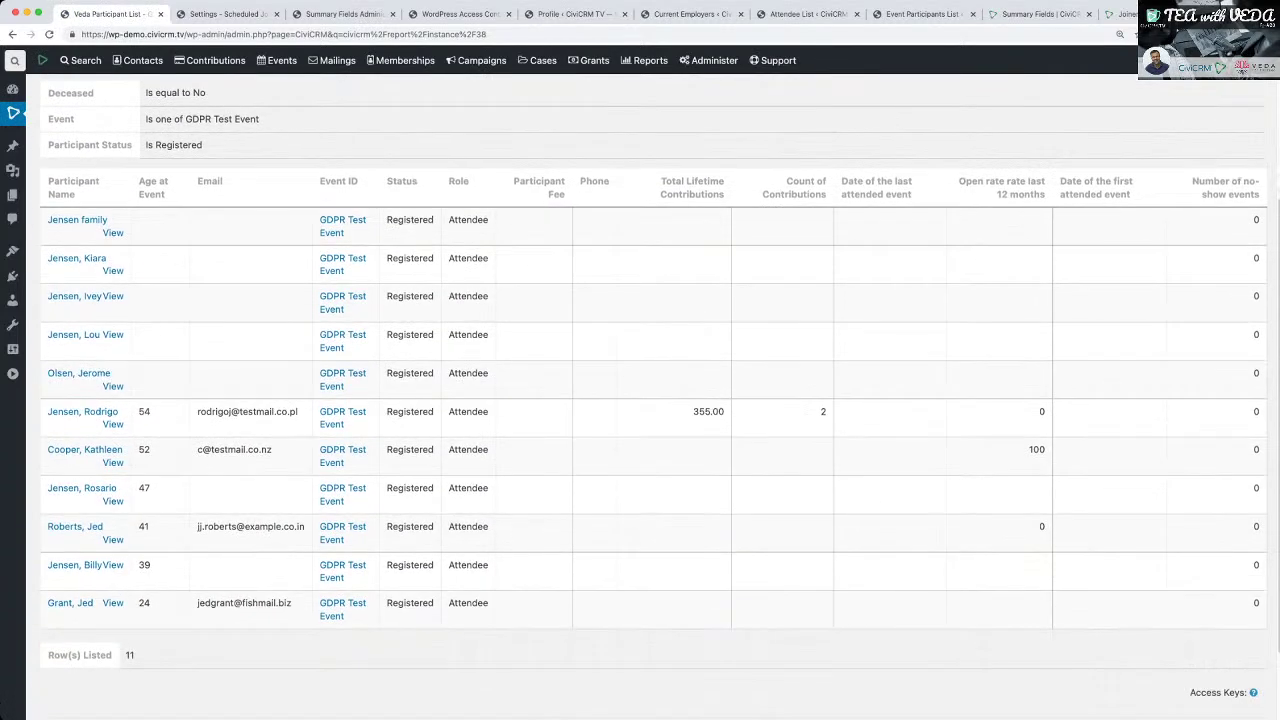
Review the participant report results with the summary field columns and check the report's column selection.
scroll(654, 396, "down", 1)
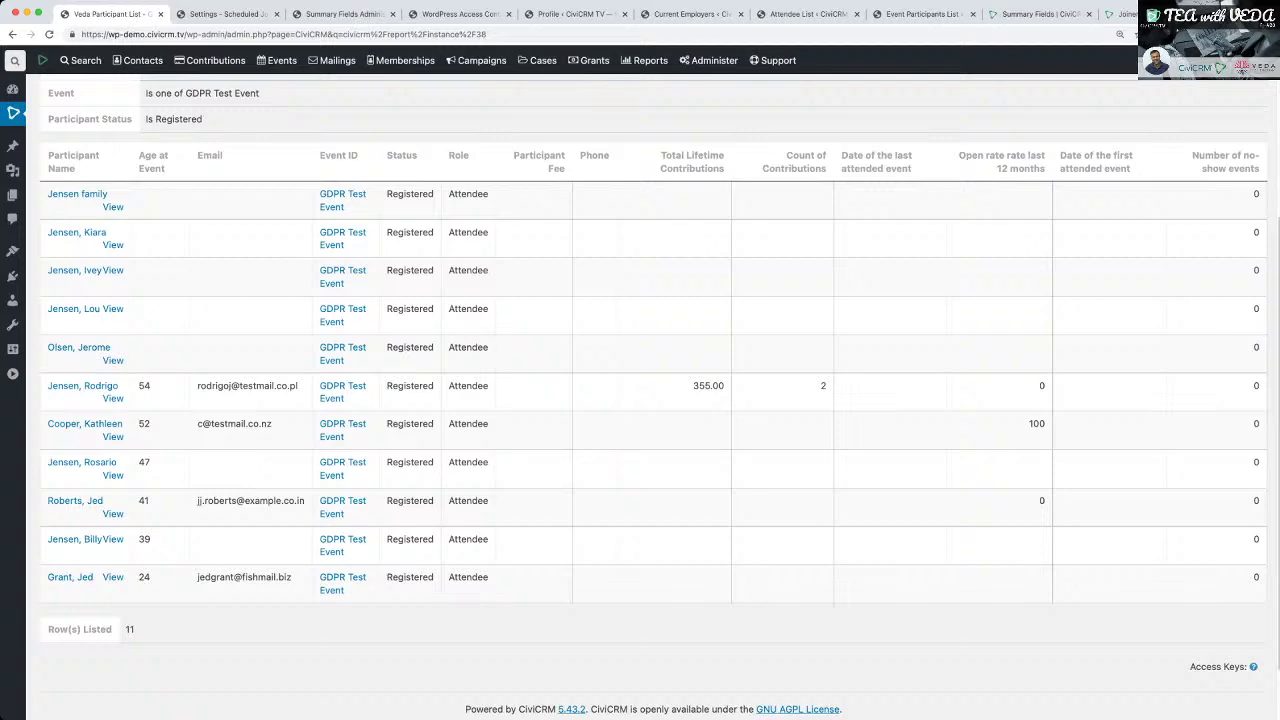
scroll(640, 400, "up", 5)
left_click(71, 208)
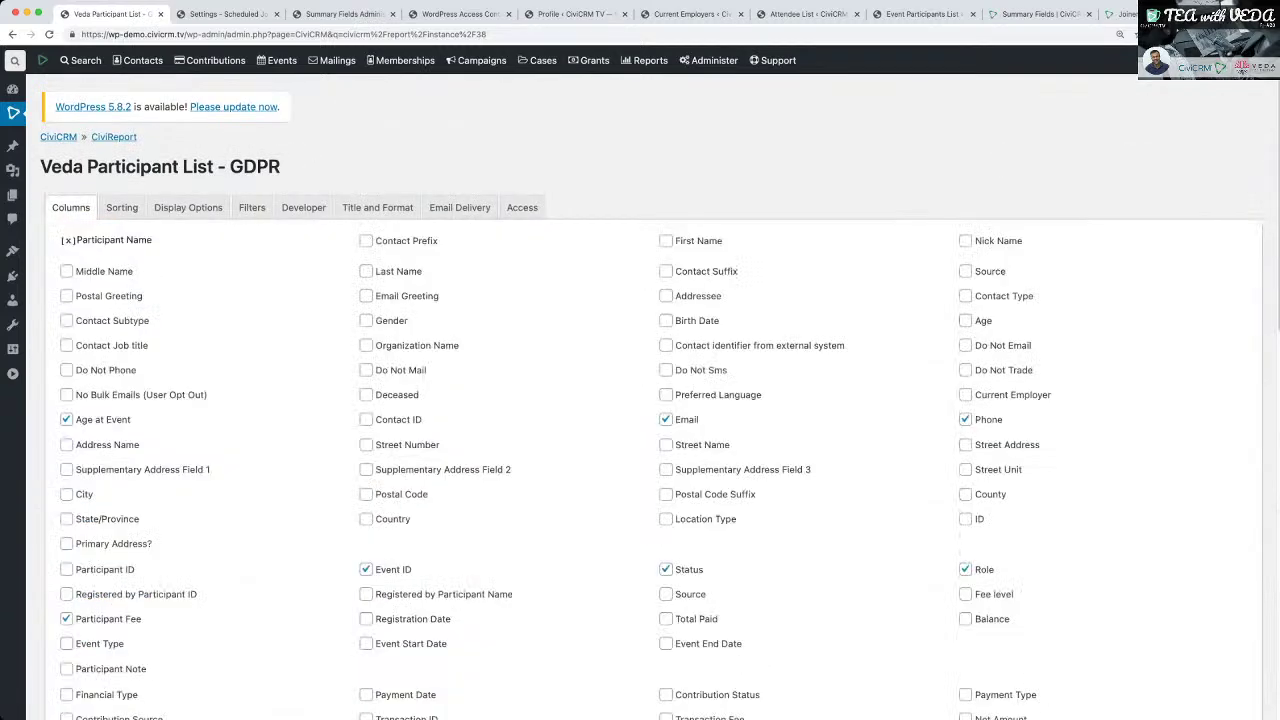
scroll(640, 400, "down", 1)
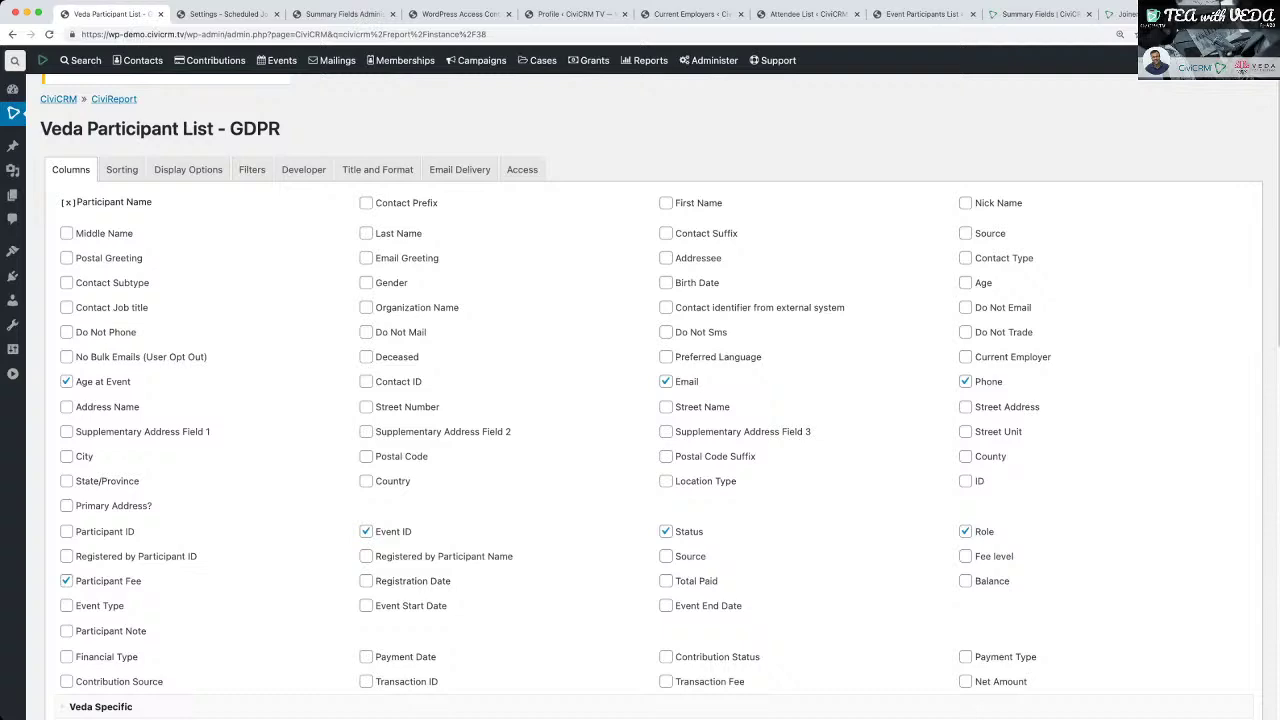
left_click(71, 170)
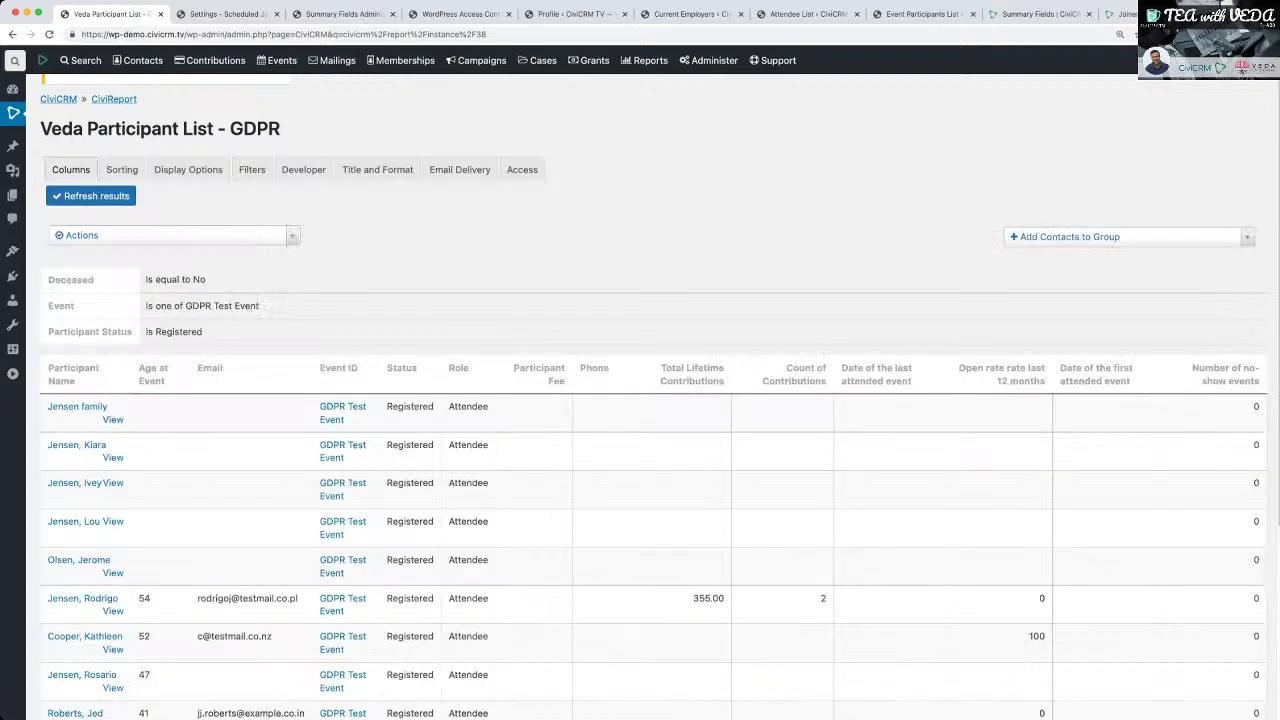
scroll(640, 400, "down", 5)
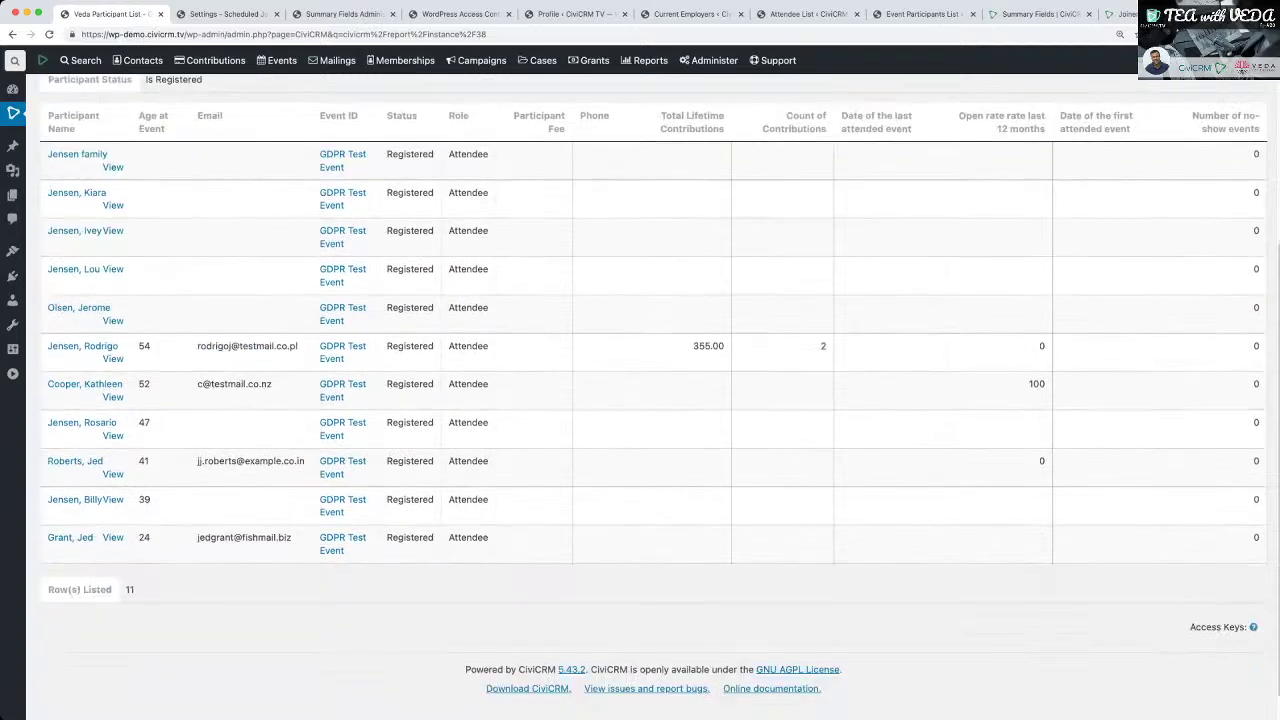
scroll(640, 400, "up", 2)
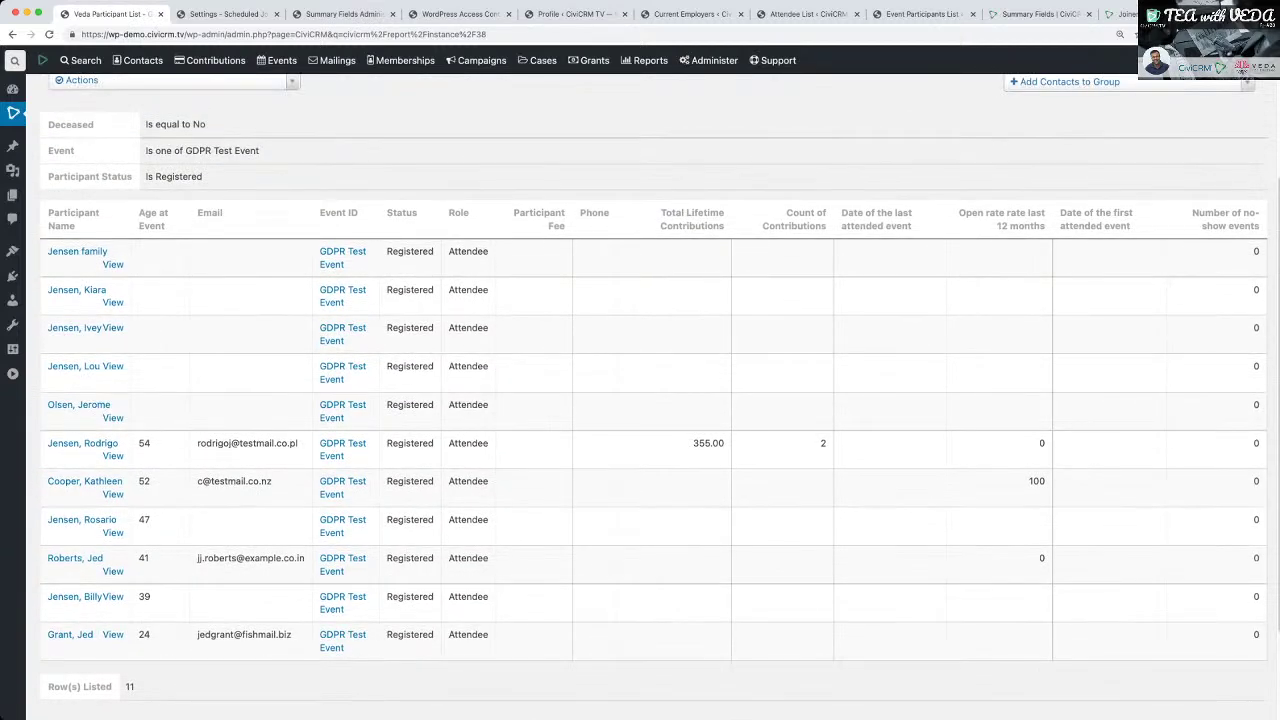
scroll(640, 400, "up", 4)
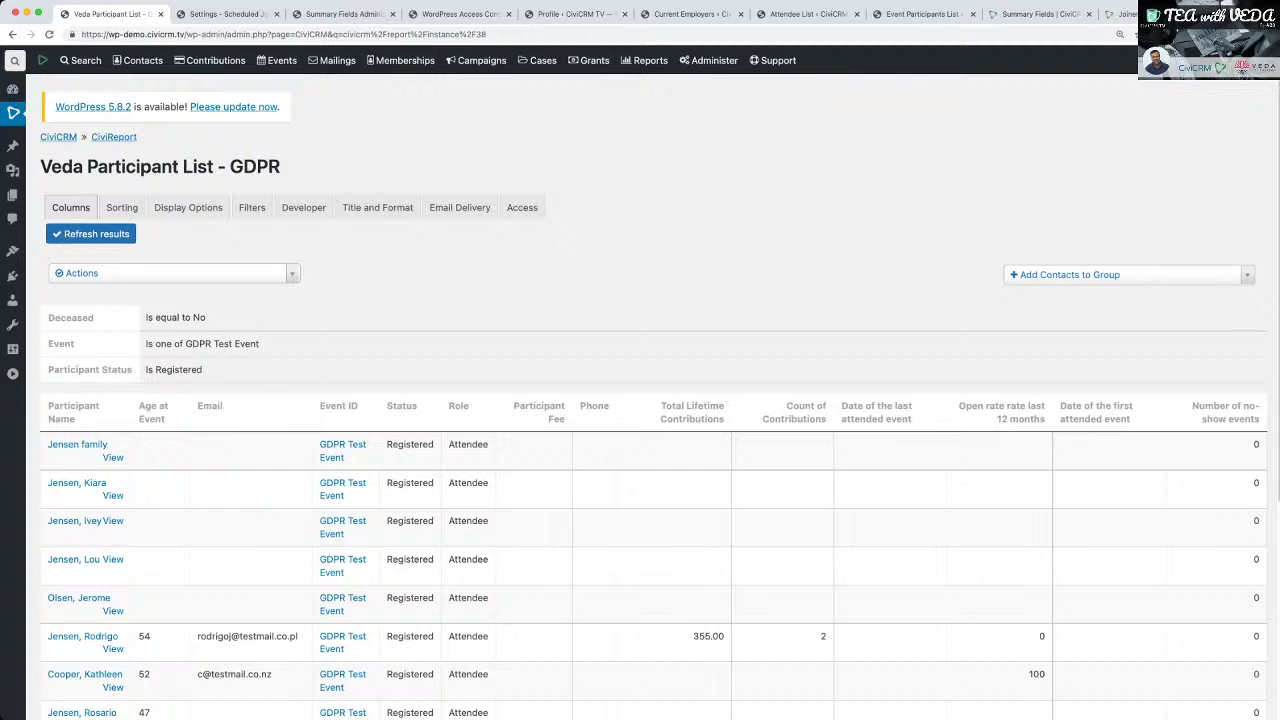
View the email delivery settings of the Veda Participant List - GDPR report.
left_click(174, 273)
key("Escape")
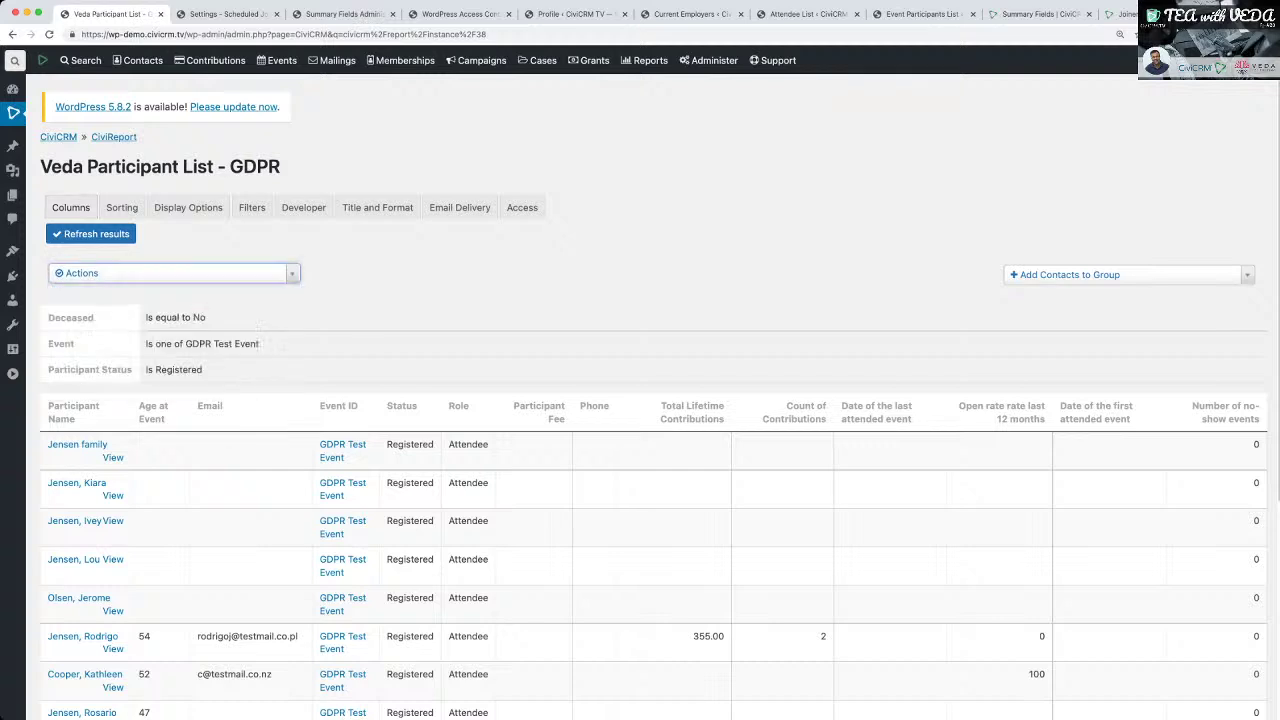
left_click(460, 208)
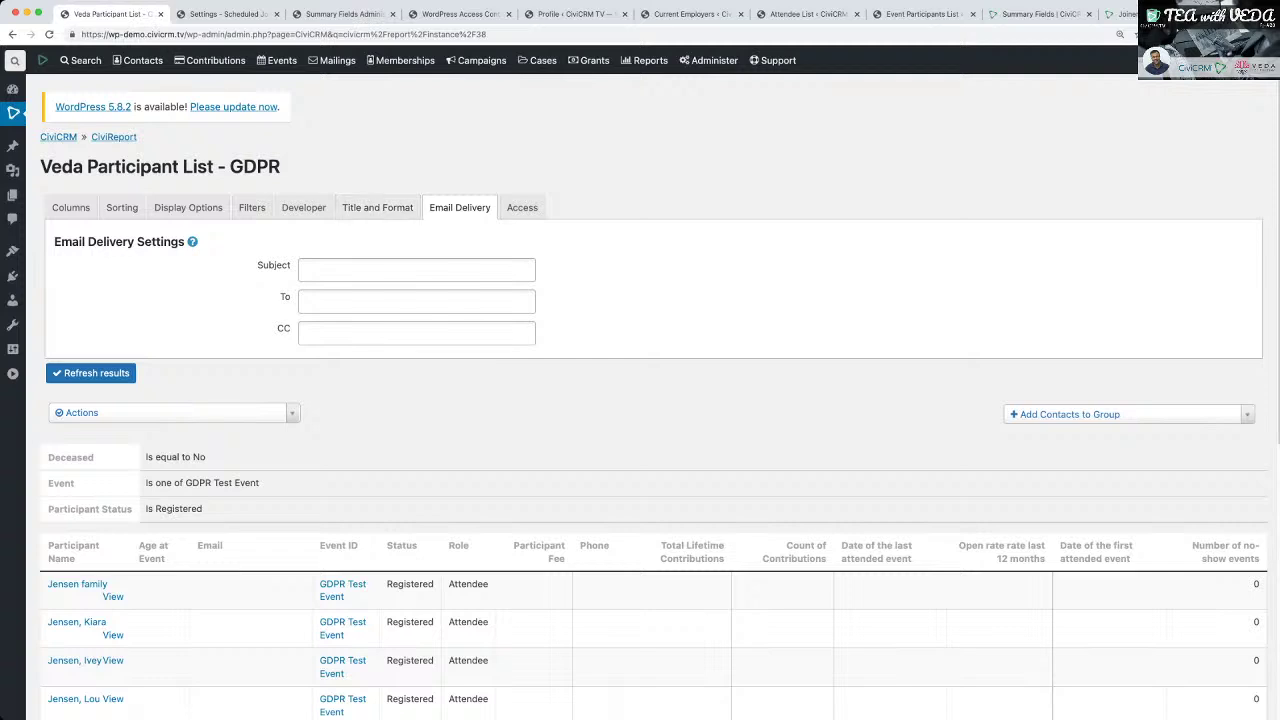
scroll(654, 396, "down", 2)
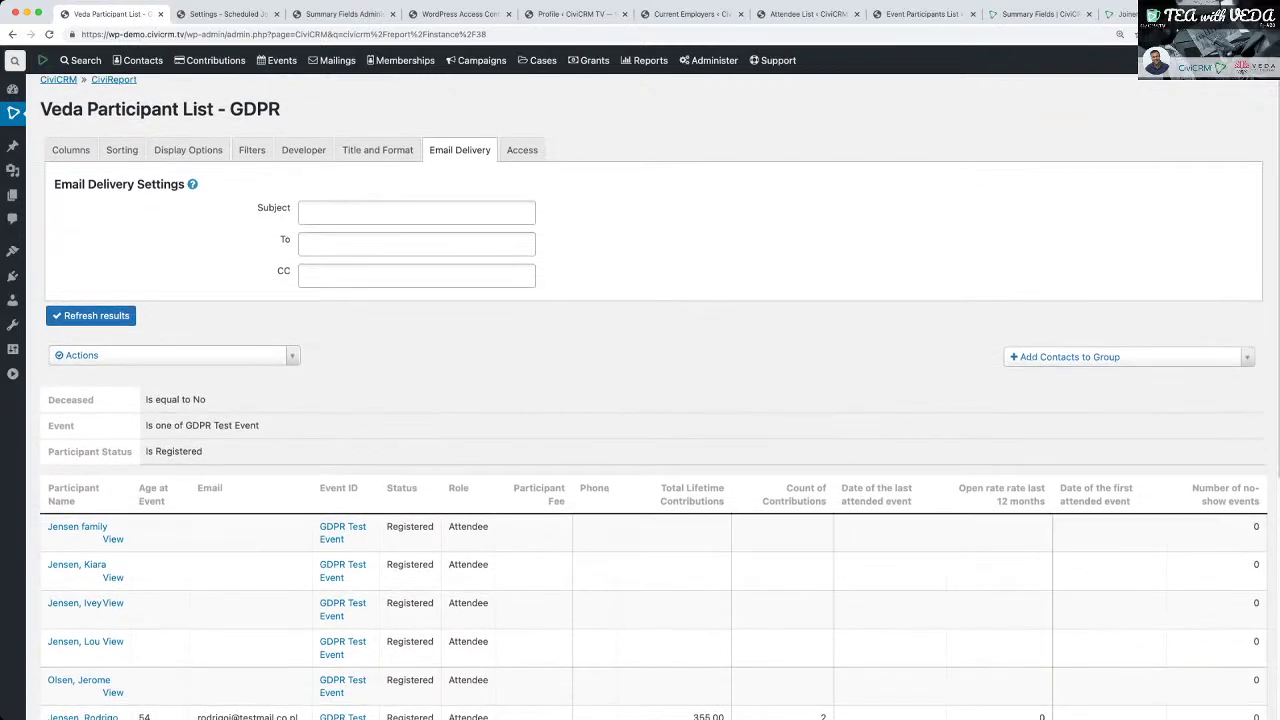
scroll(654, 396, "up", 2)
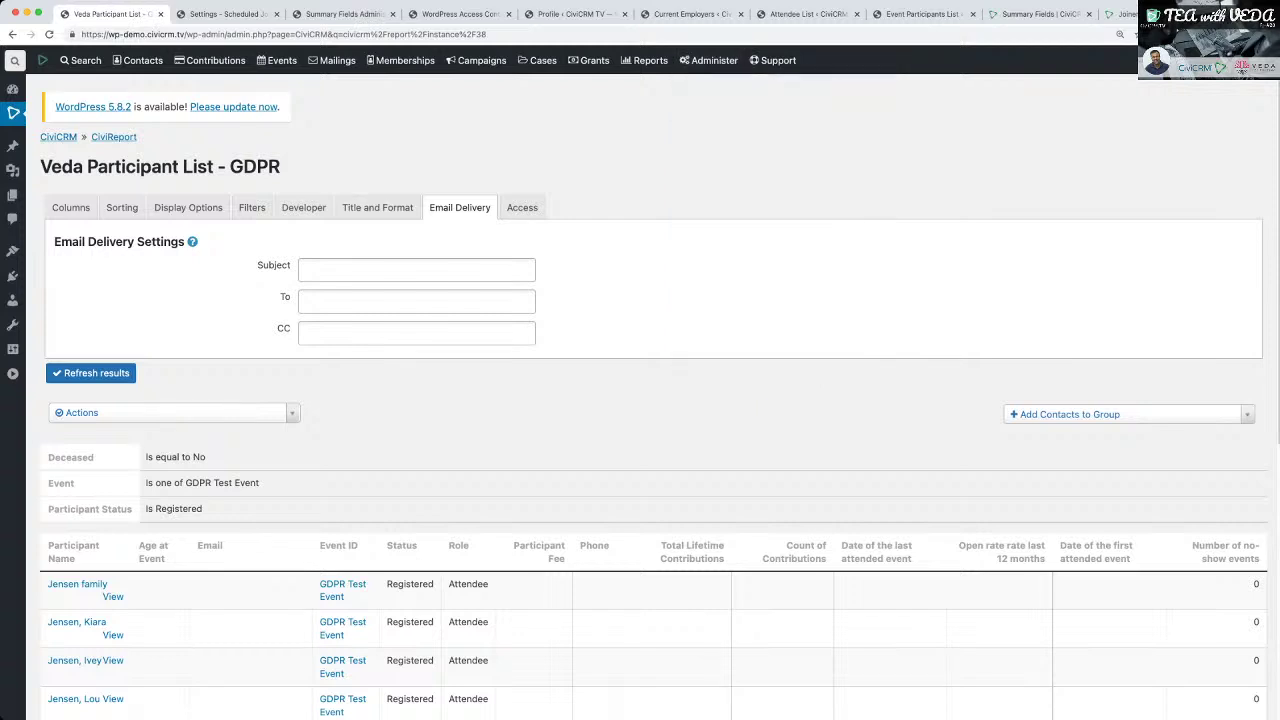
Show the report's column selection again and look through it down to the Veda Specific and Summary Fields sections.
left_click(71, 208)
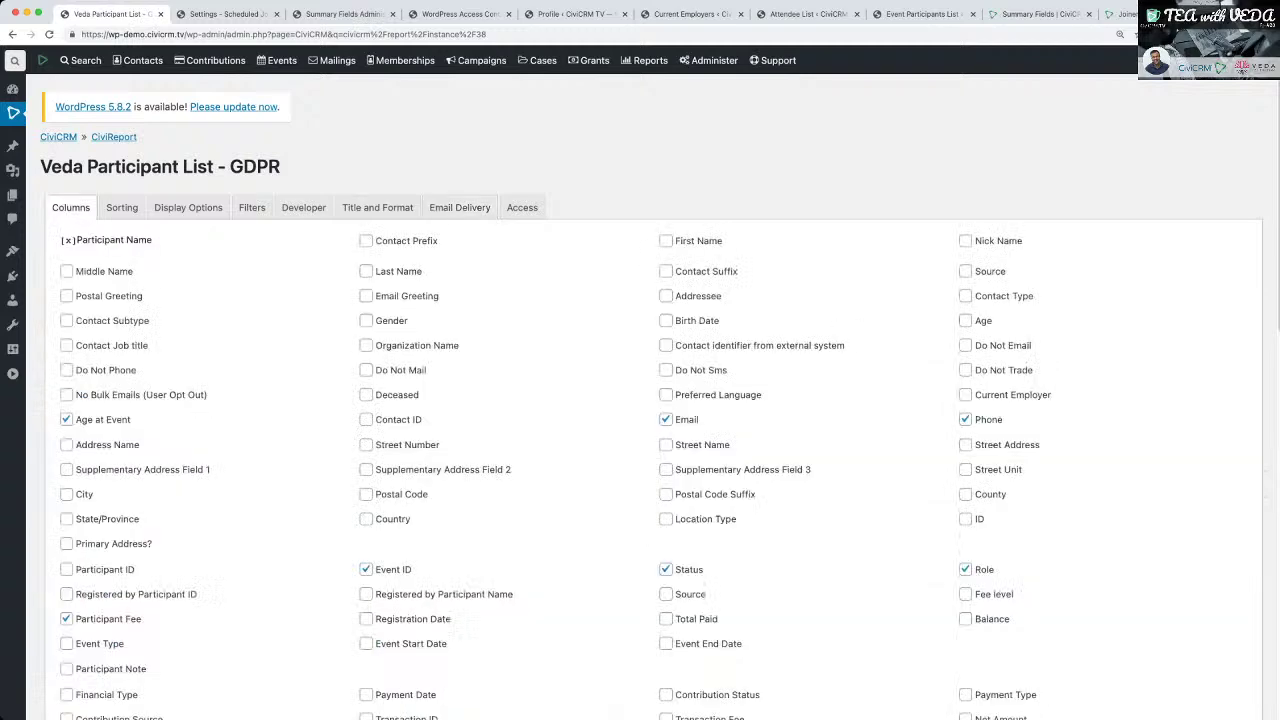
scroll(640, 400, "down", 5)
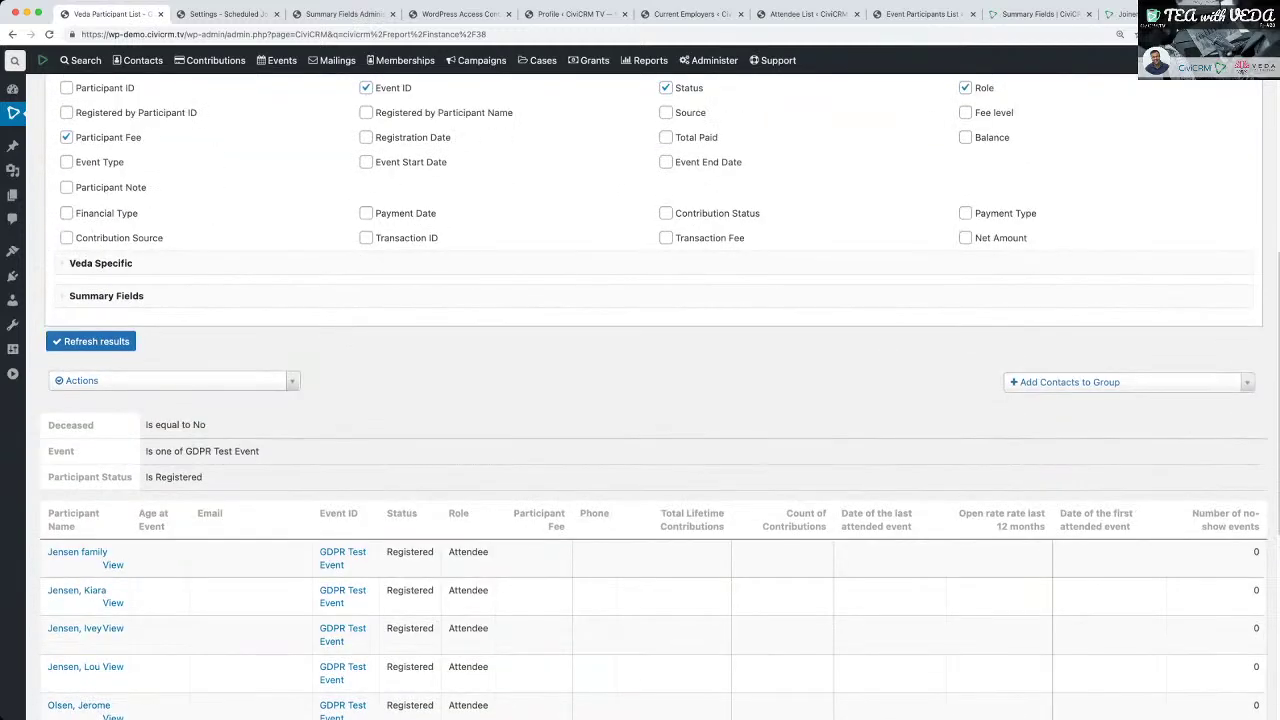
scroll(640, 400, "down", 1)
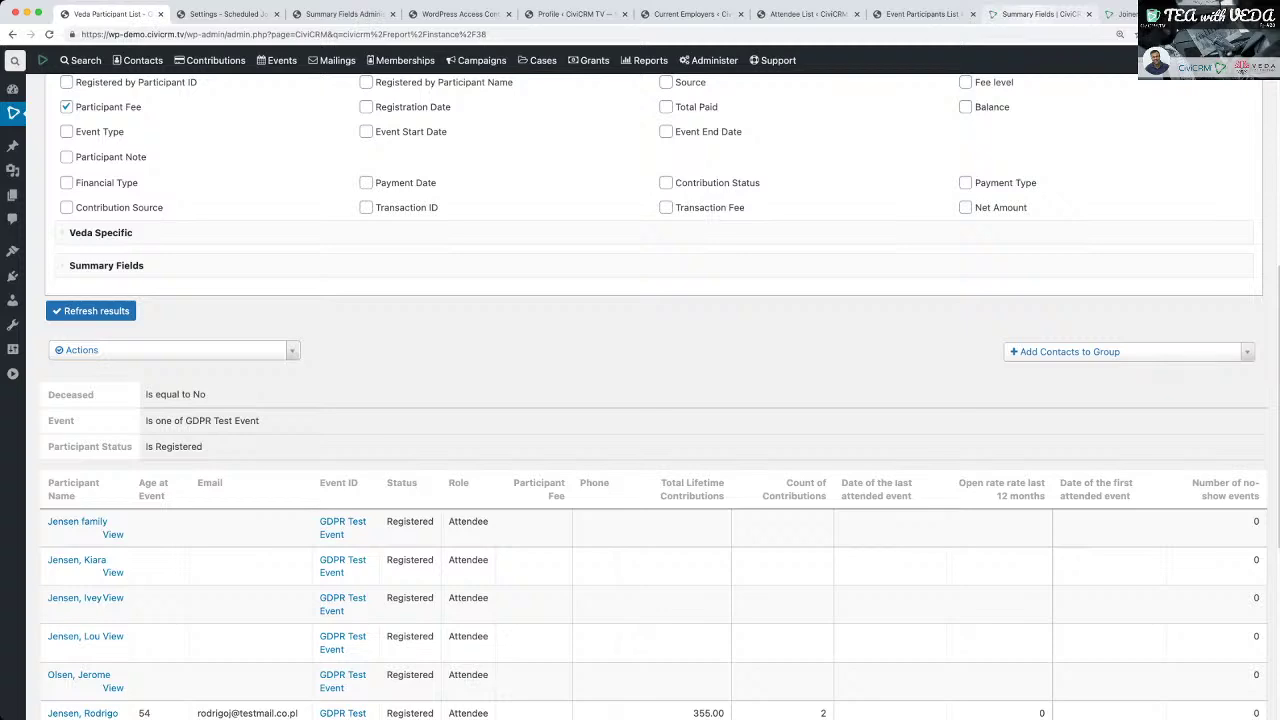
scroll(640, 400, "up", 3)
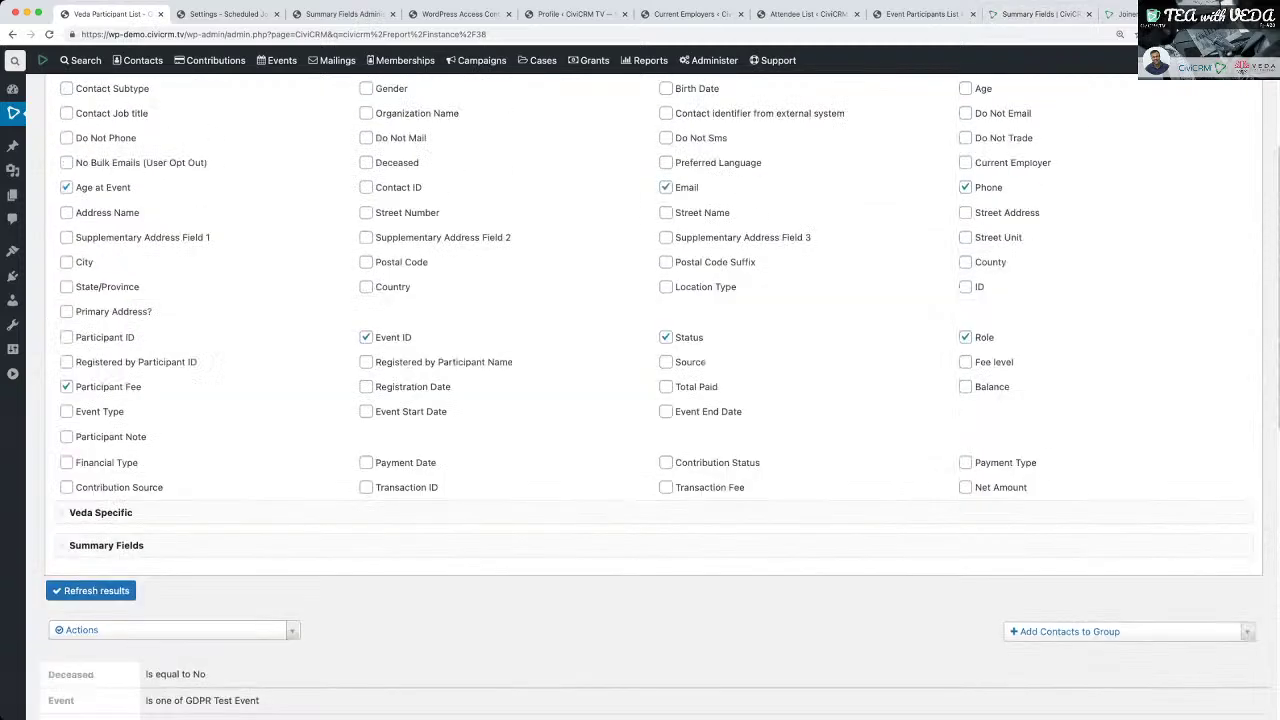
scroll(640, 400, "up", 2)
Open the custom fields of the Summary Fields custom data set and look through the whole field list.
mouse_move(709, 61)
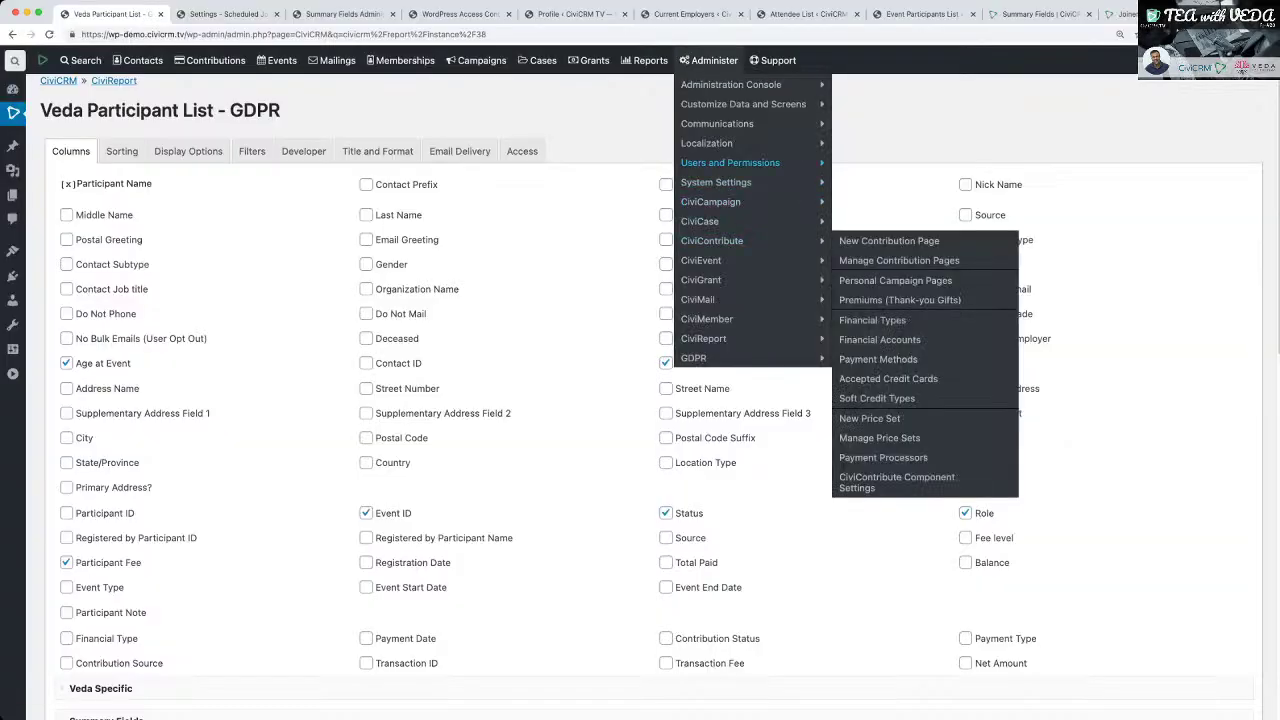
mouse_move(743, 104)
left_click(866, 104)
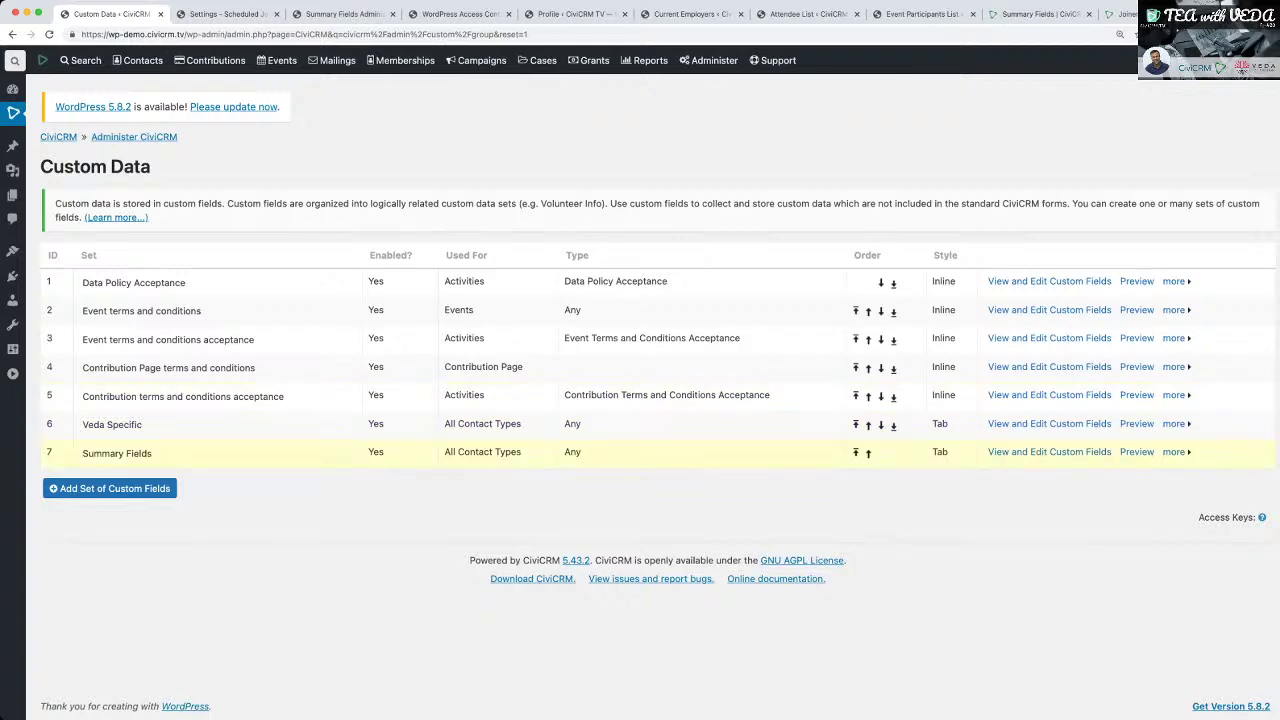
left_click(1049, 452)
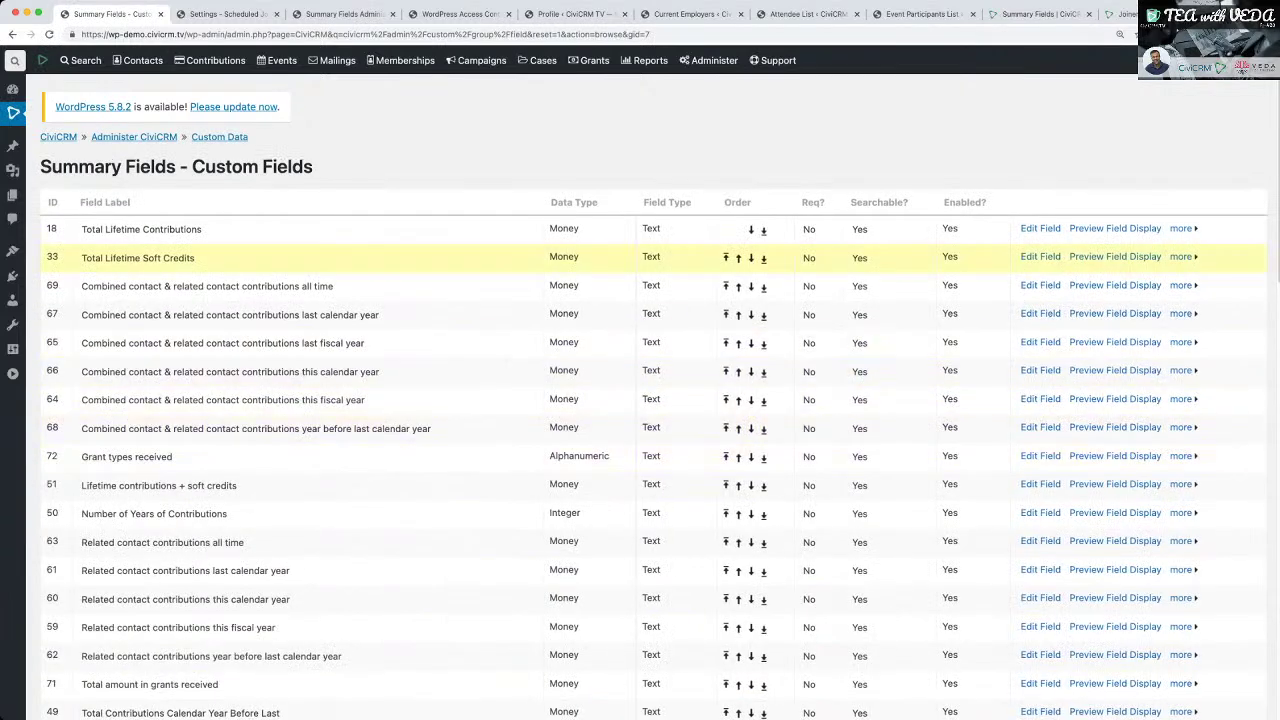
scroll(640, 400, "down", 5)
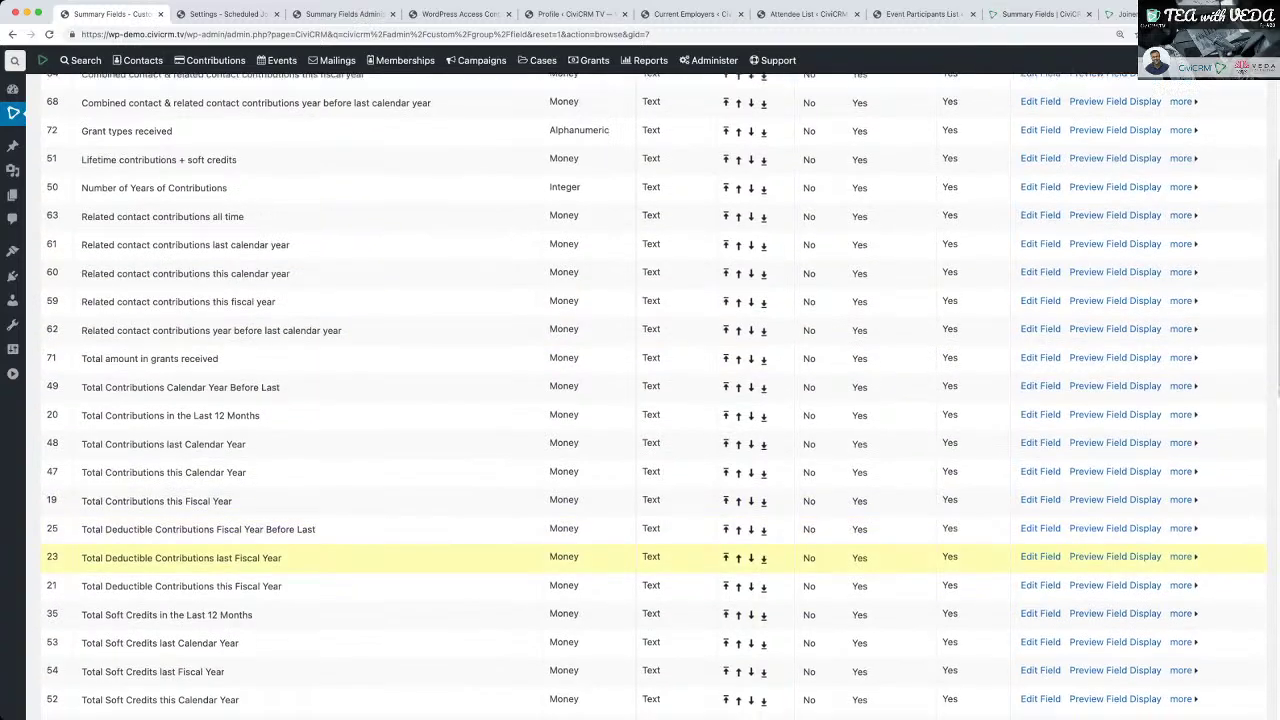
scroll(640, 427, "down", 8)
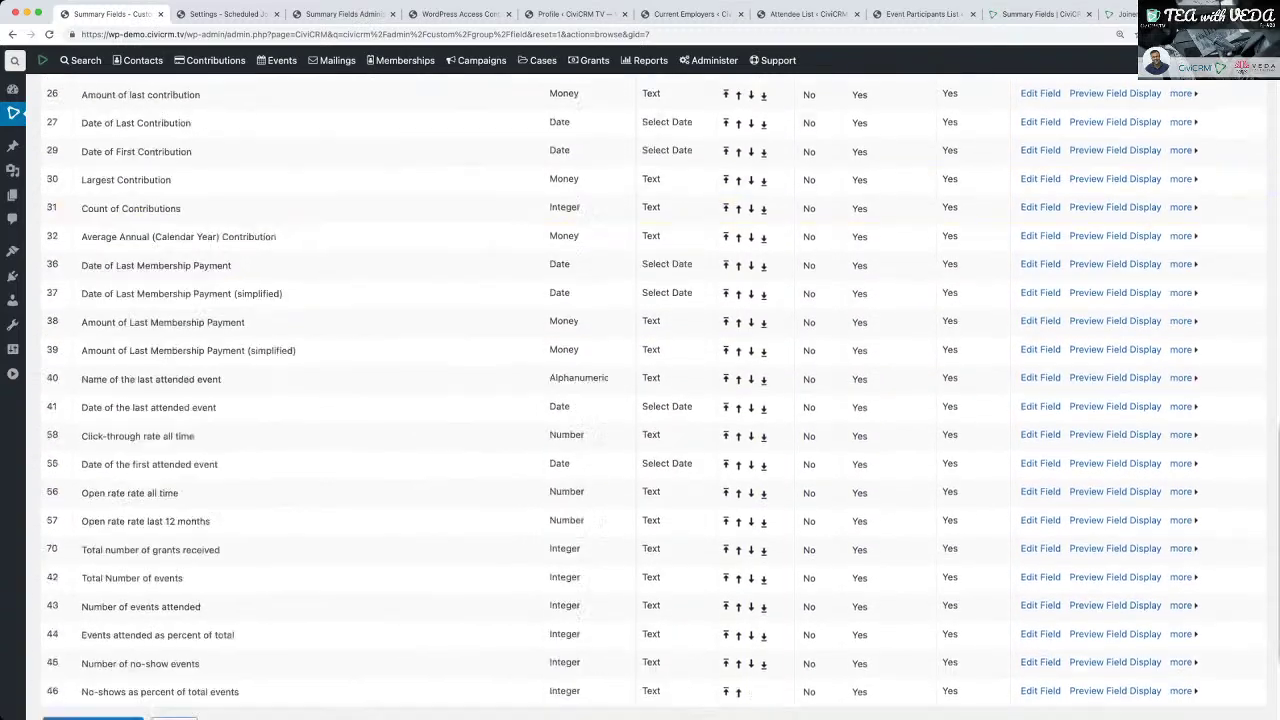
scroll(640, 480, "up", 15)
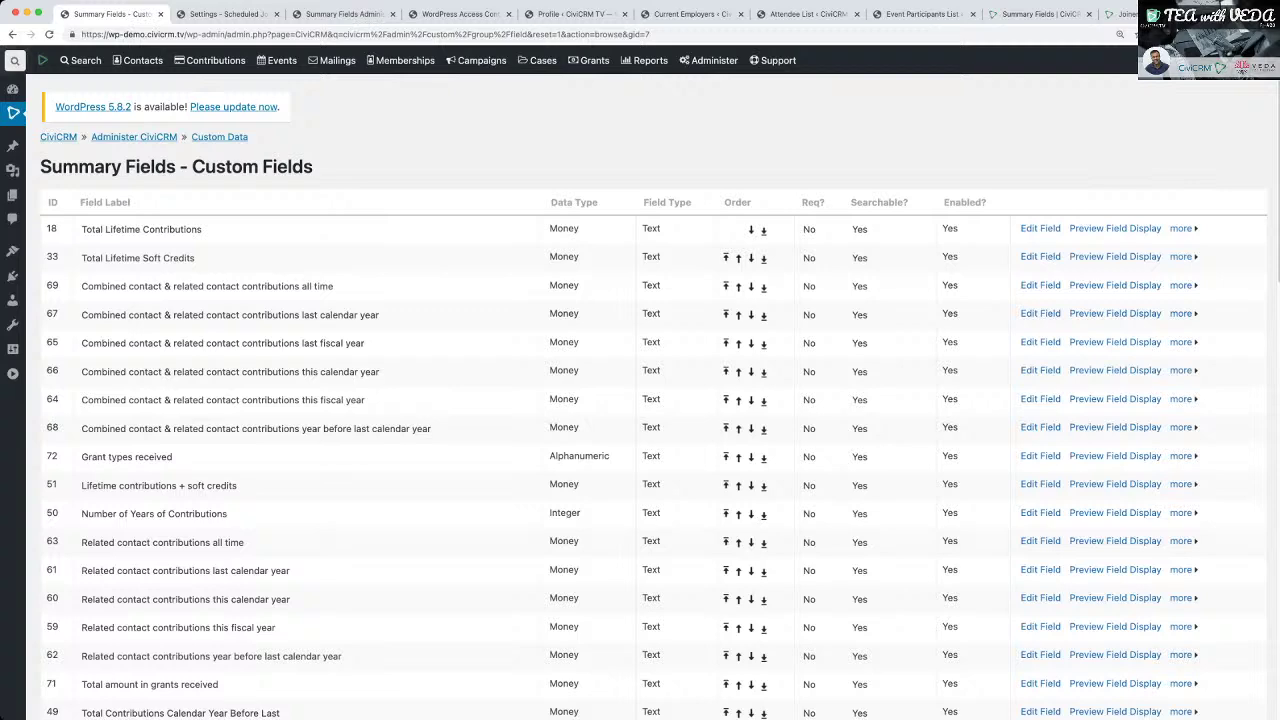
Return to the Veda Participant List report and expand the Summary Fields section in its filters.
left_click(13, 34)
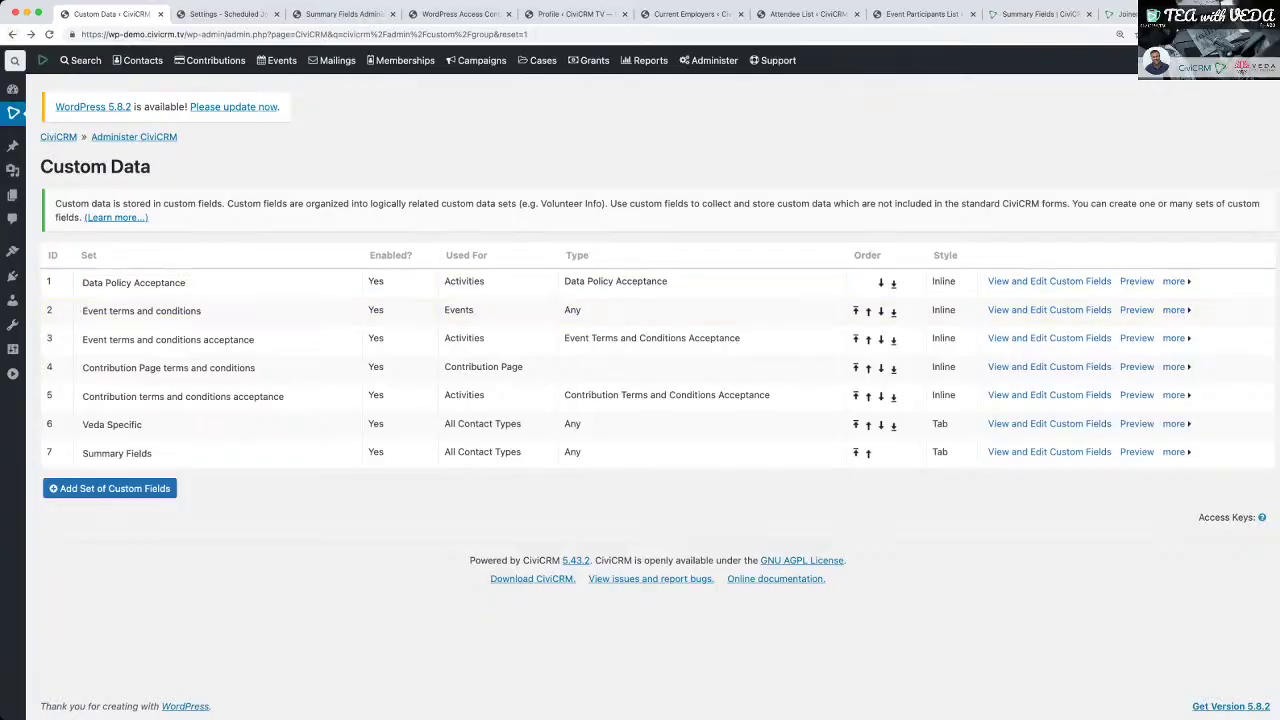
left_click(13, 34)
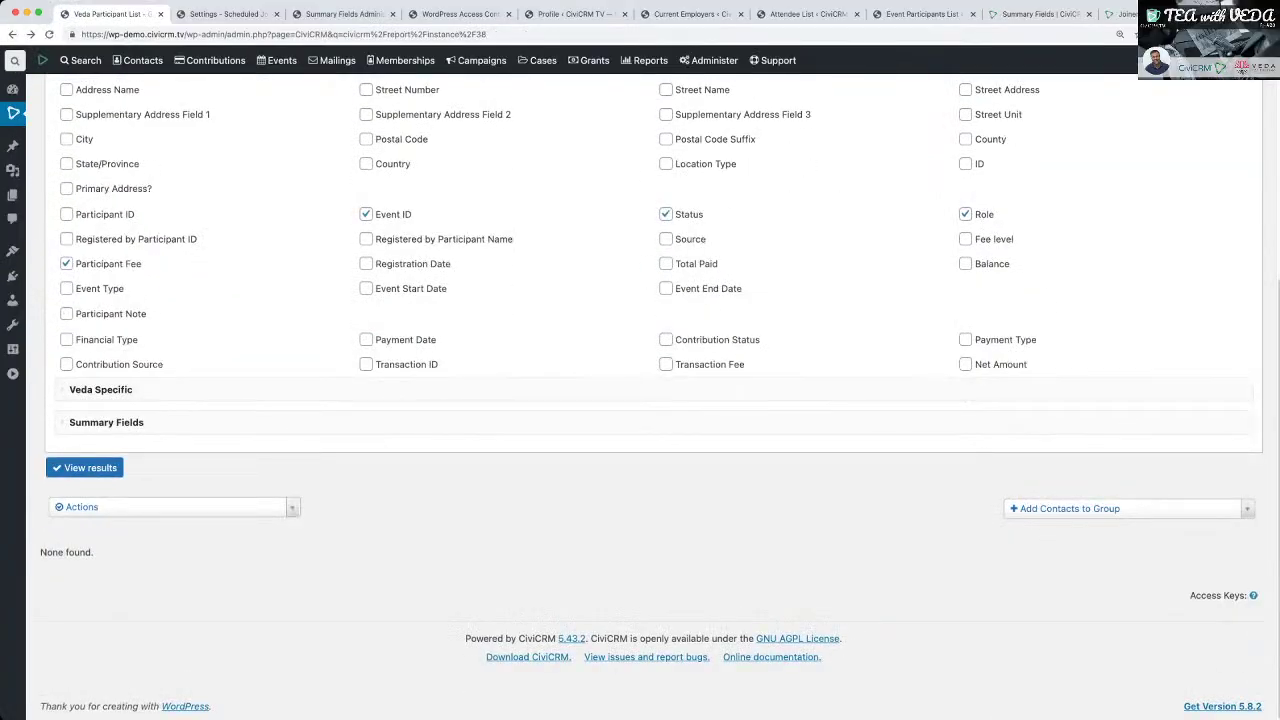
scroll(652, 396, "up", 7)
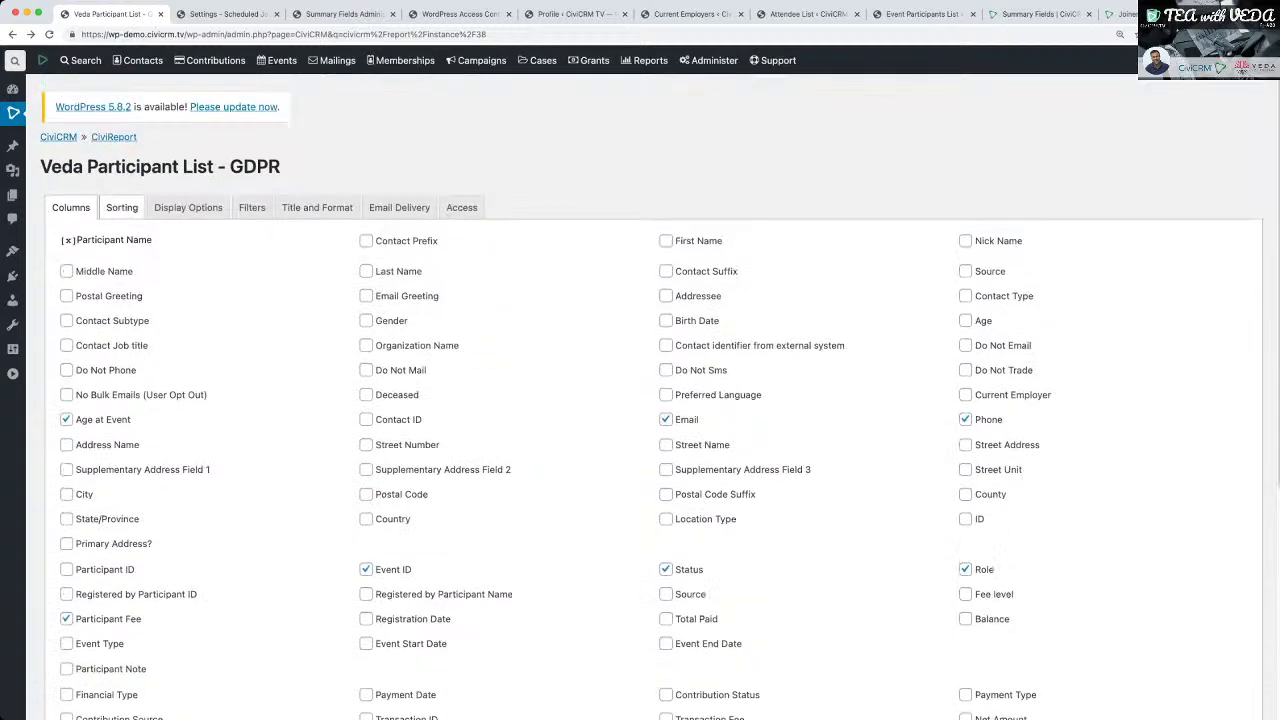
left_click(122, 207)
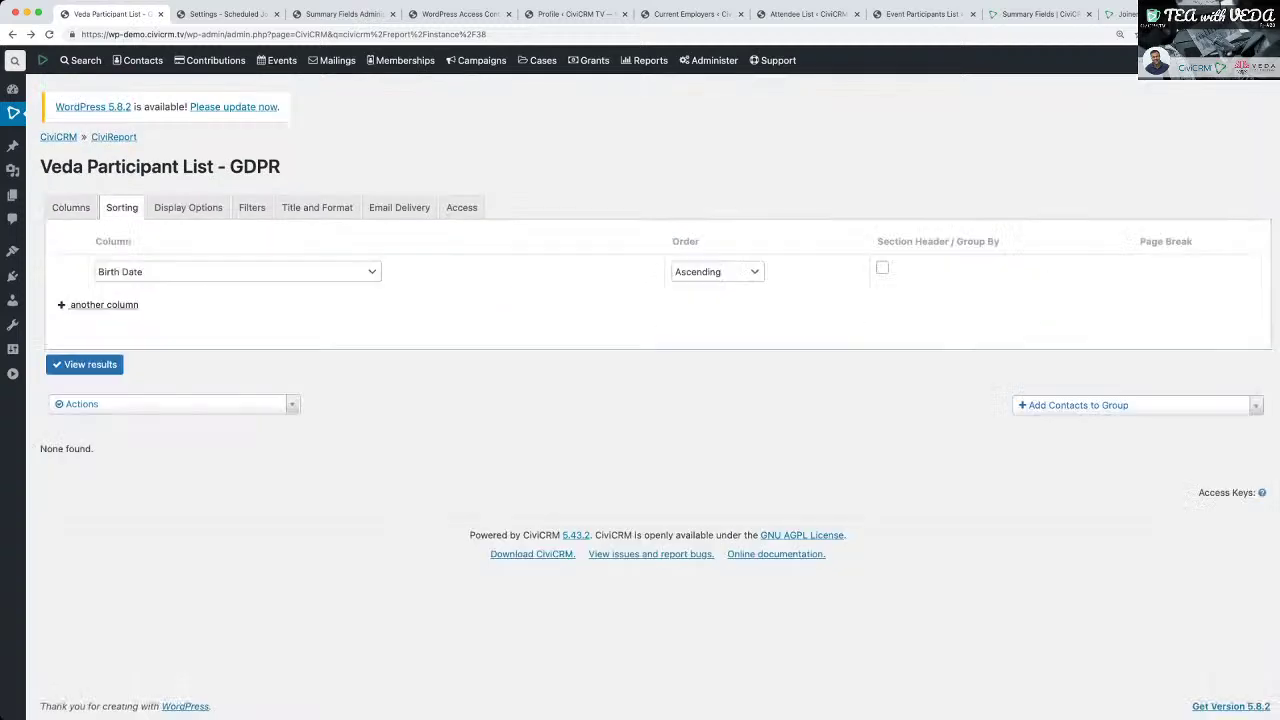
left_click(252, 207)
scroll(652, 400, "down", 5)
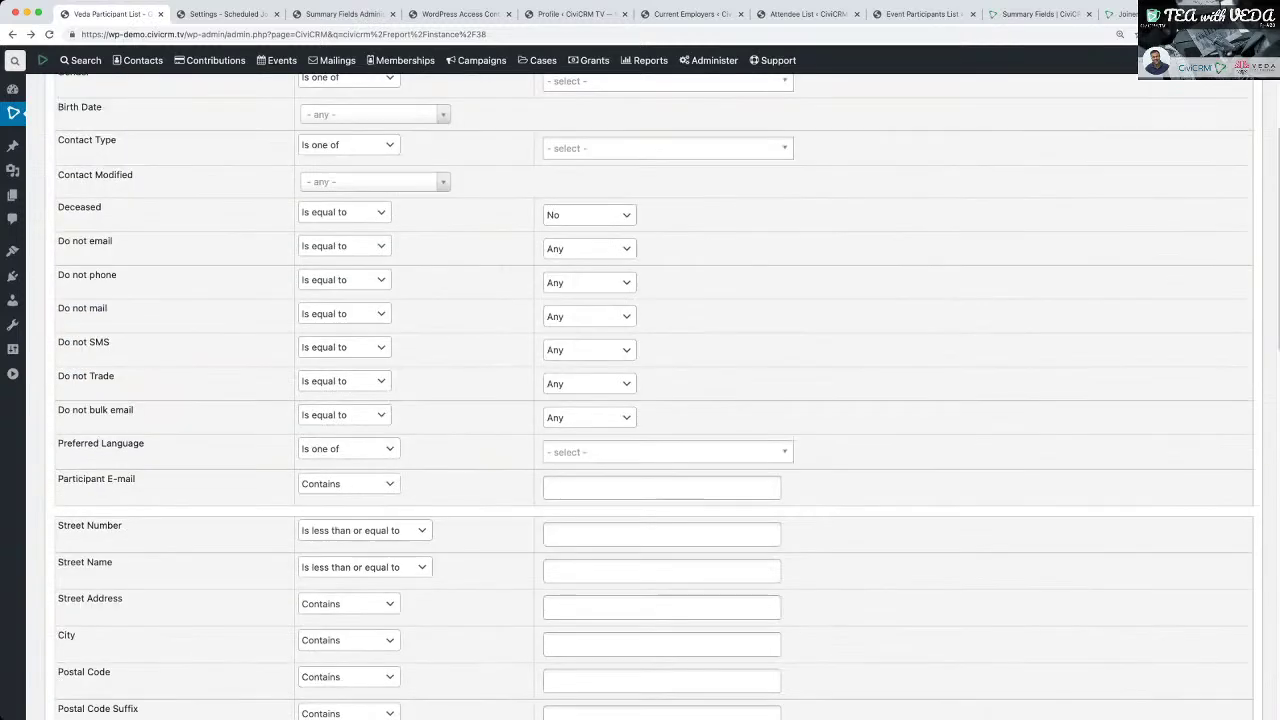
scroll(652, 400, "down", 10)
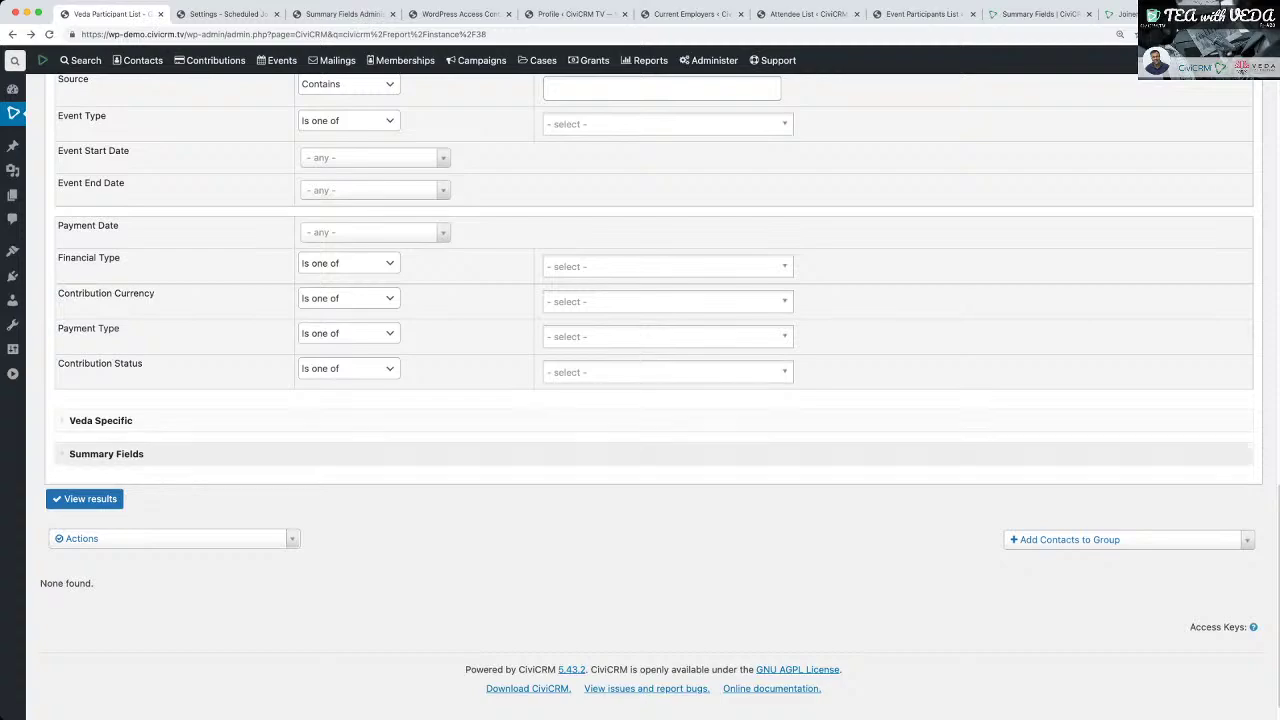
left_click(106, 453)
Examine the filter criteria offered for the contribution, membership payment, event and mailing summary fields.
scroll(652, 400, "down", 6)
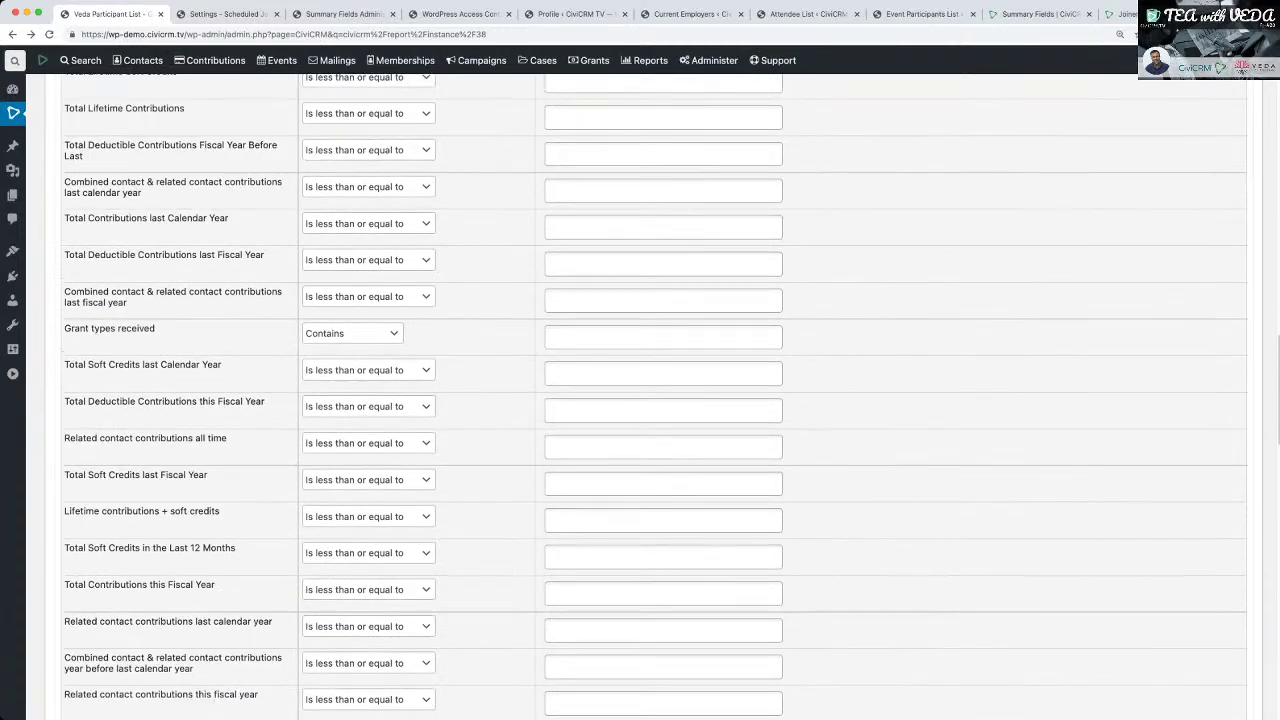
scroll(652, 400, "down", 6)
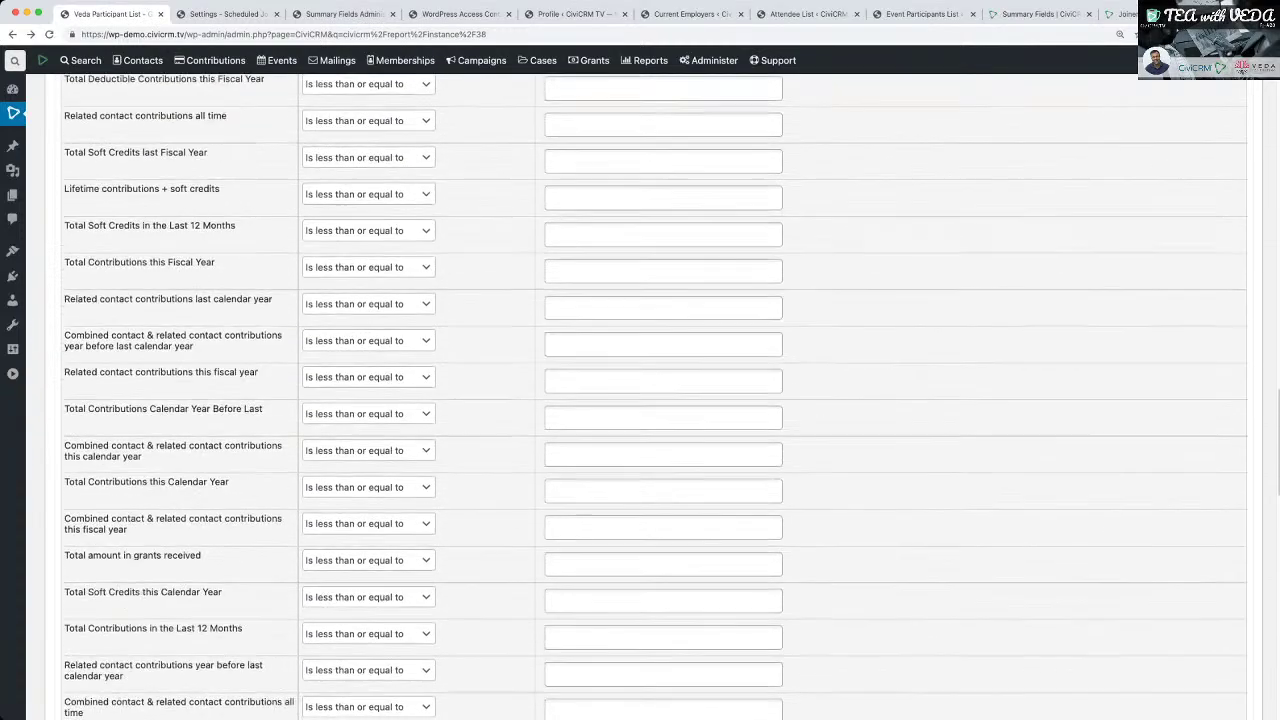
scroll(652, 400, "down", 6)
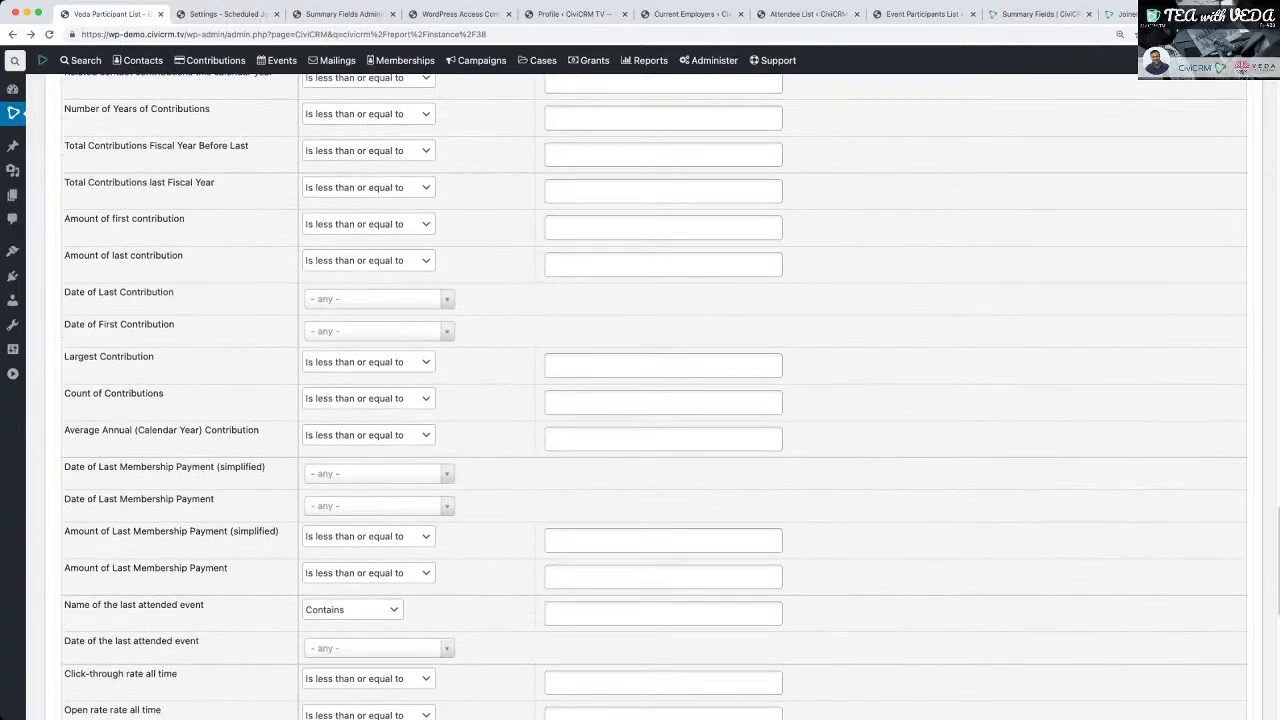
scroll(652, 400, "down", 1)
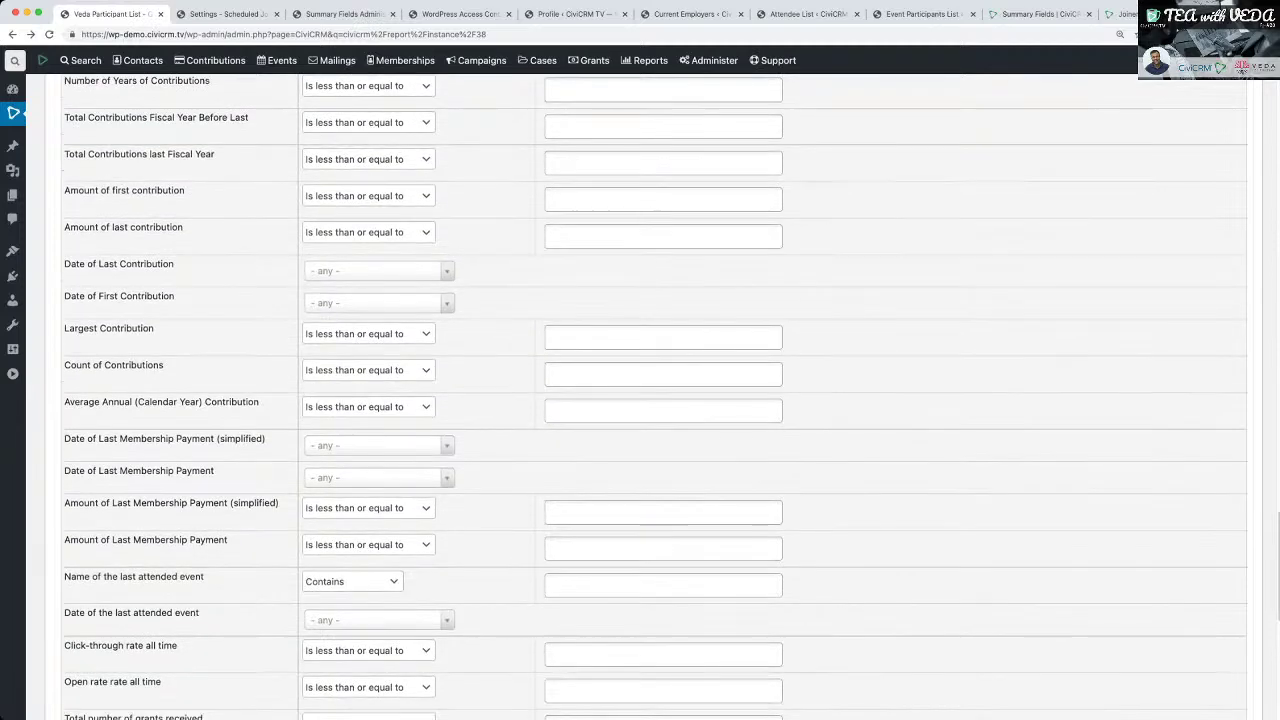
scroll(652, 400, "down", 3)
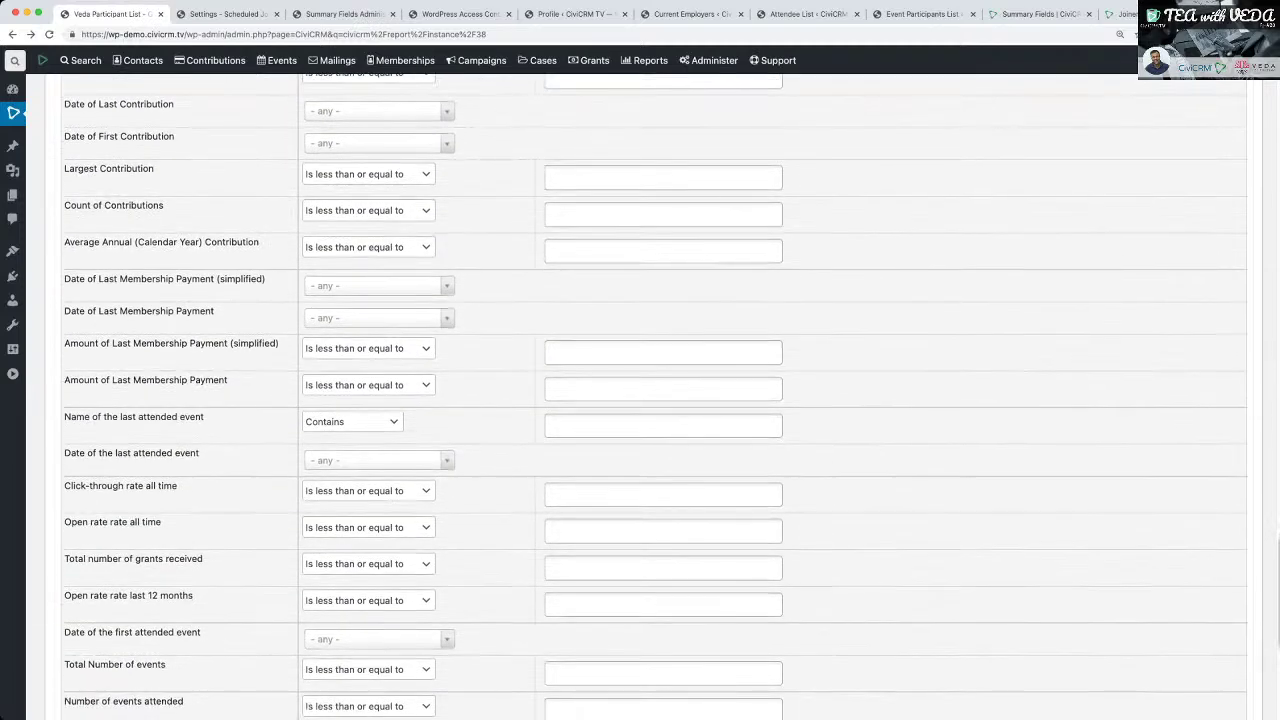
scroll(652, 400, "down", 1)
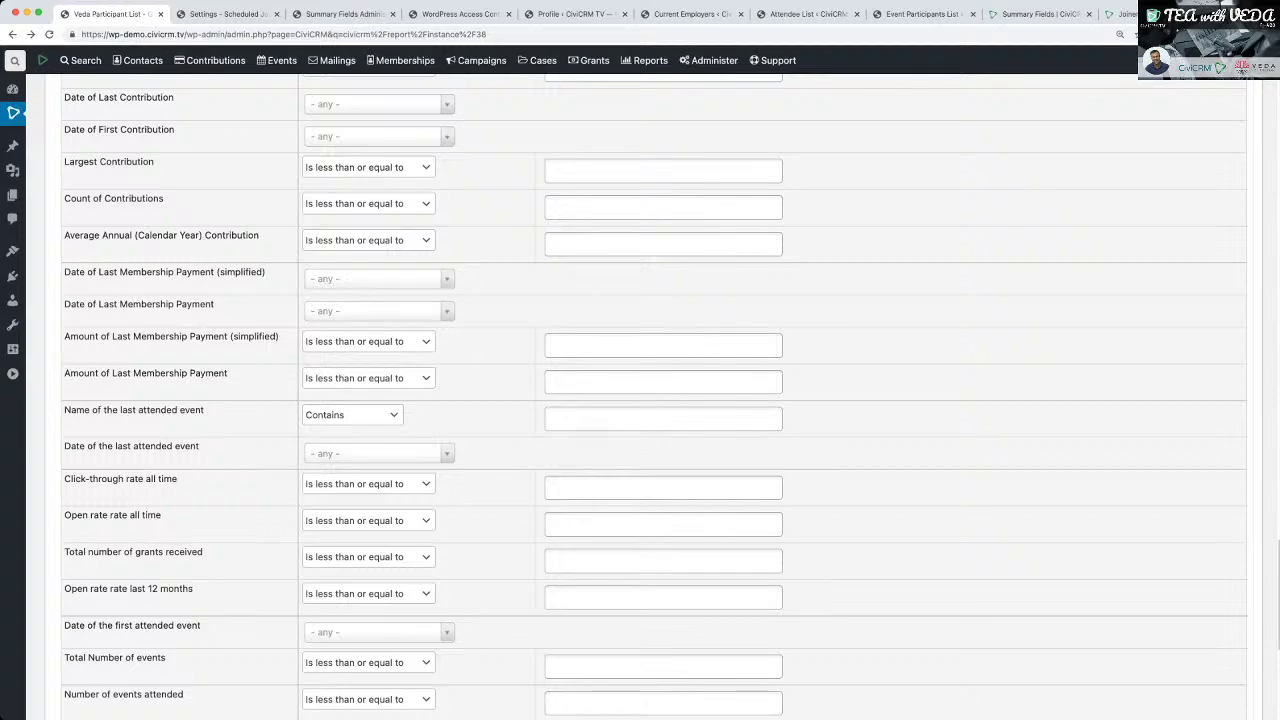
scroll(655, 400, "up", 20)
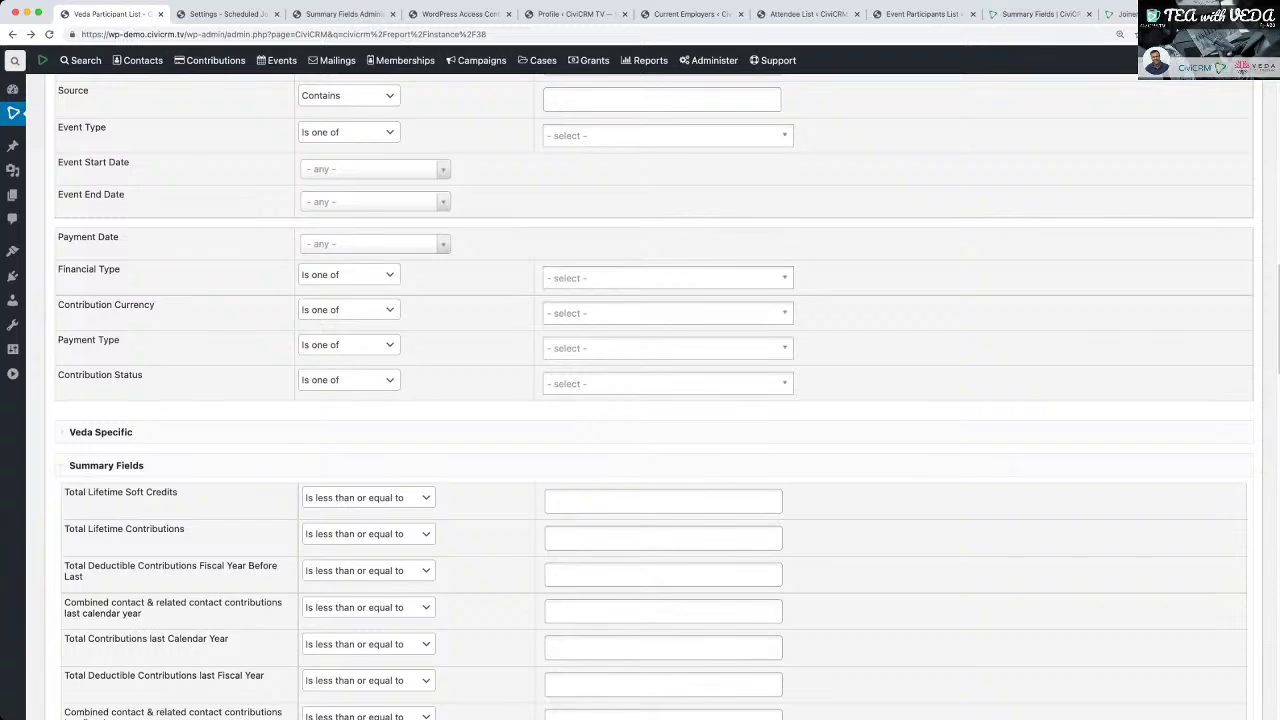
scroll(655, 400, "down", 4)
scroll(655, 400, "down", 1)
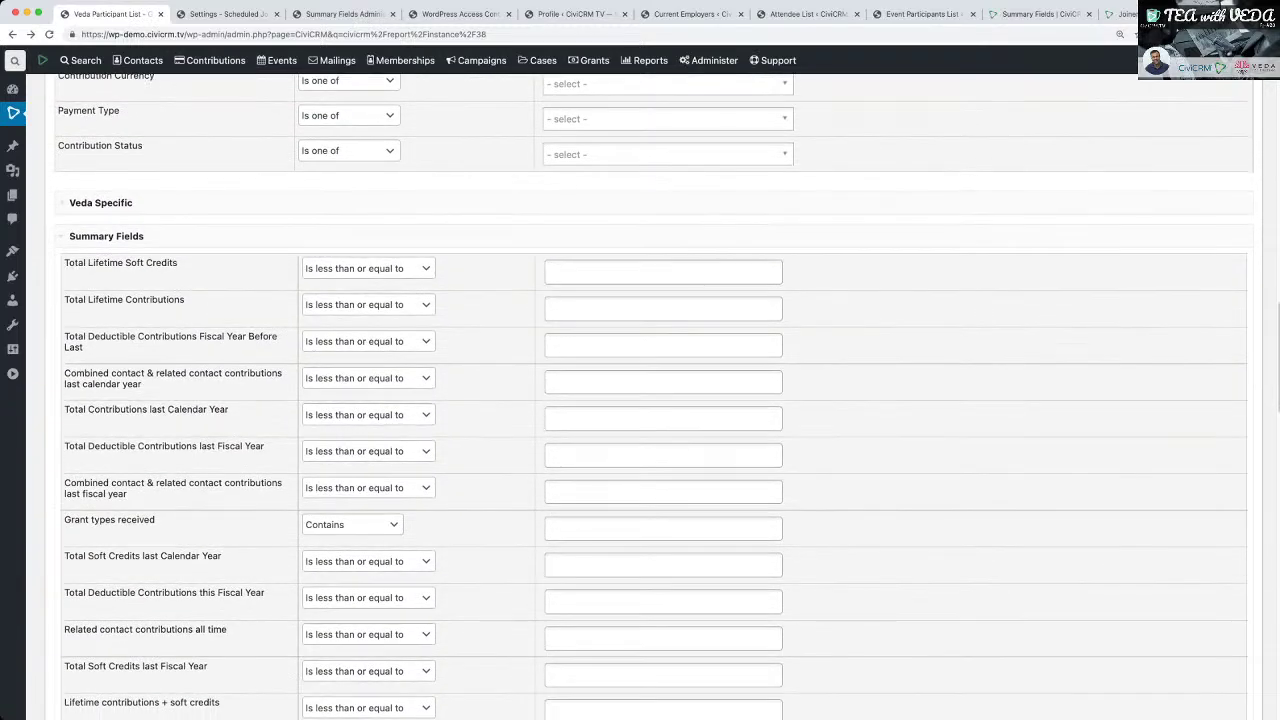
Find the demo contact by name with the quick search and open the Summary Fields on the contact record.
scroll(655, 400, "down", 3)
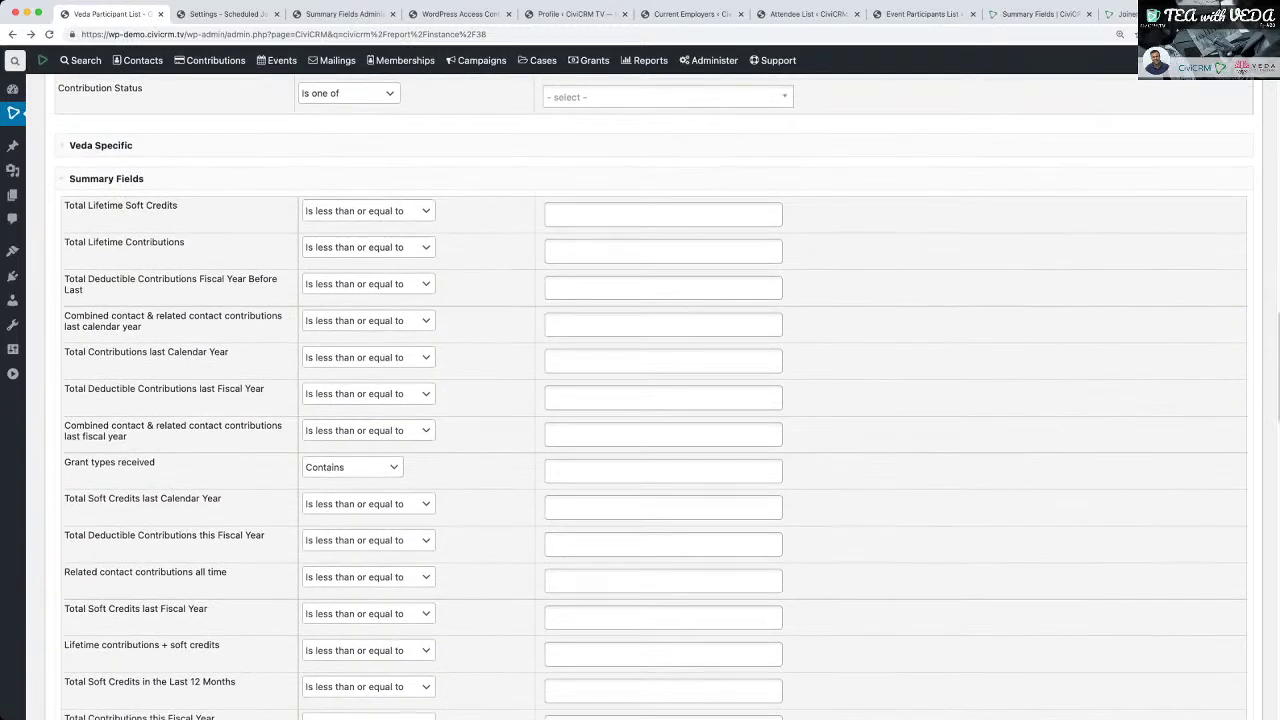
scroll(655, 400, "up", 20)
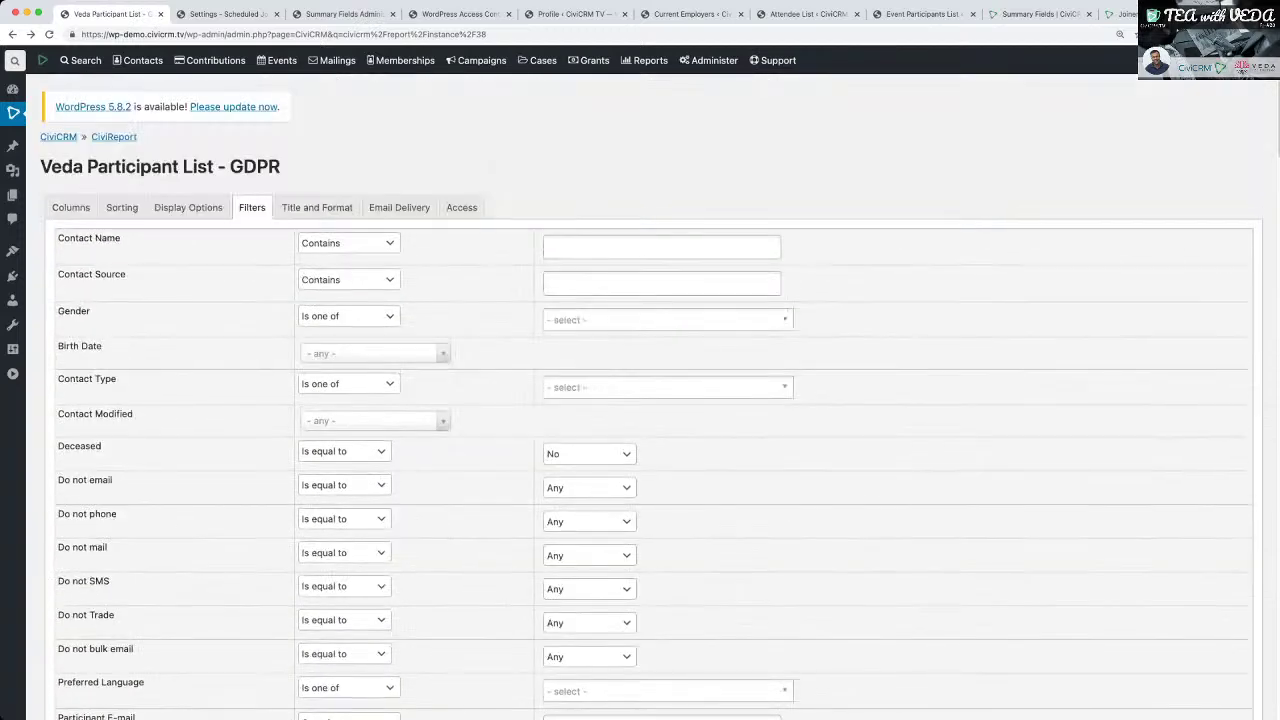
left_click(14, 60)
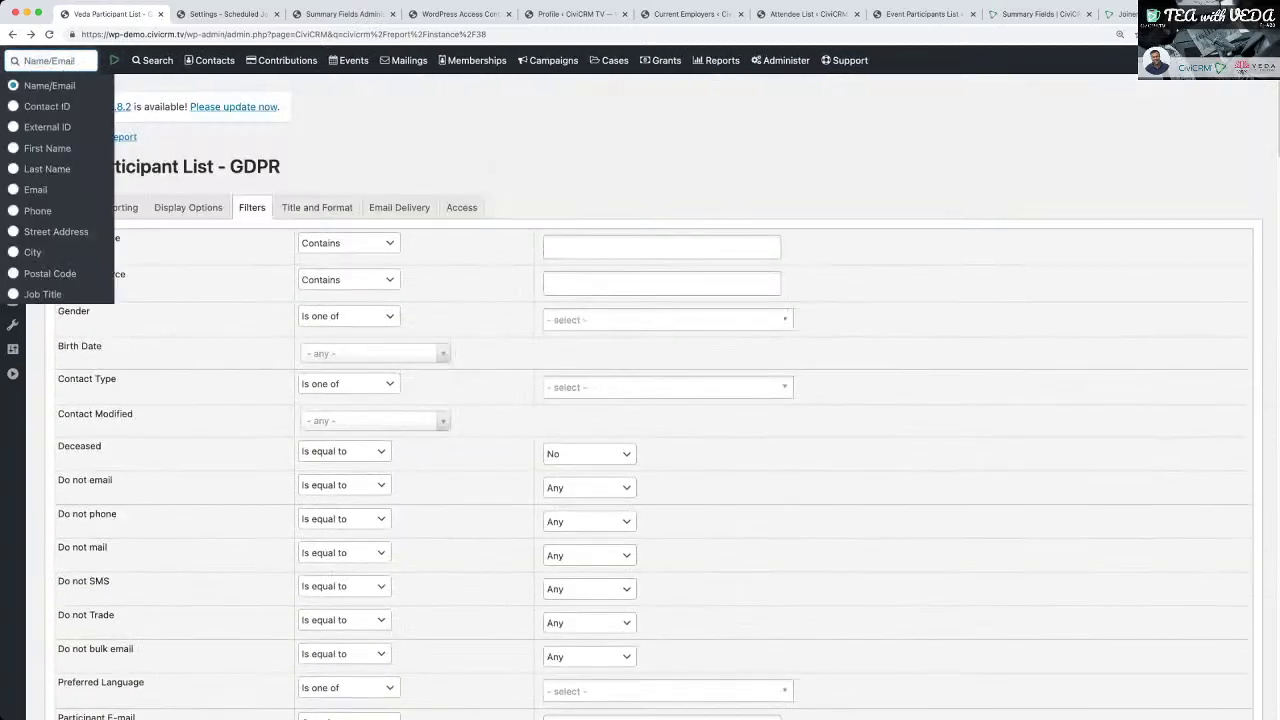
type("parvez")
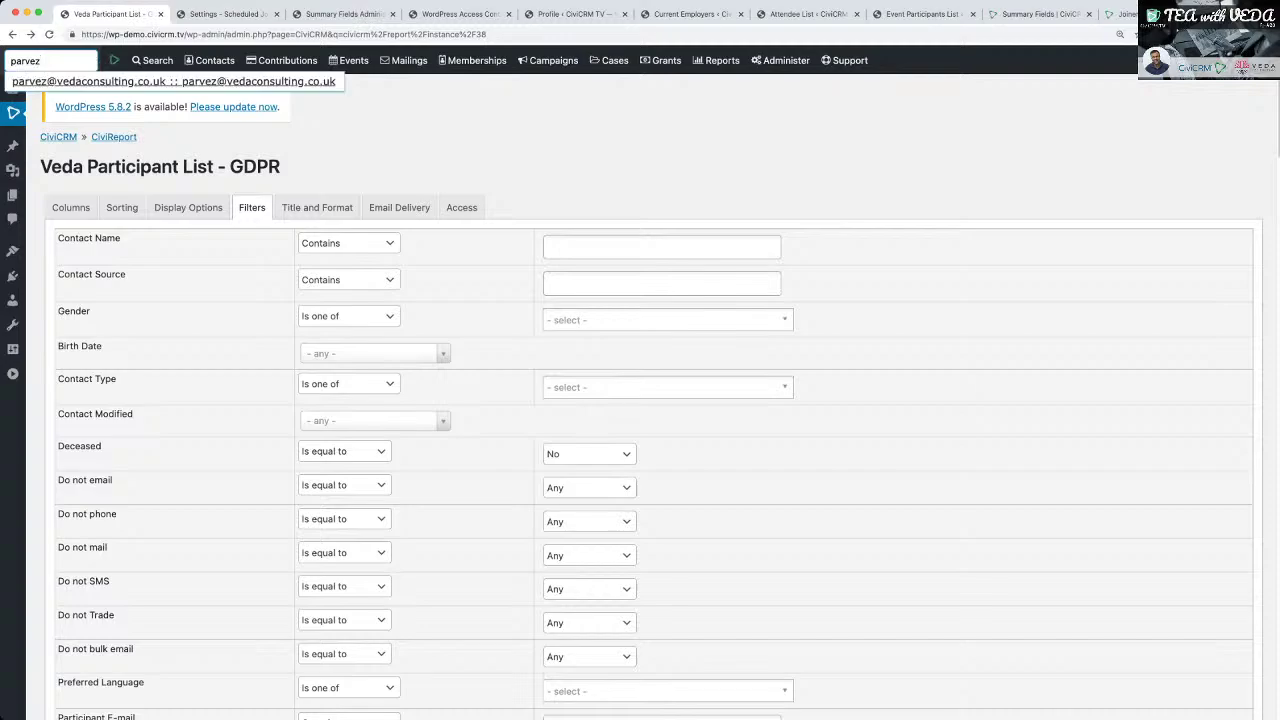
key("Return")
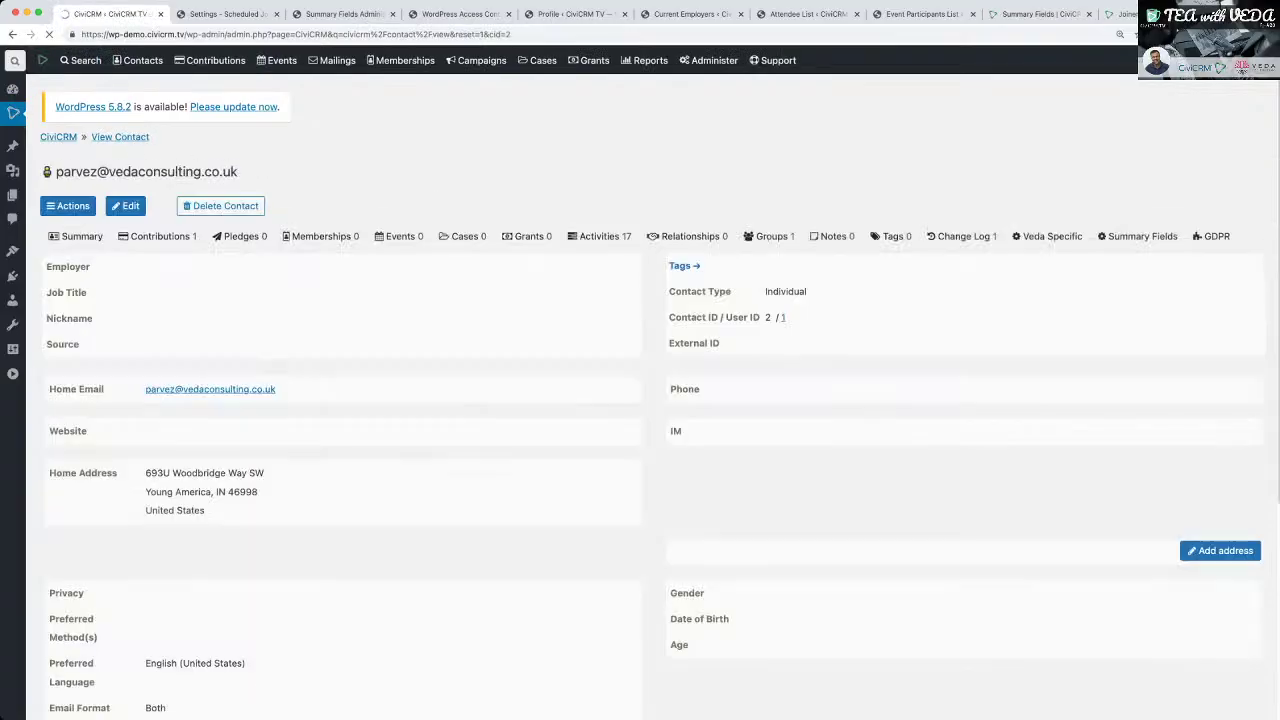
left_click(1150, 230)
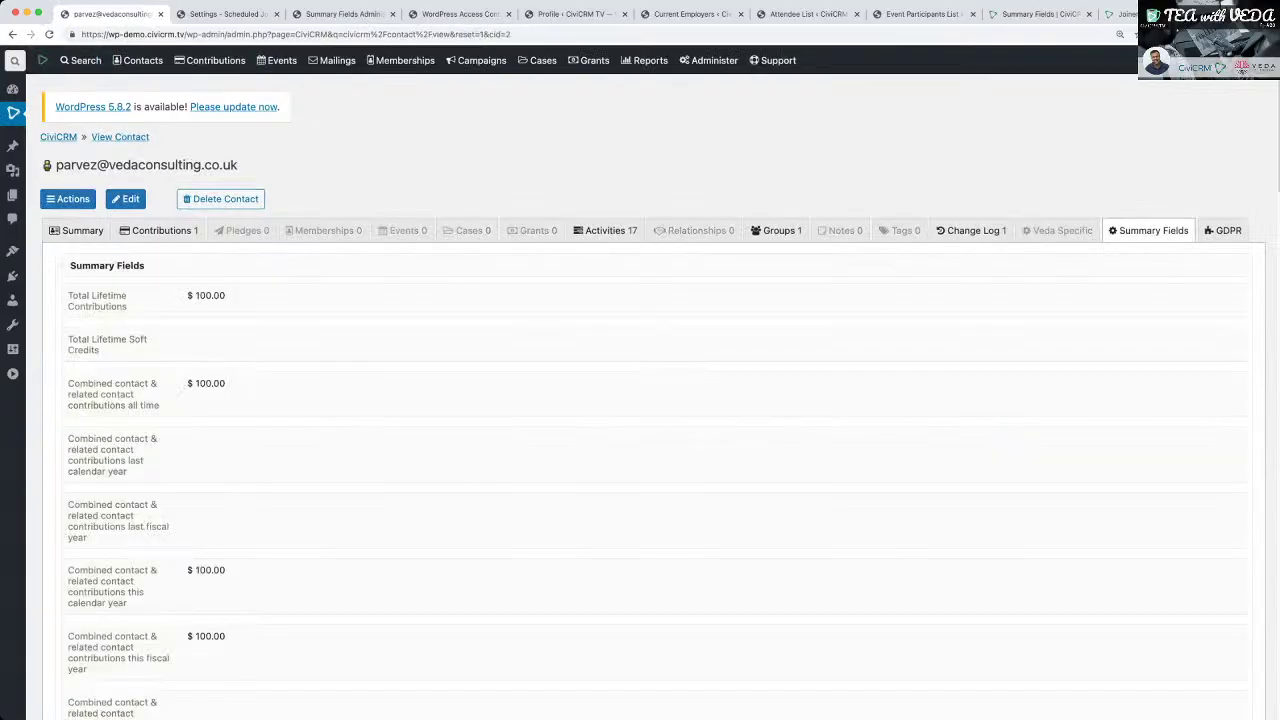
Look through the contact's whole list of summary fields, from lifetime contributions down to the event no-show figures.
scroll(640, 400, "down", 15)
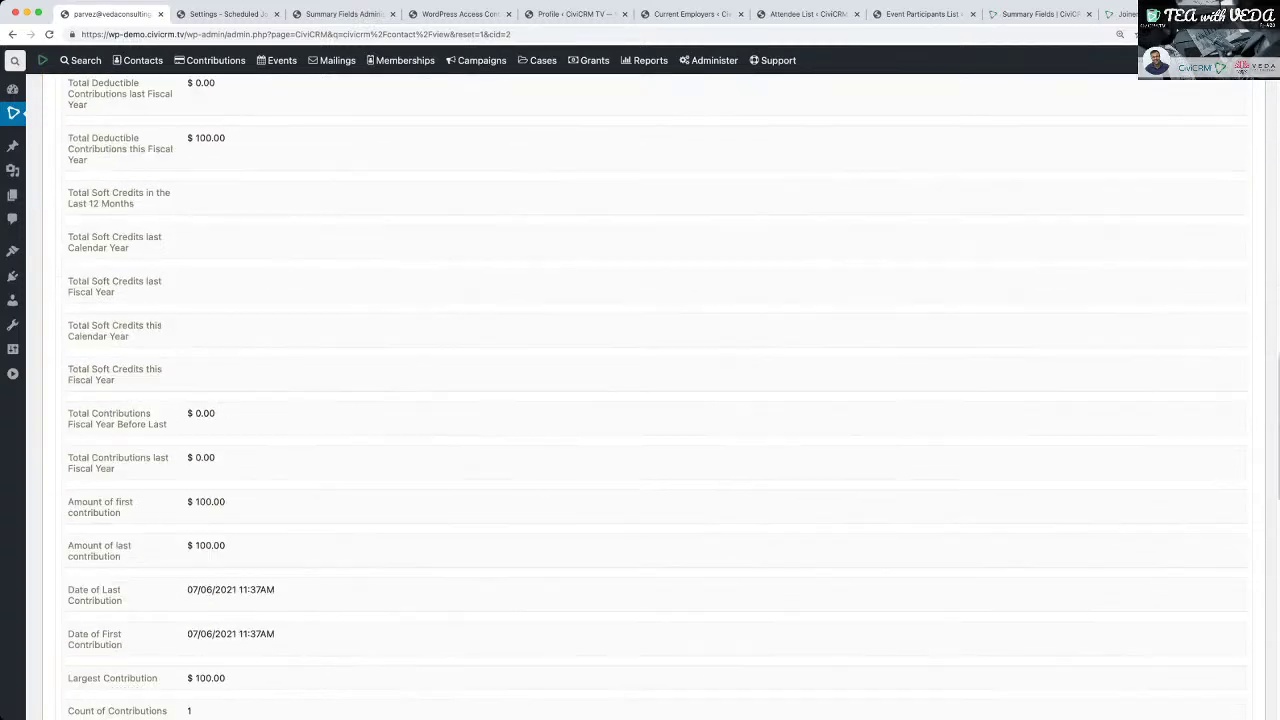
scroll(640, 400, "down", 4)
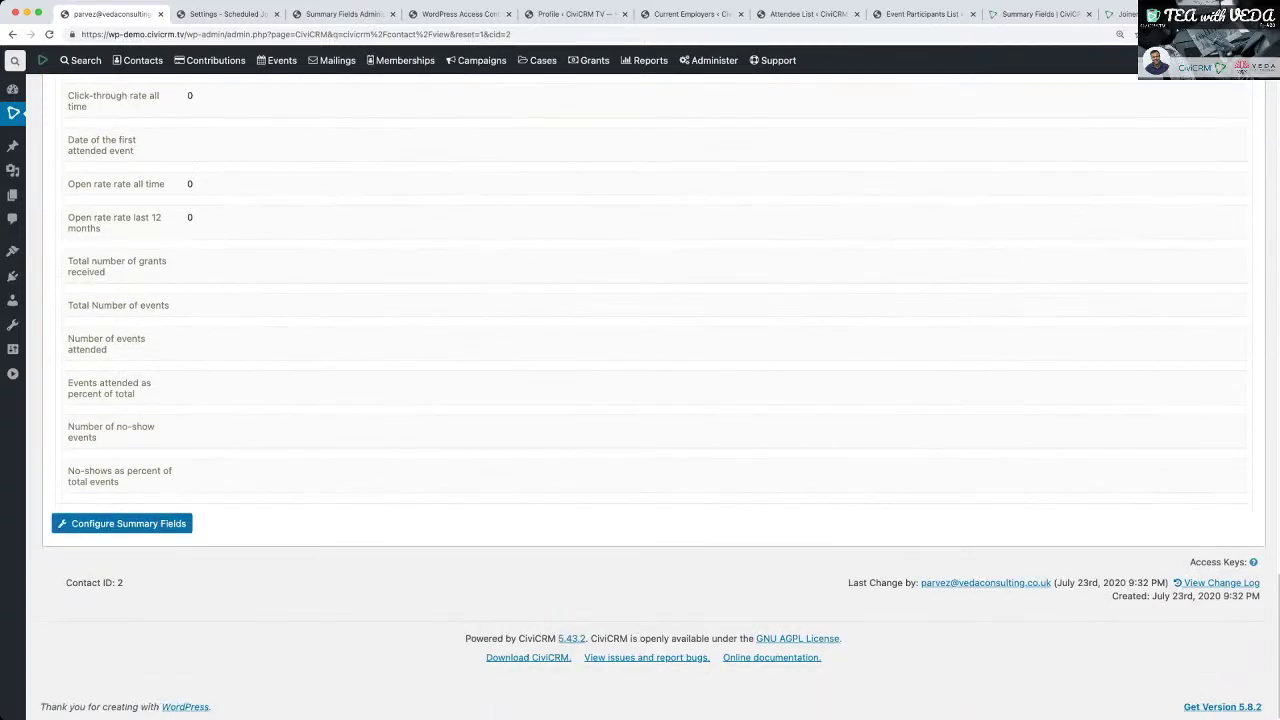
scroll(640, 400, "up", 20)
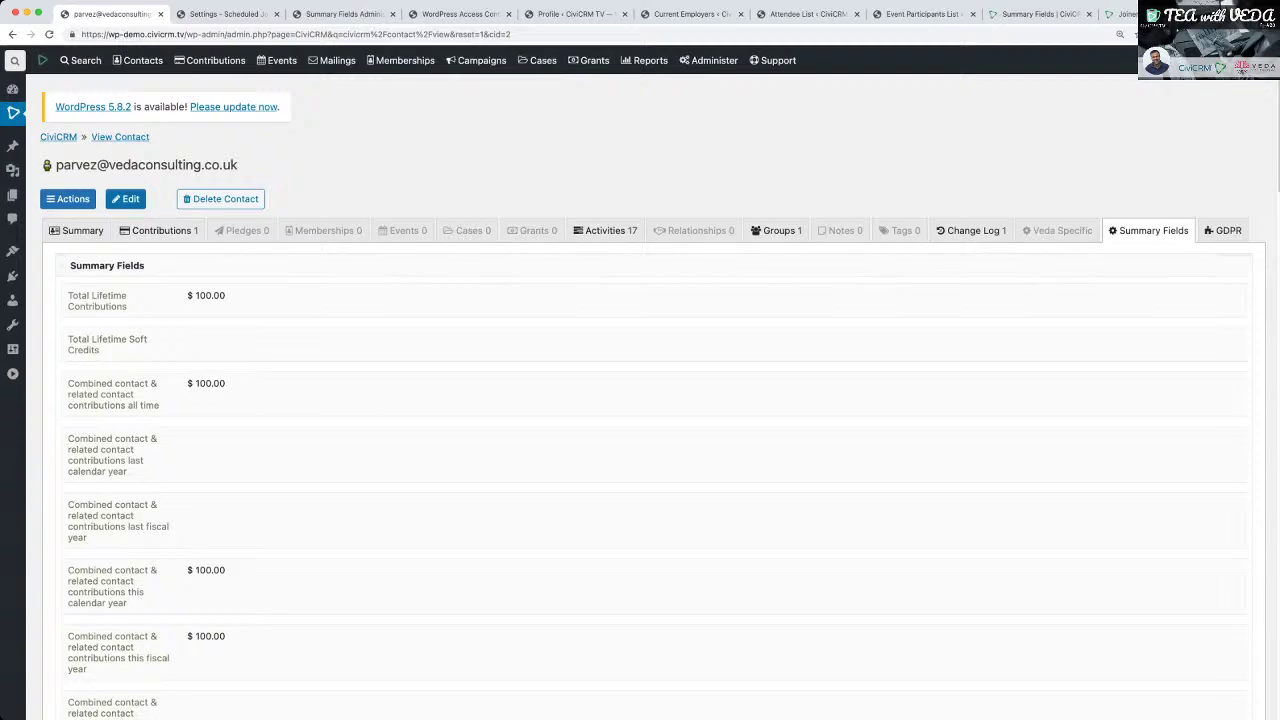
Open the contact for editing, check which sections the edit form offers, and leave it without saving.
left_click(126, 198)
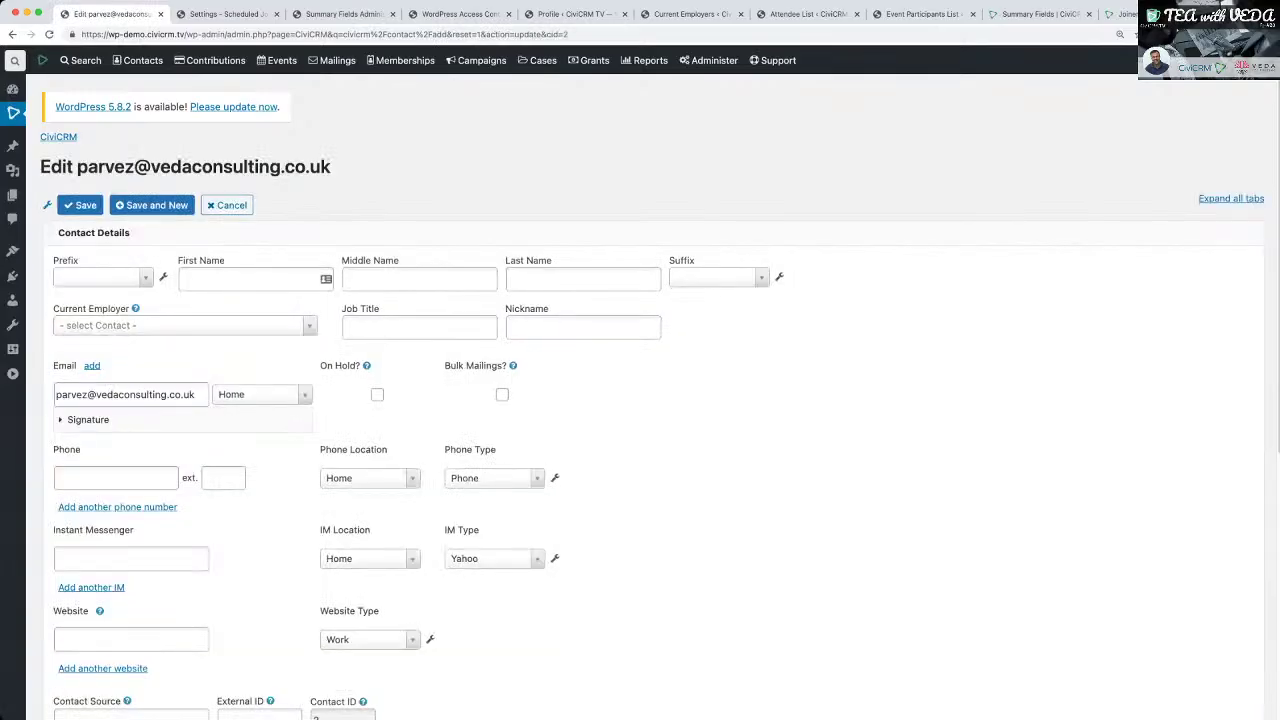
scroll(640, 400, "down", 10)
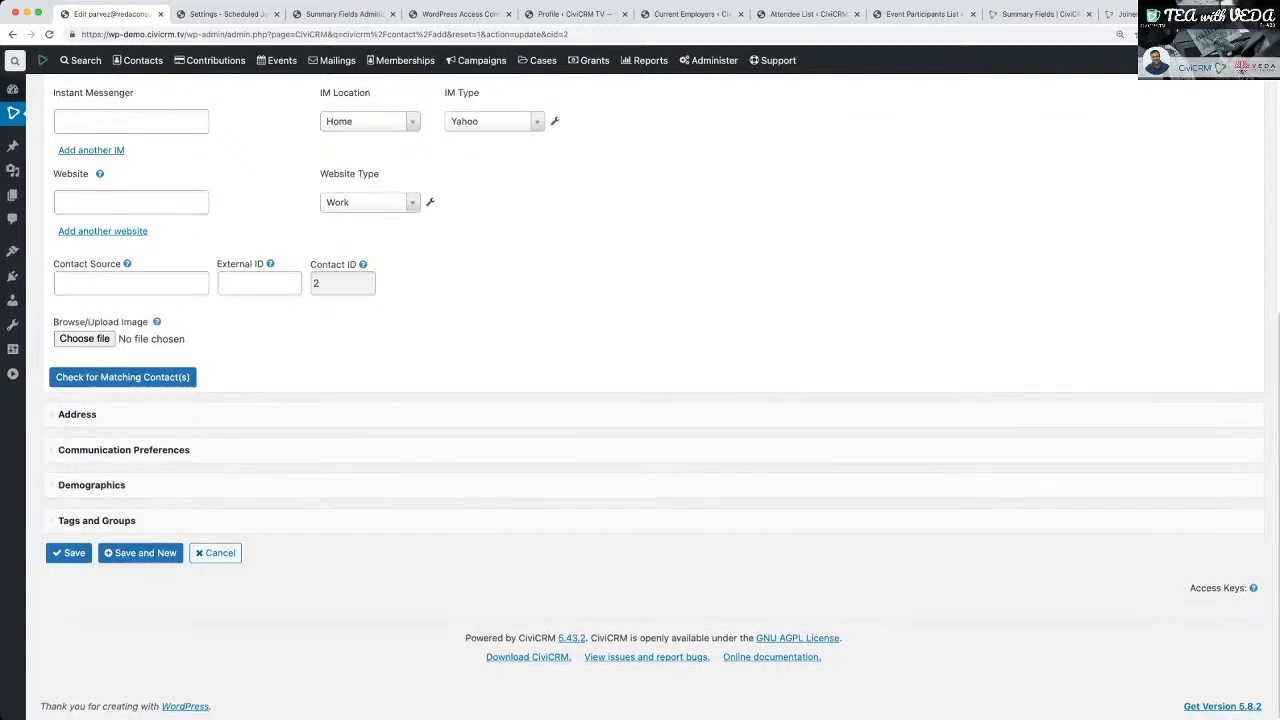
left_click(216, 553)
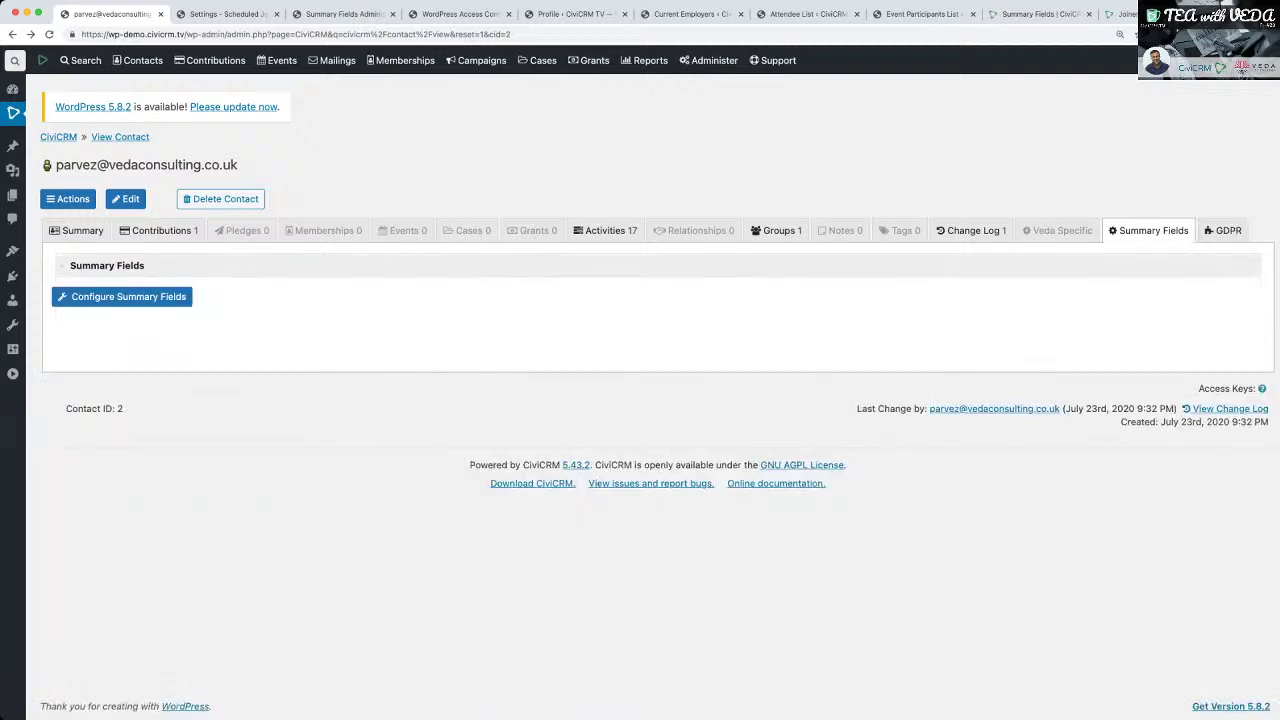
Review the contact's contribution, soft credit, mailing and event summary fields once more on the record.
scroll(640, 400, "down", 15)
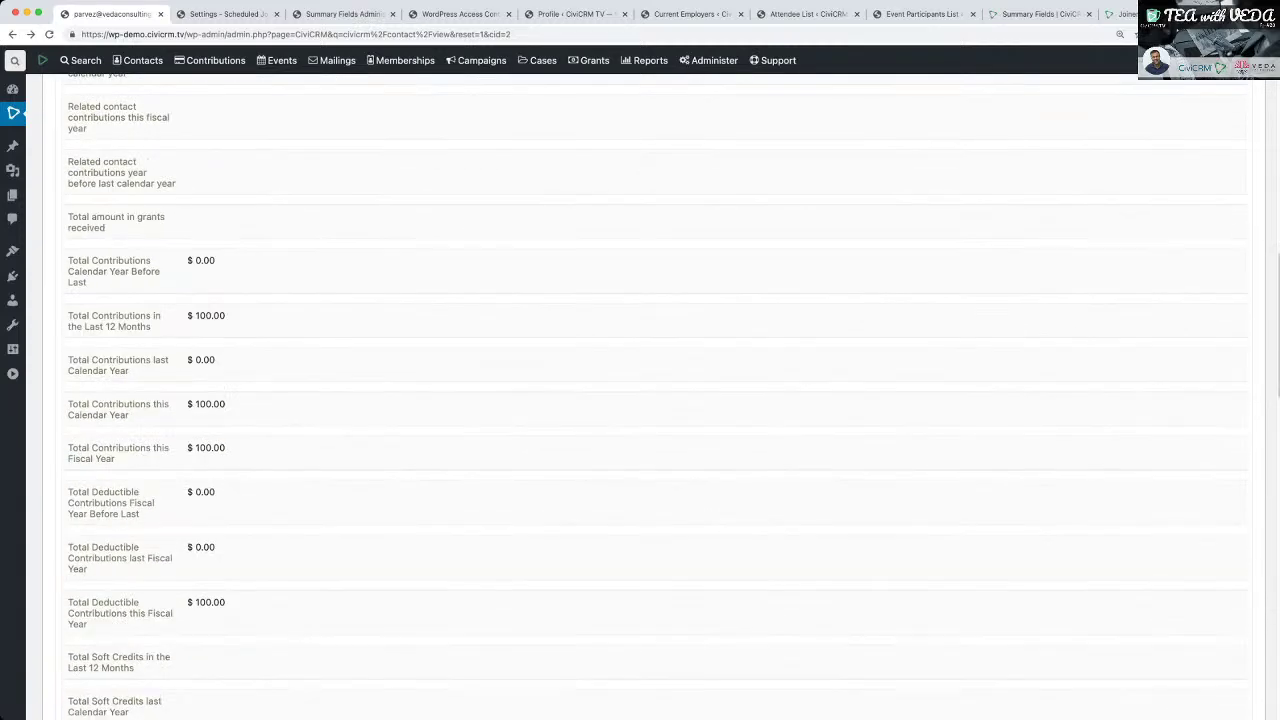
scroll(640, 400, "down", 5)
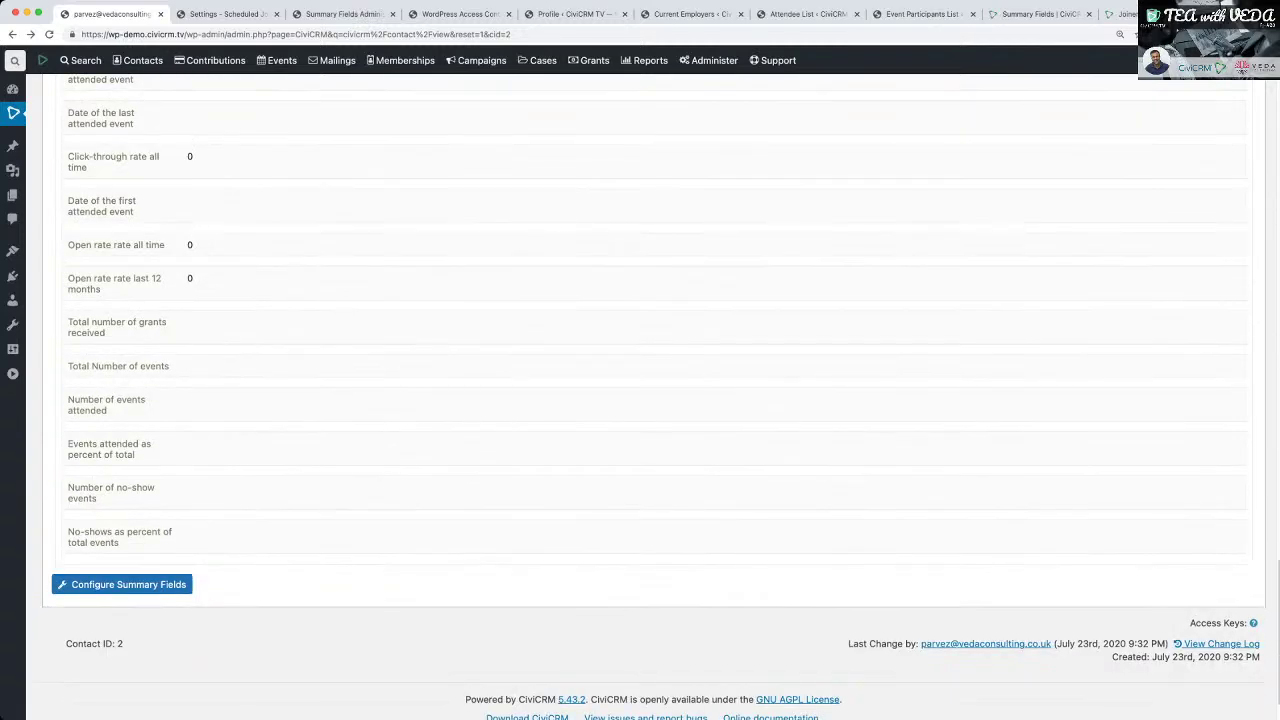
scroll(640, 400, "up", 20)
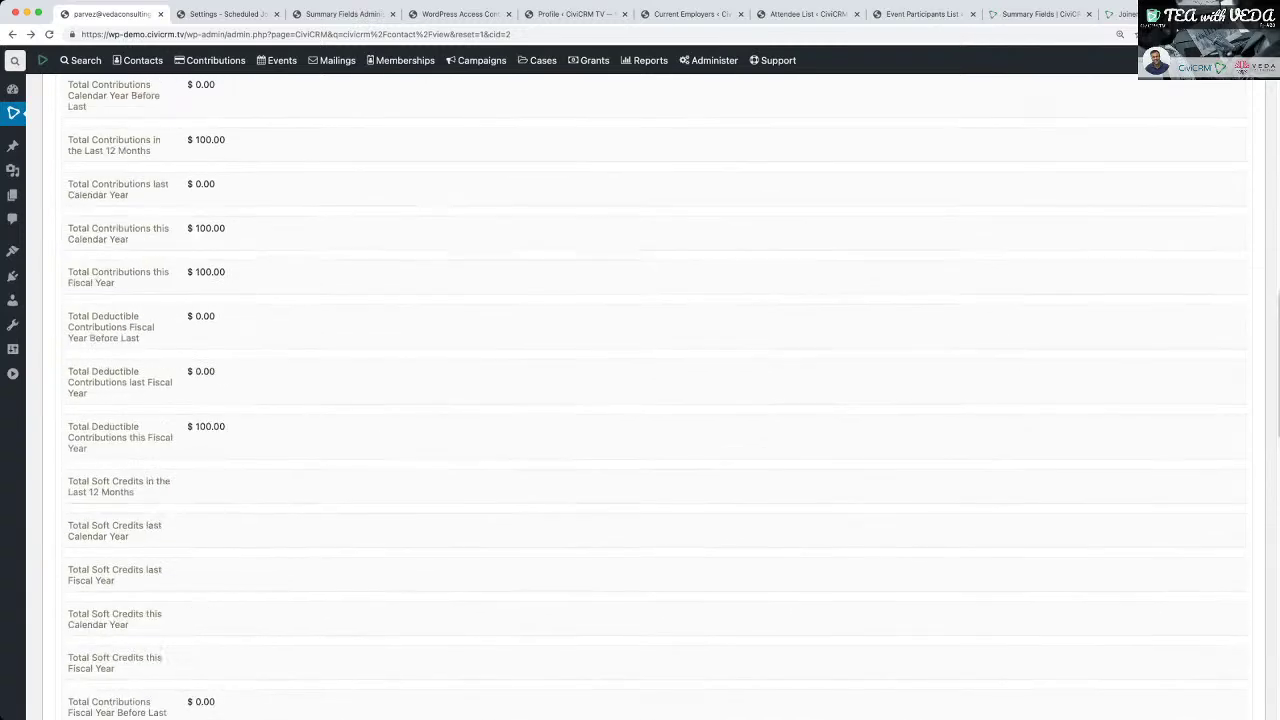